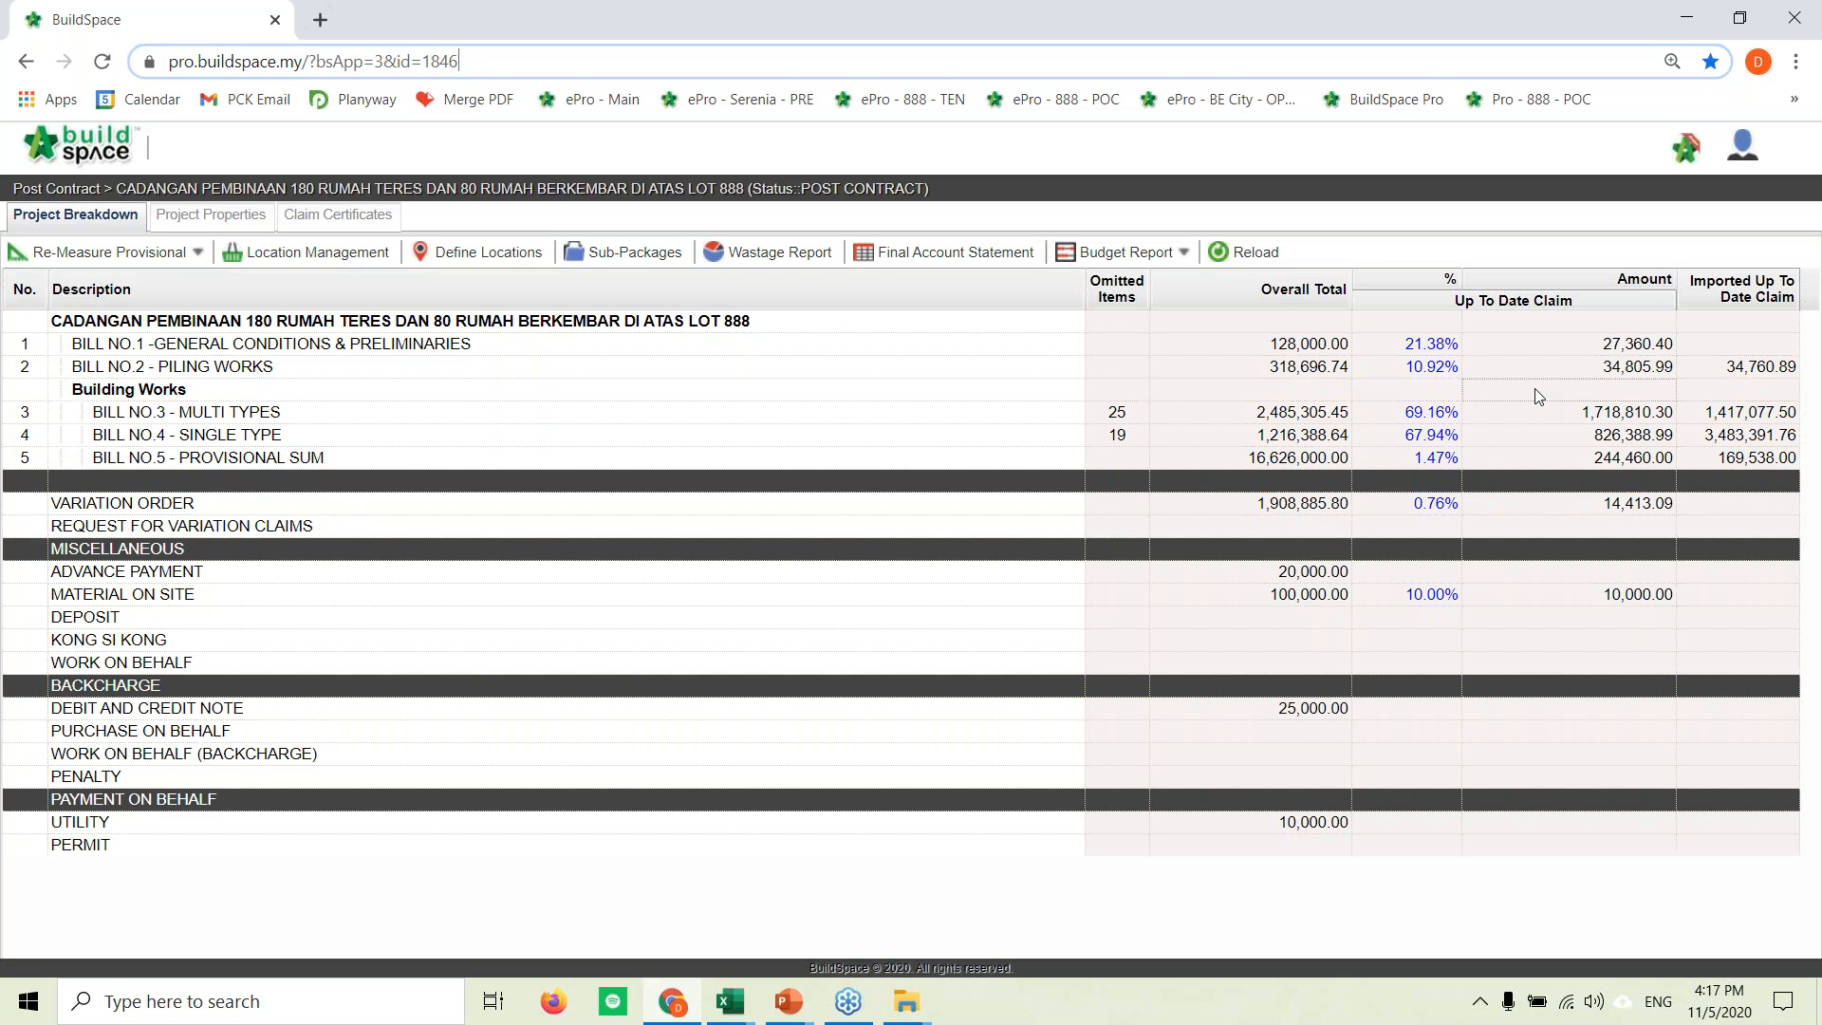
left_click(1453, 618)
left_click(1442, 601)
left_click(1291, 362)
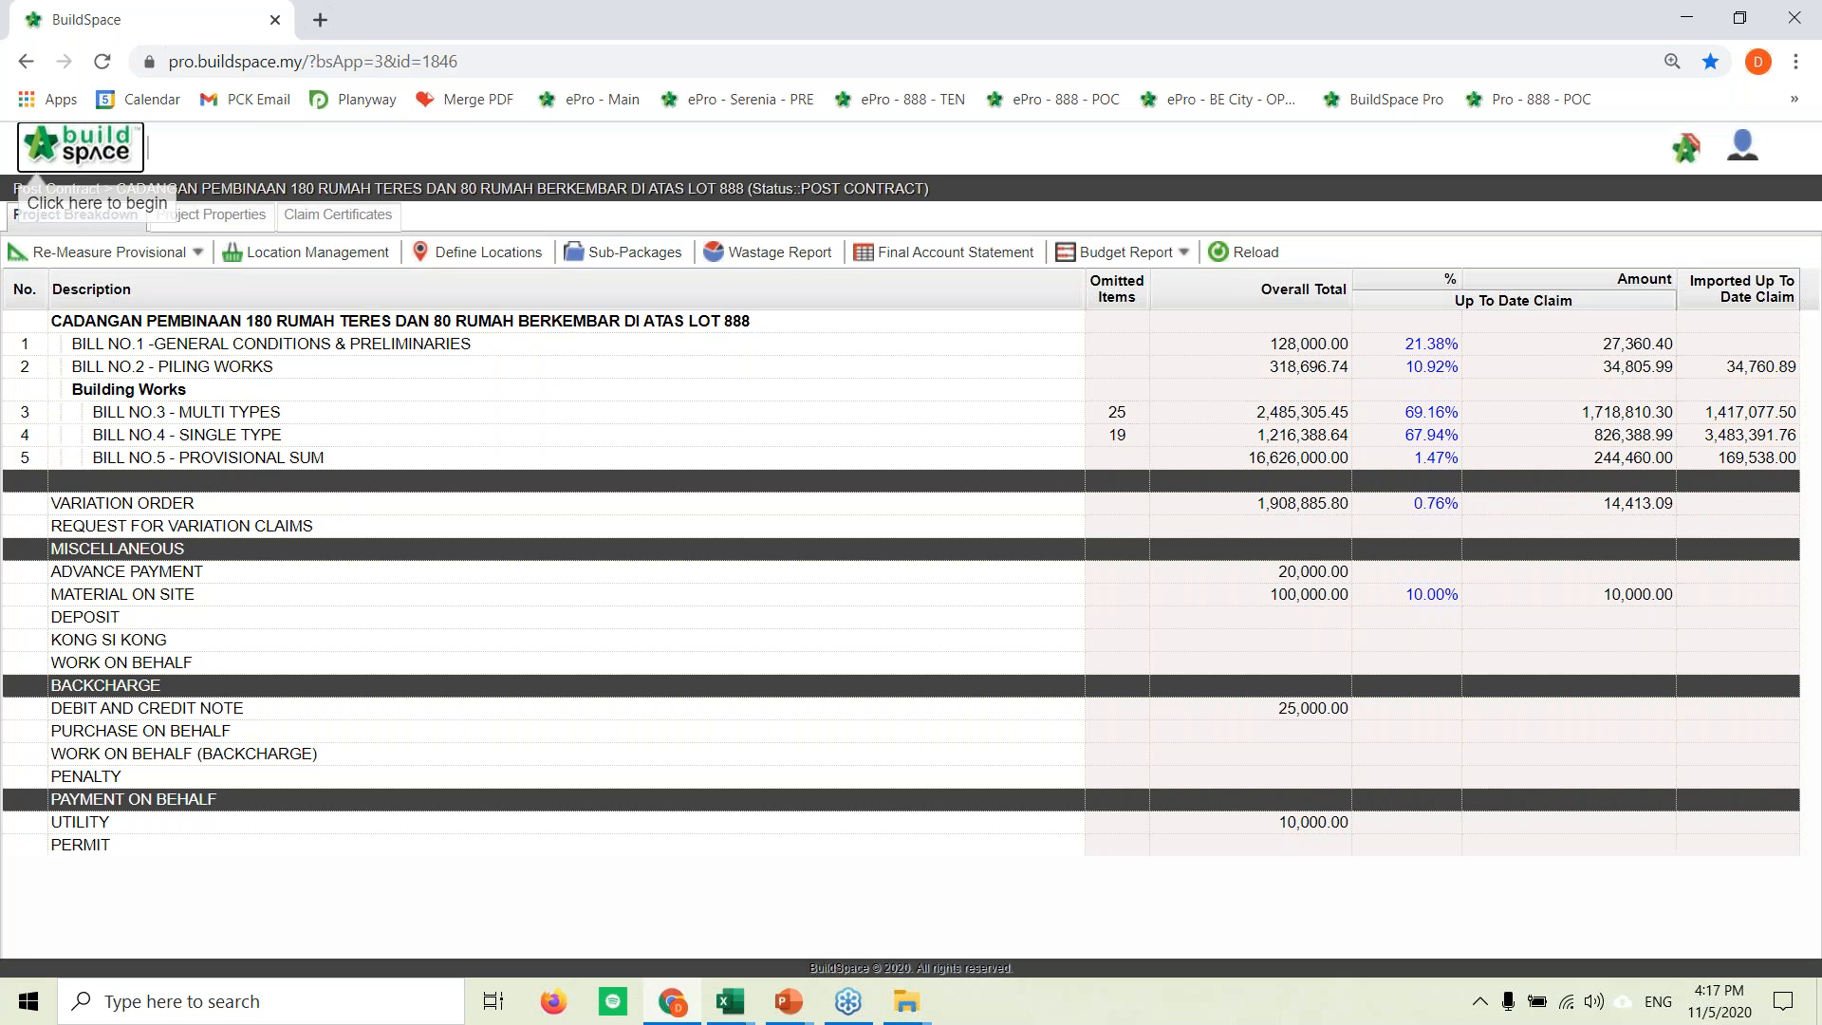
Step: Switch to the Project Management module, search project titles for 888, and open the matching project on Lot 888
left_click(38, 171)
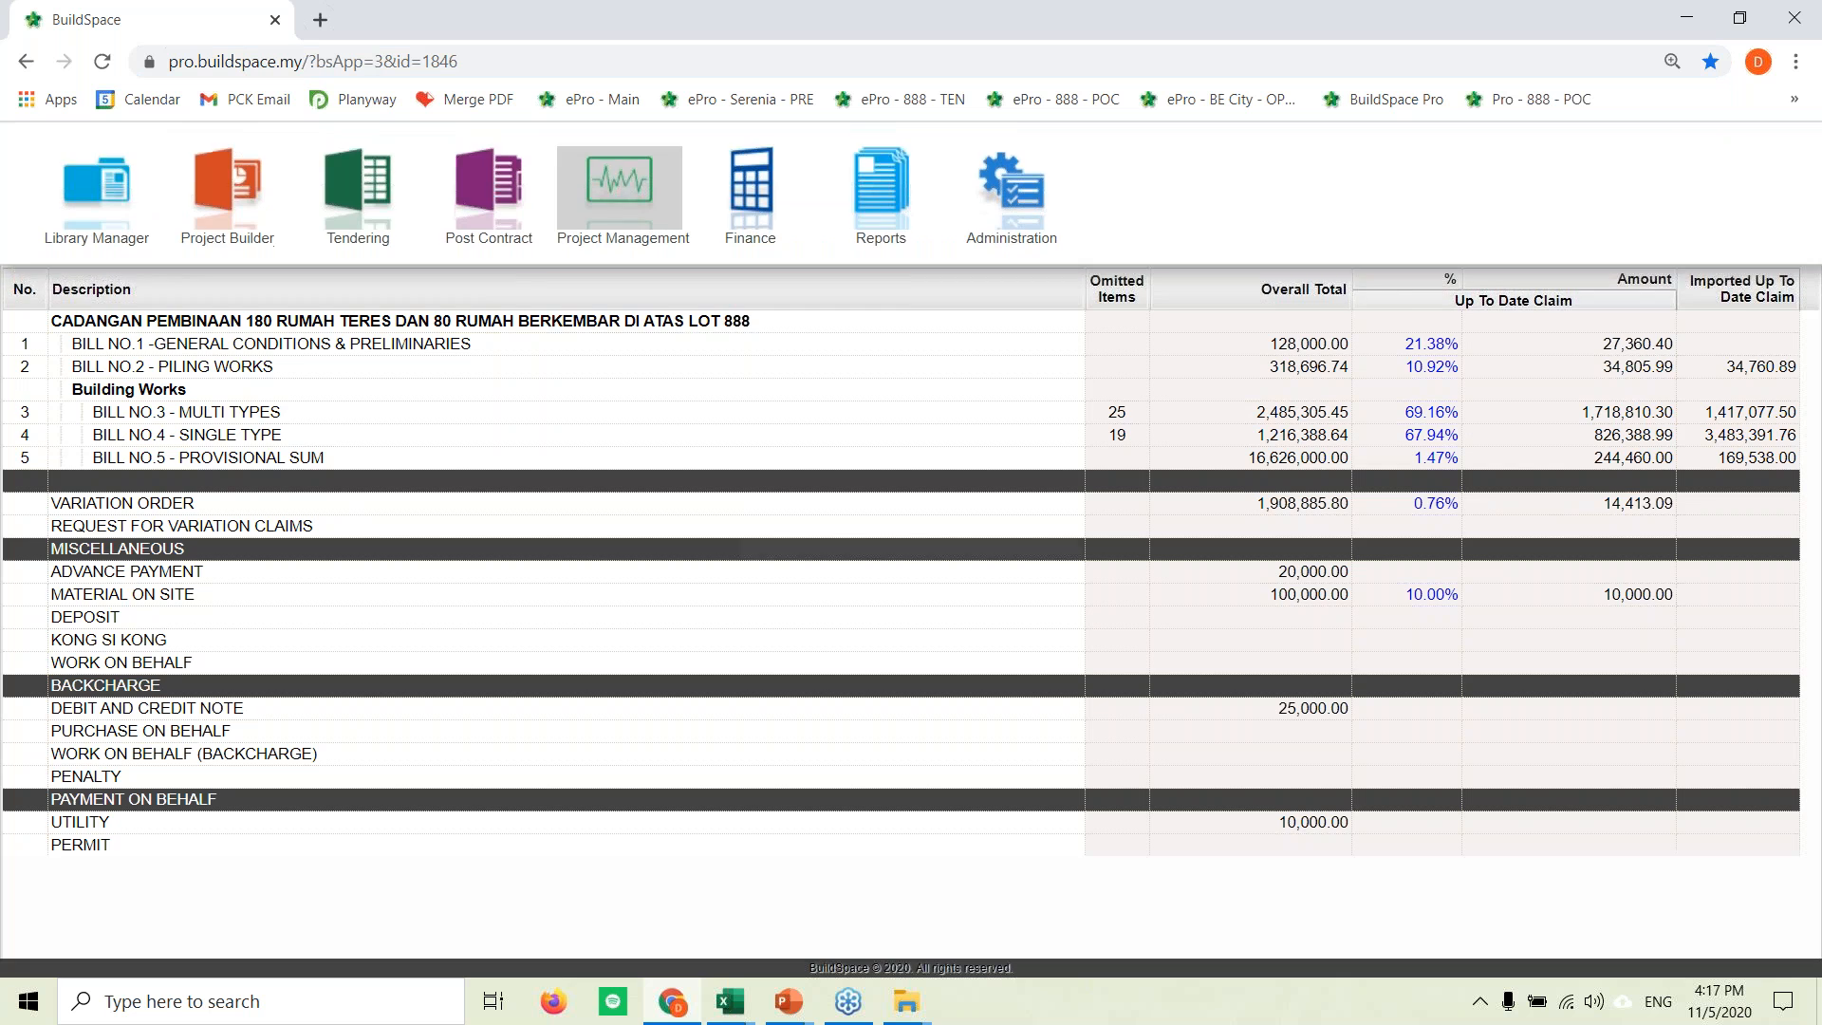
left_click(624, 204)
type("888")
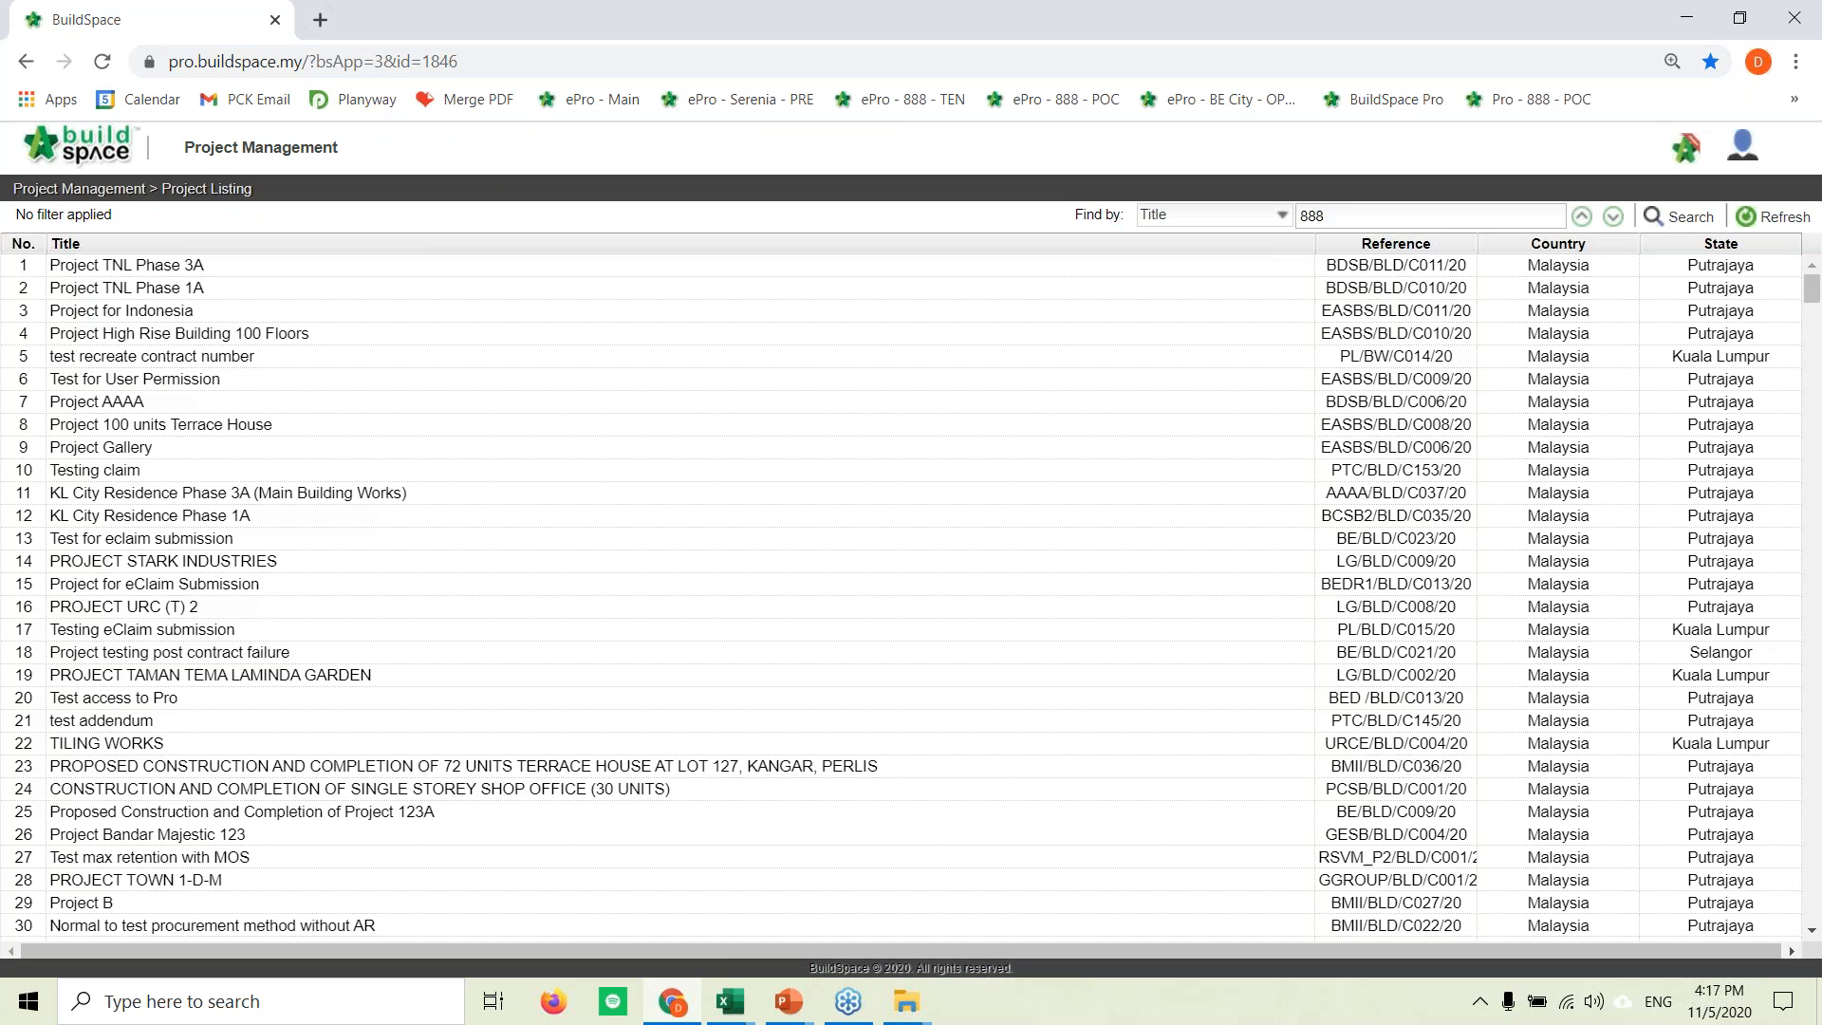
key("Return")
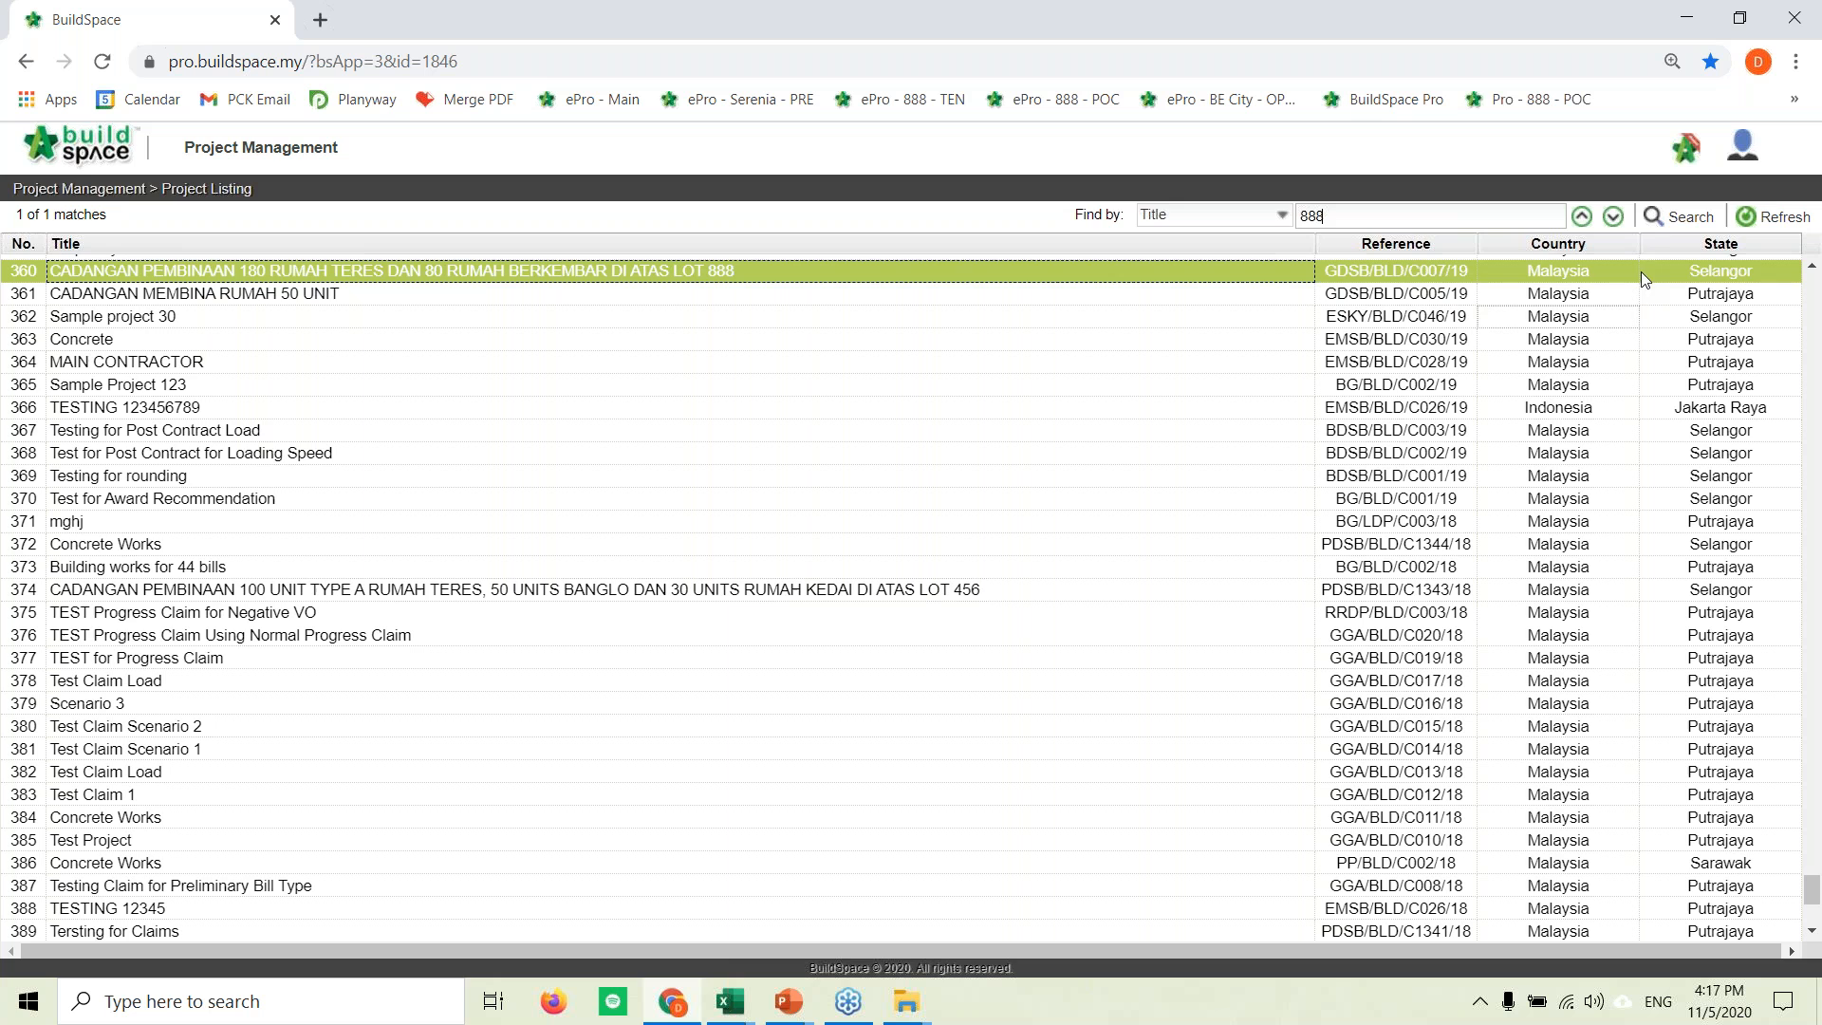
double_click(1236, 270)
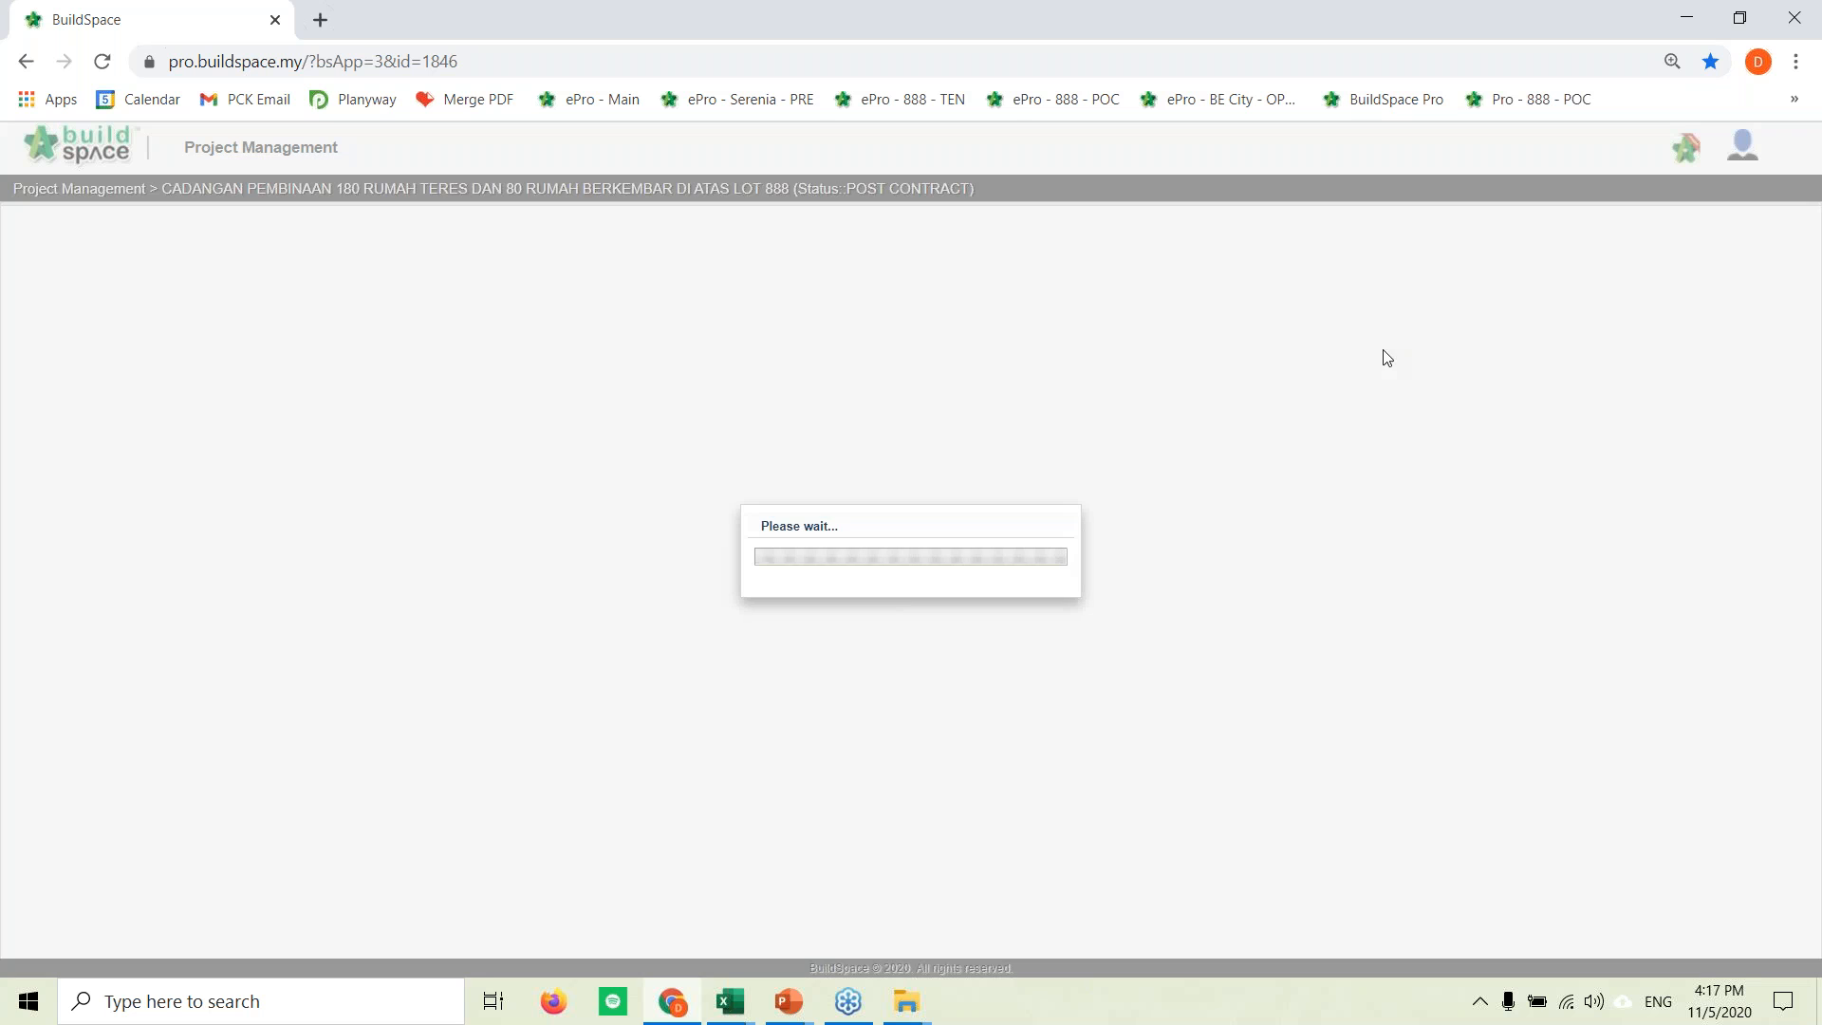
Step: Open the project's scheduling Gantt chart and enlarge the page to 125% with all task bars in view
double_click(231, 302)
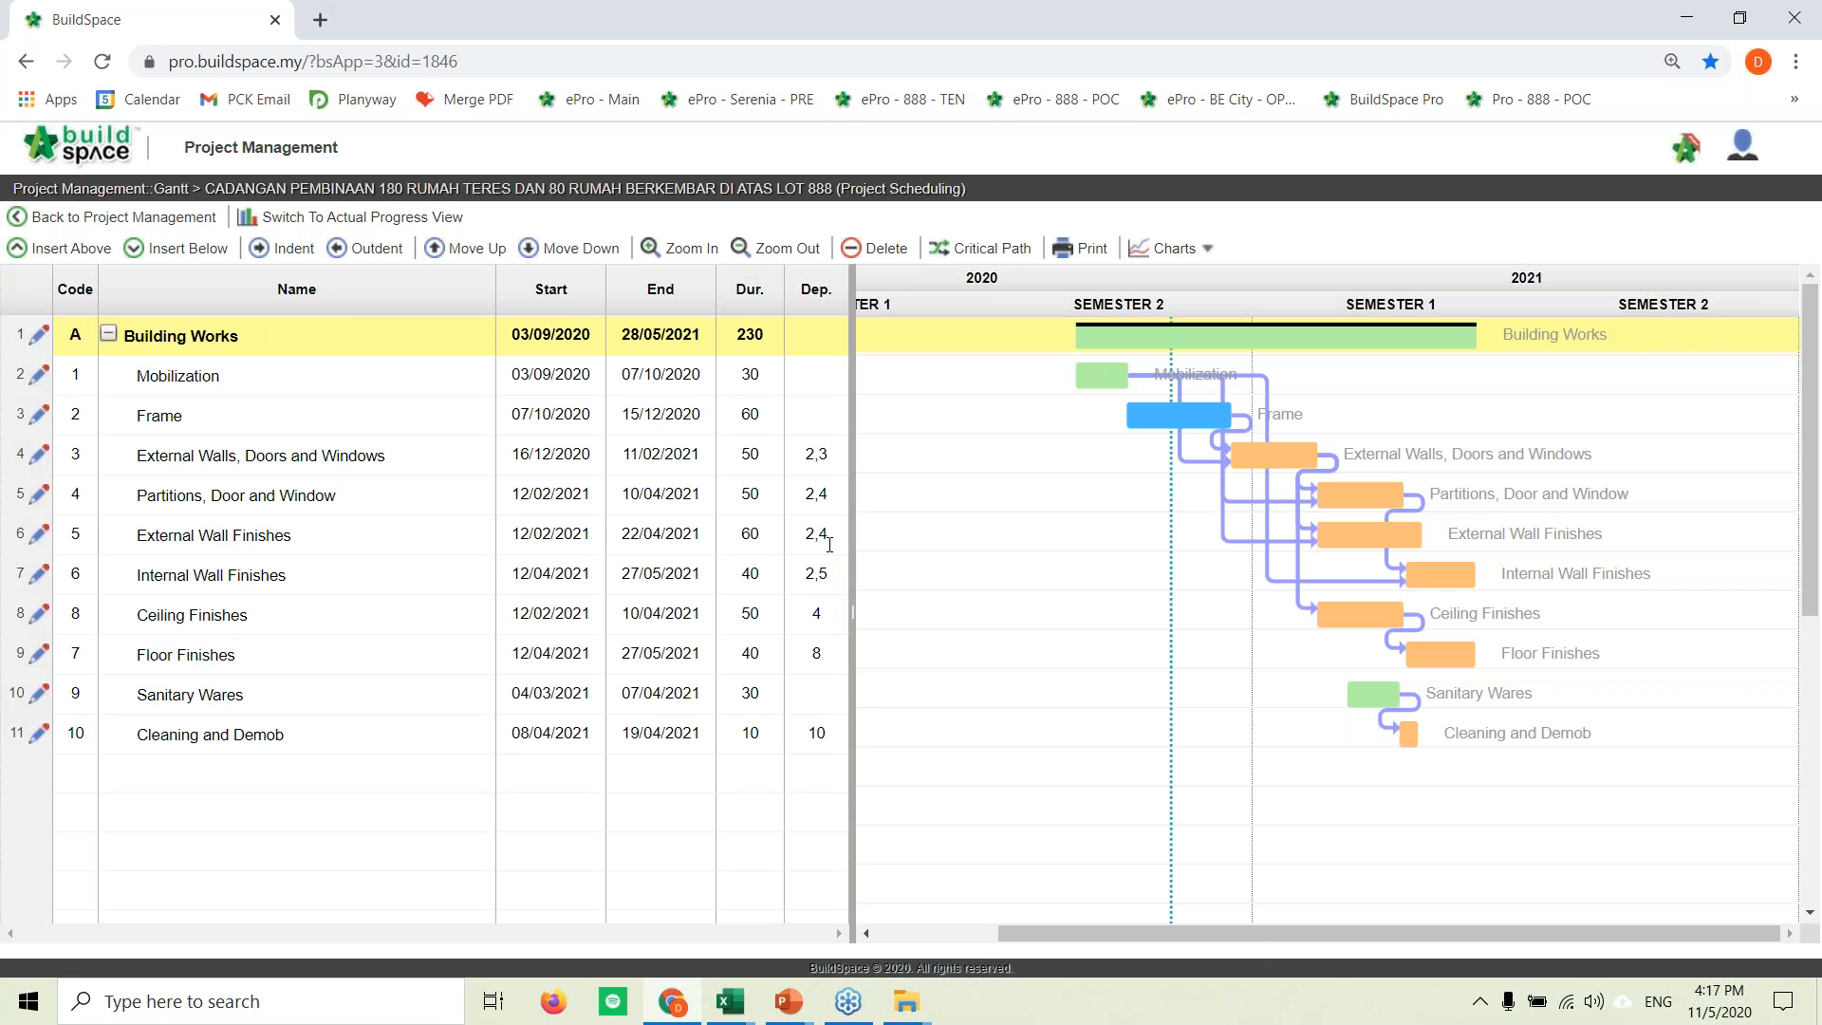
key("ctrl+plus")
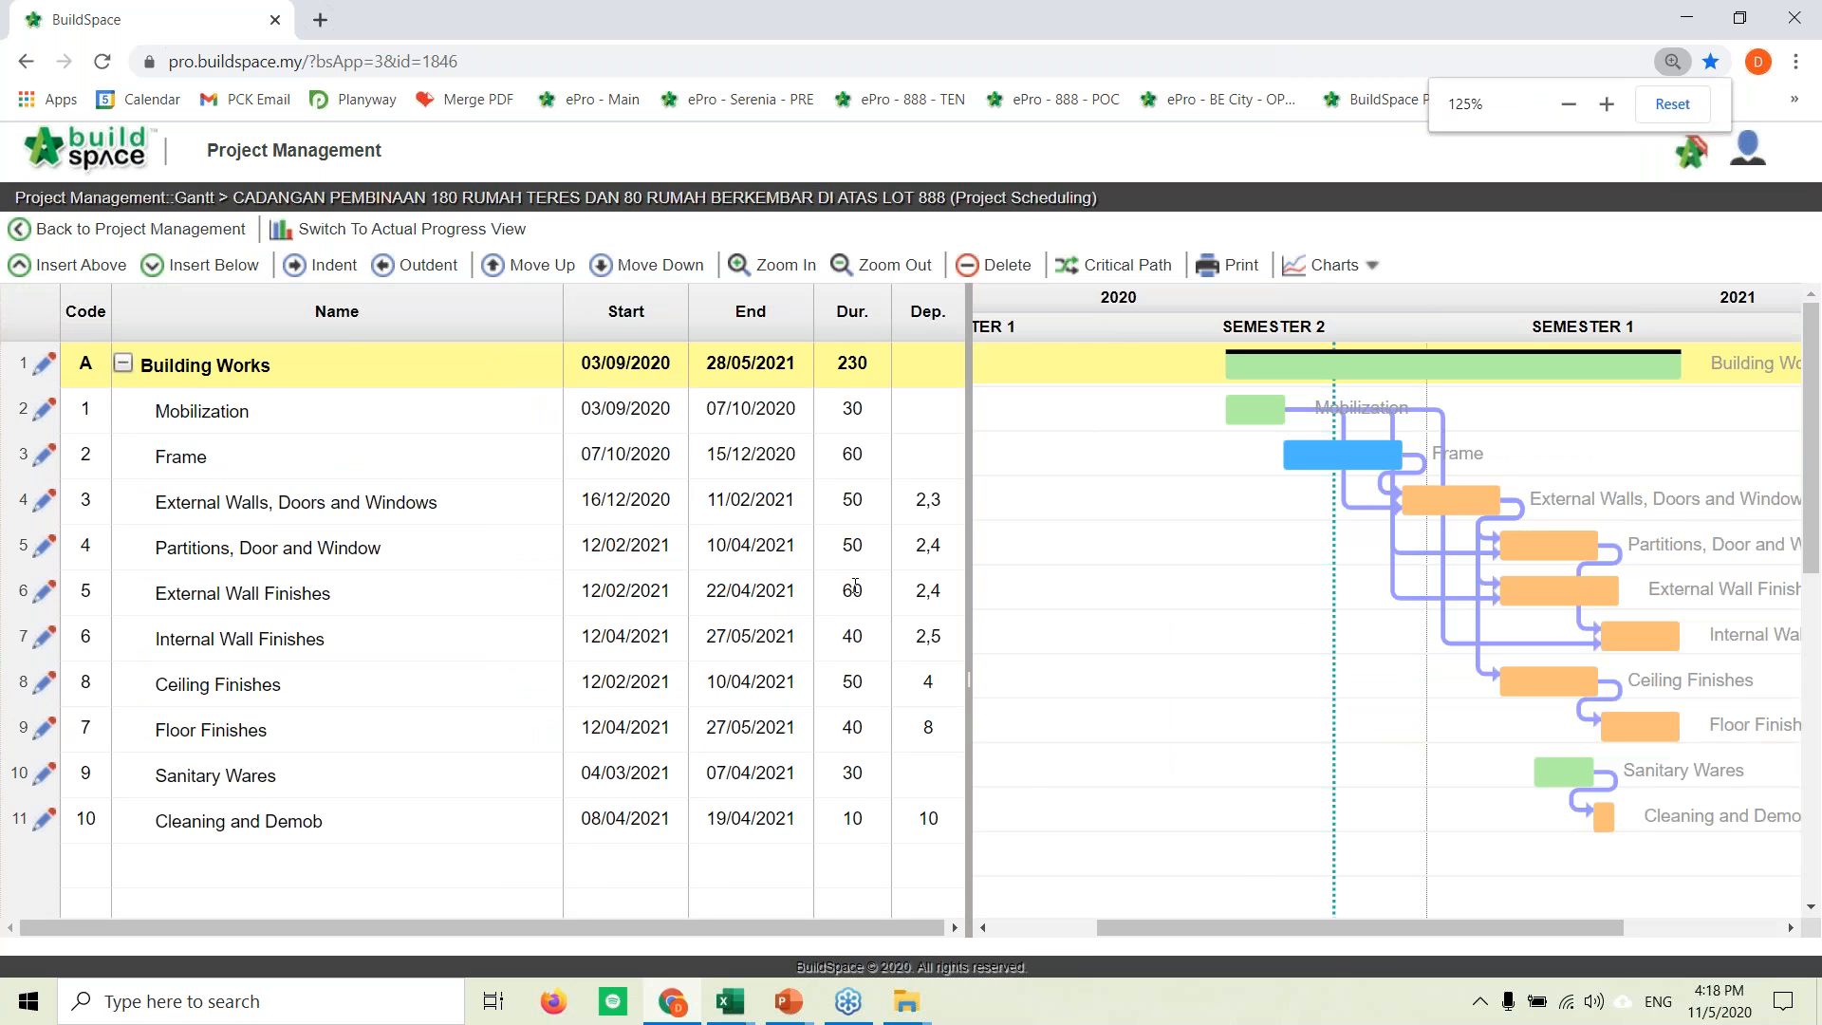
left_click_drag(1244, 922, 1343, 935)
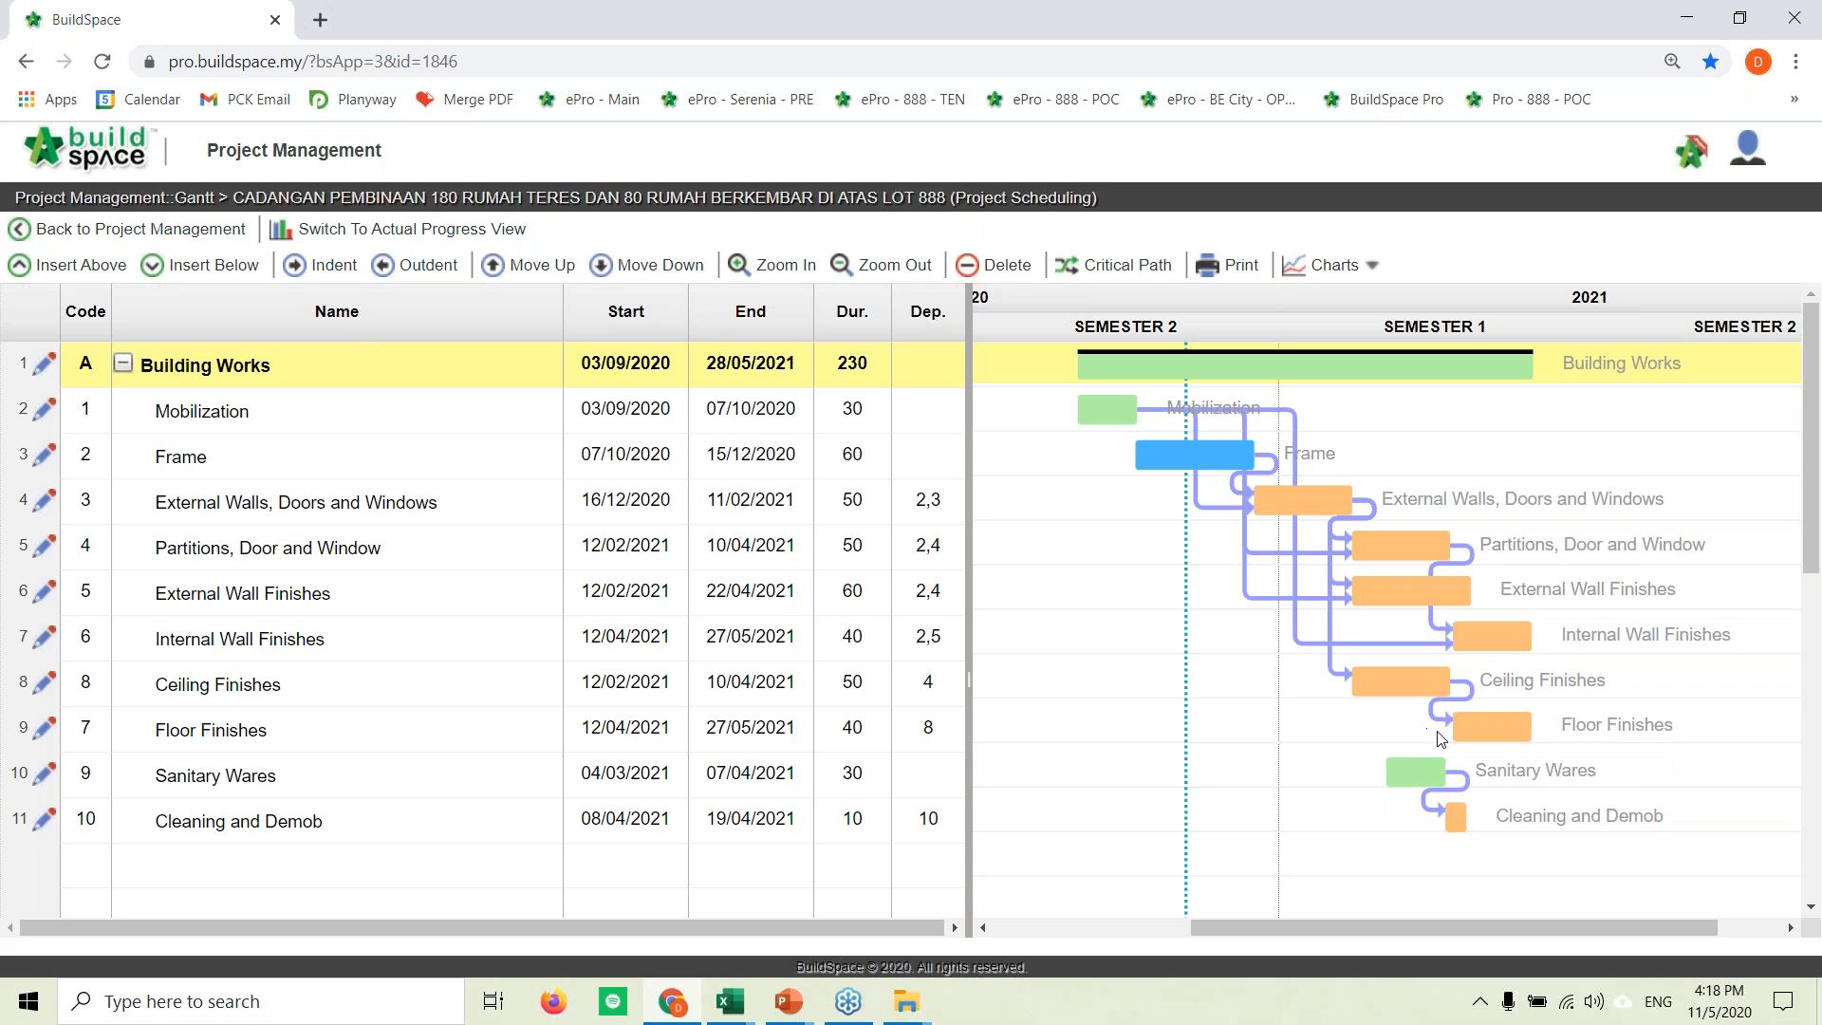
Step: Open the Frame task for editing and examine its duration and total cost in the task details
left_click(43, 459)
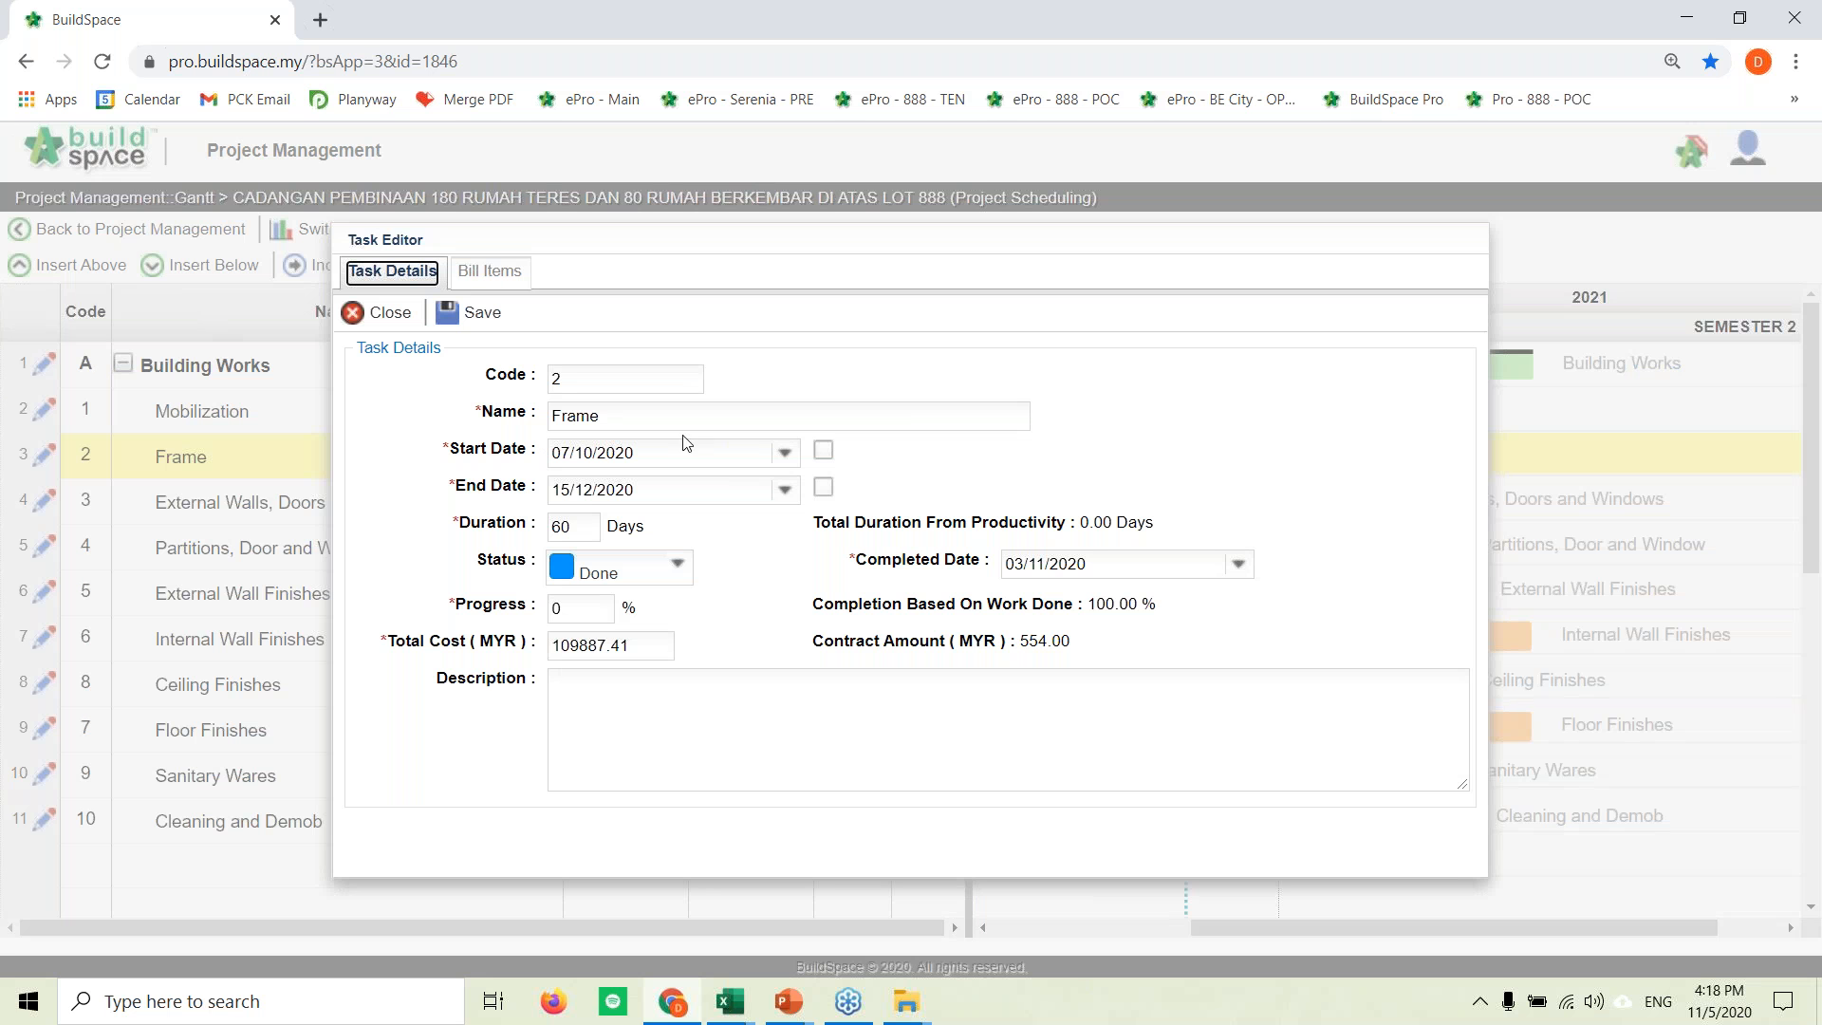
double_click(554, 532)
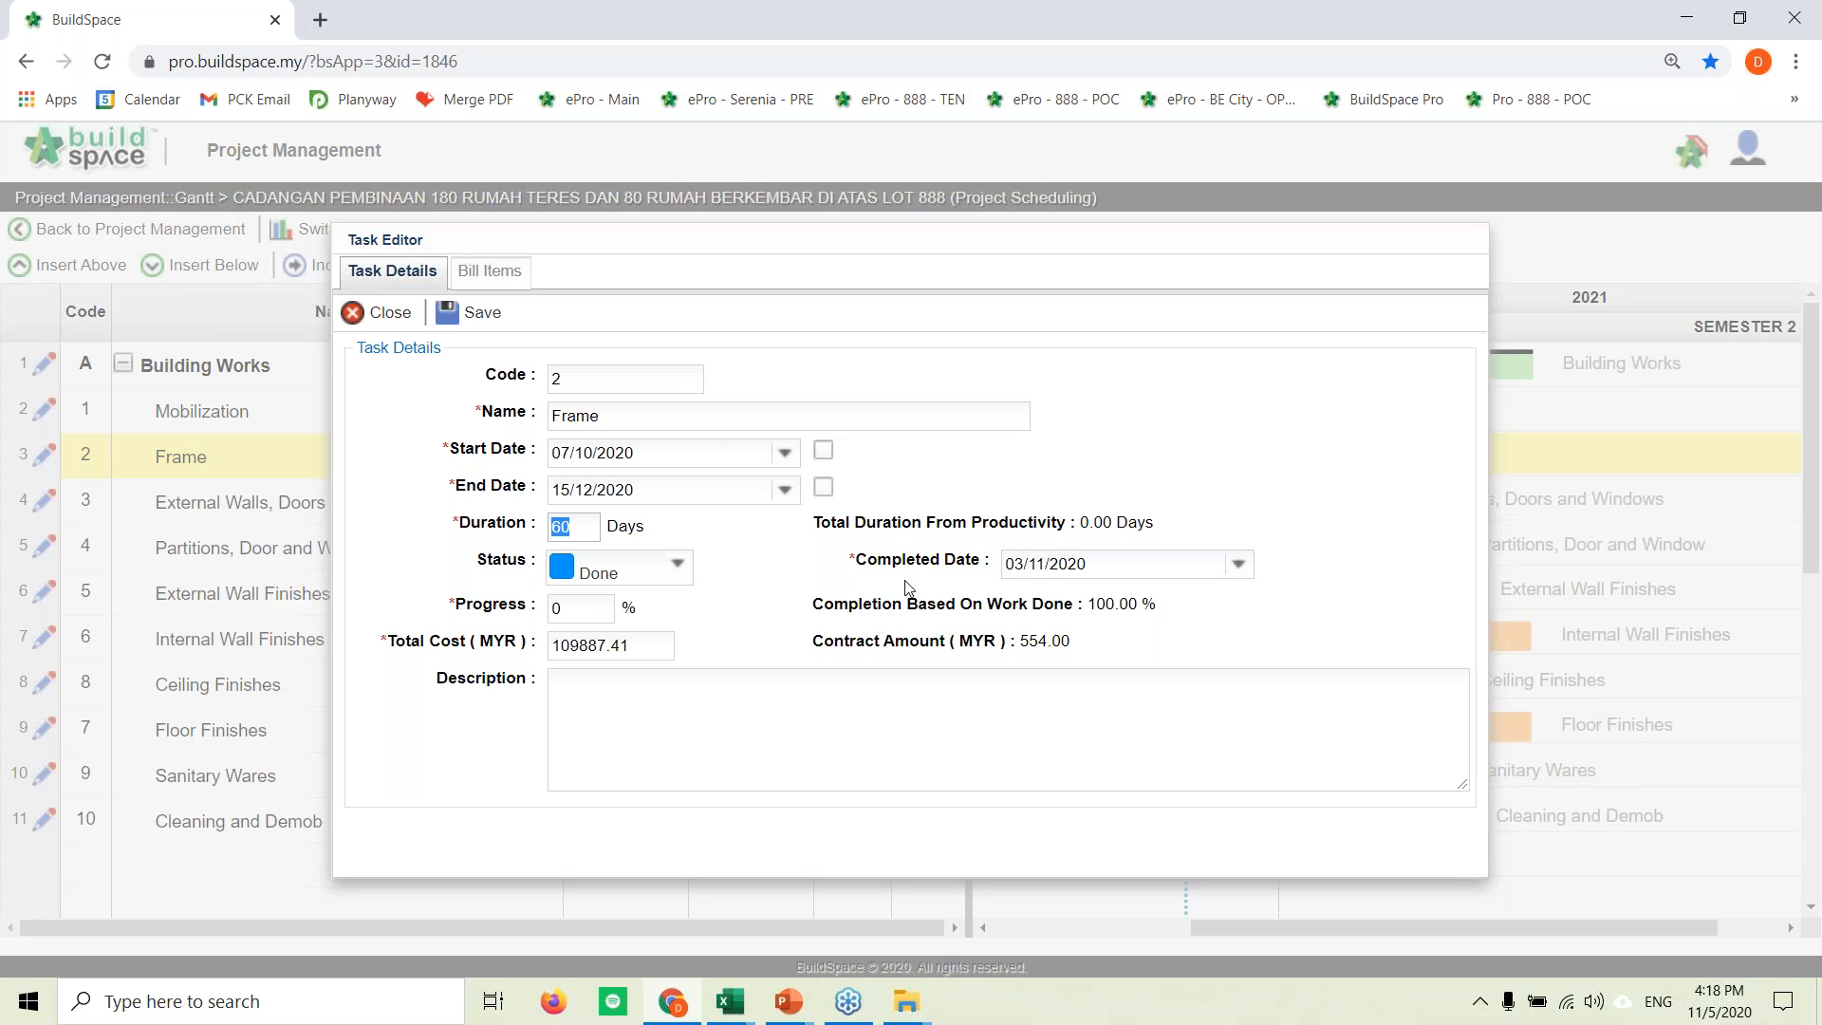
left_click(631, 646)
double_click(632, 646)
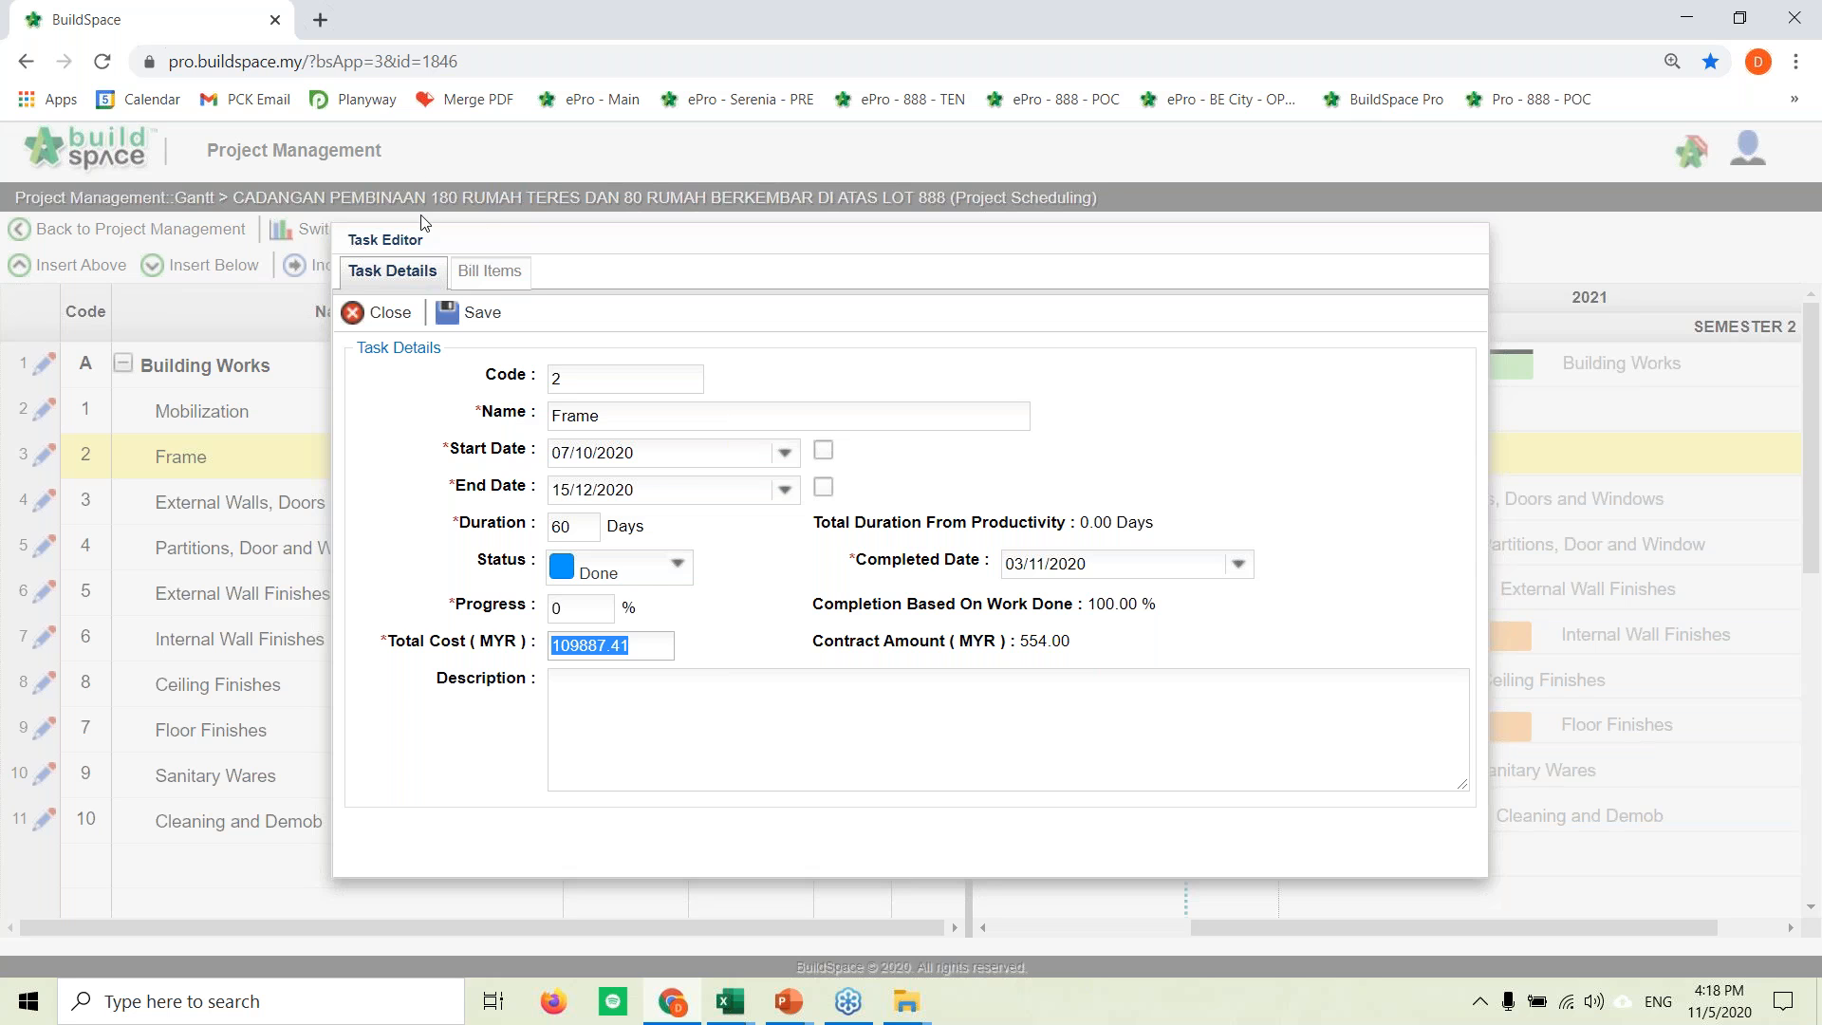
Step: Examine the Frame task's bill items with their quantity, productivity and duration columns, and close the task editor without changes
left_click(478, 274)
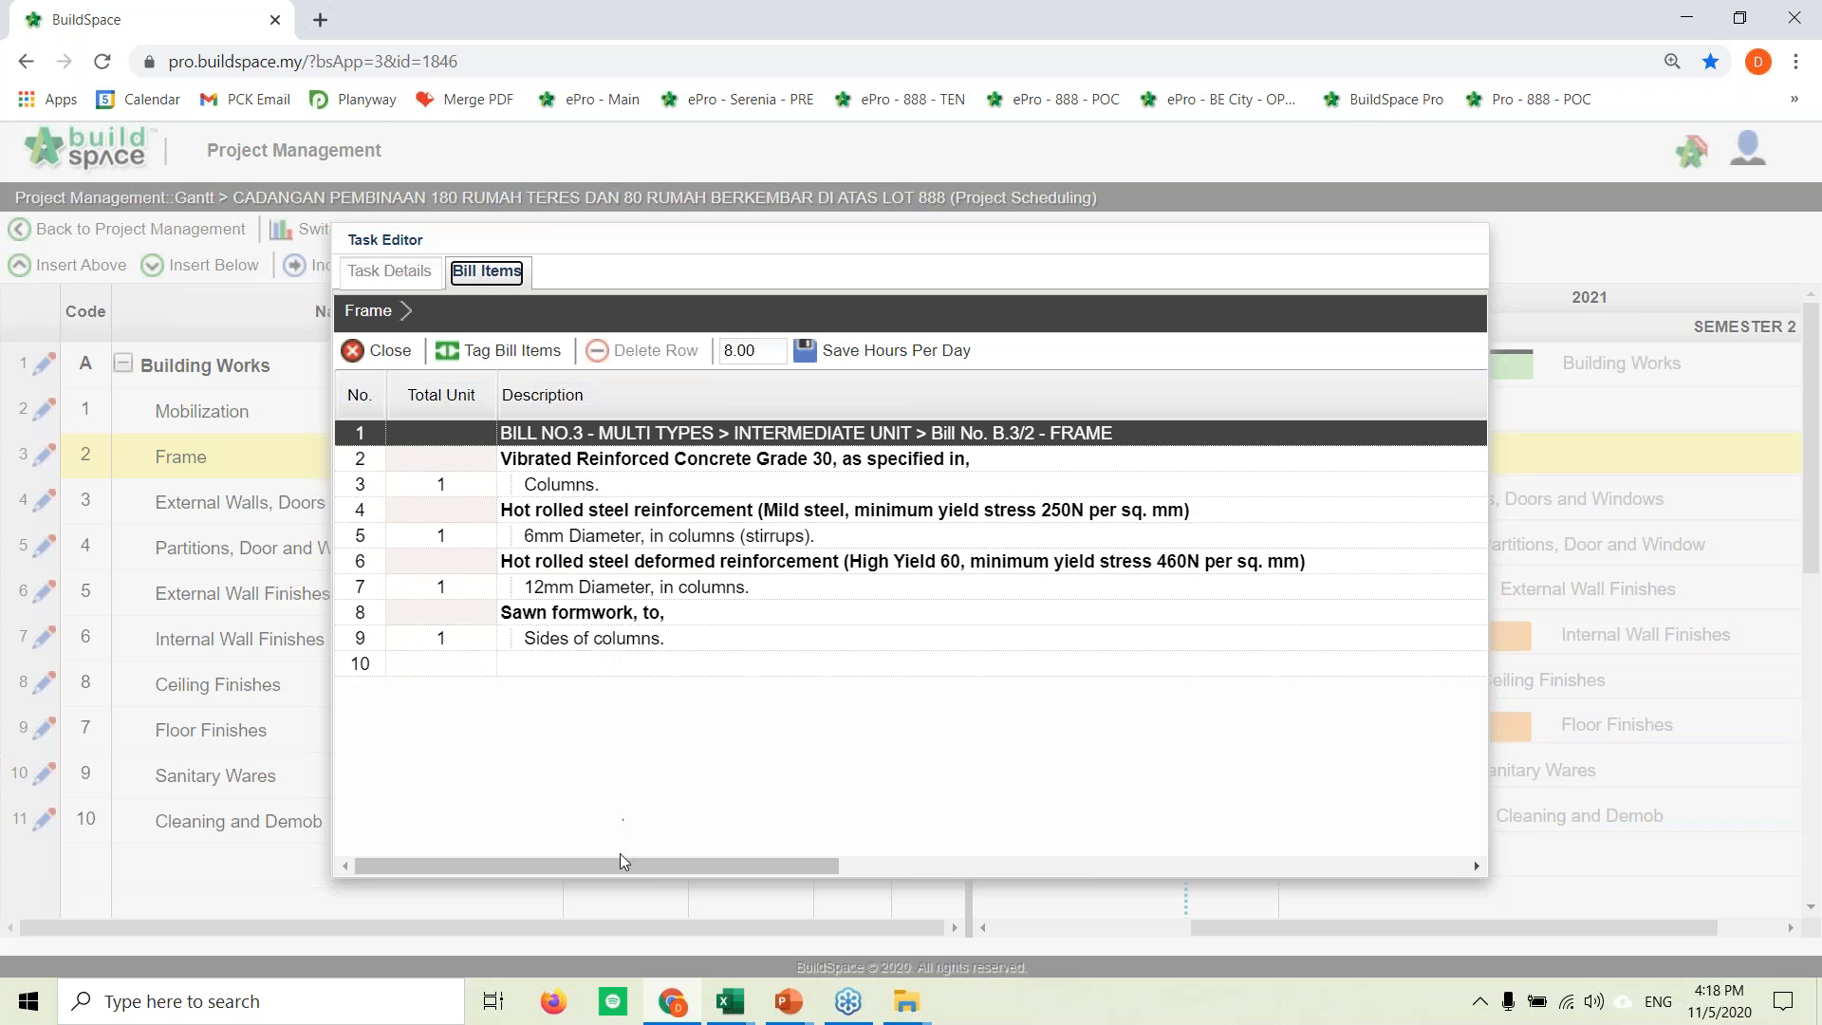
left_click_drag(625, 869, 1139, 878)
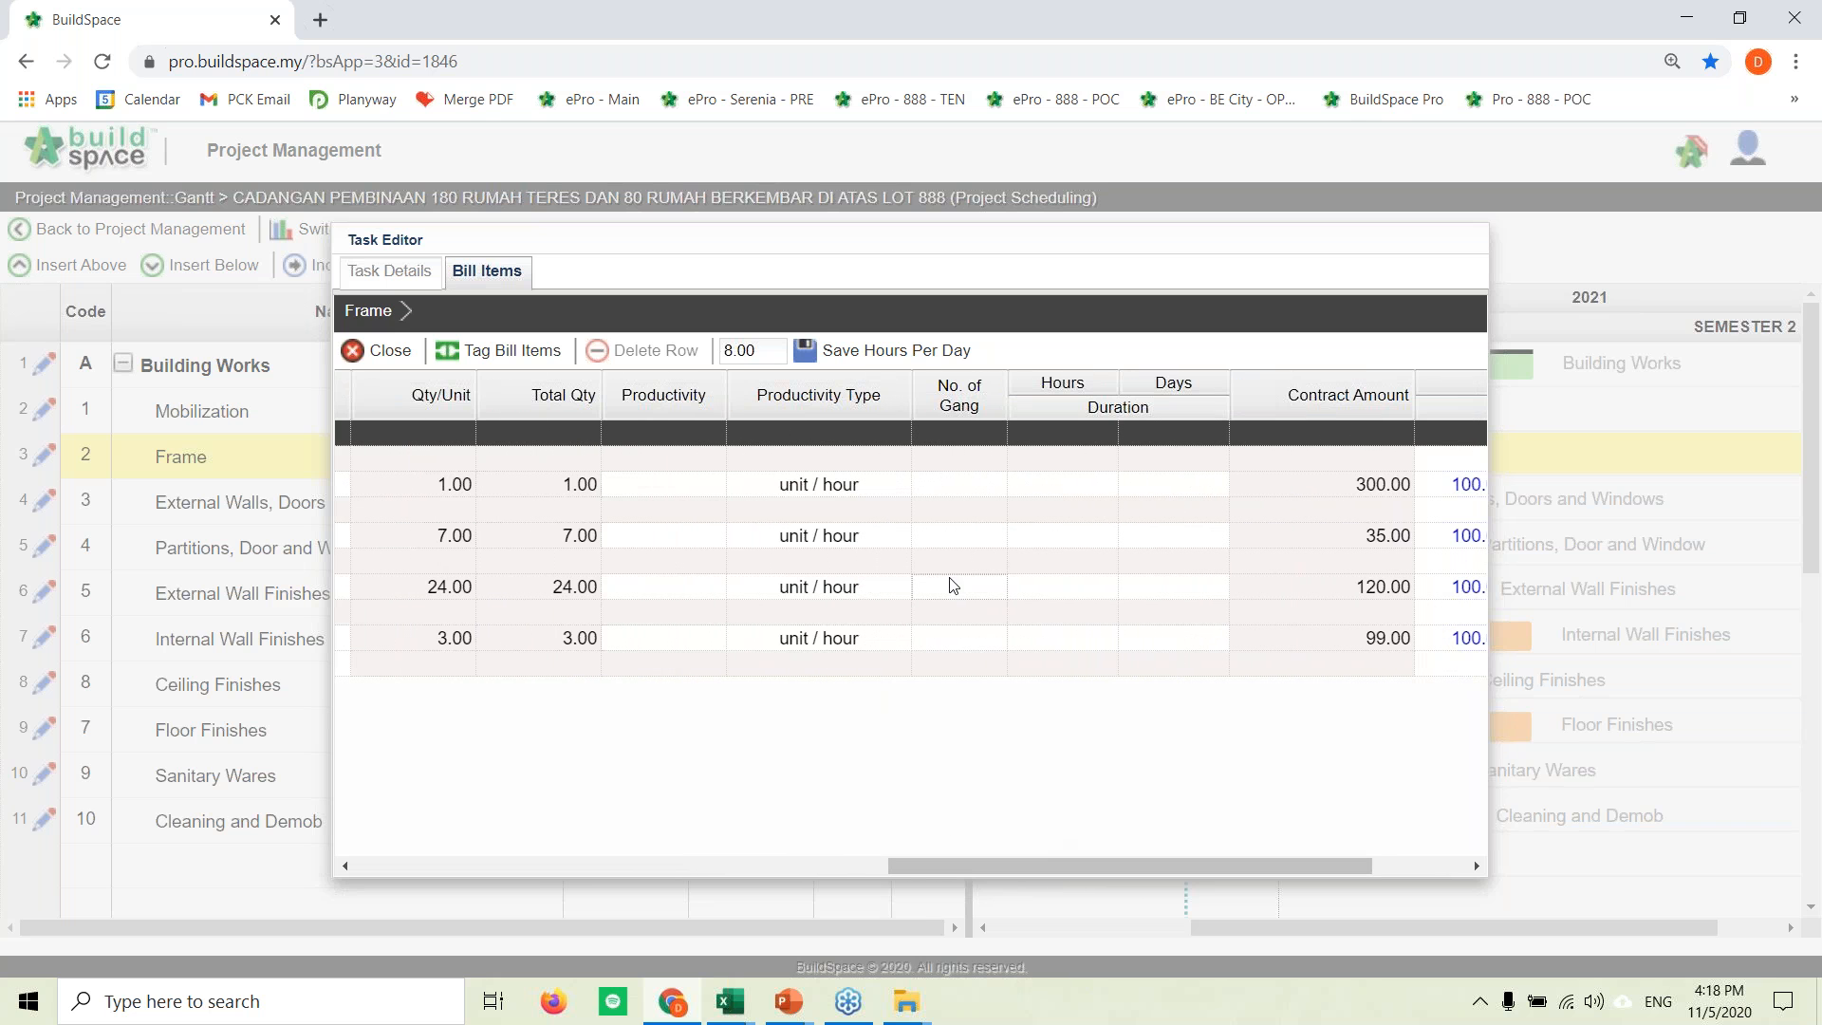
left_click(658, 490)
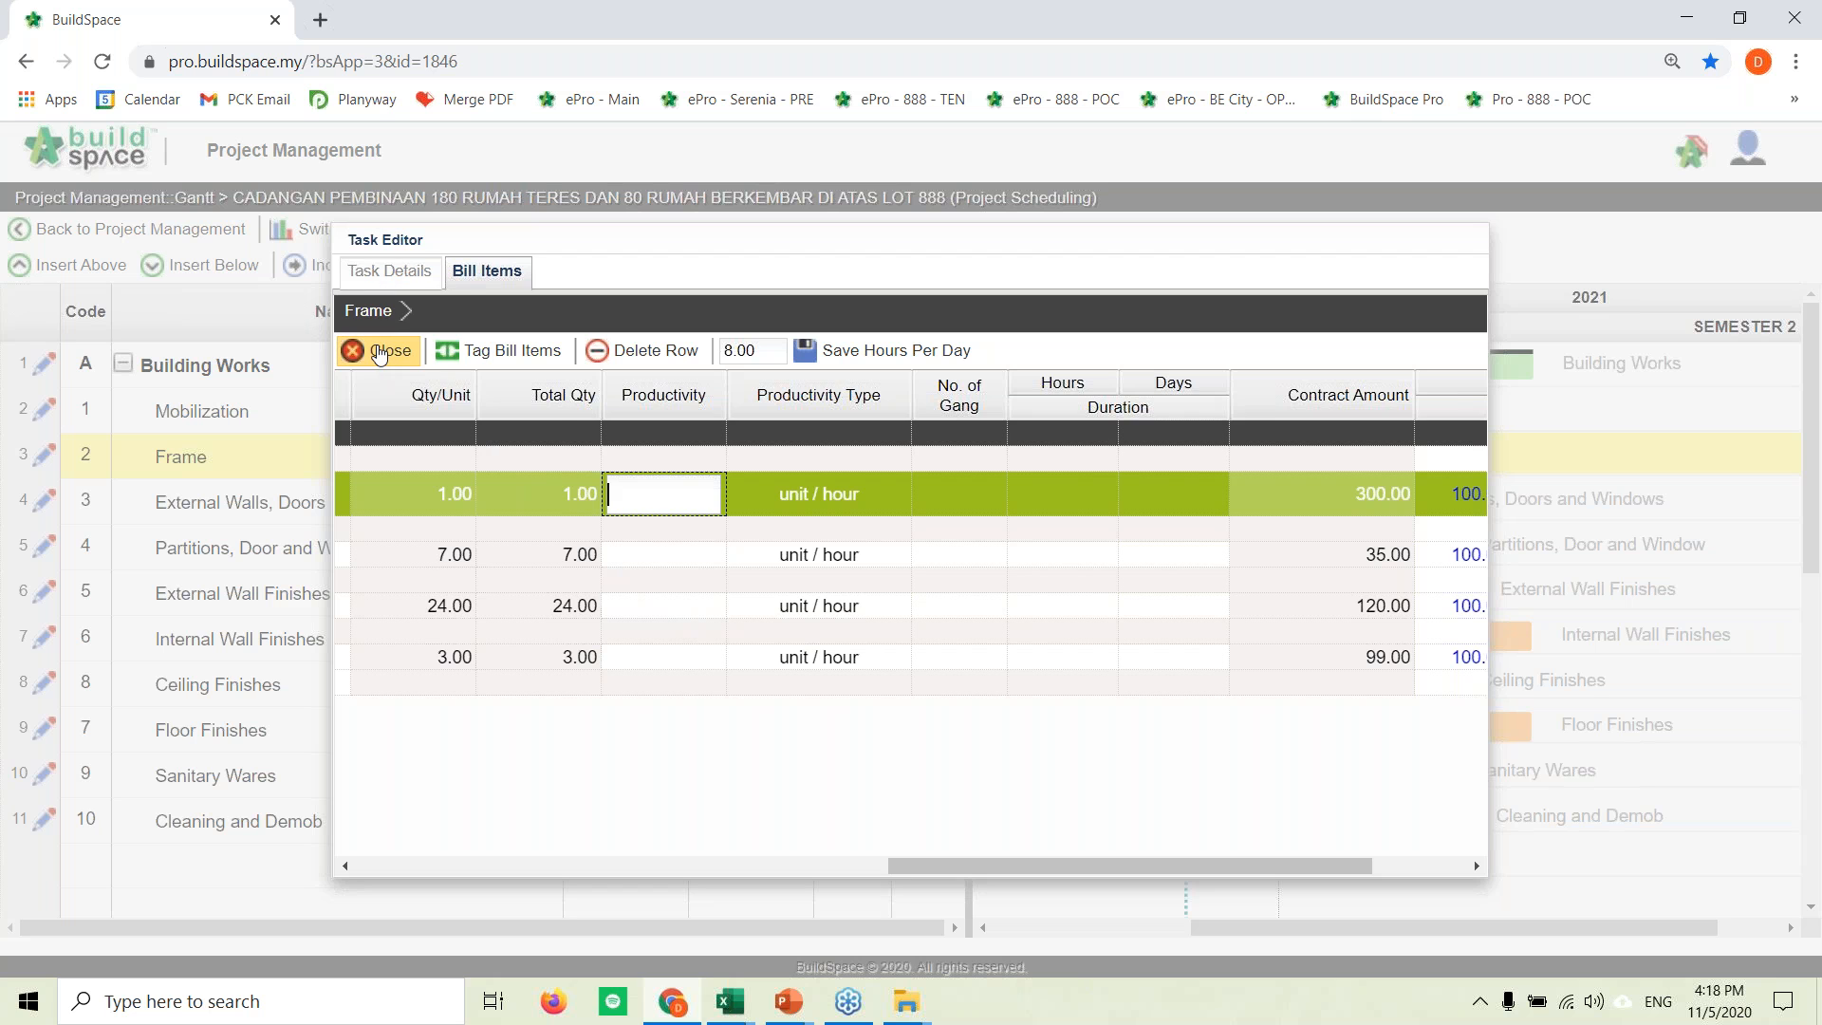
left_click(379, 350)
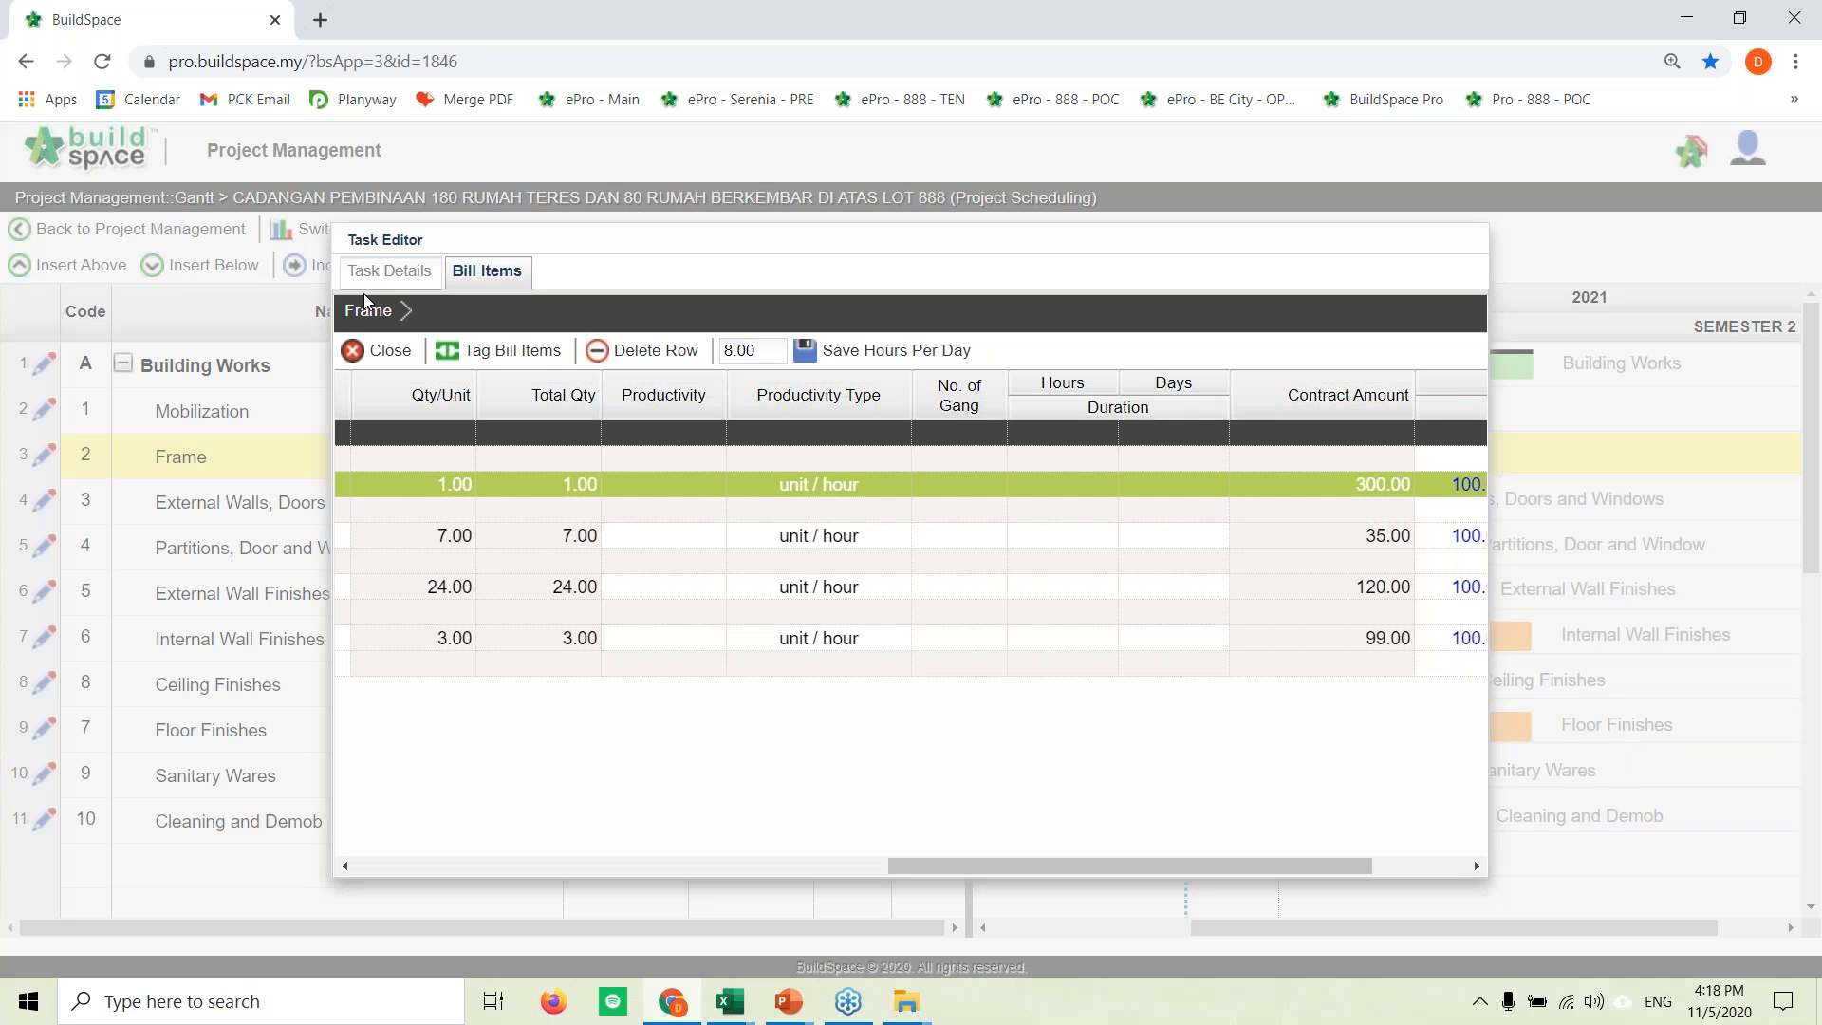
left_click(389, 271)
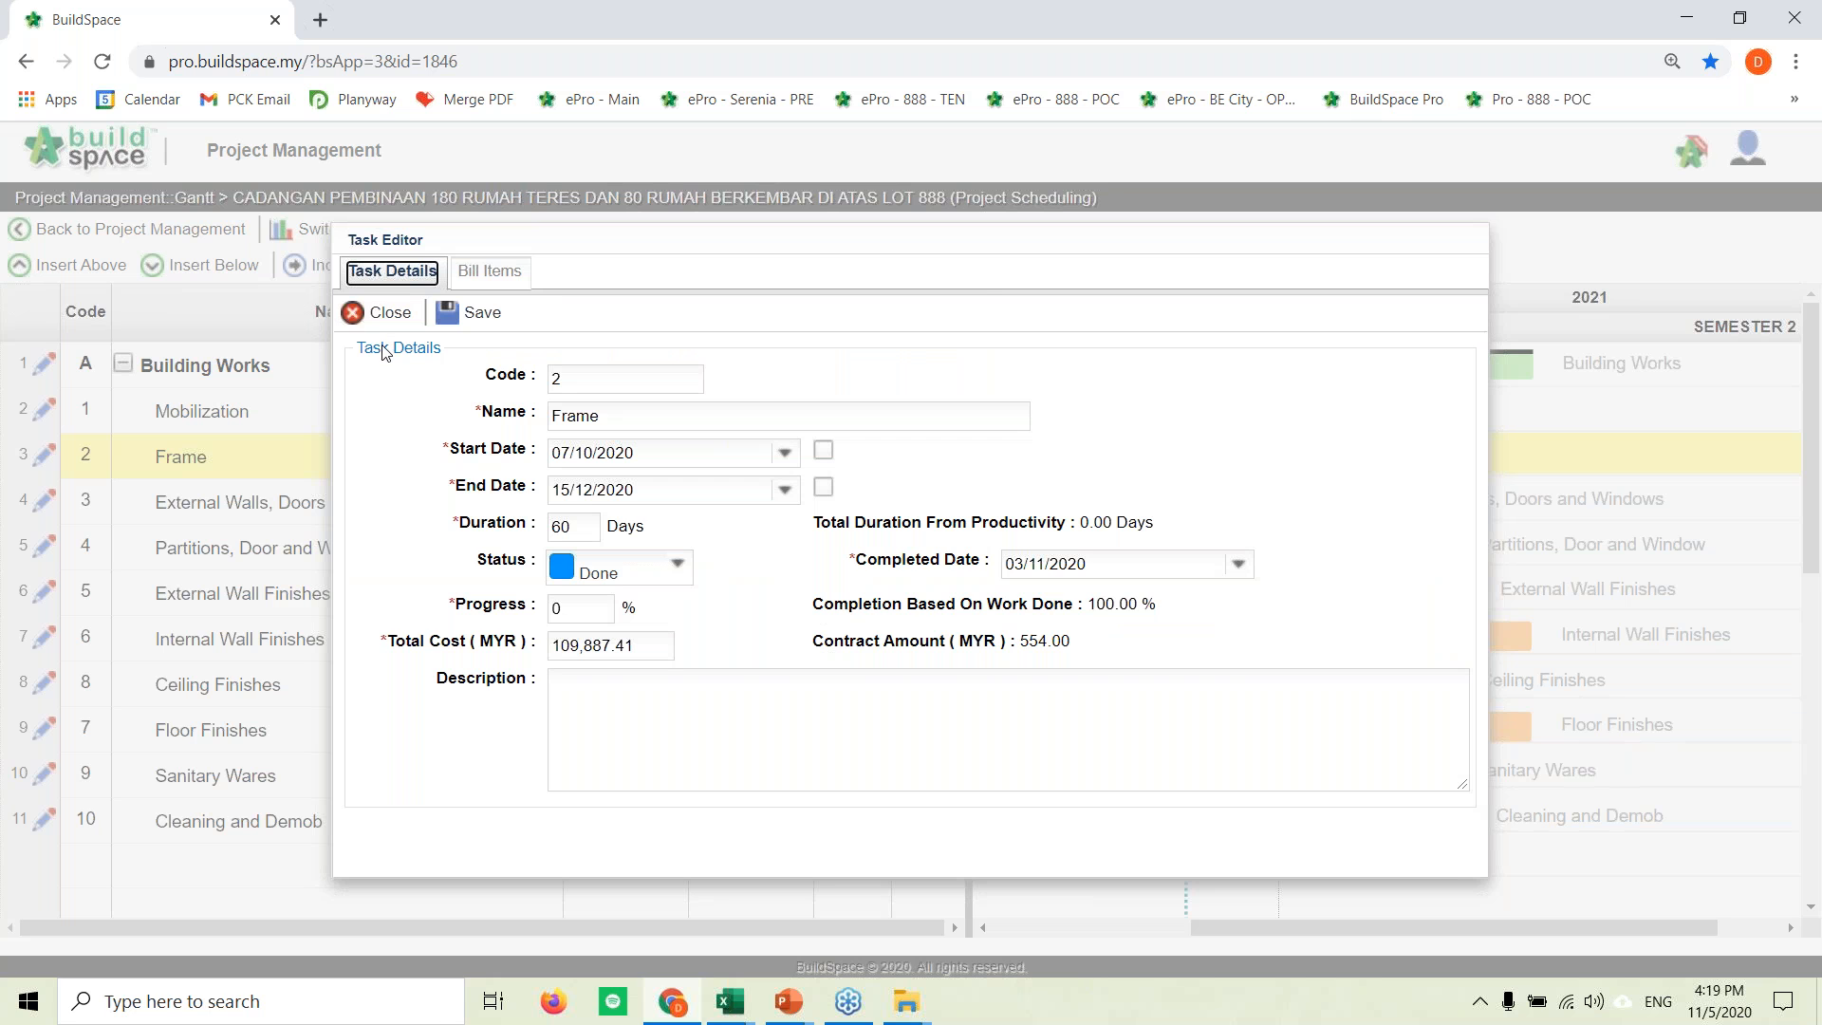
left_click(378, 315)
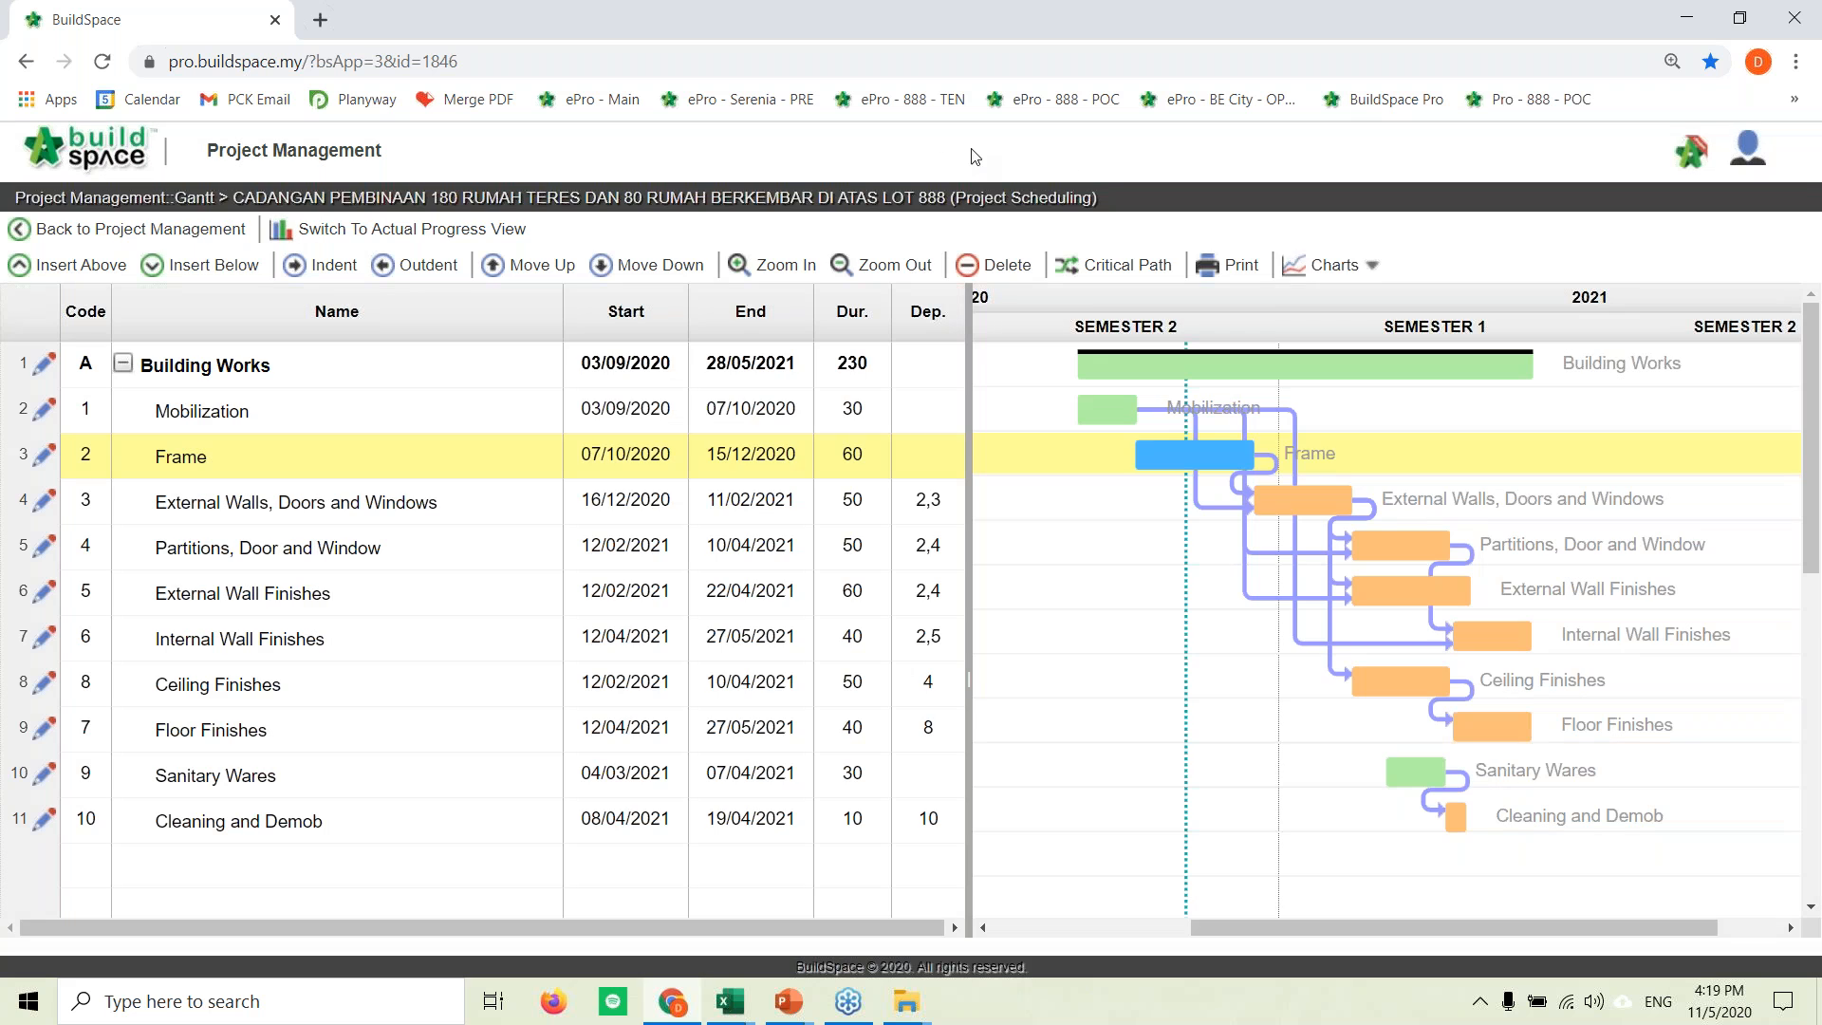
Step: Generate the Cost Vs Time and Accumulative Cost charts from the project schedule
left_click(1325, 270)
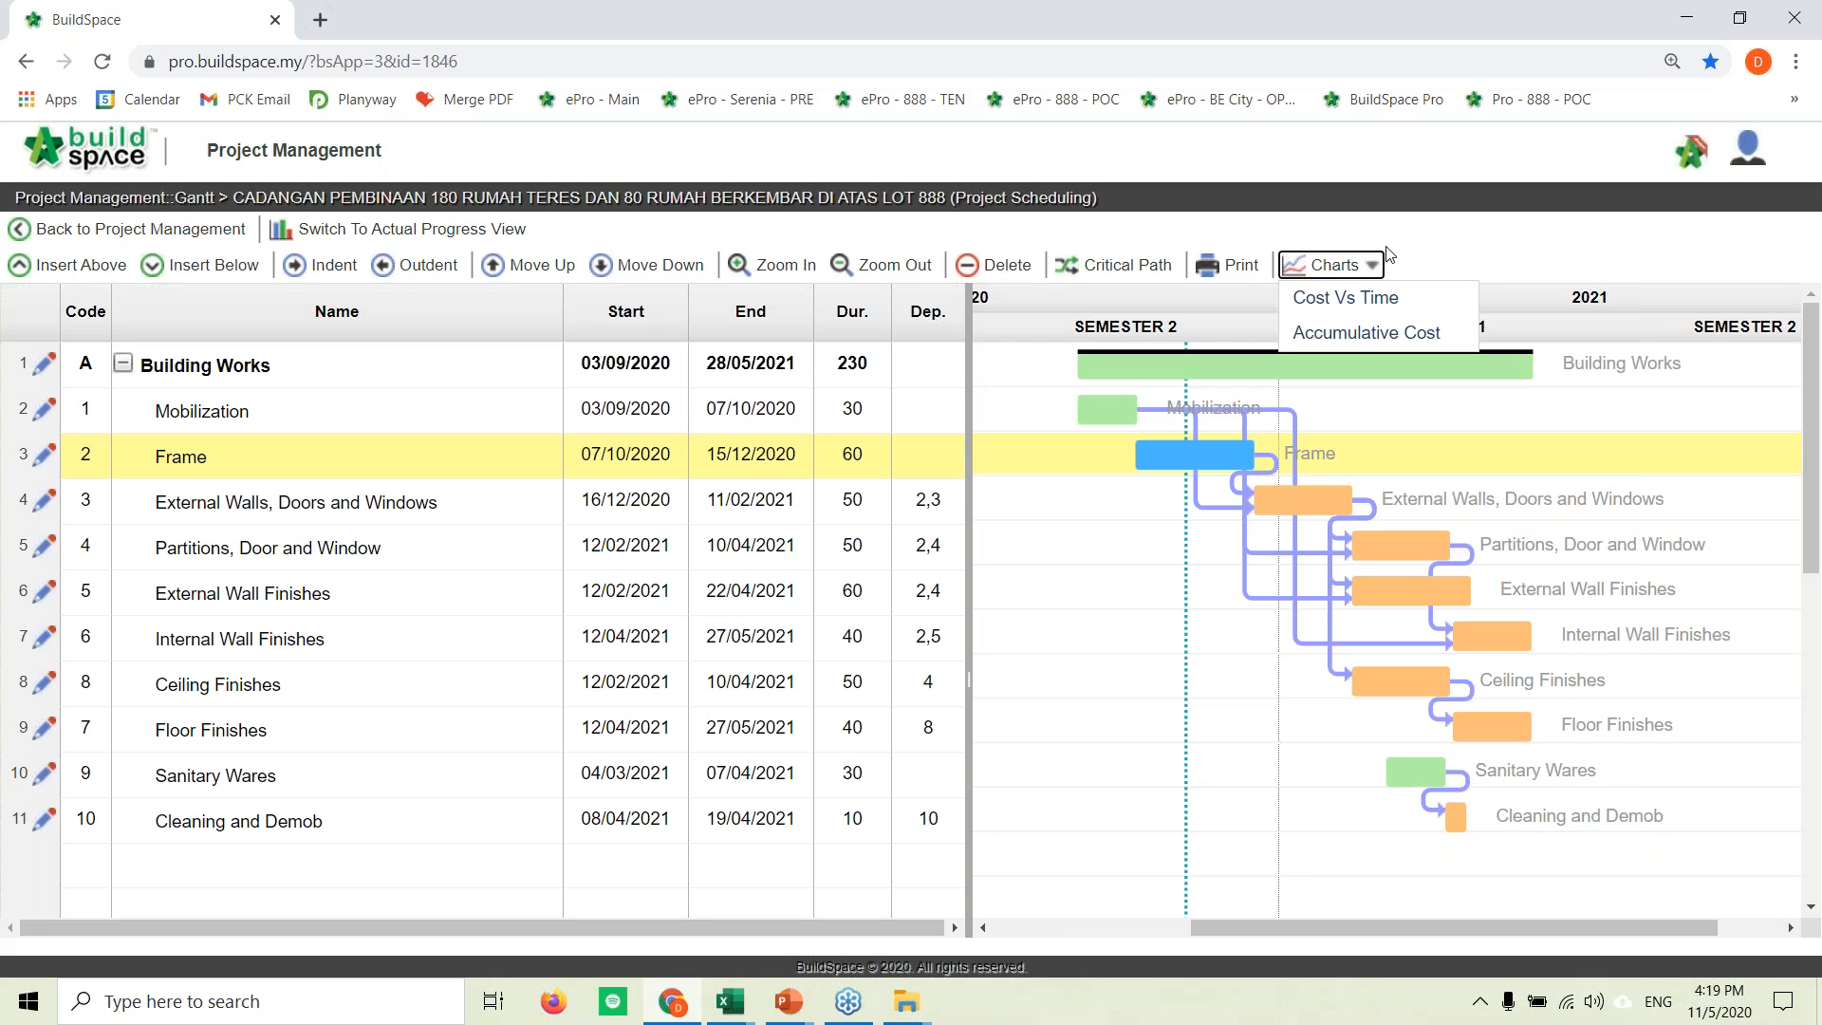
left_click(1347, 300)
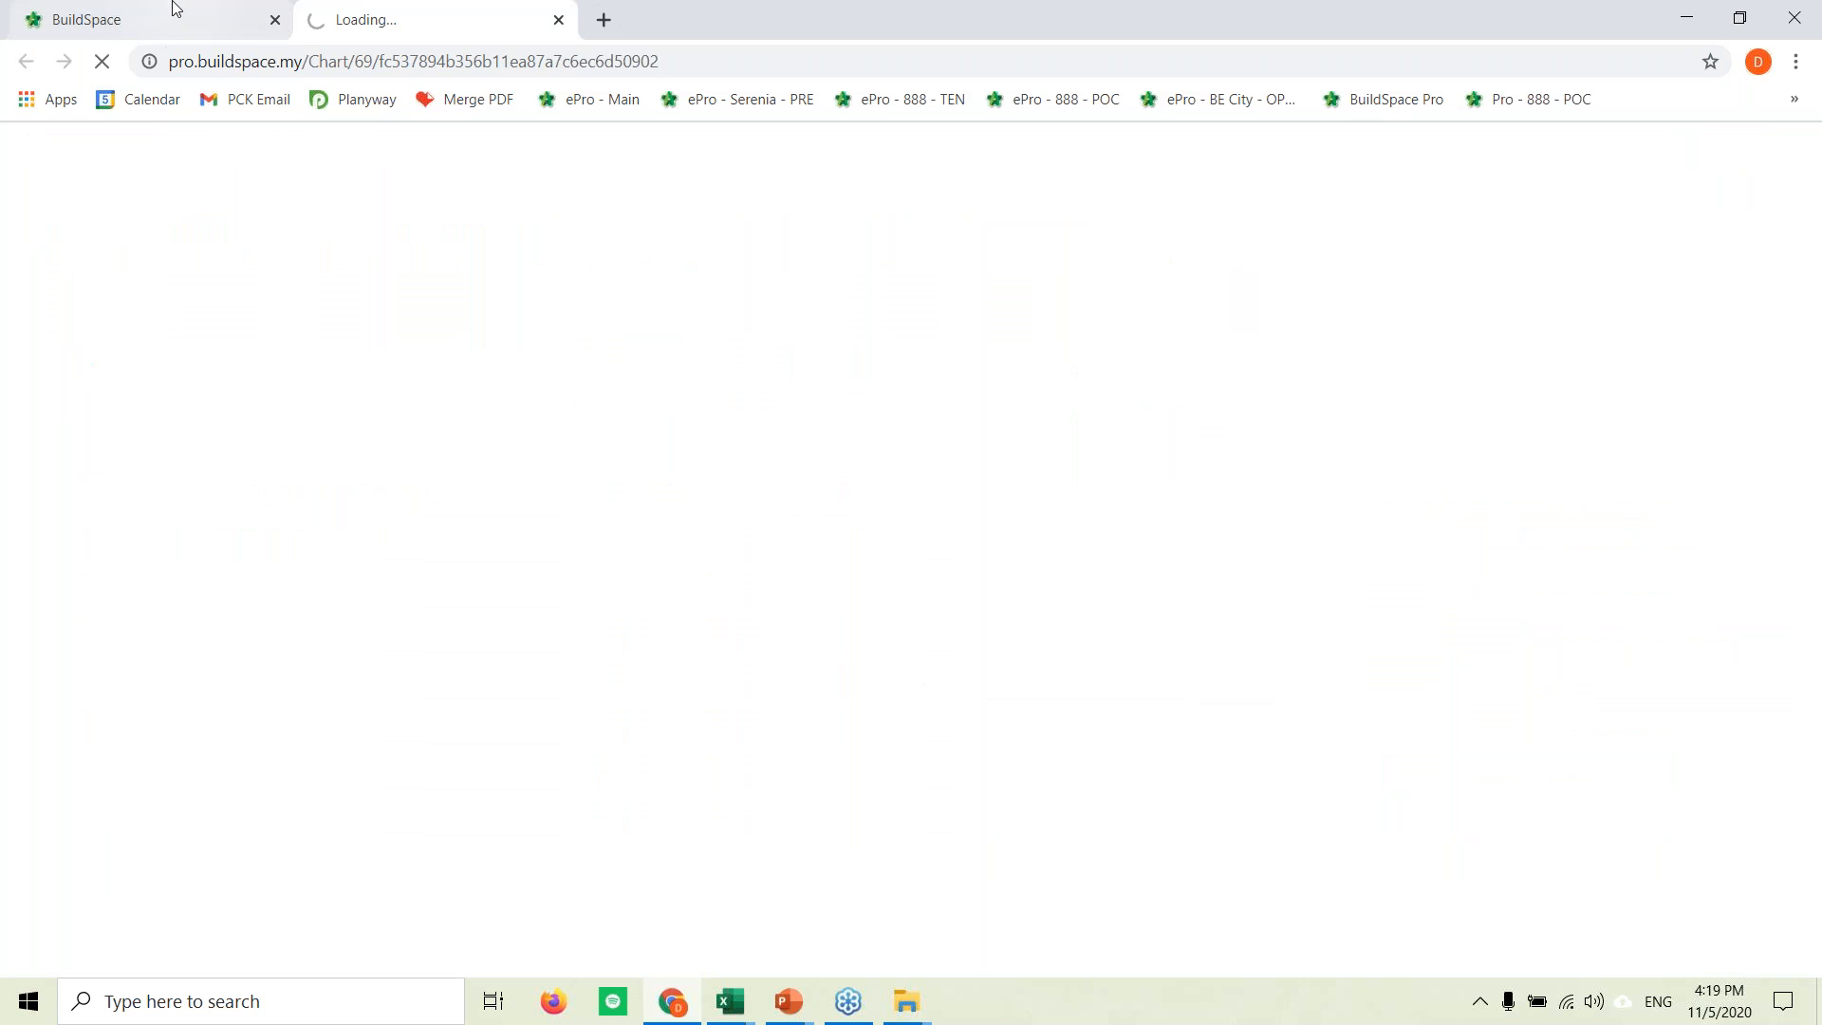
left_click(175, 9)
left_click(1338, 333)
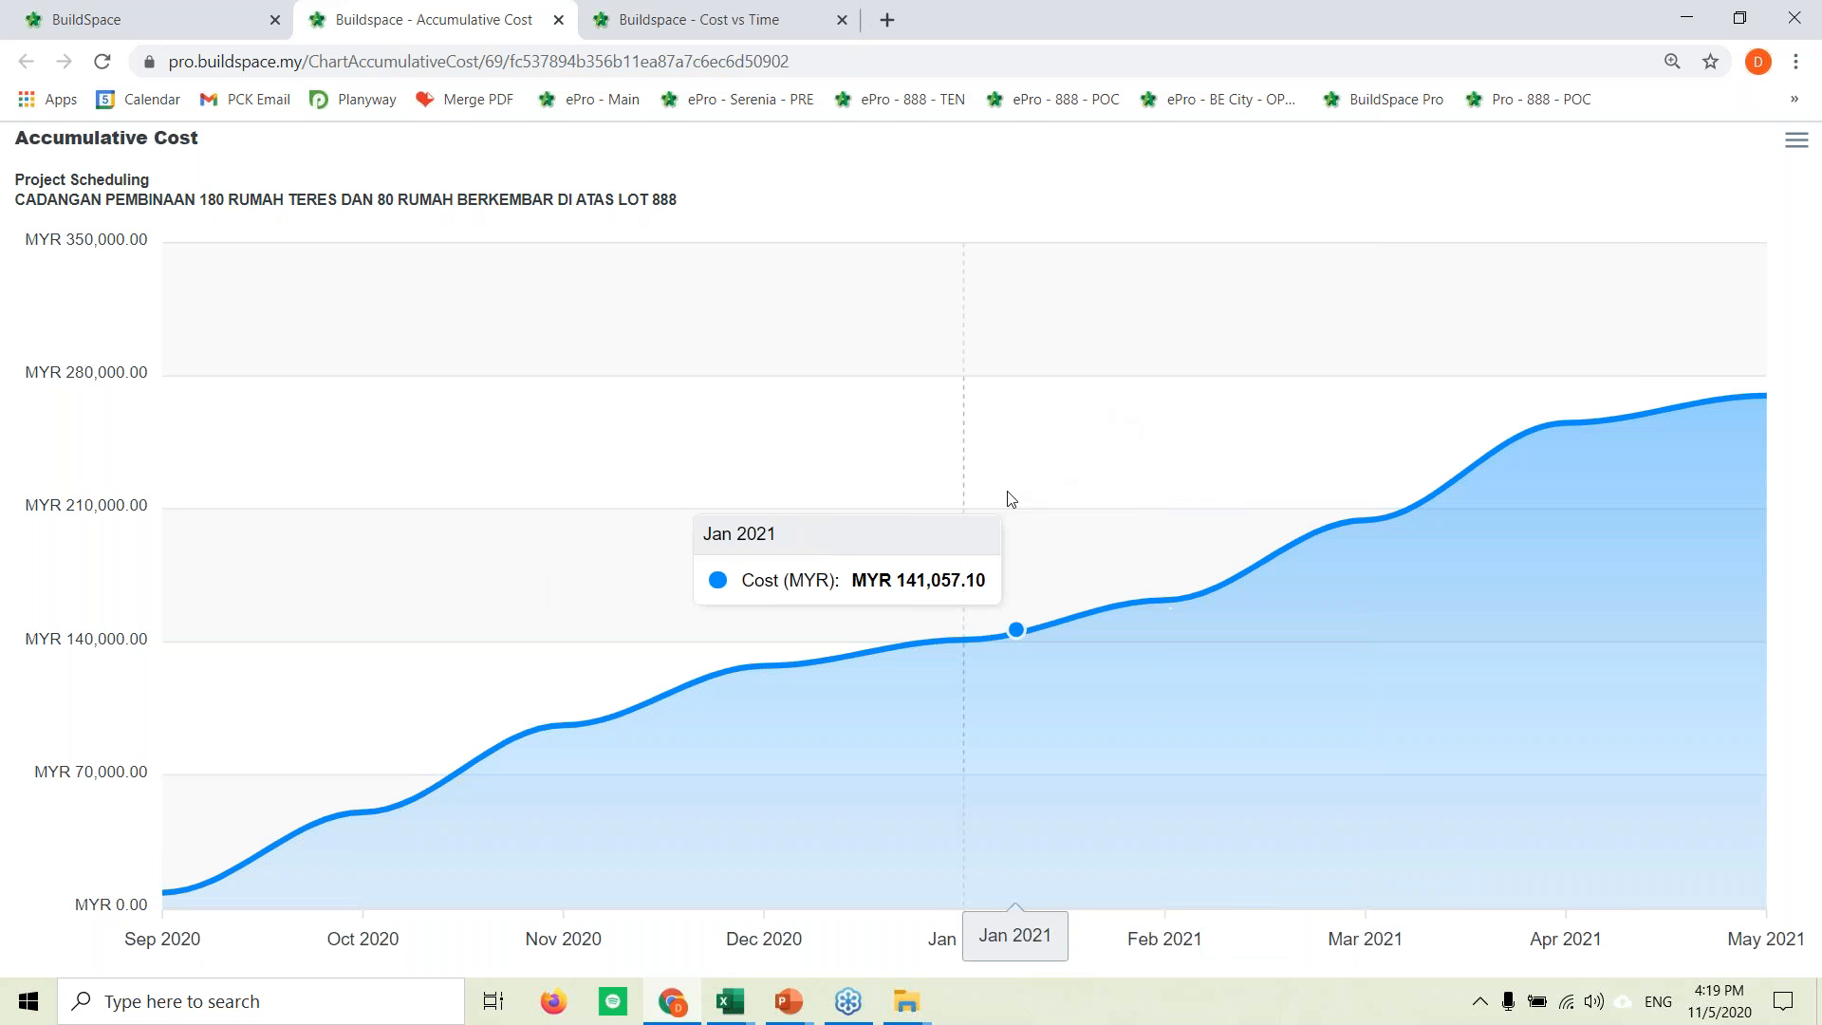
Step: Compare the monthly Cost vs Time curve with the Accumulative Cost curve and close both charts
left_click(732, 17)
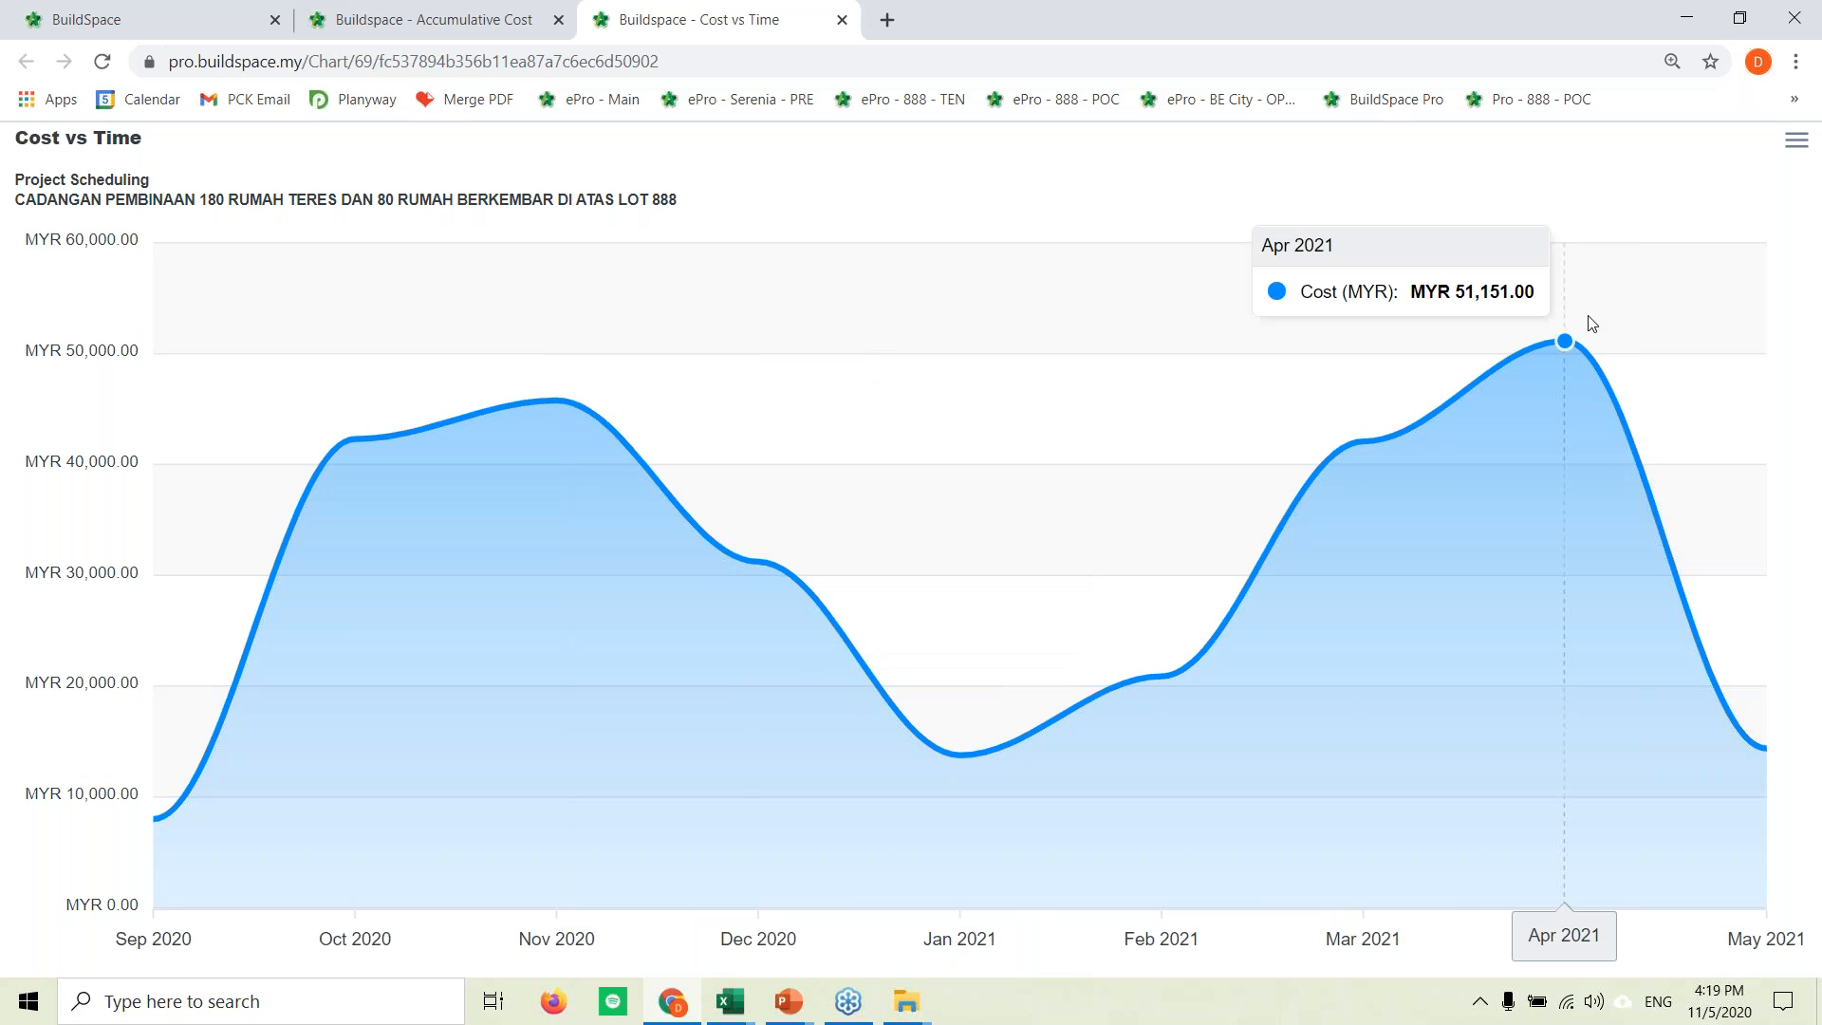
left_click(436, 17)
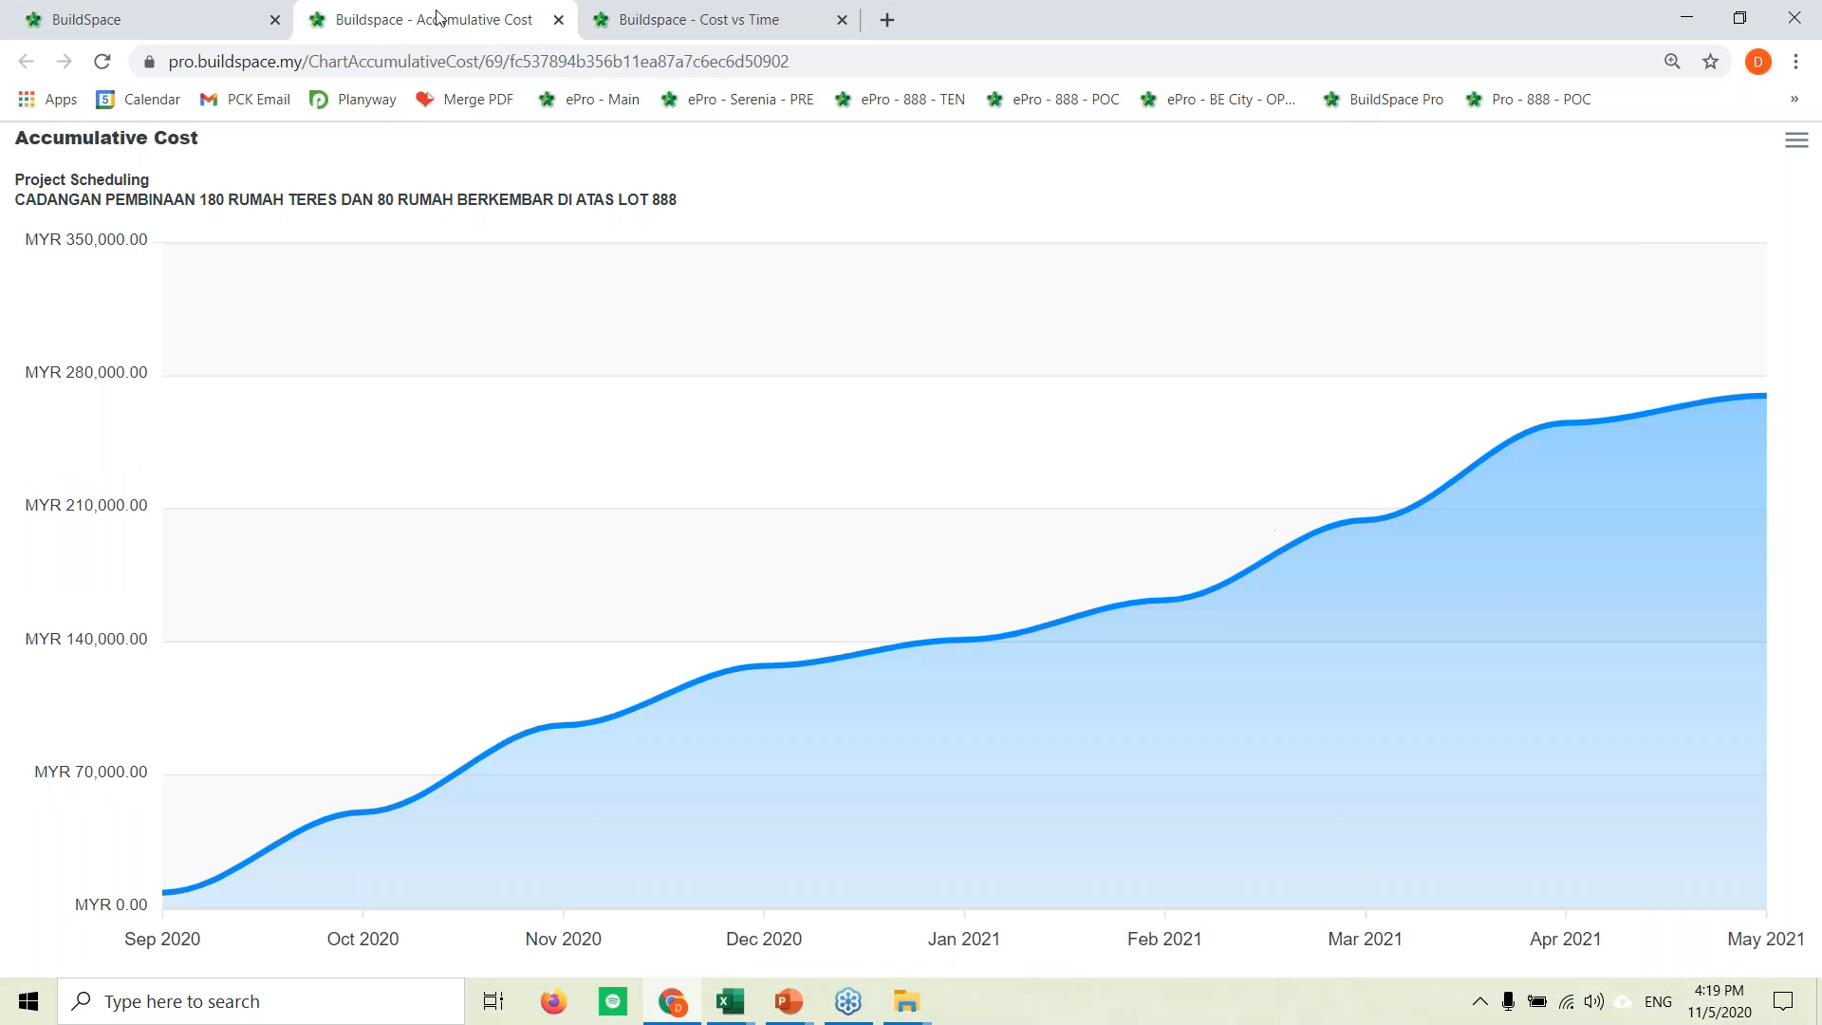
left_click(610, 11)
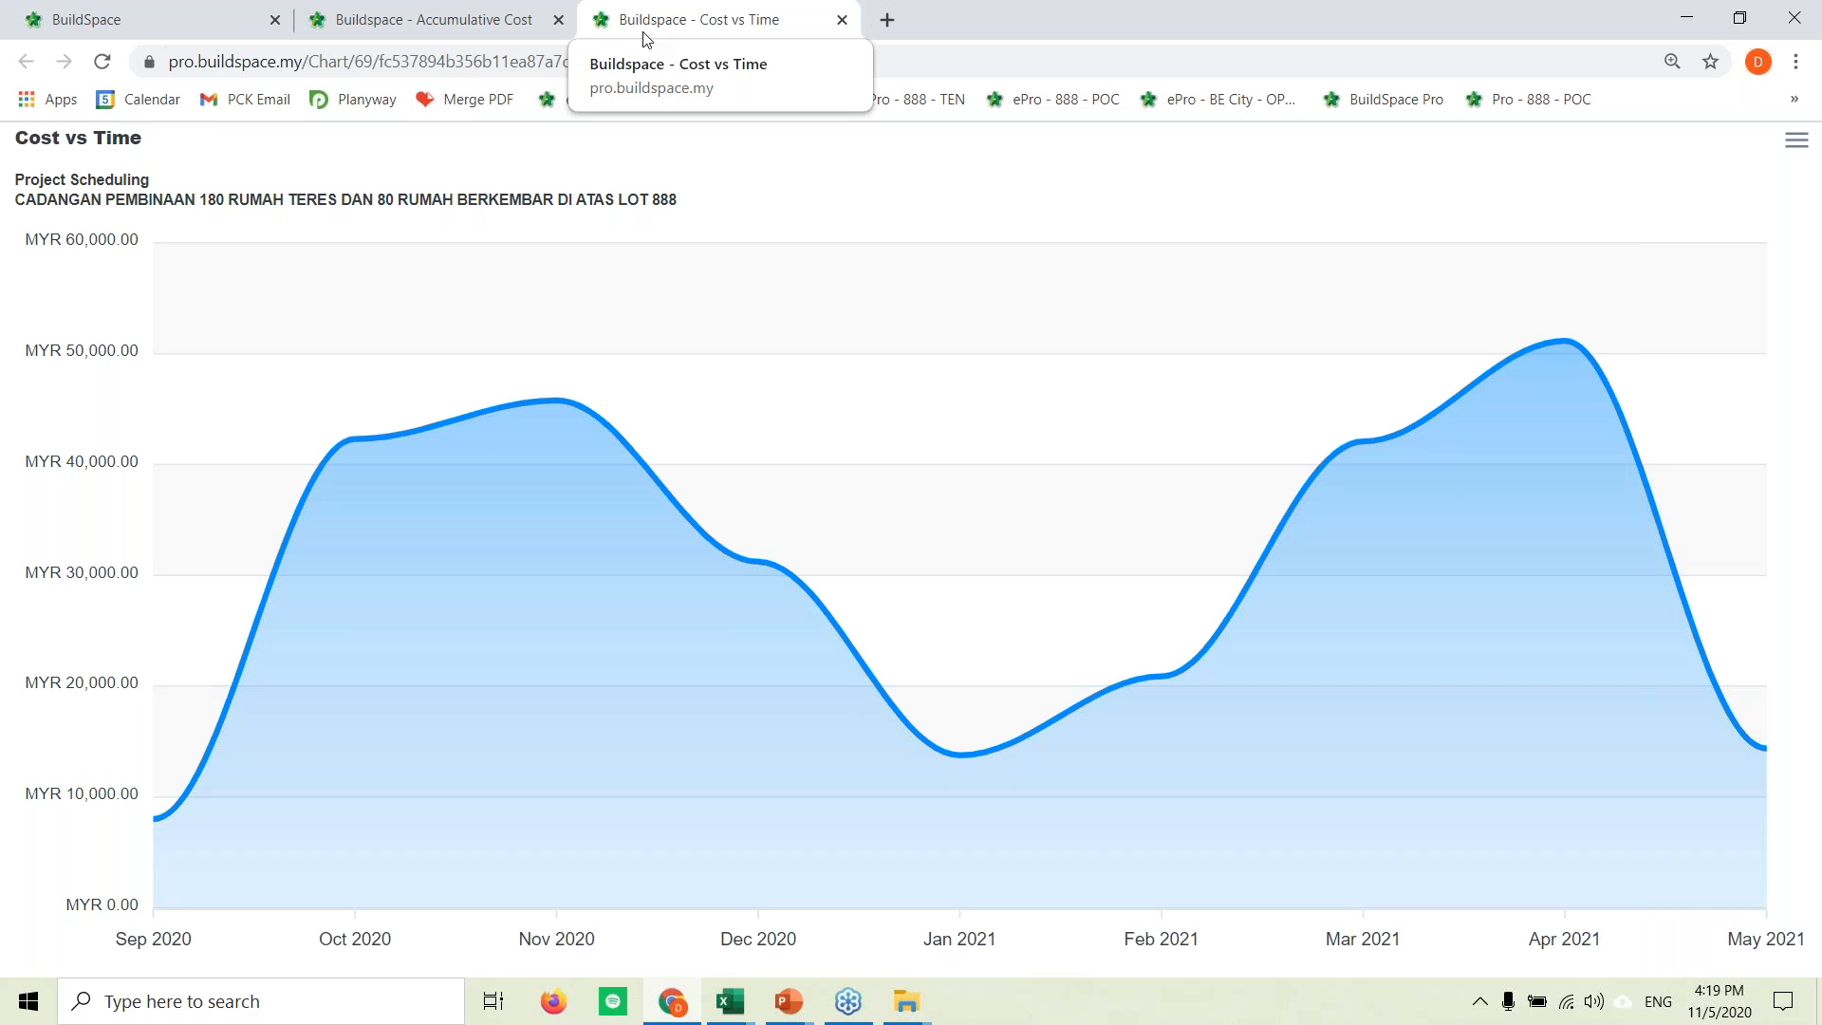
left_click(842, 20)
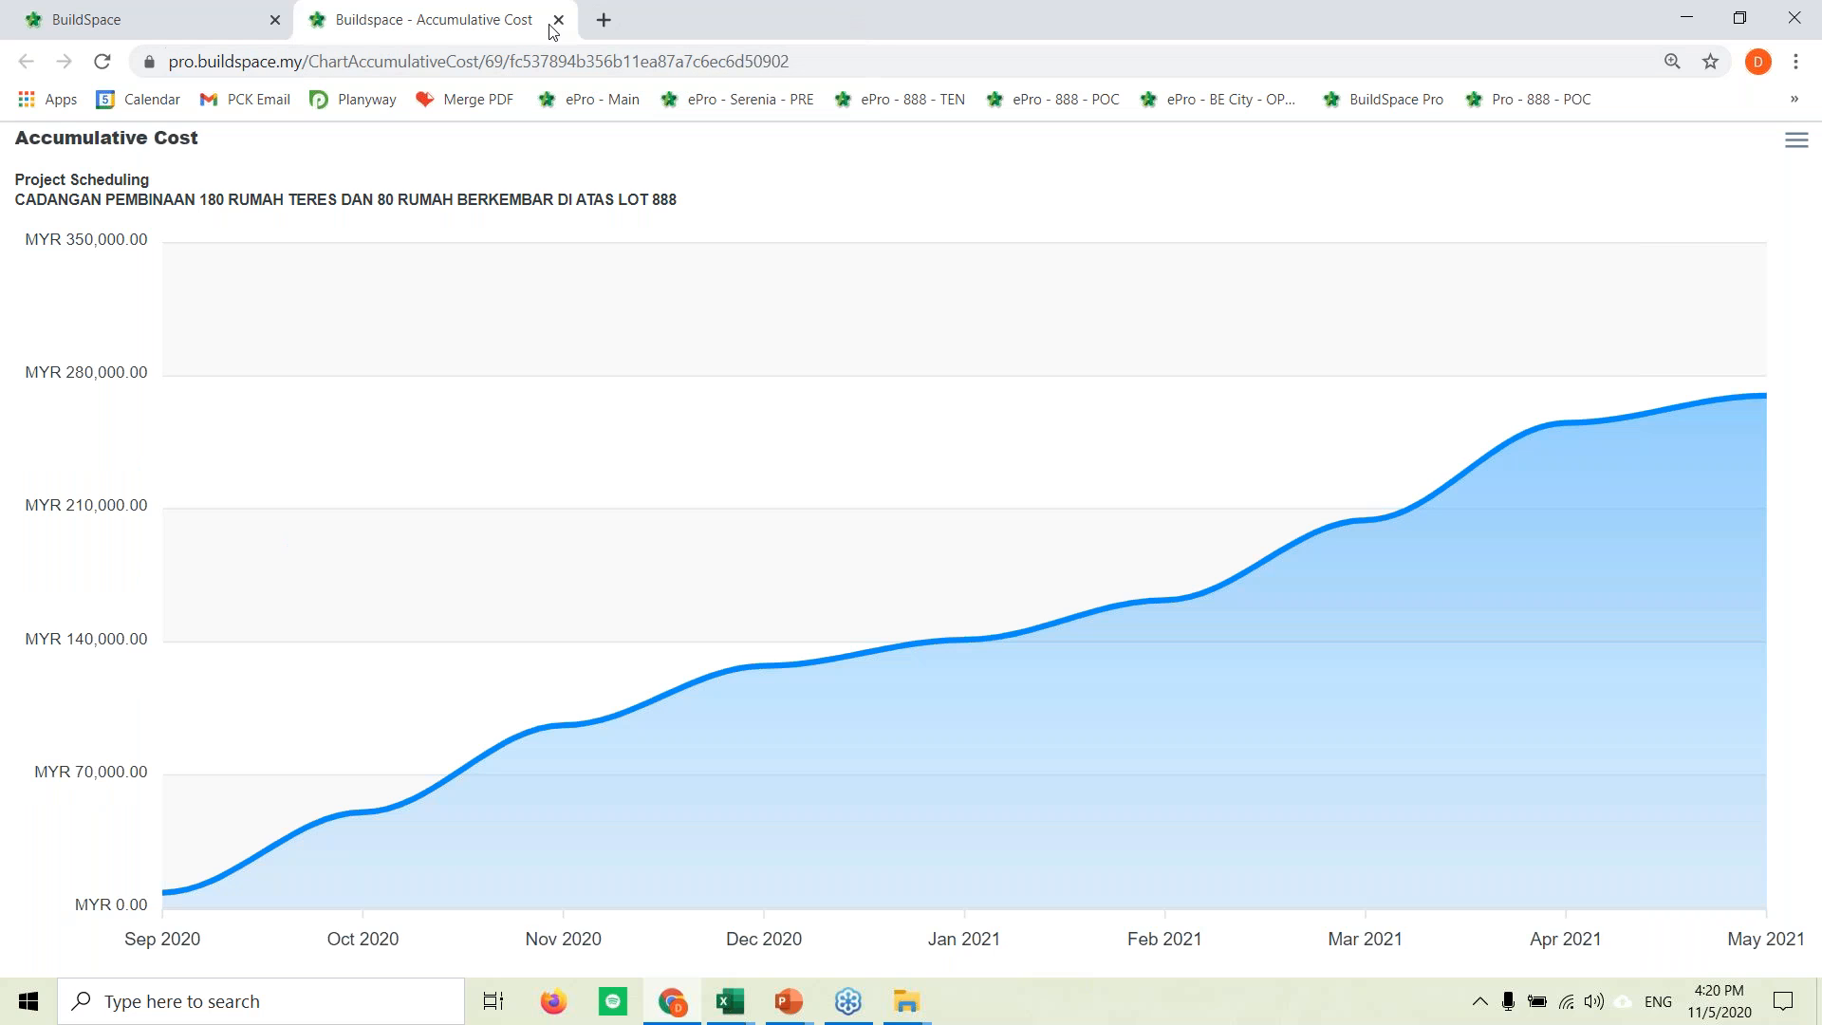
key("ctrl+w")
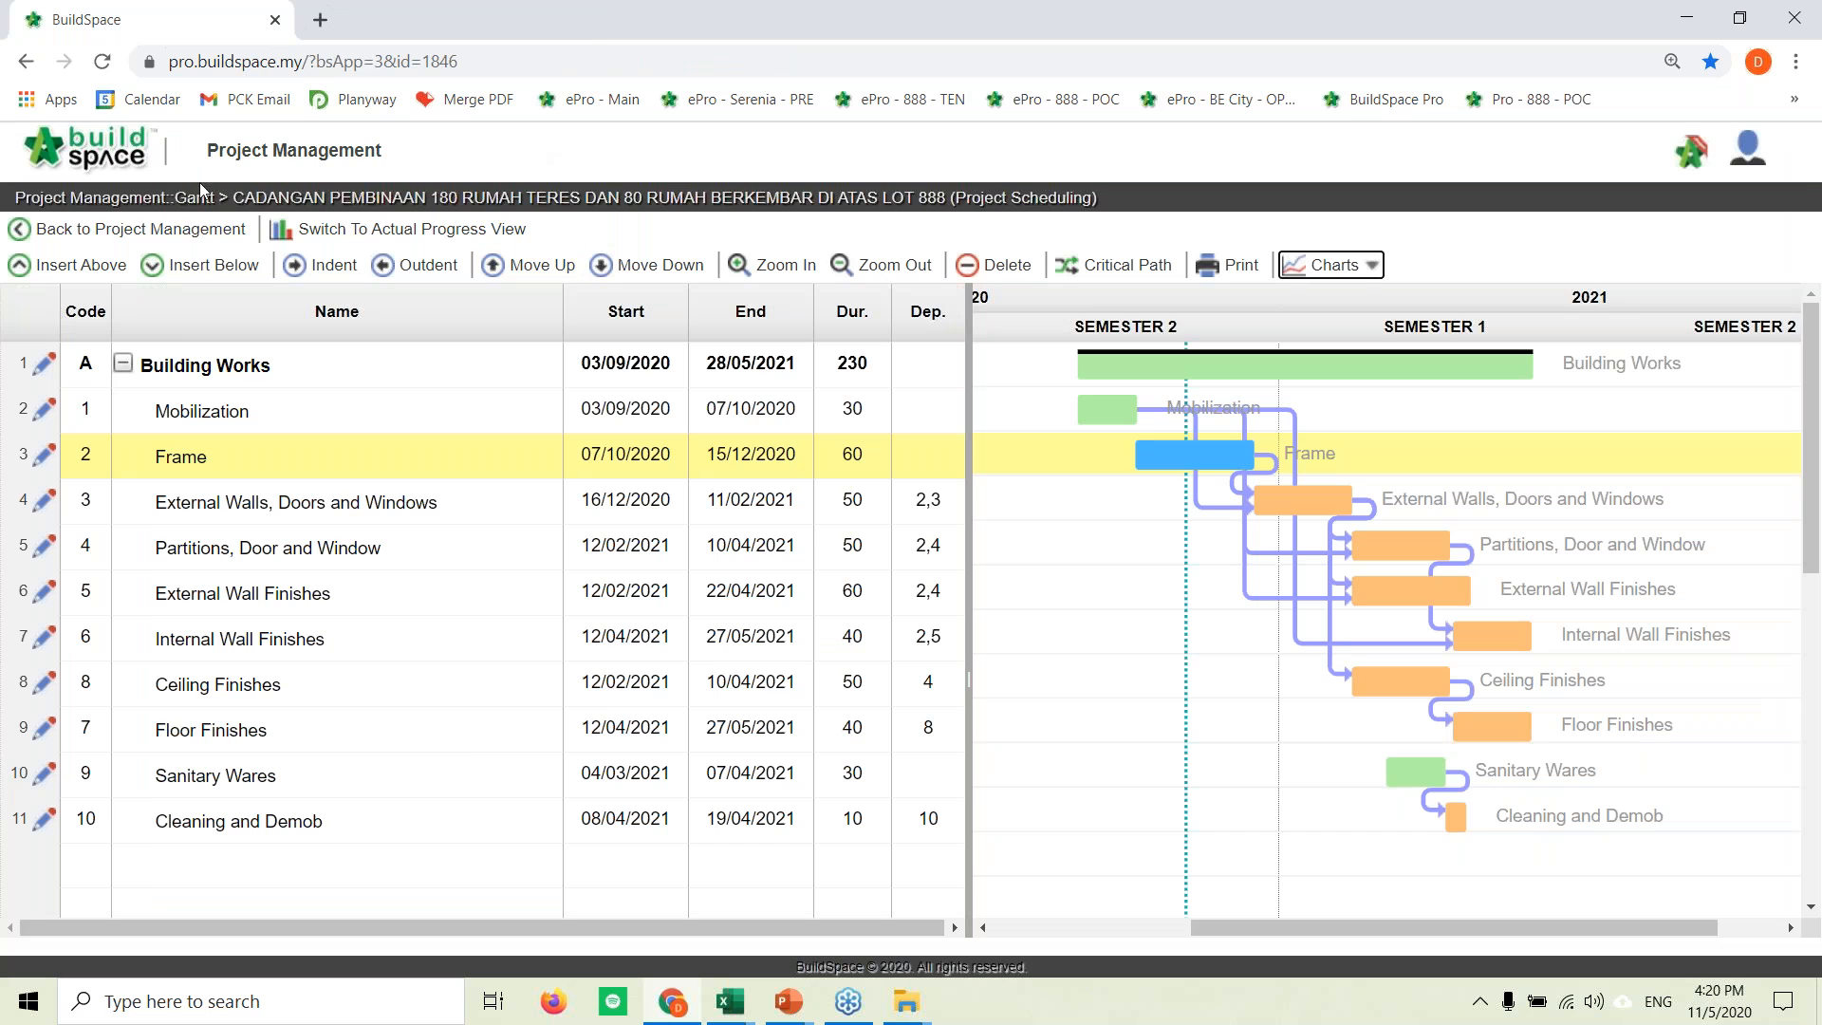
Step: Switch to the Finance module and open its Company Directory
left_click(125, 151)
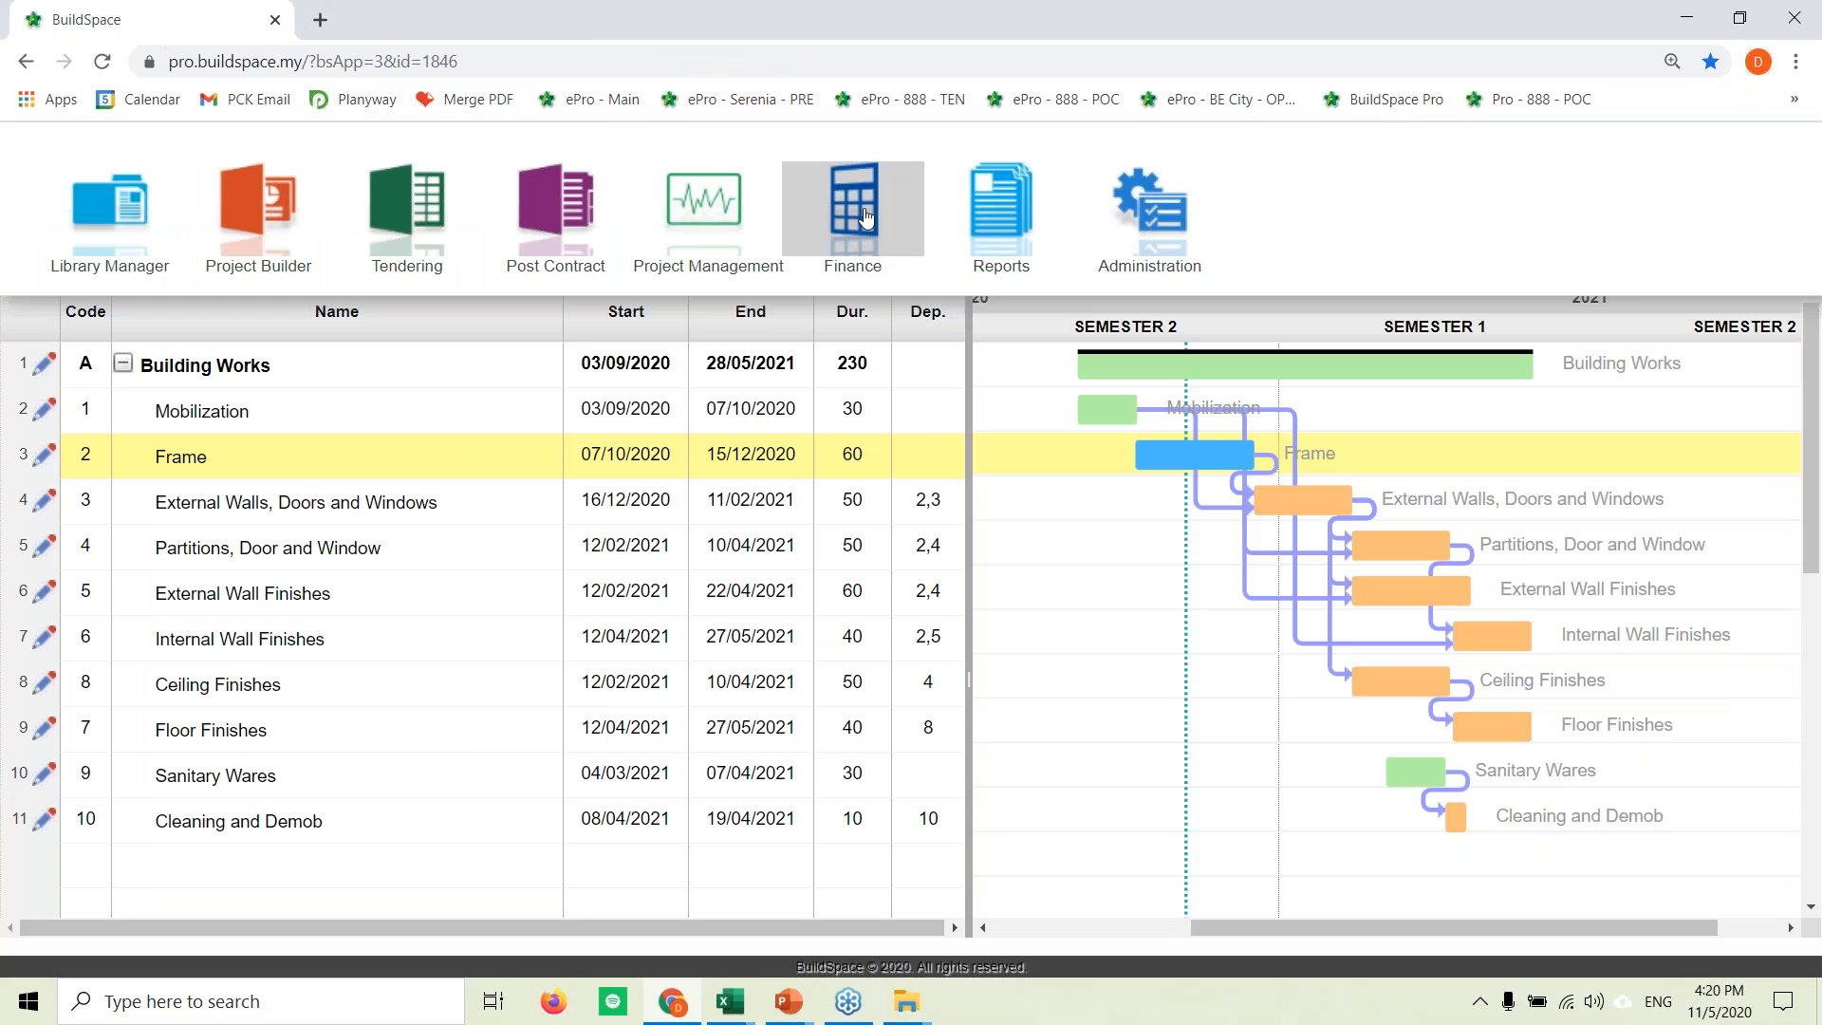
left_click(839, 213)
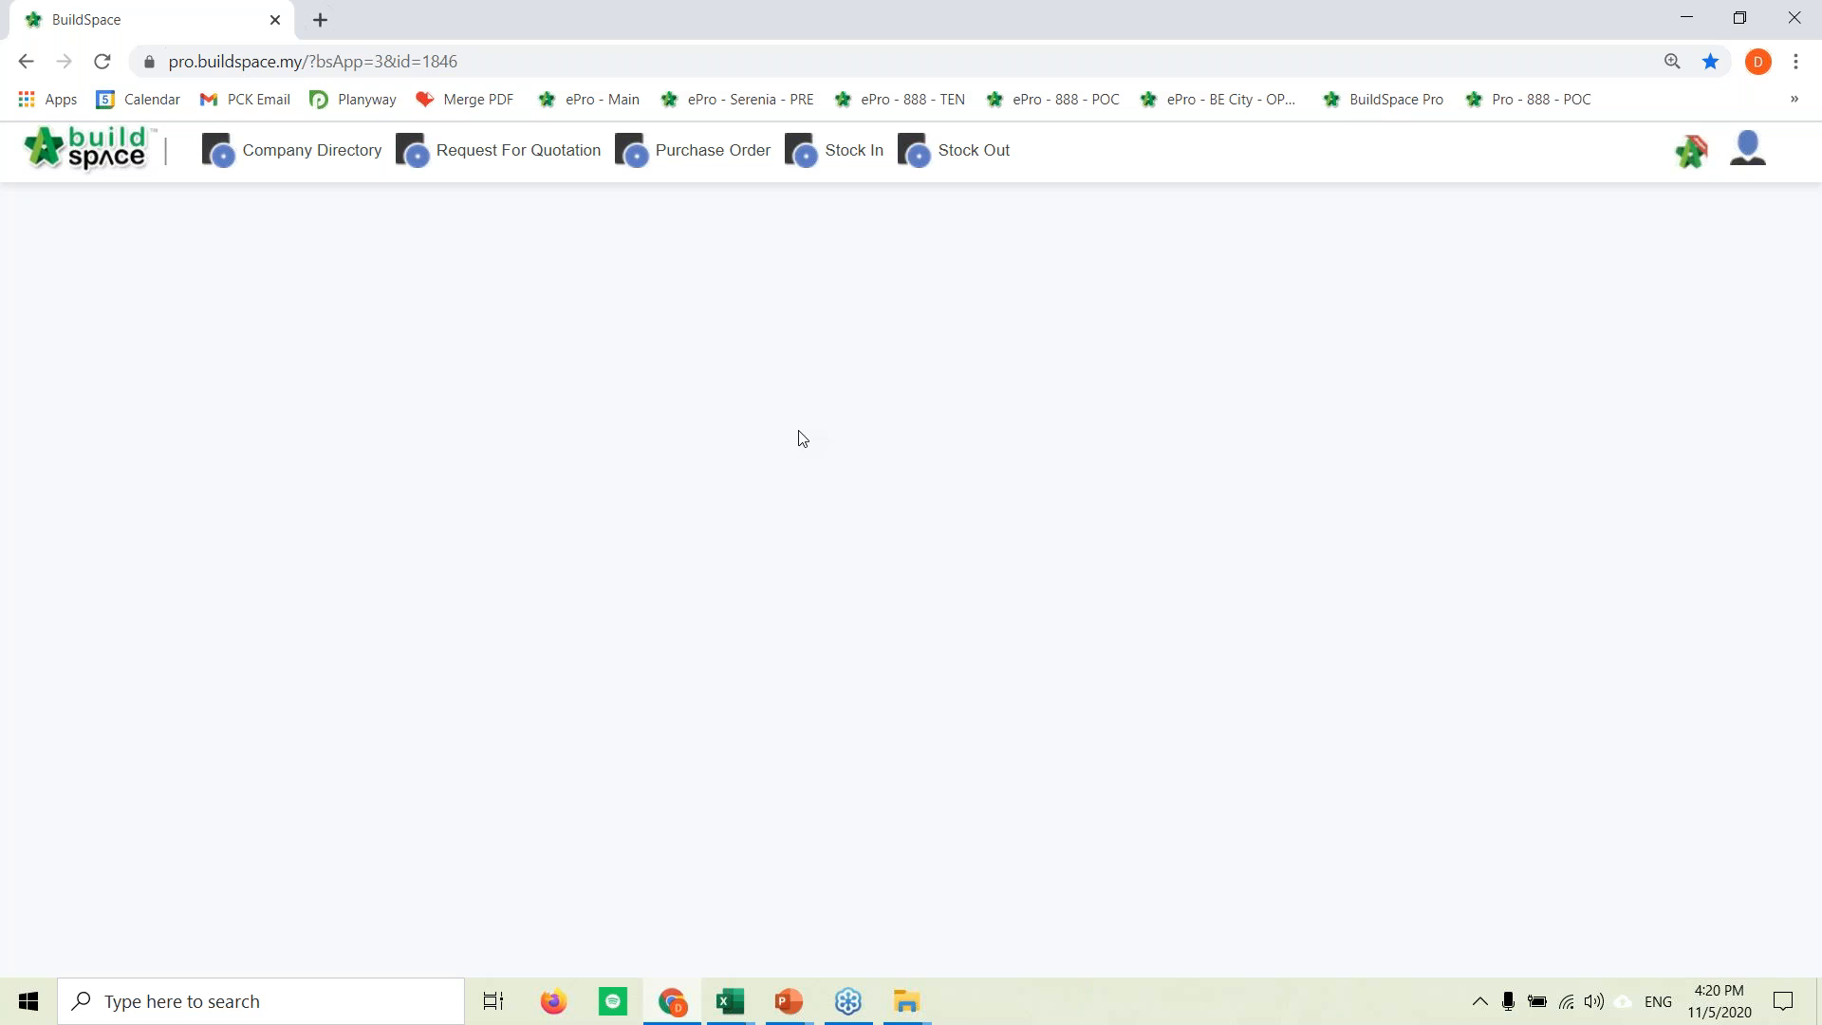
left_click(281, 165)
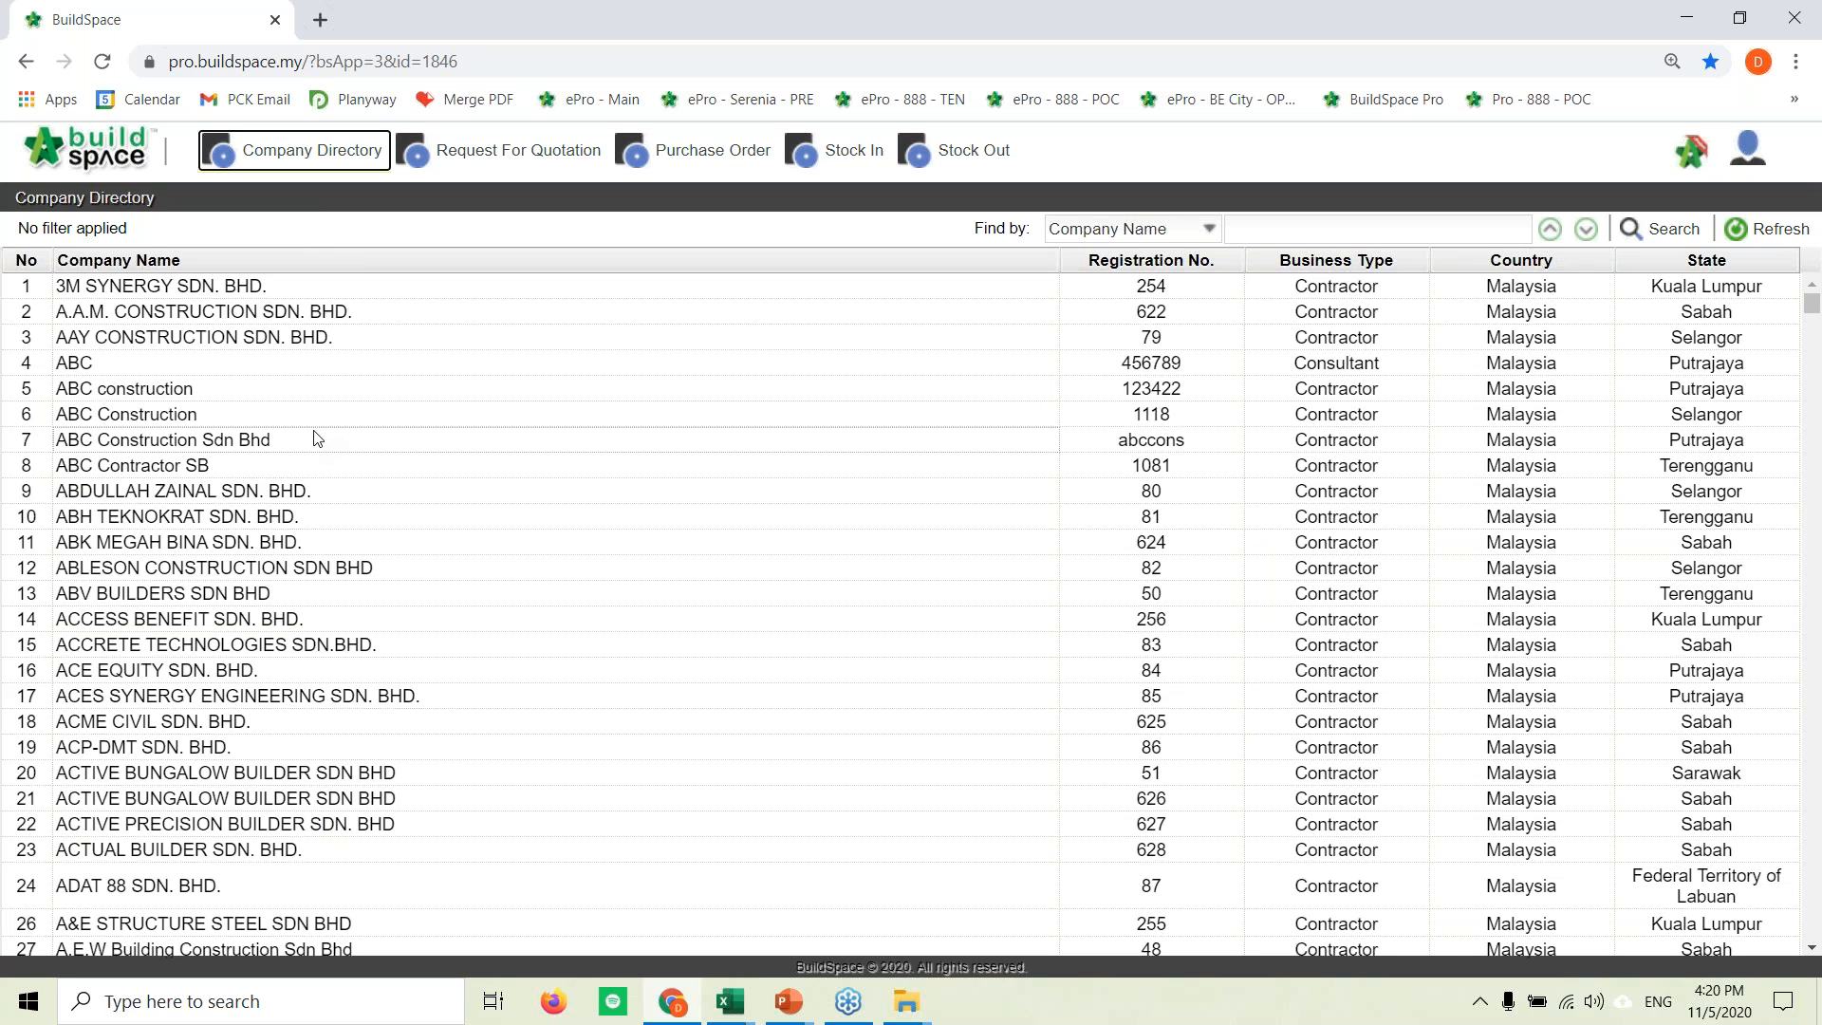
Step: Review the main, branch and other information of ABK MEGAH BINA SDN. BHD., and close the company record
left_click(67, 544)
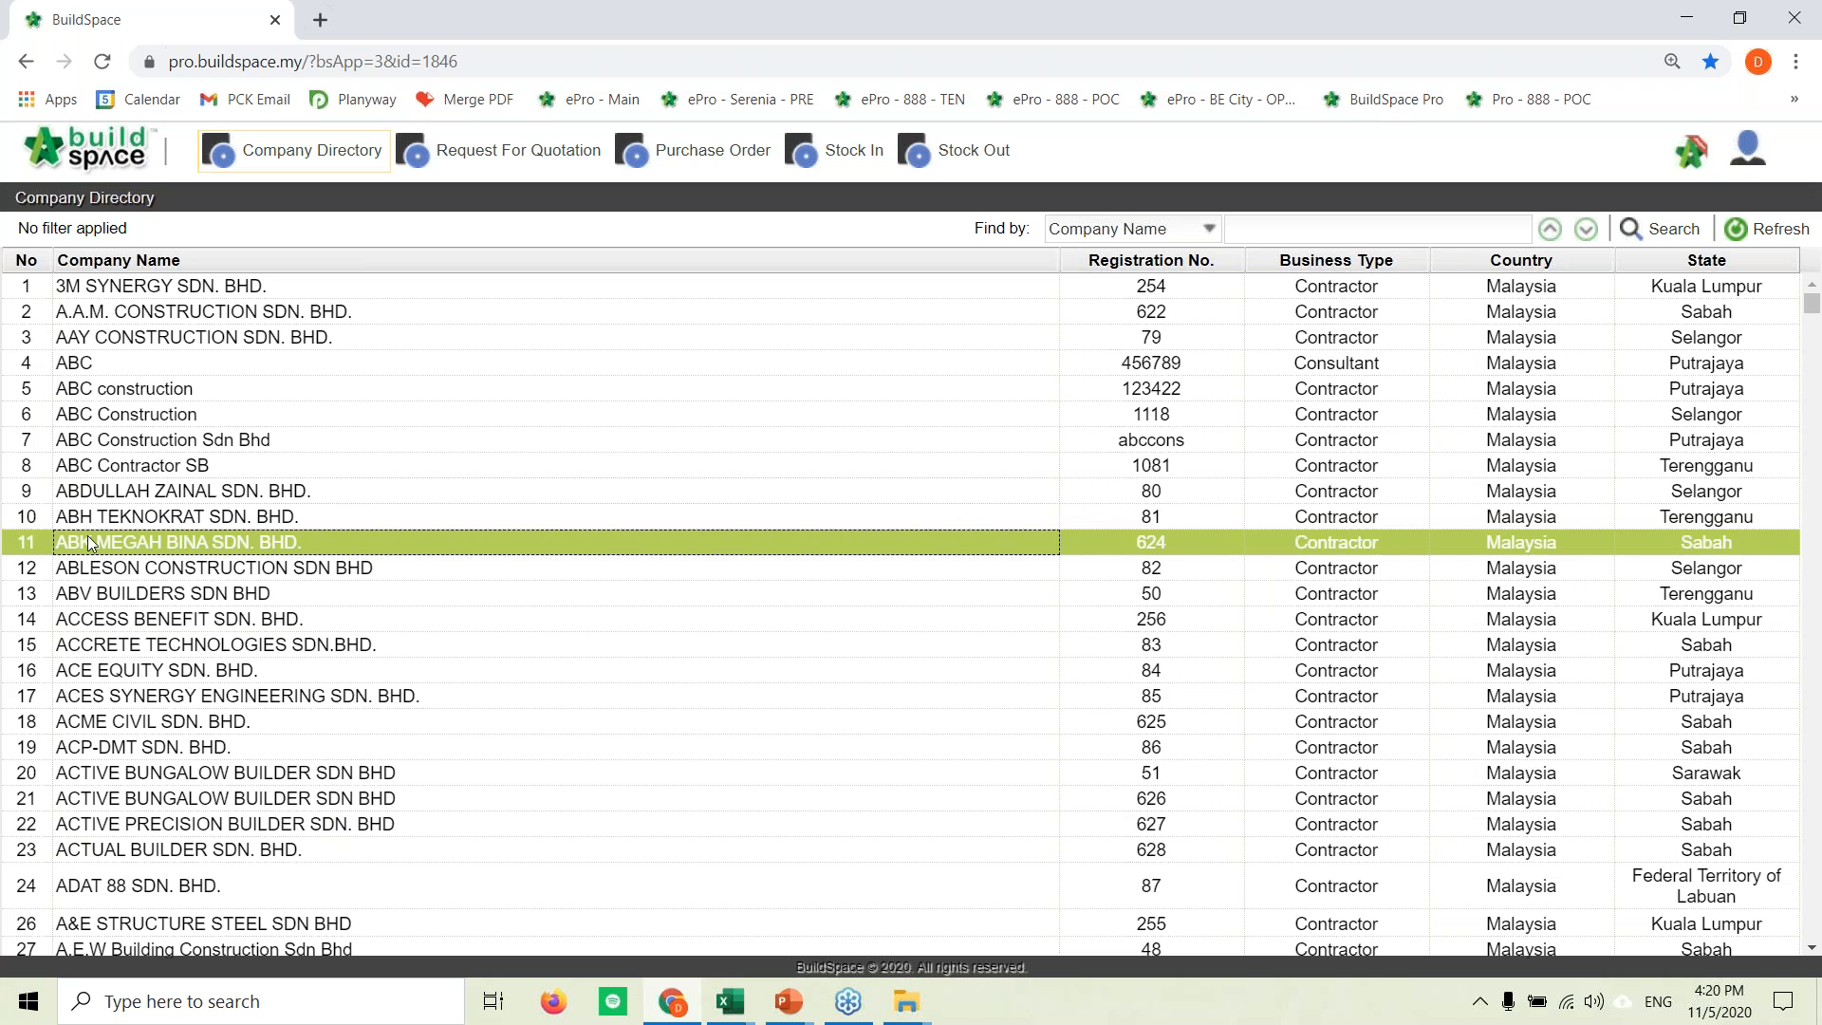
double_click(89, 545)
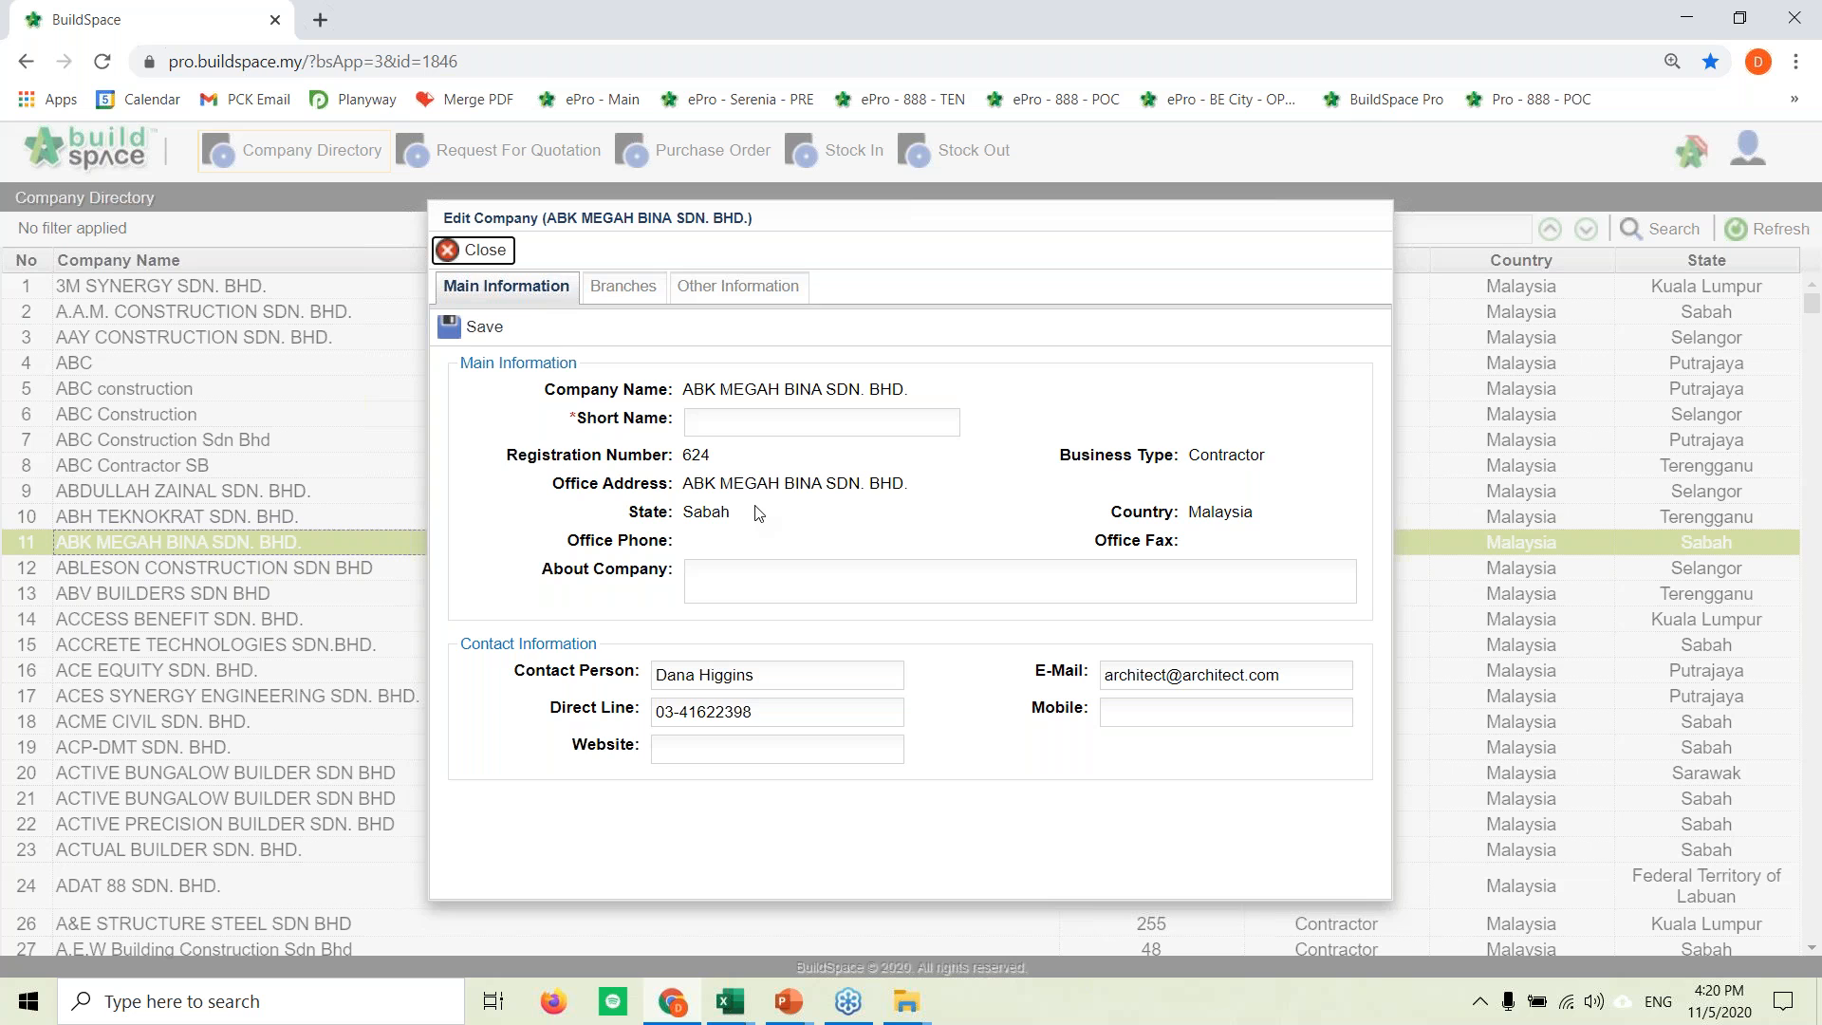
left_click(615, 297)
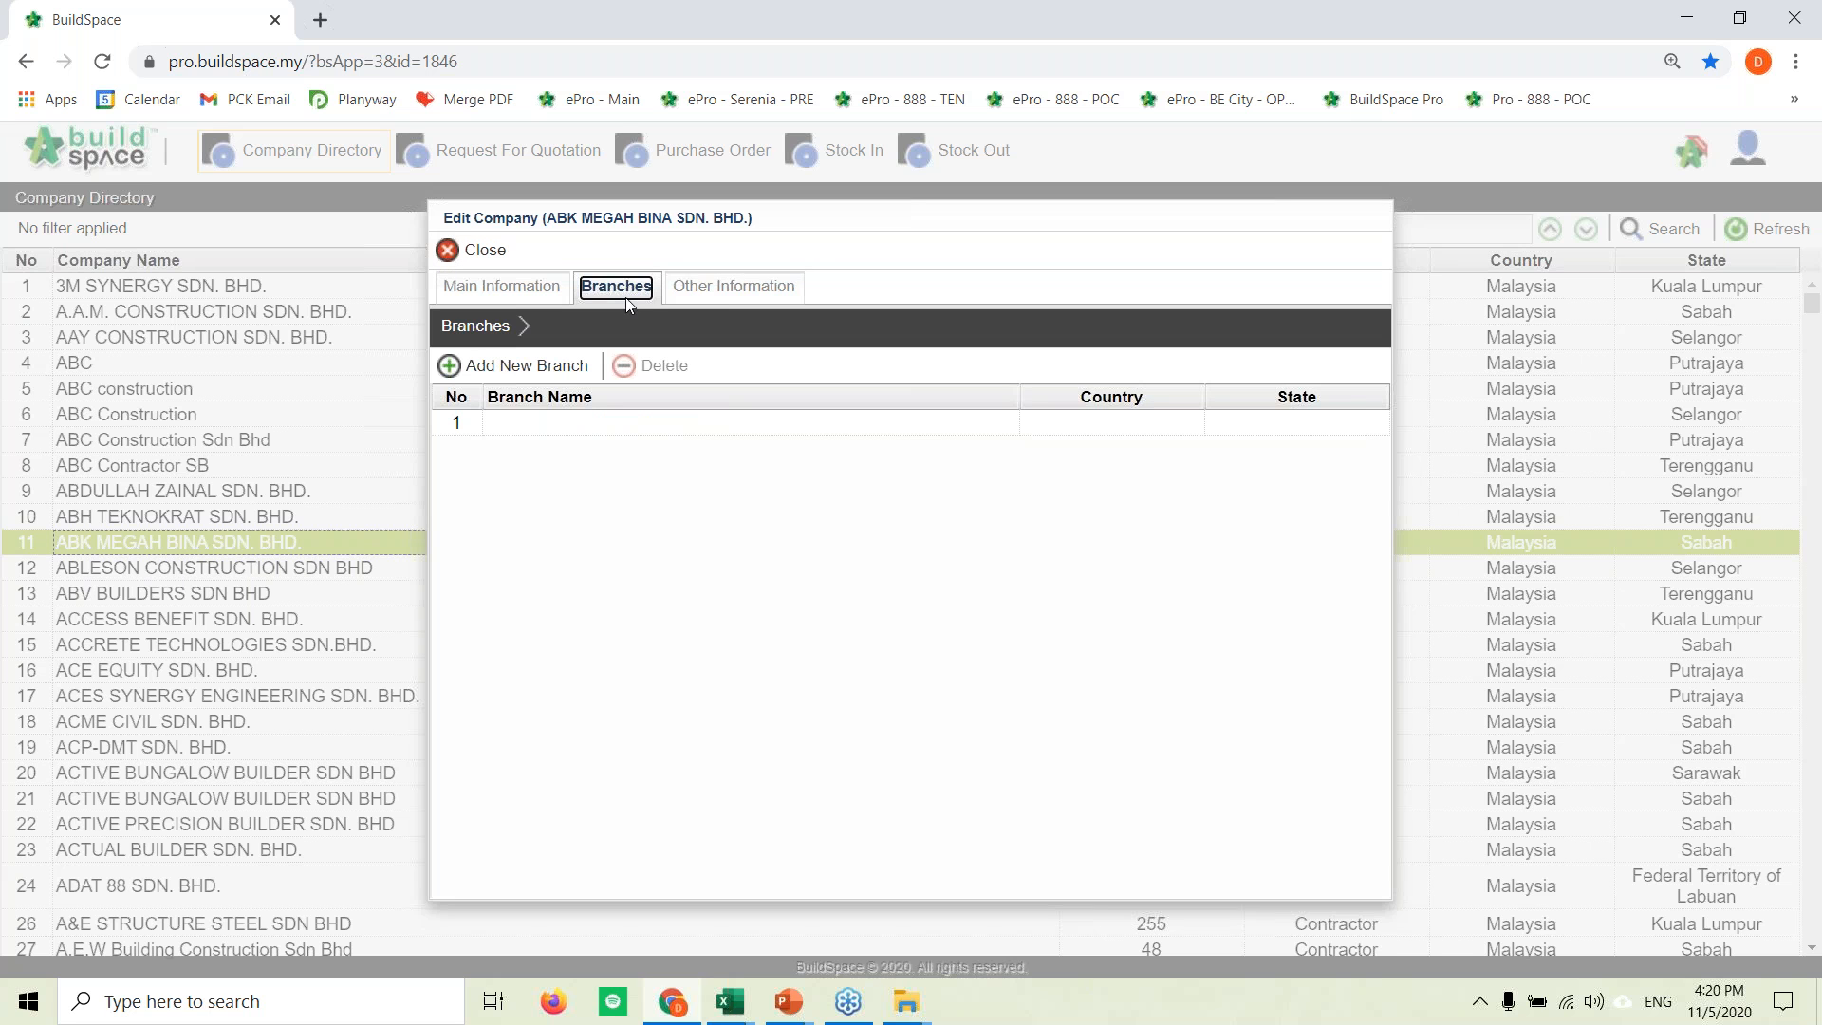
left_click(733, 292)
left_click(528, 300)
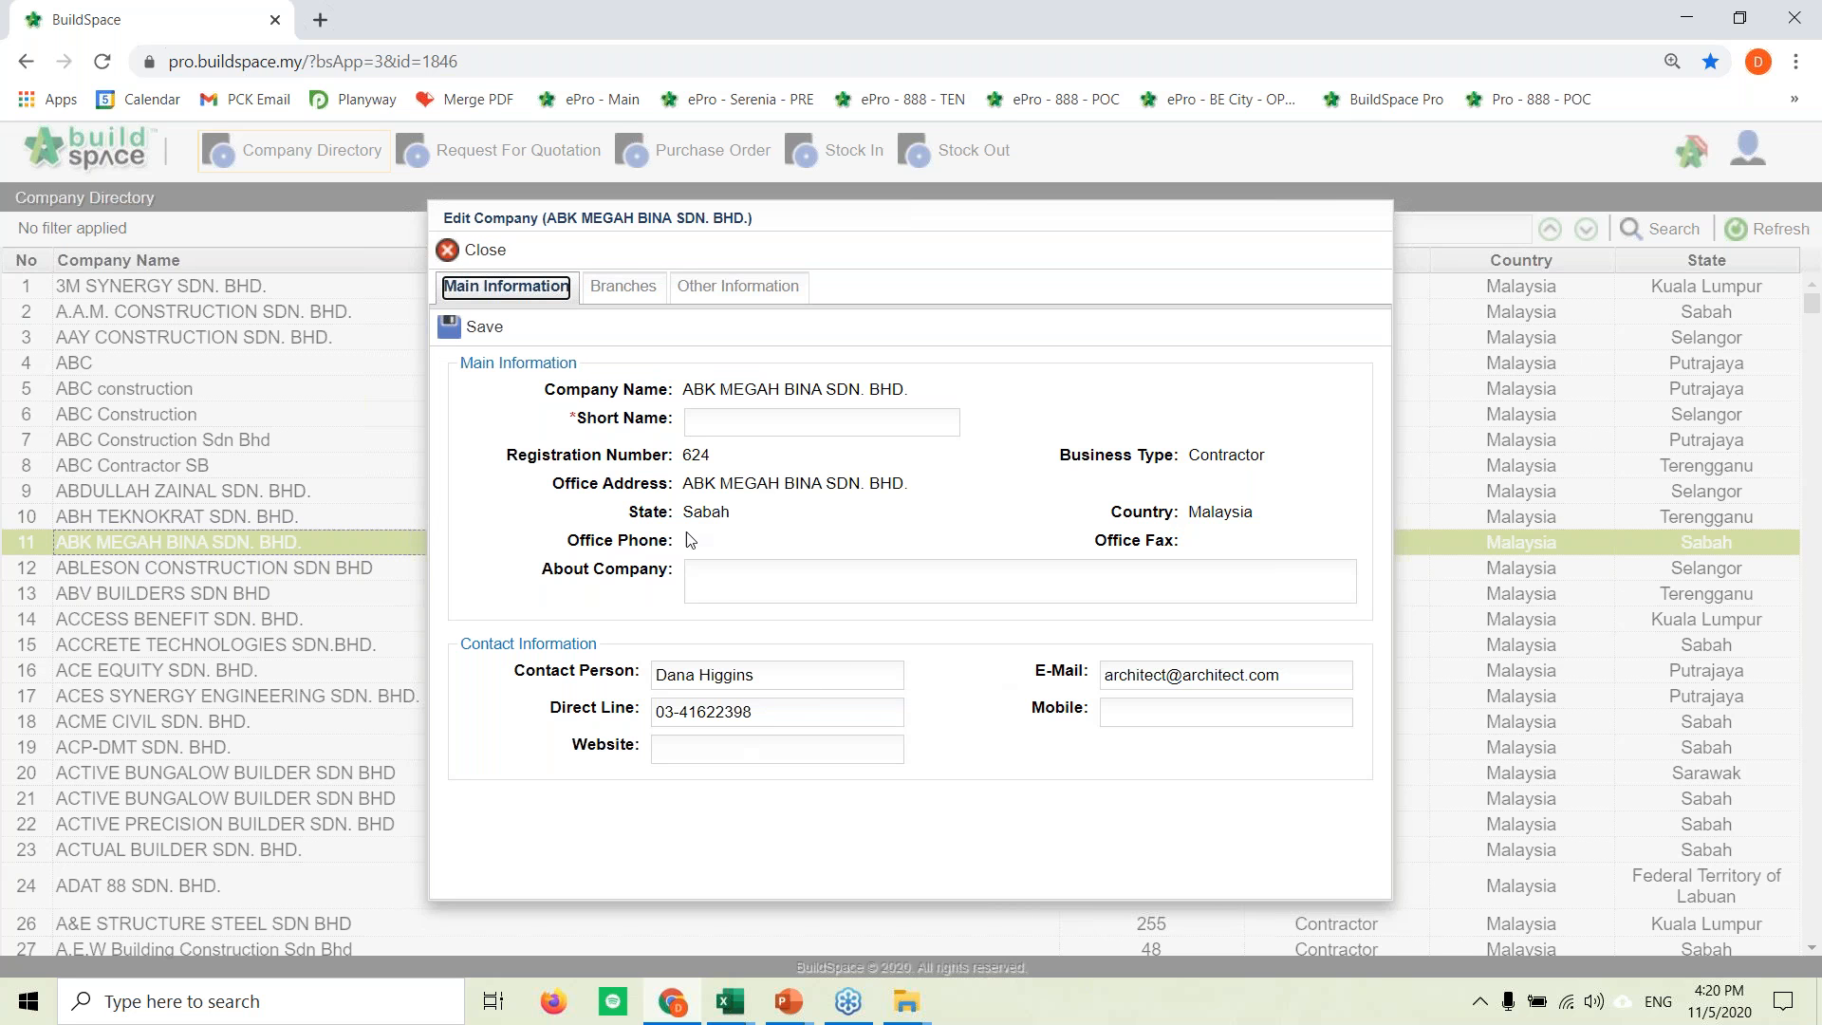
left_click(471, 252)
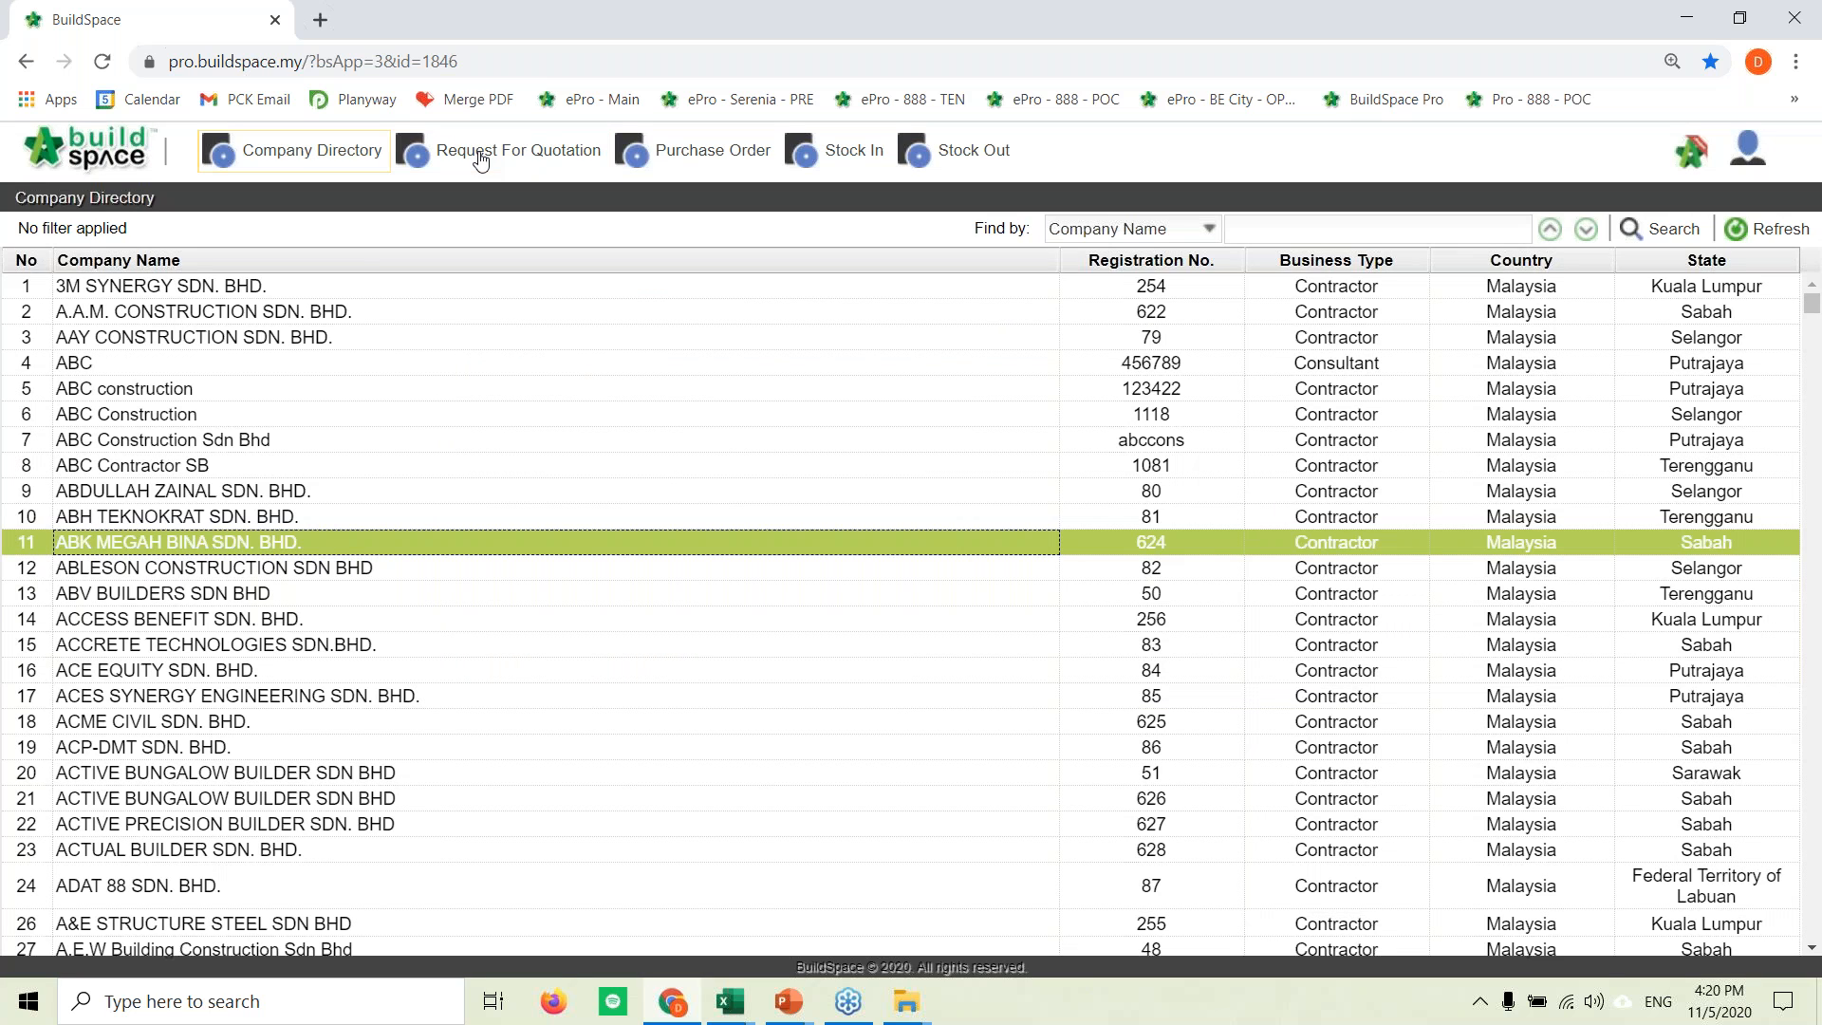
Step: Open the Request For Quotation list and compare the Project-type and Resource-type requests, including their statuses
left_click(481, 162)
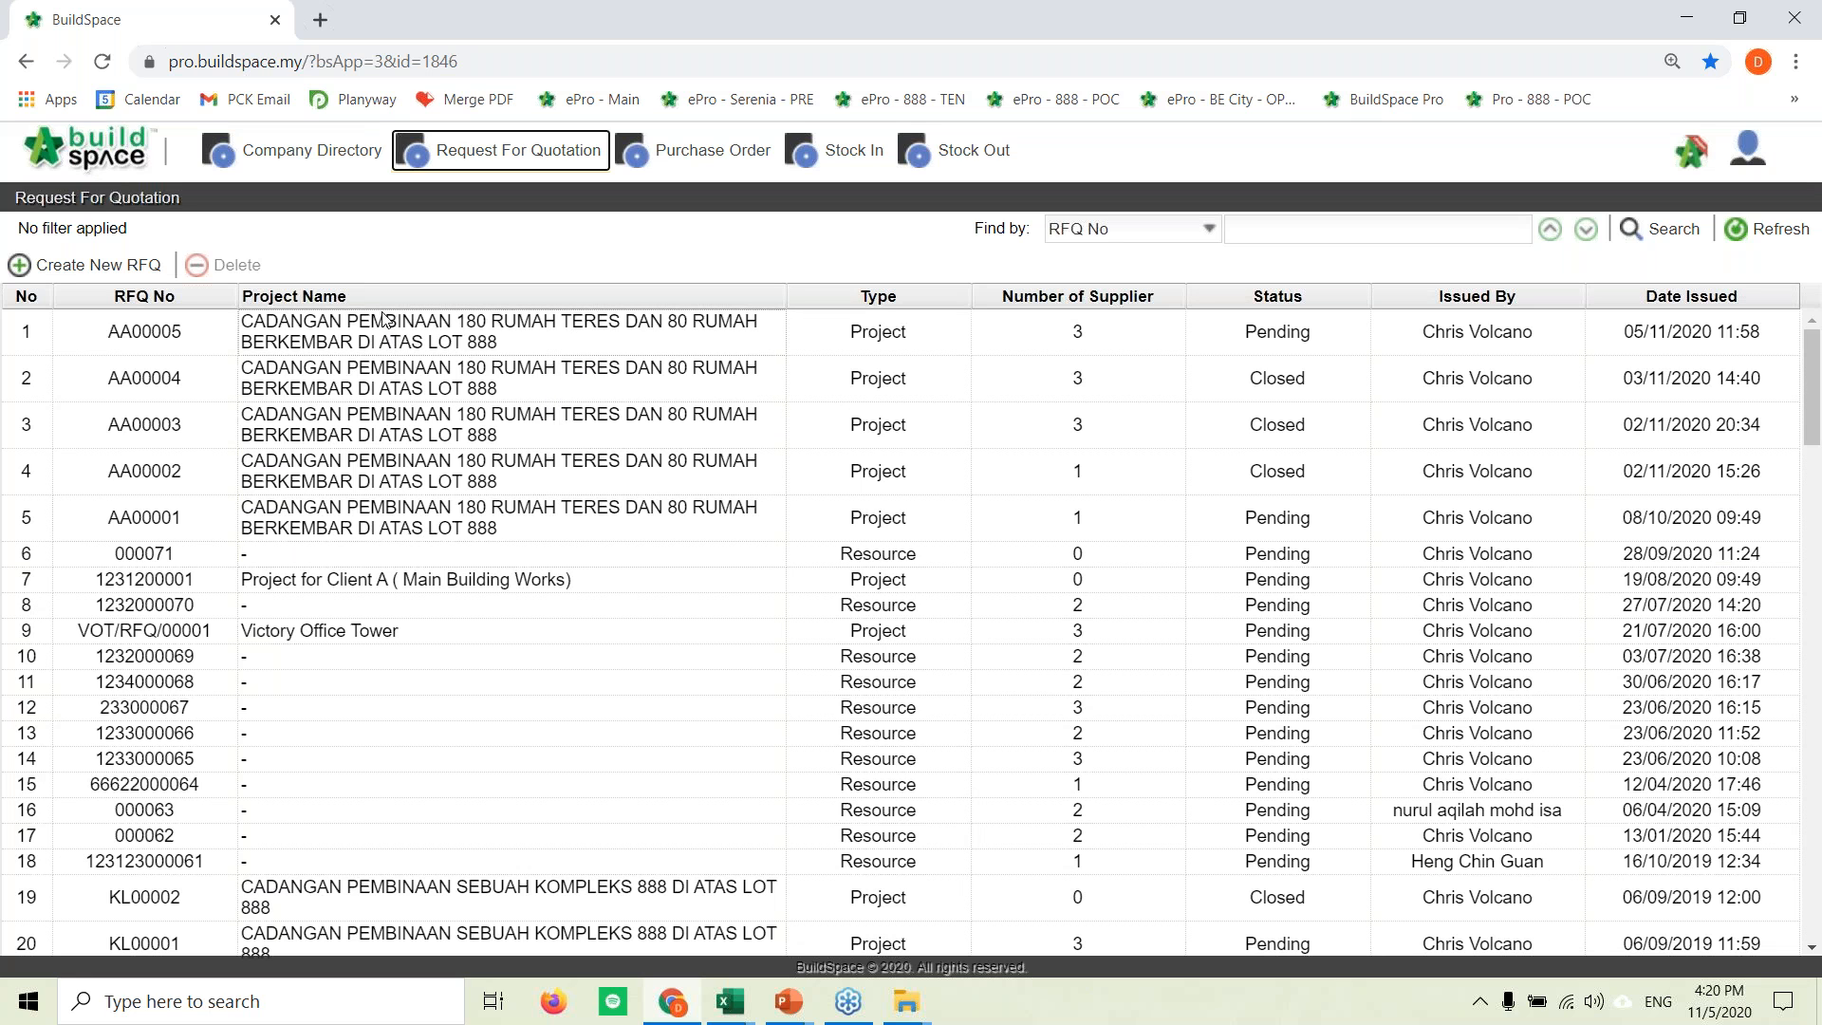
left_click(147, 340)
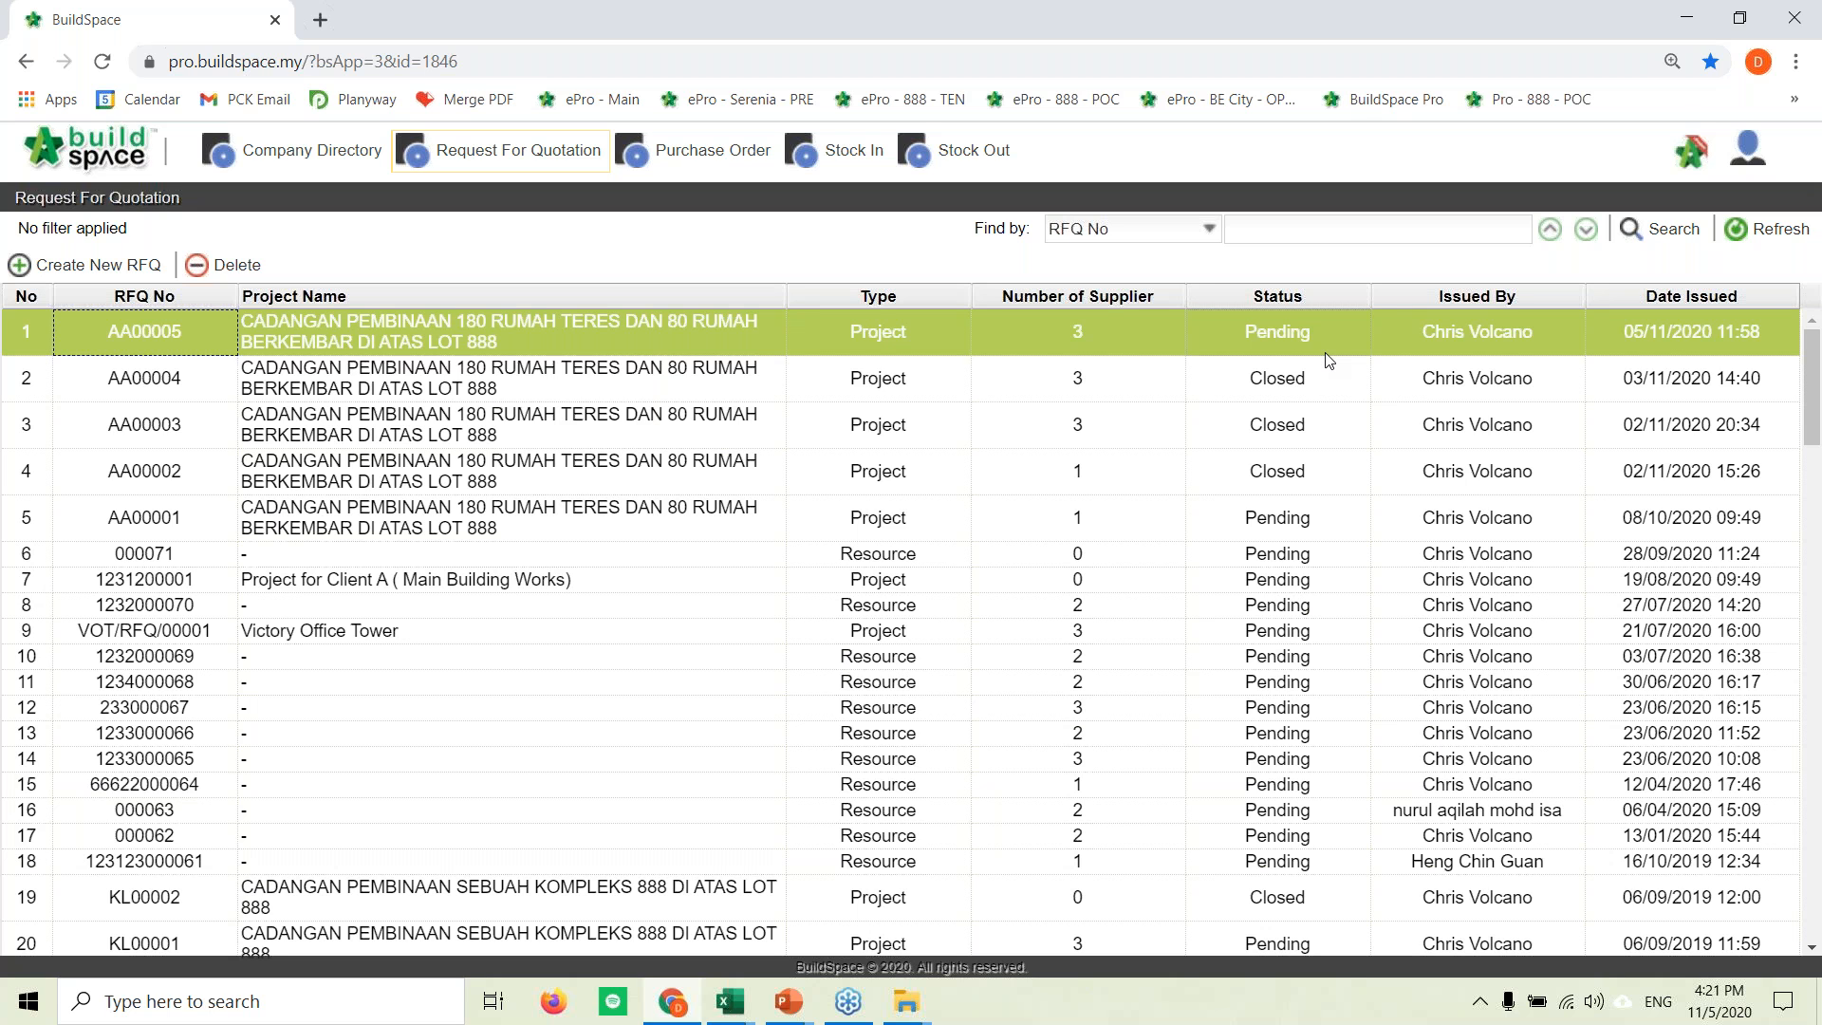
left_click(921, 334)
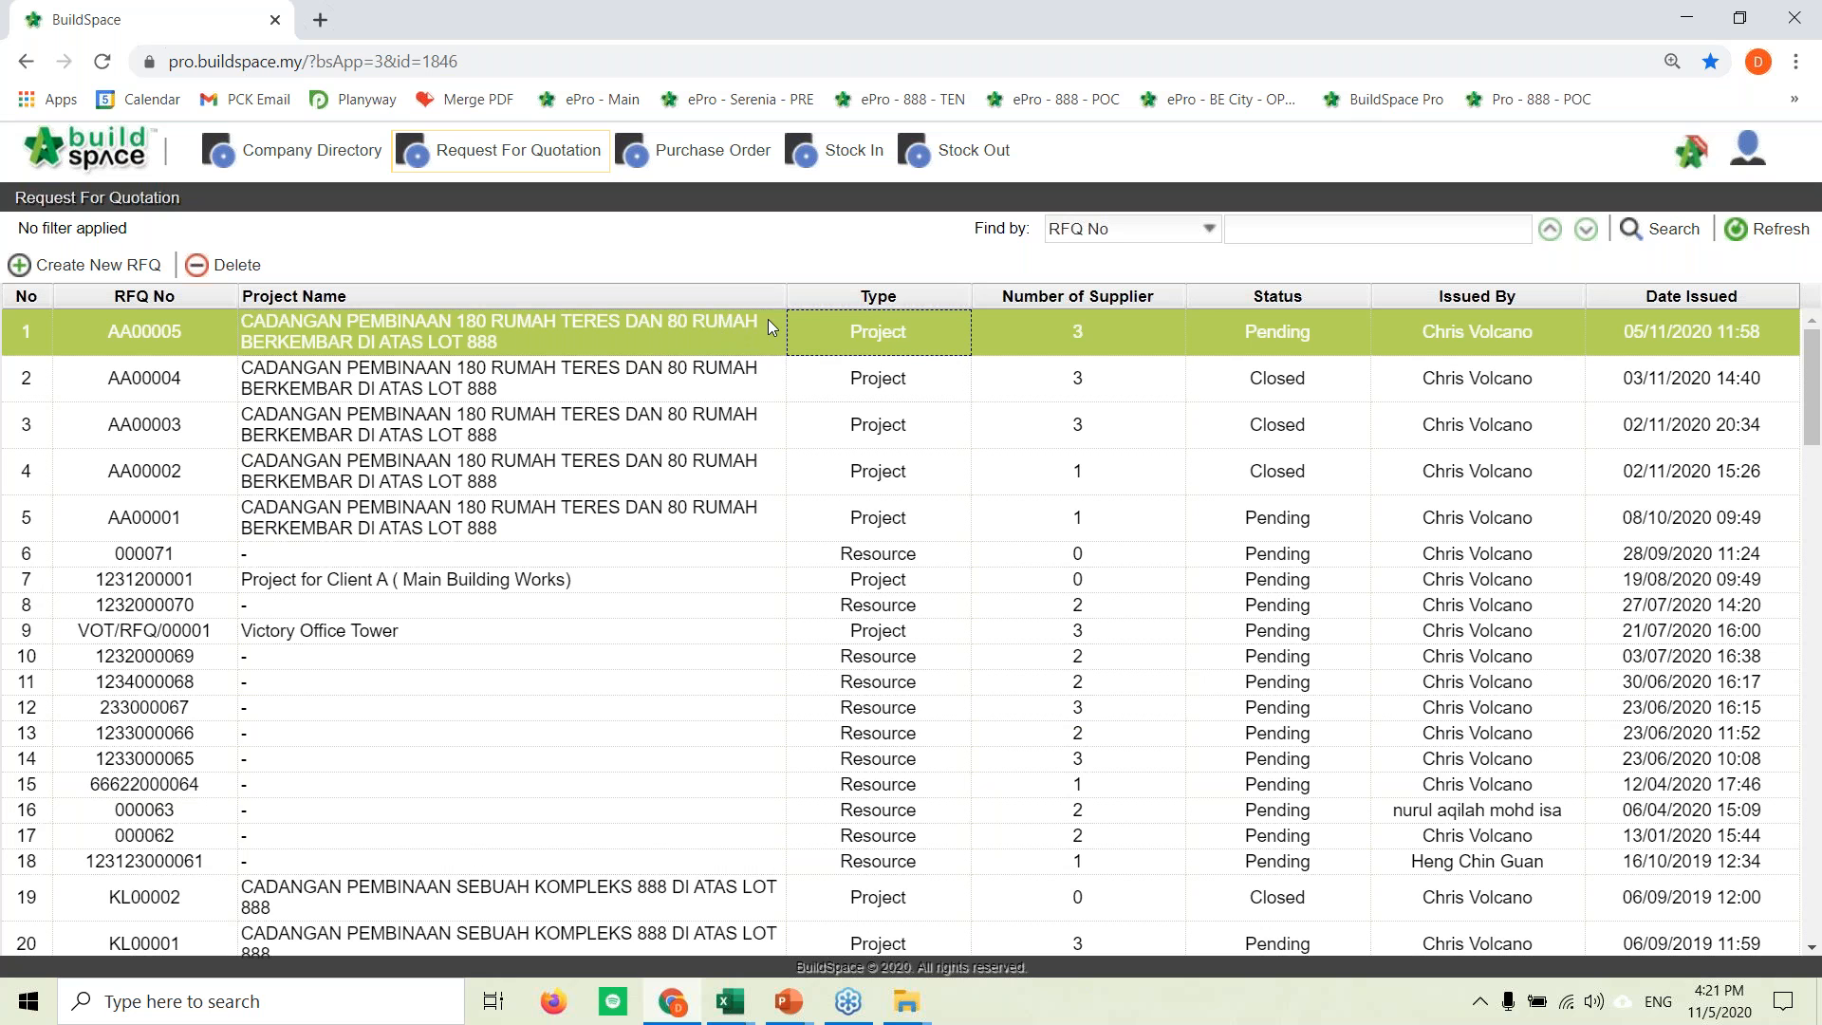
left_click(895, 560)
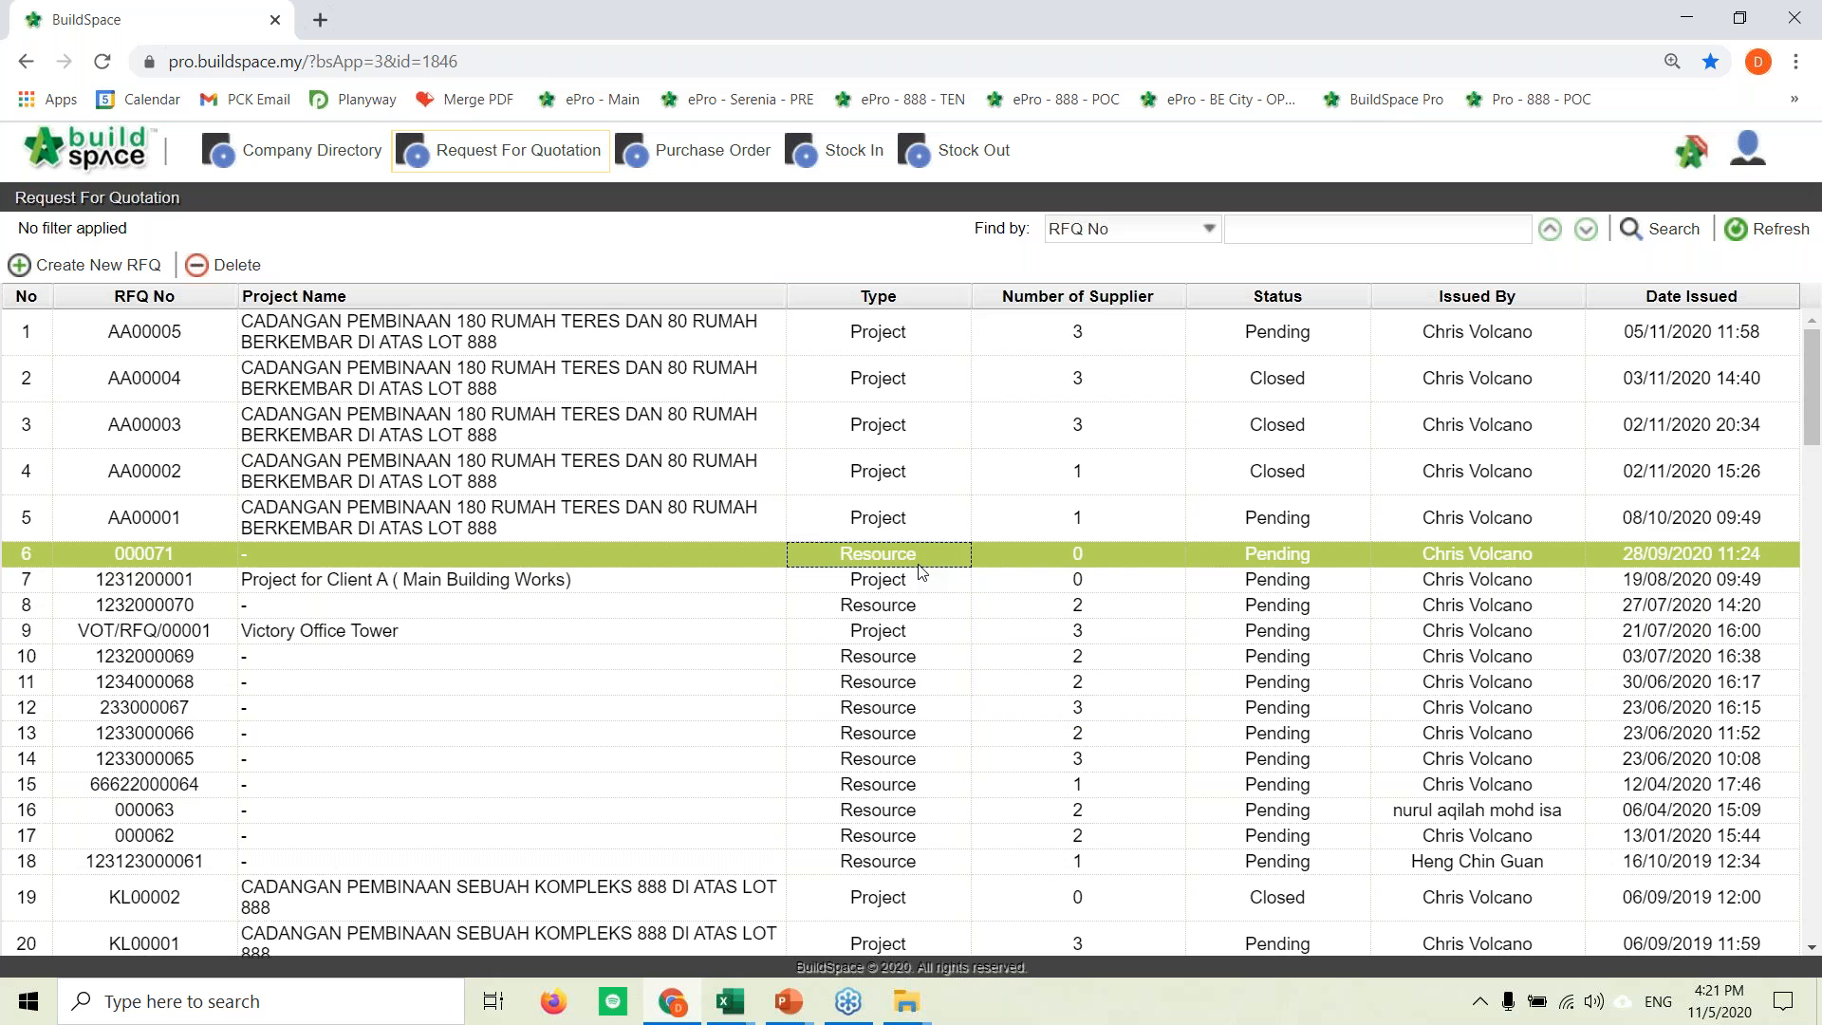
left_click(583, 324)
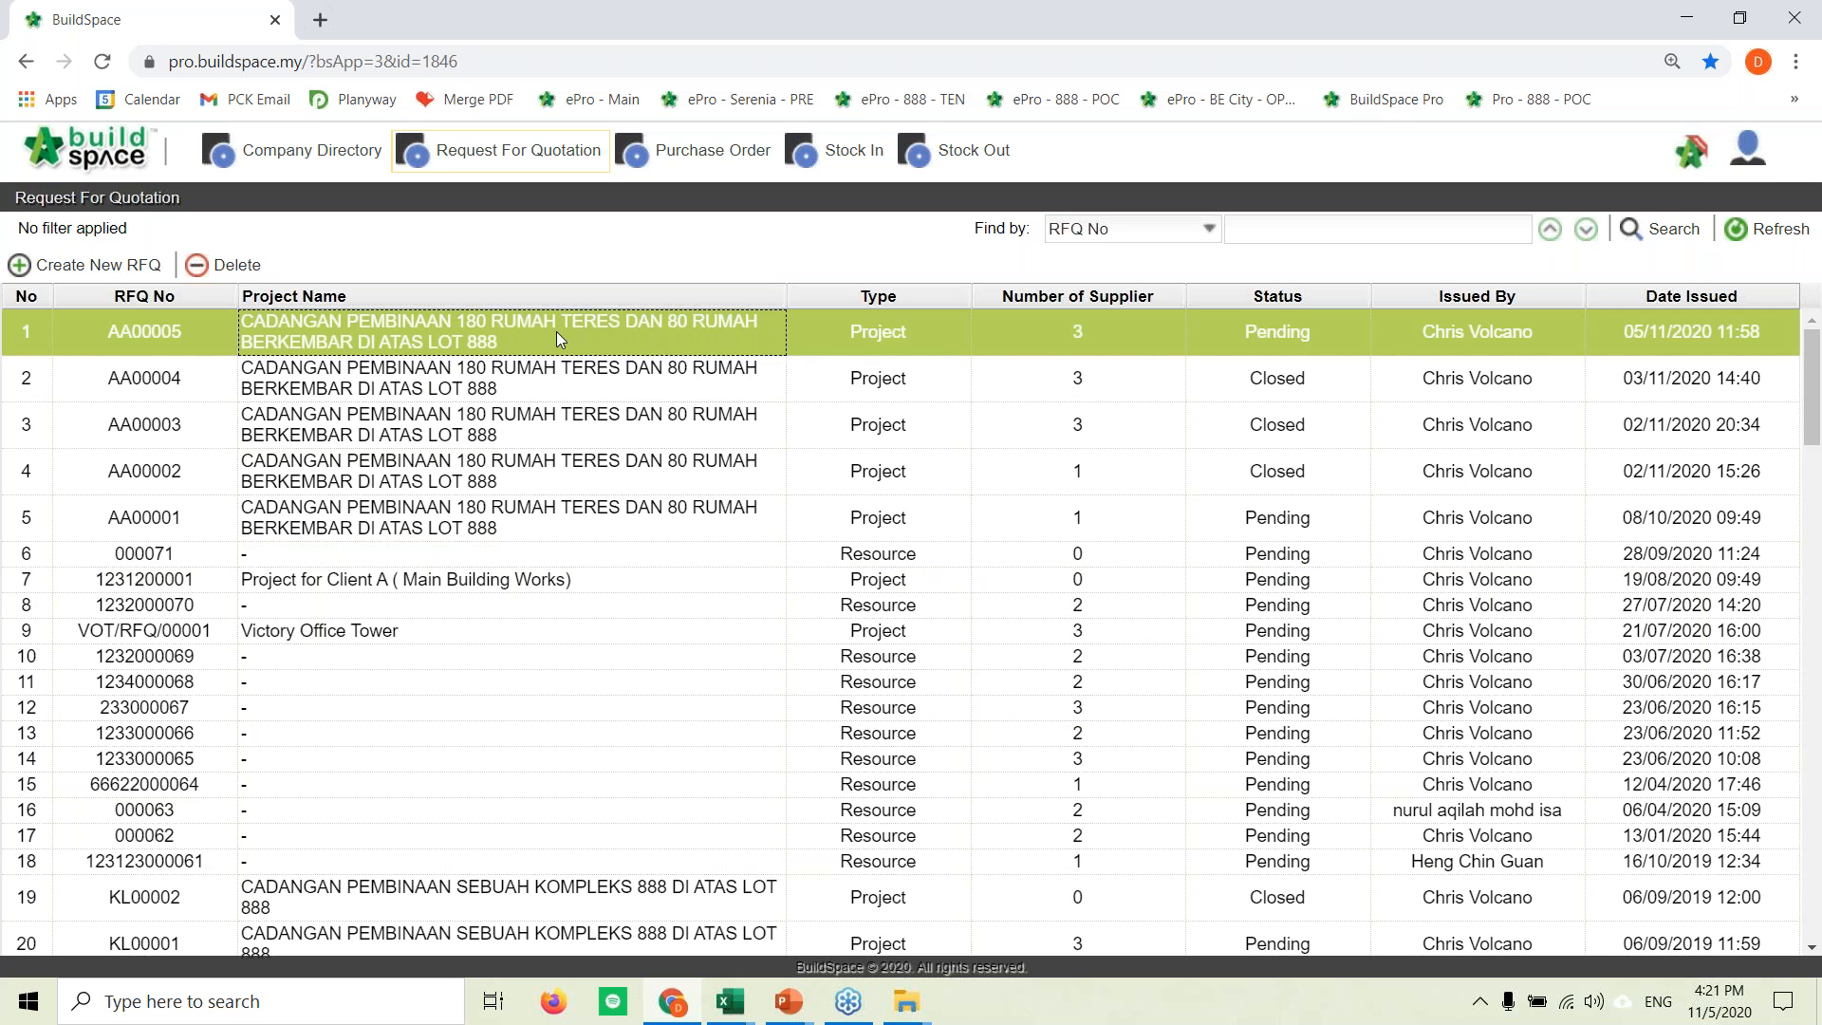
Step: Create and save a Project-type RFQ for CADANGAN PEMBINAAN 180 RUMAH TERES DAN 80 RUMAH BERKEMBAR DI ATAS LOT 888, searching project titles for 888
left_click(82, 266)
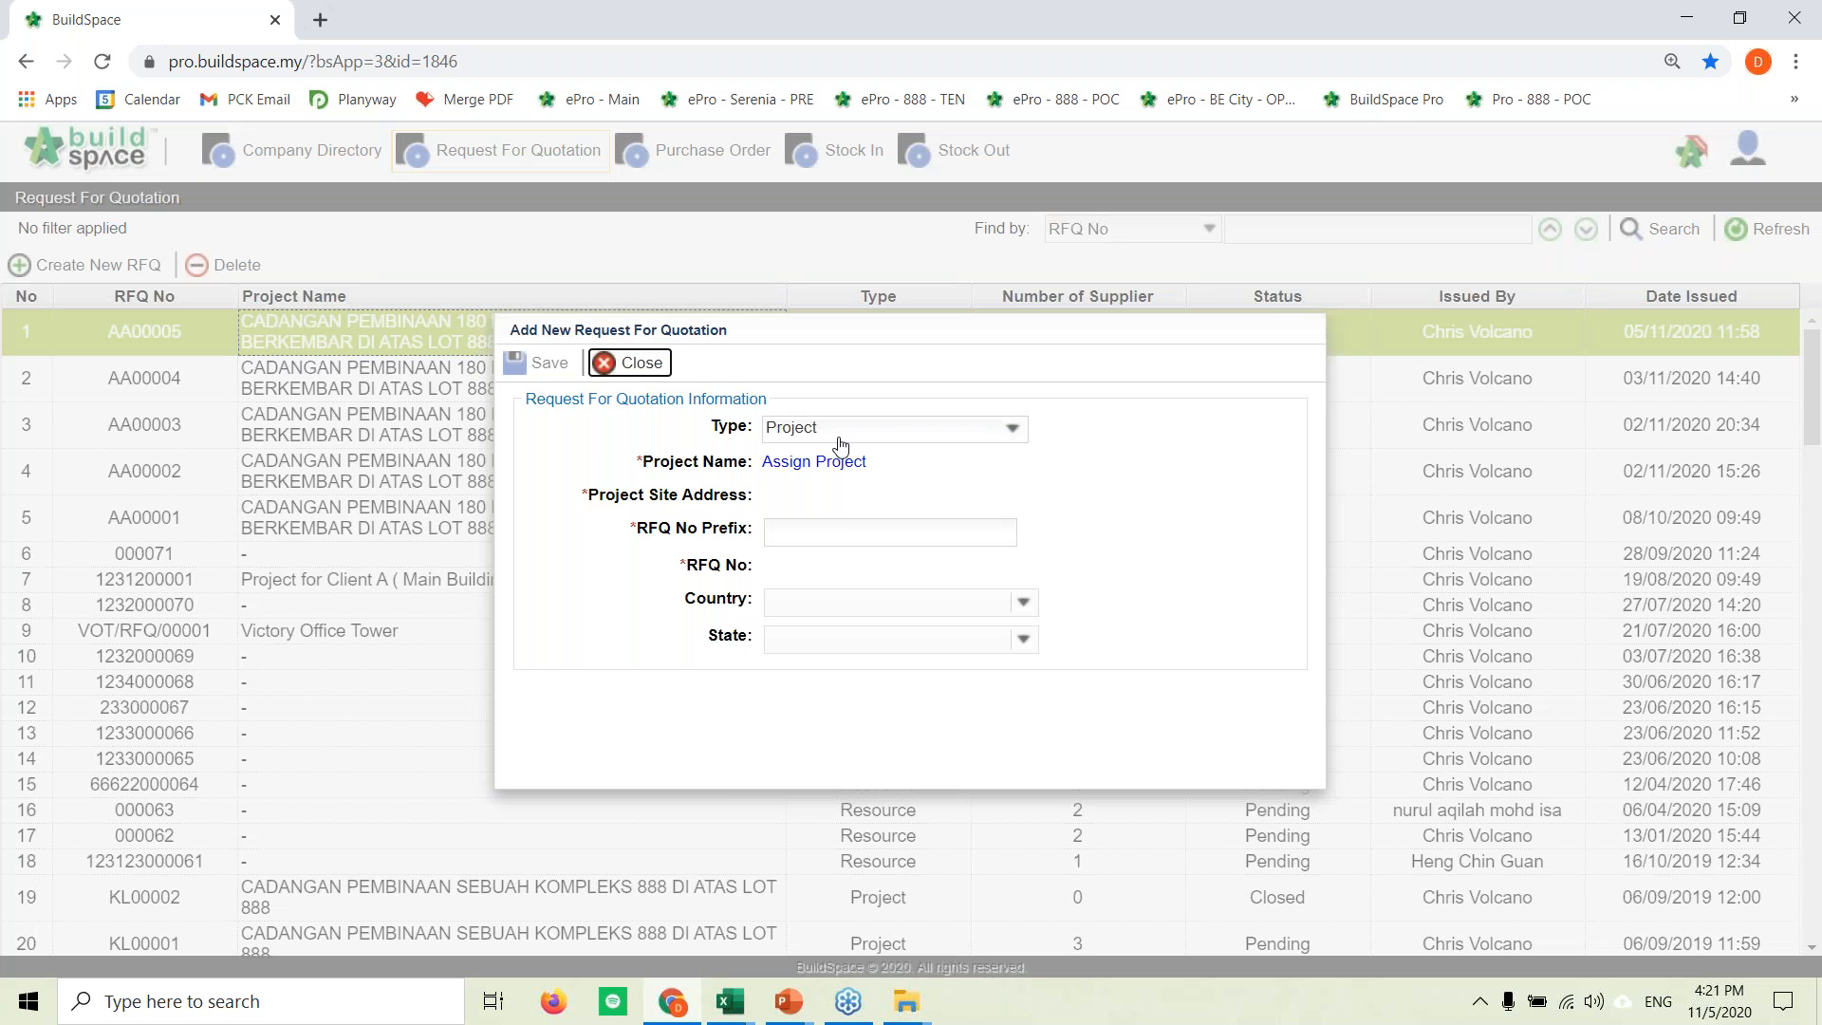
left_click(839, 464)
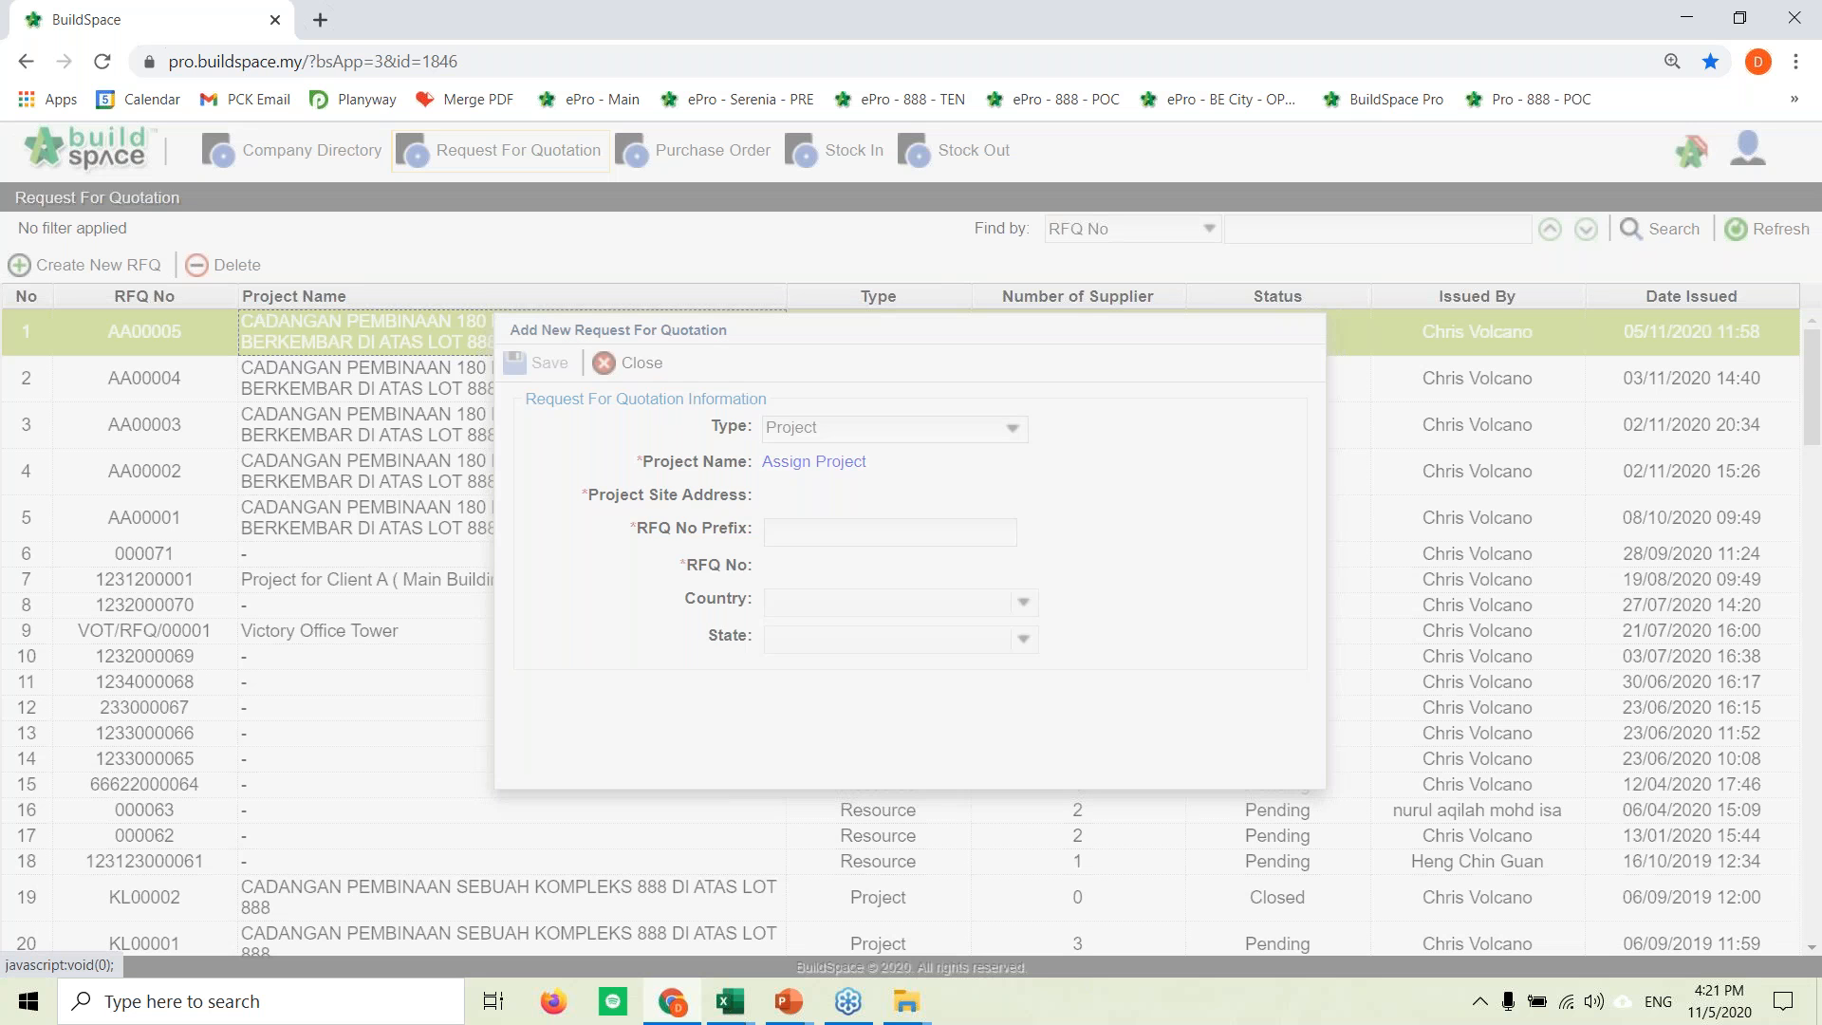
left_click(1087, 267)
type("888")
left_click(1272, 269)
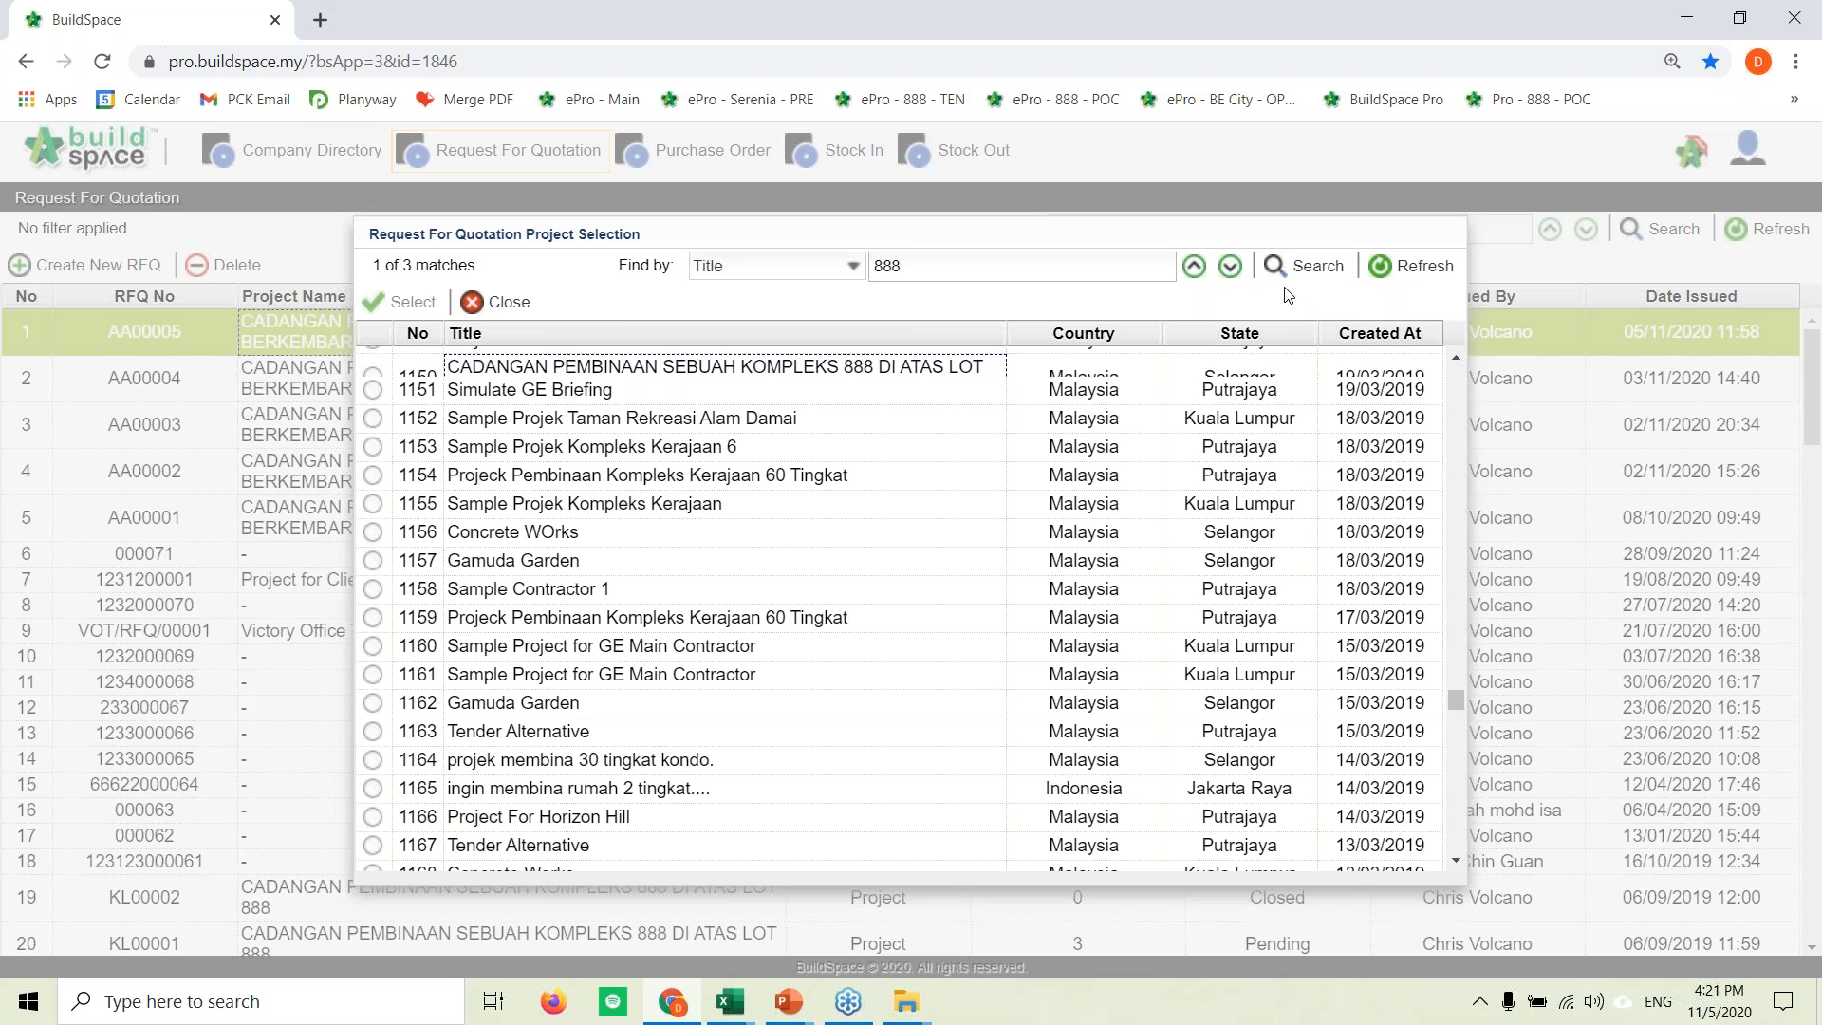
left_click(1231, 268)
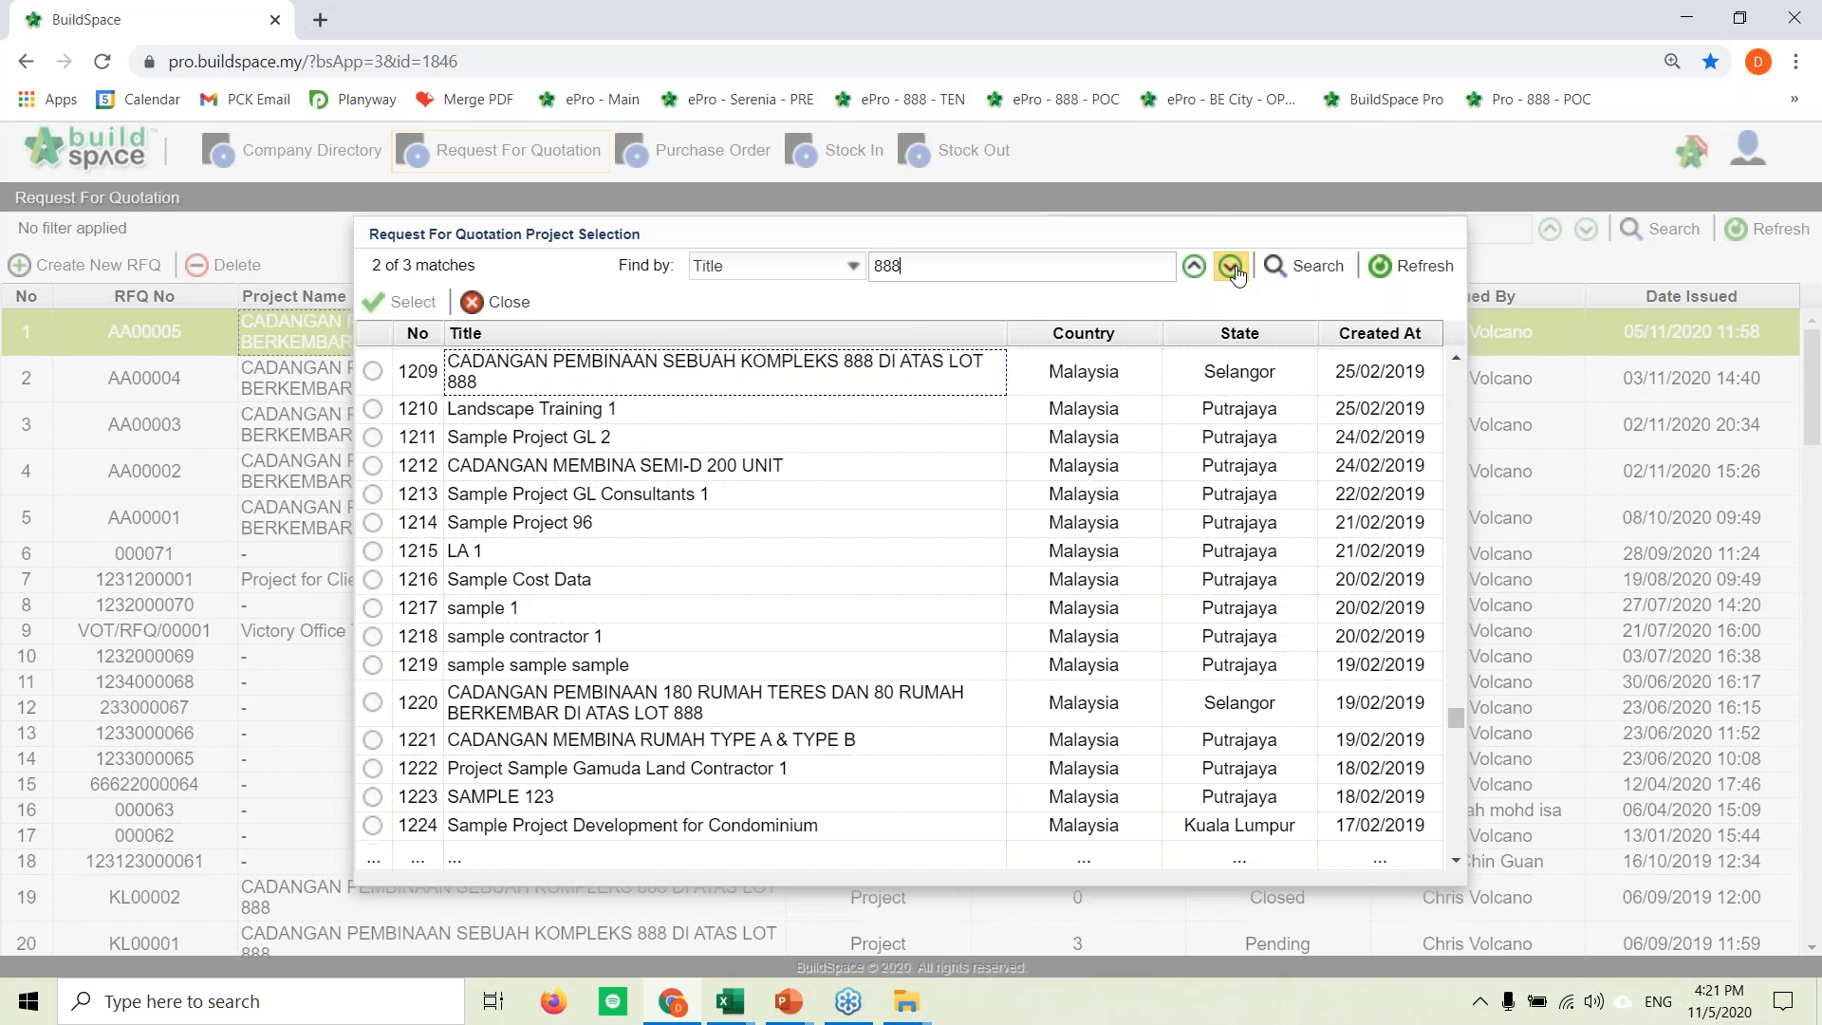
left_click(1232, 269)
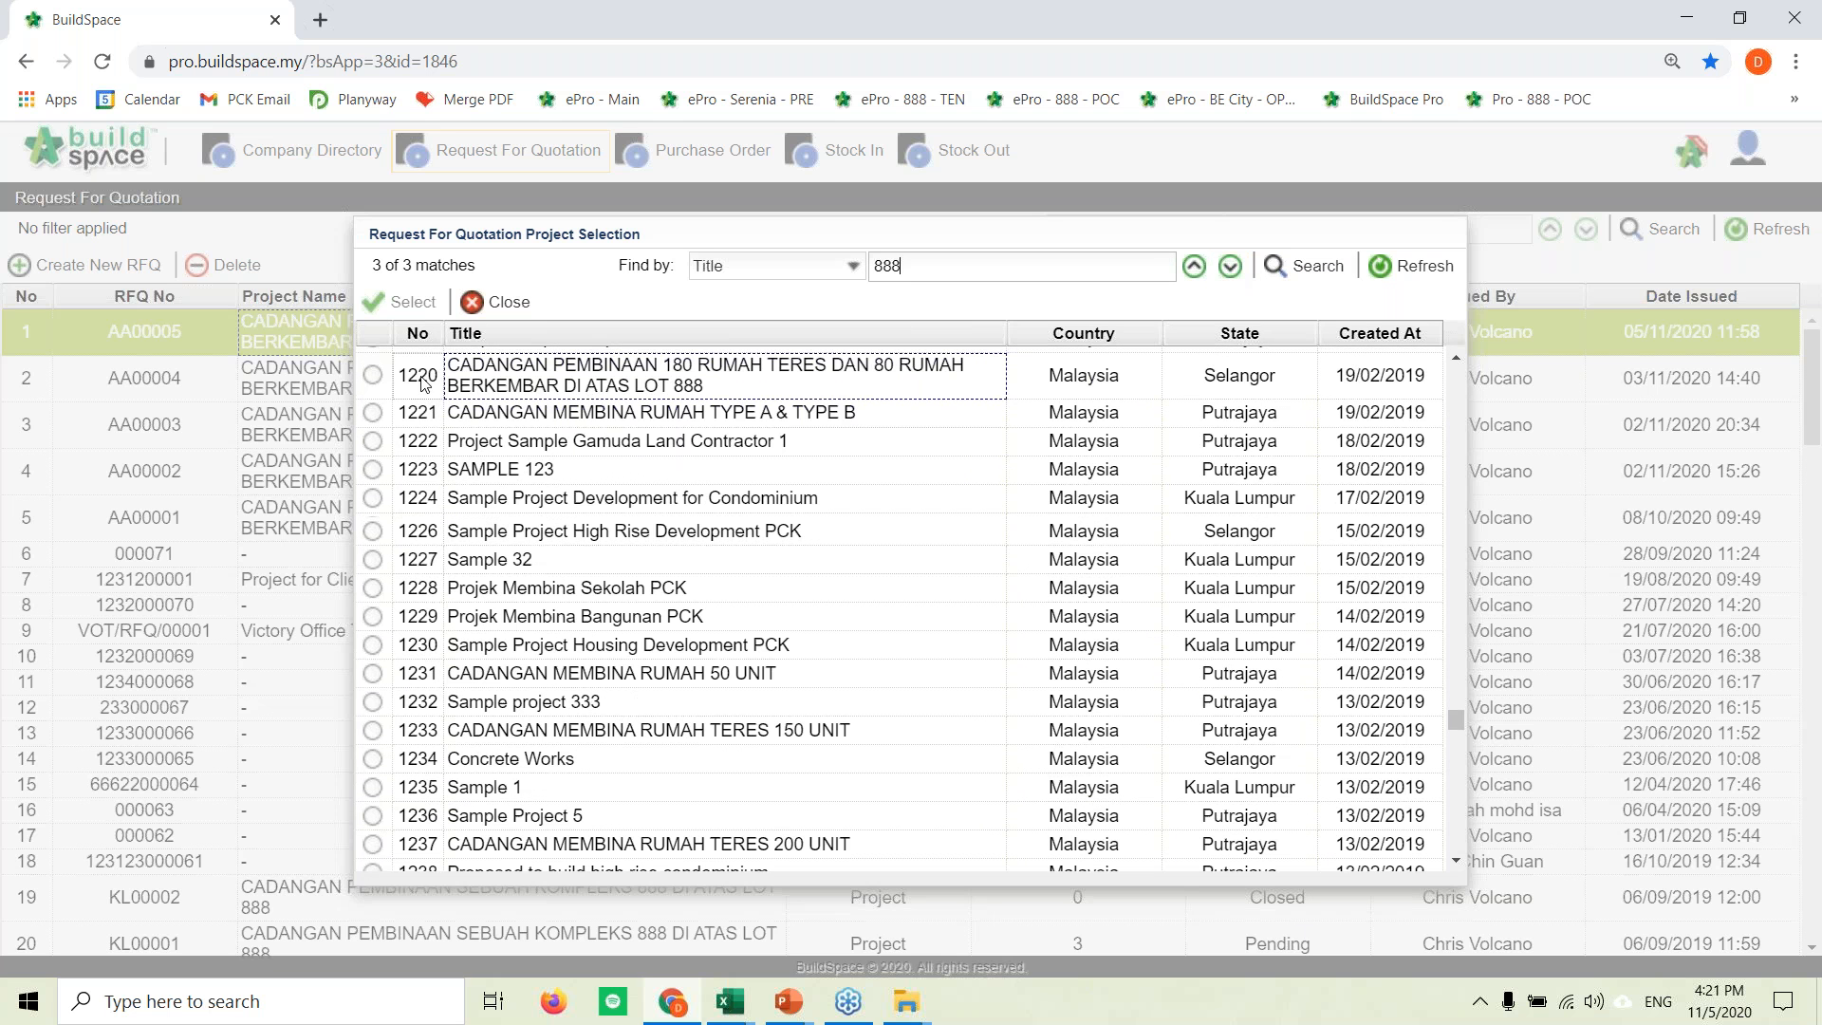
left_click(372, 376)
left_click(392, 305)
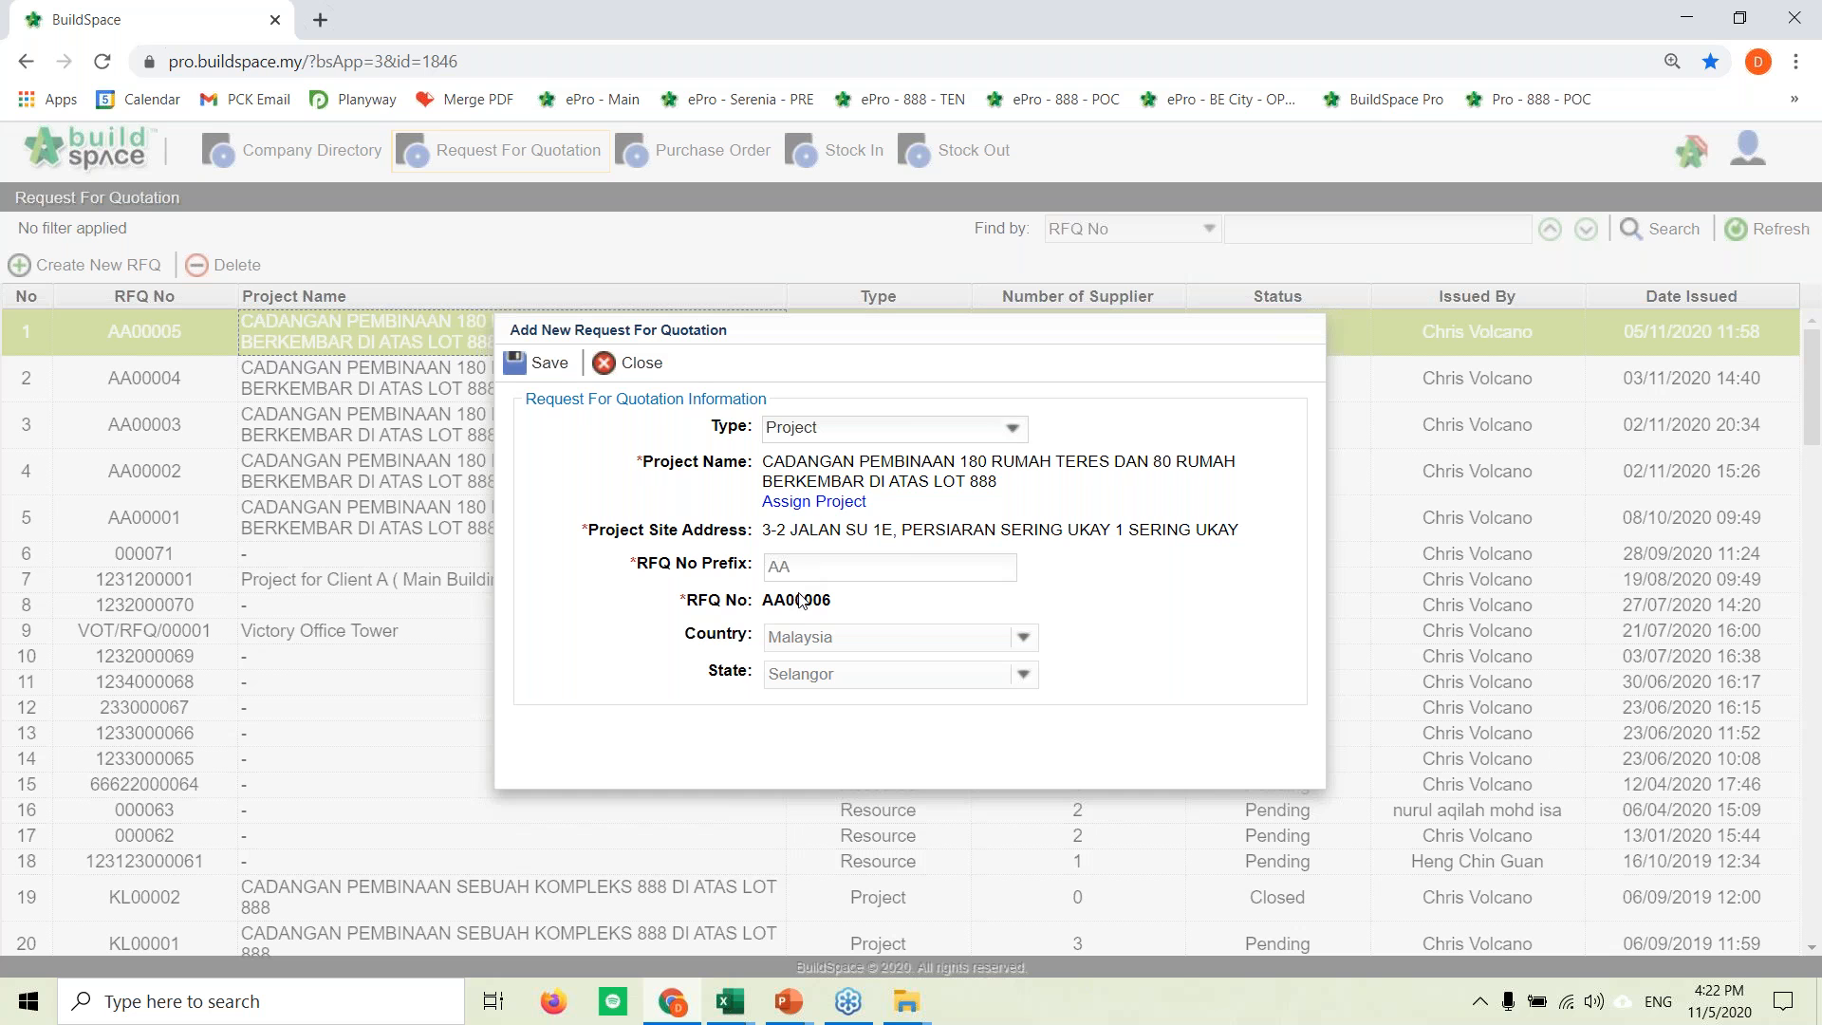
left_click(557, 366)
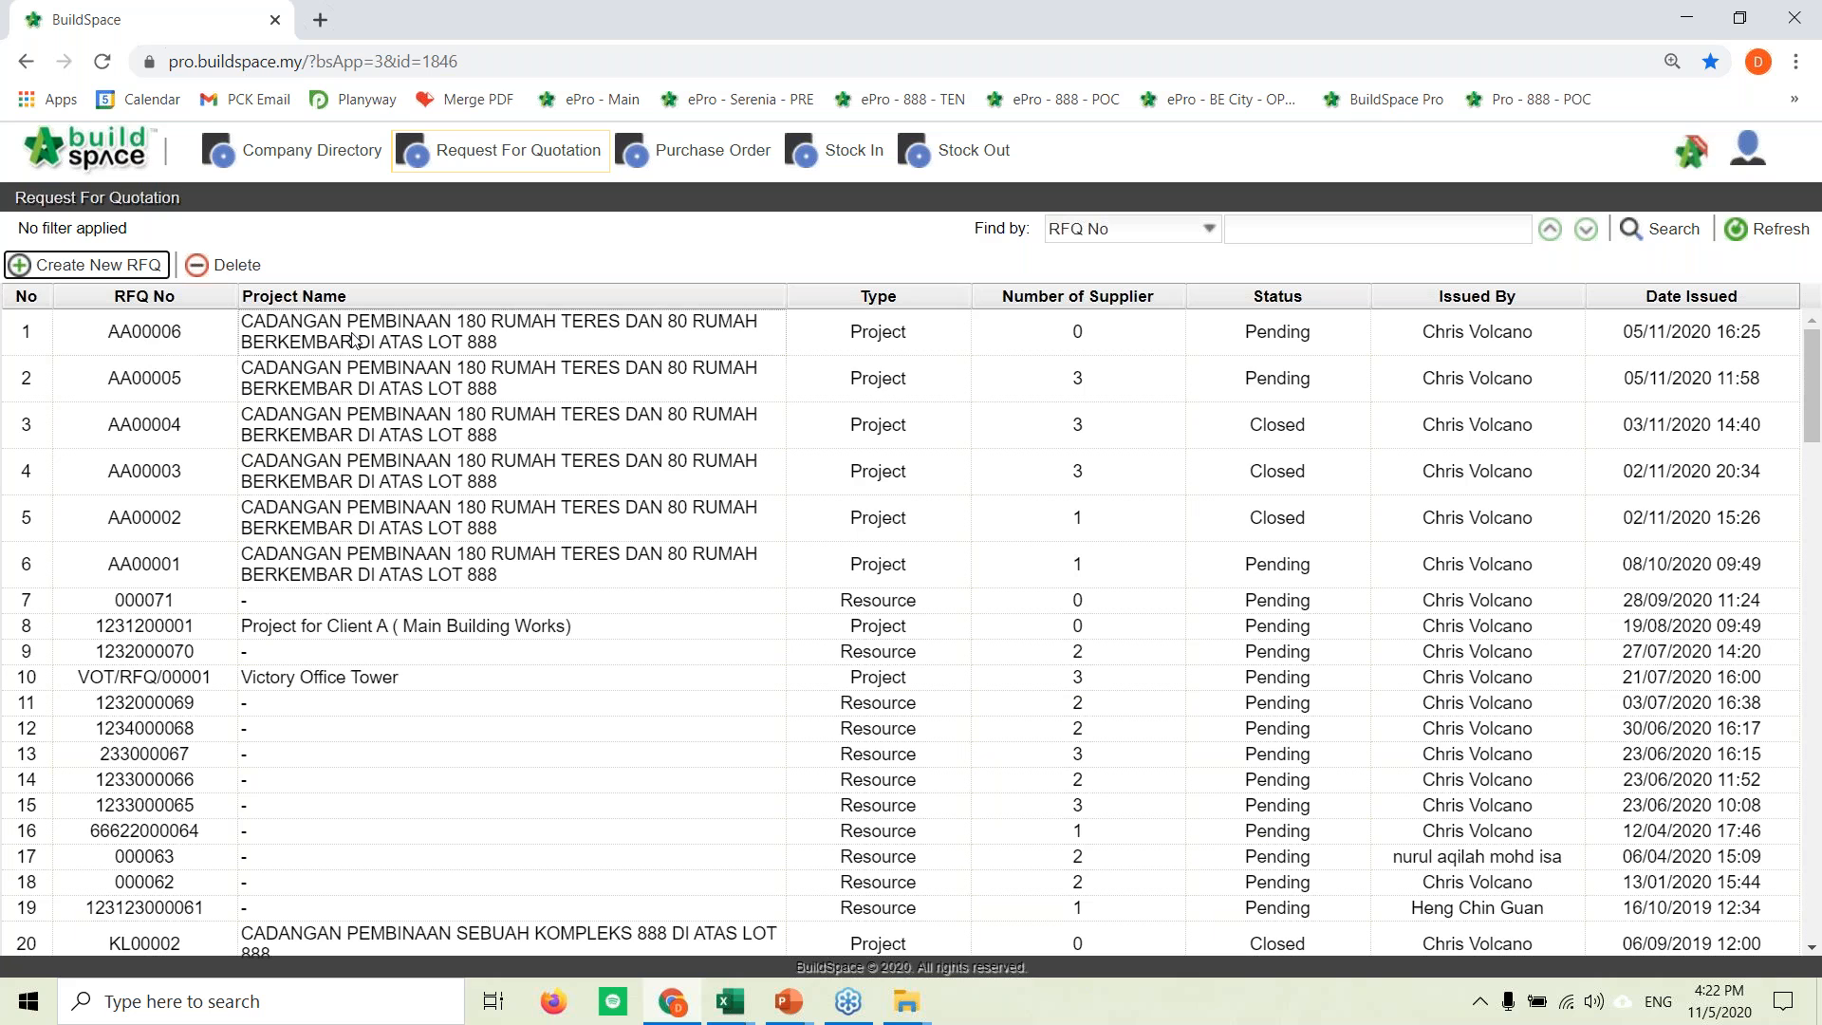
Step: Open the newly created RFQ and bring up the project's Ready-mix concrete materials for copying into its item list
double_click(566, 335)
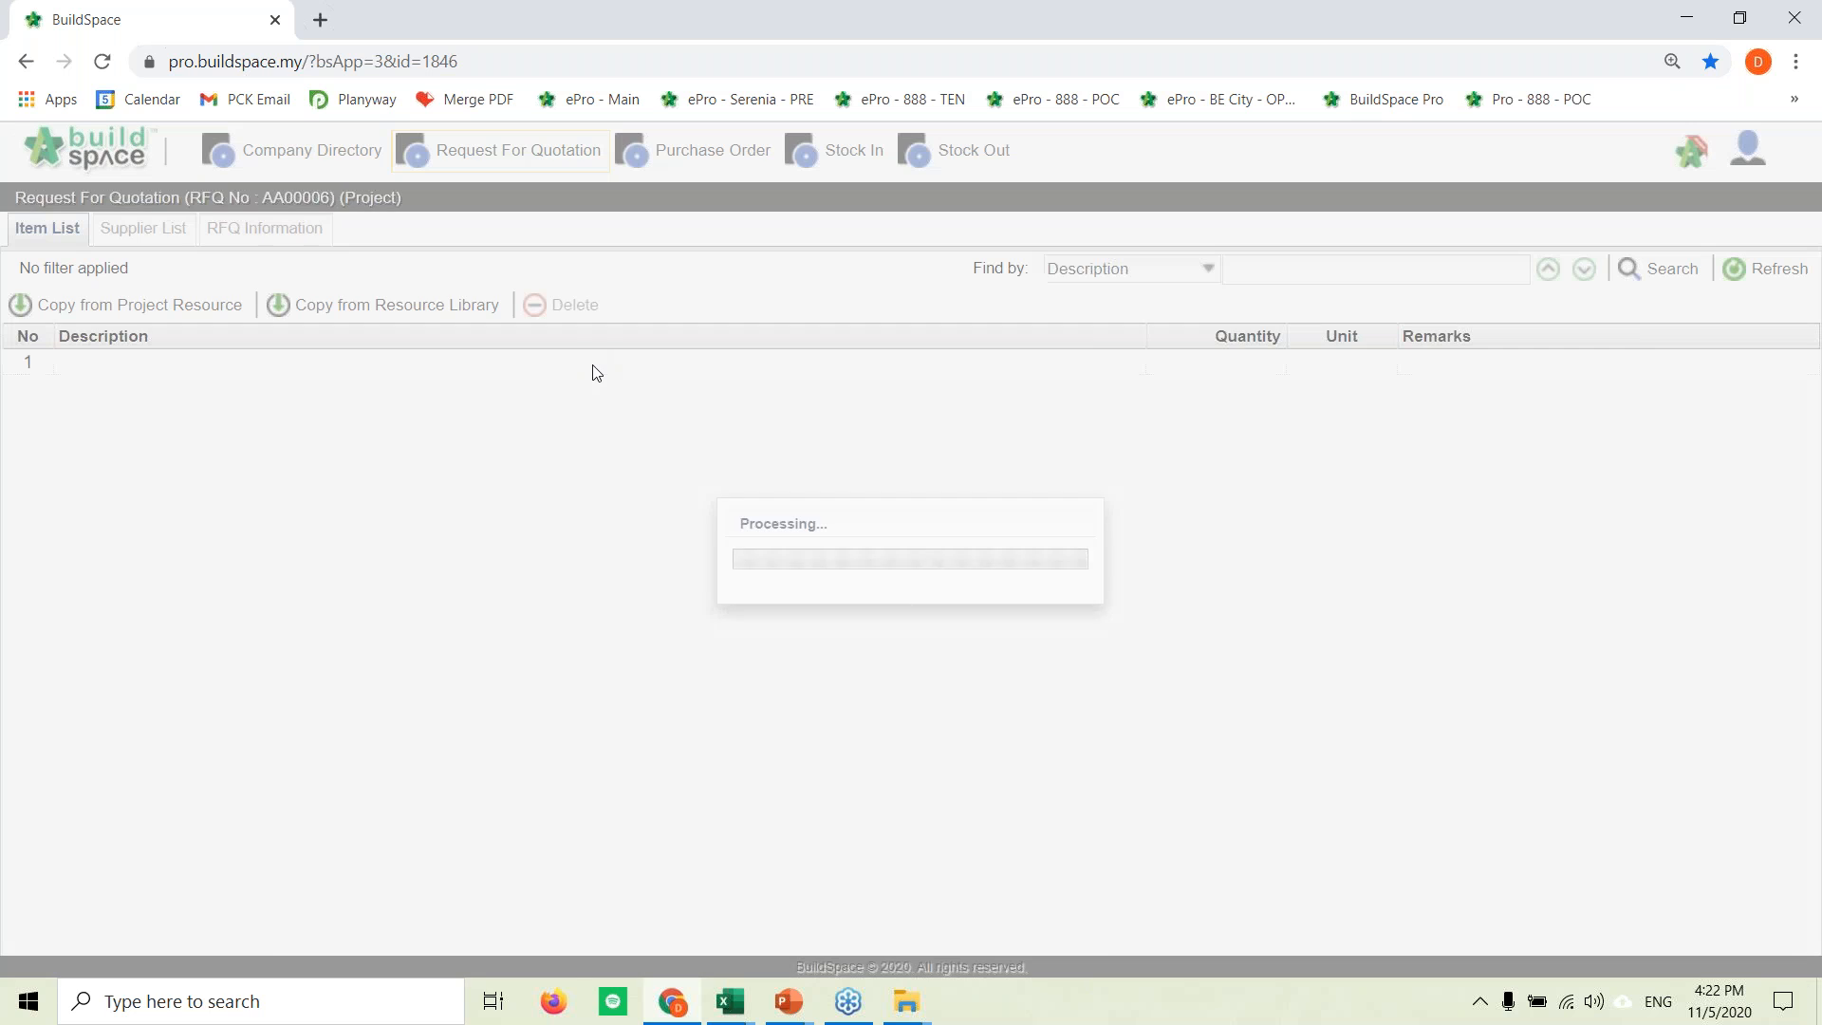
left_click(185, 306)
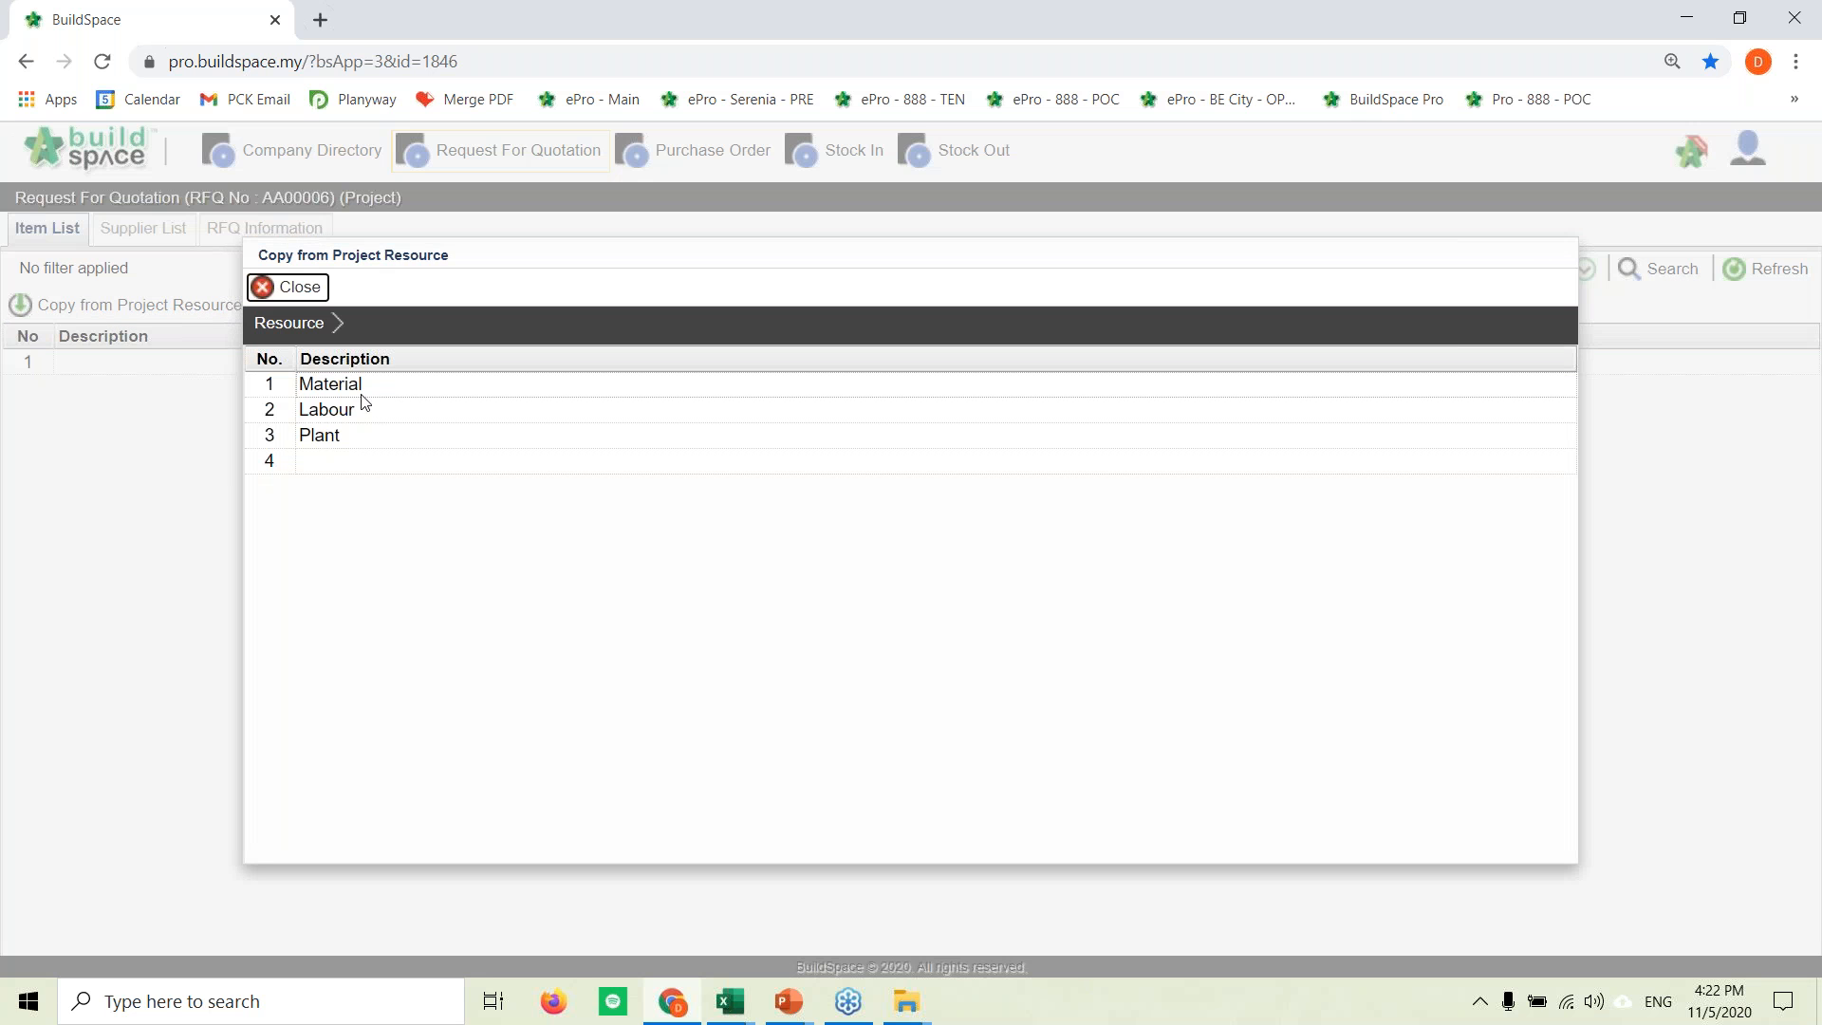
left_click(361, 386)
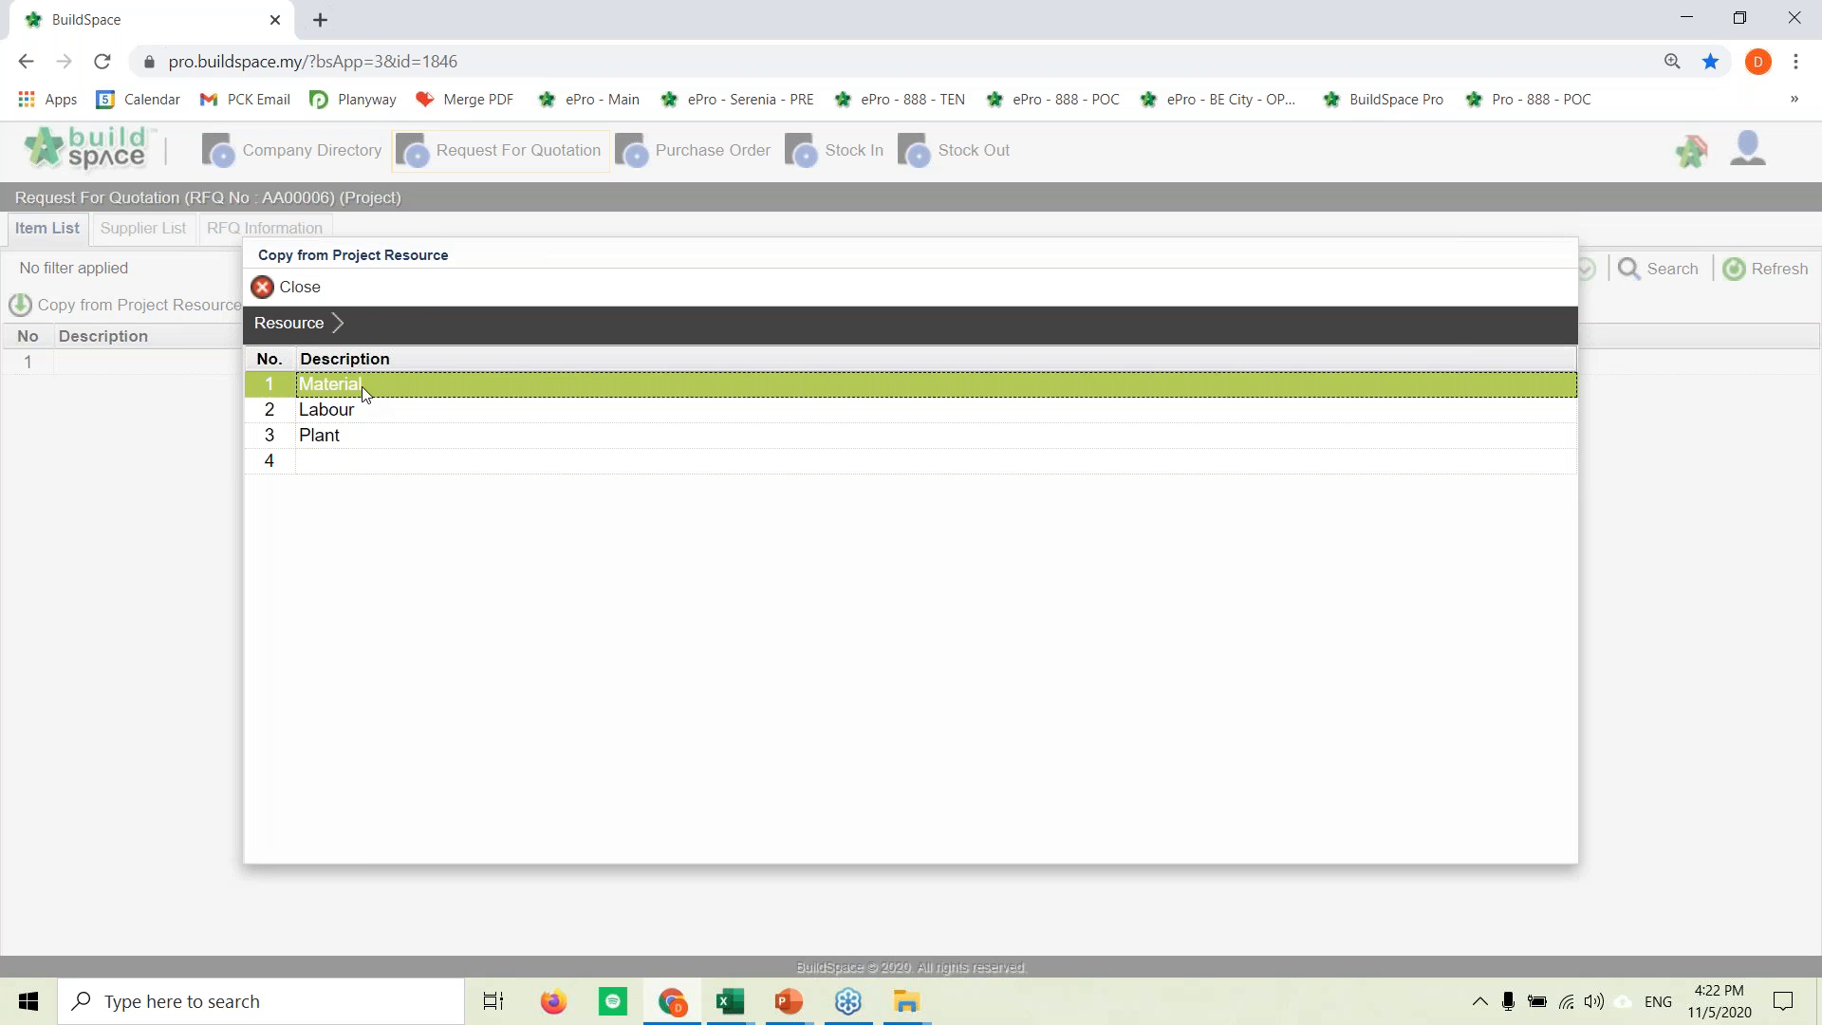
double_click(361, 386)
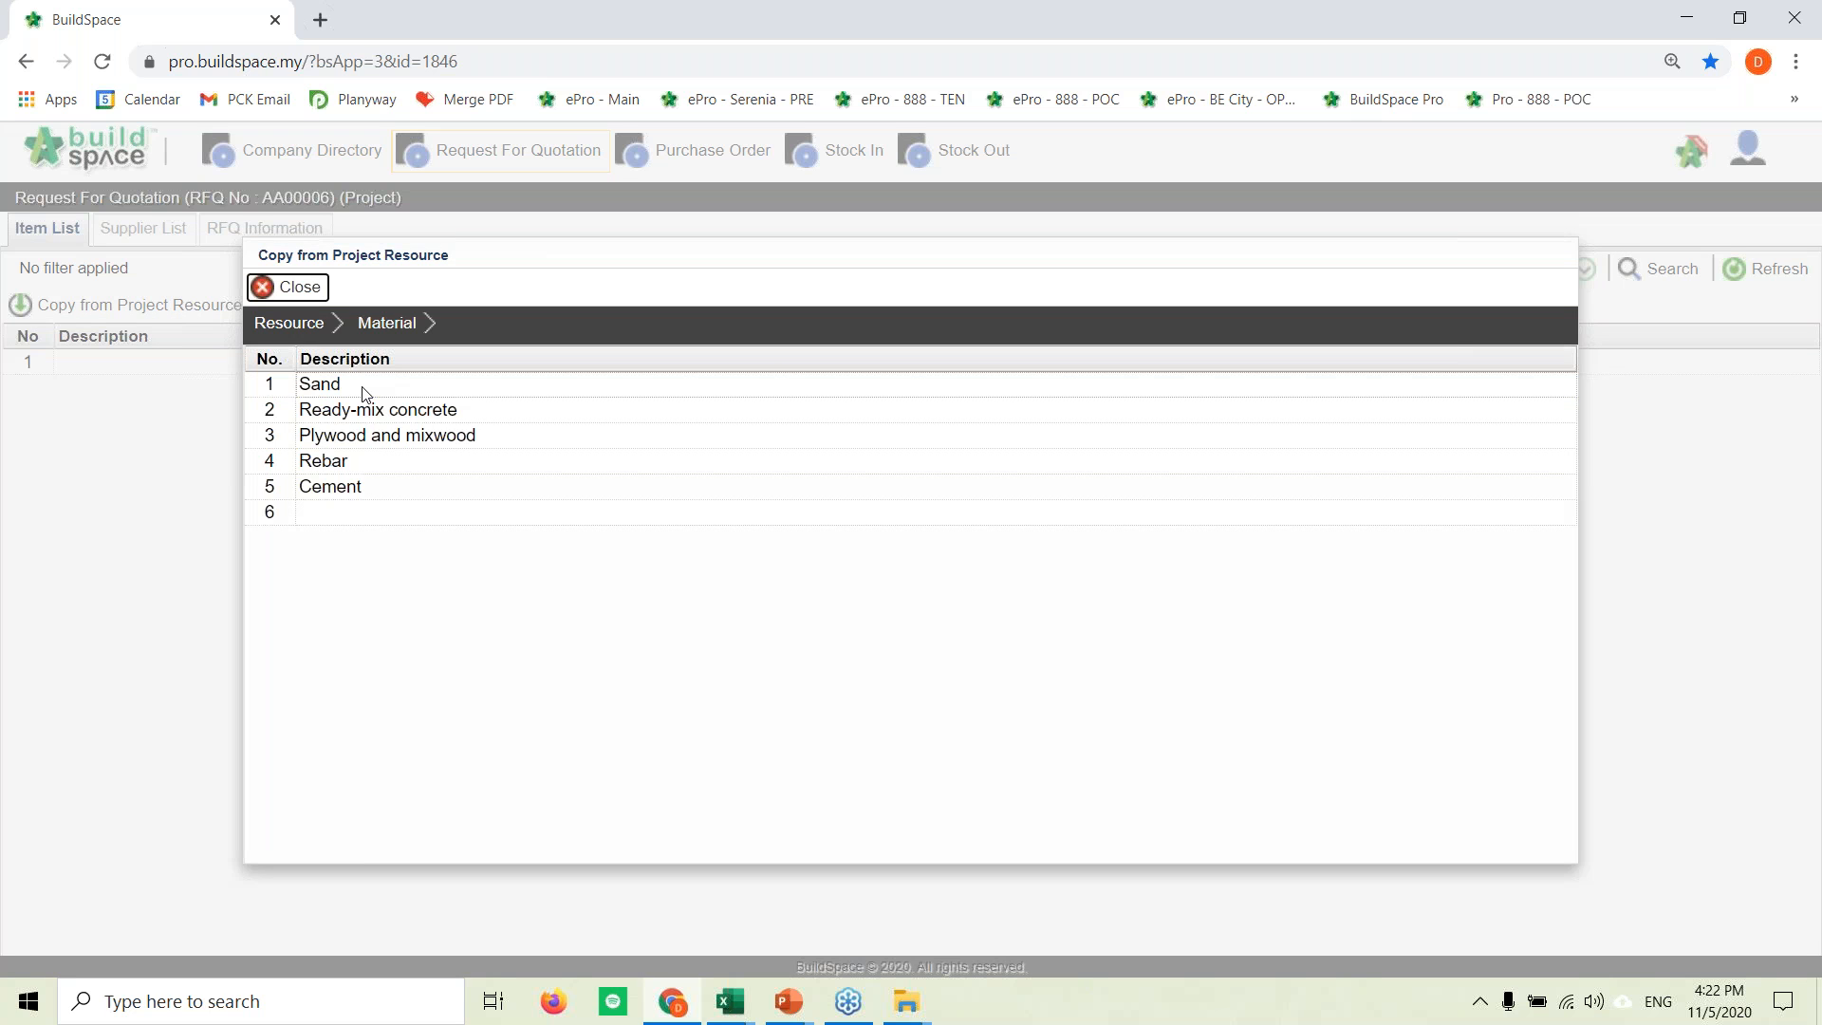
left_click(426, 417)
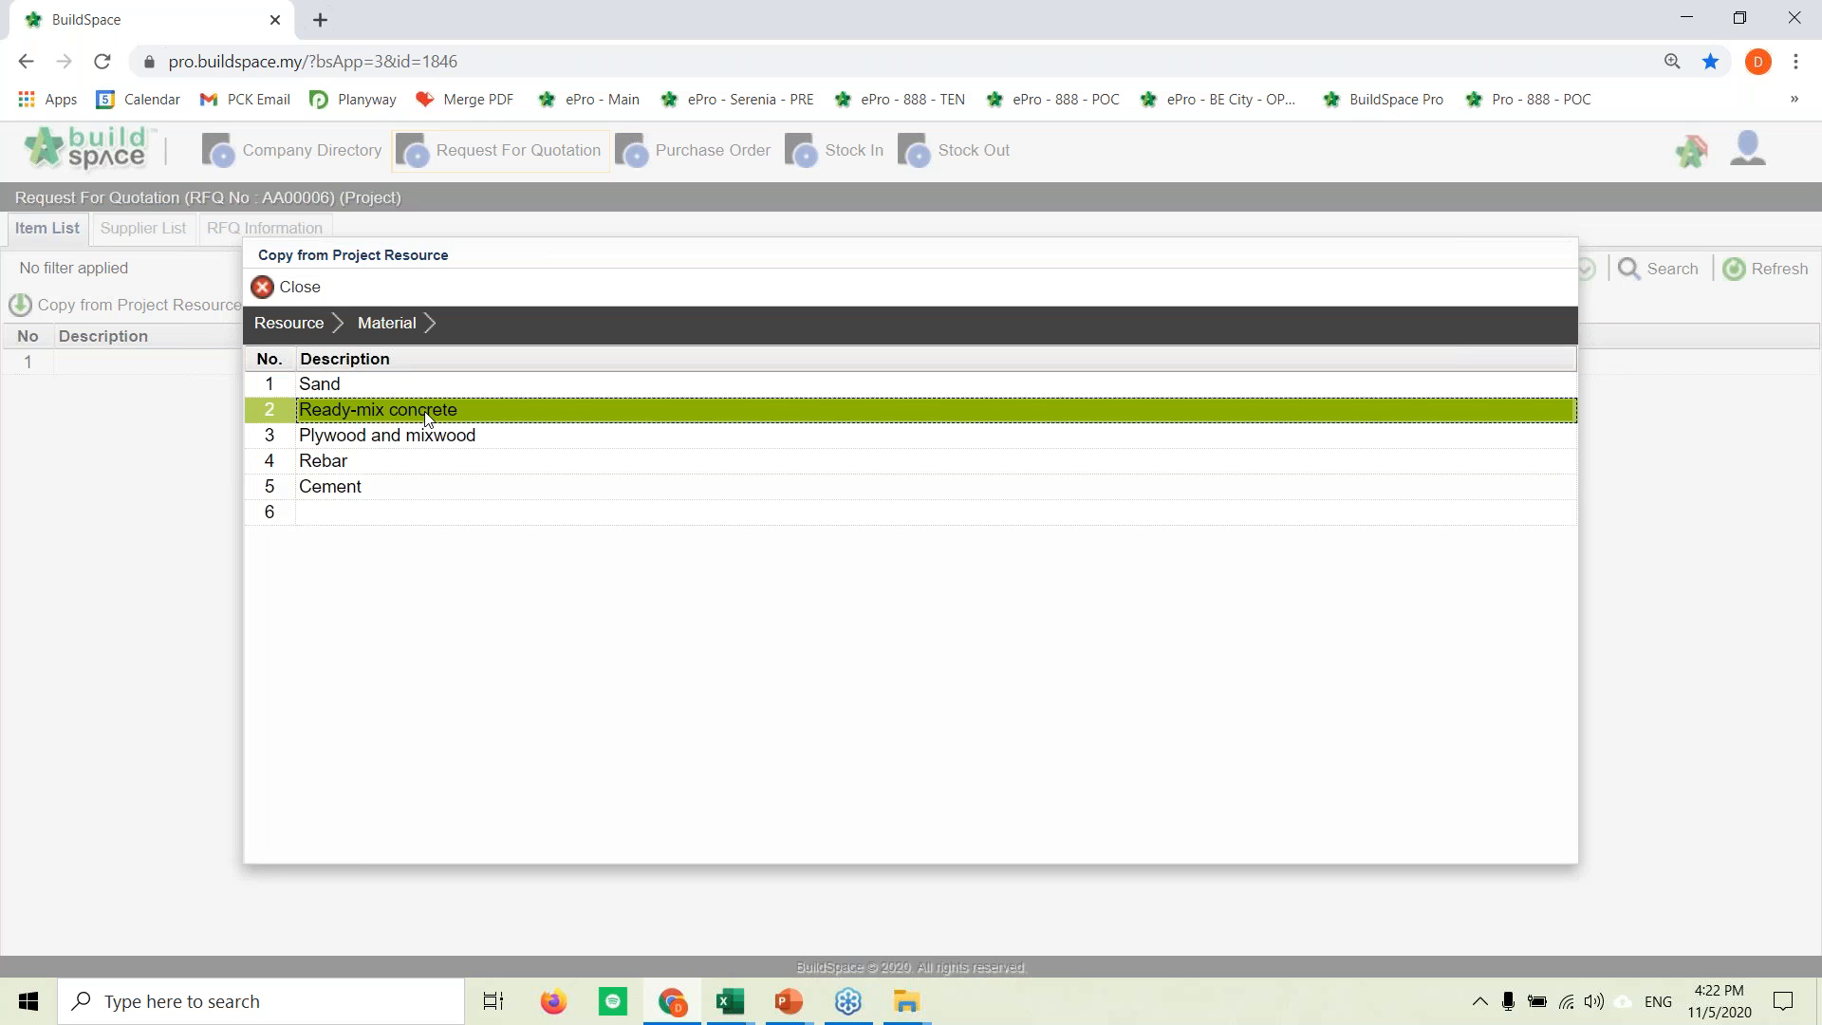
double_click(426, 417)
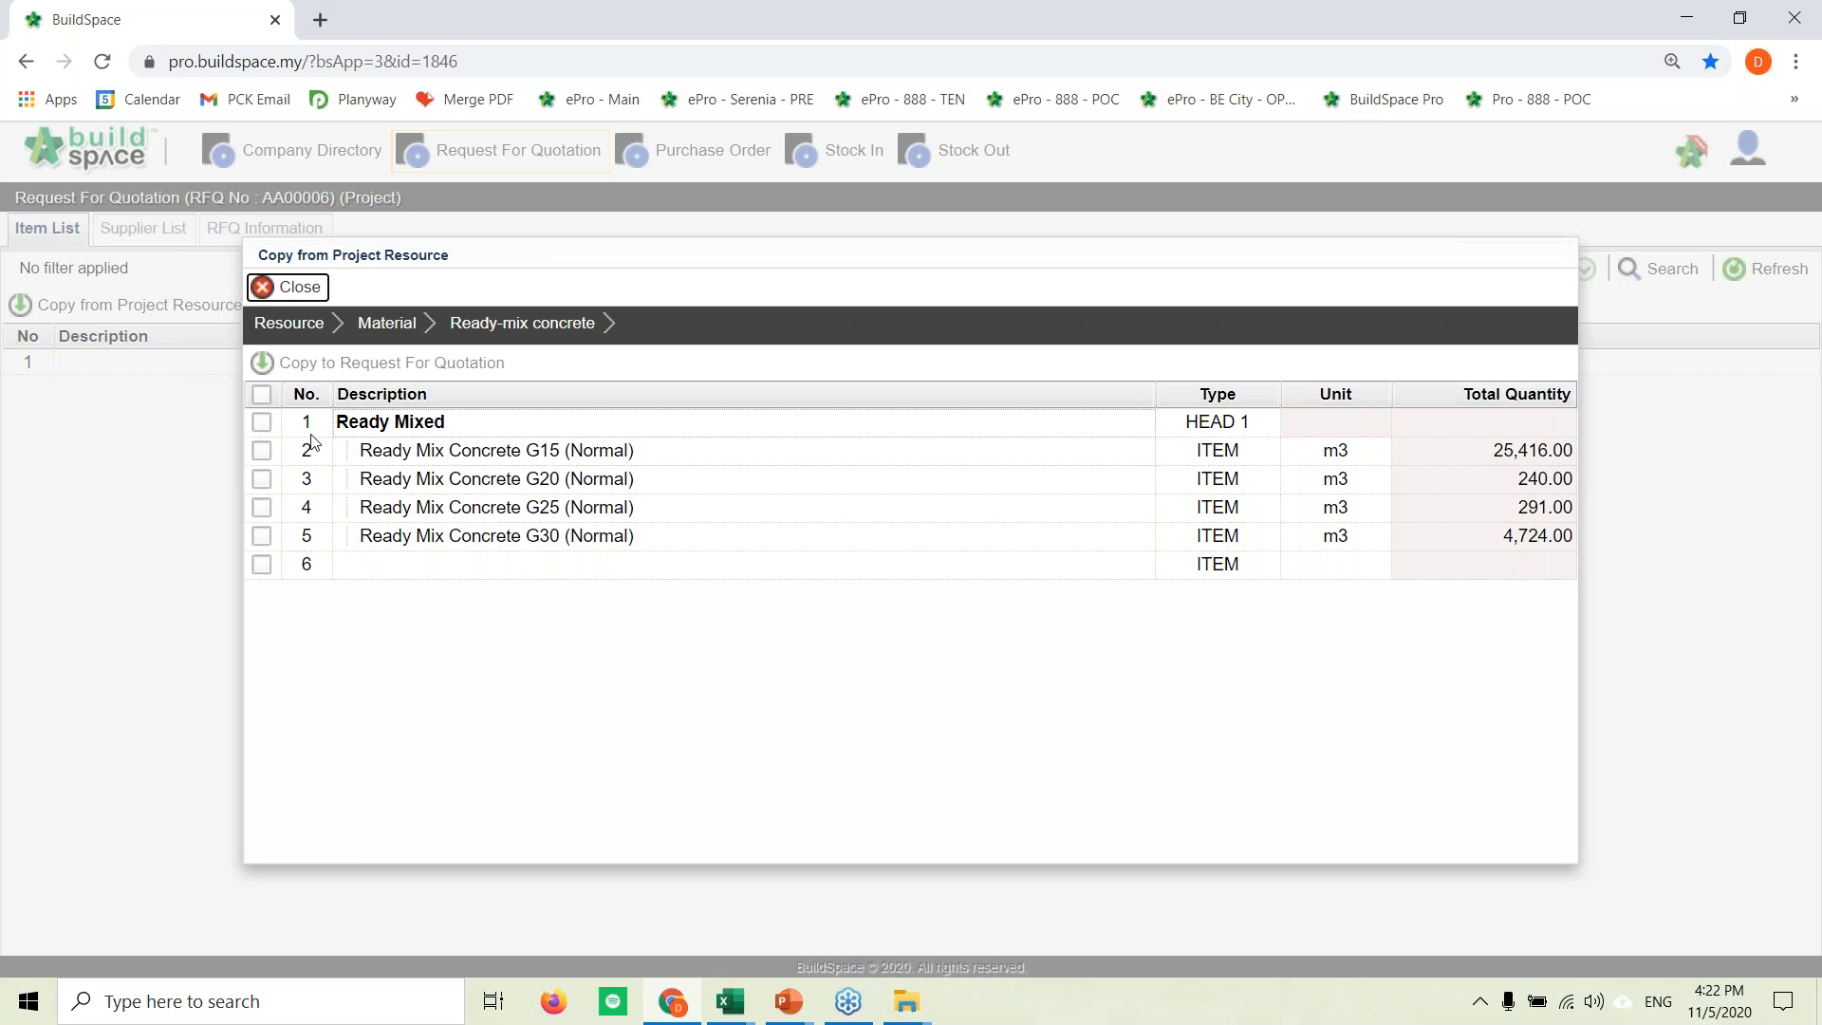
Step: Copy Ready Mix Concrete G15, G20, G25 and G30 (Normal) from the project resources to the request for quotation
left_click(262, 452)
left_click(262, 479)
left_click(262, 508)
left_click(262, 536)
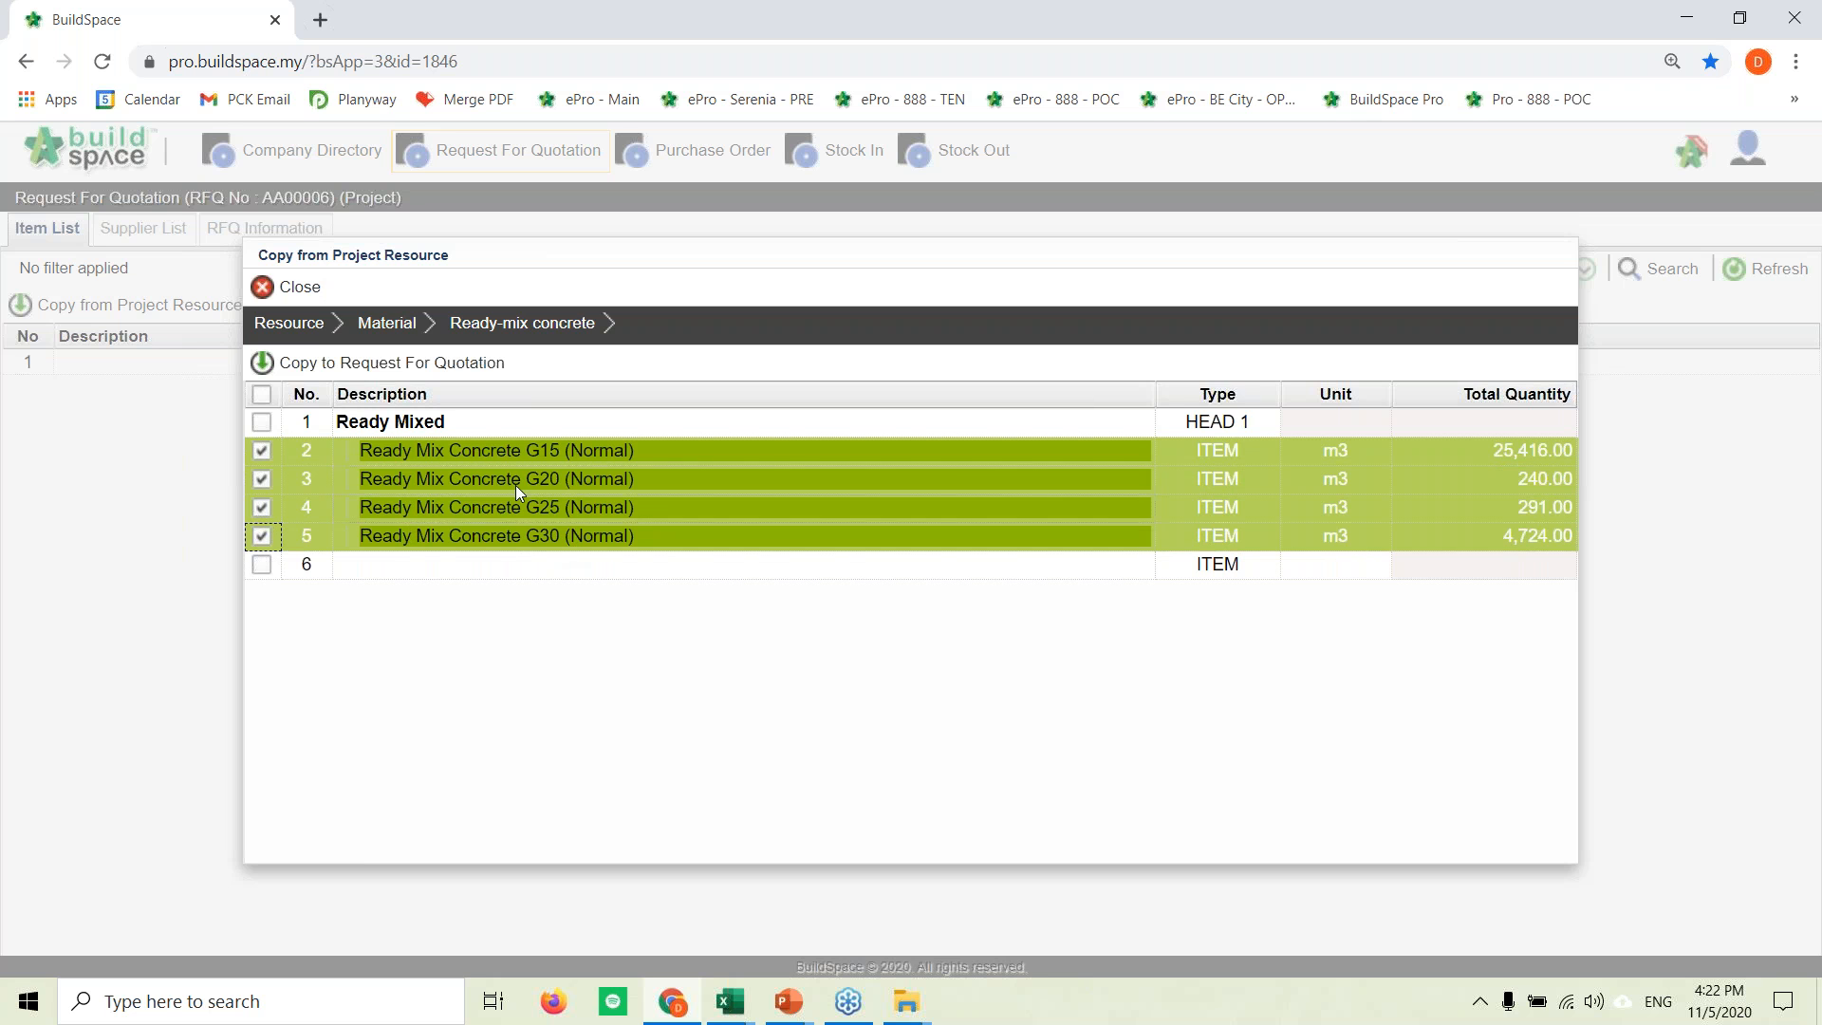
left_click(321, 368)
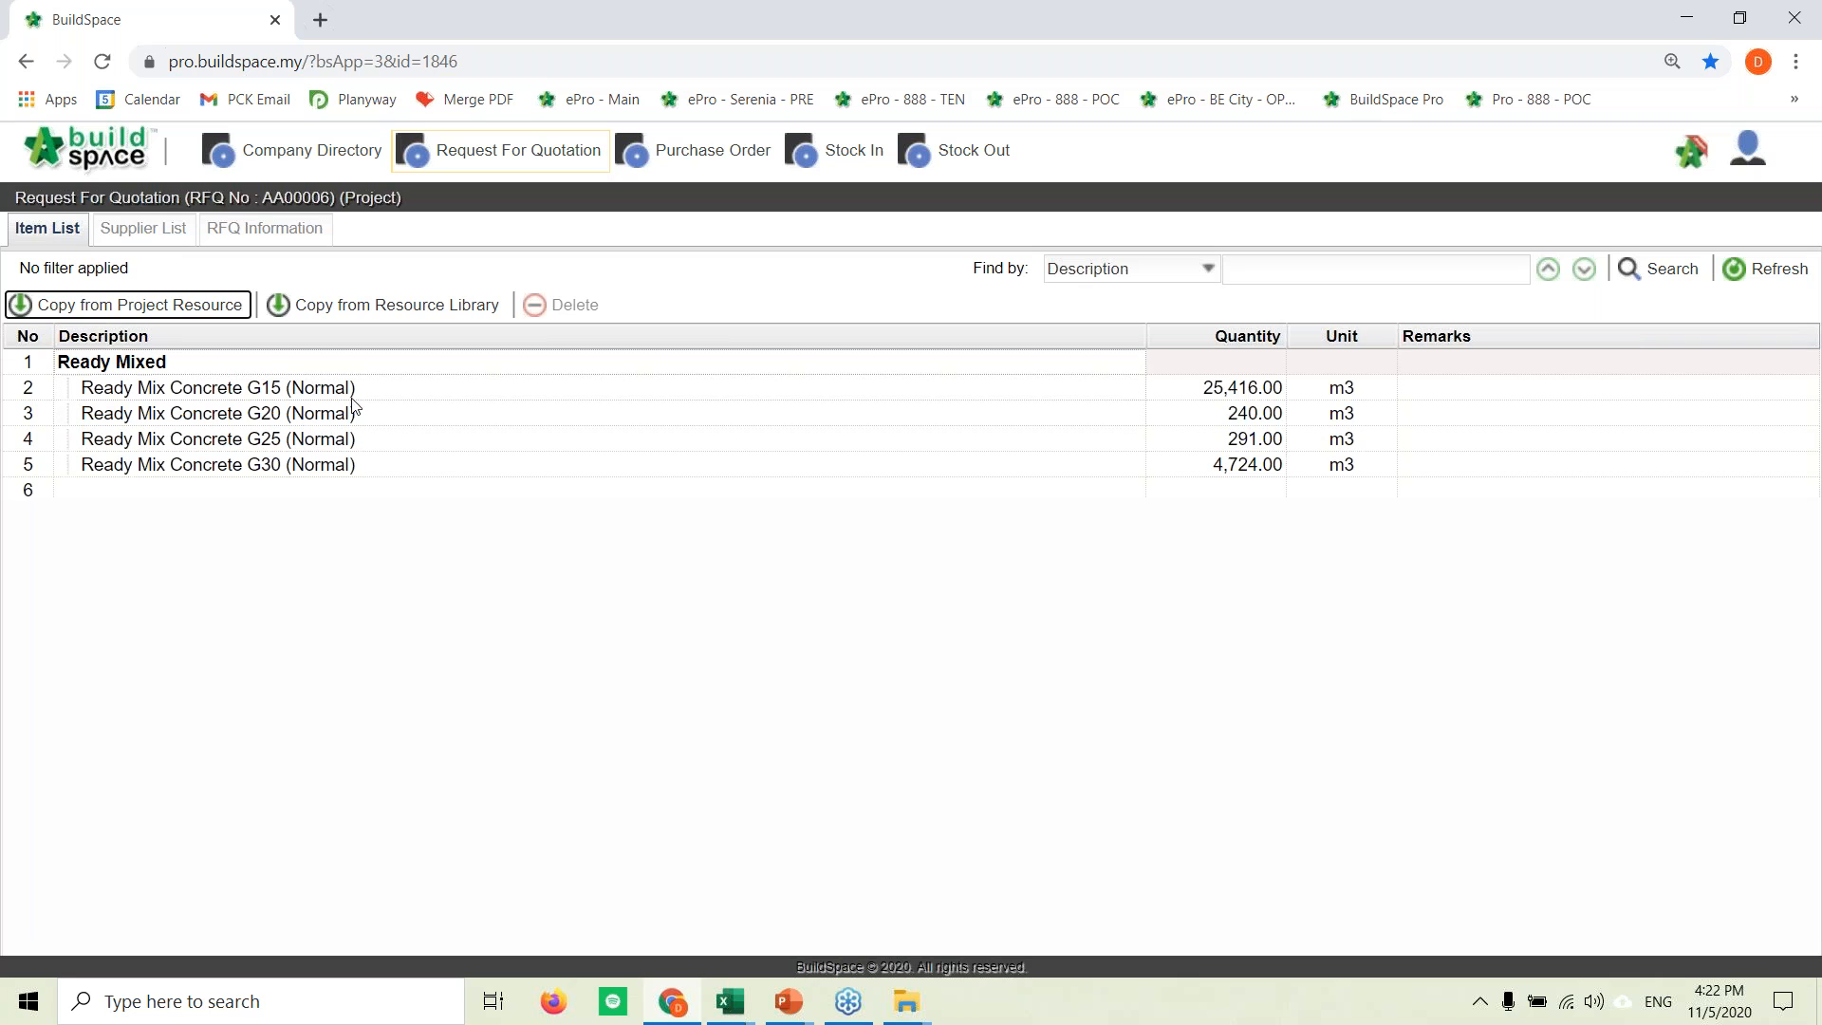
Step: Start adding suppliers to the RFQ and search the company selection by State for selangor
left_click(148, 232)
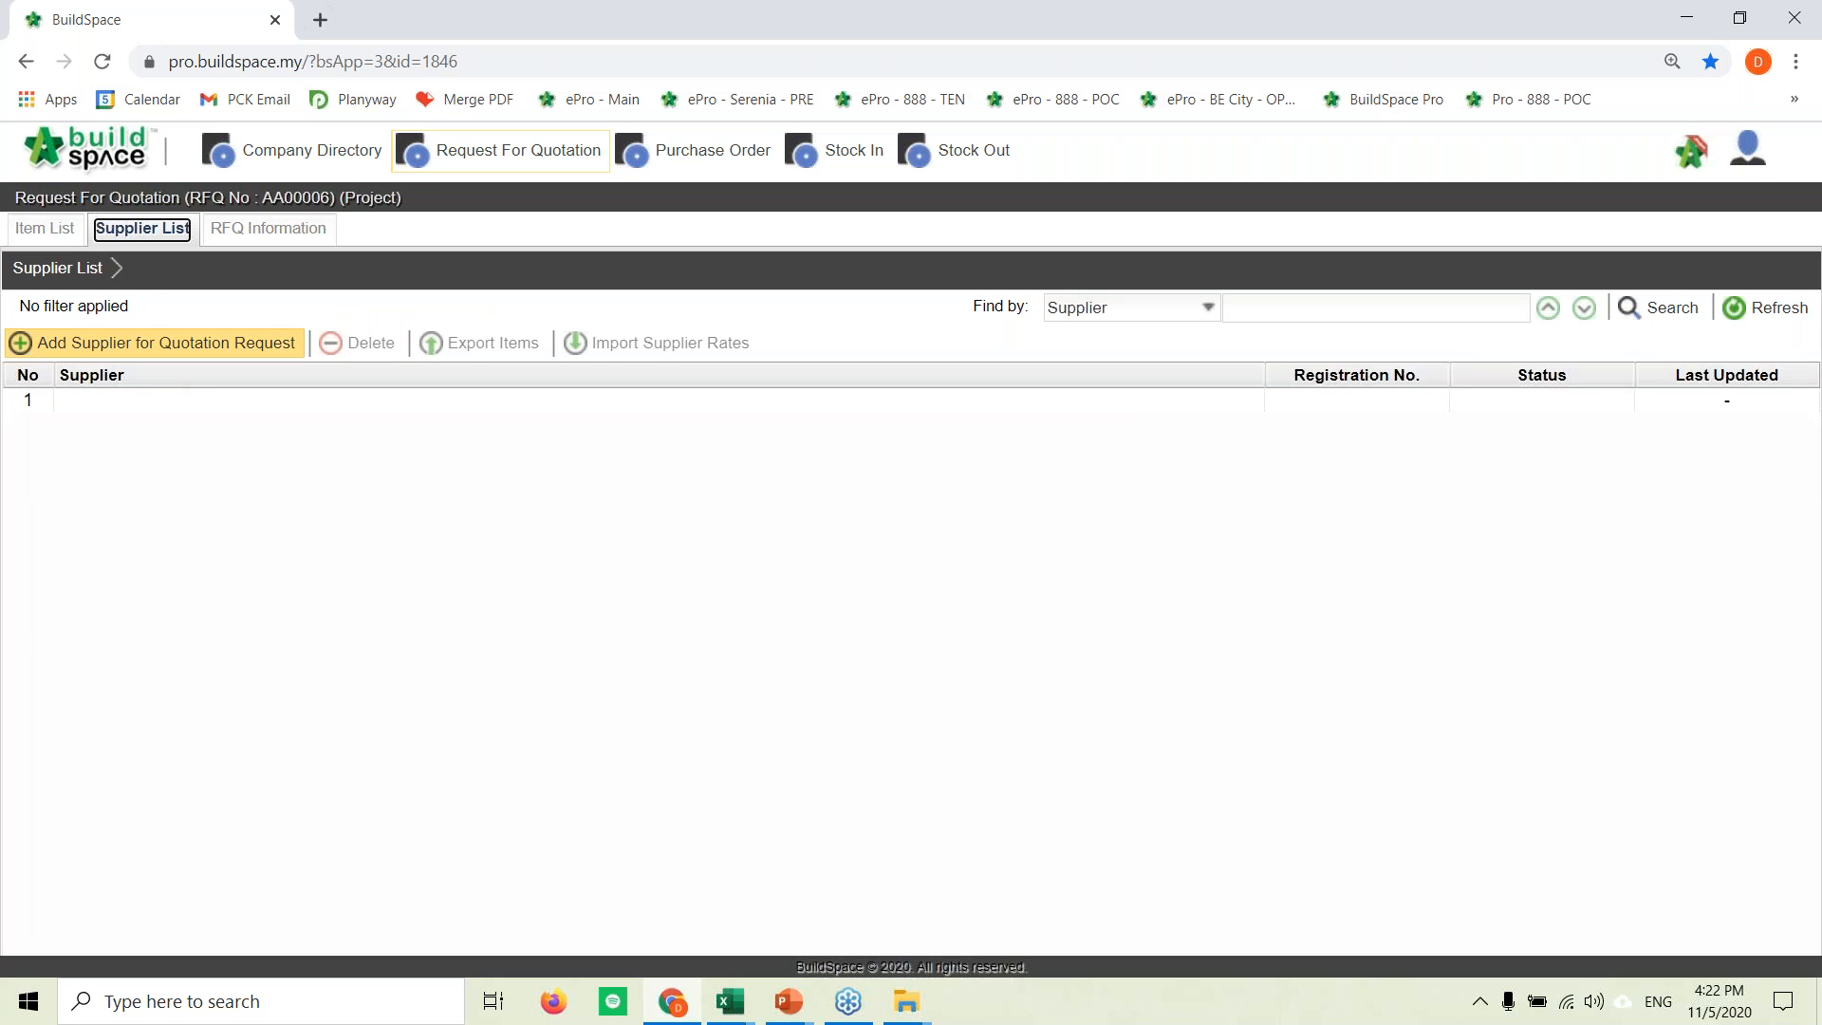
left_click(166, 342)
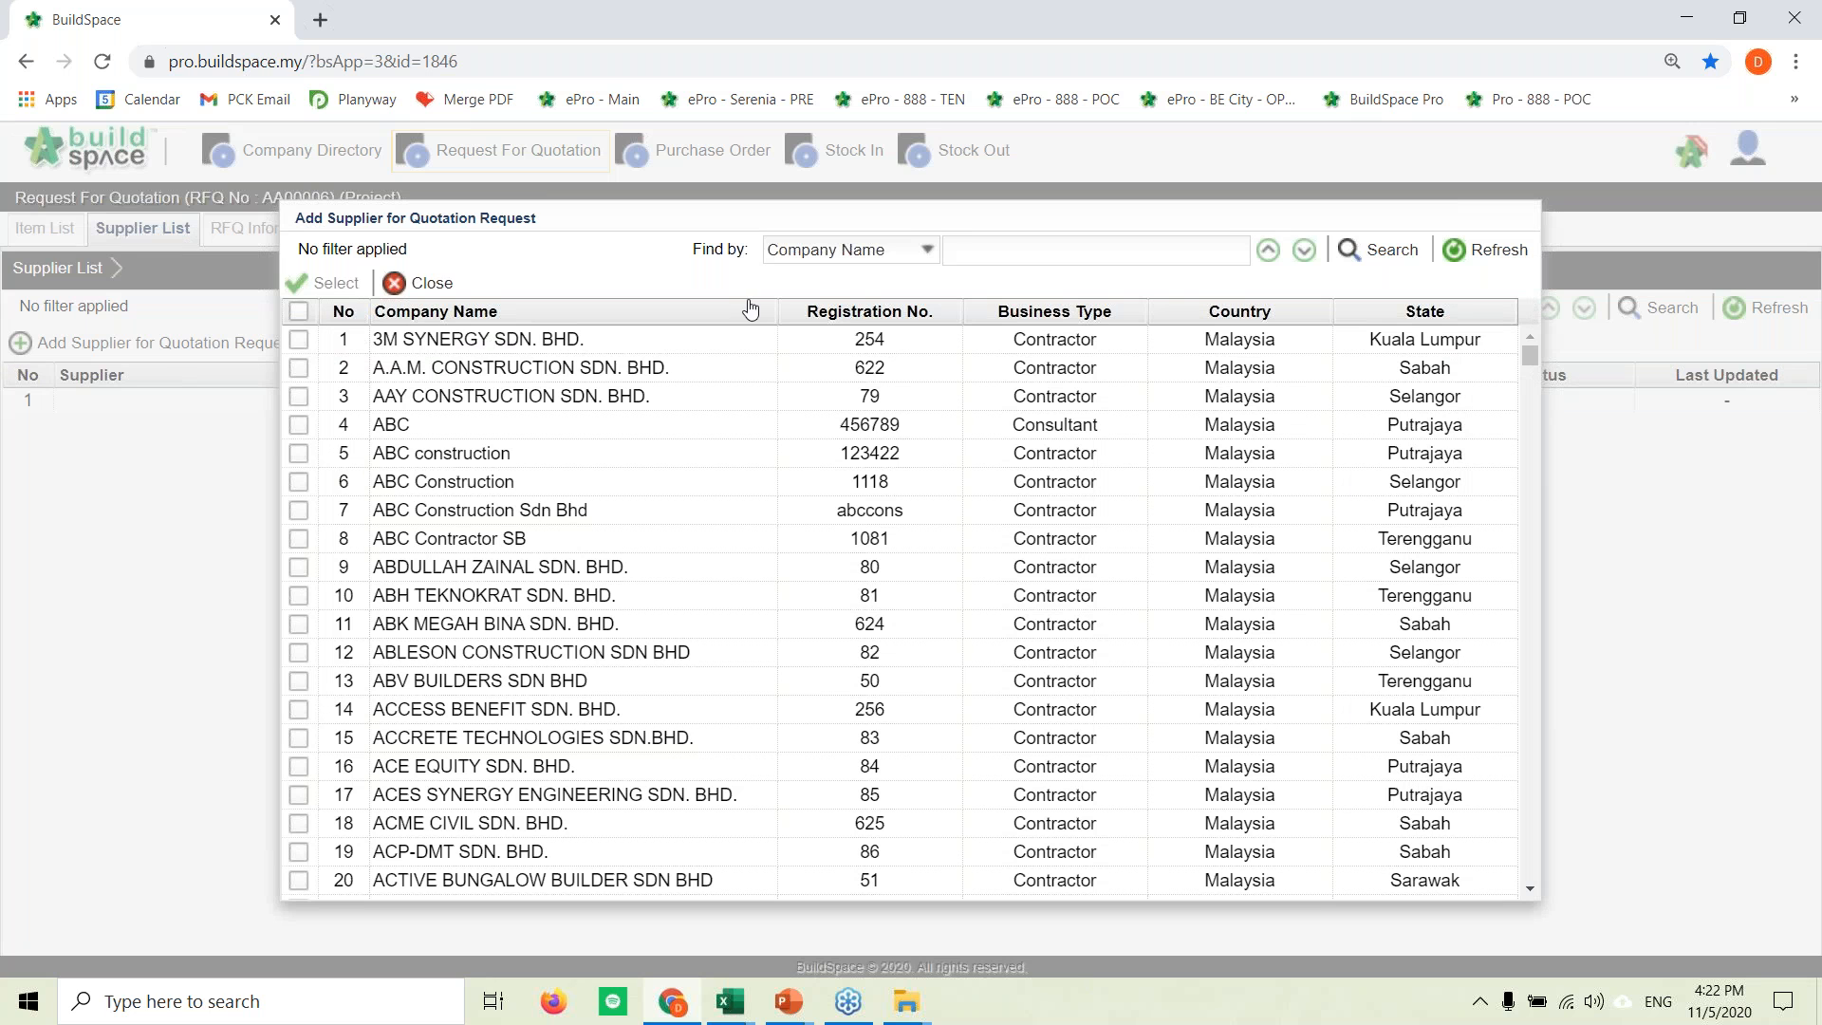
left_click(926, 252)
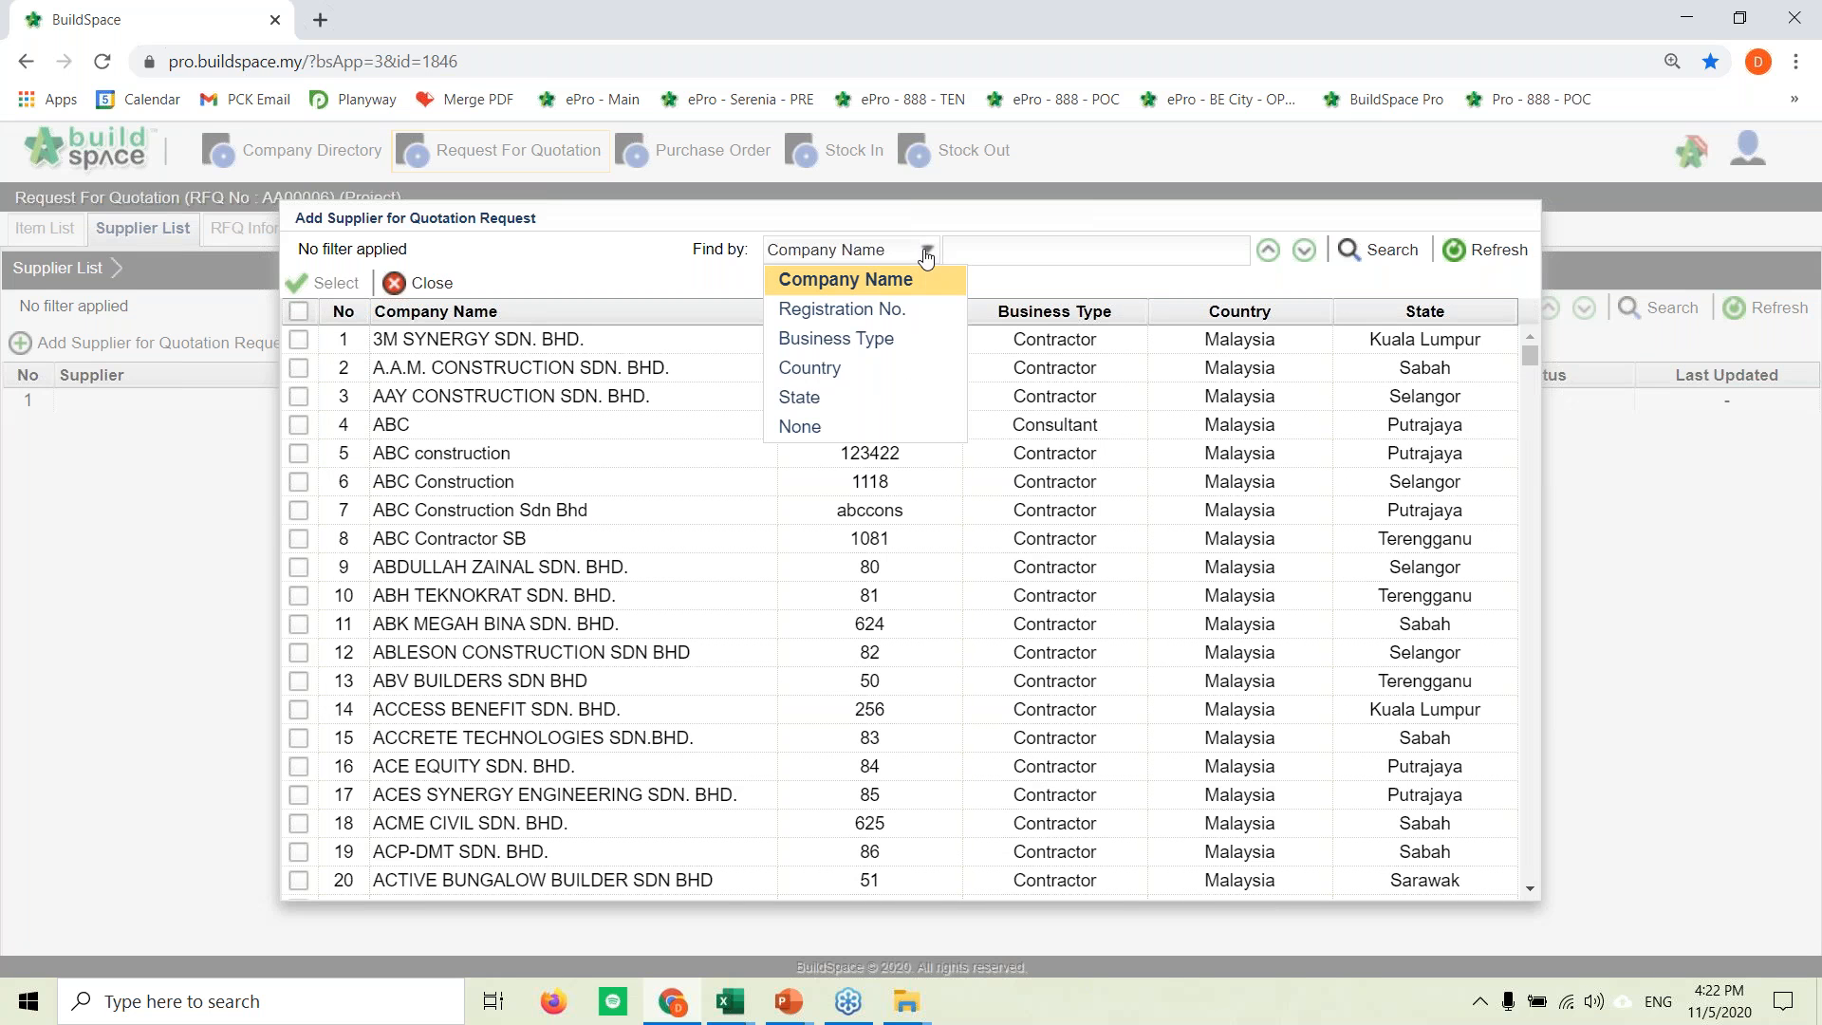
left_click(897, 392)
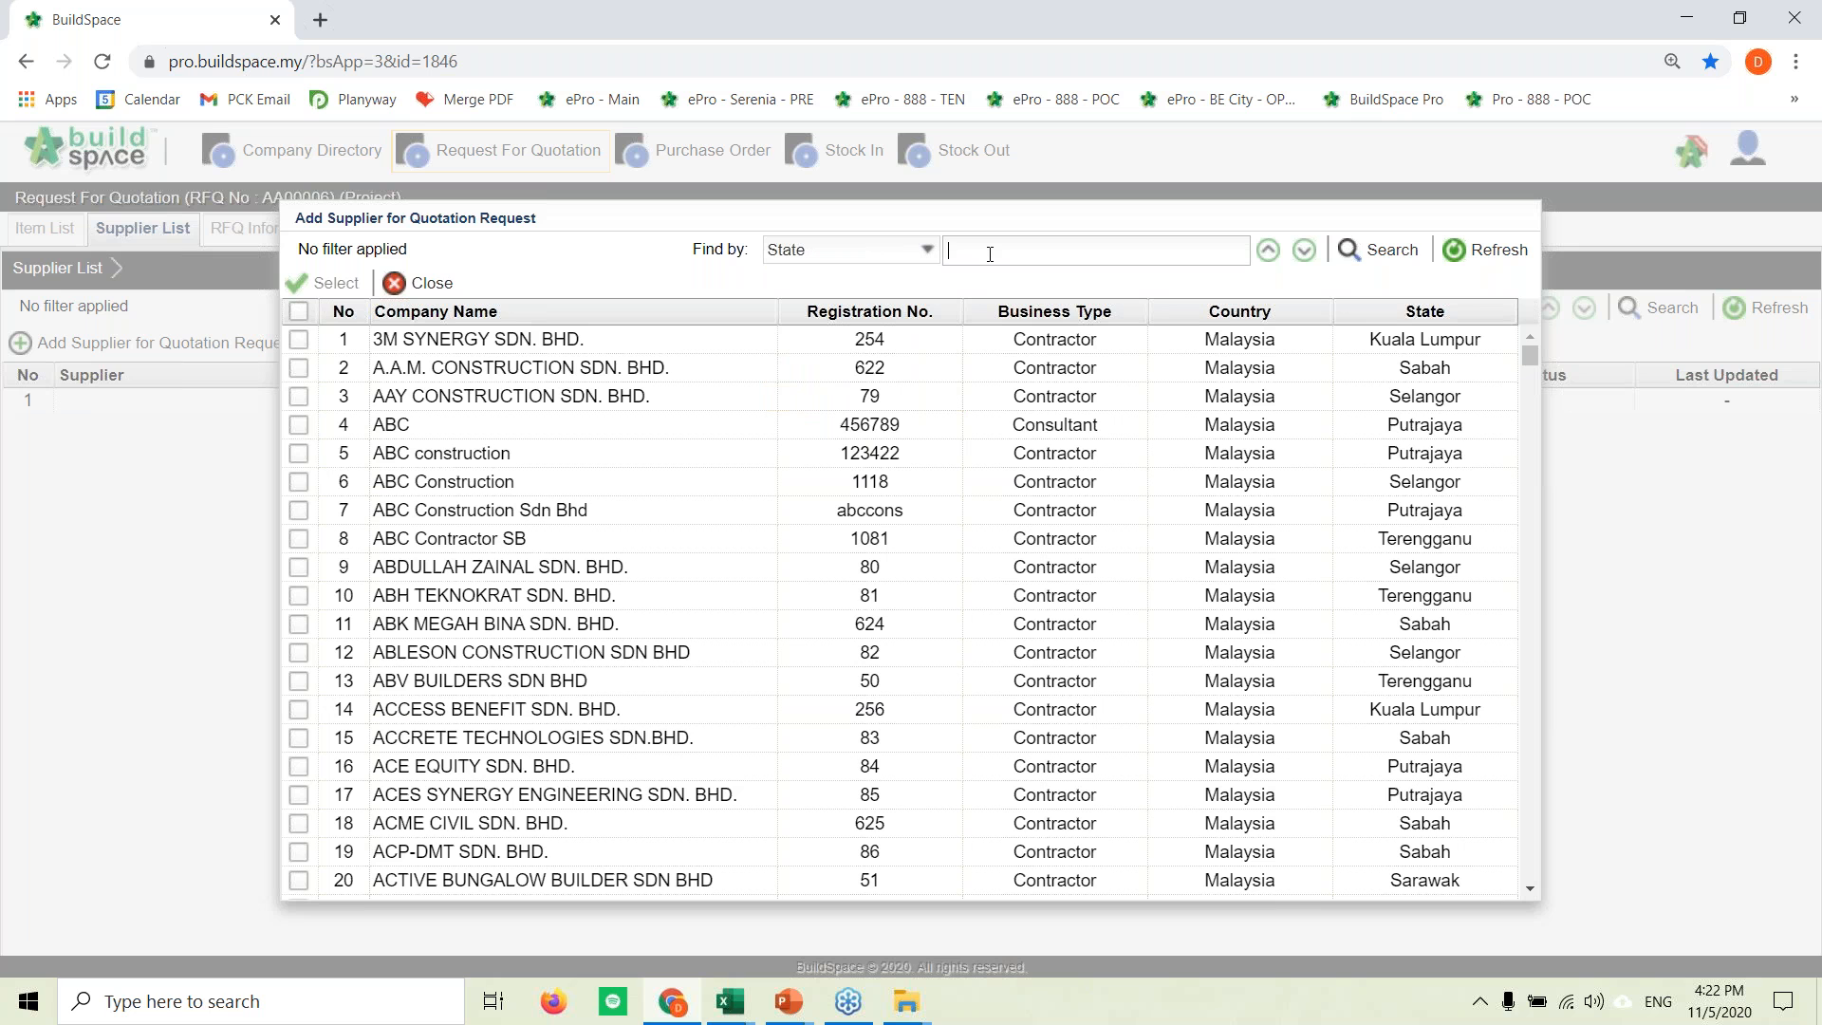
type("selangor")
left_click(1354, 256)
Step: Add AAY CONSTRUCTION SDN. BHD., the Selangor-based ABC Construction and ABDULLAH ZAINAL SDN. BHD. as suppliers for the quotation request
left_click(302, 344)
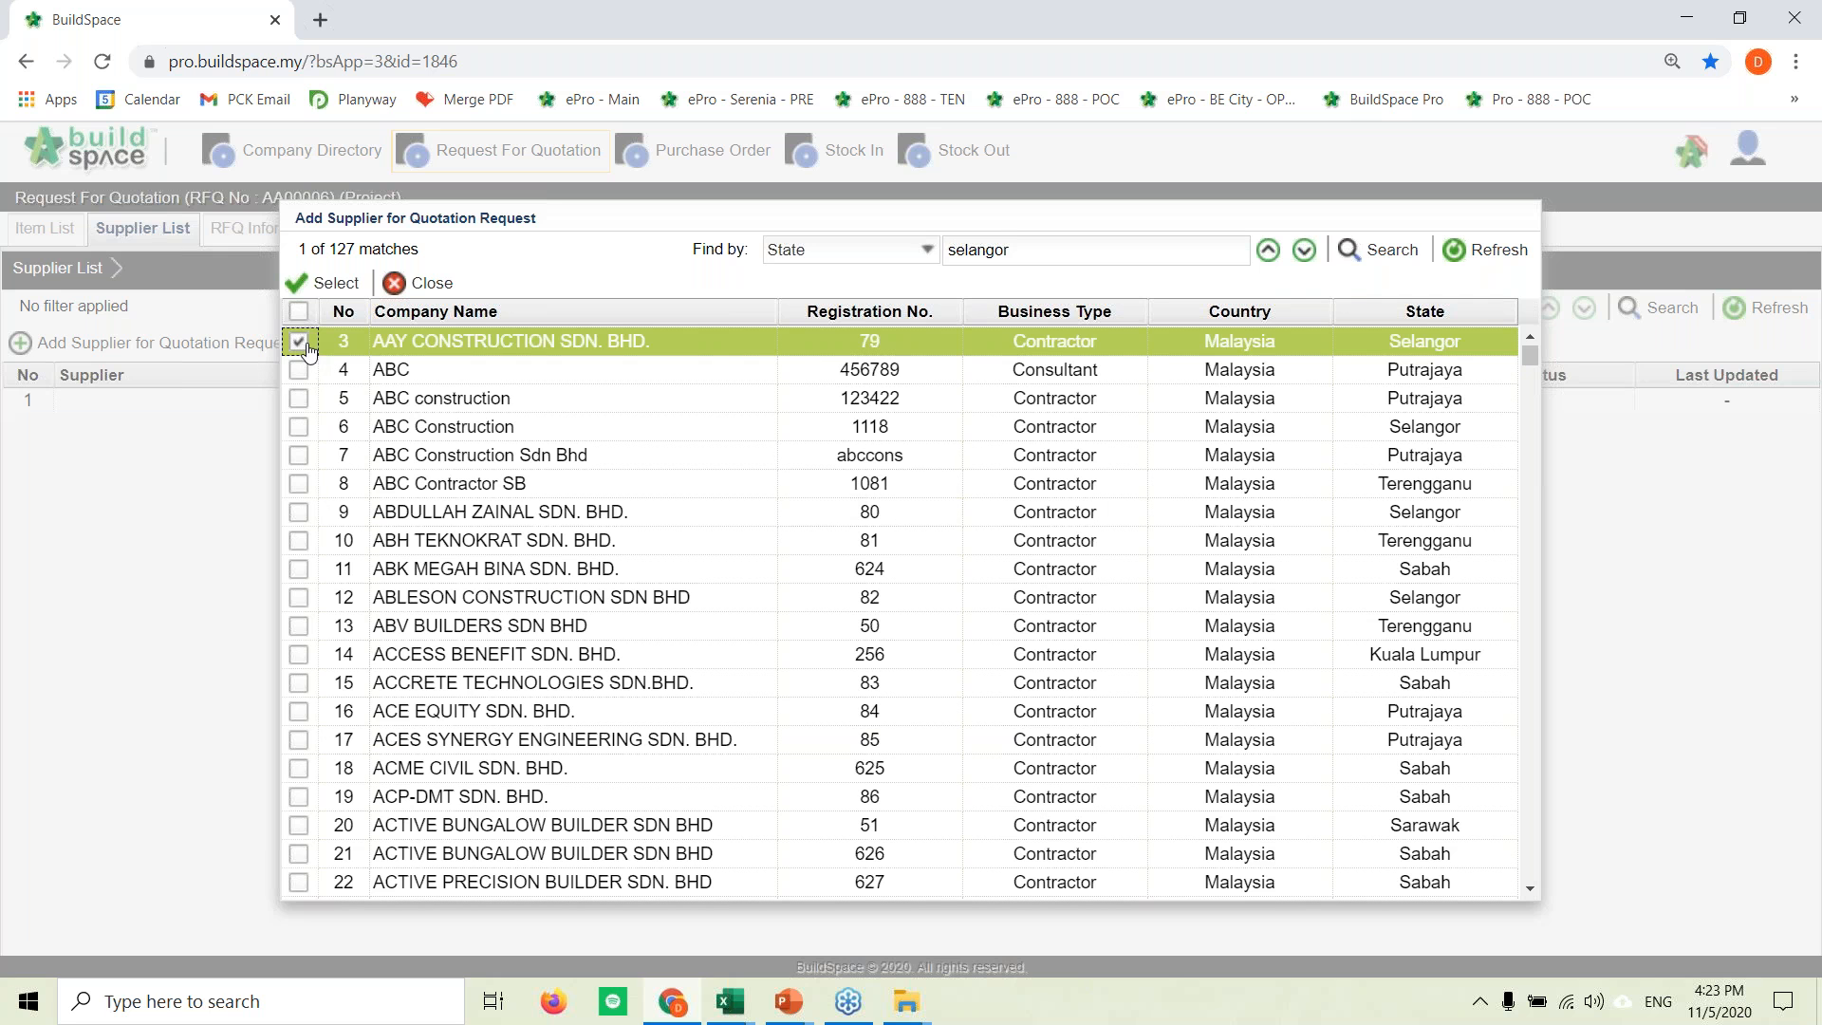
left_click(1307, 254)
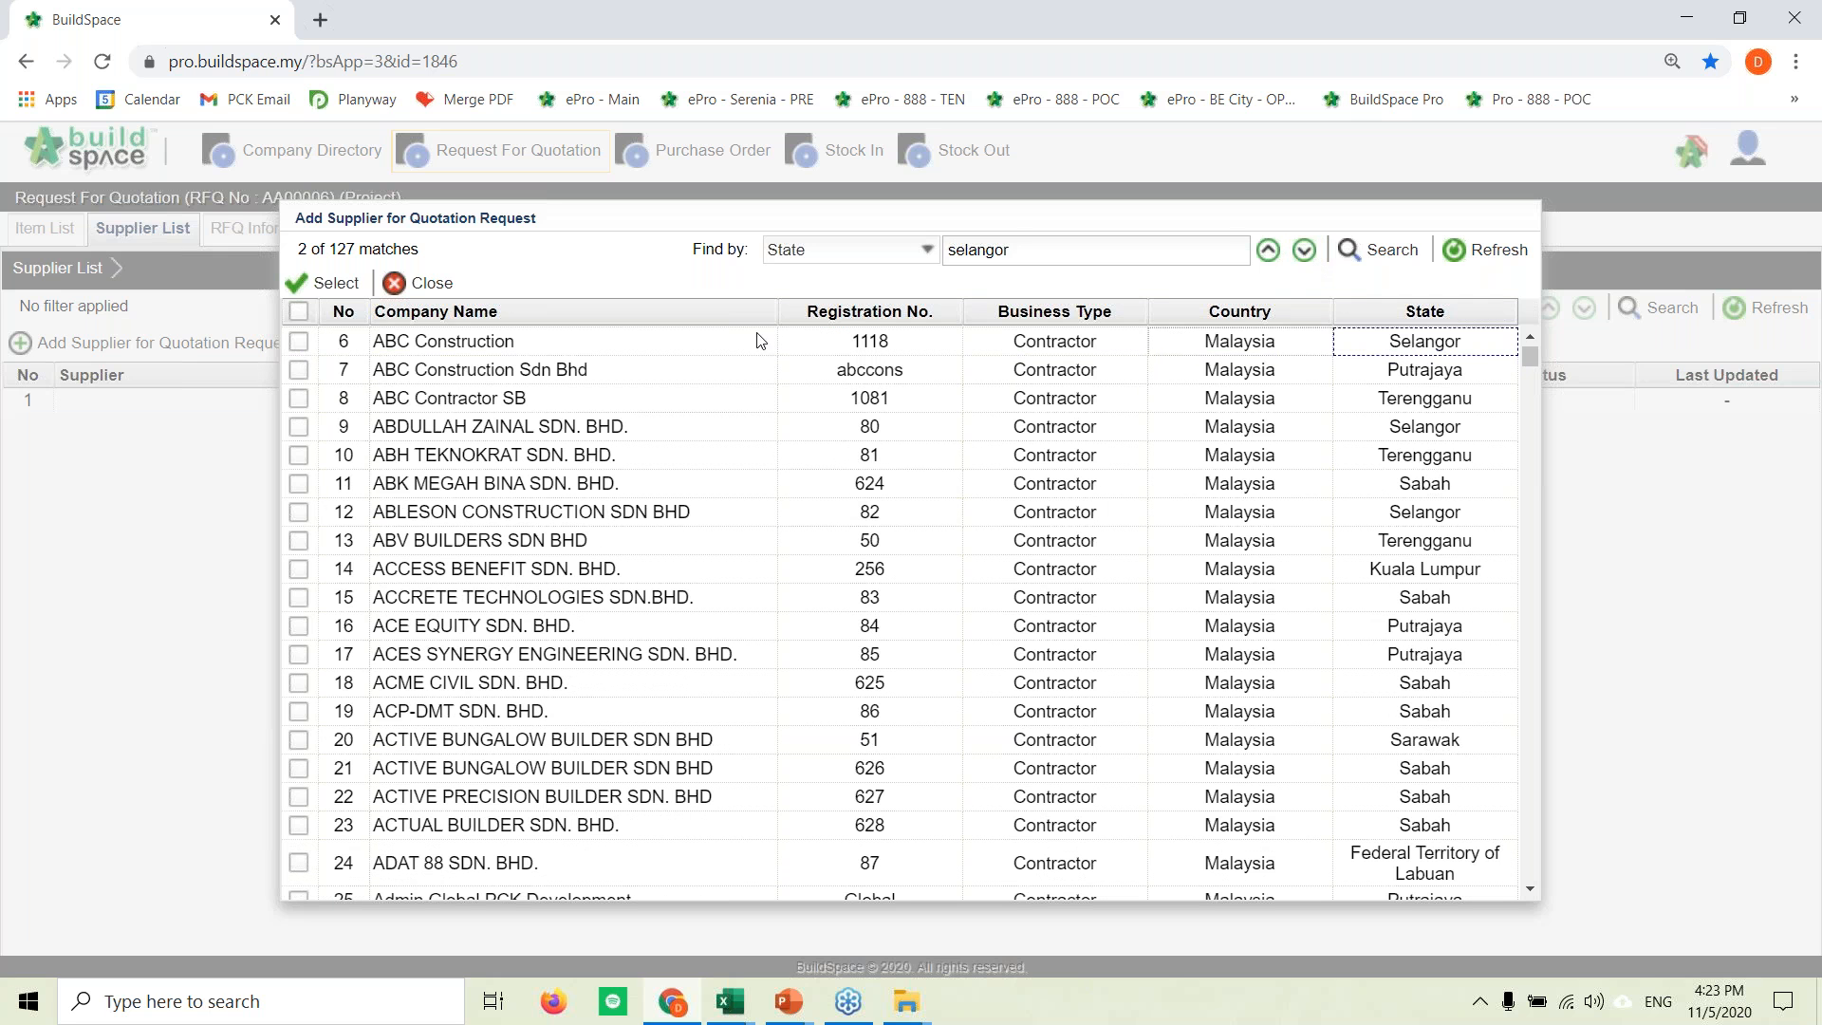
left_click(299, 342)
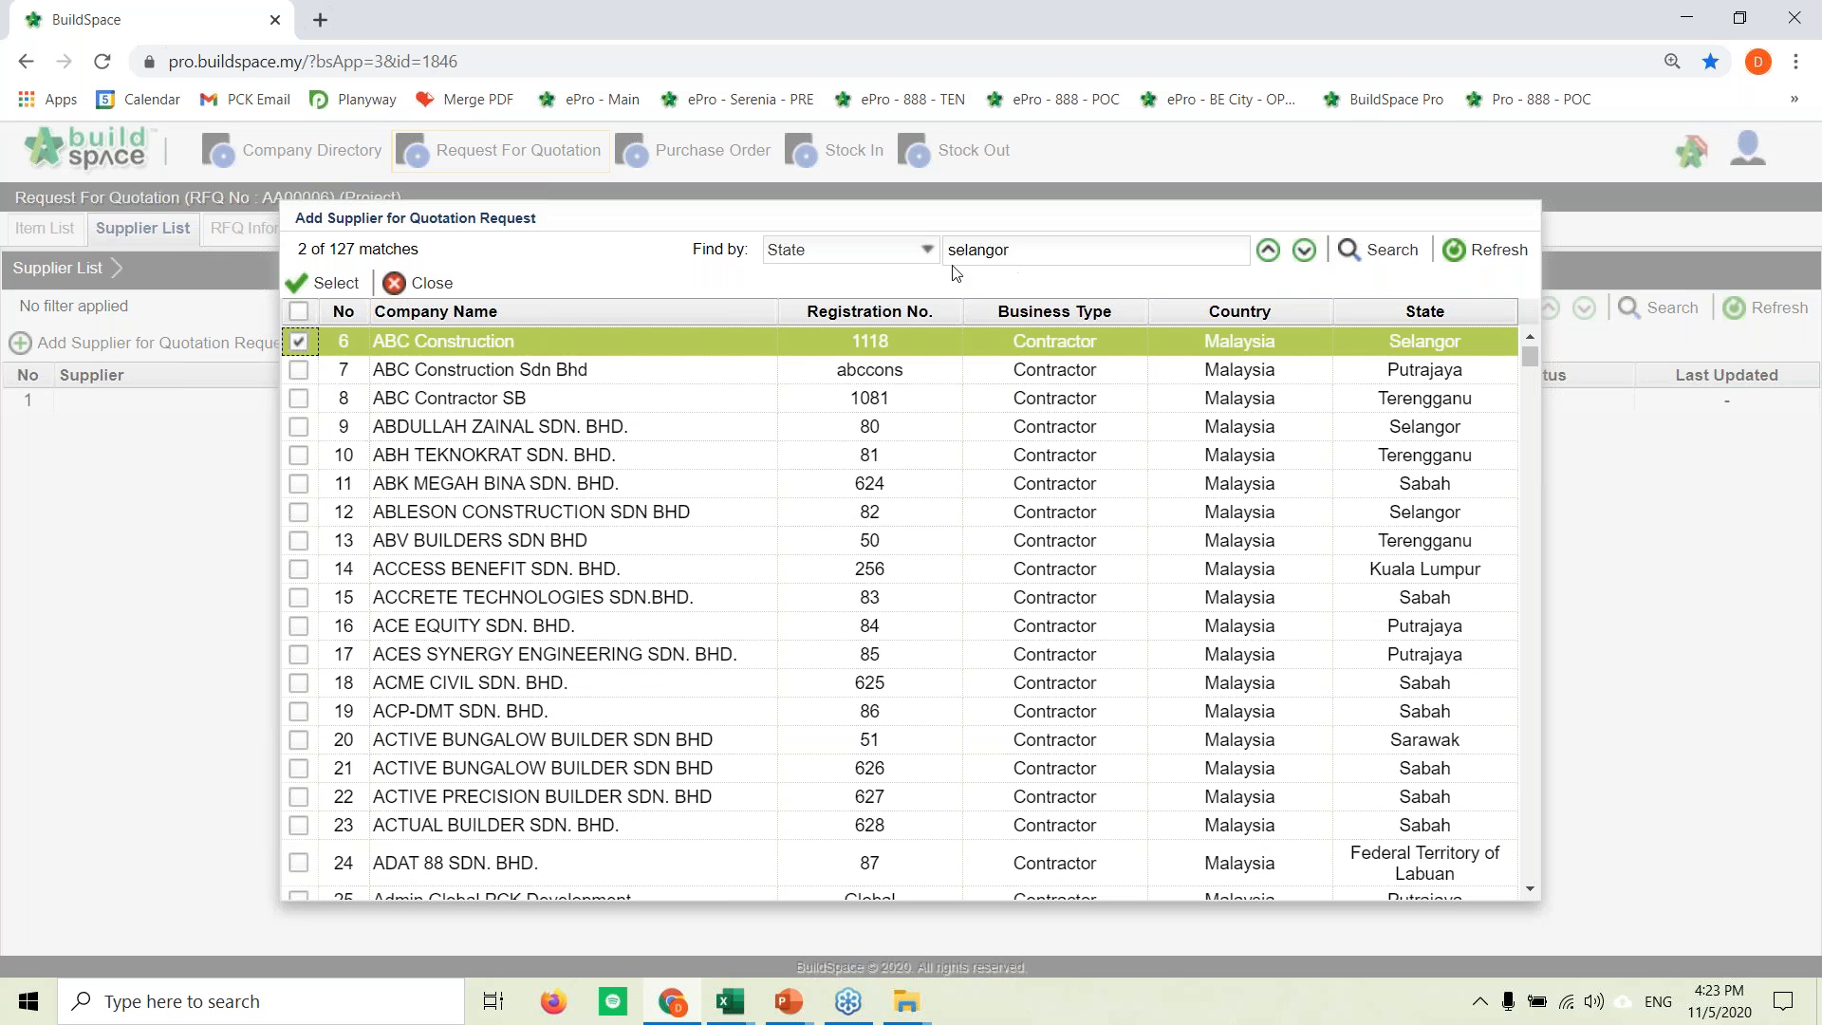
left_click(1305, 250)
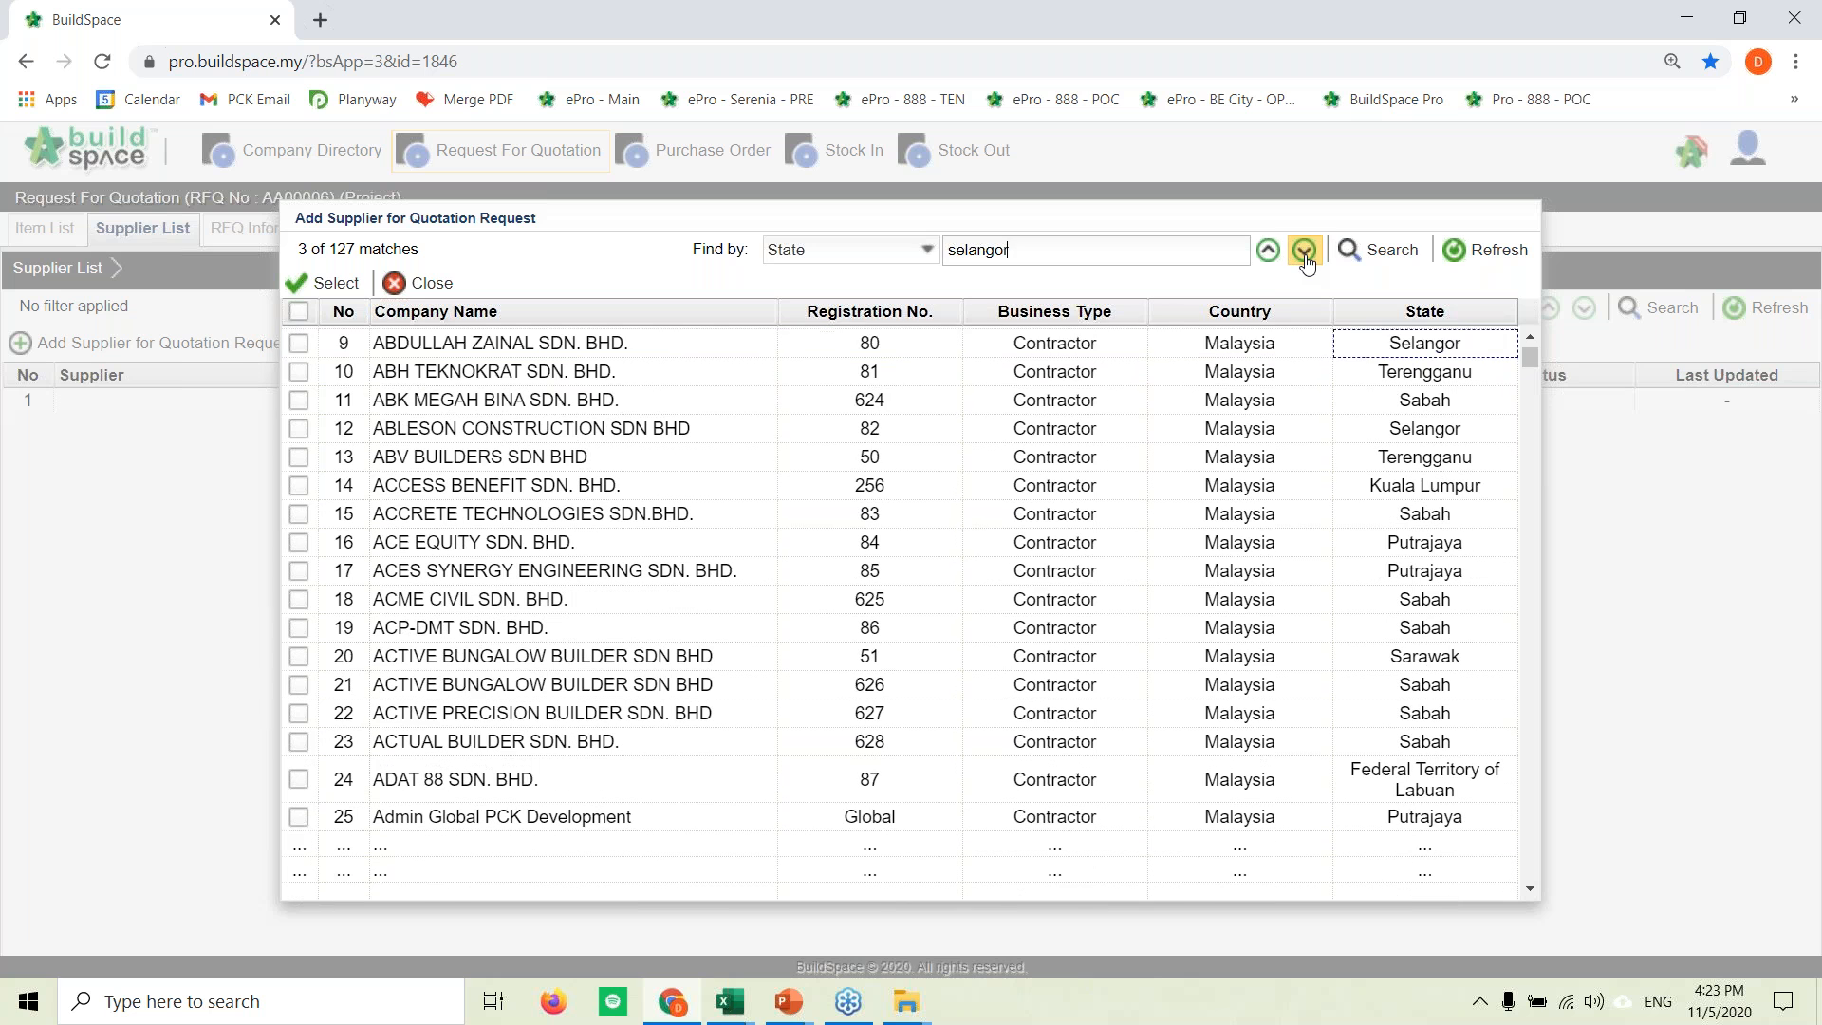
left_click(299, 344)
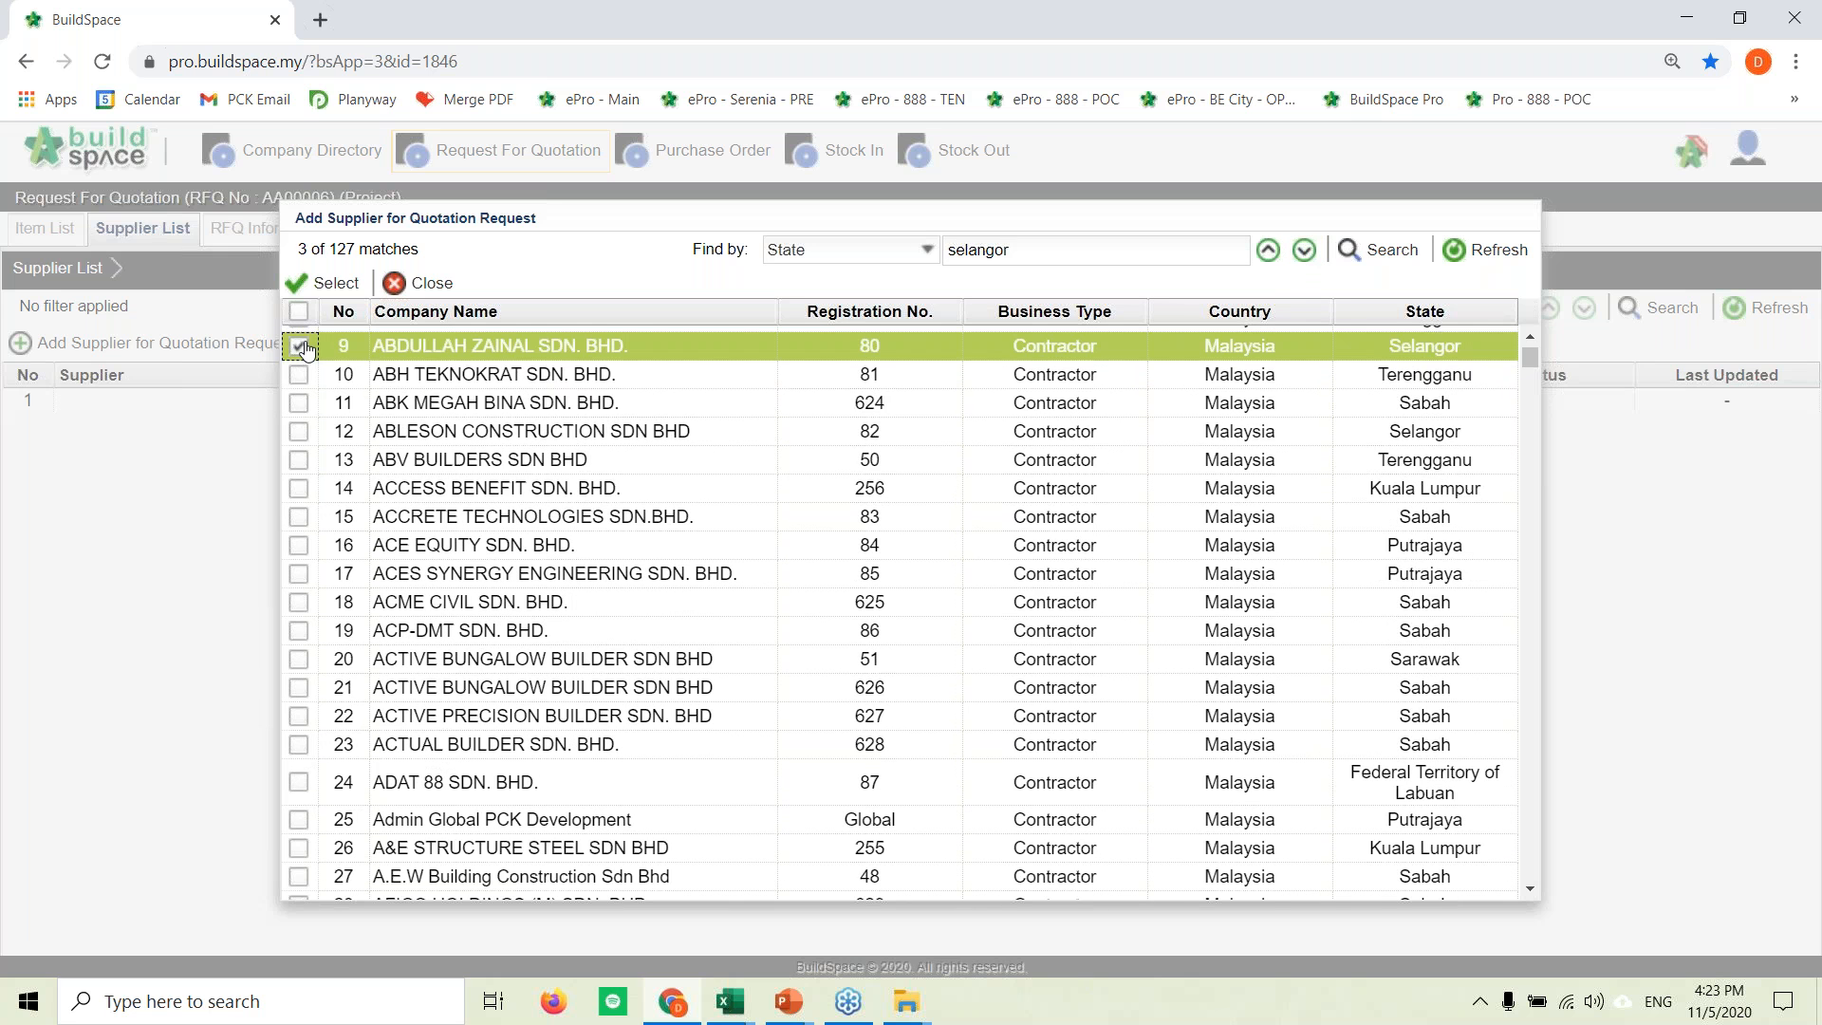
left_click(329, 285)
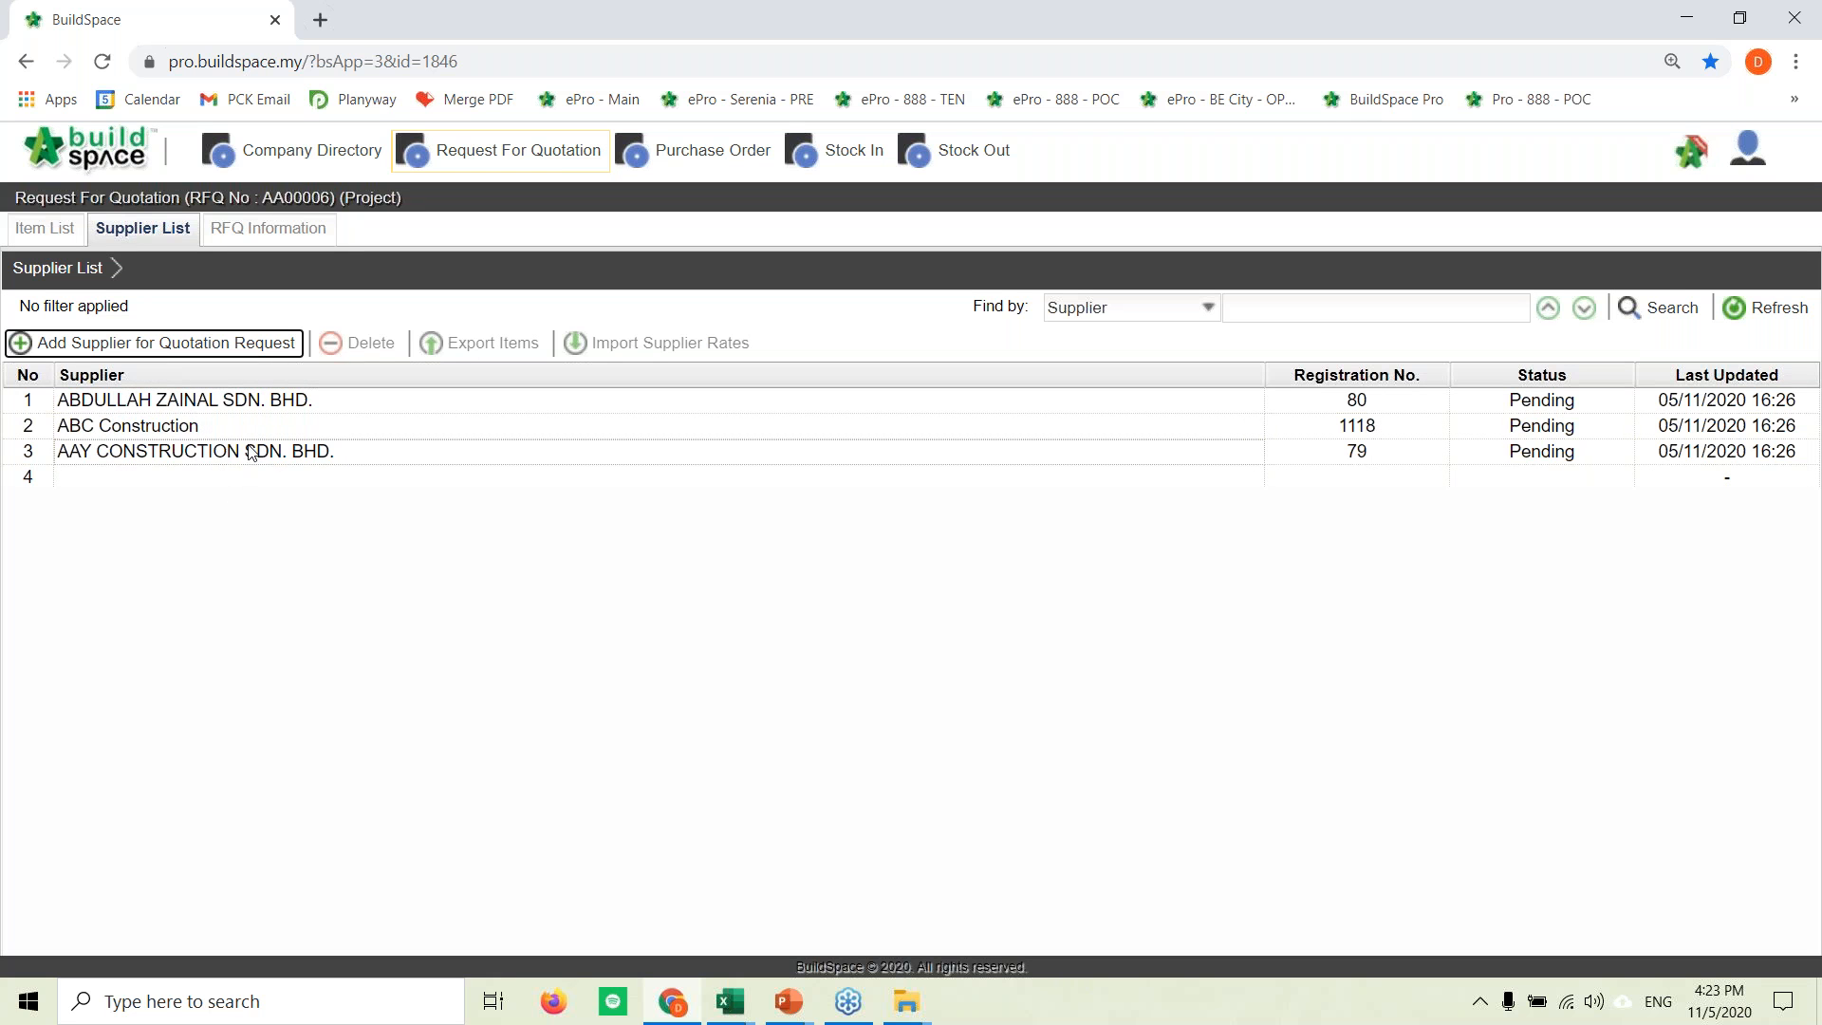
Step: Export the RFQ items for ABDULLAH ZAINAL SDN. BHD. to a file named AZ and open AZ.xlsx maximized in Excel
left_click(251, 400)
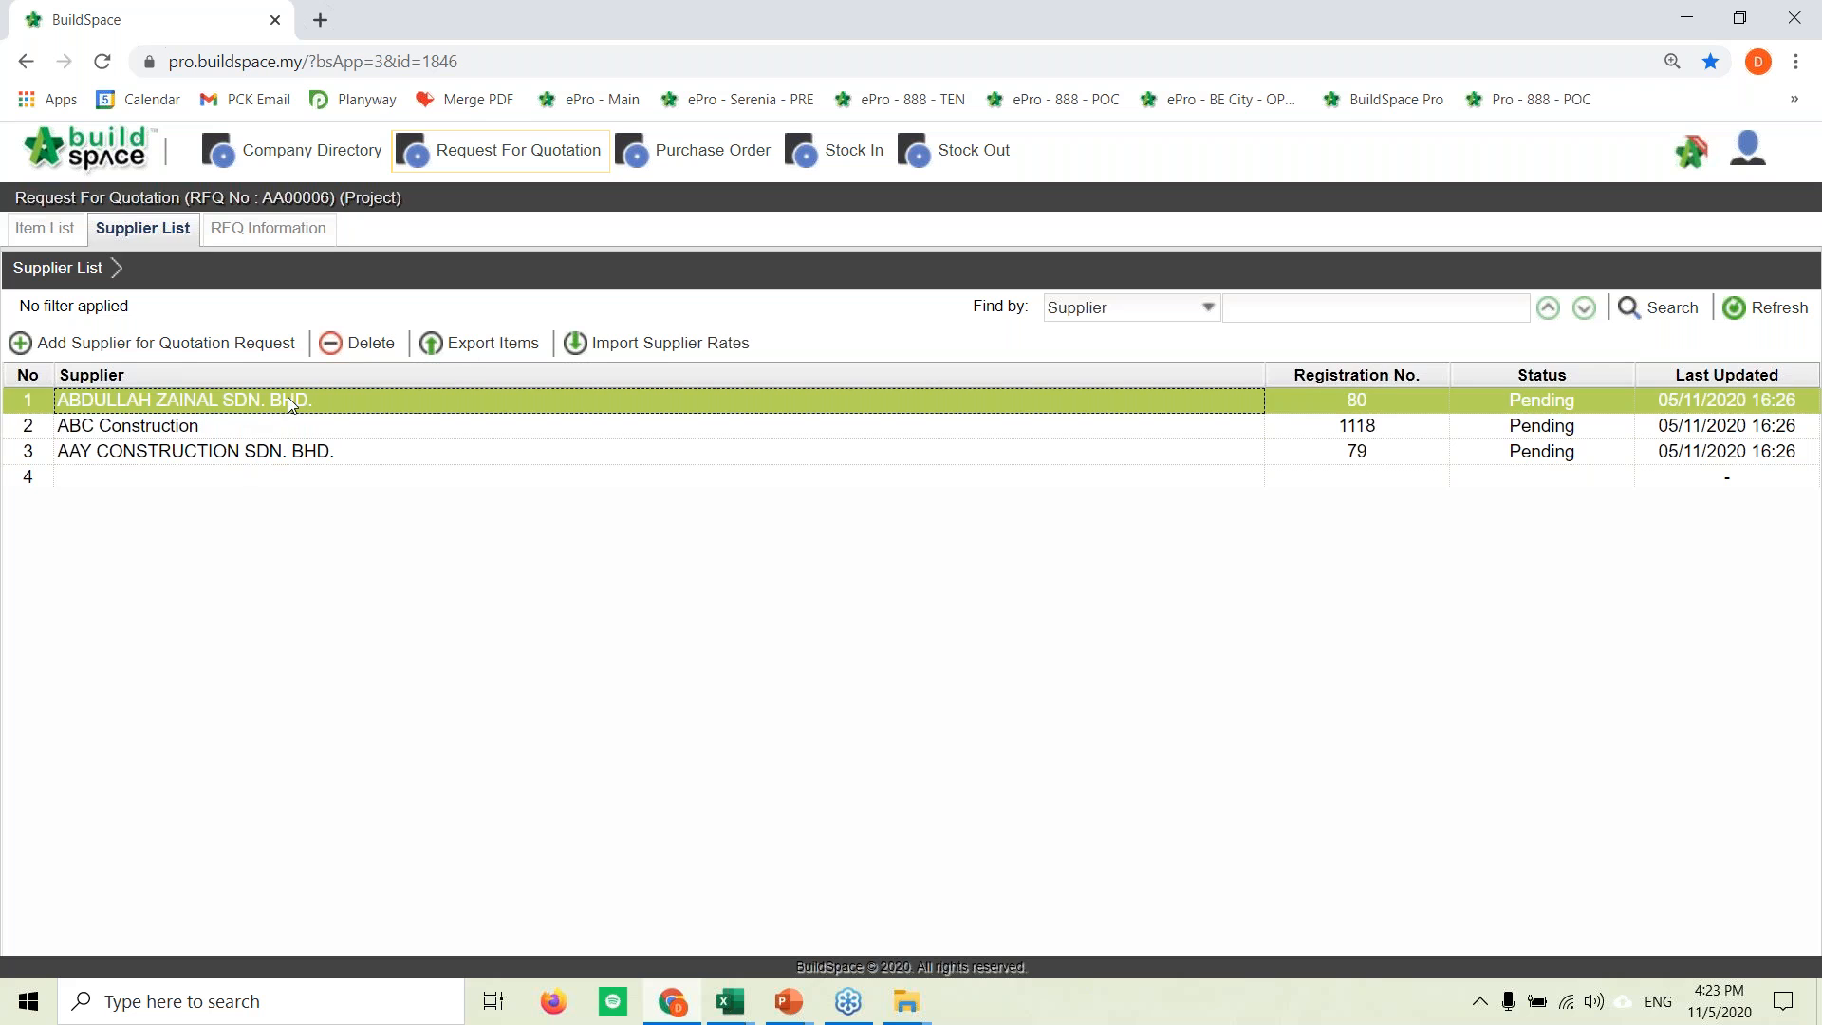
left_click(462, 351)
left_click(878, 587)
type("AZ")
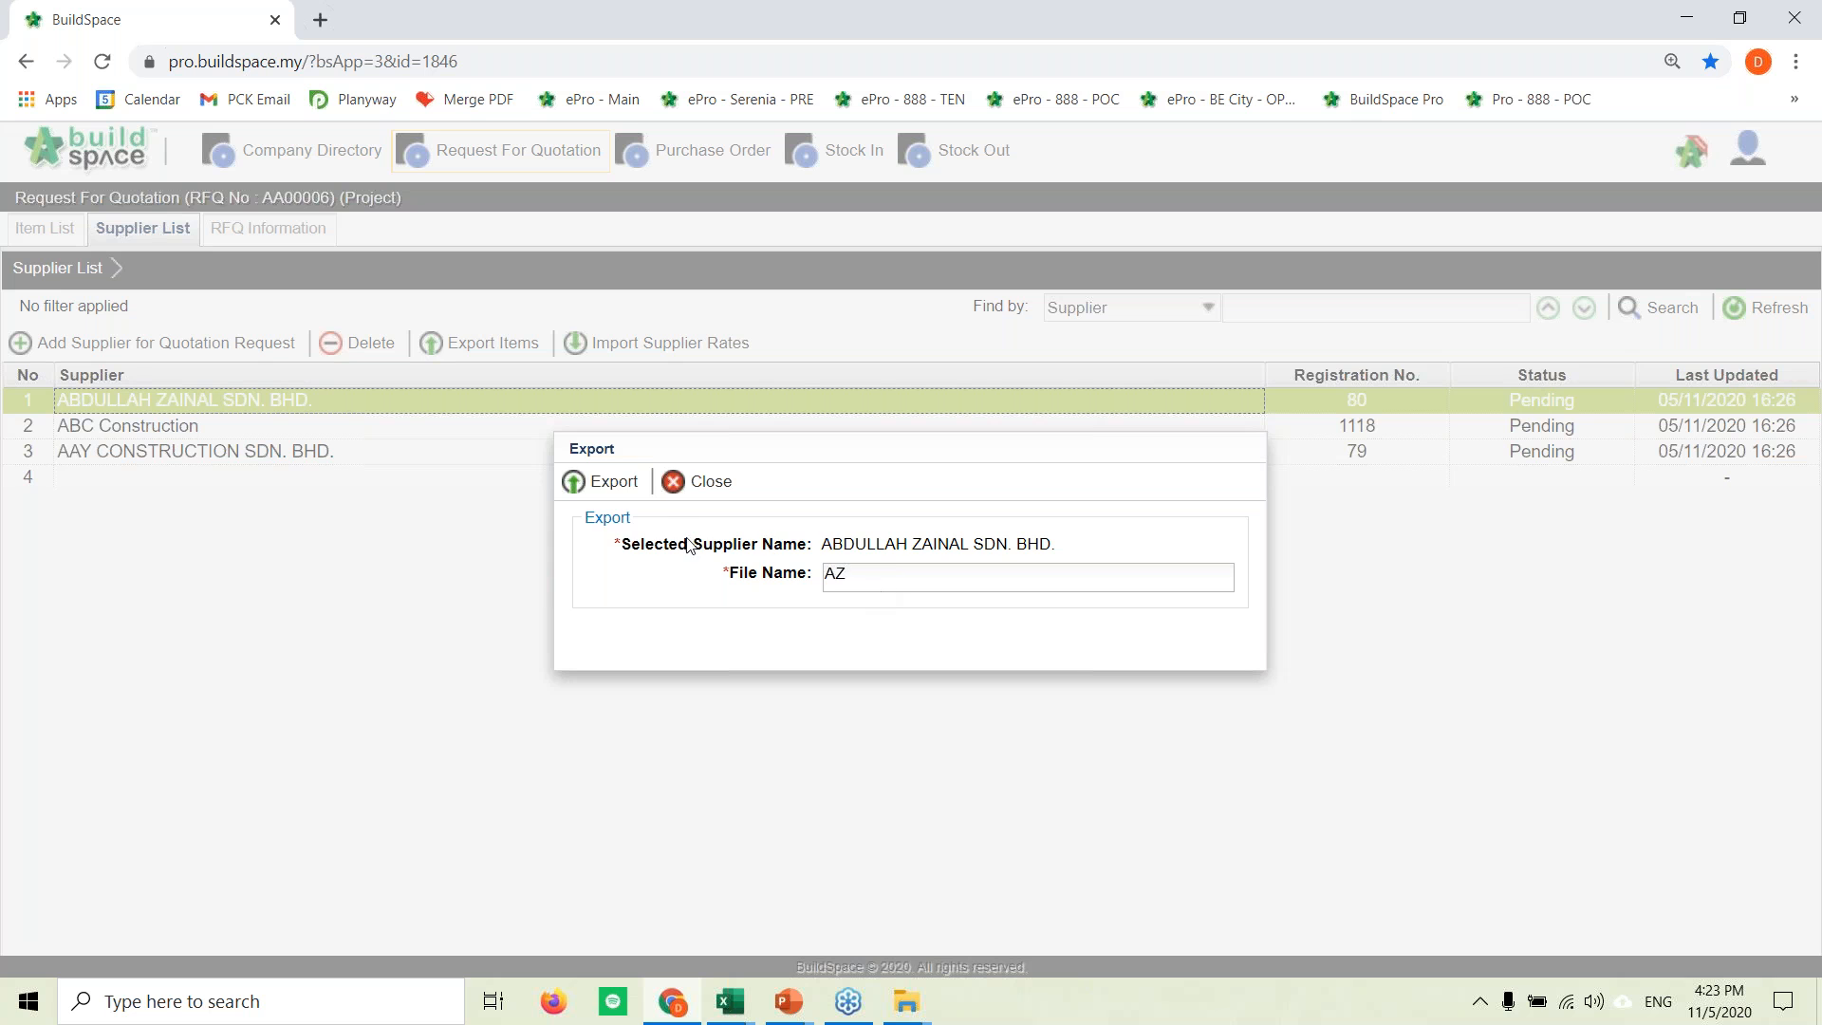
left_click(599, 485)
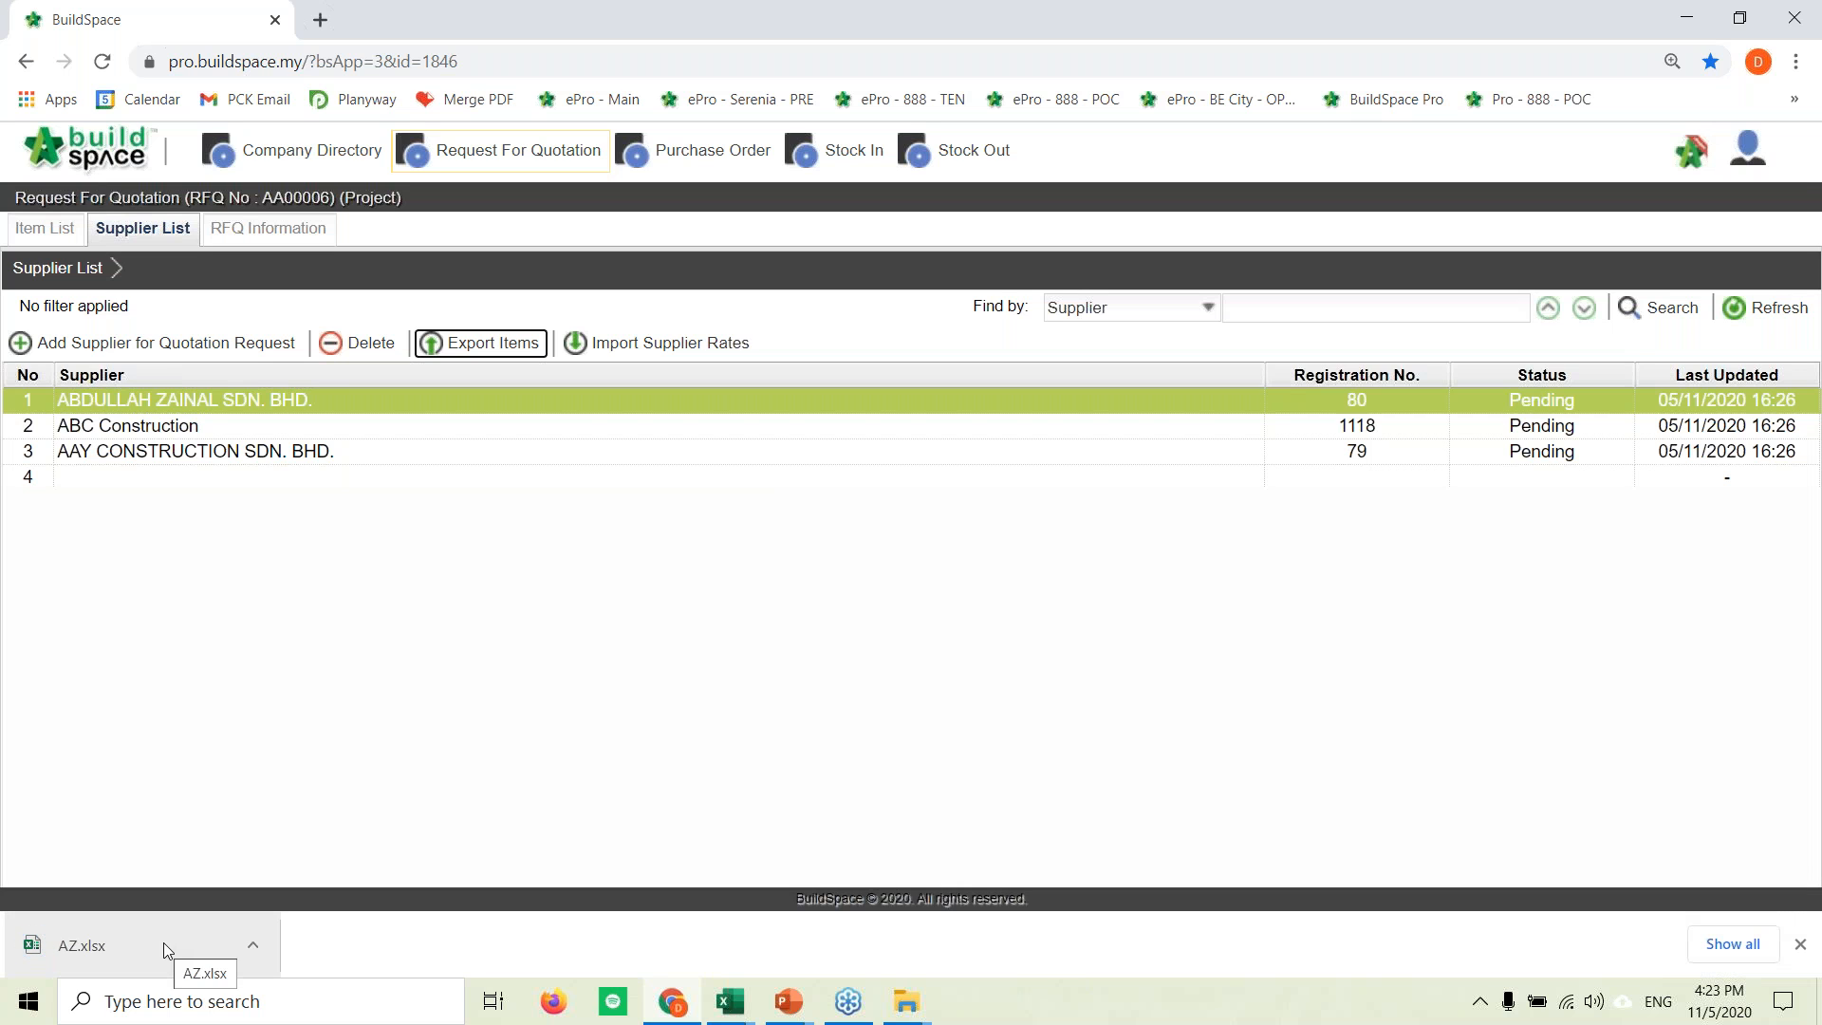
left_click(163, 942)
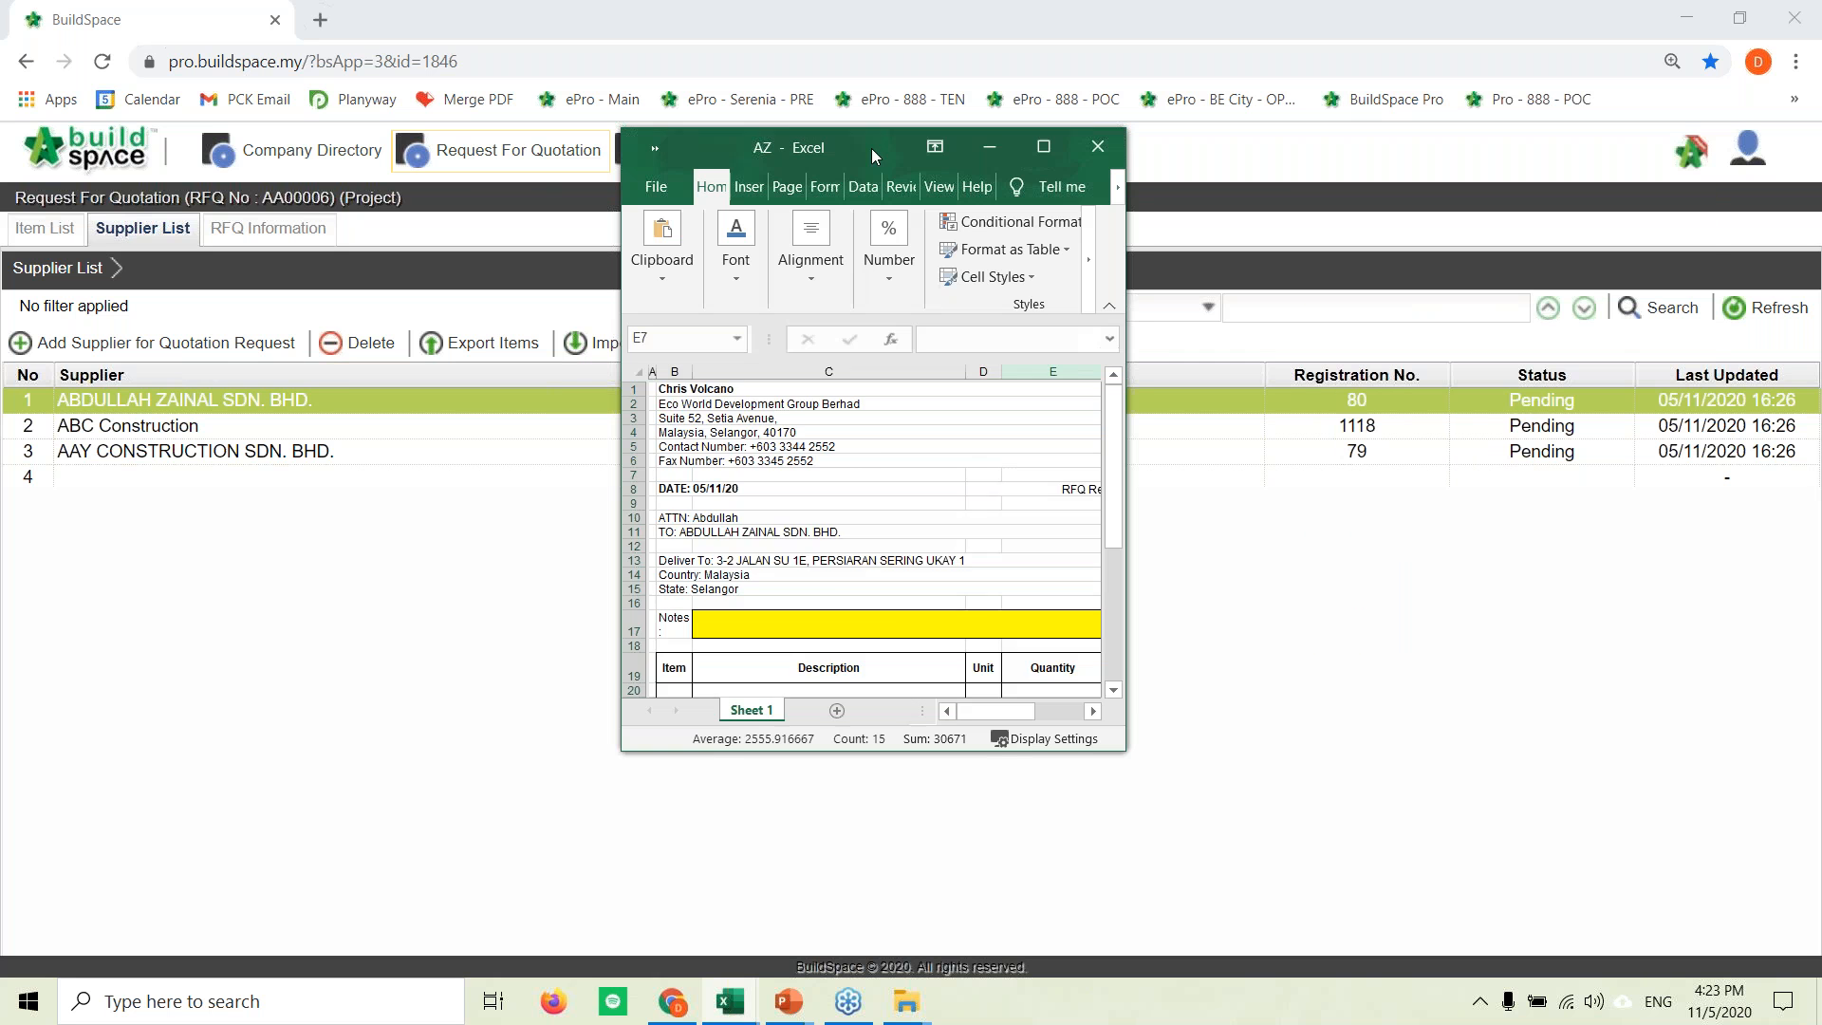
left_click(1048, 148)
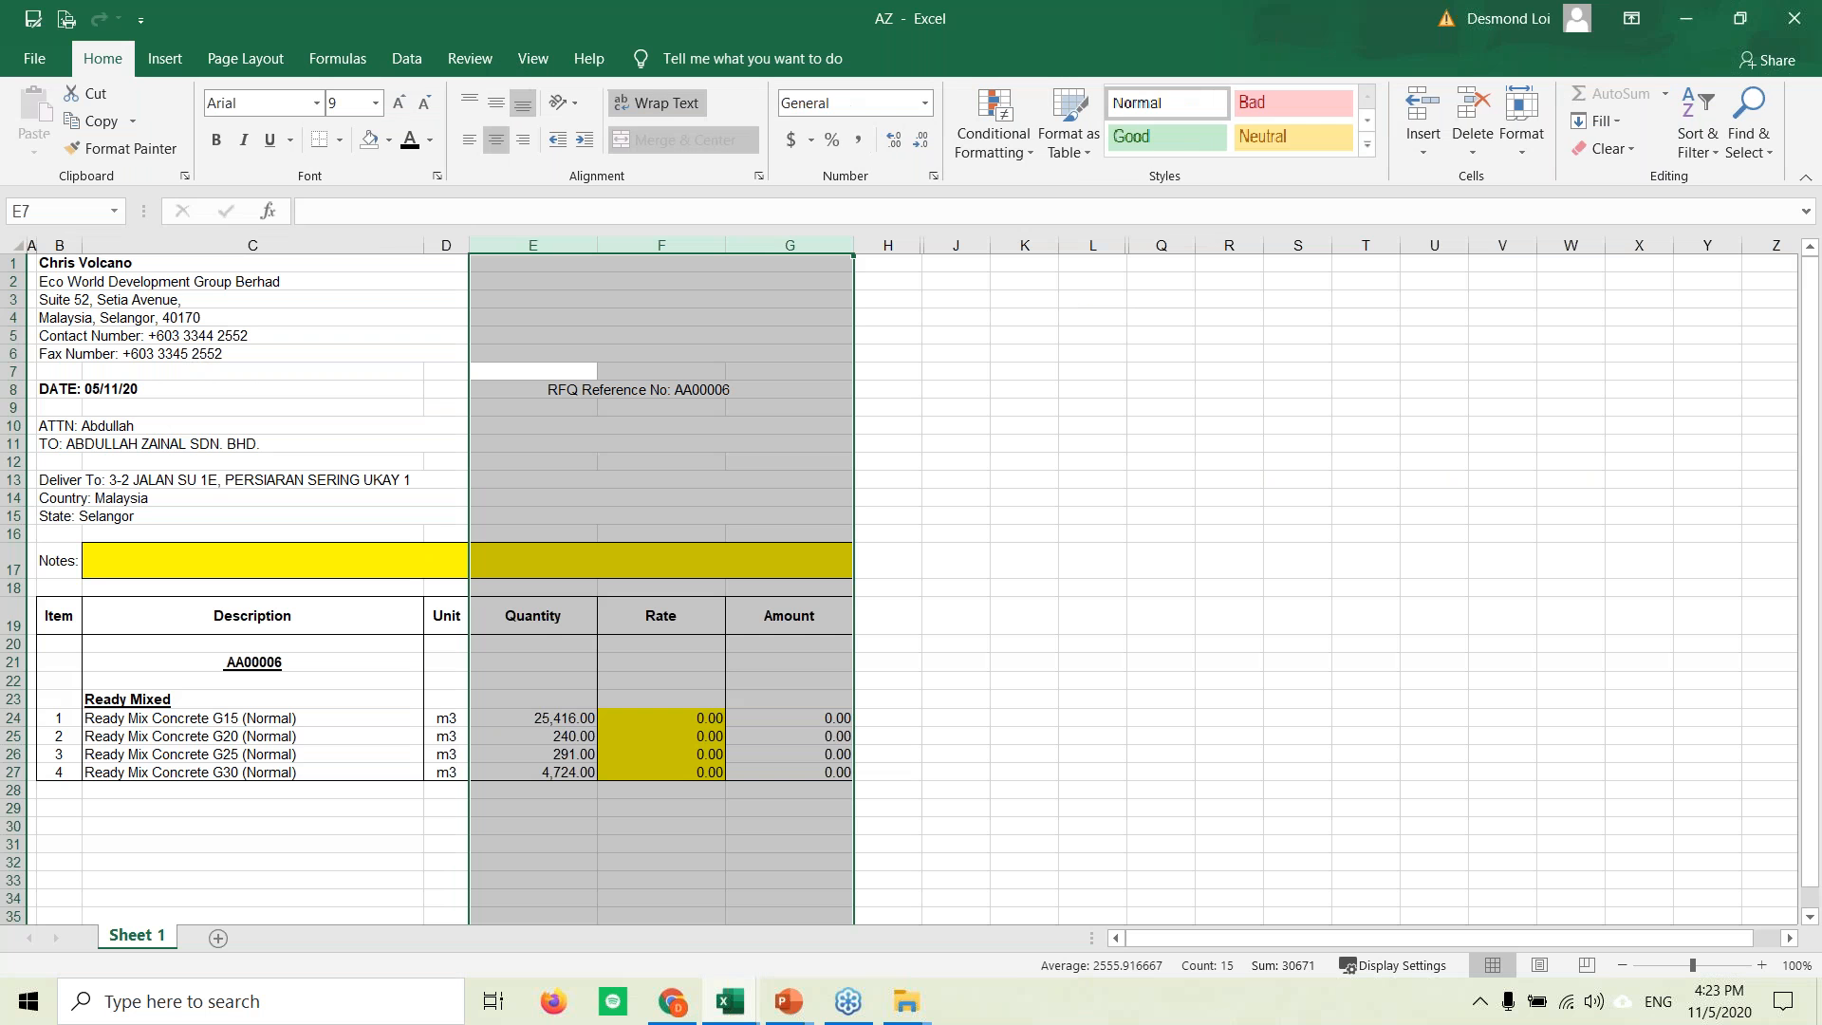
Step: Paste the rates 180, 240, 250 and 260 for concrete G15, G20, G25 and G30 into the AZ workbook and close it
key("ctrl+c")
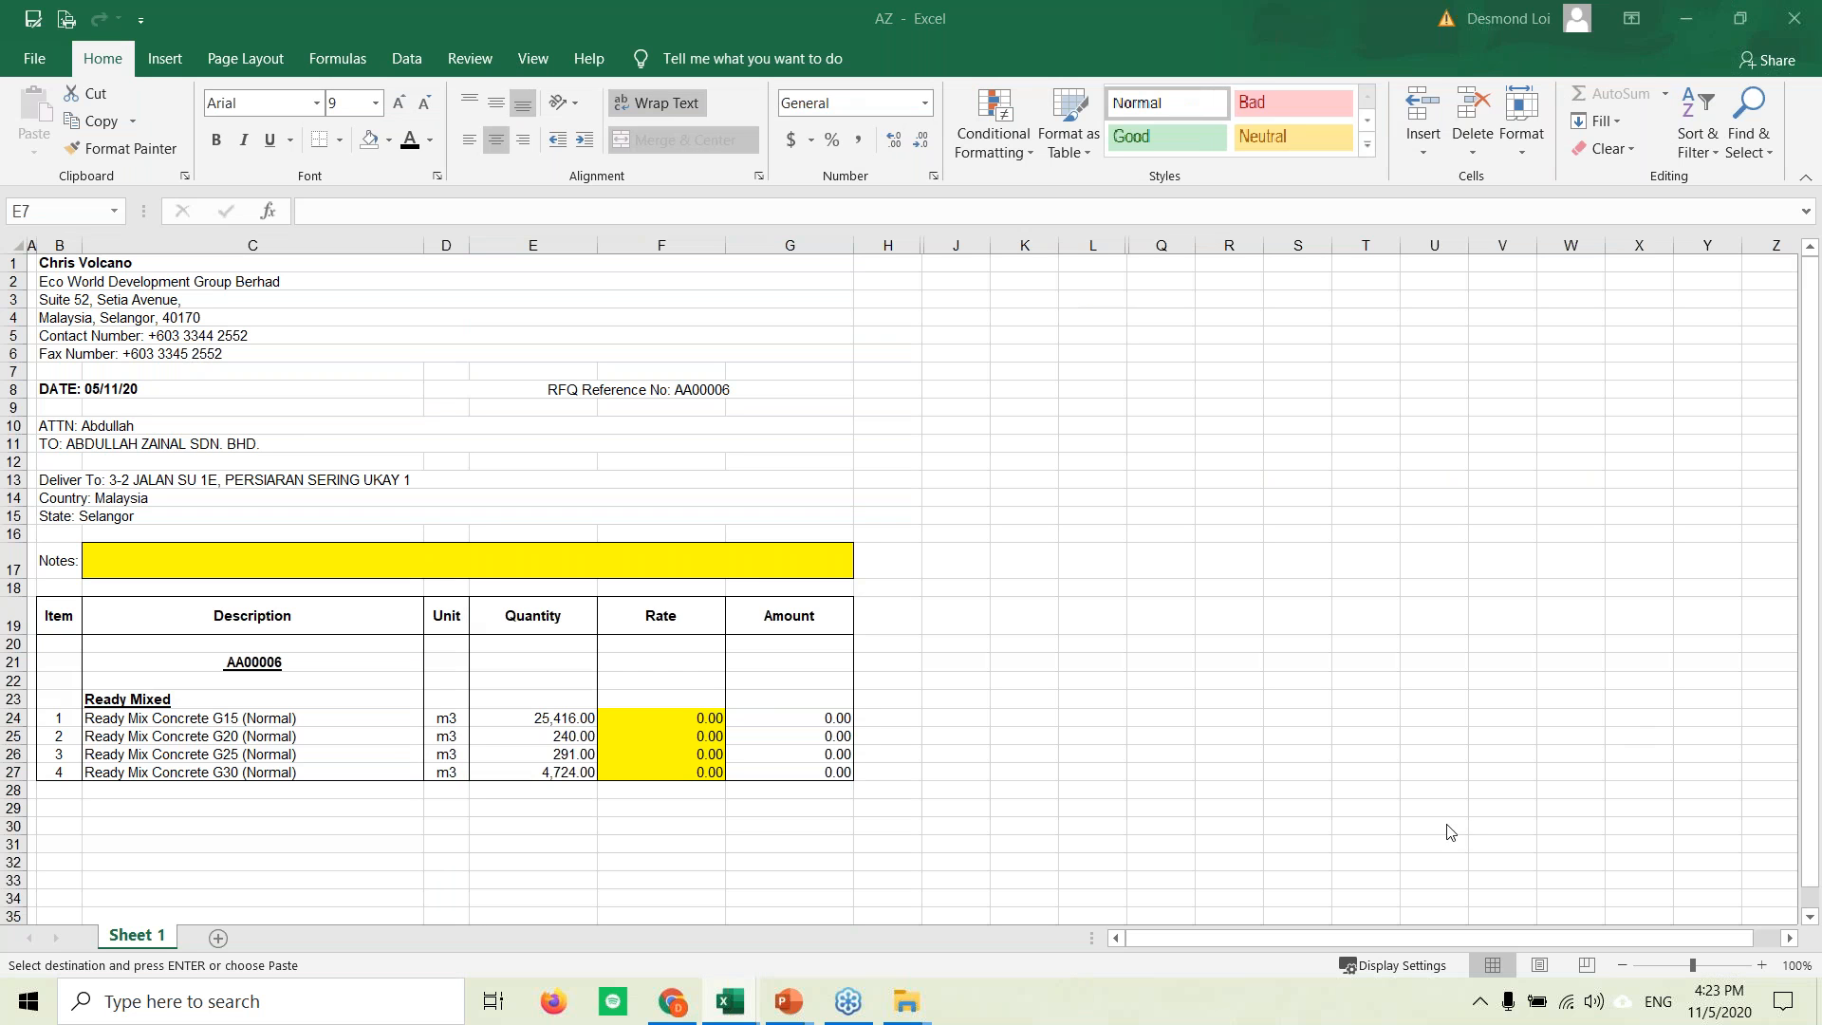
left_click(653, 720)
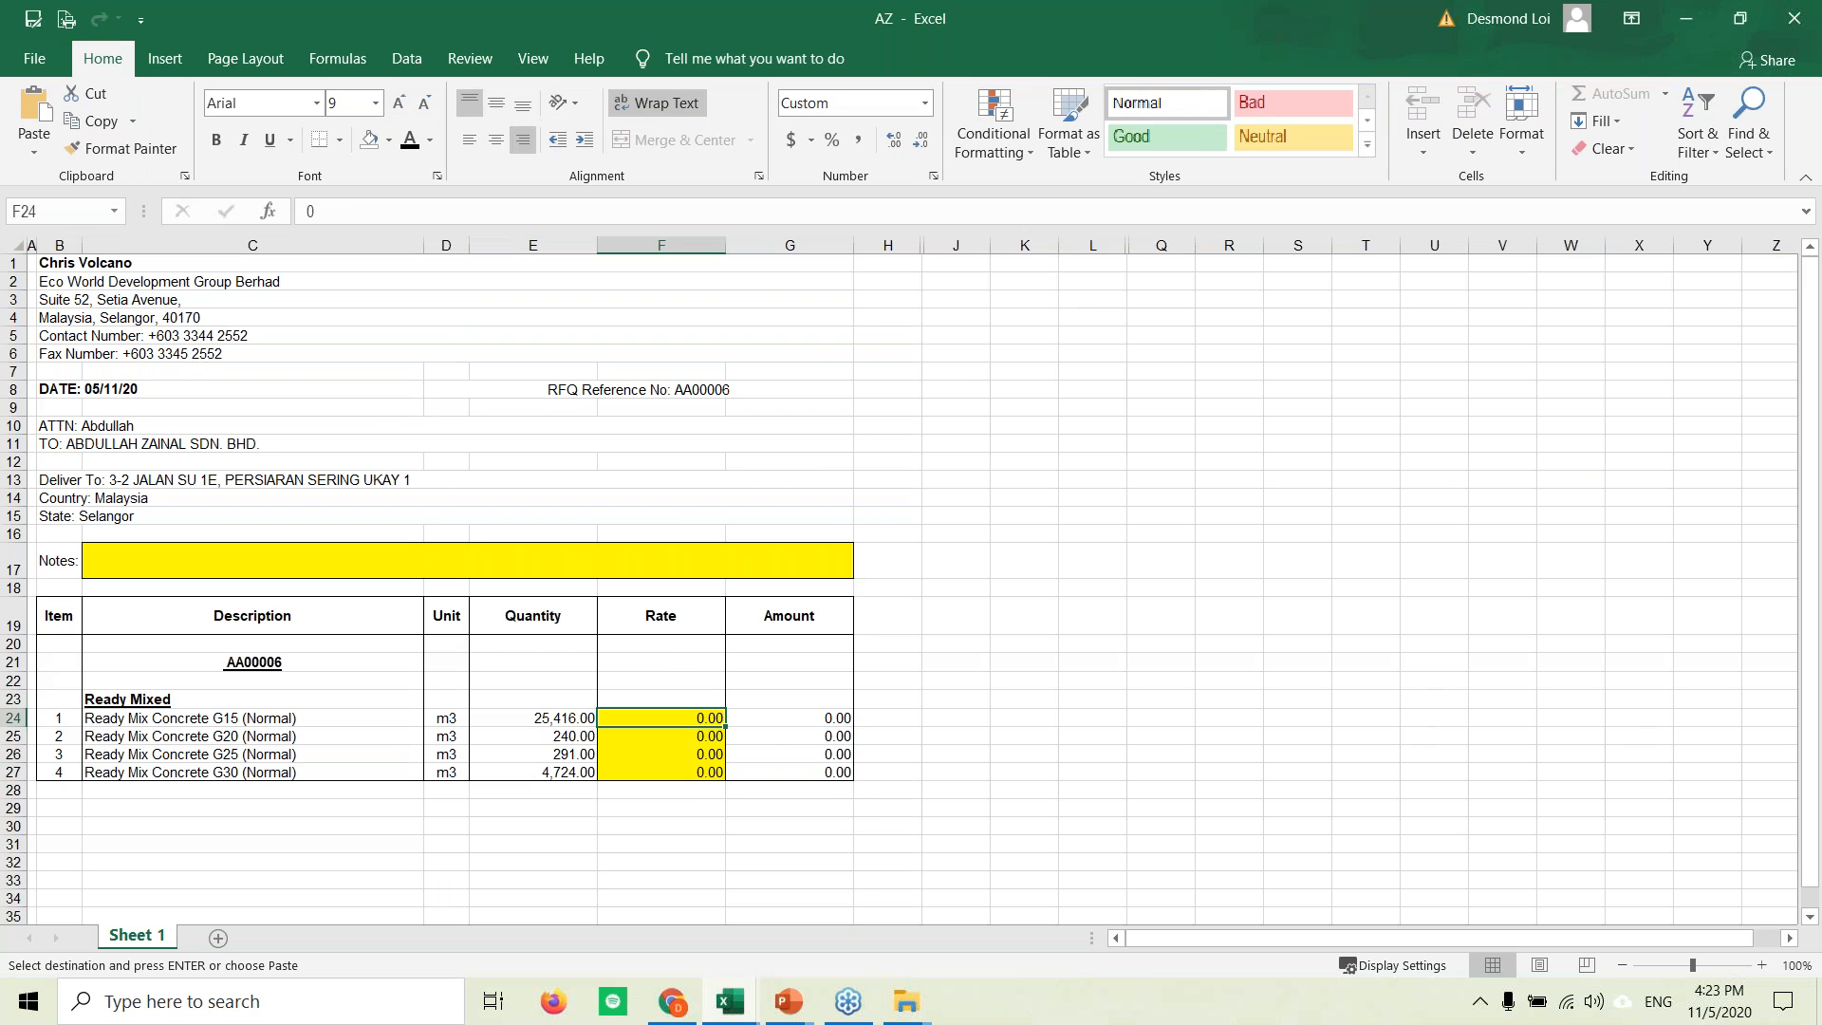
key("ctrl+v")
key("Escape")
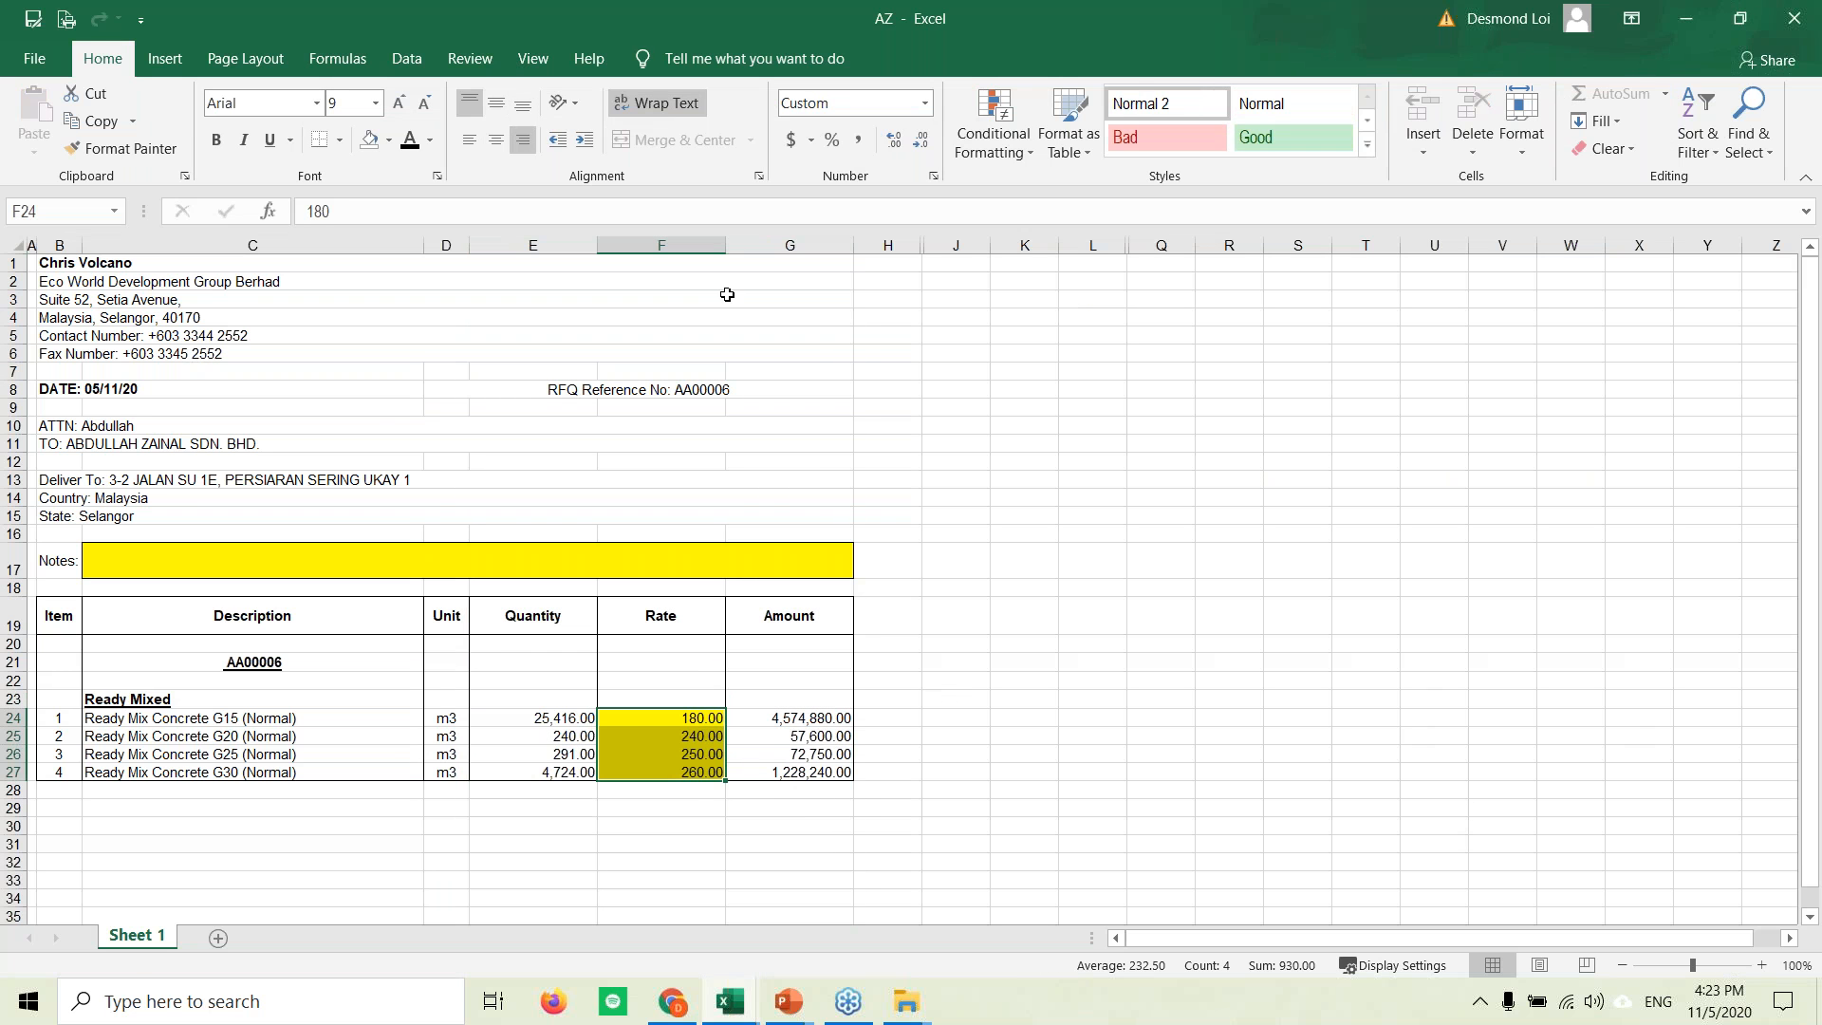
left_click(1771, 28)
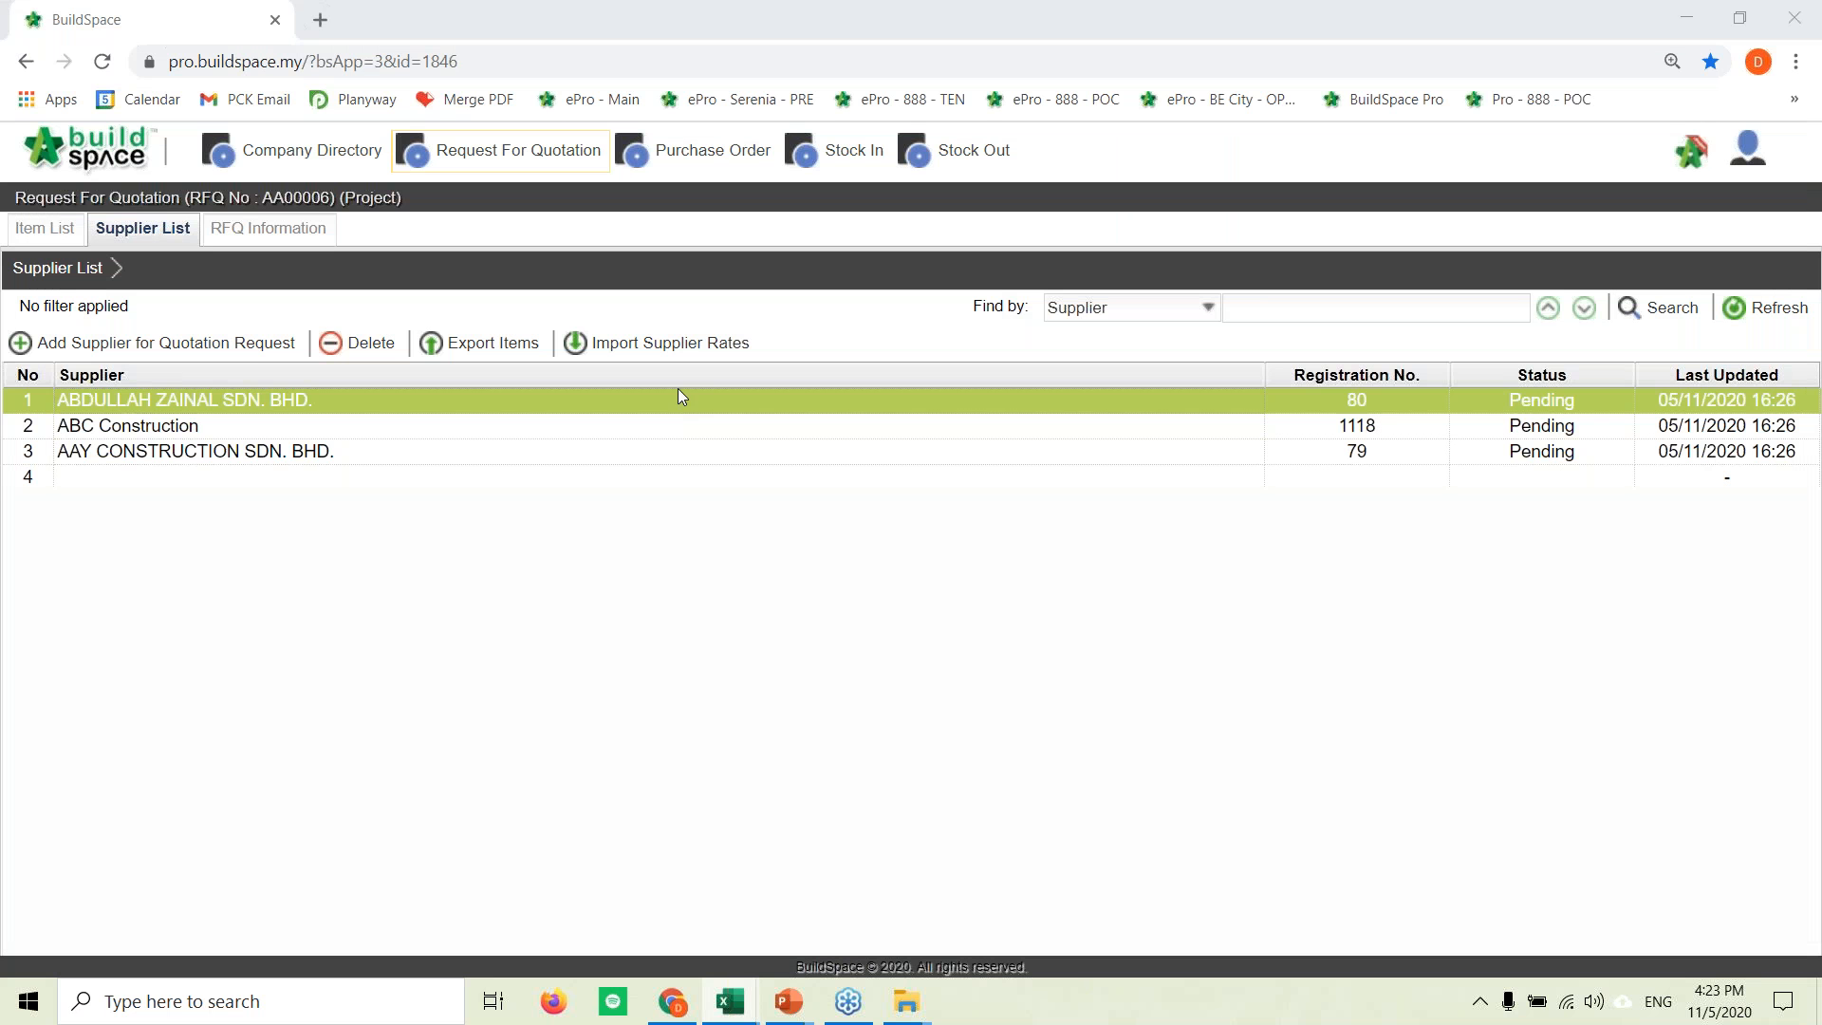
Step: Import the supplier rates for ABDULLAH ZAINAL SDN. BHD. from the AZ file into the request for quotation
left_click(674, 348)
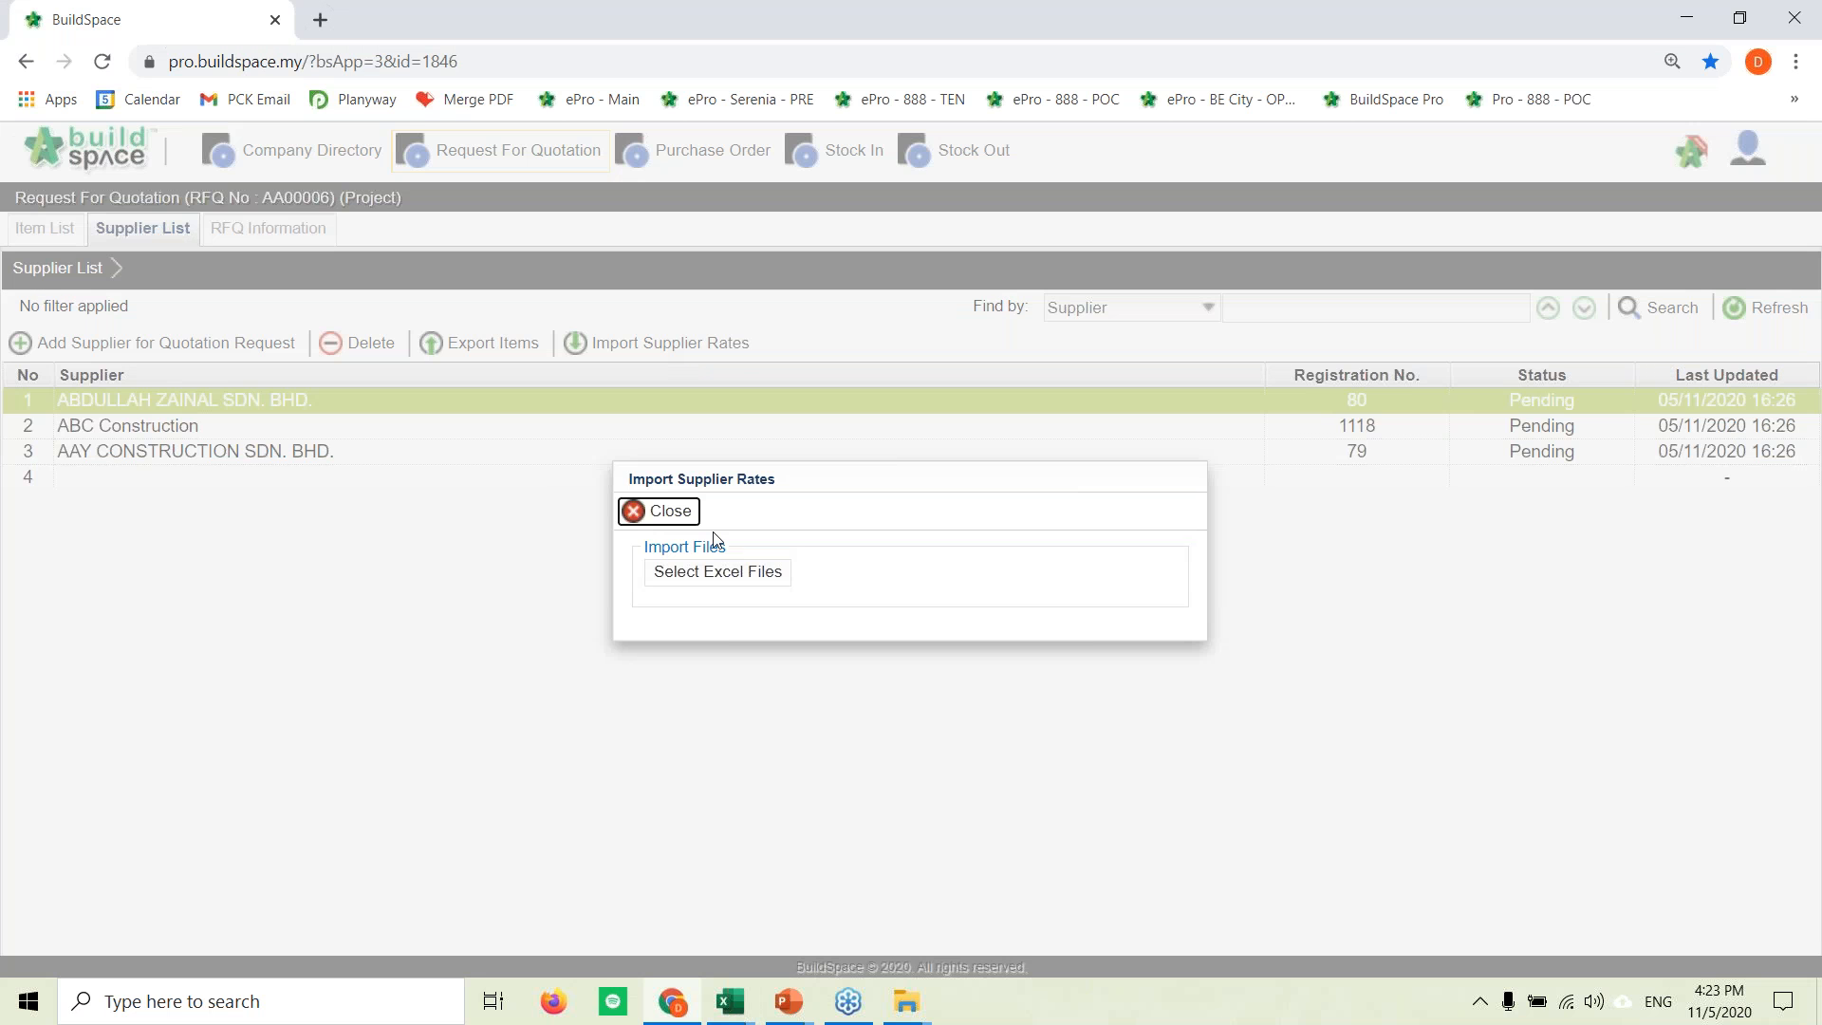
left_click(700, 575)
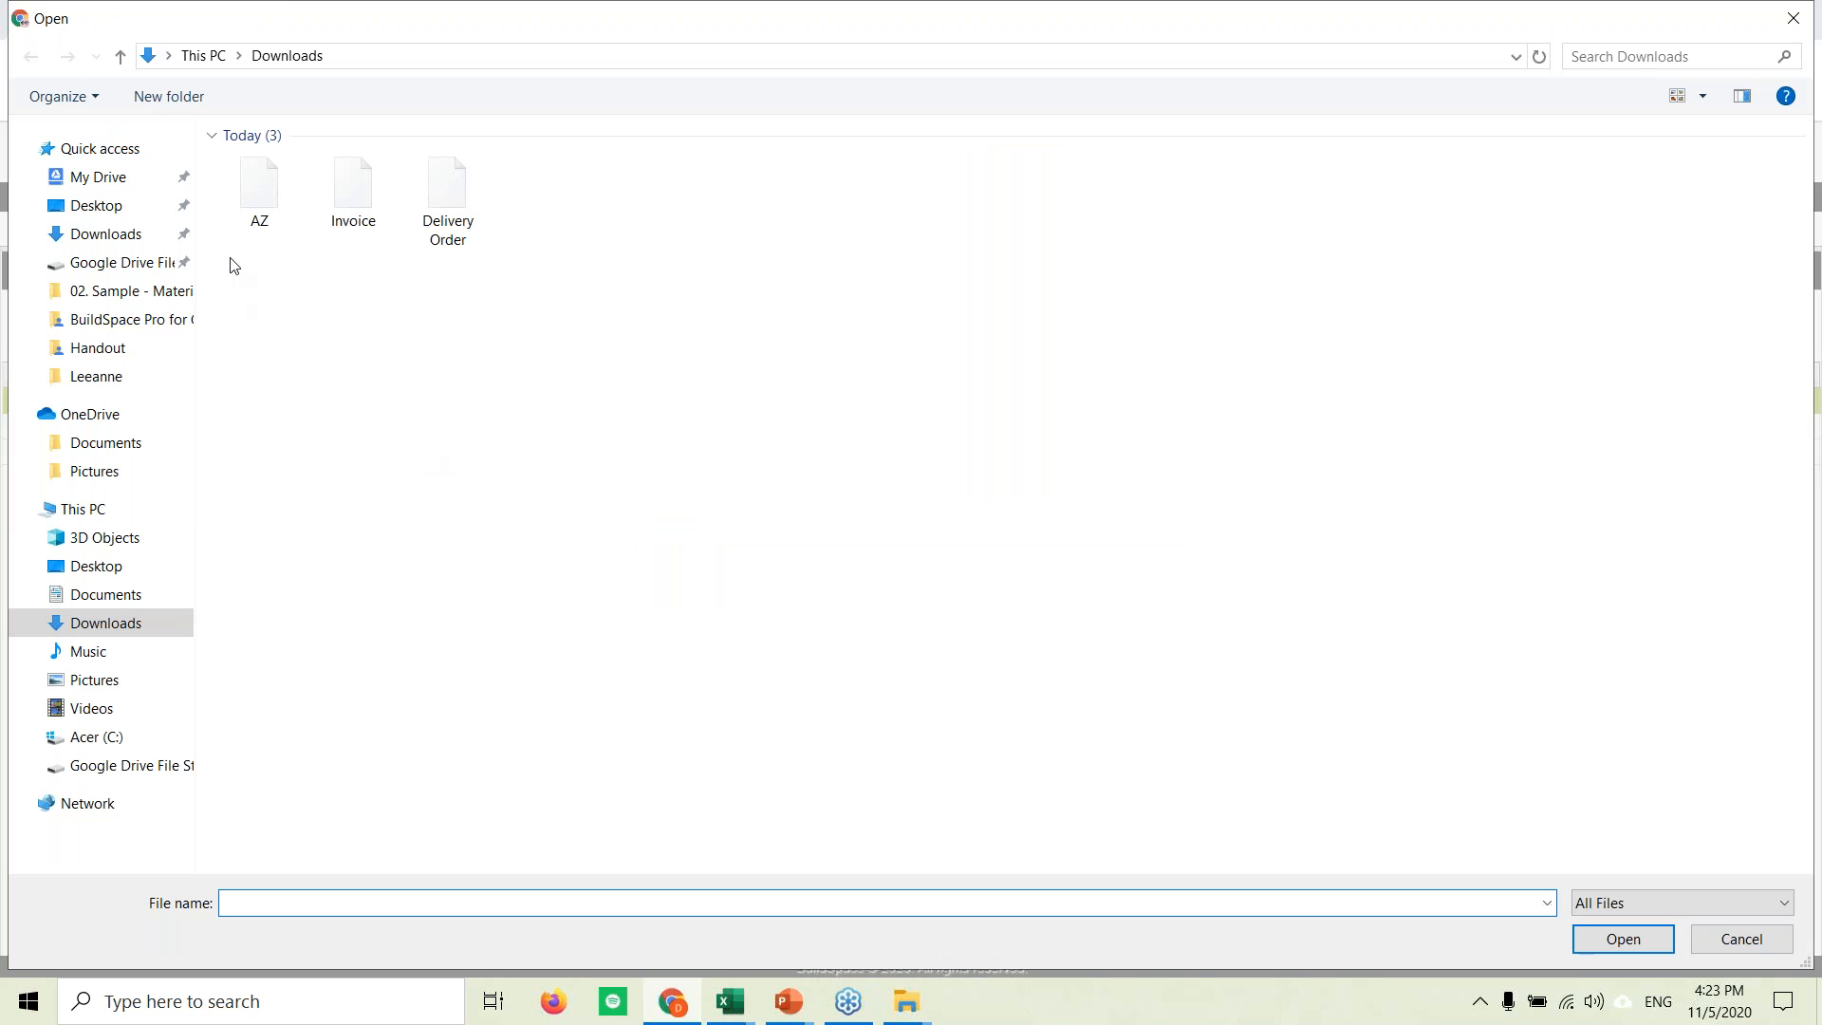
left_click(261, 214)
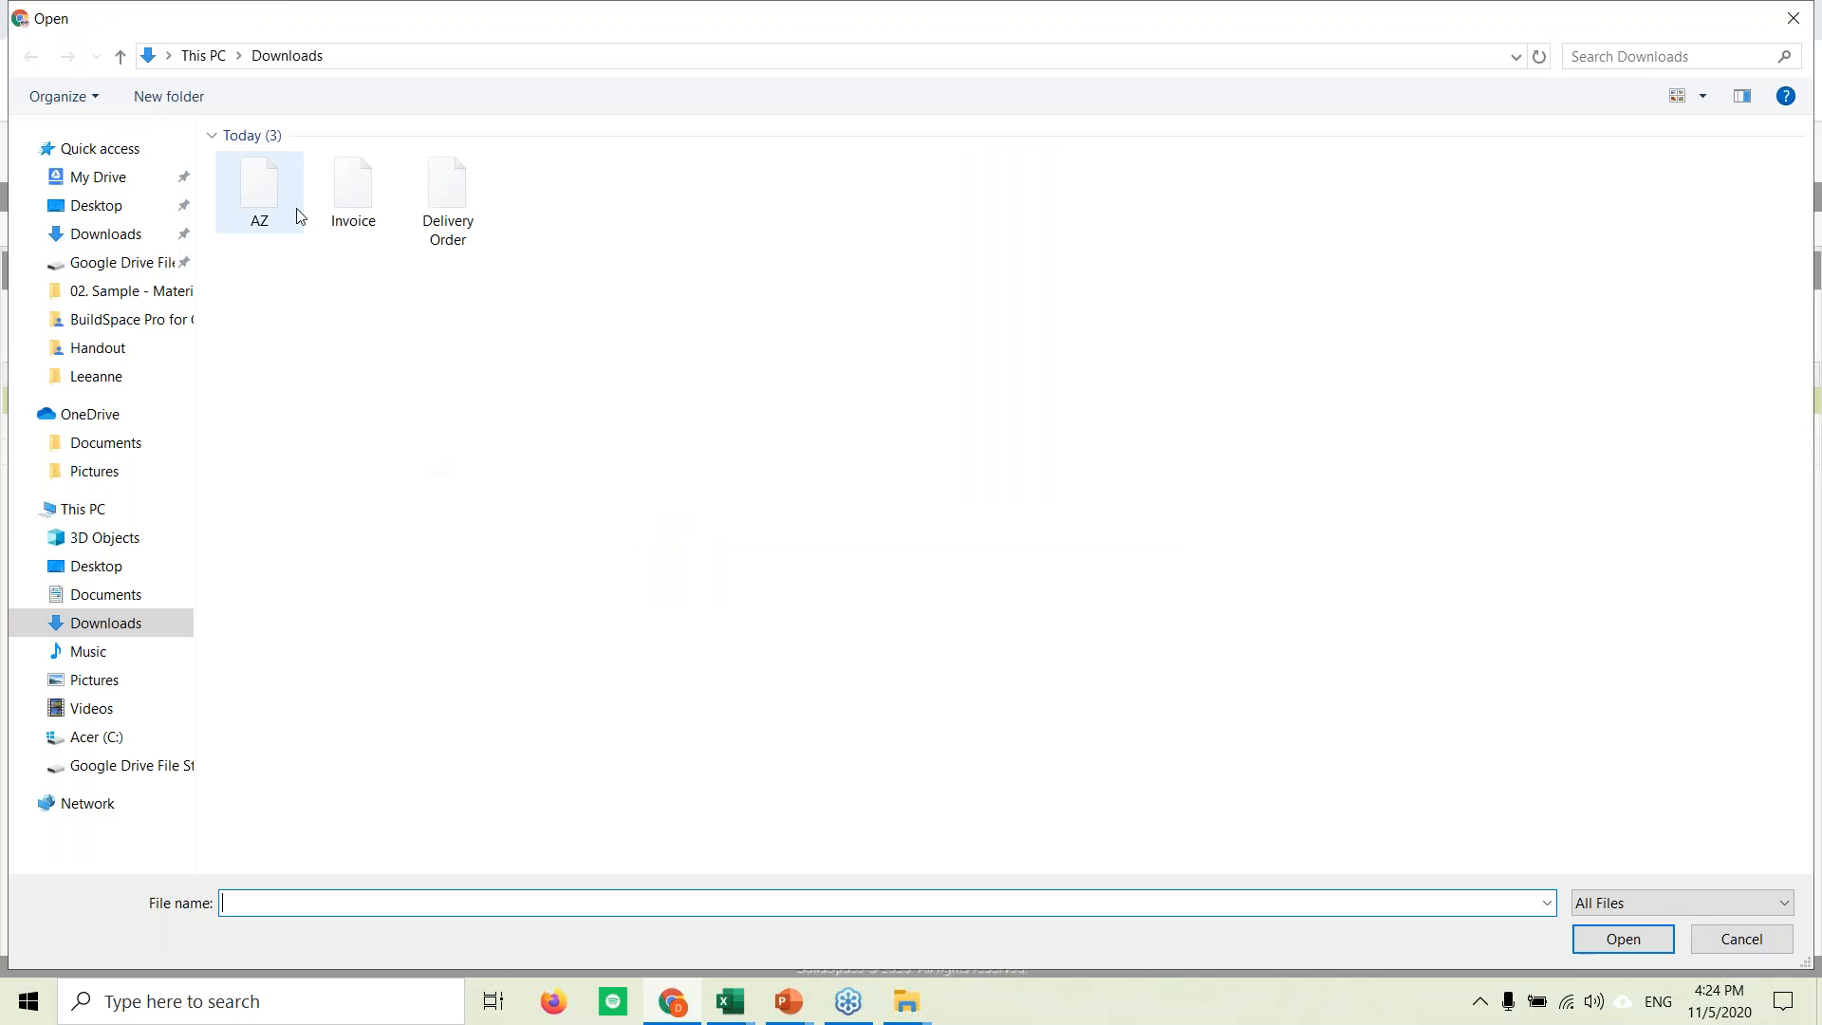
left_click(1638, 942)
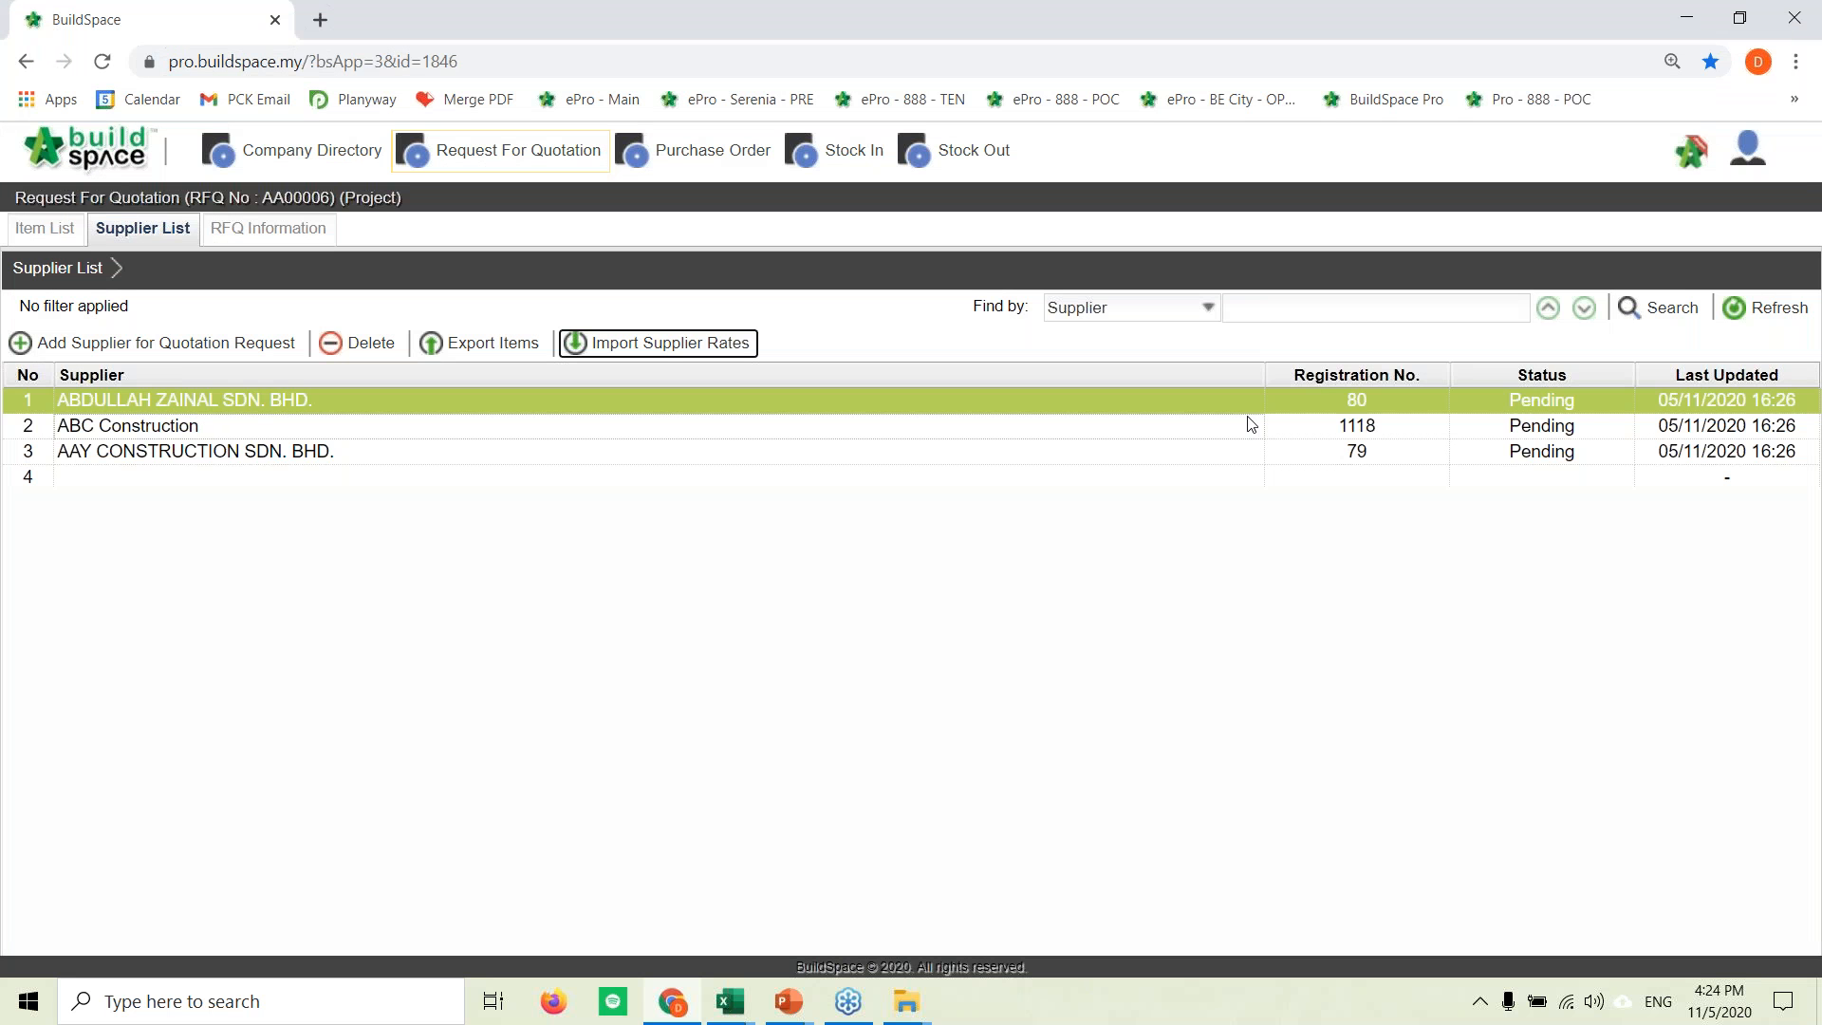
Step: Open the quoted rates of ABDULLAH ZAINAL SDN. BHD. and set the current supplier status to Closed
double_click(523, 401)
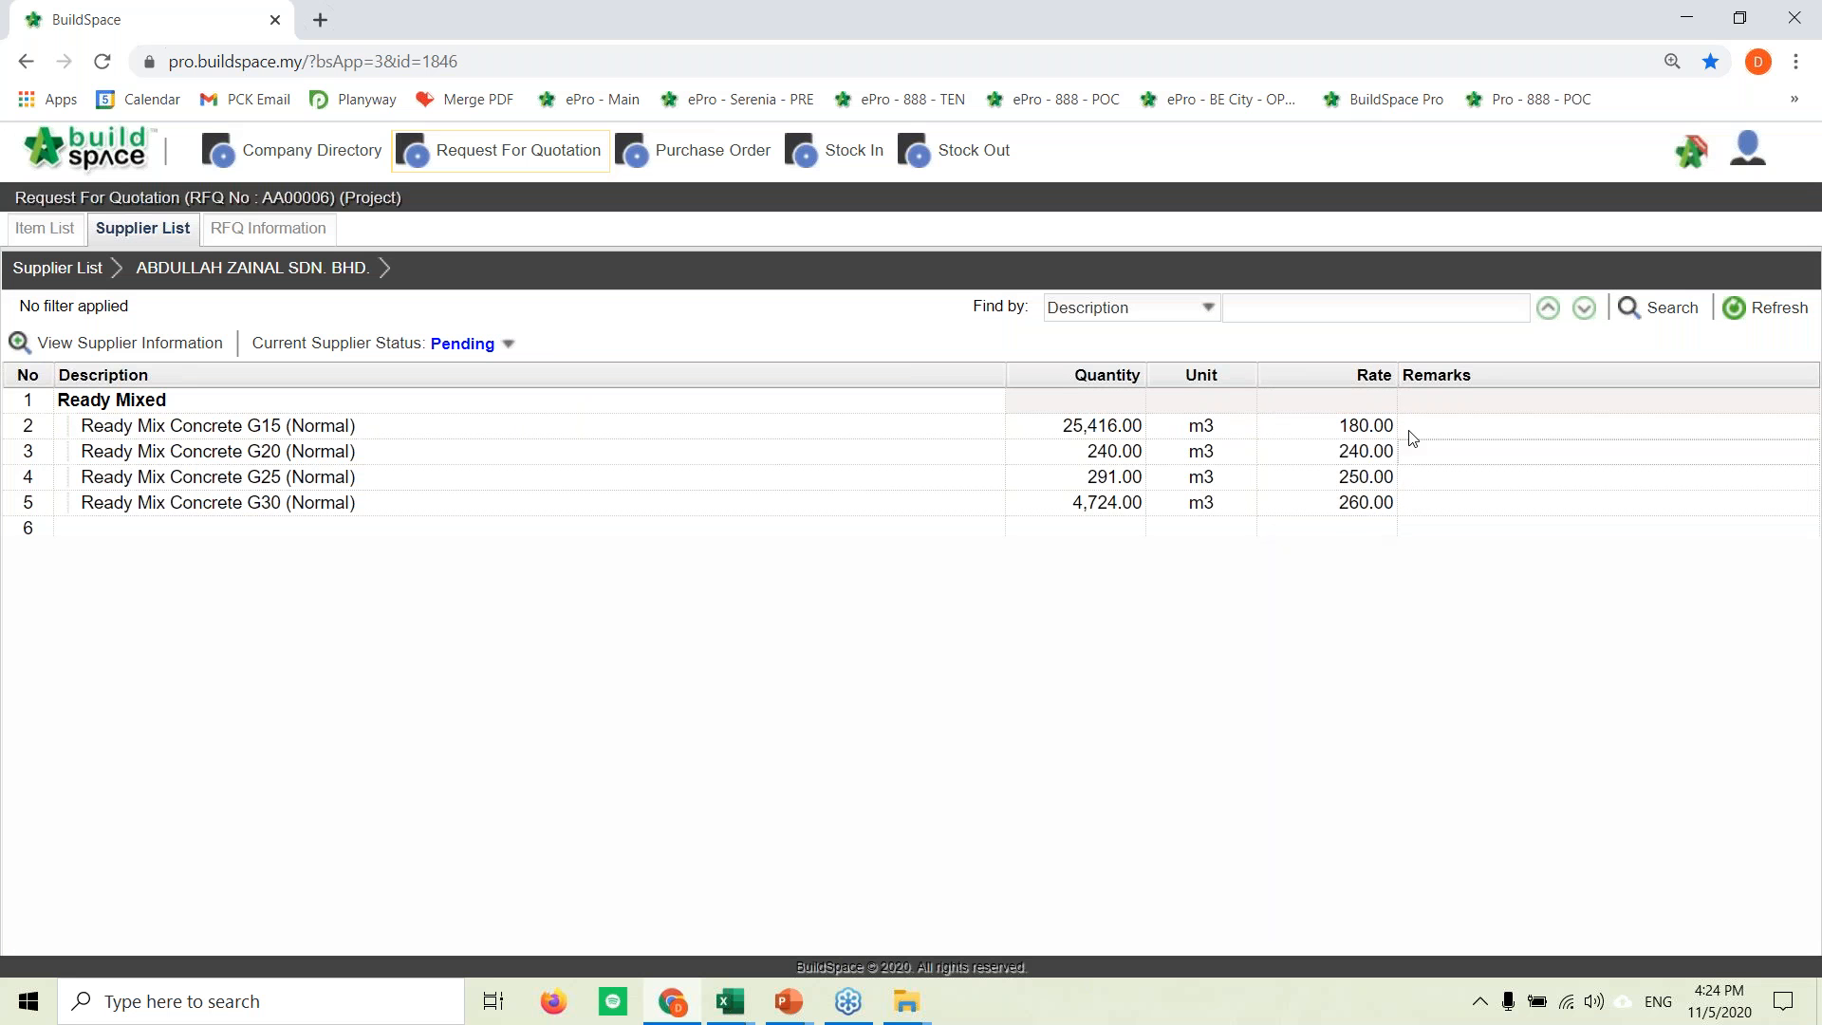
left_click(508, 349)
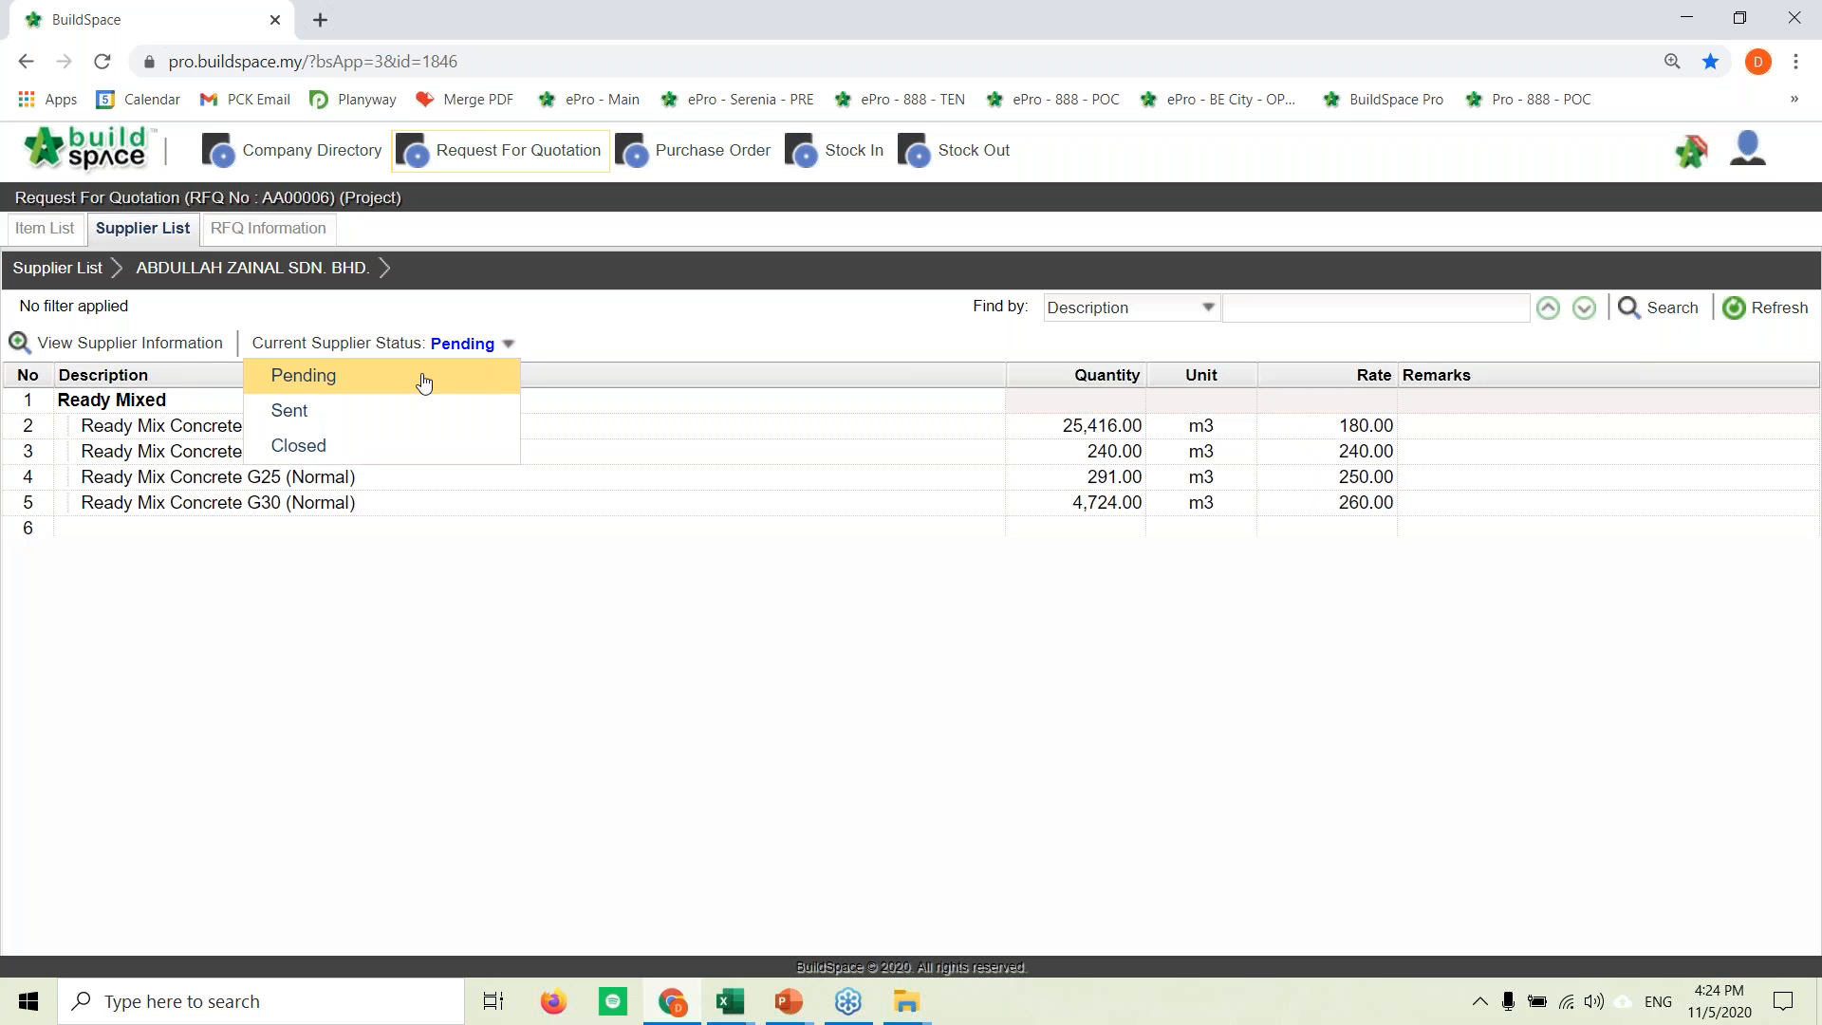
left_click(359, 444)
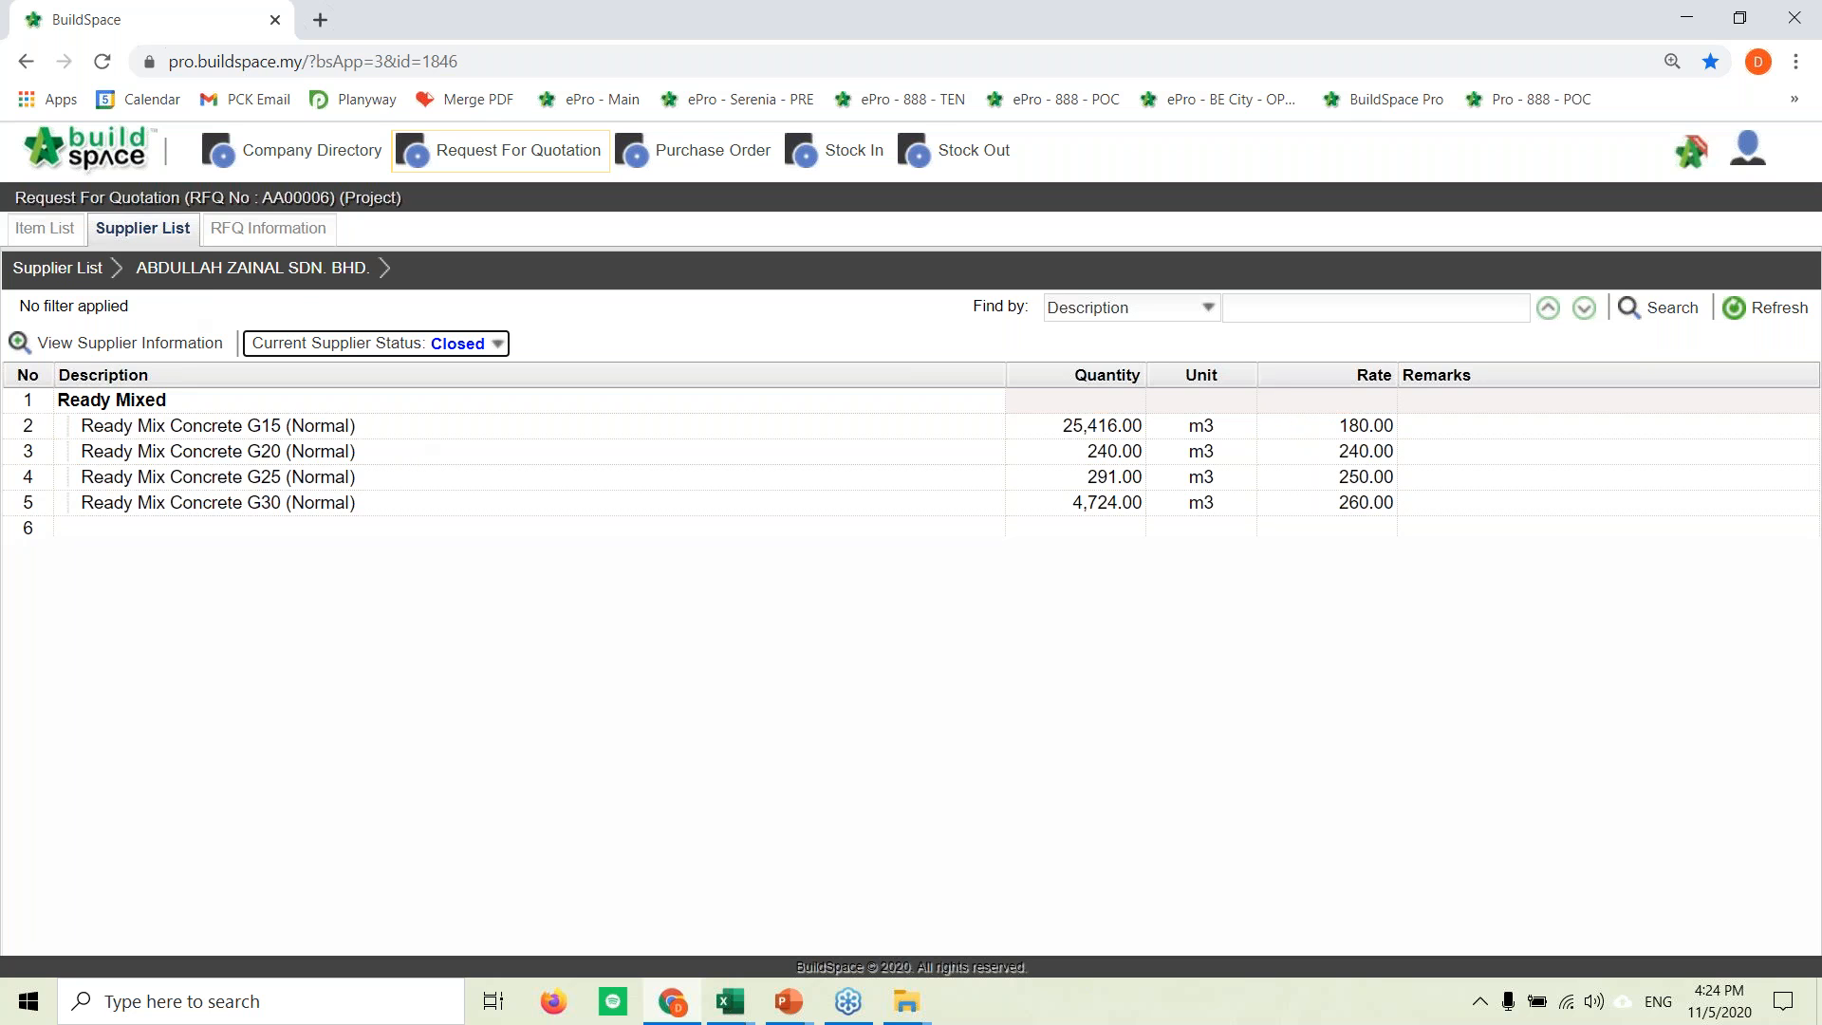
Step: Set the overall status in the RFQ information to Closed
left_click(268, 229)
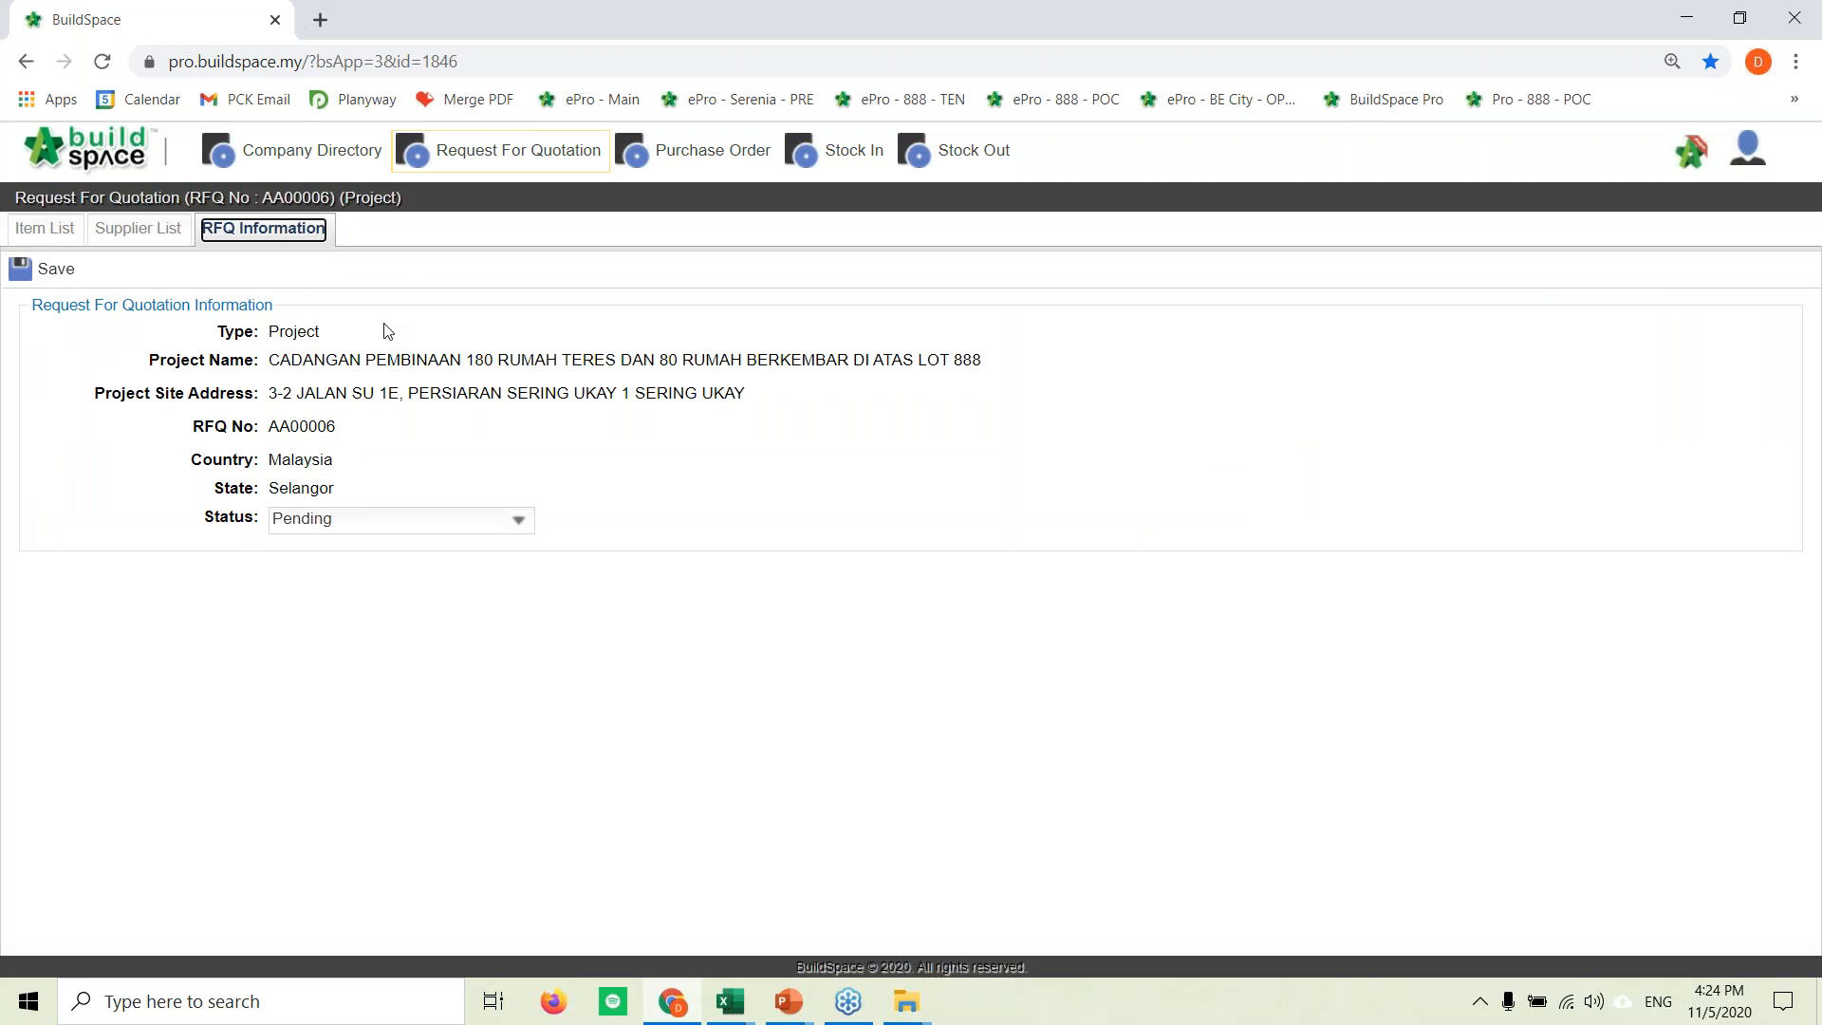
left_click(519, 522)
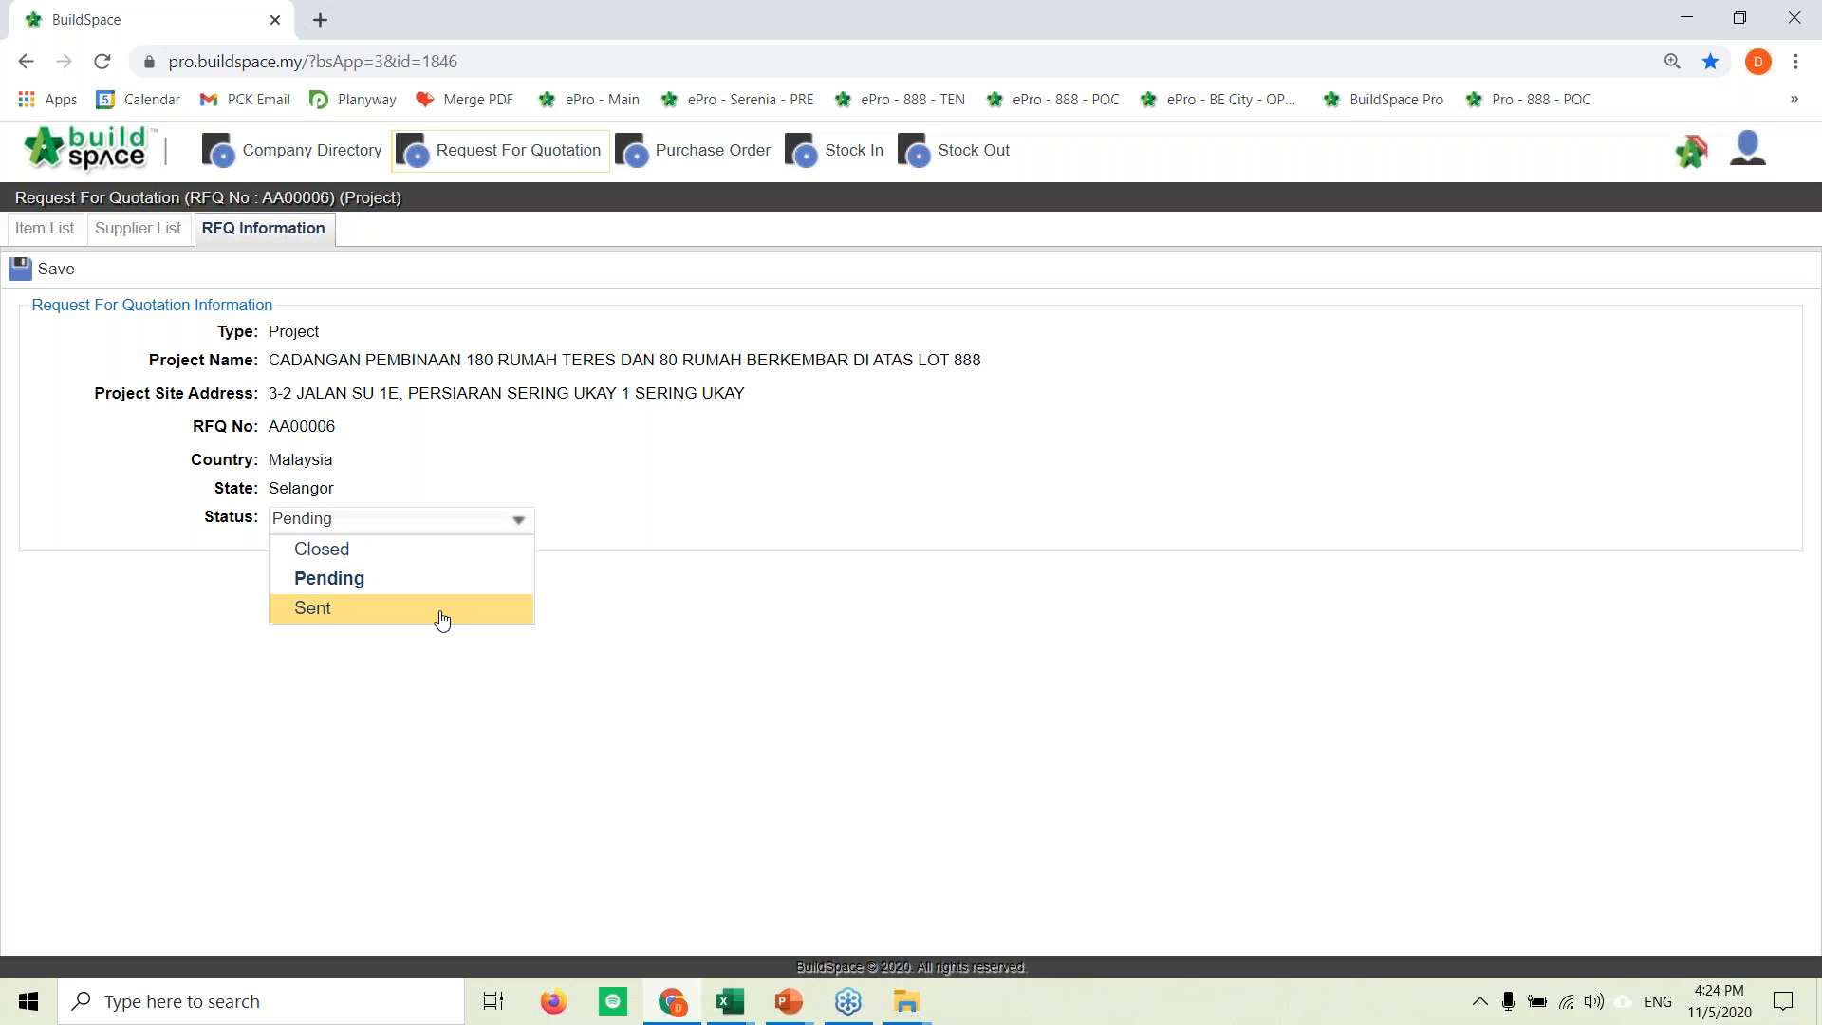
left_click(440, 552)
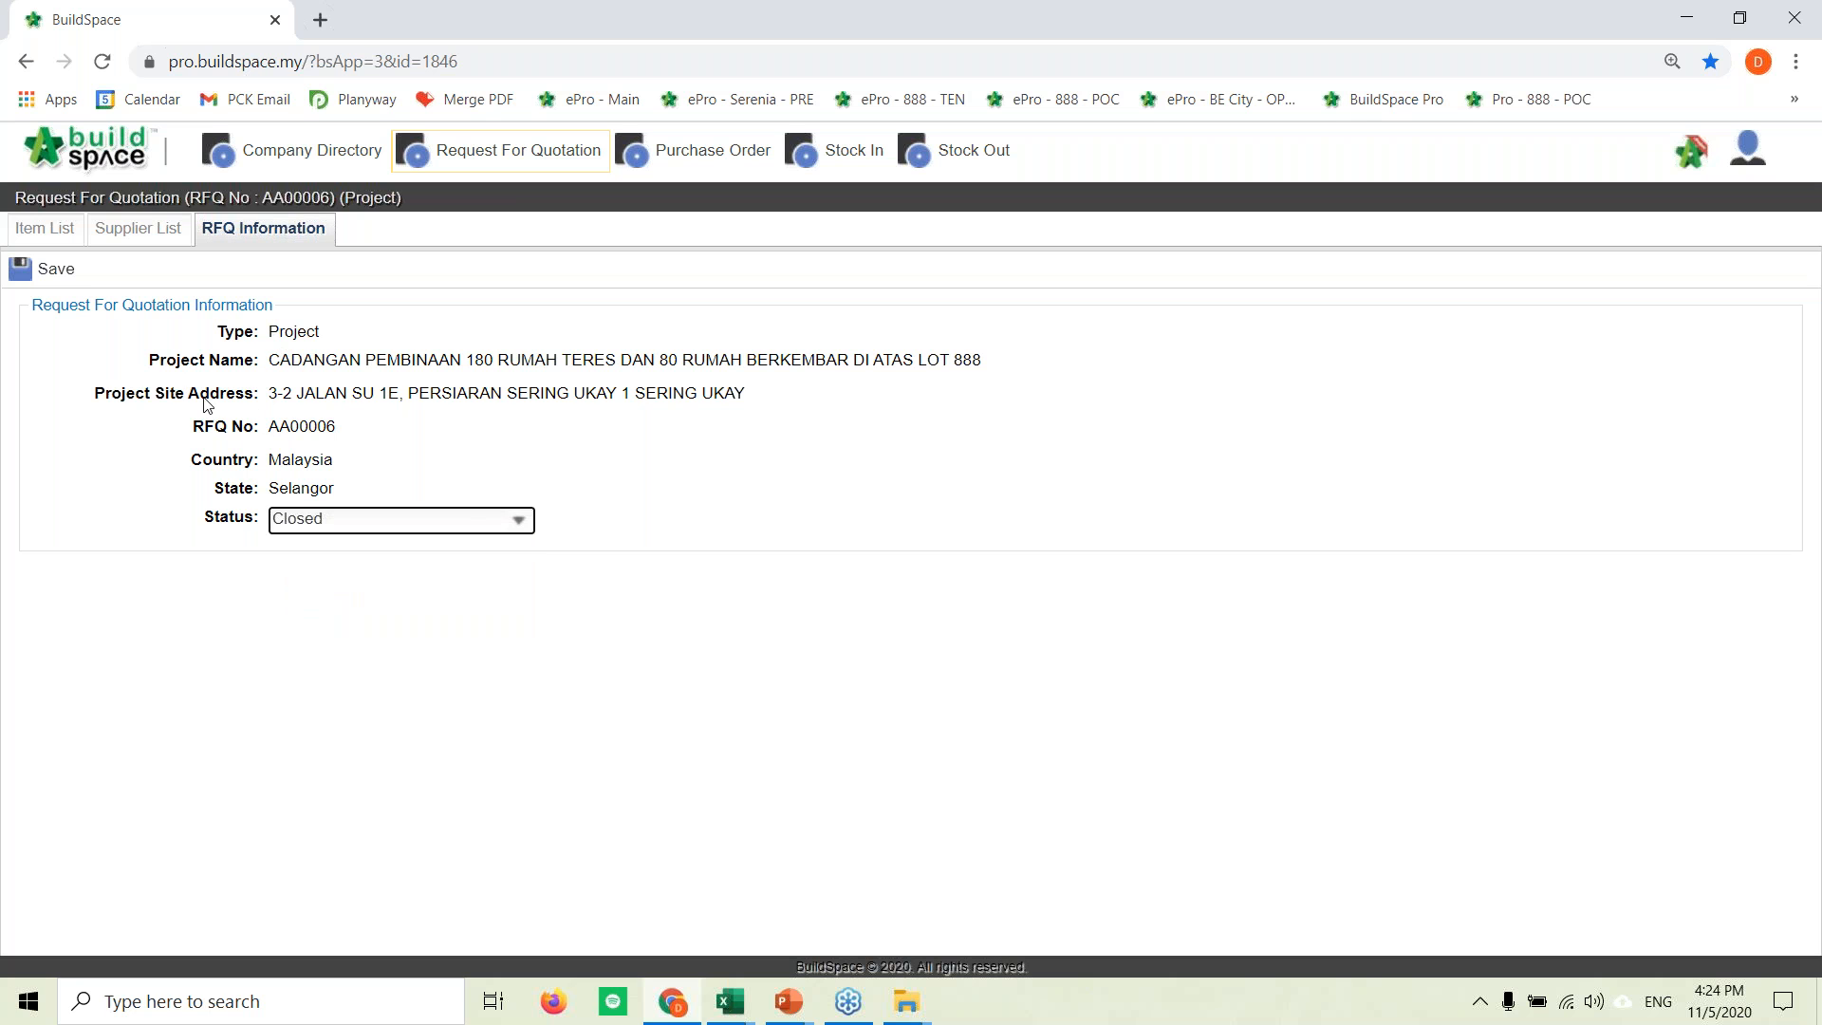
Step: Open the supplier rates of Ready Mix Concrete G30 (Normal) under the Ready-mix concrete trade in the material resources library
left_click(81, 155)
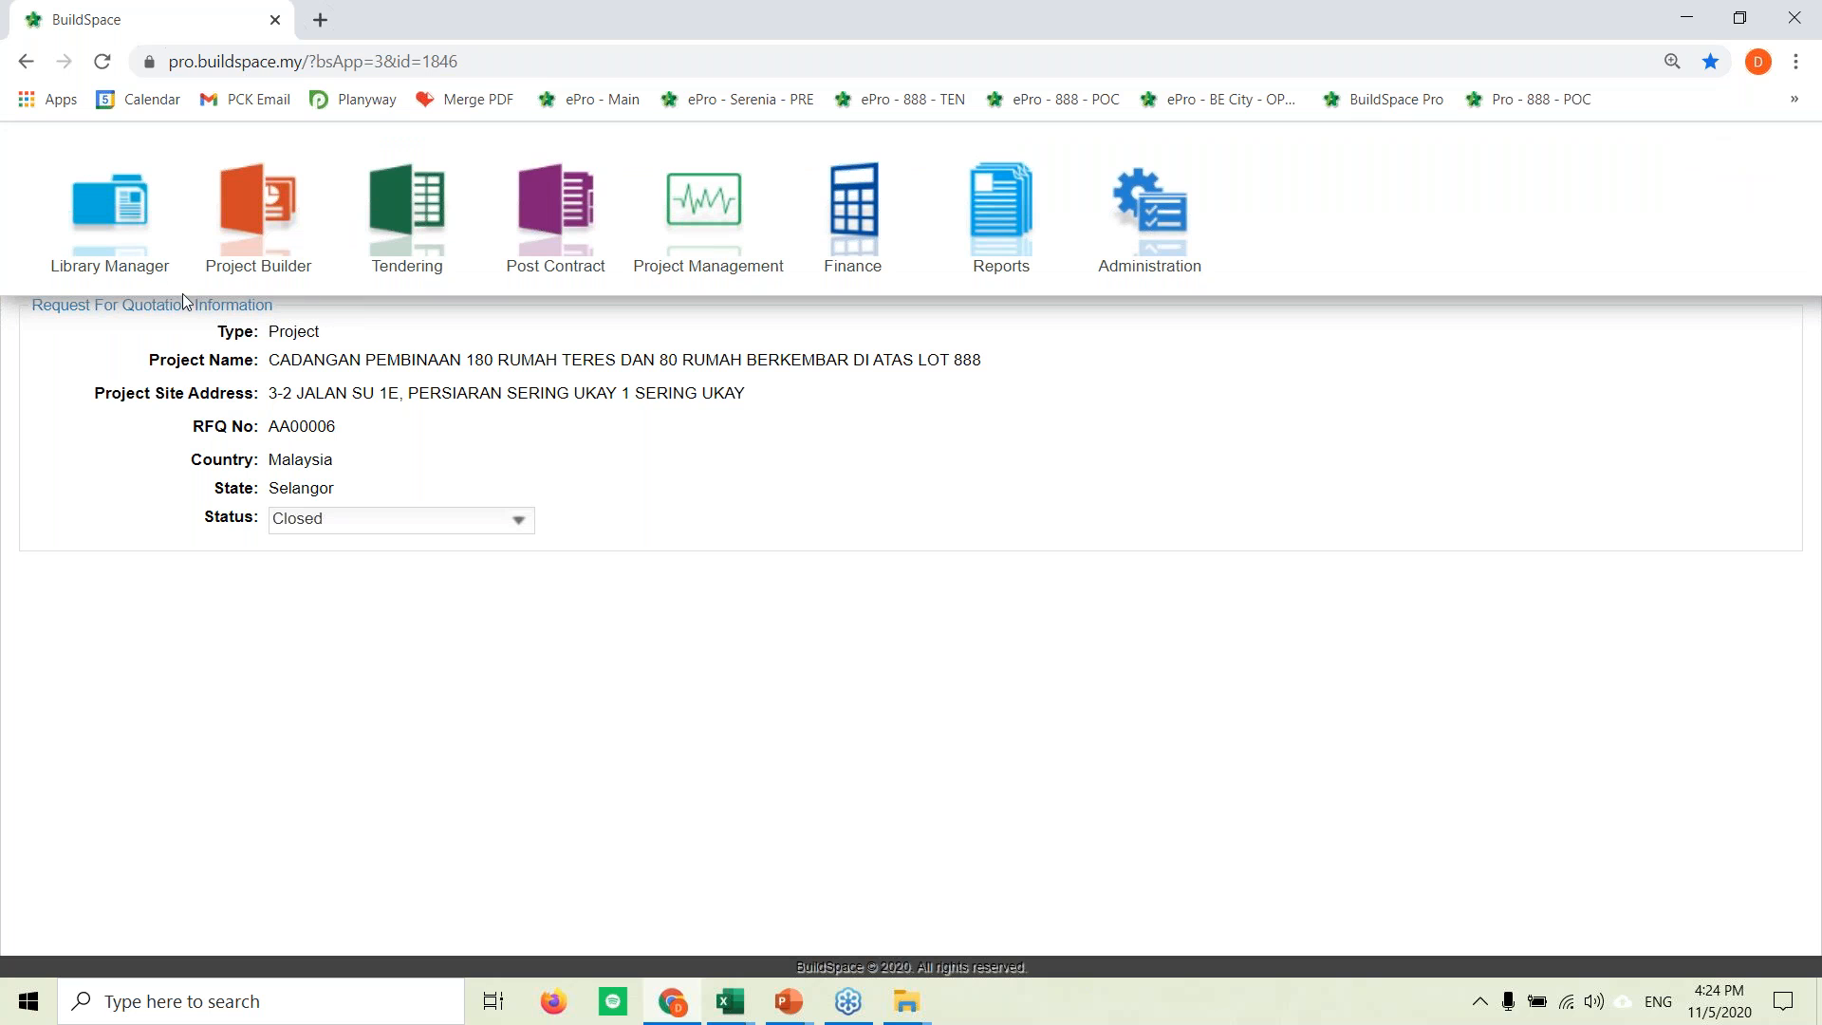
left_click(101, 209)
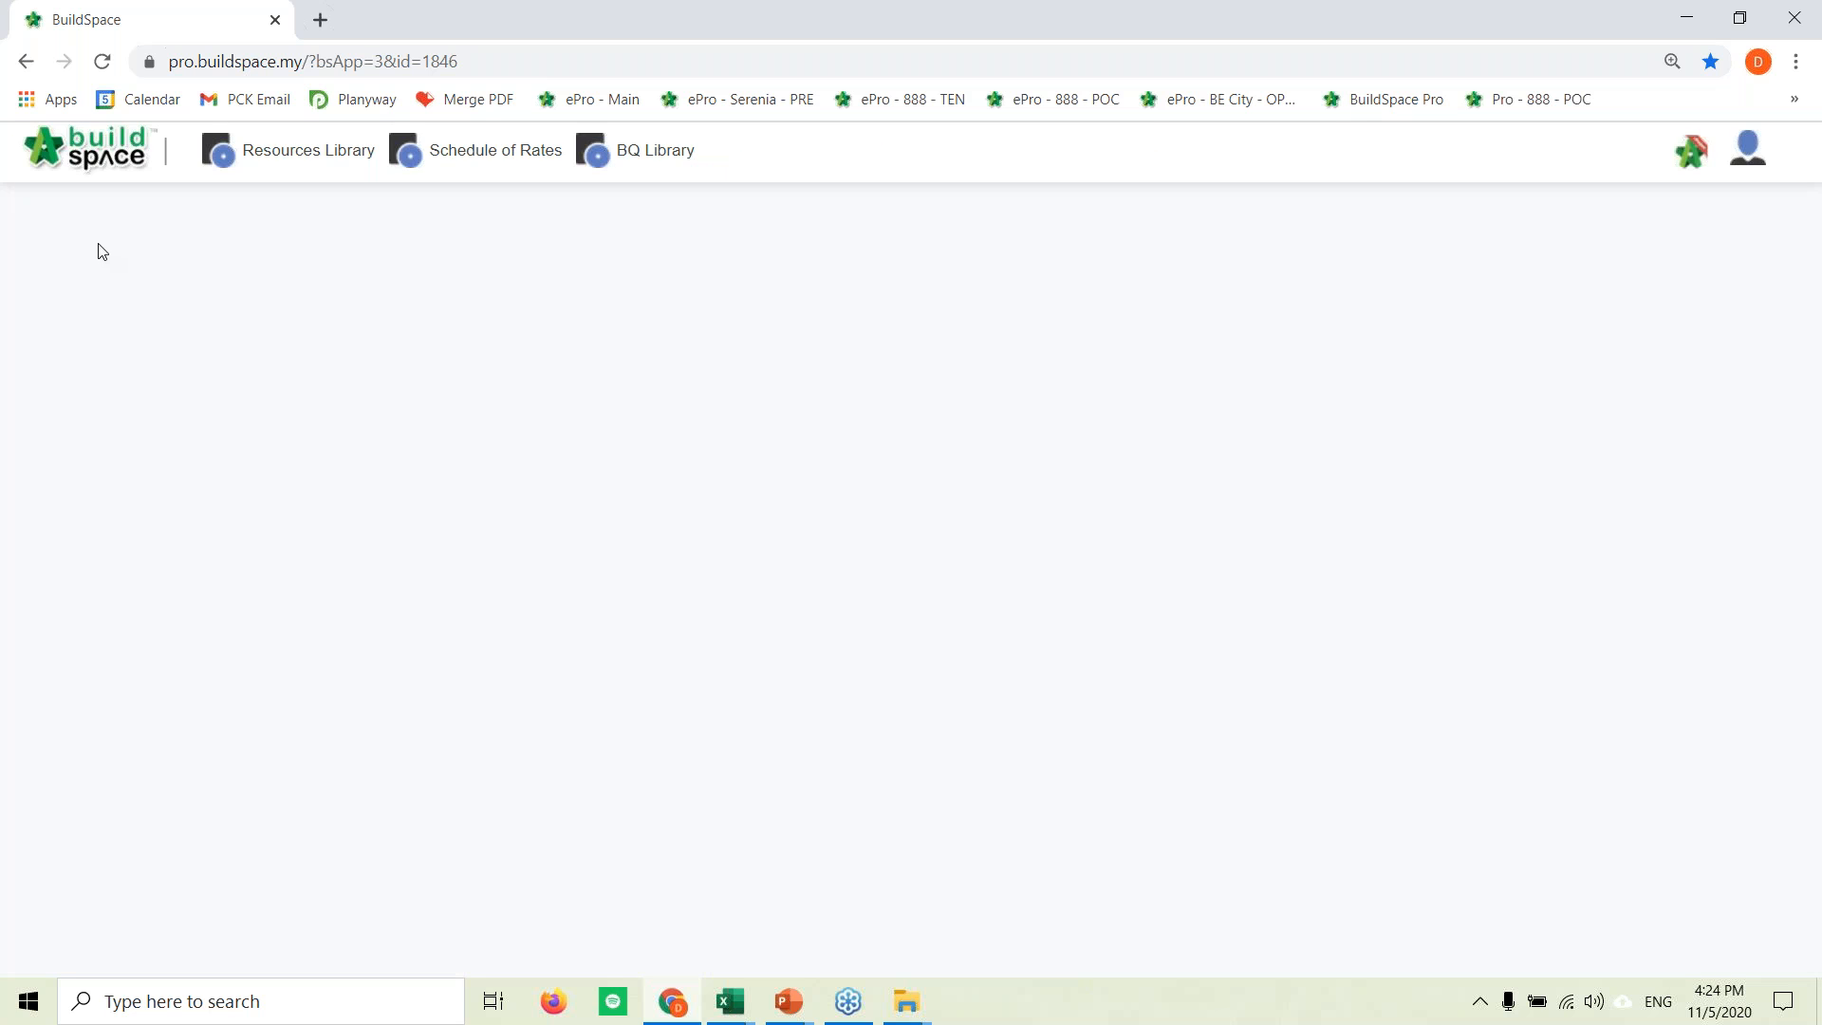
left_click(252, 160)
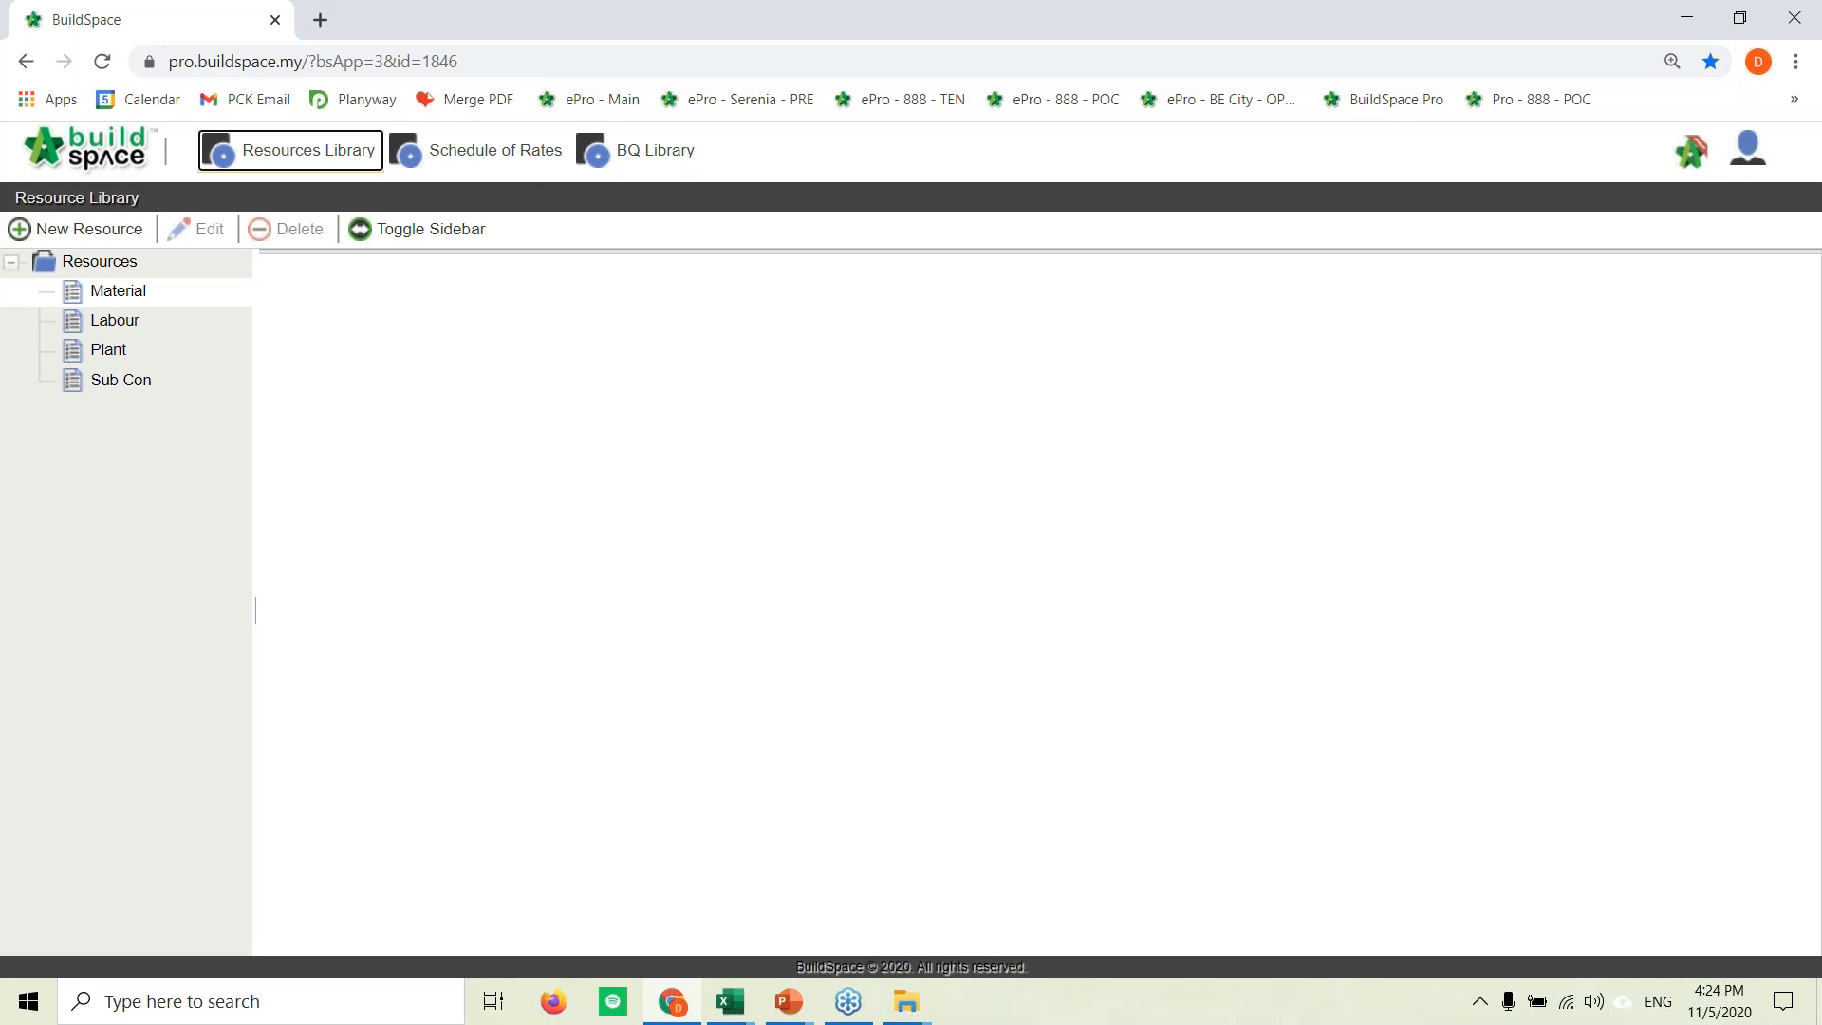
left_click(117, 291)
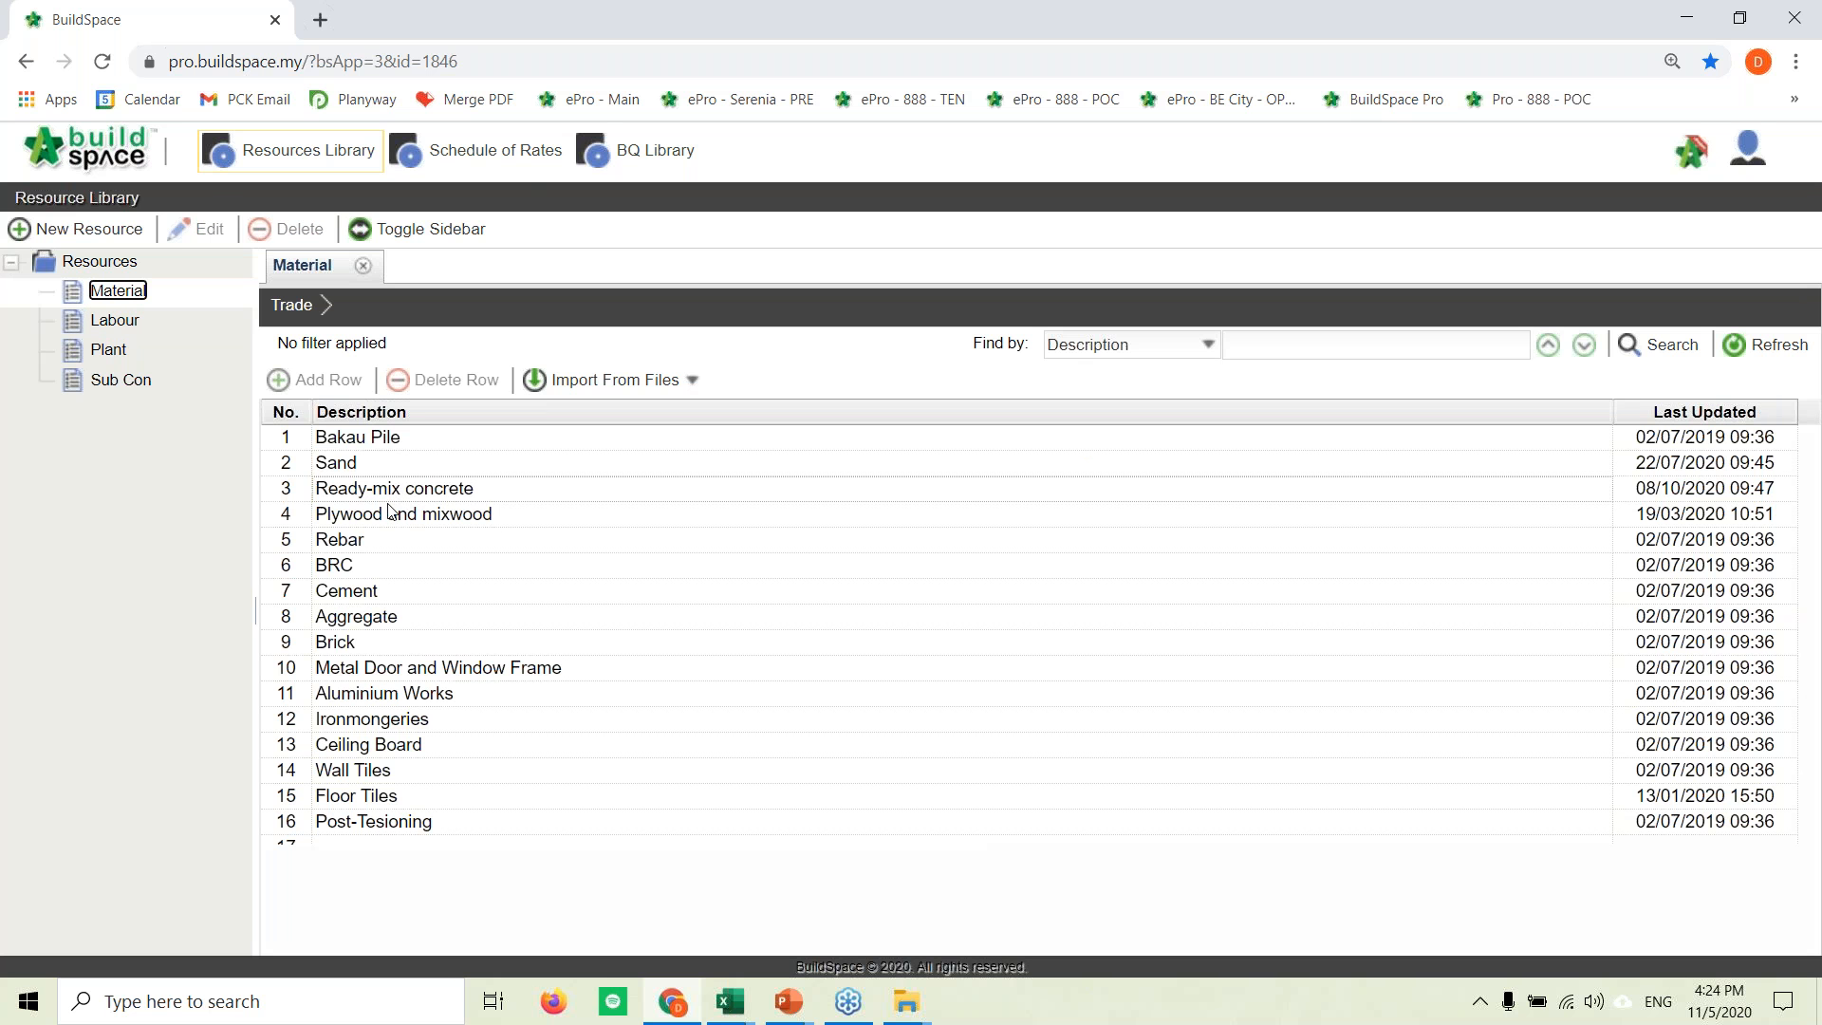
left_click(327, 494)
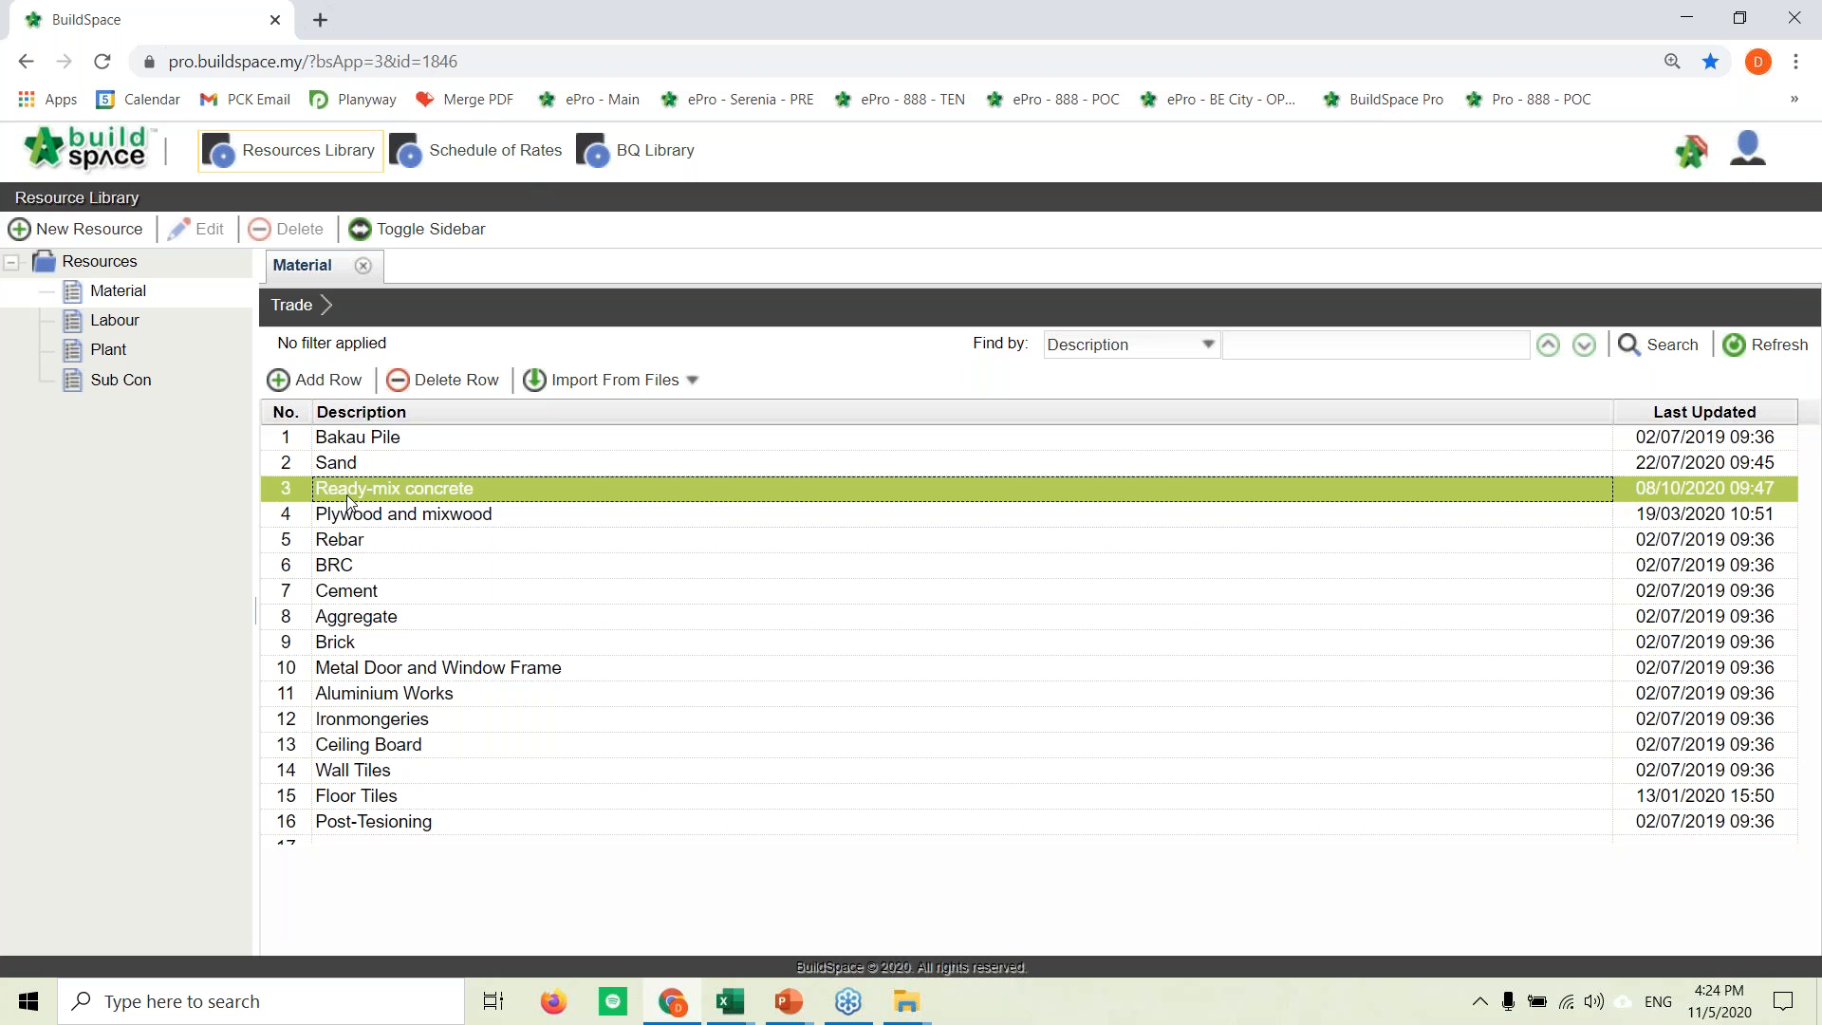
double_click(345, 494)
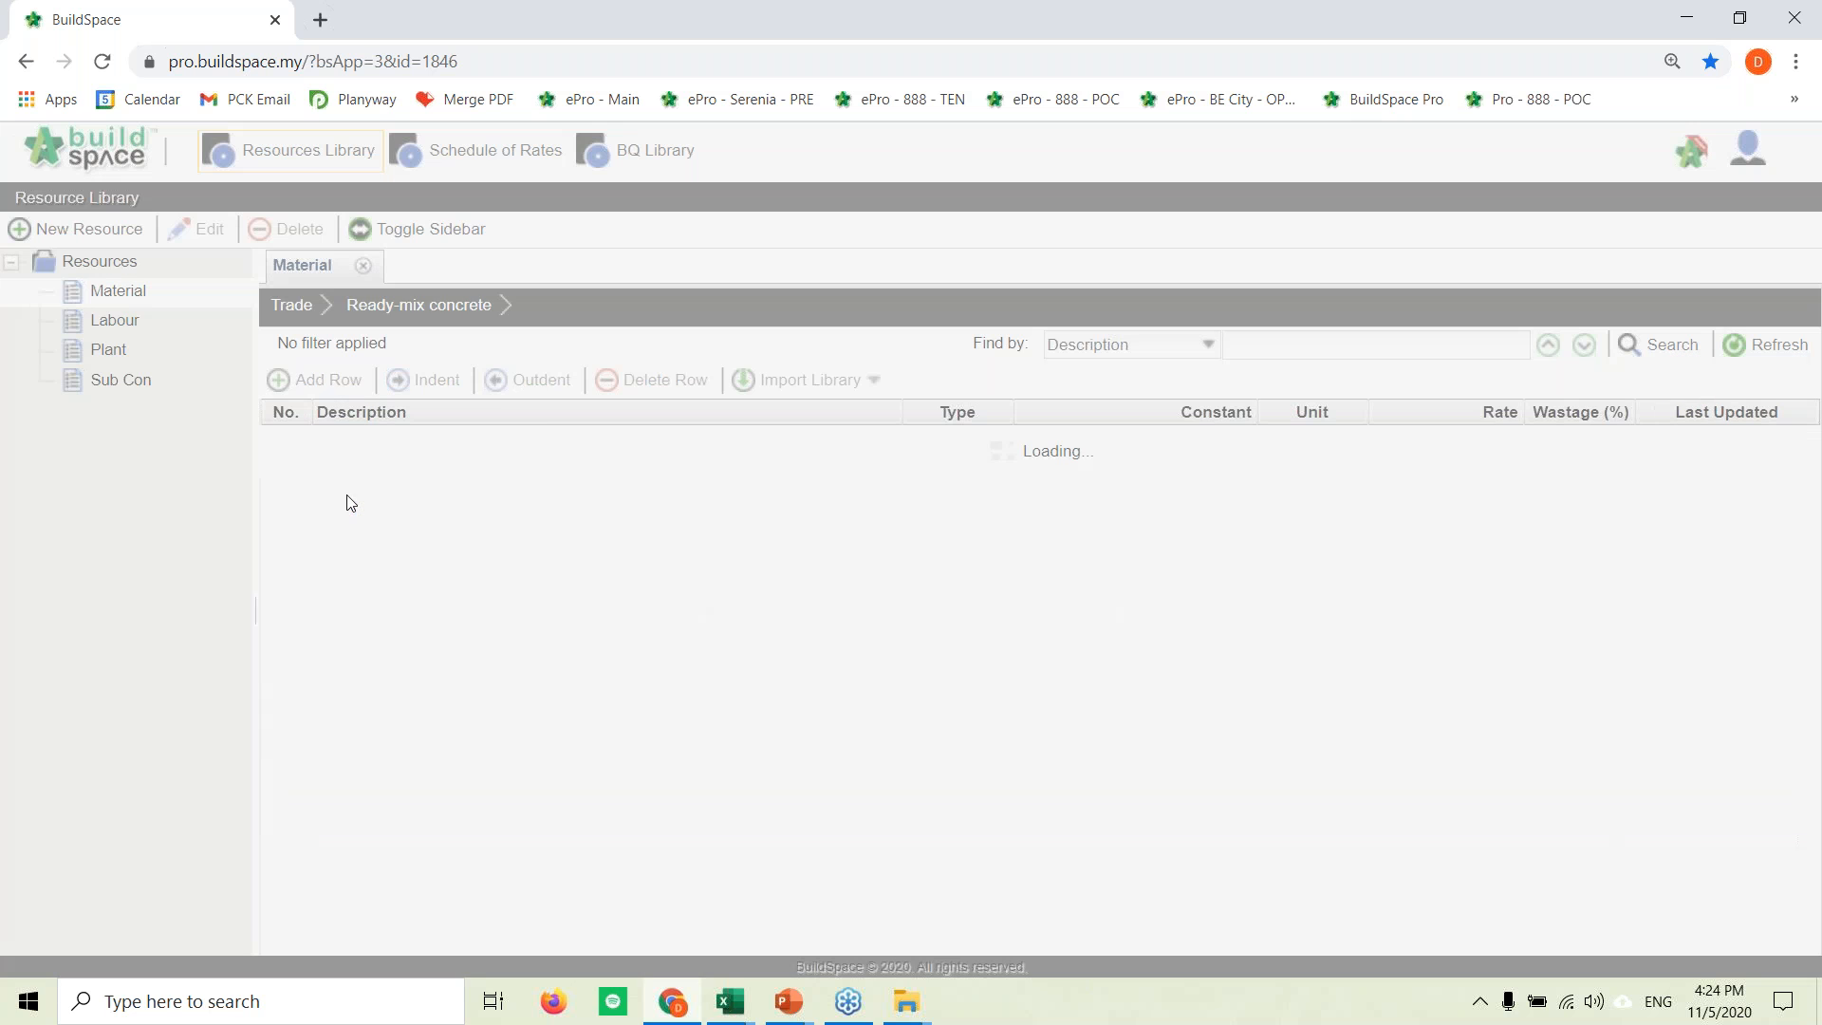
left_click(360, 548)
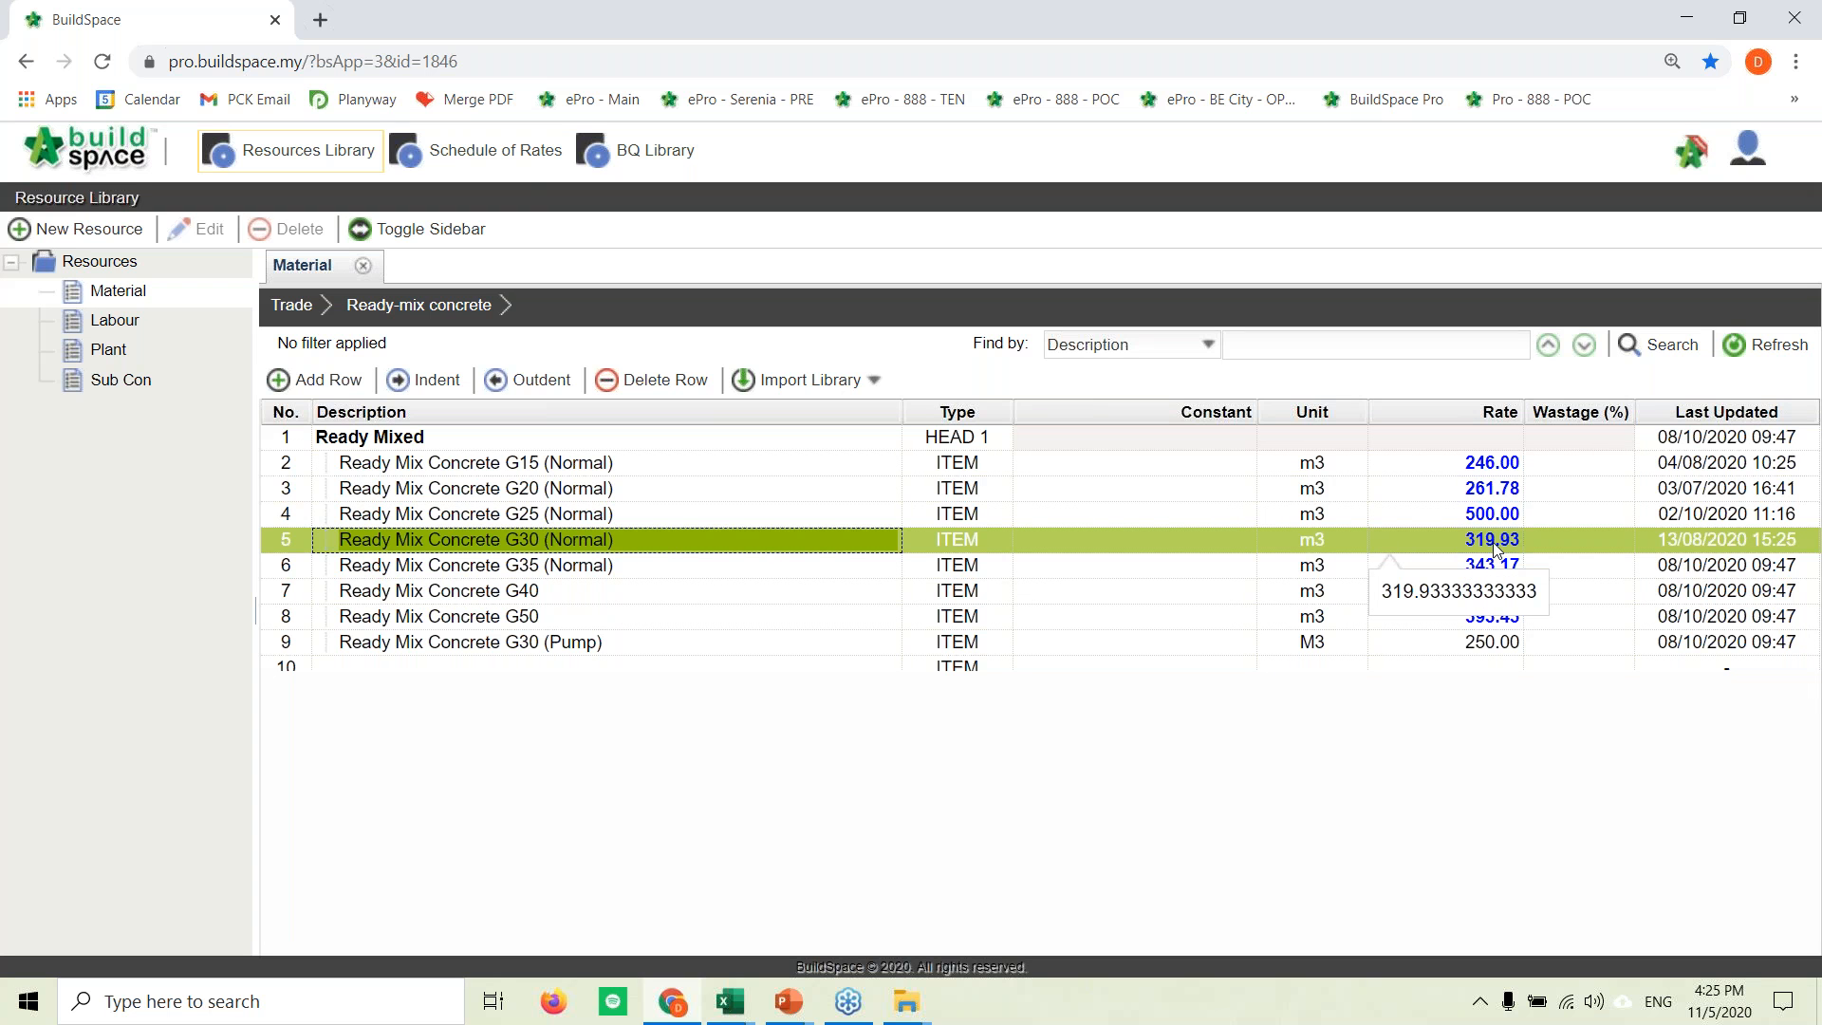
left_click(1494, 548)
double_click(1494, 547)
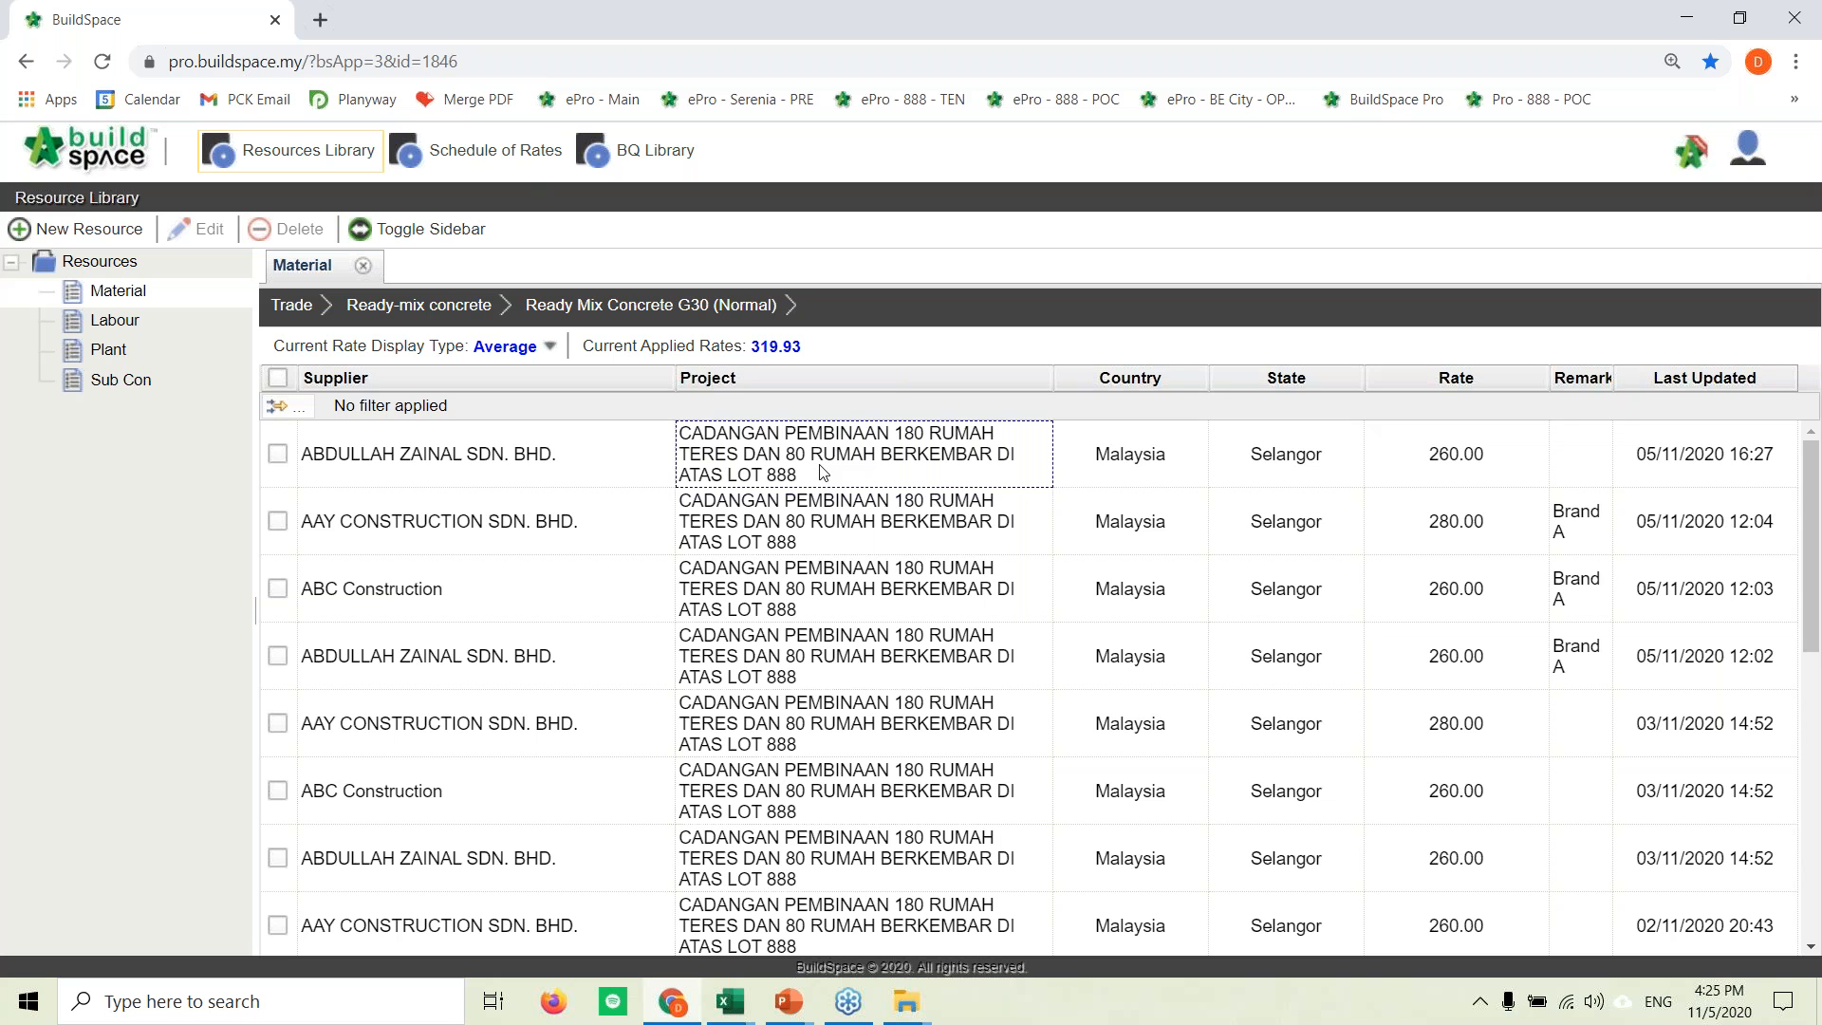
left_click(1718, 463)
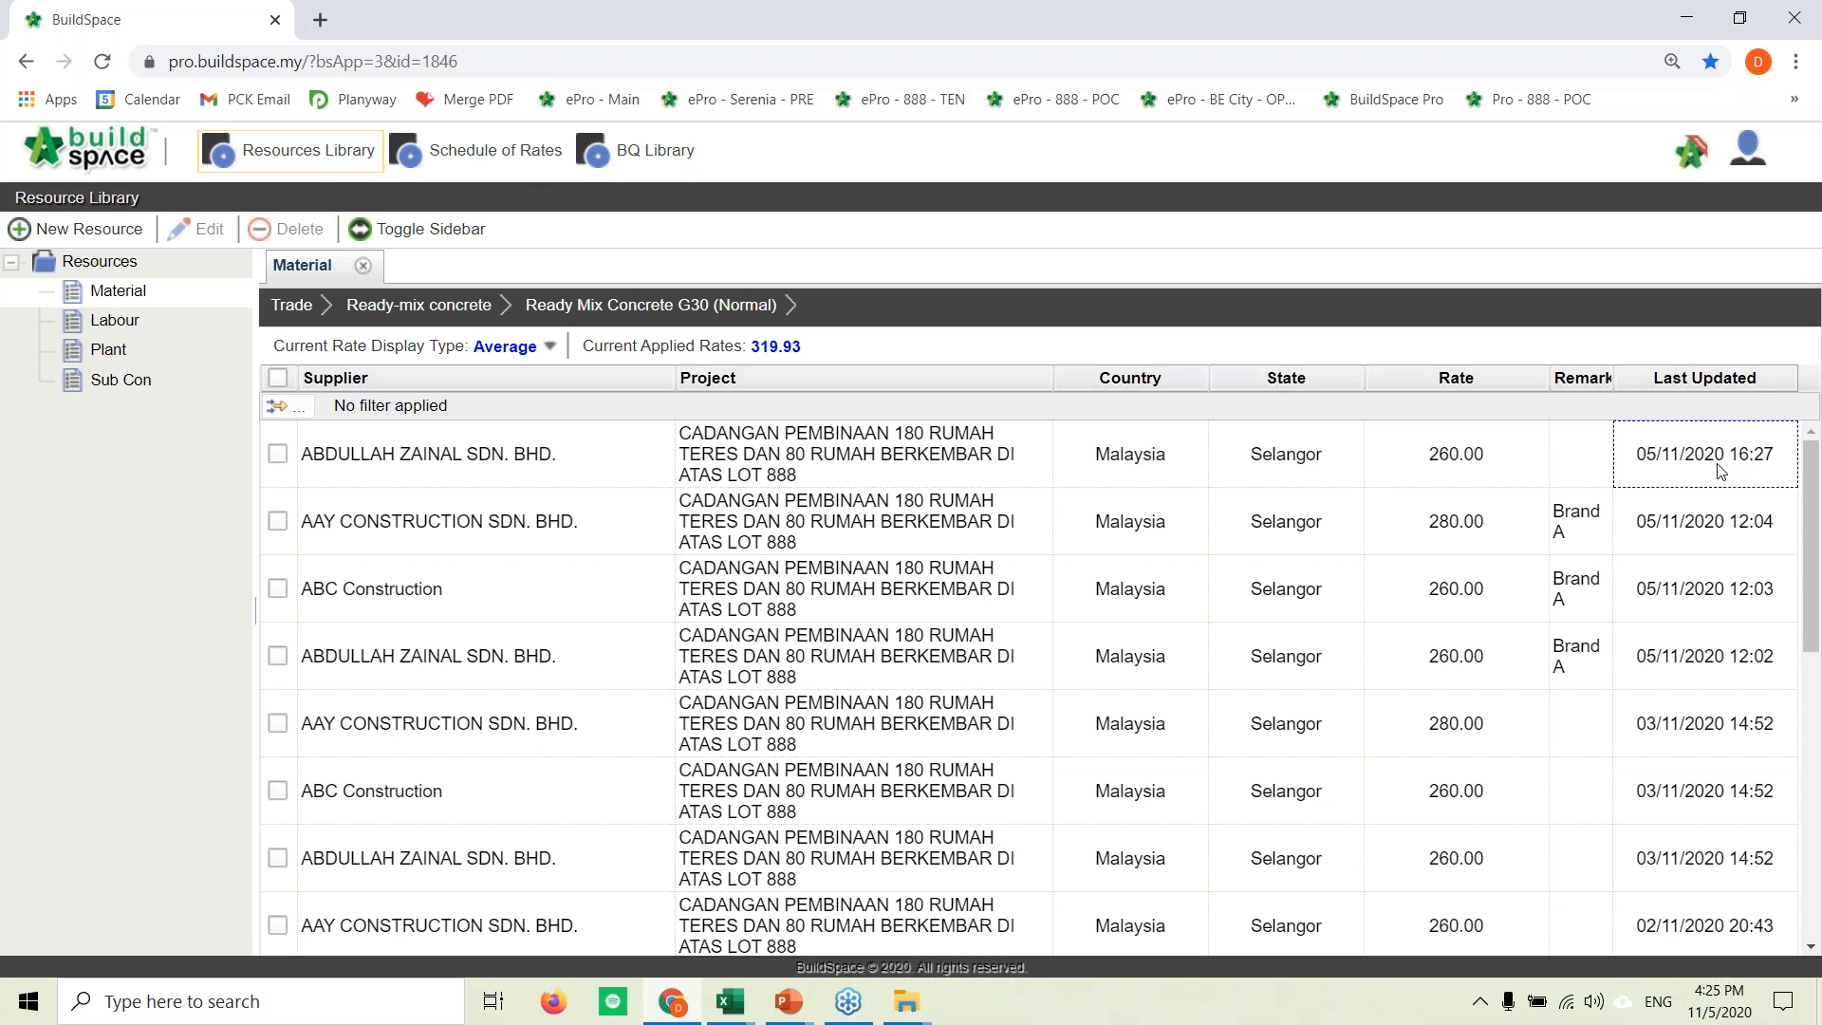
Step: Apply the latest ABDULLAH ZAINAL SDN. BHD. rate to the G30 concrete and set the rate display type to Highest
left_click(279, 457)
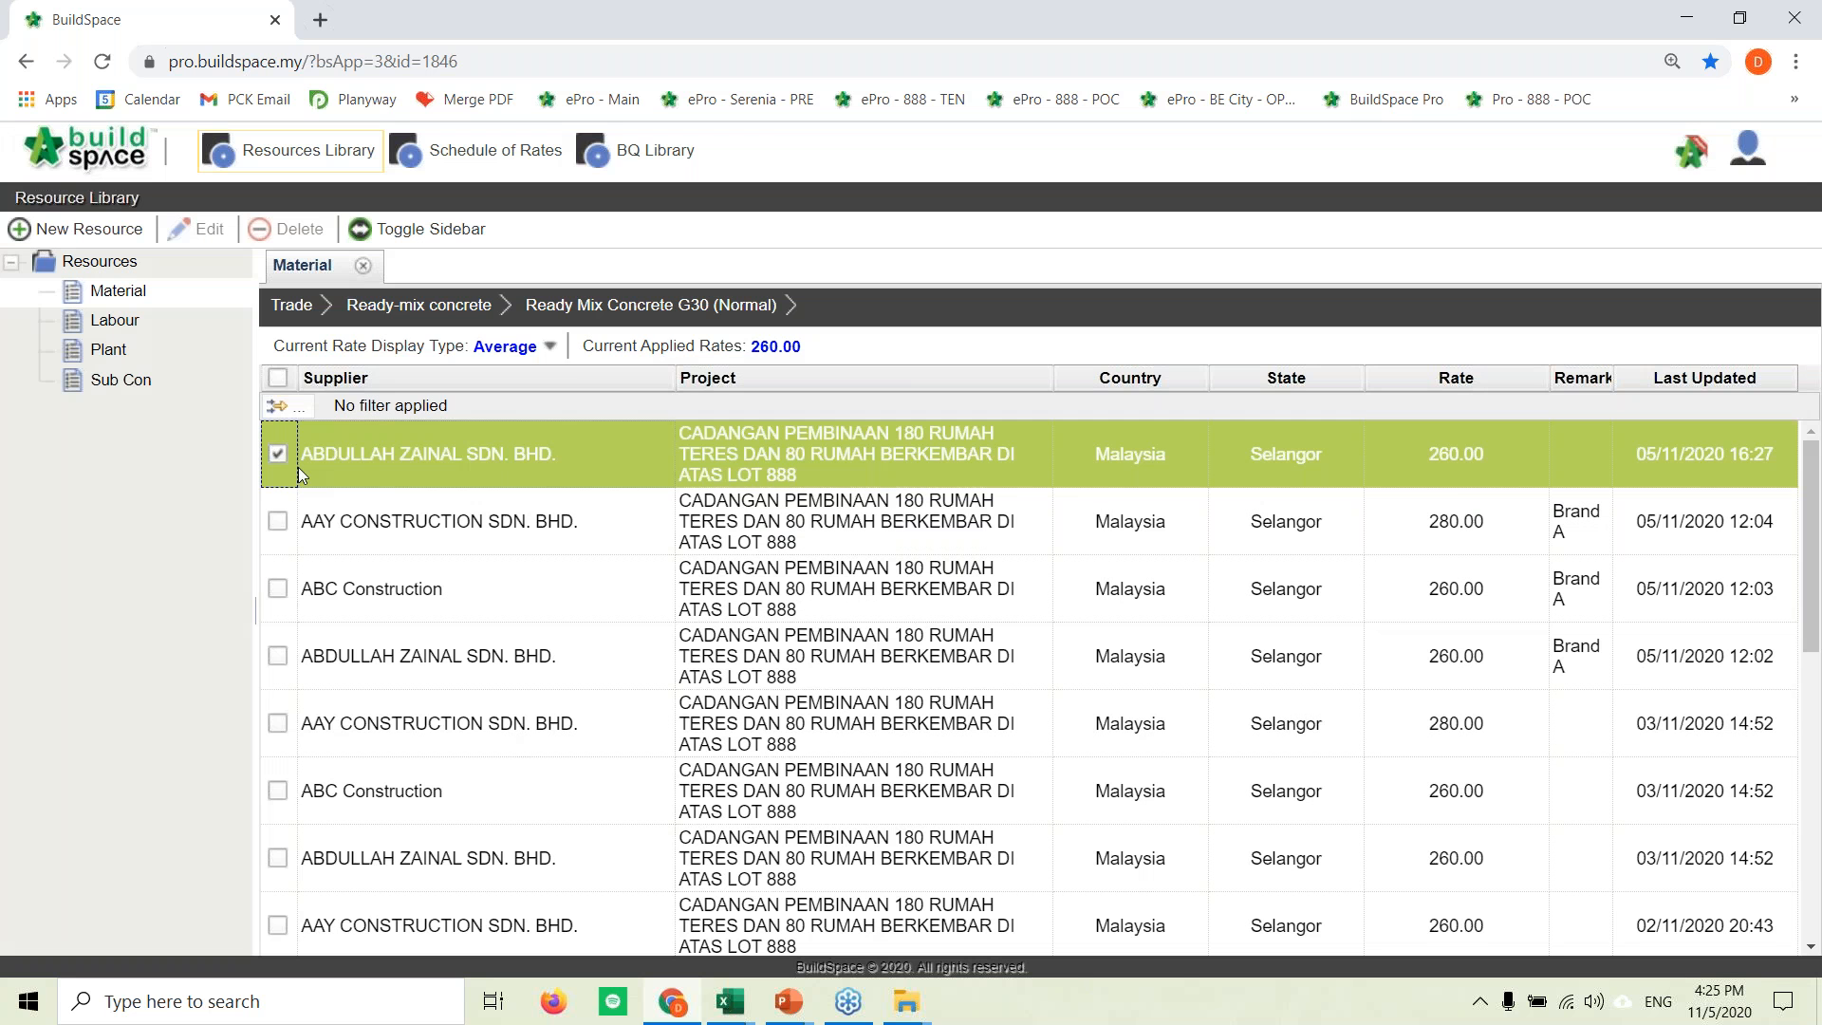
left_click(546, 347)
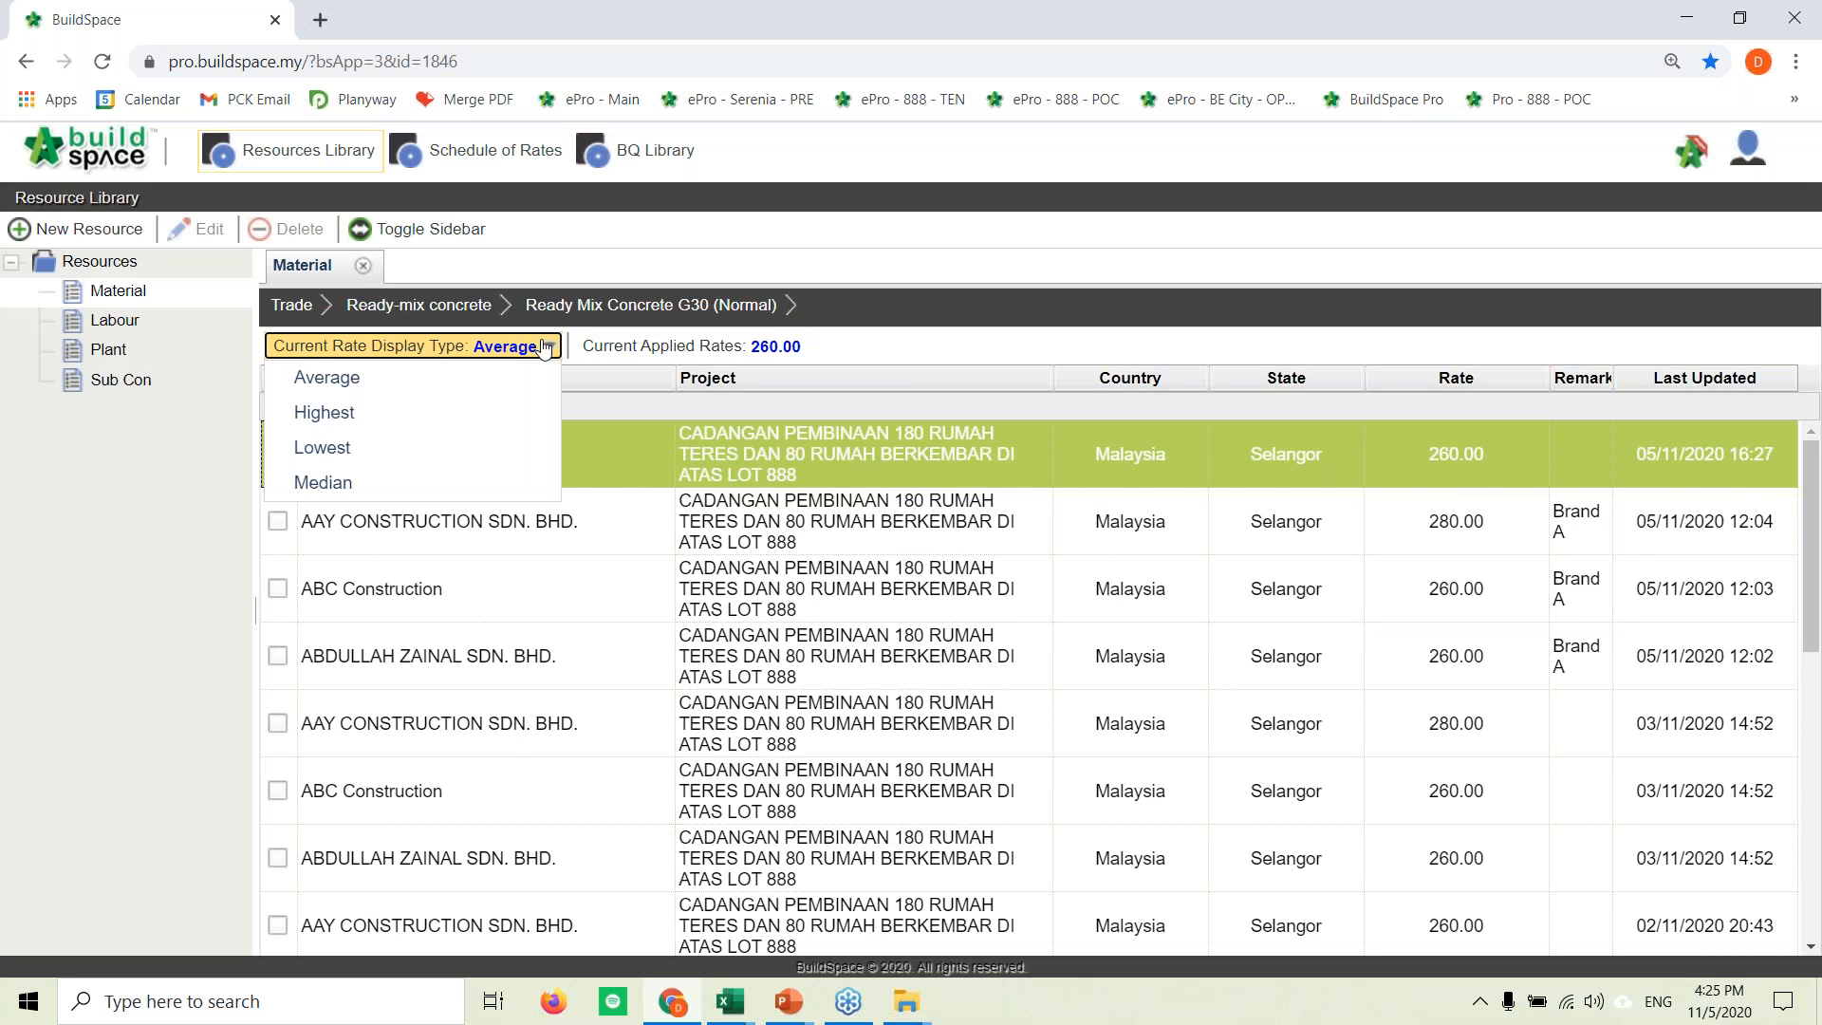
left_click(378, 418)
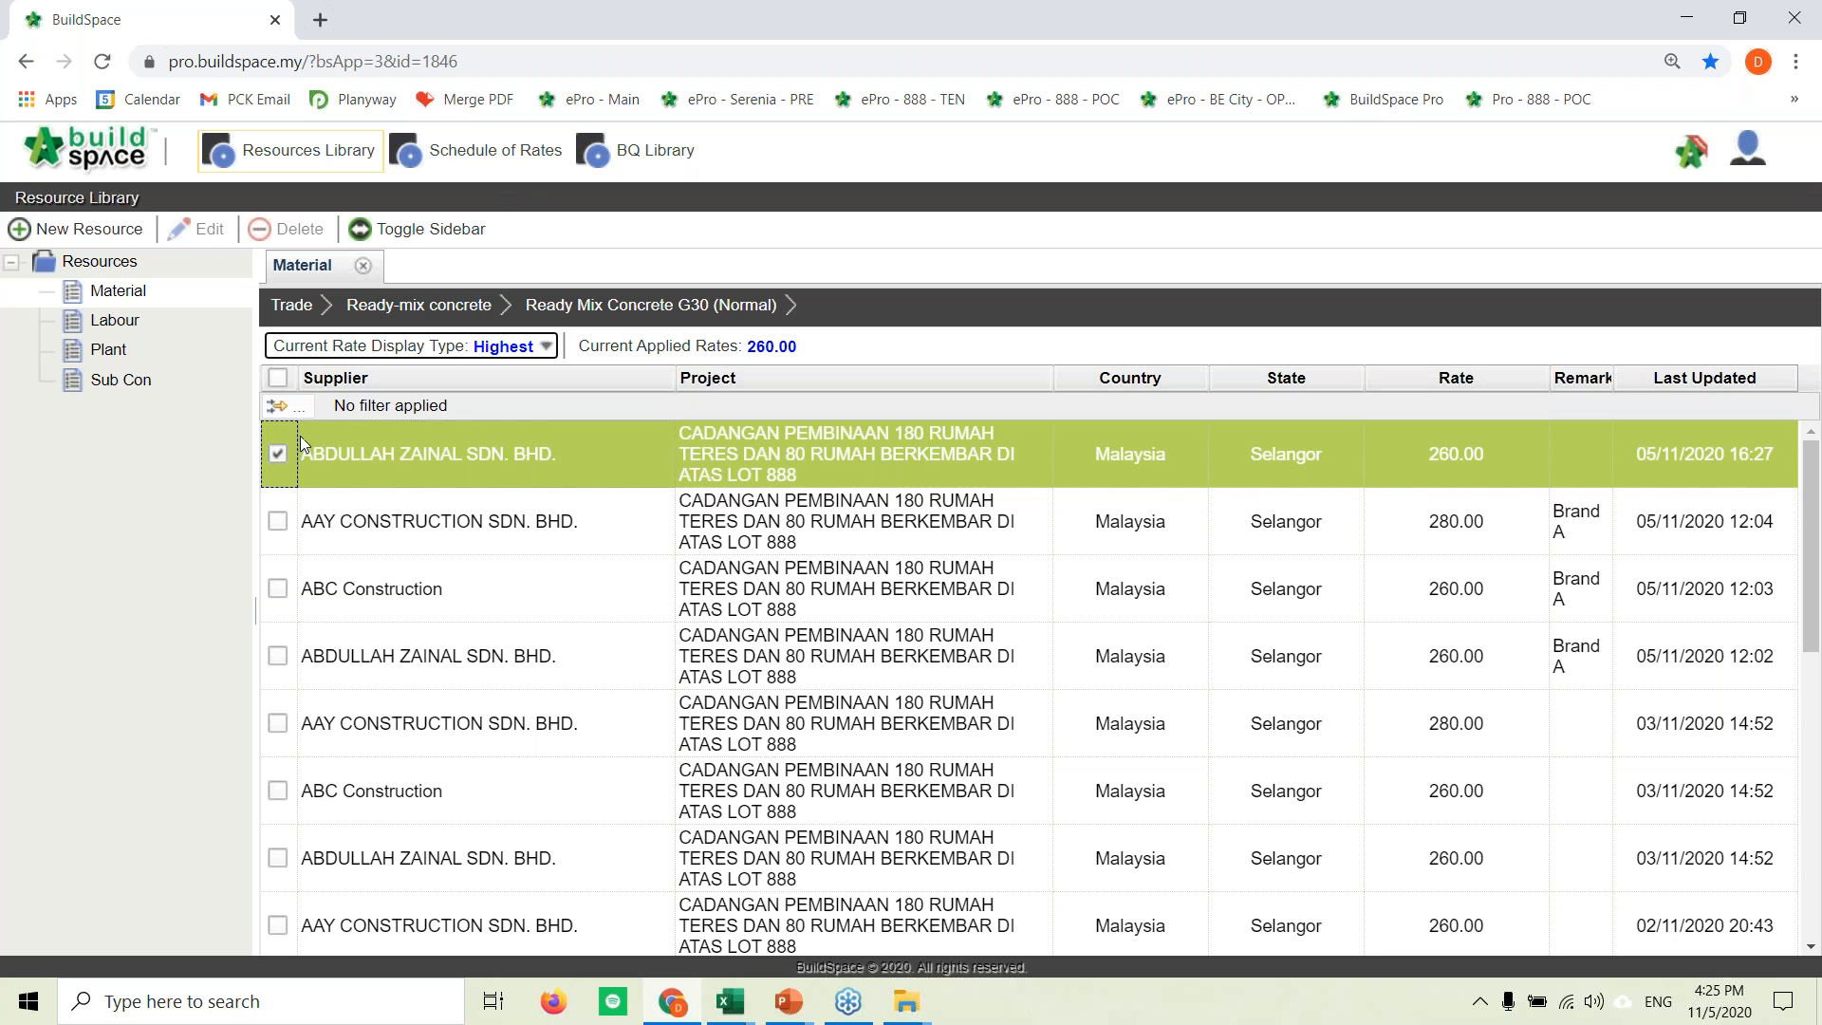
Step: Open the Master (M+L+P) schedule of rates and recalculate its Concrete trade
left_click(499, 159)
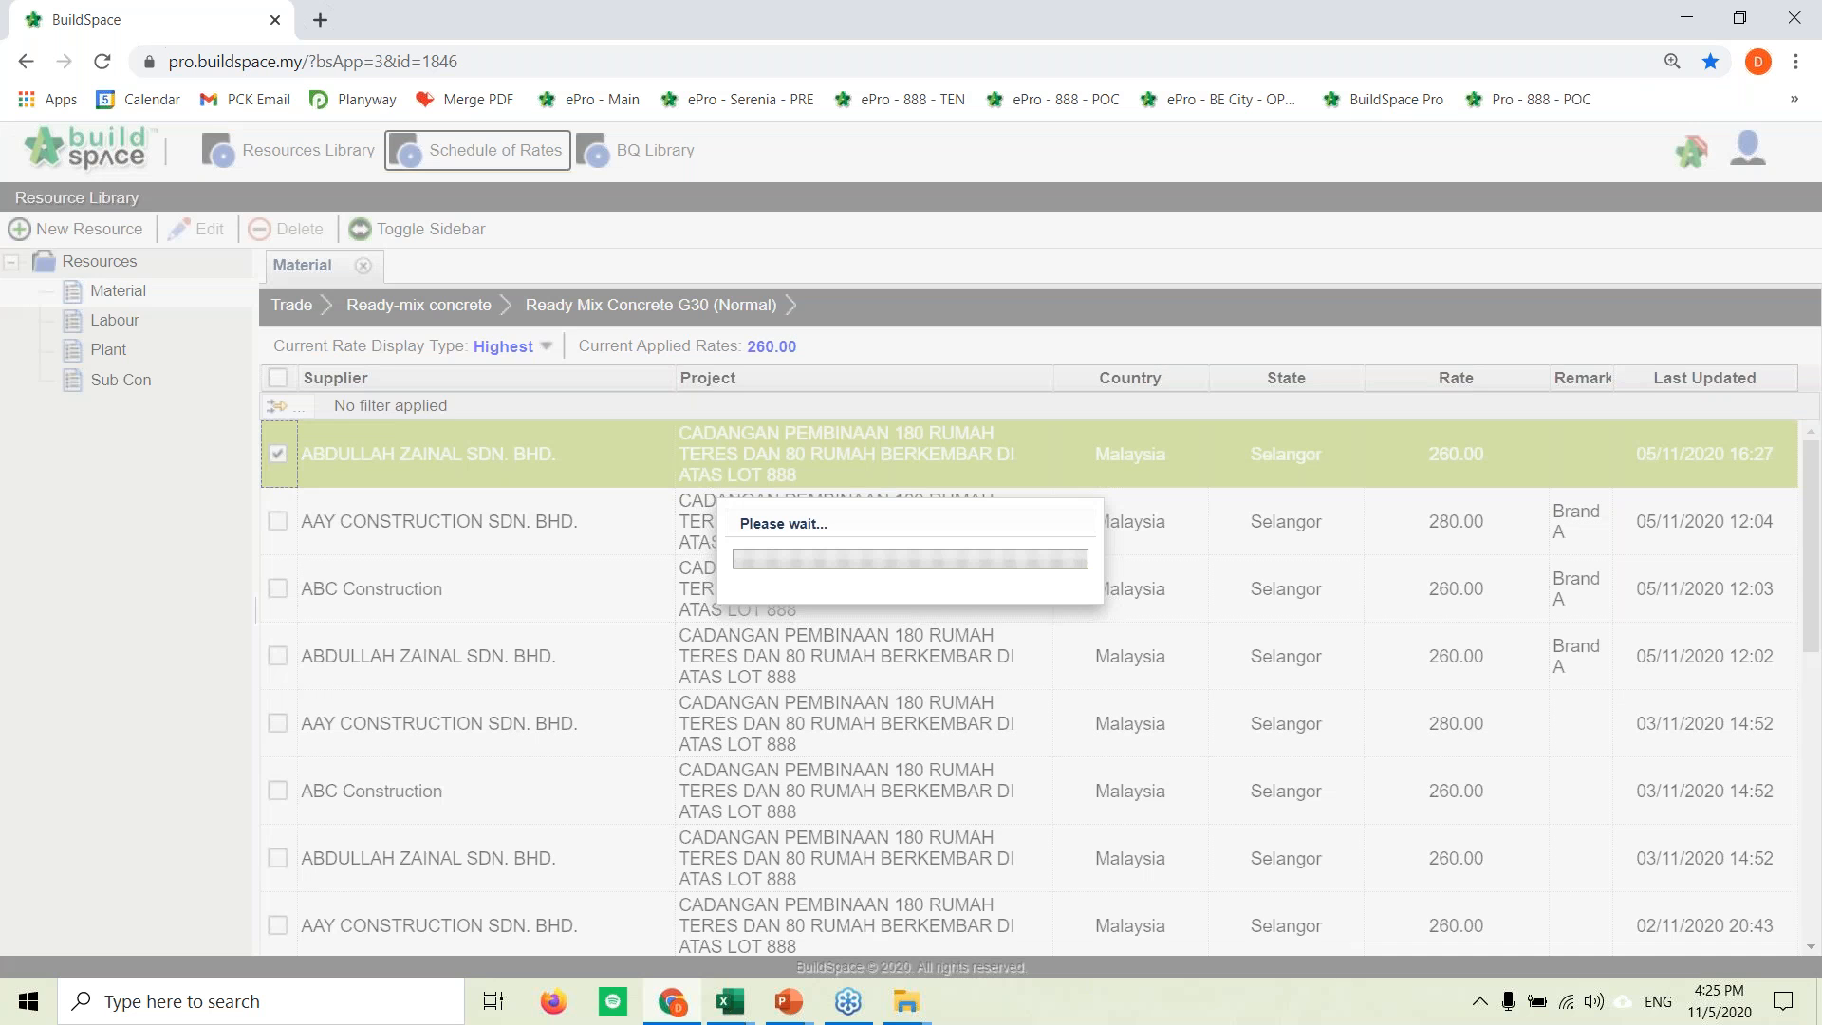
left_click(134, 300)
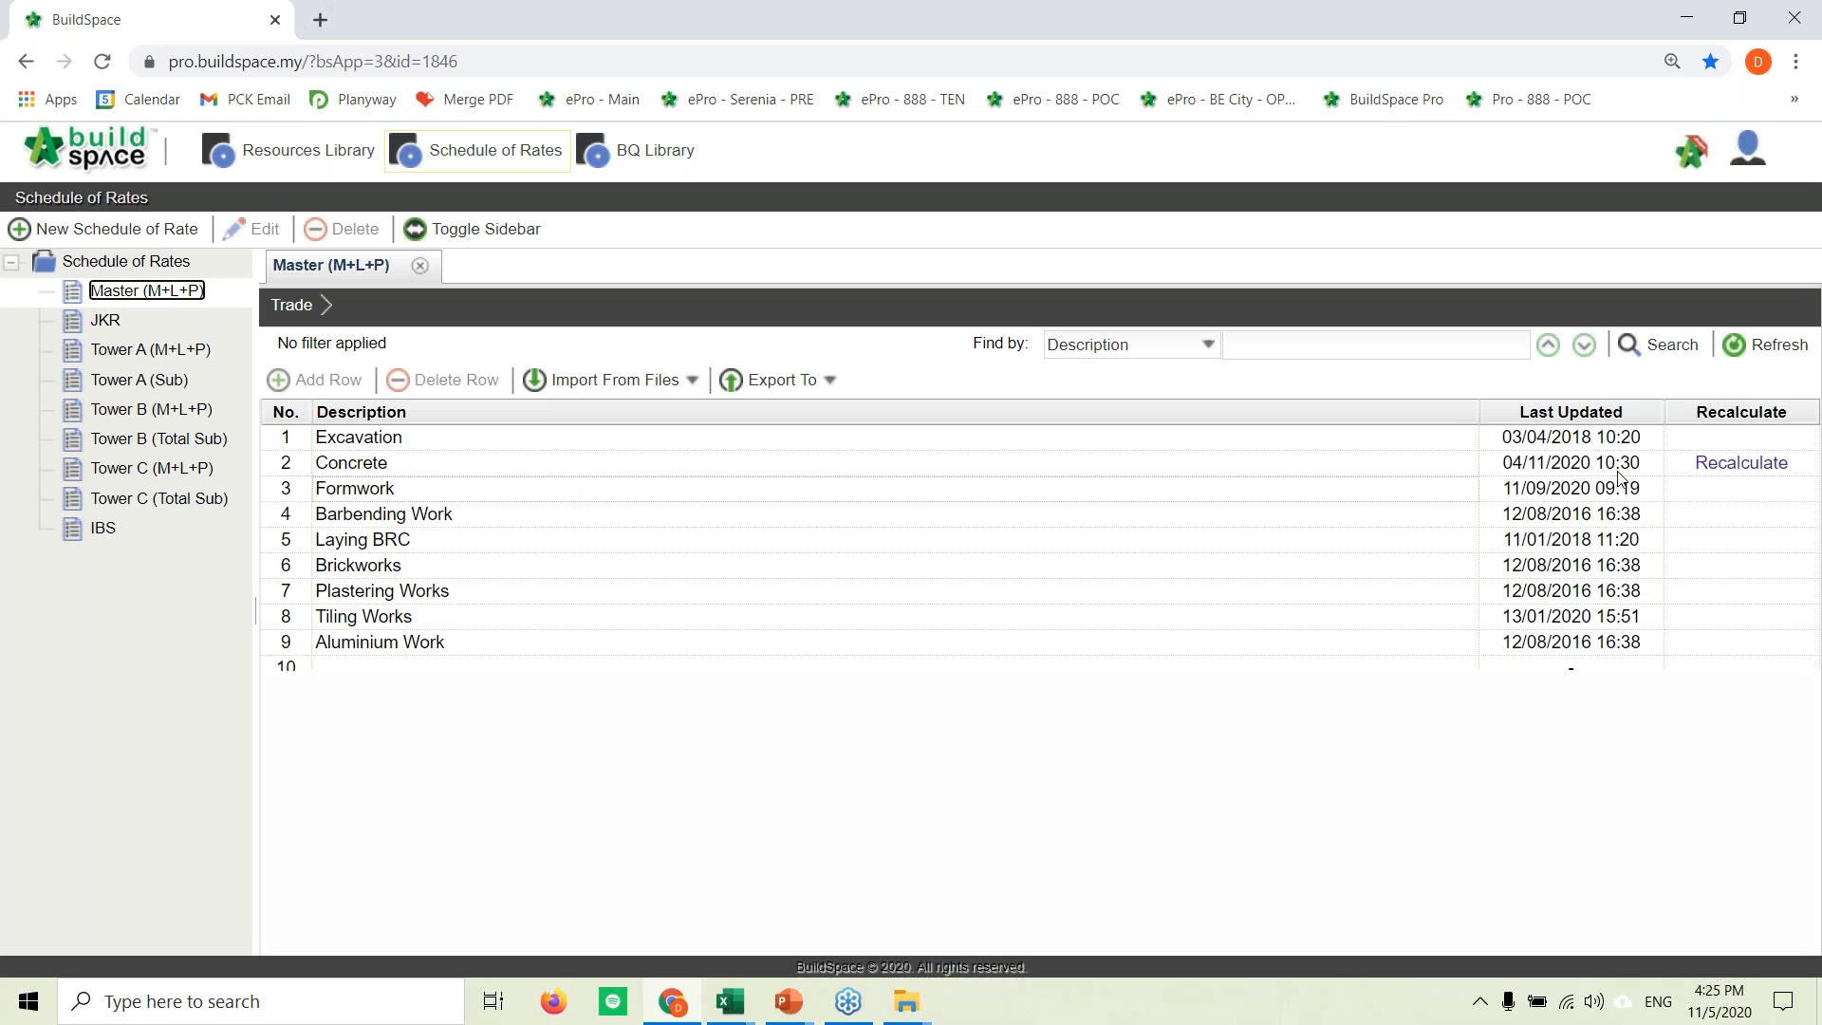
left_click(1751, 465)
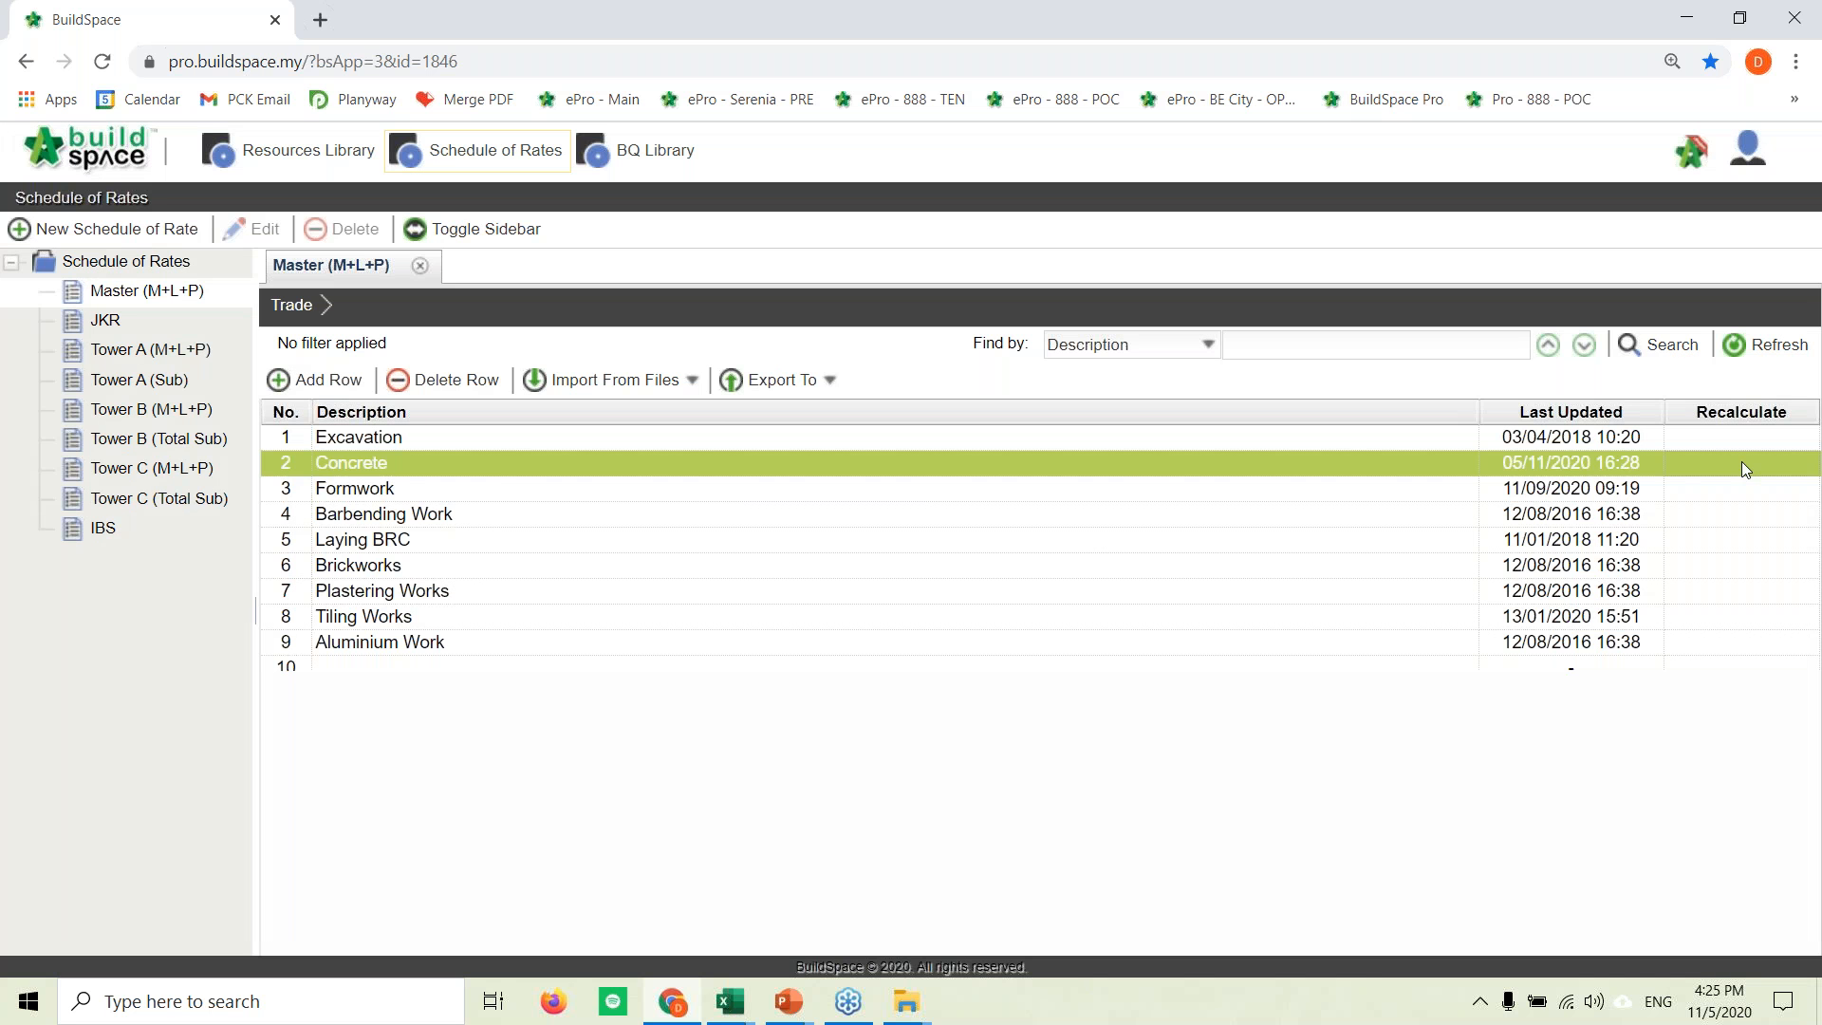
Step: Examine the build-up rate of Vibrated reinforced concrete (Grade 30) in the Concrete trade
double_click(491, 460)
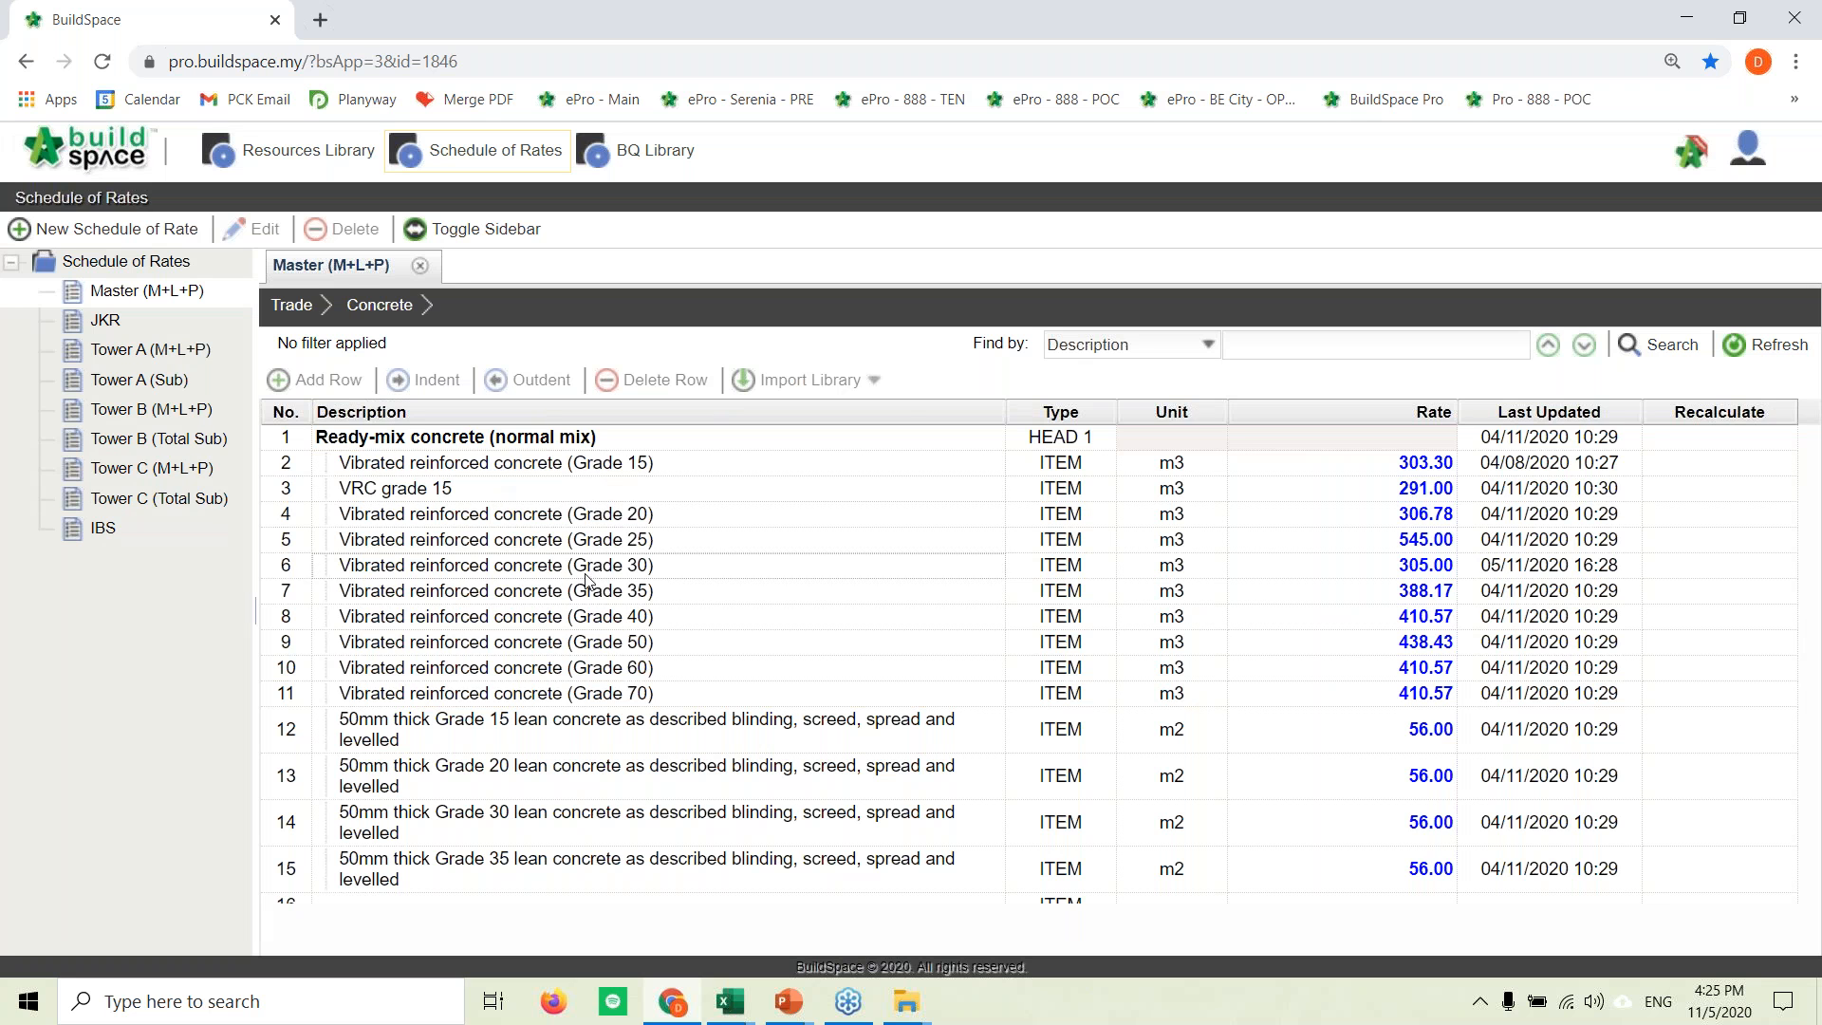
left_click(589, 571)
left_click(1408, 562)
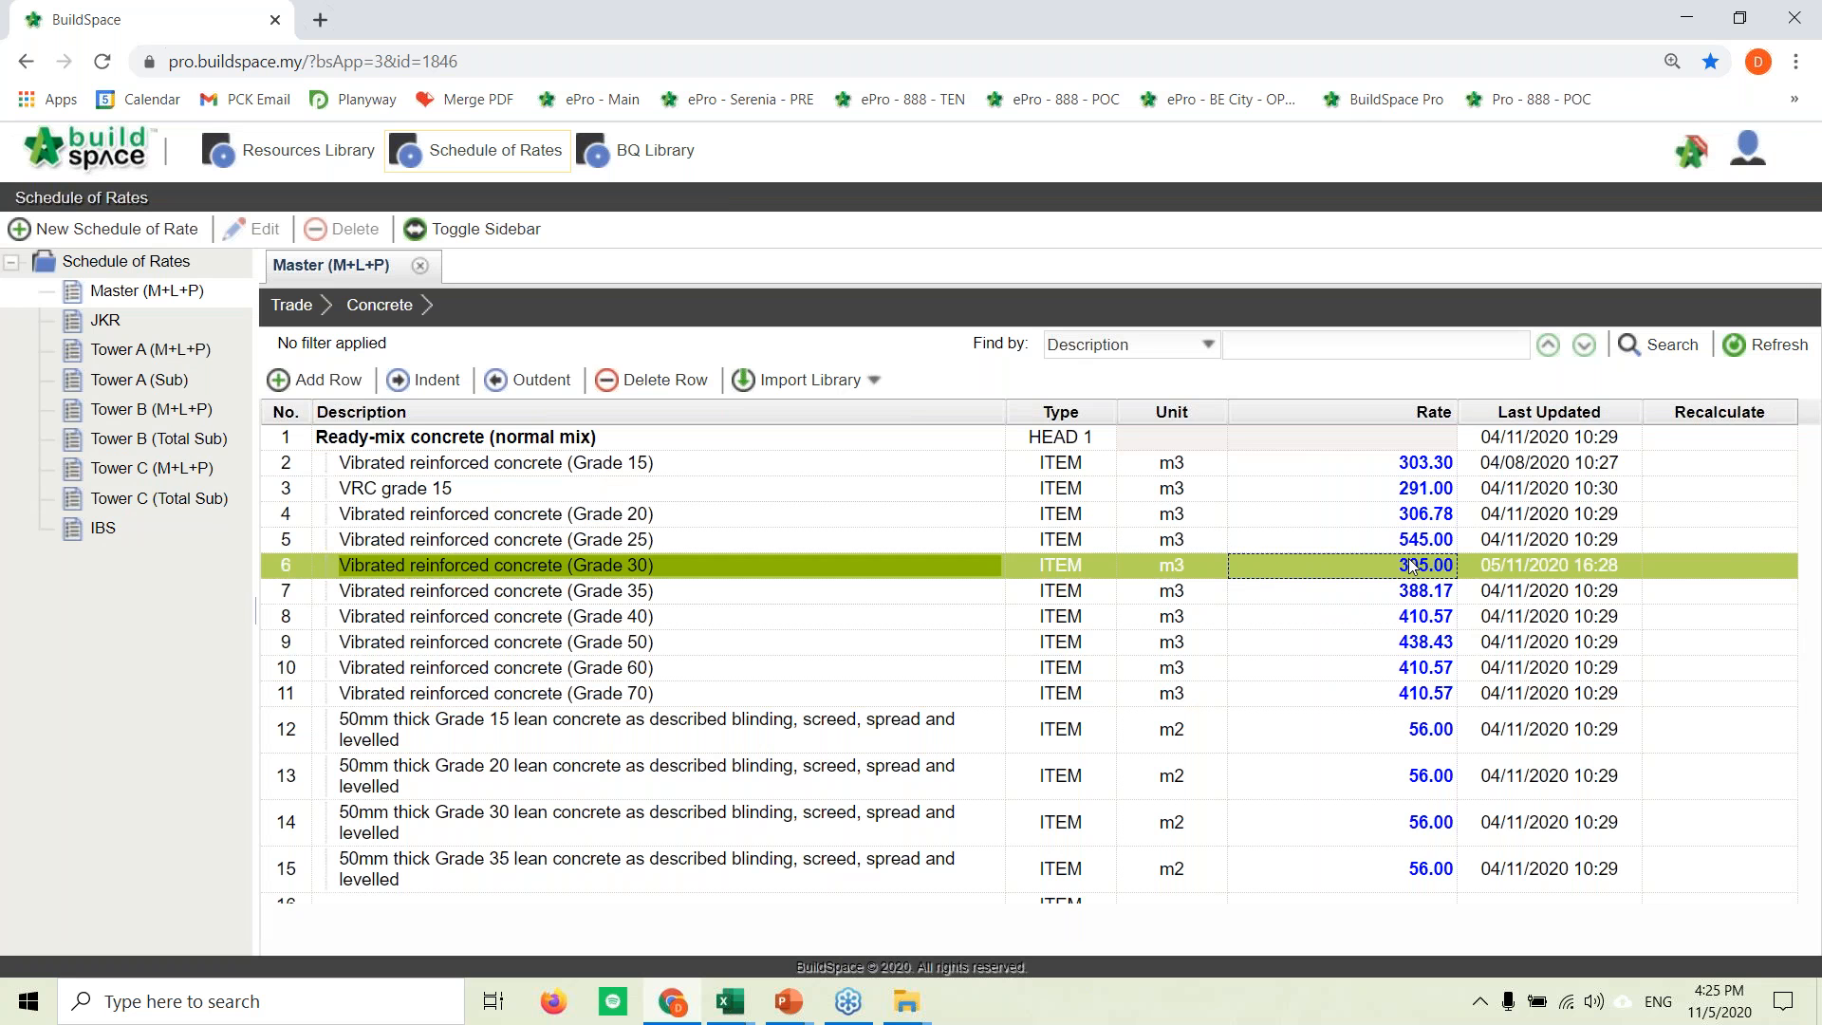
double_click(1408, 564)
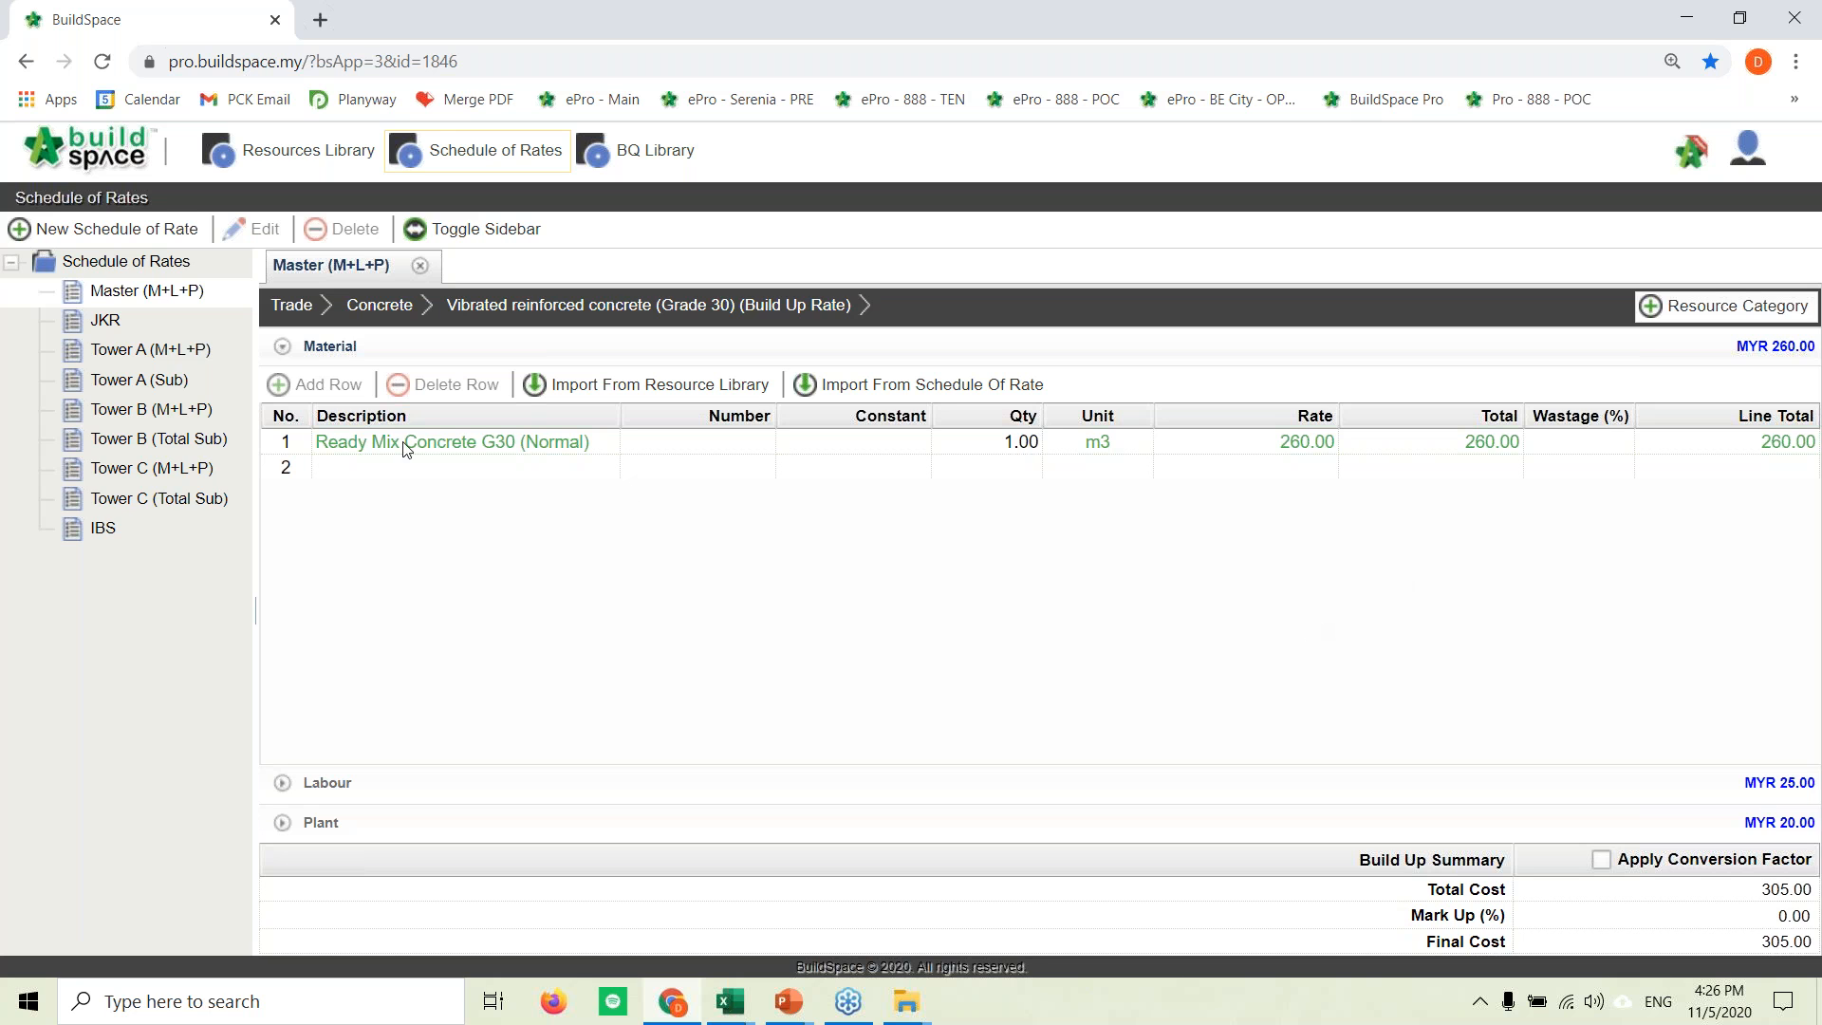
Step: Return to the Finance module and open the purchase order list
left_click(67, 161)
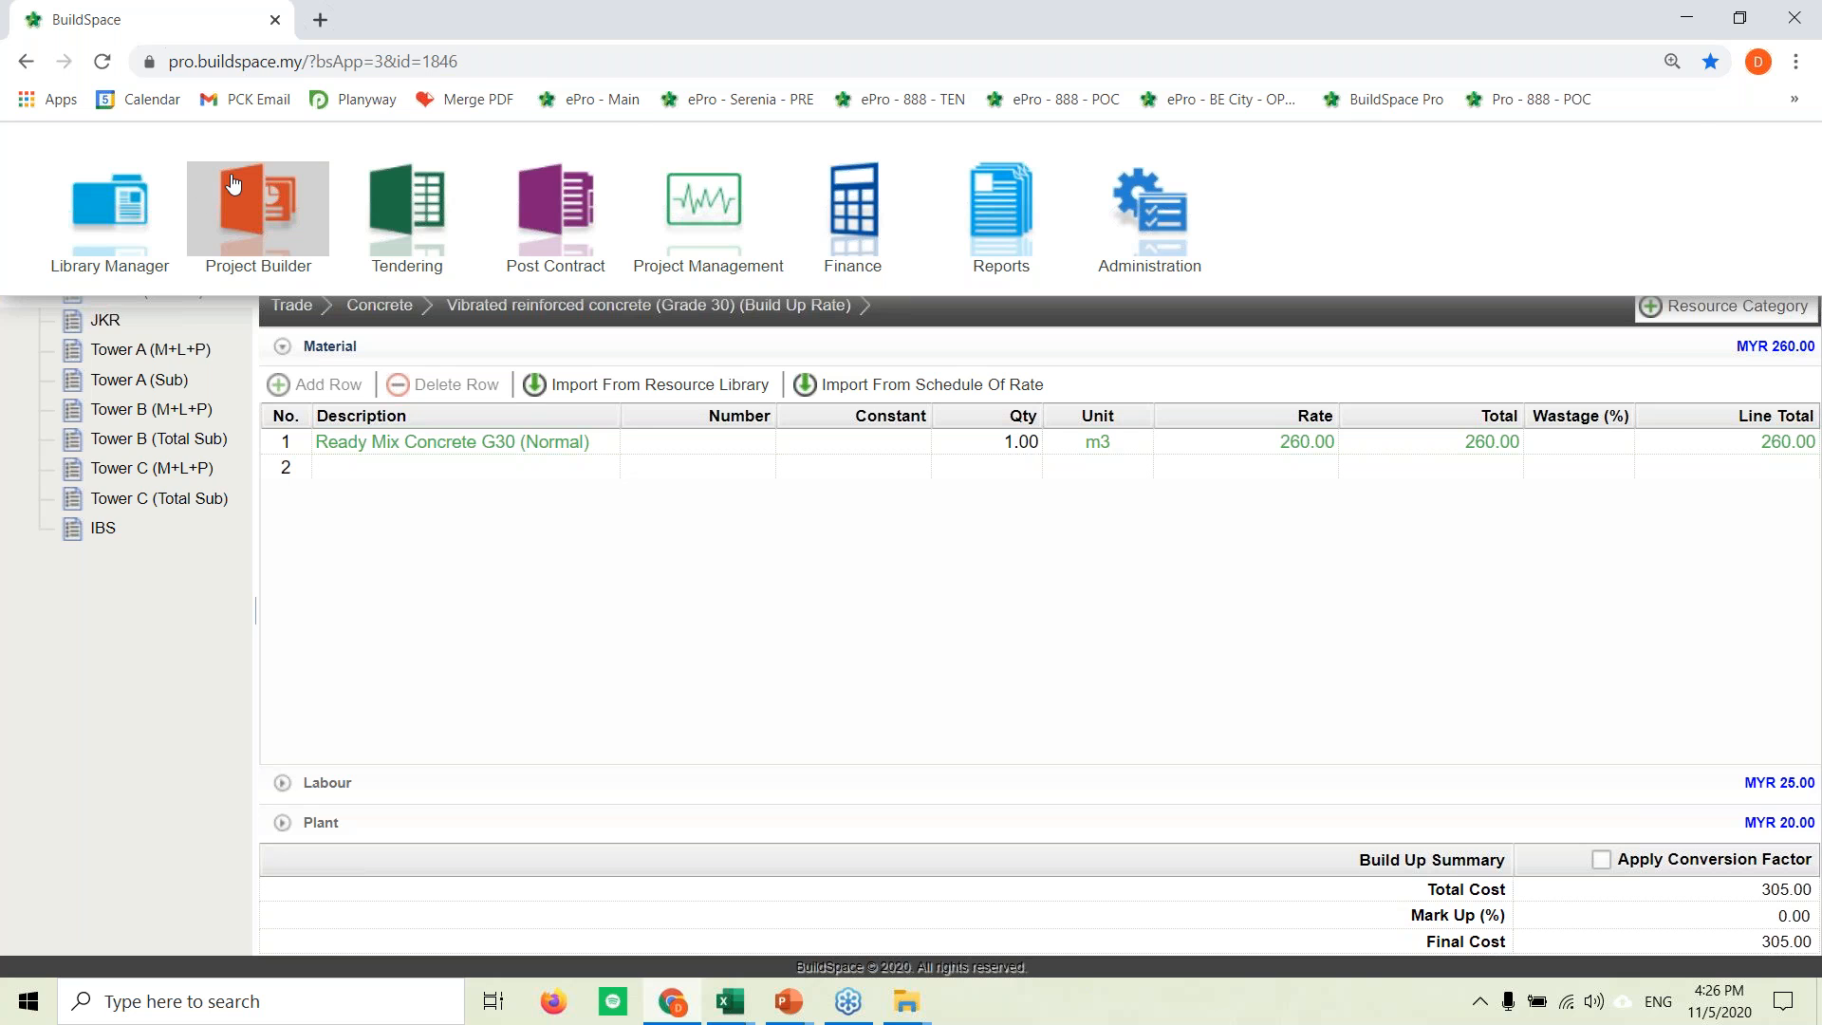
left_click(909, 211)
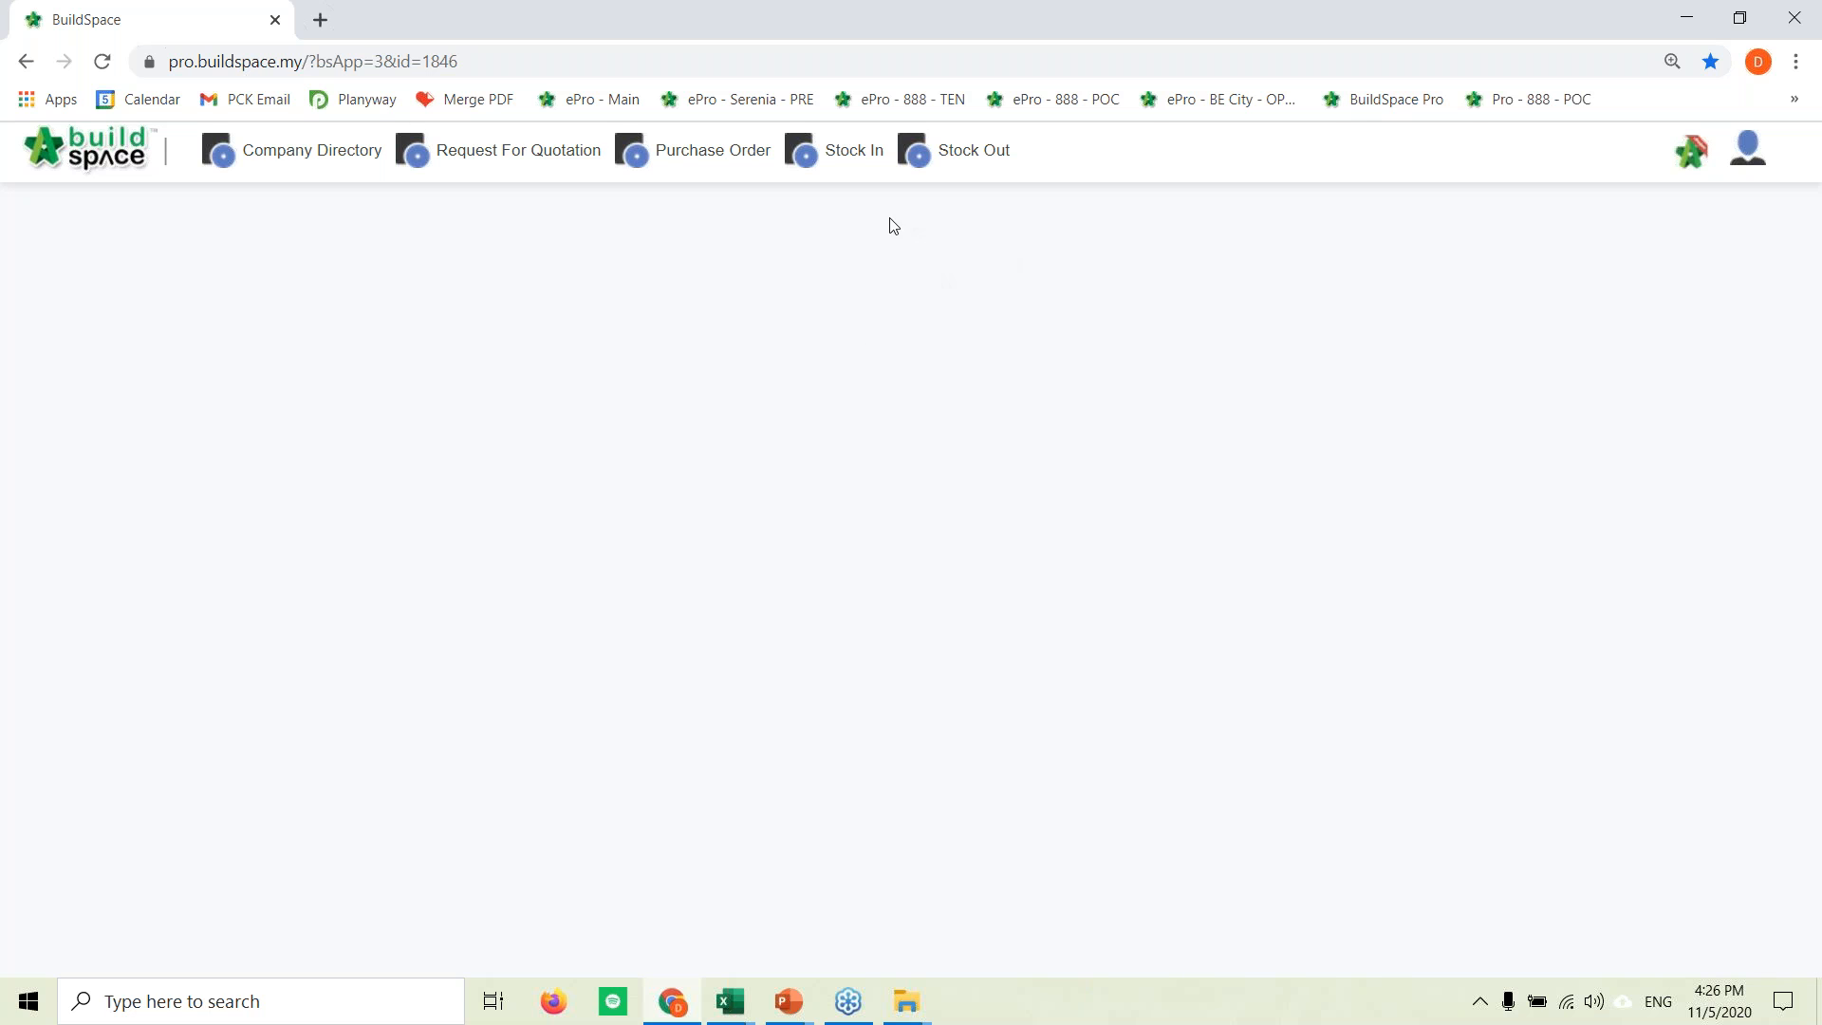
left_click(688, 169)
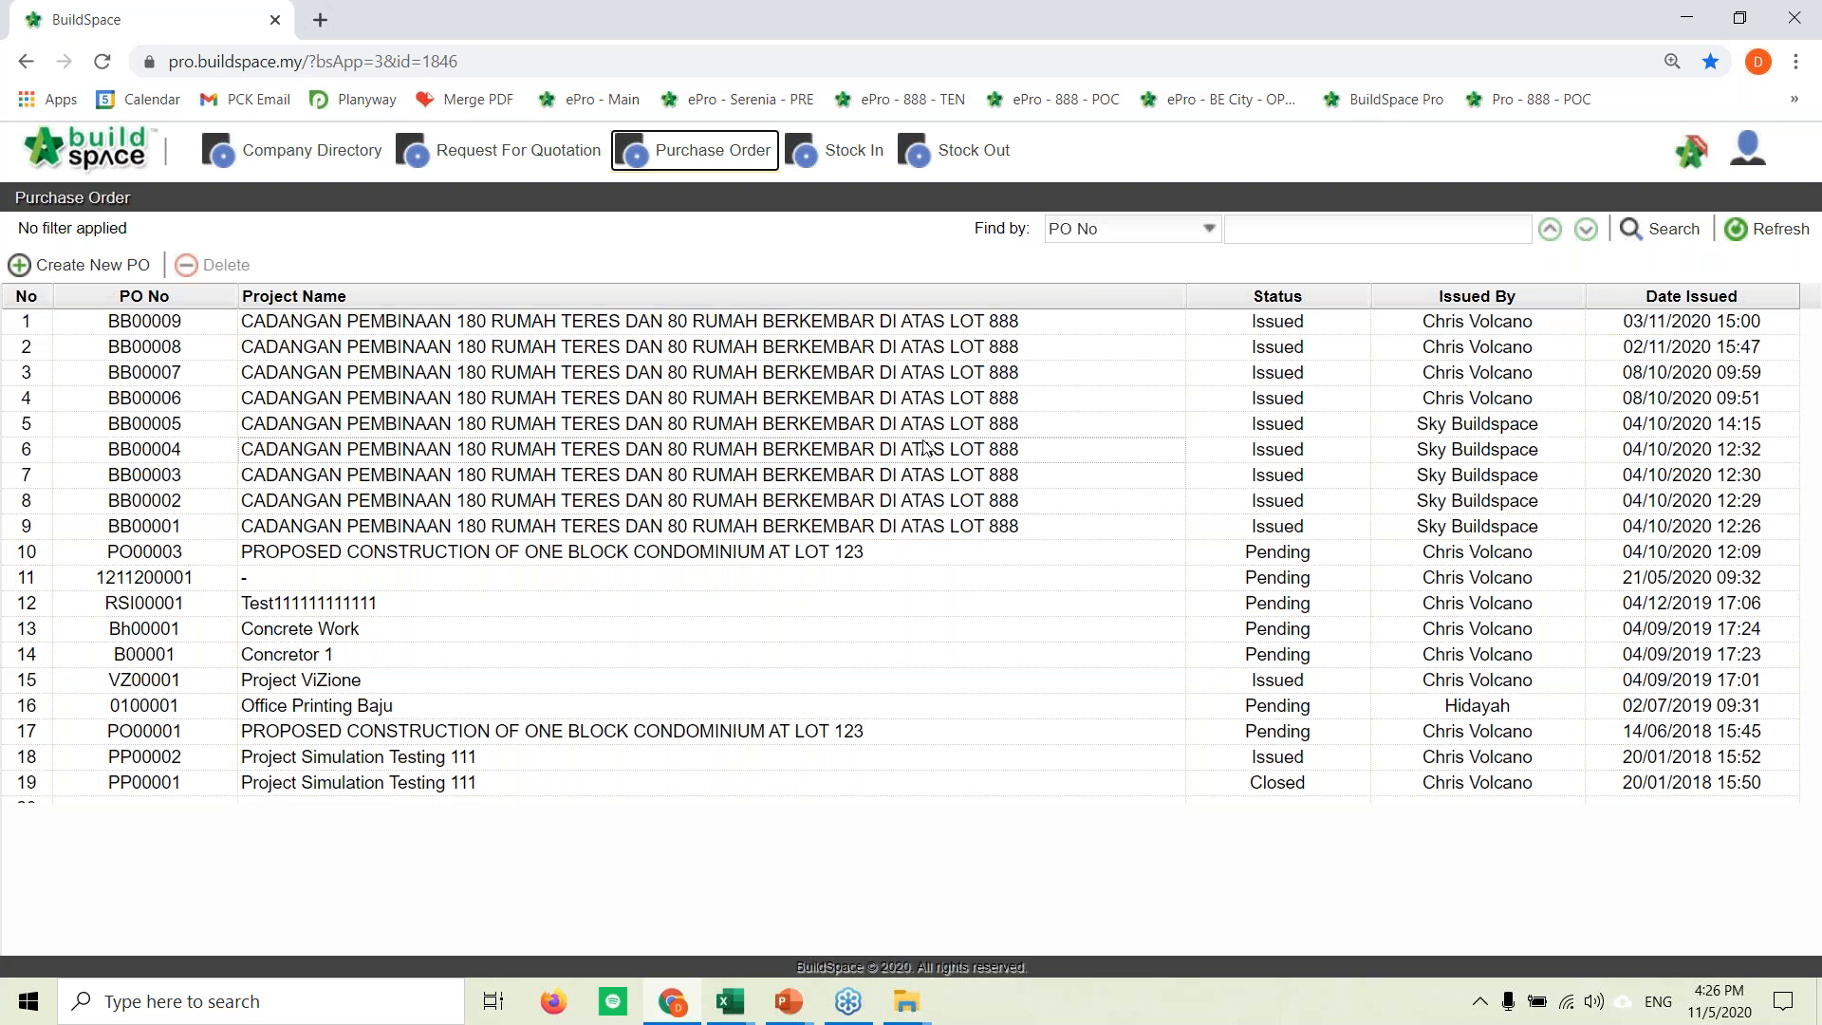
Step: Start a new purchase order and assign the project for 180 RUMAH TERES DAN 80 RUMAH BERKEMBAR on LOT 888, searching titles for 888
key("alt+Tab")
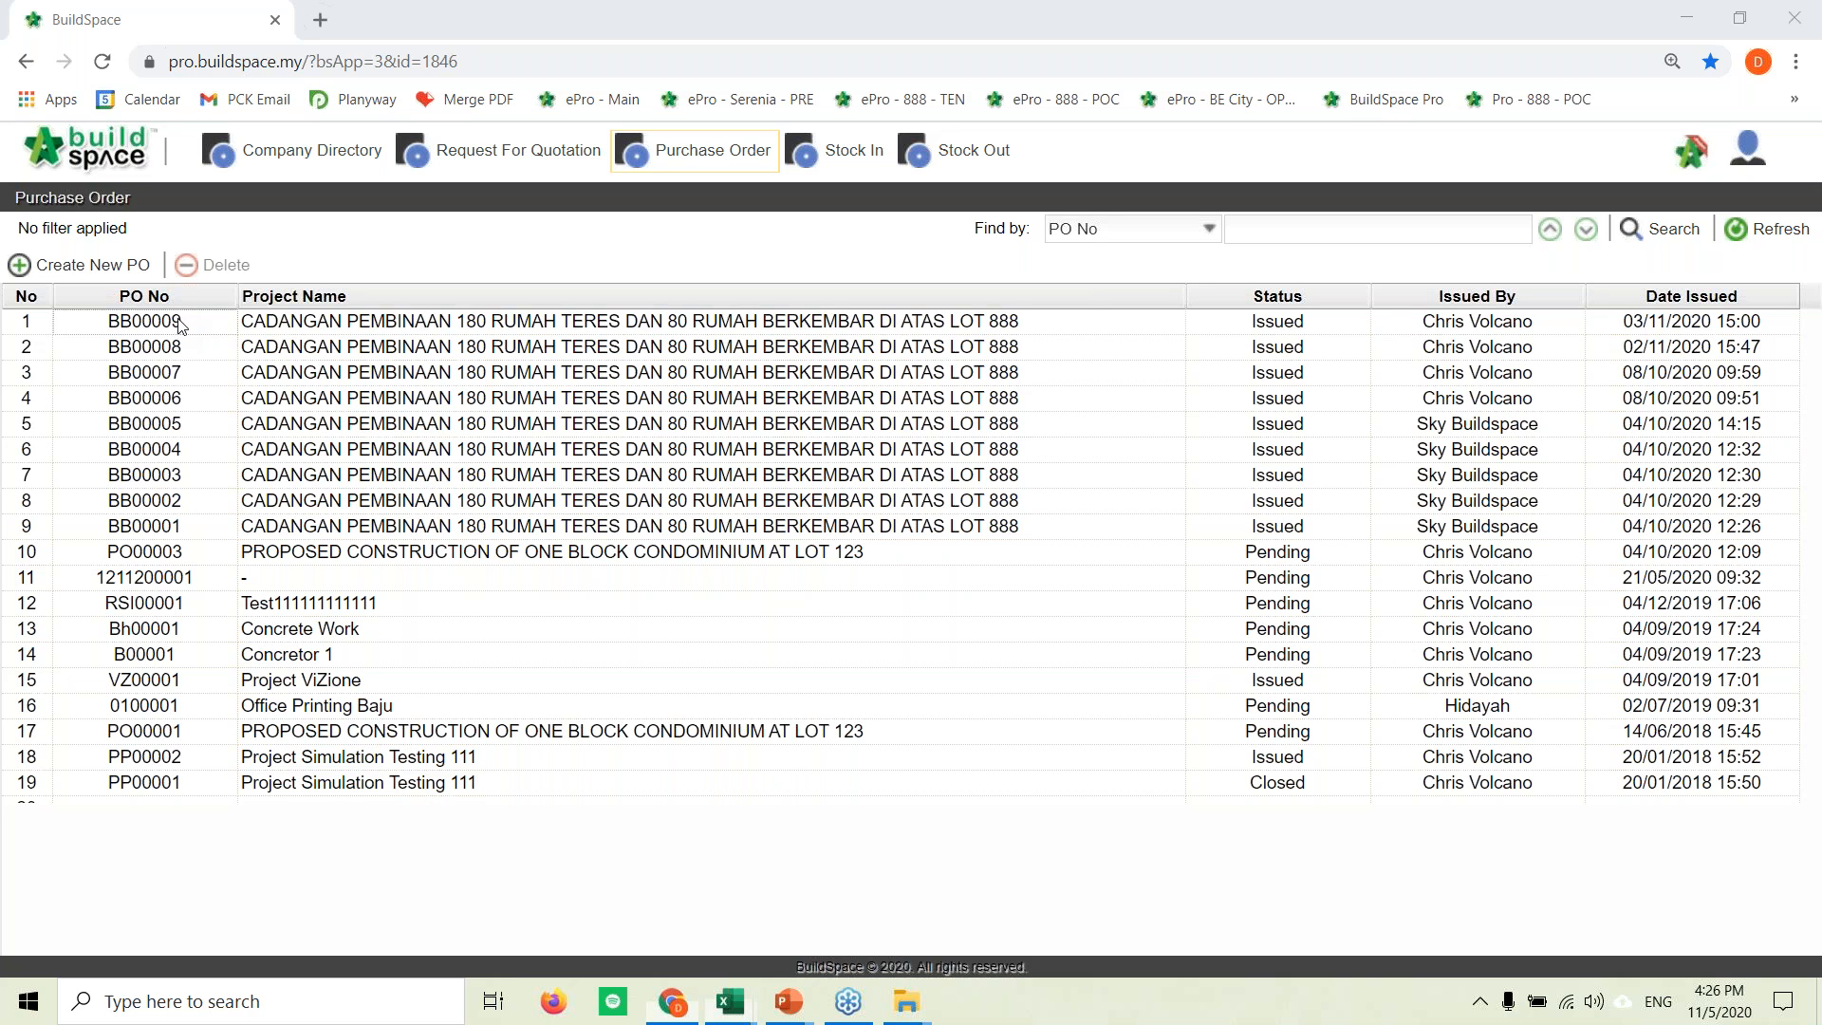
left_click(105, 269)
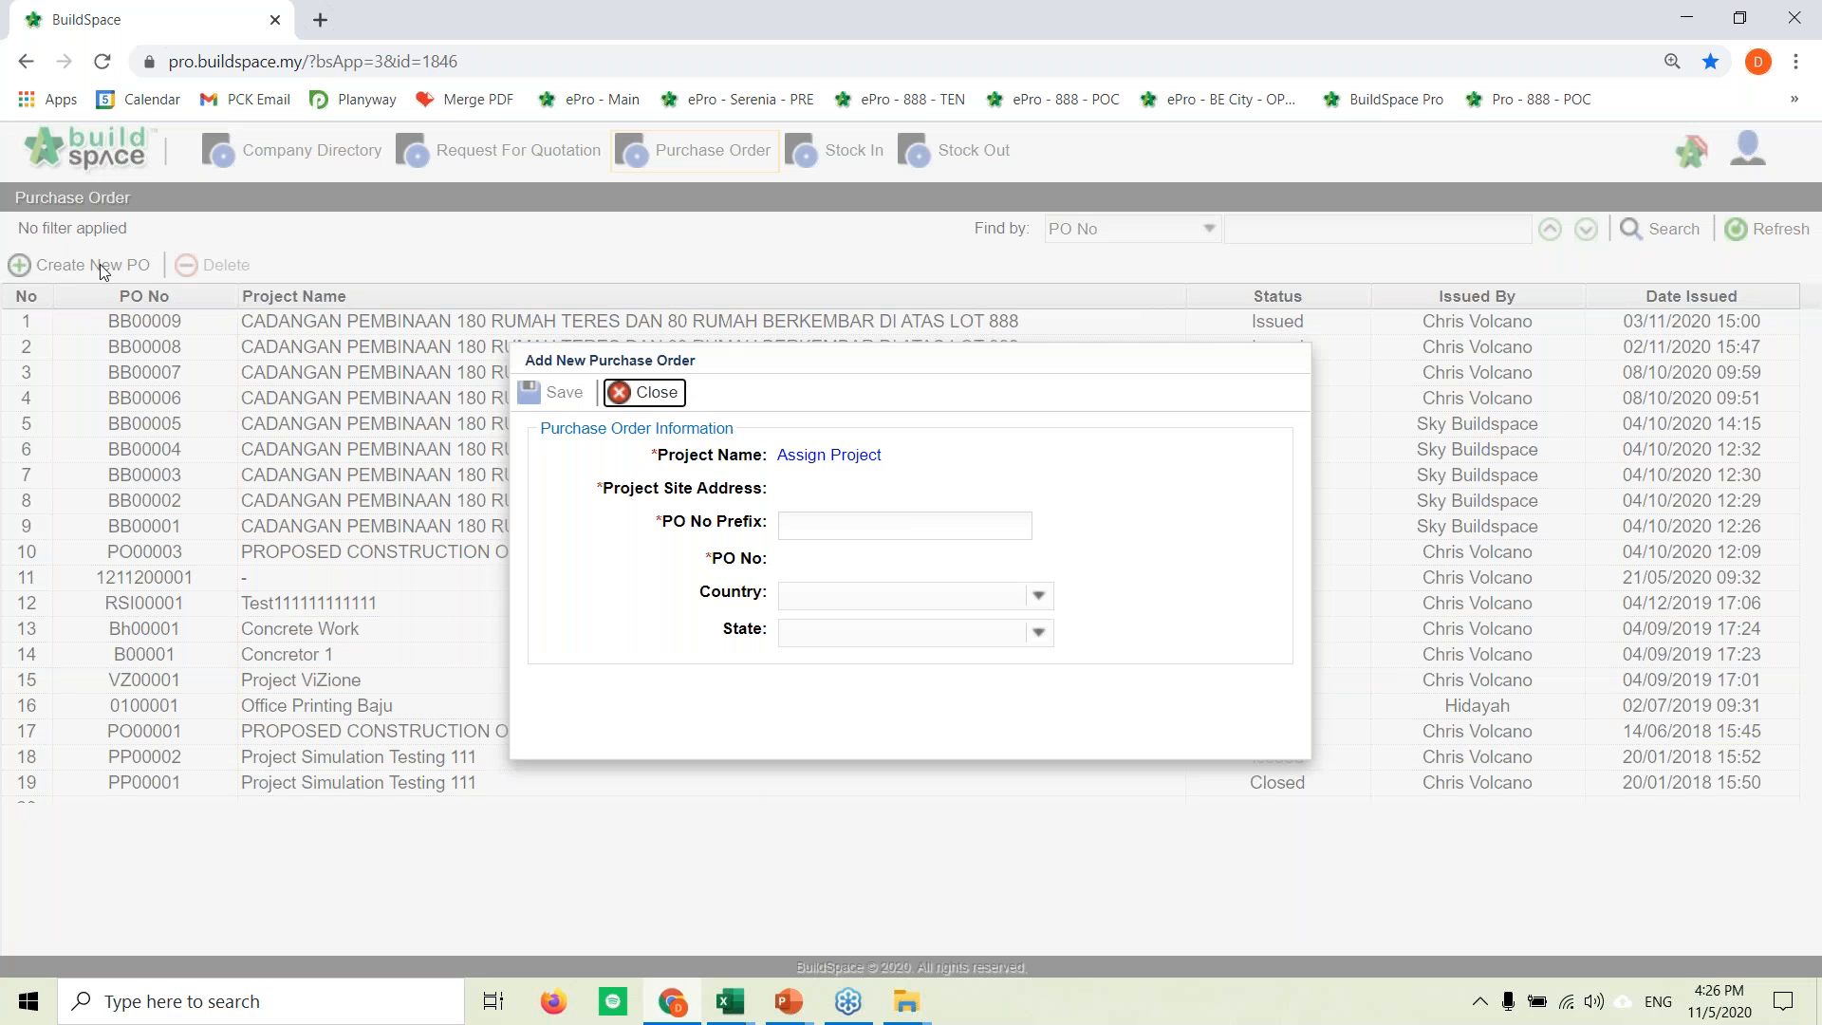
left_click(808, 462)
left_click(994, 275)
type("888")
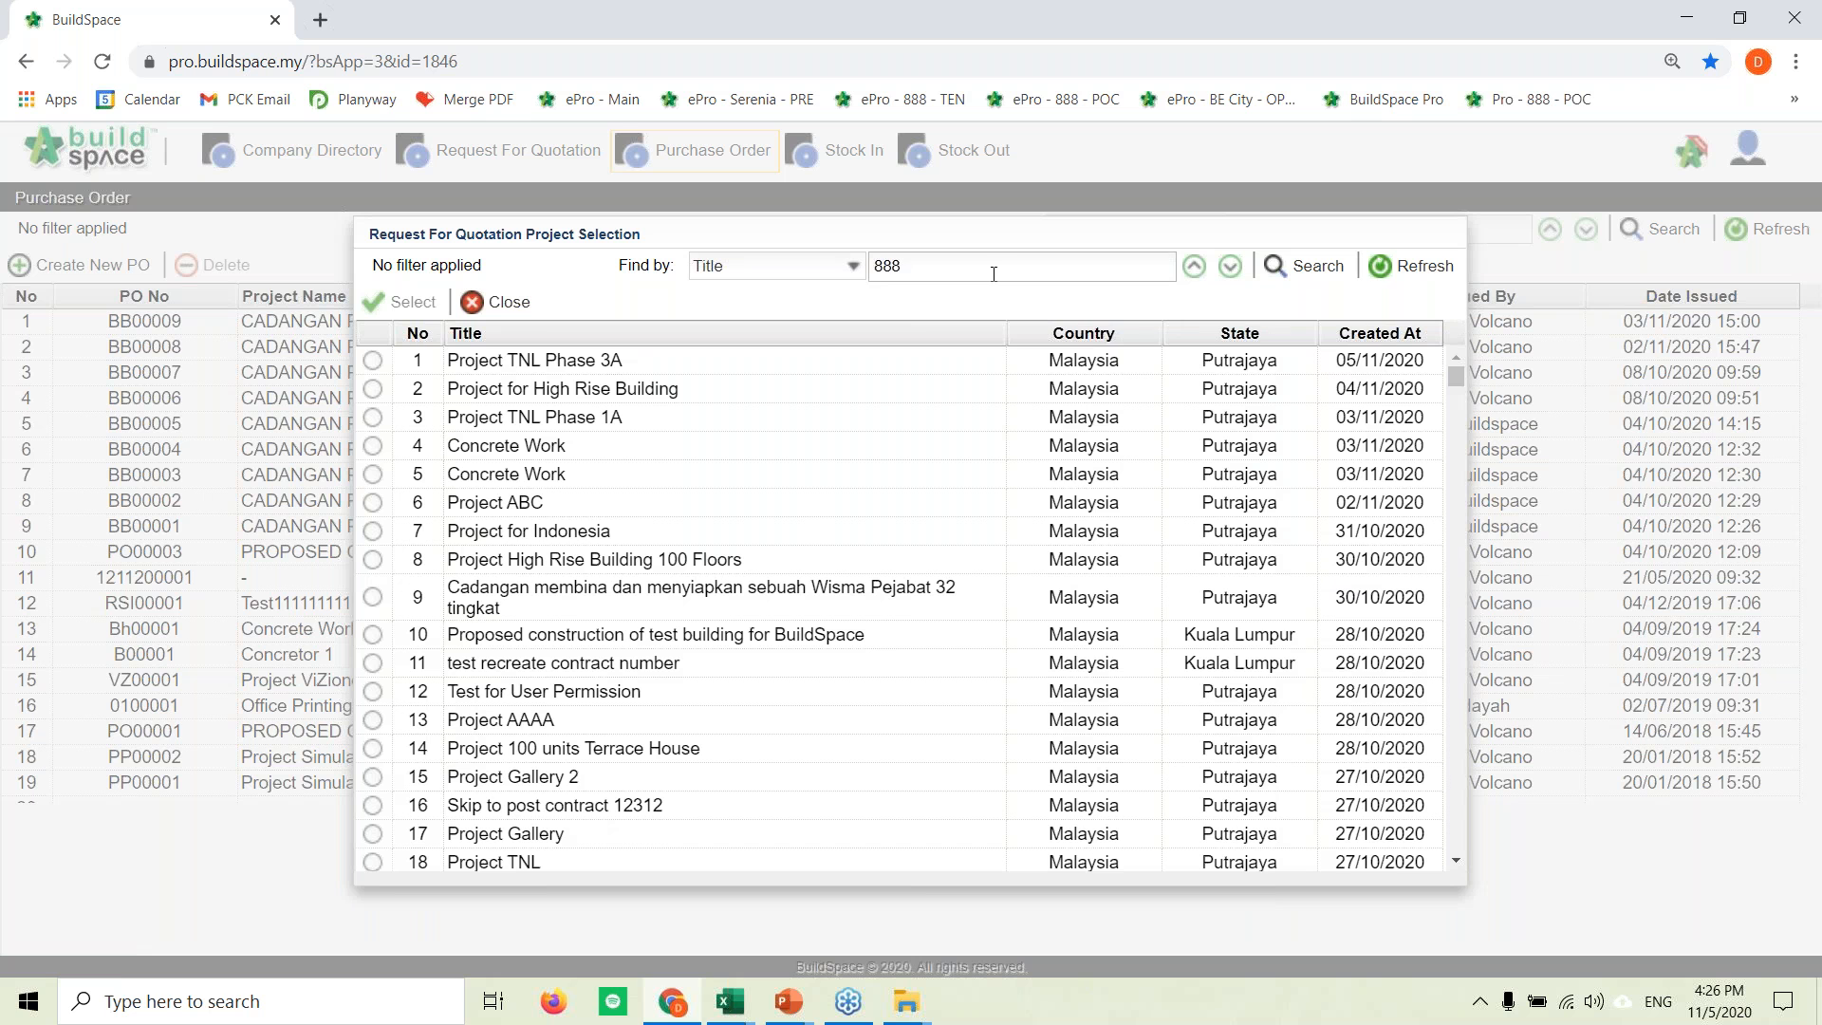
left_click(1317, 268)
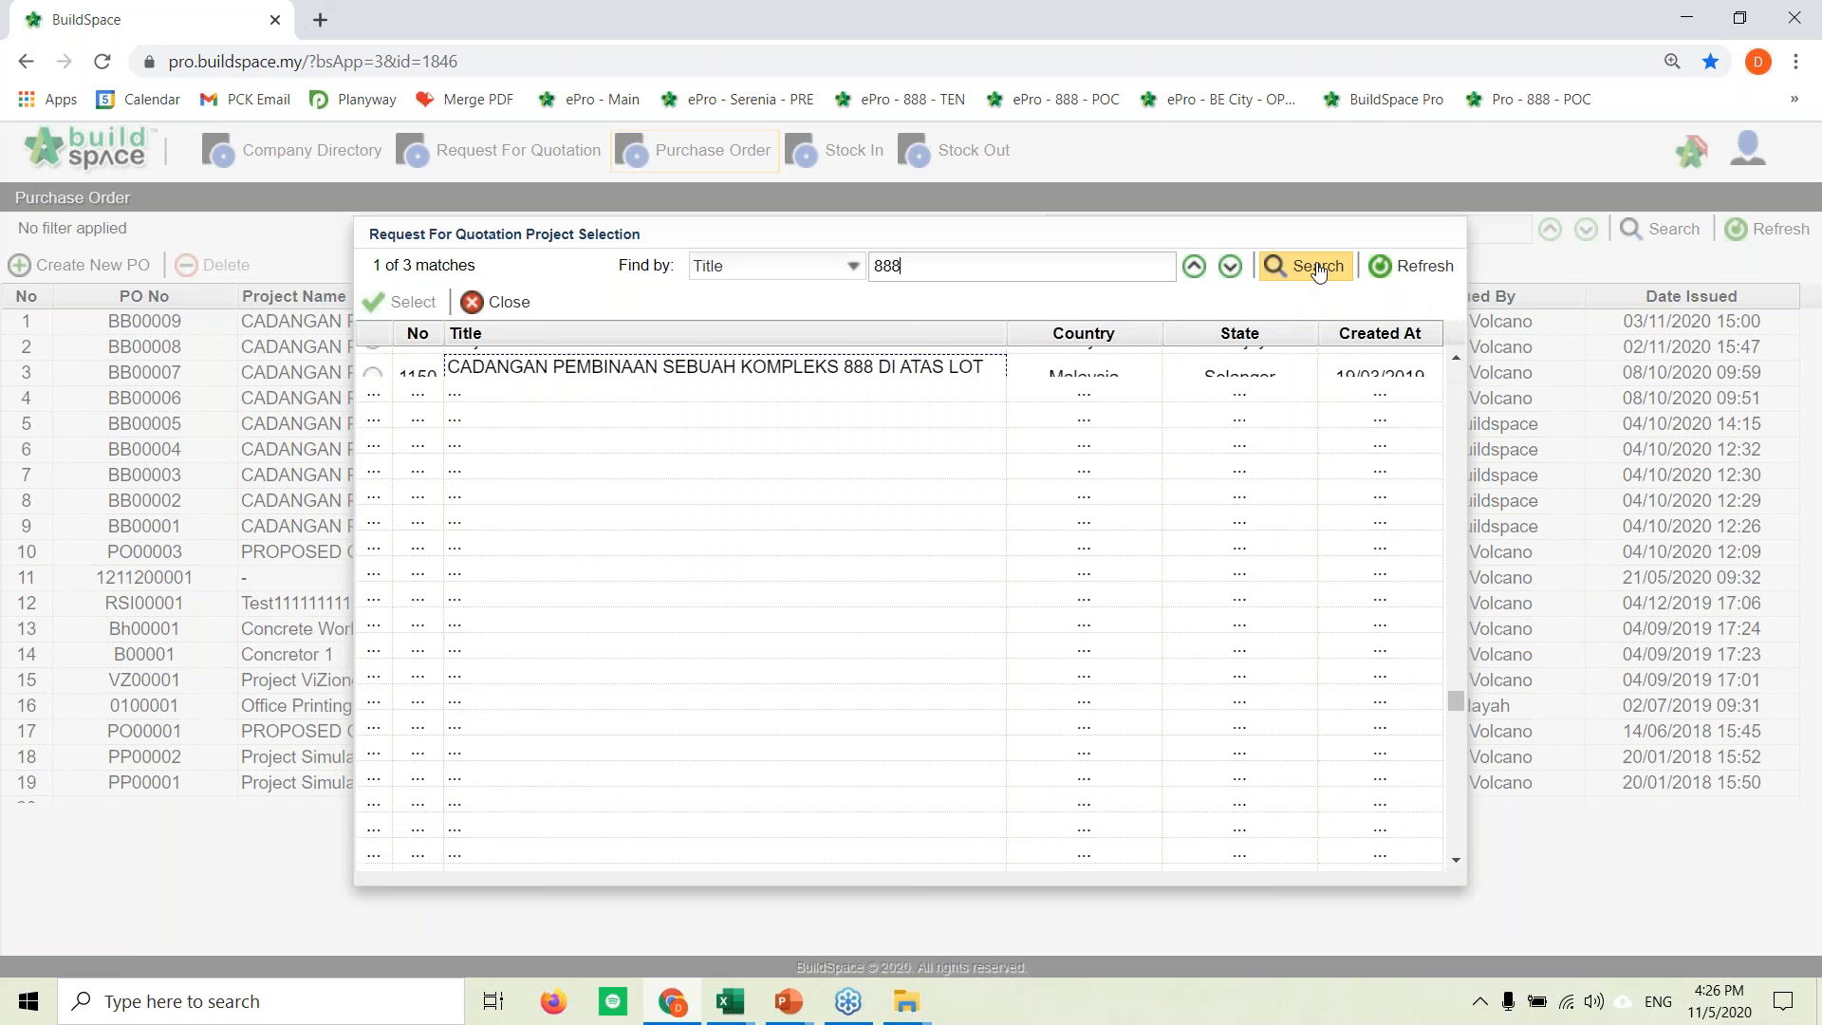
left_click(1231, 270)
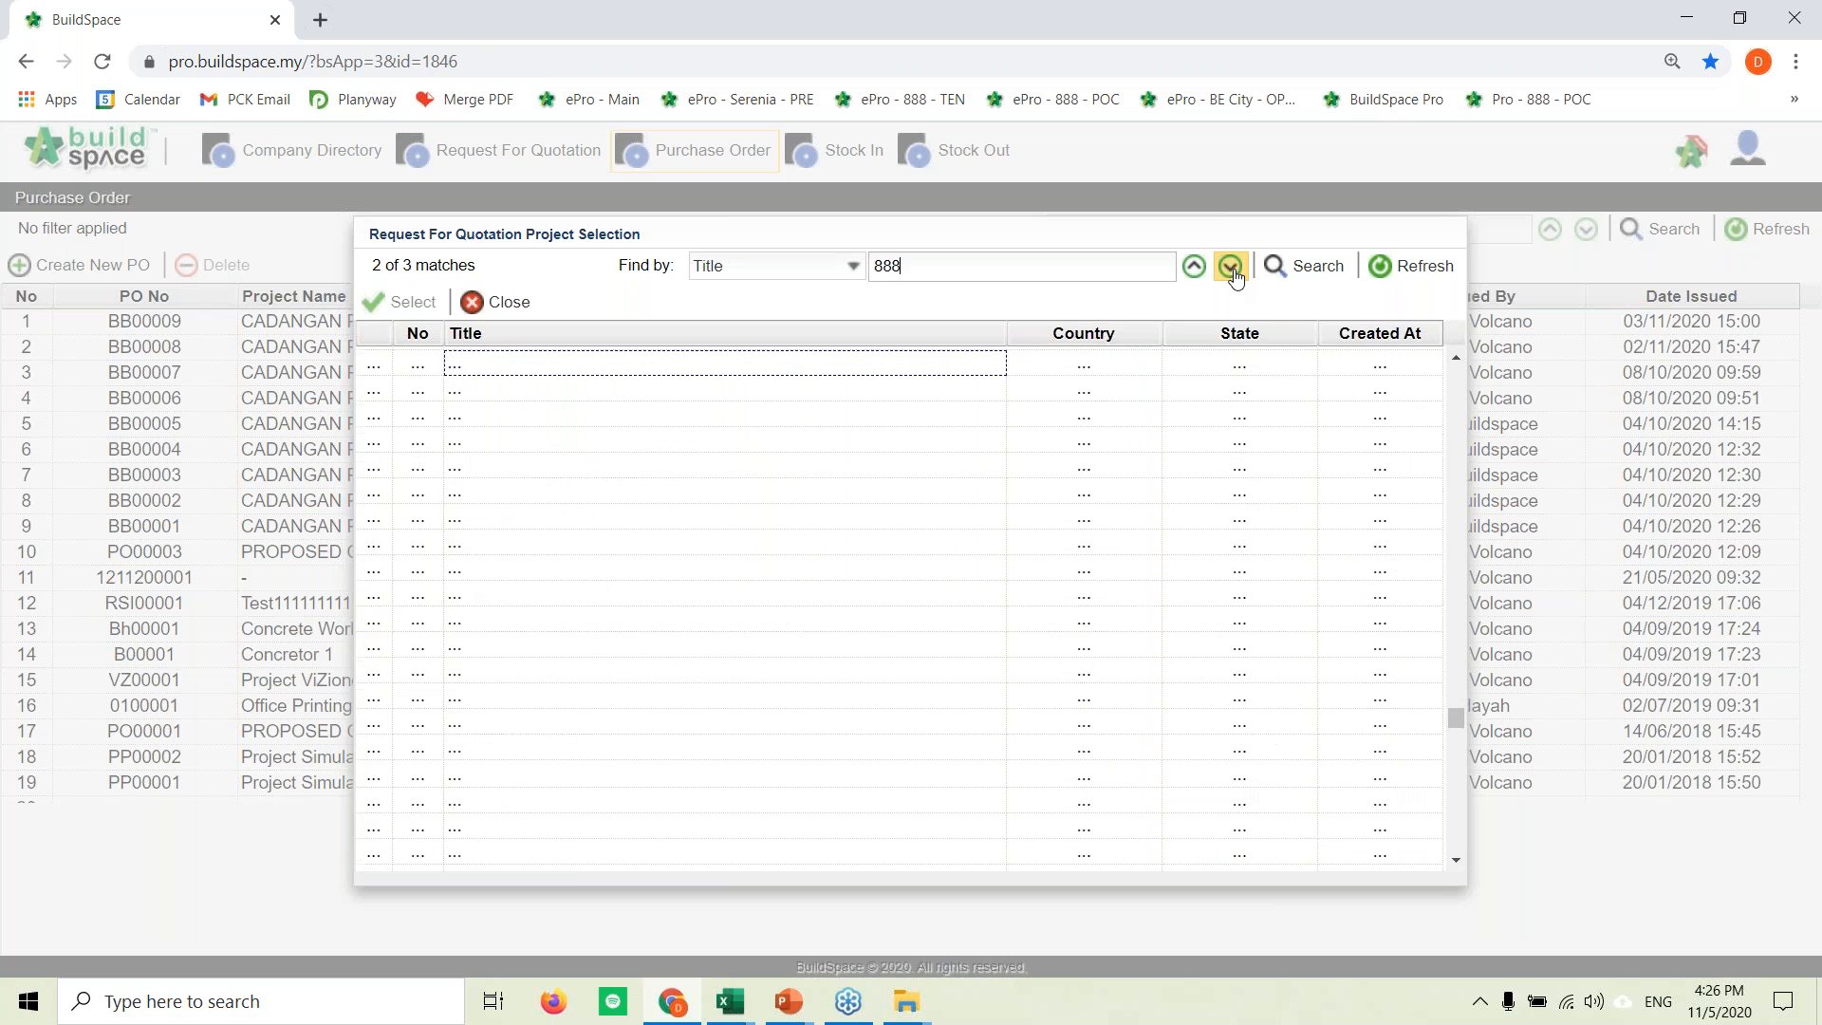
left_click(1231, 270)
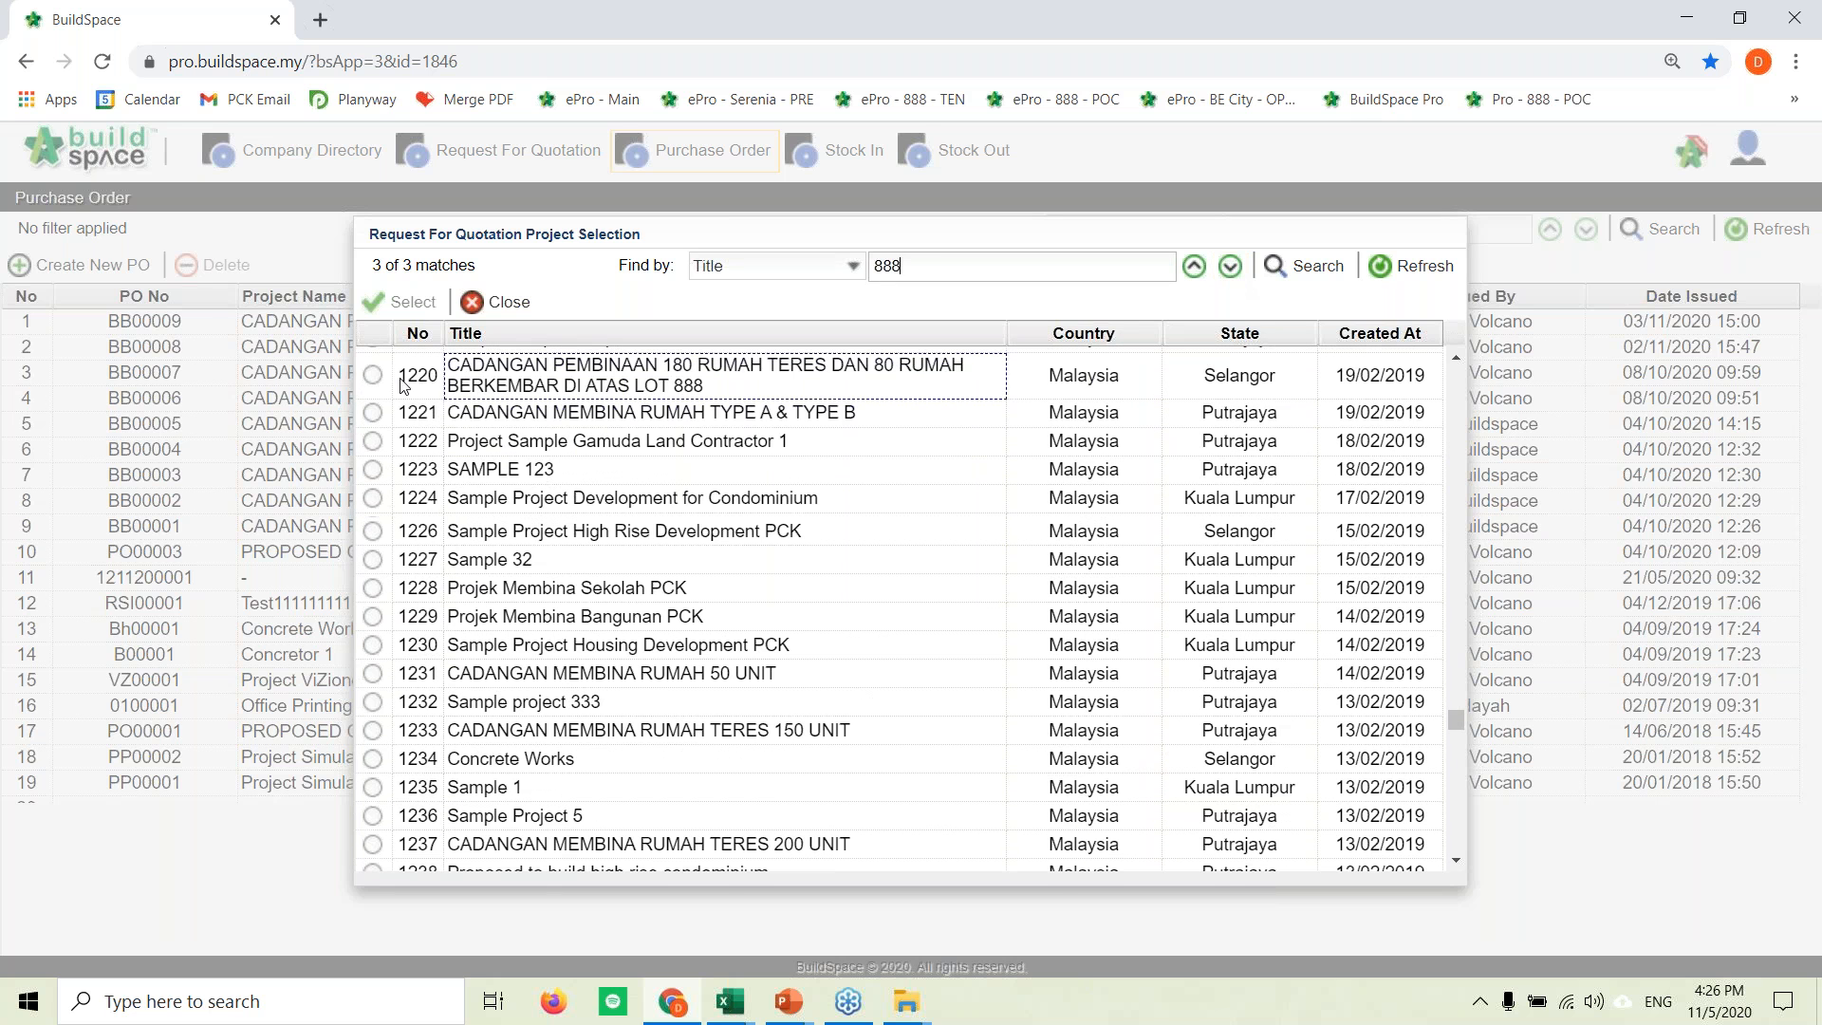
left_click(373, 377)
left_click(405, 300)
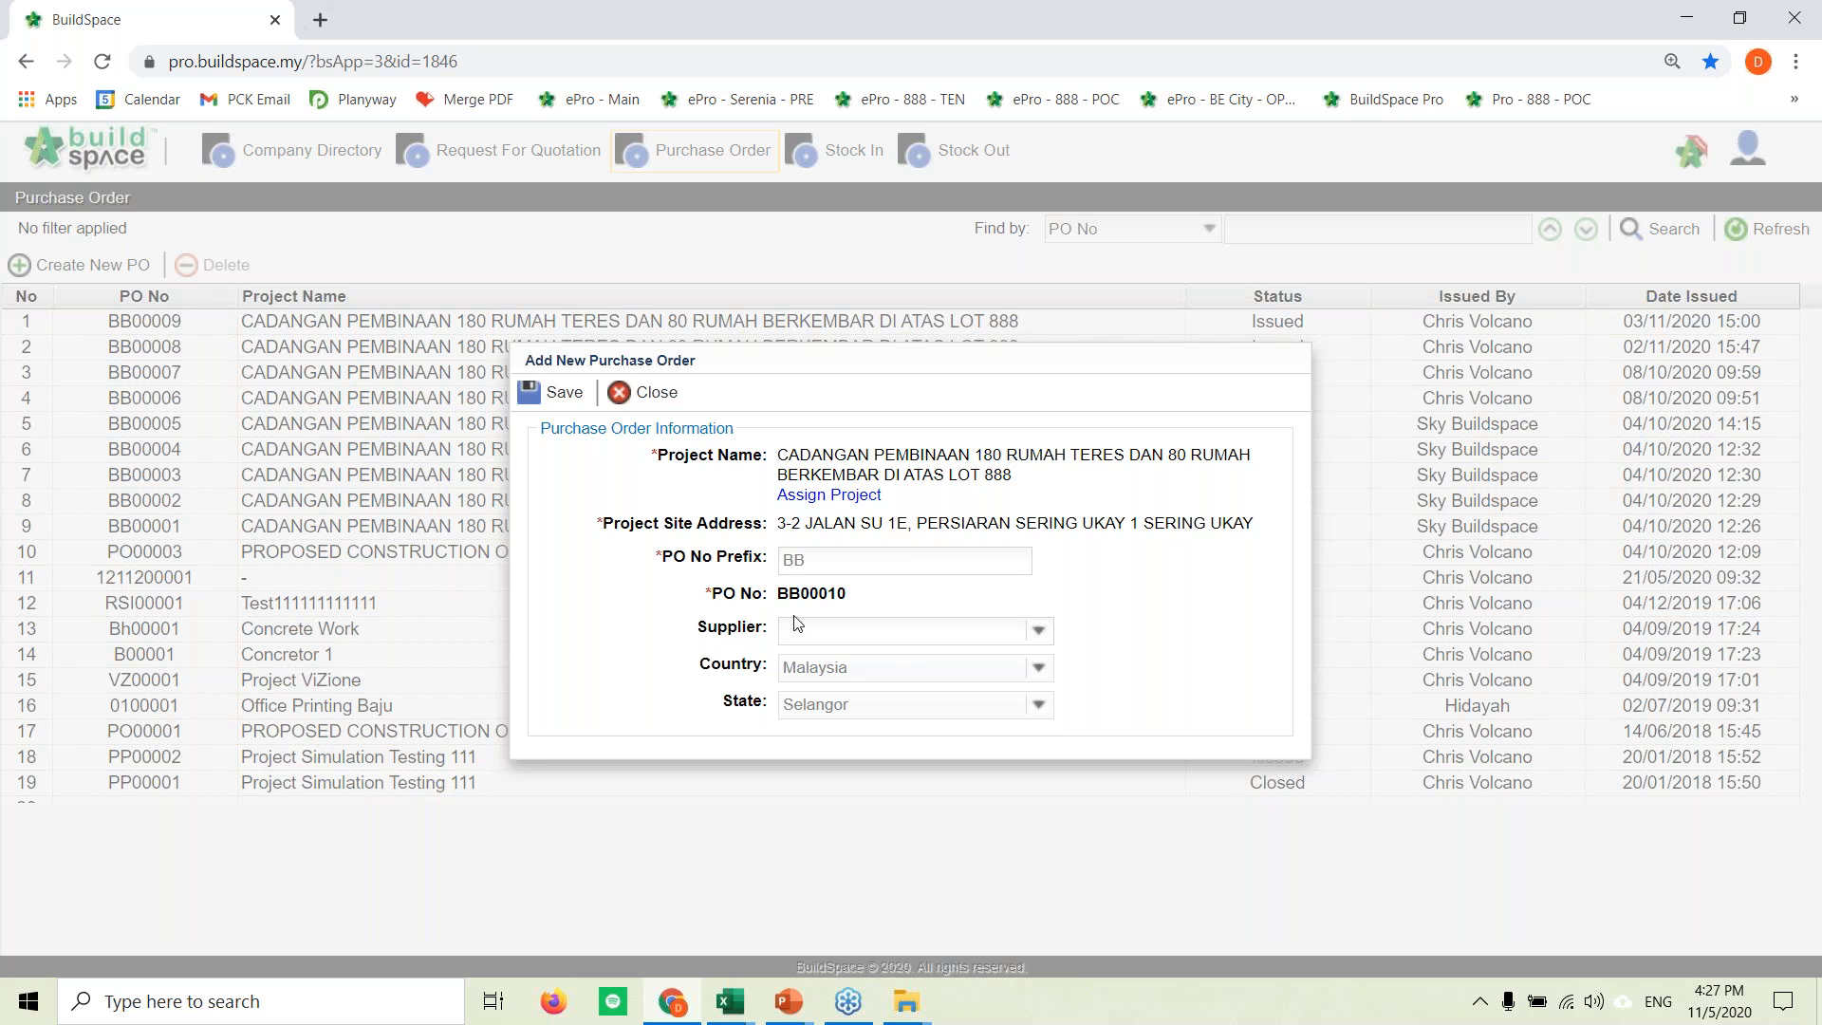
Step: Set the new purchase order's supplier to ABC Contractor SB and save the order
left_click(1039, 630)
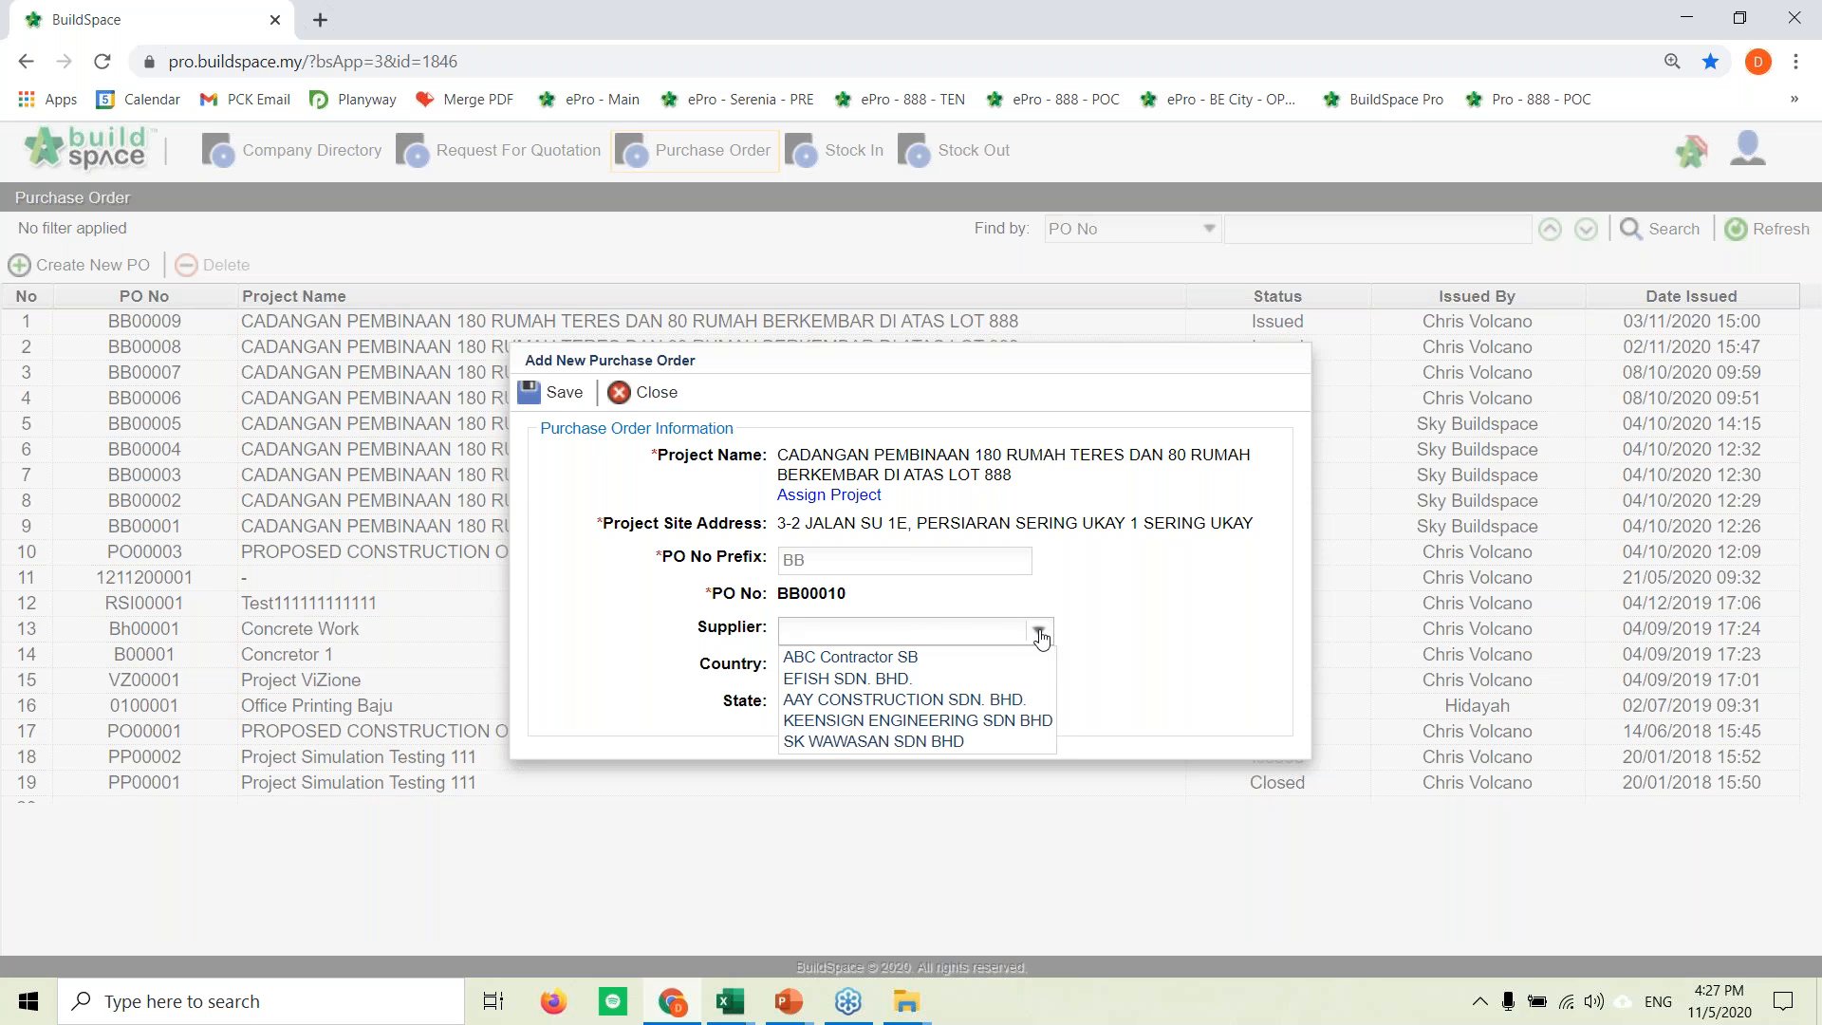
left_click(895, 660)
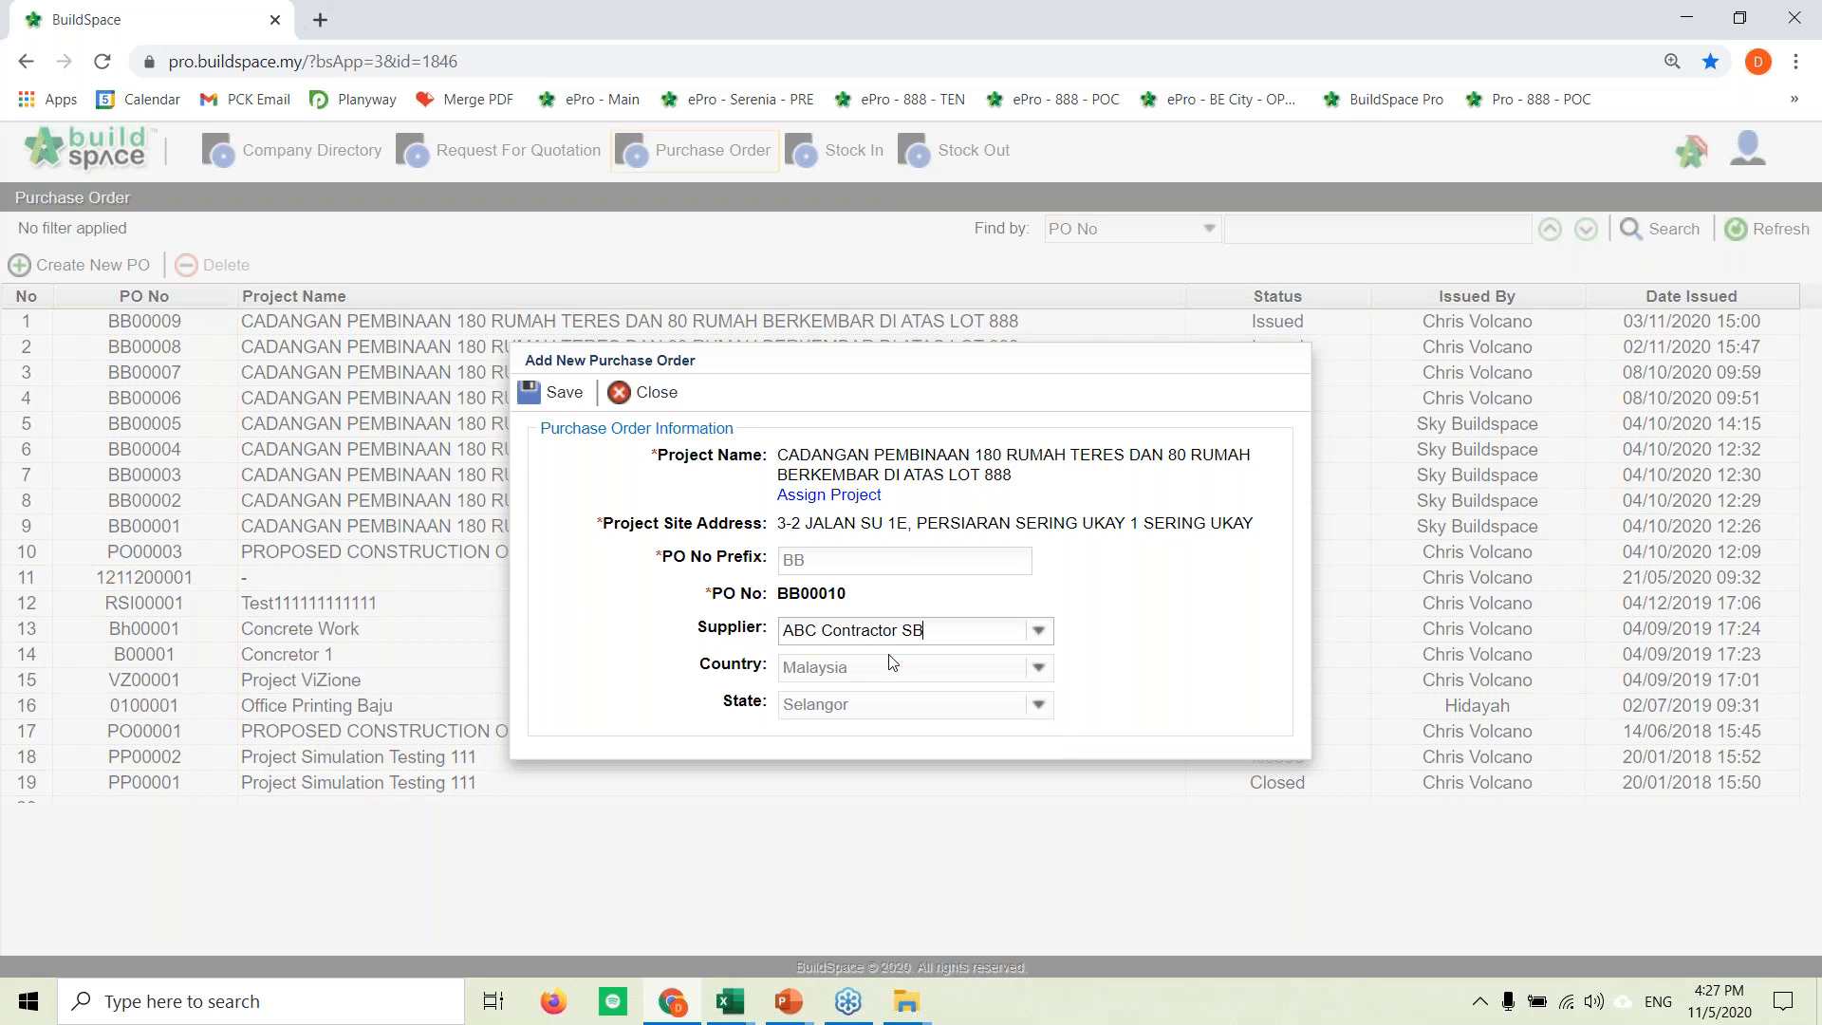
left_click(551, 393)
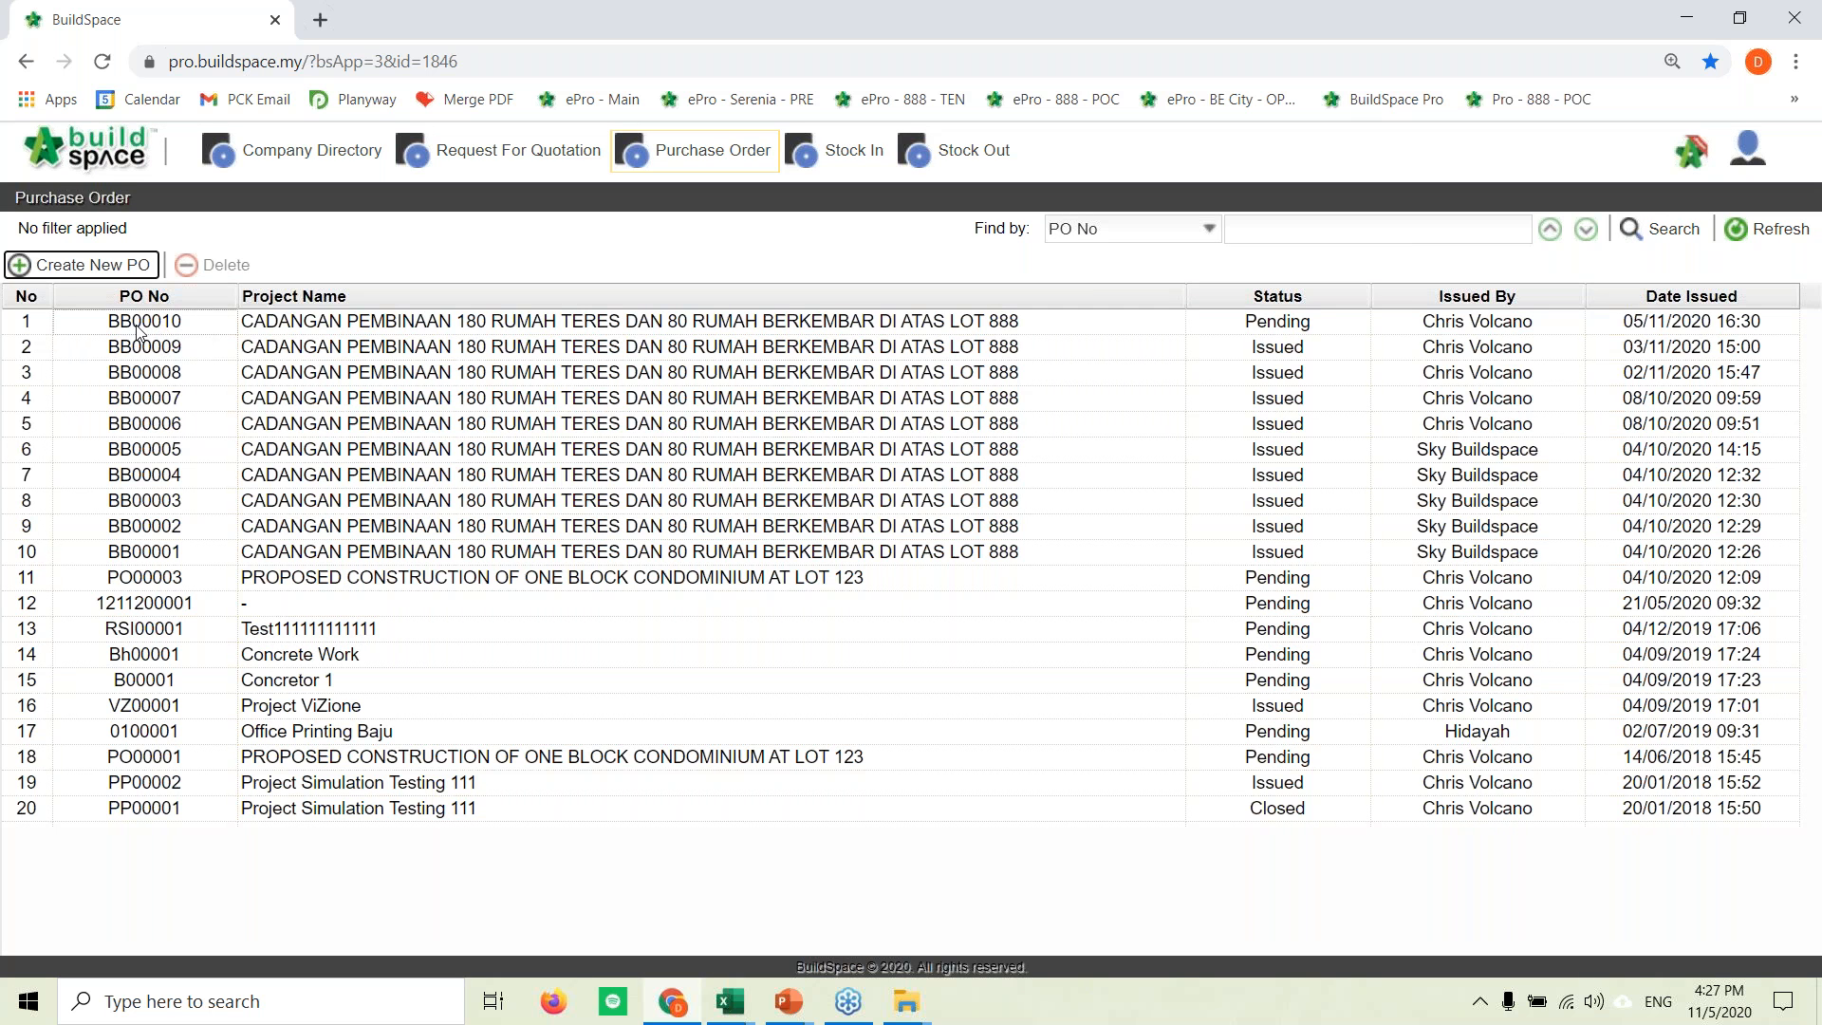
Step: Open the newly created purchase order and copy all Ready Mix Concrete items into it from the most recent RFQ
double_click(323, 321)
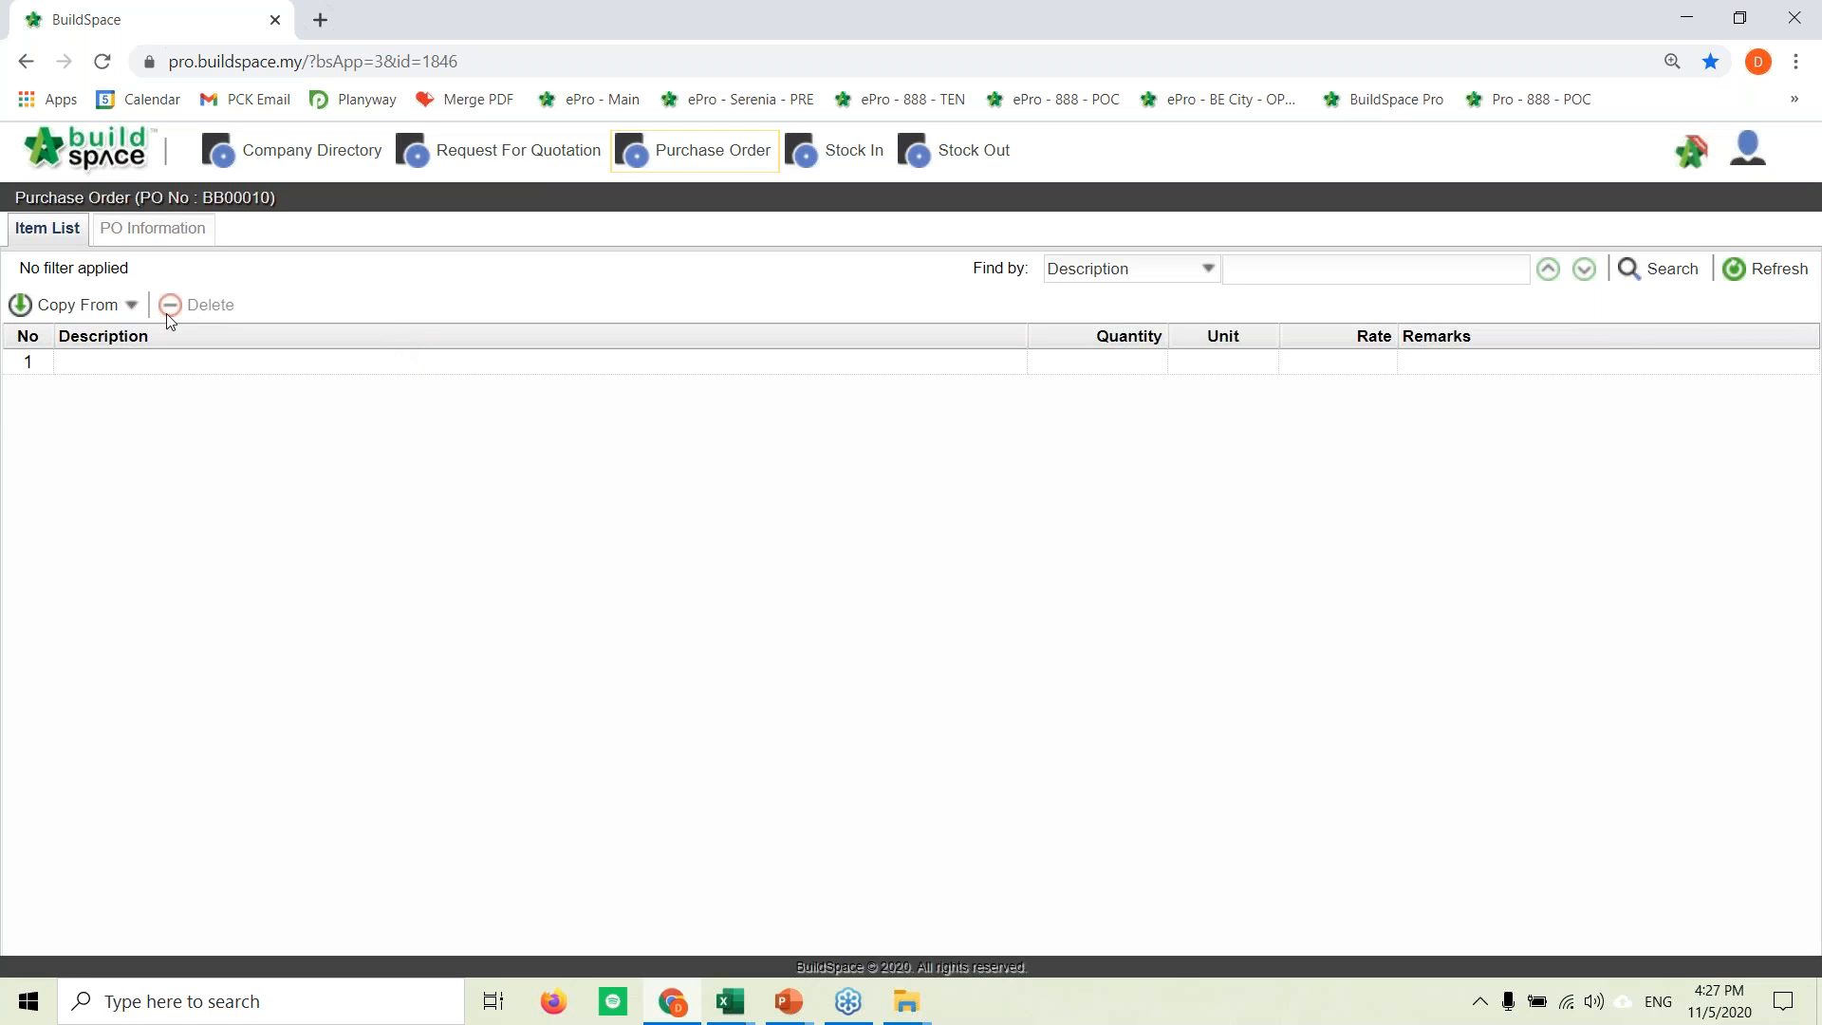
left_click(133, 306)
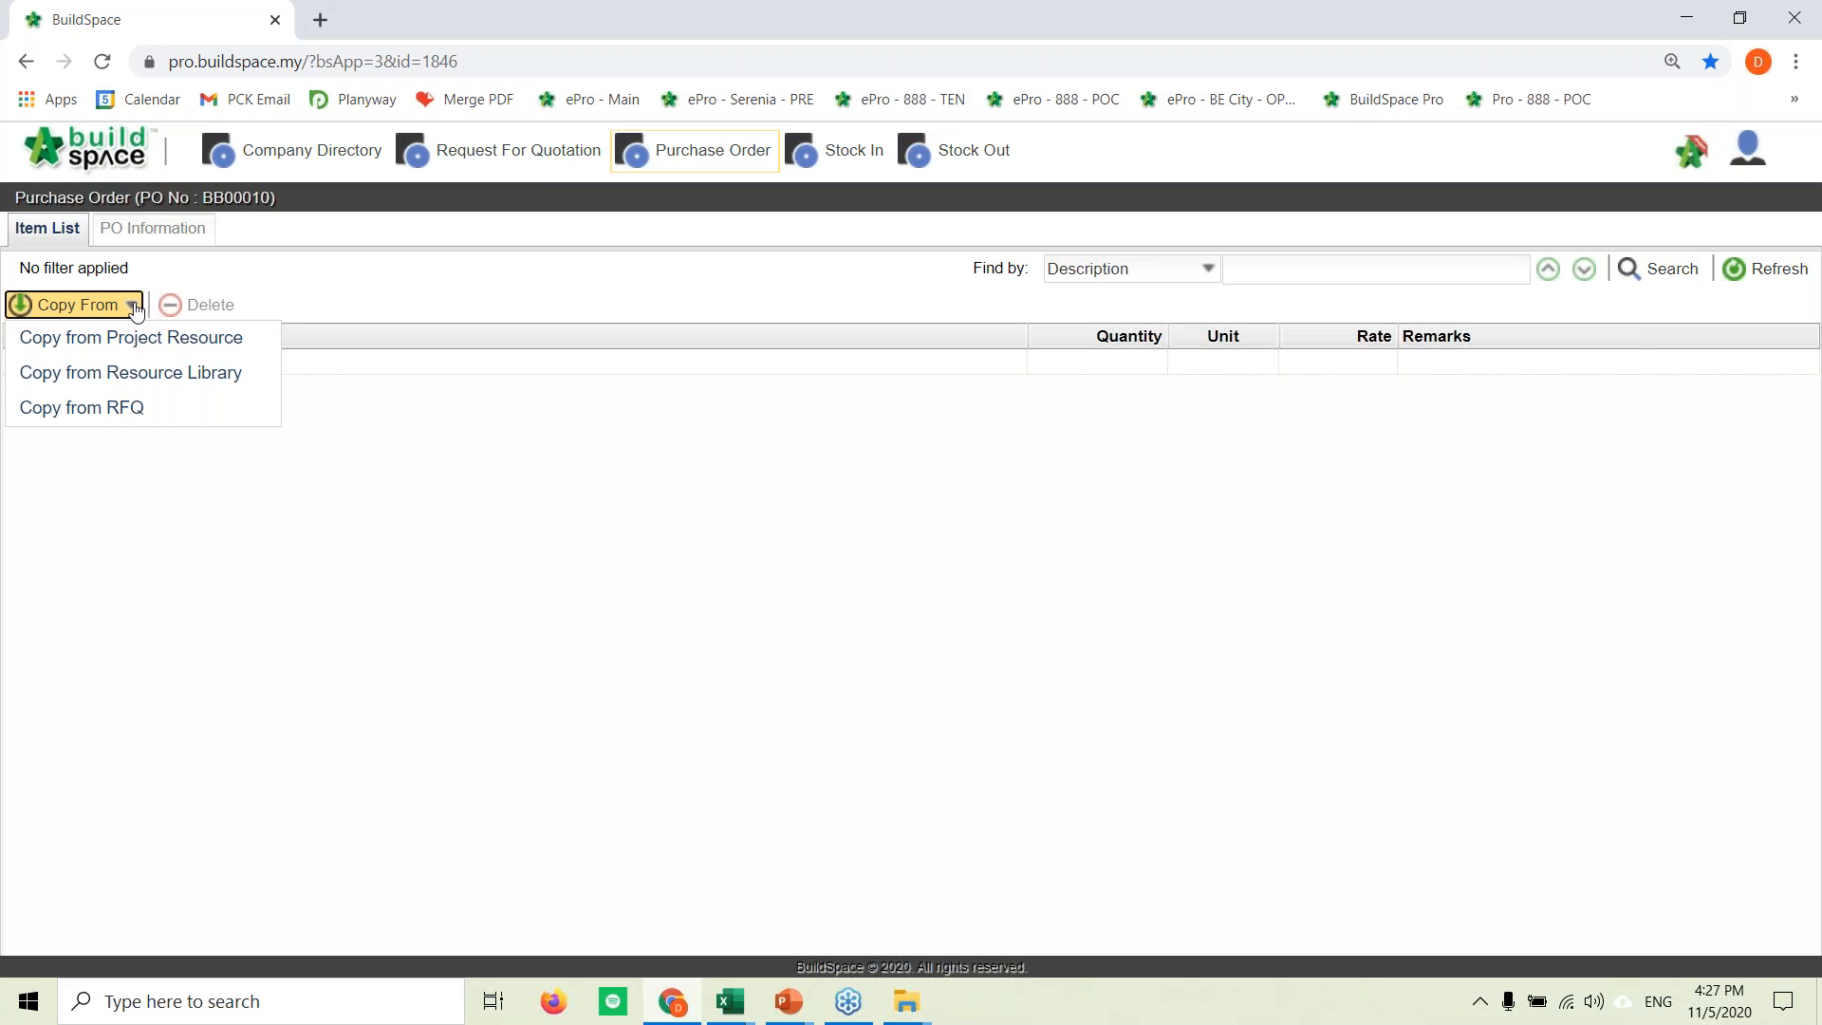
left_click(68, 414)
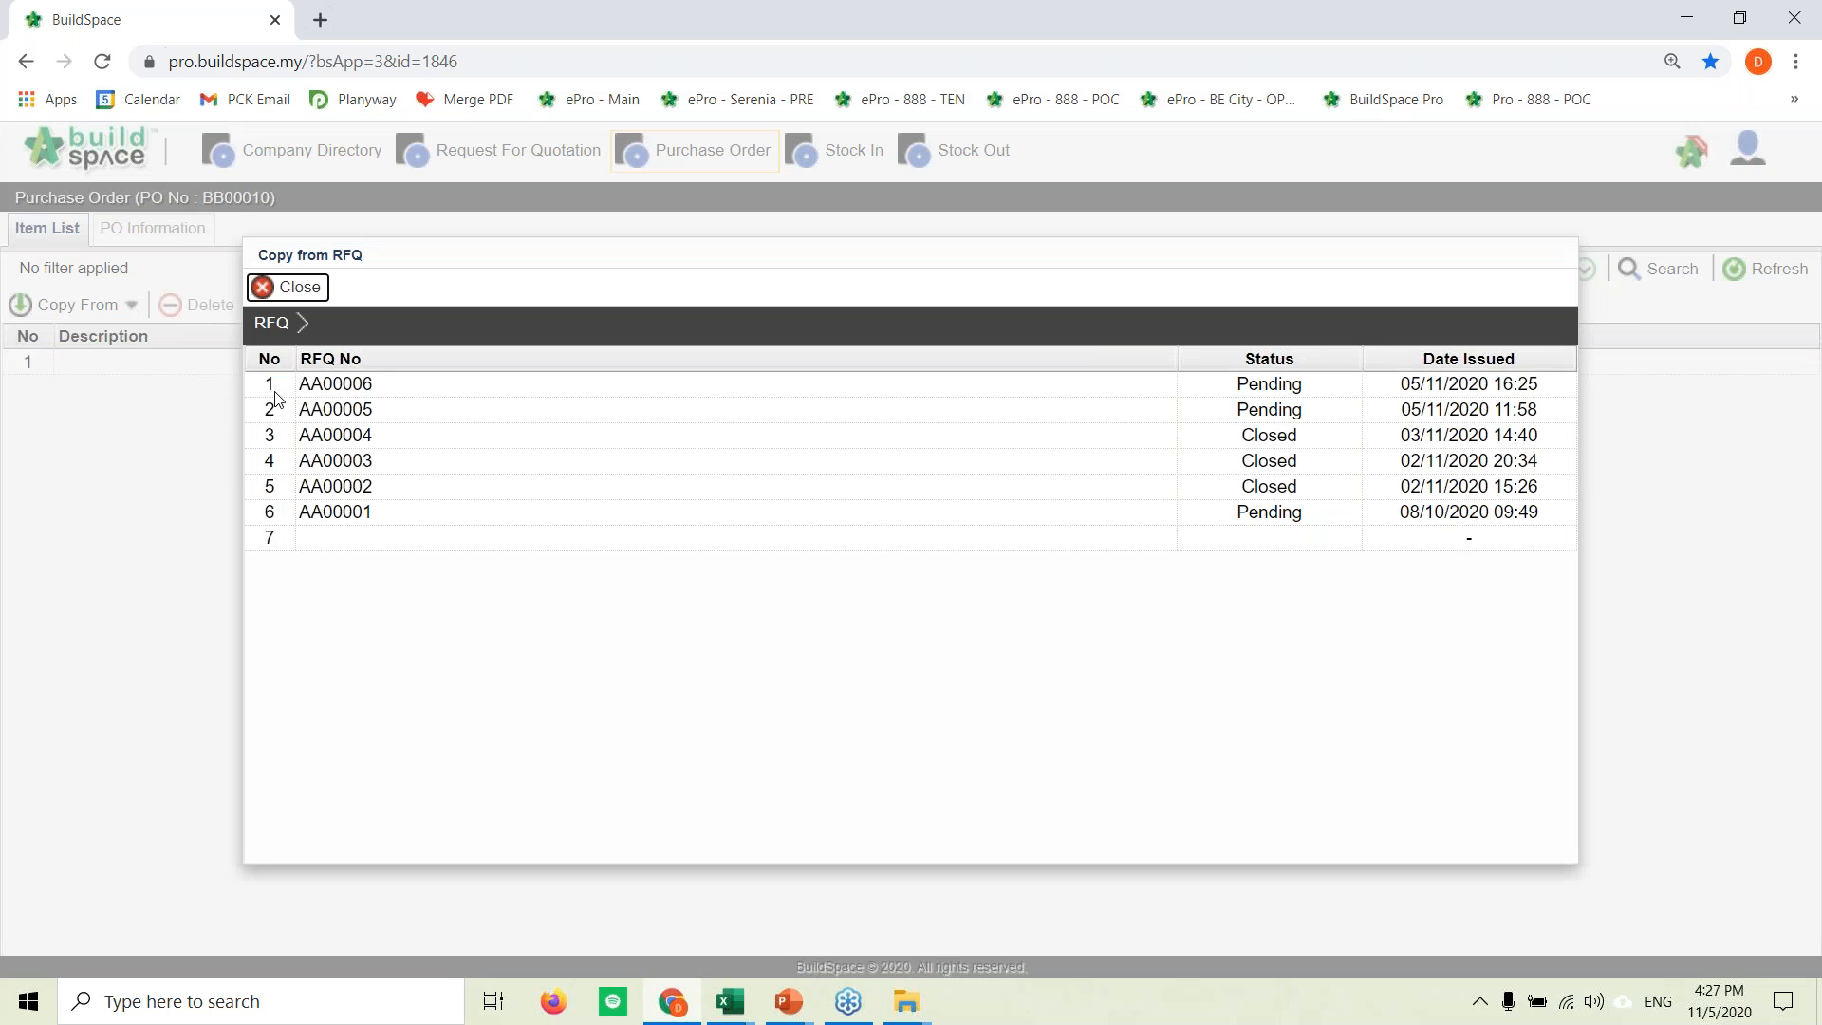
left_click(411, 391)
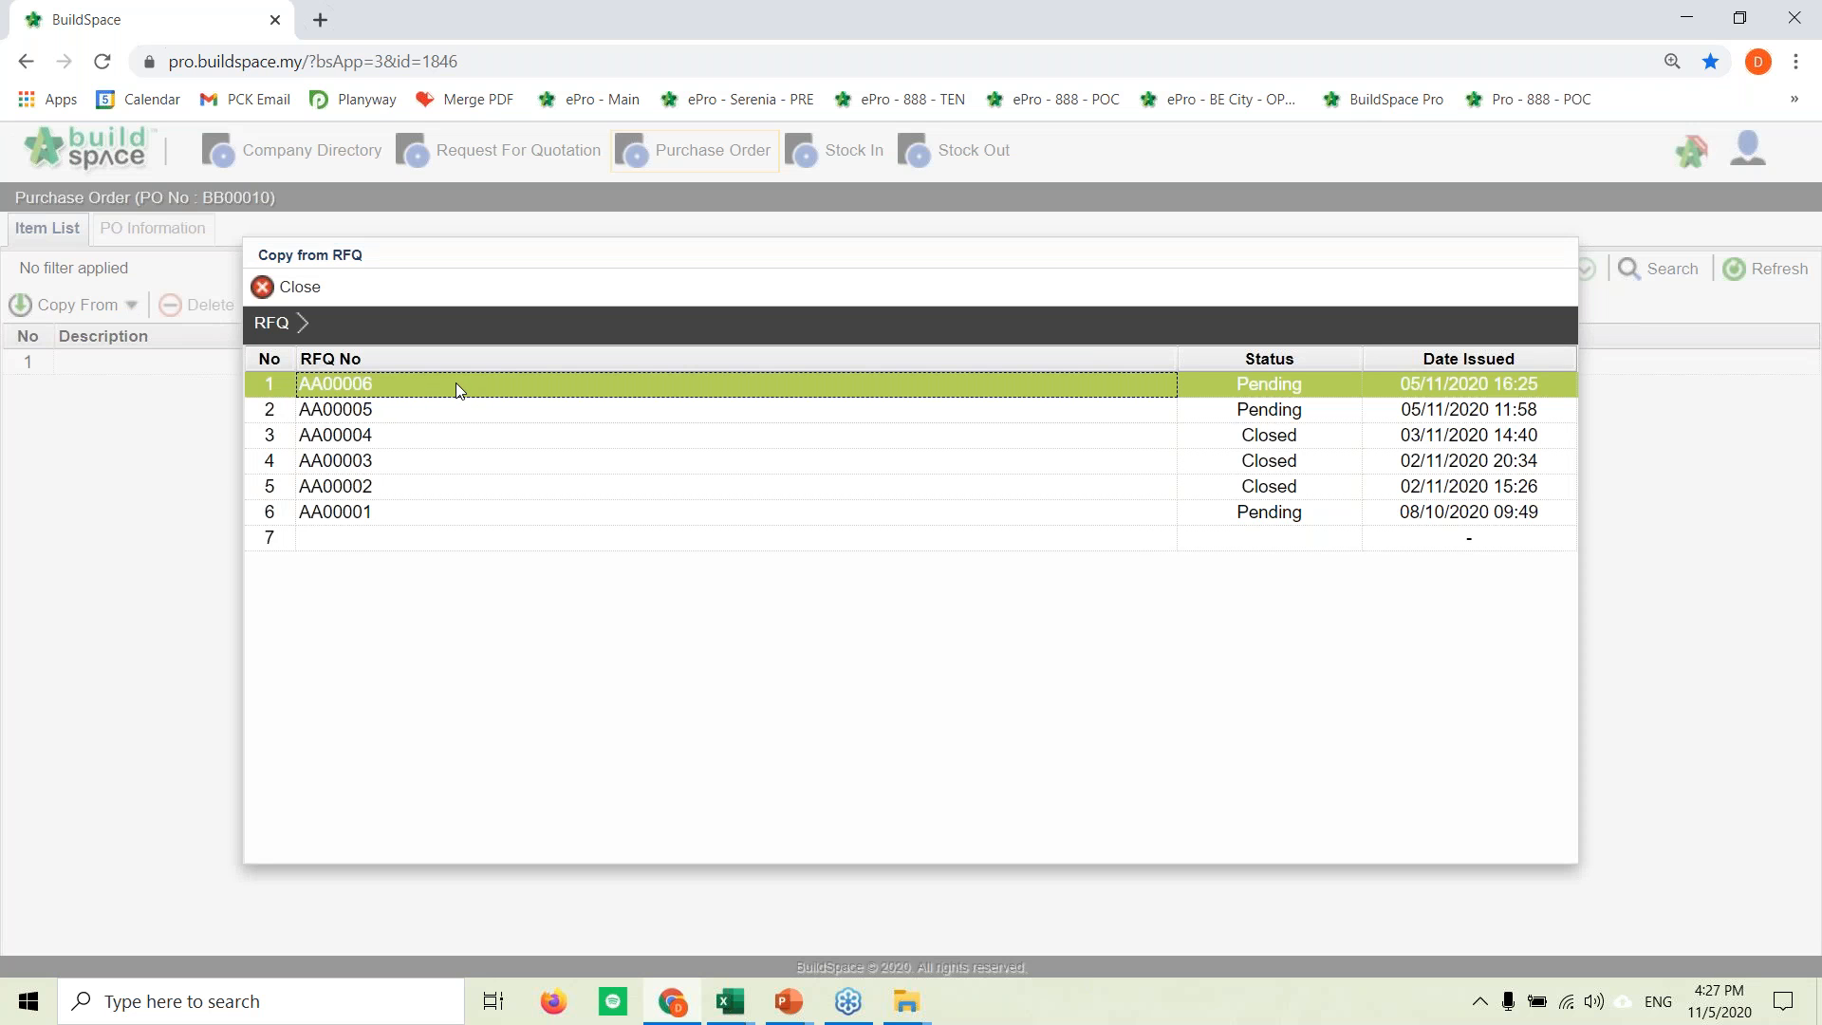
double_click(452, 383)
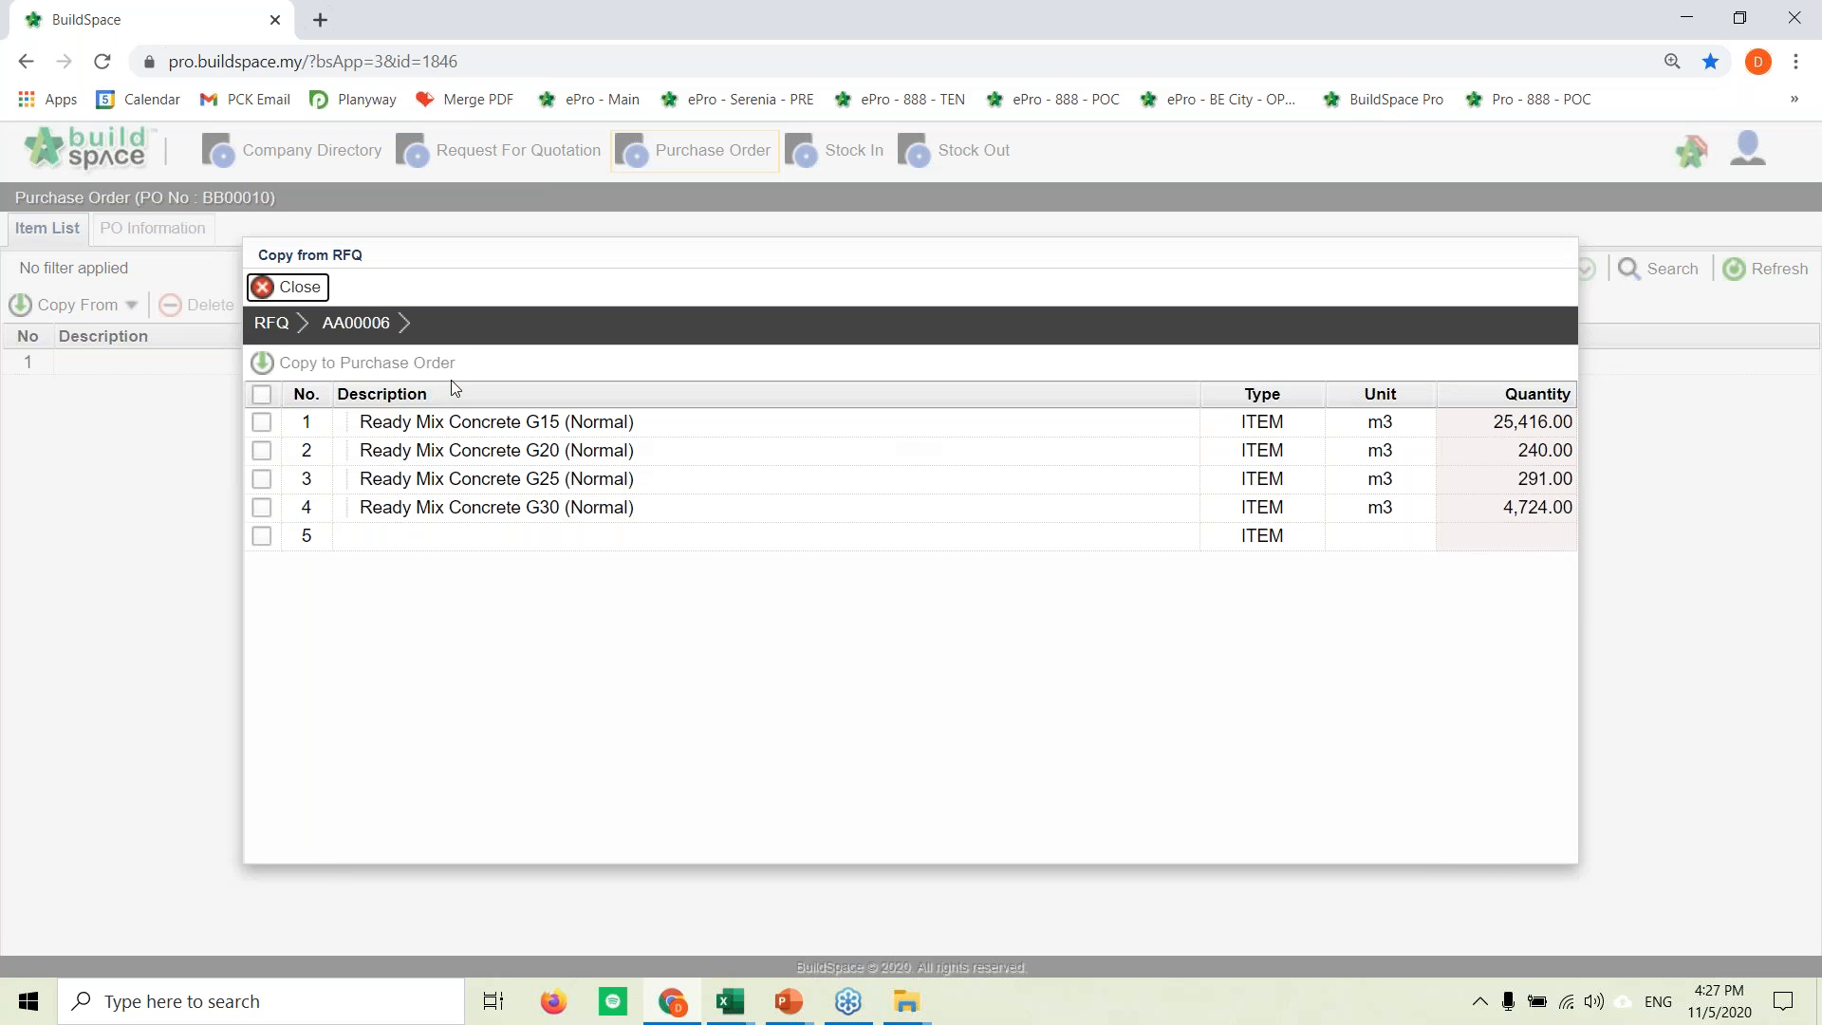
left_click(262, 395)
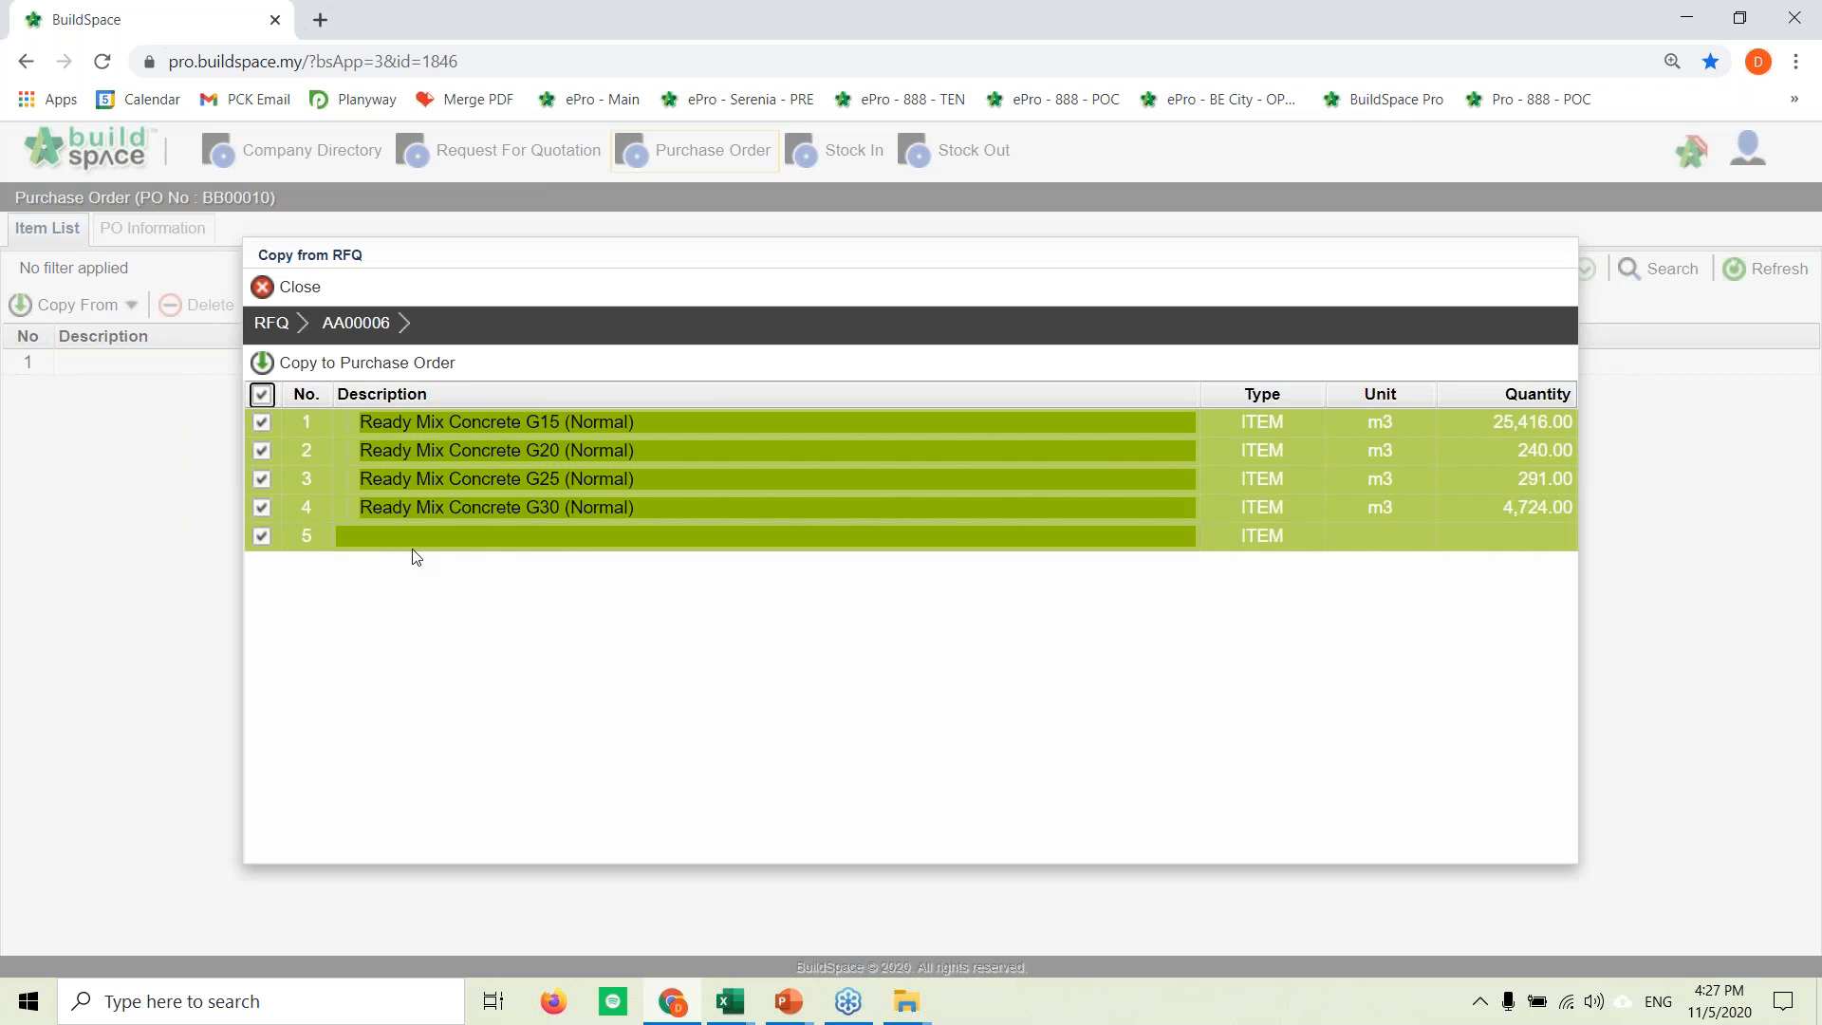
left_click(368, 363)
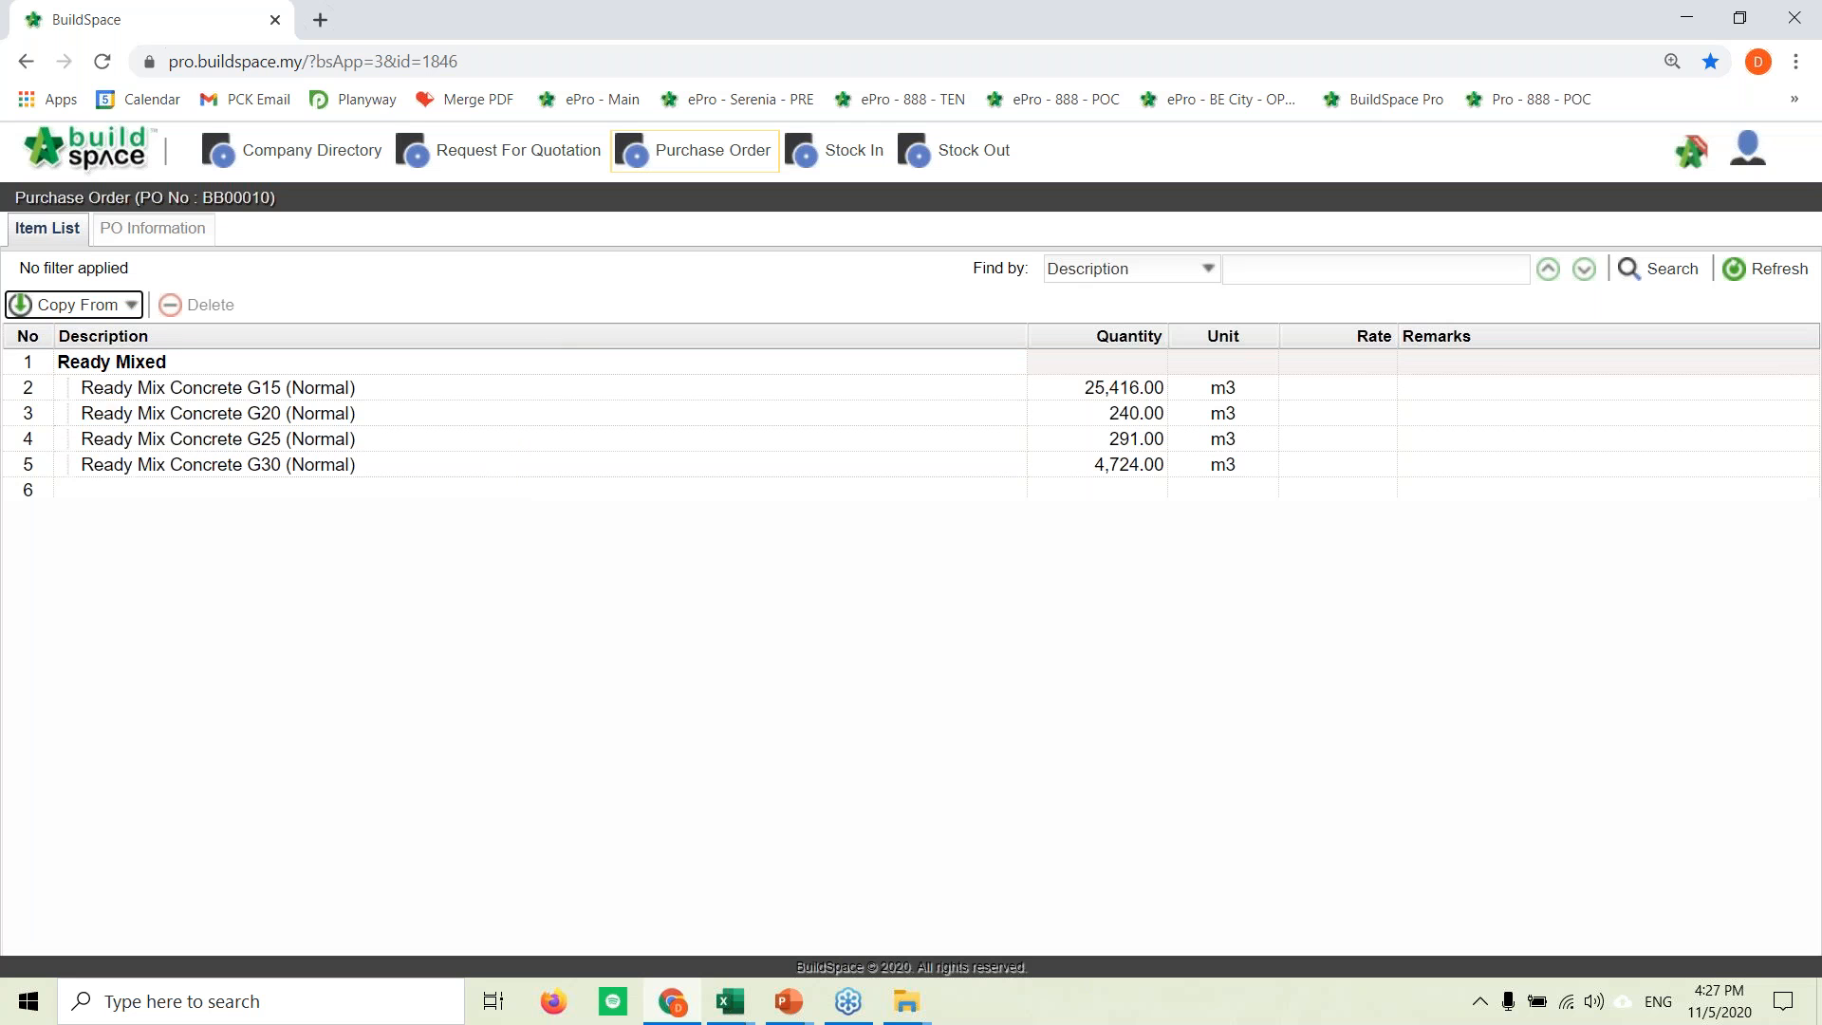
Step: Set the rates of Ready Mix Concrete G15 to 160 and G20 to 180
left_click(1342, 388)
left_click(1342, 389)
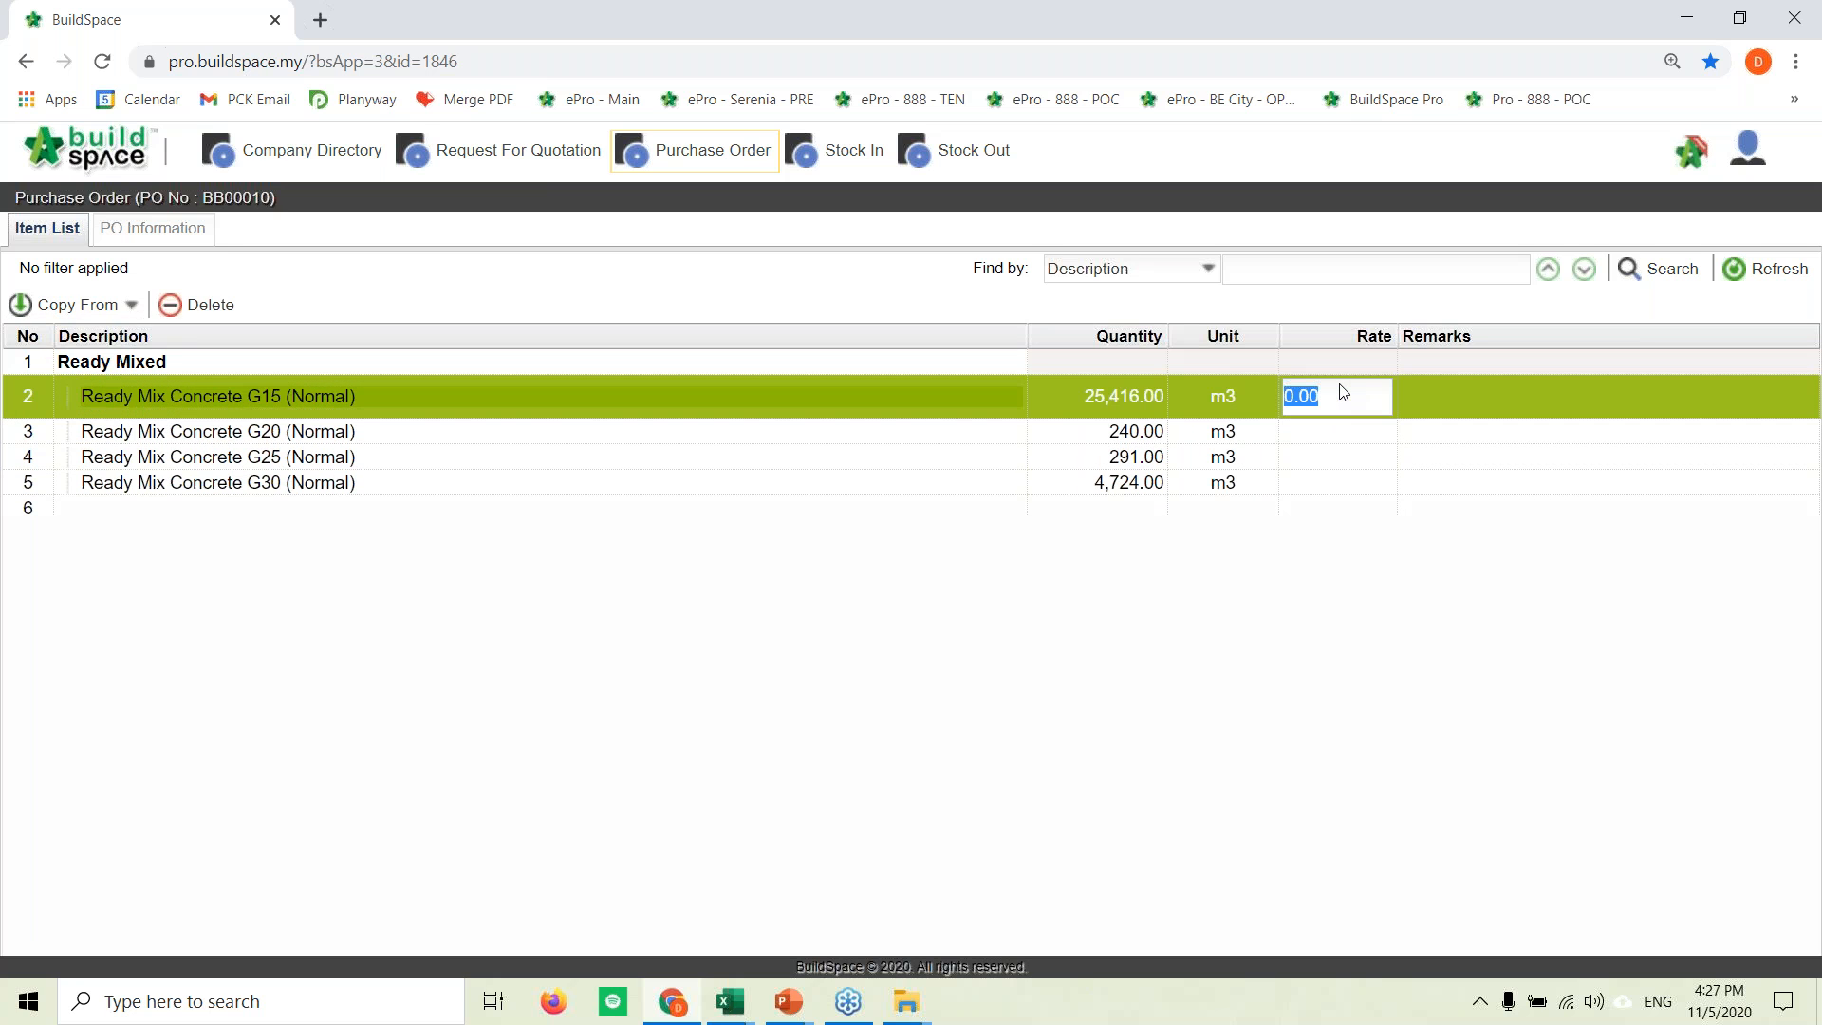
type("160")
key("Return")
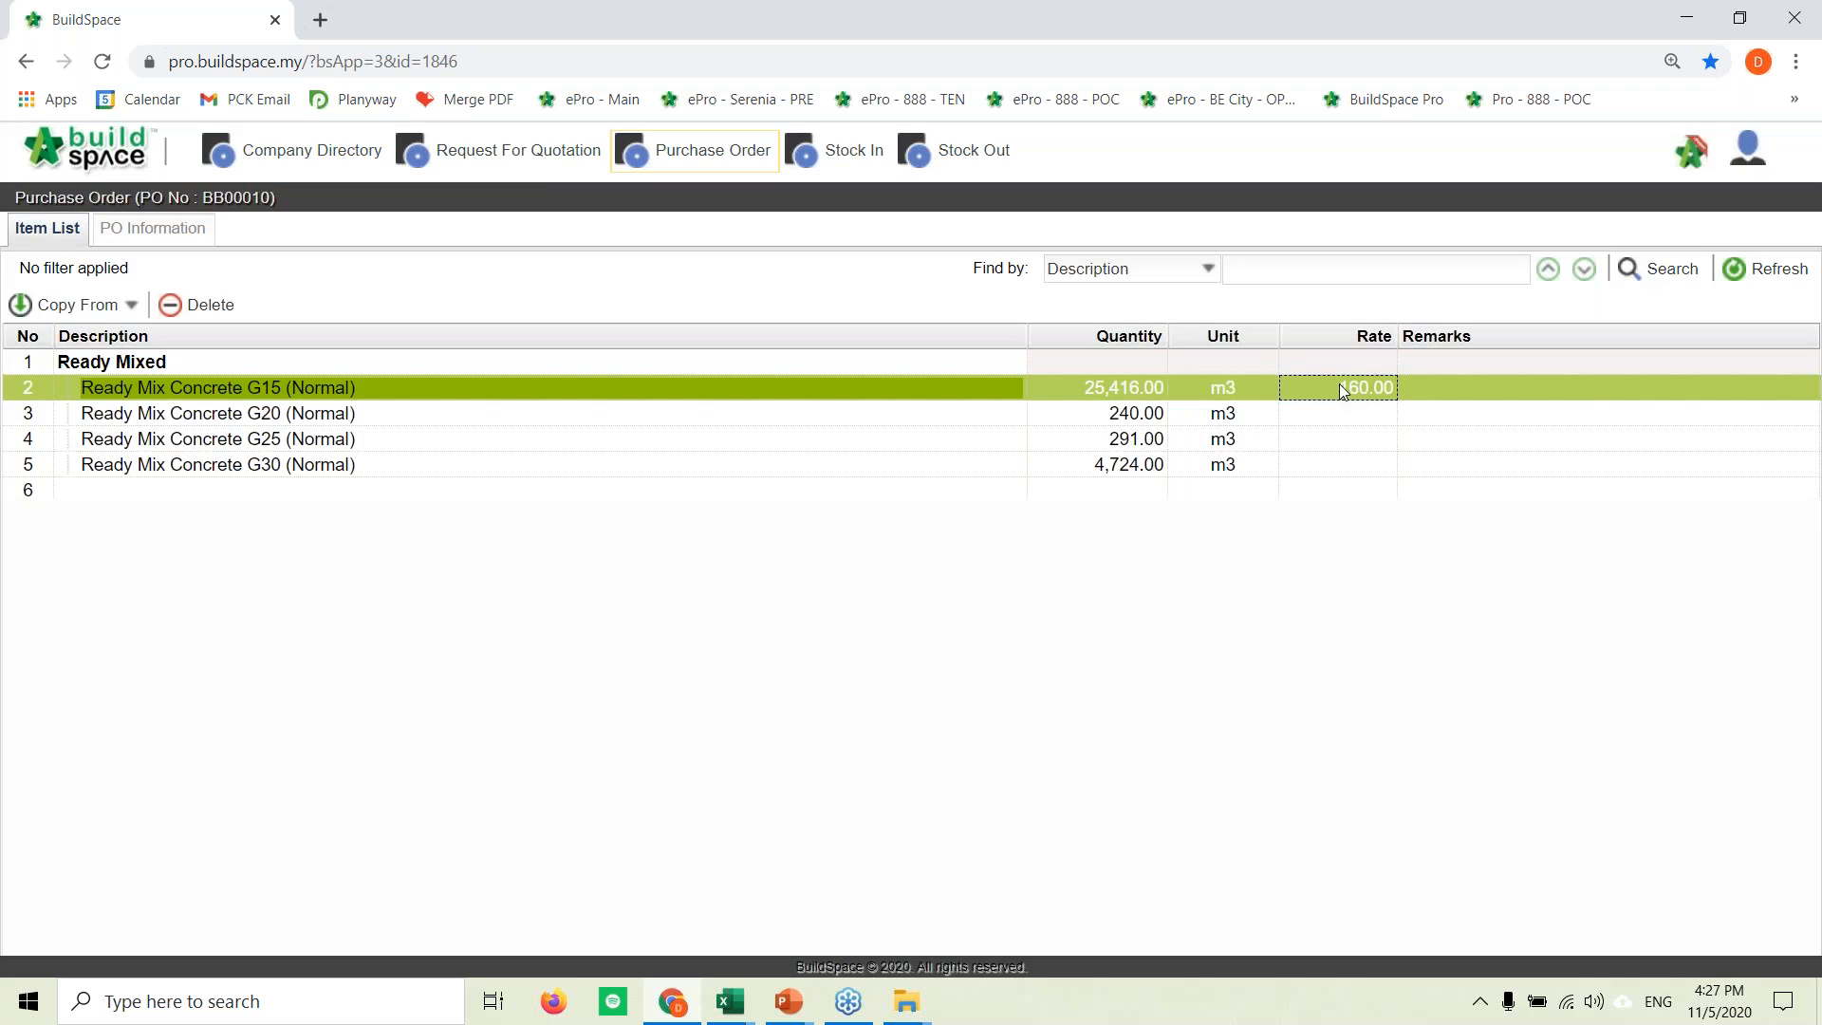
left_click(1390, 428)
left_click(1389, 428)
type("180")
key("Return")
Step: Set the rates of Ready Mix Concrete G25 to 200 and G30 to 210
left_click(1375, 442)
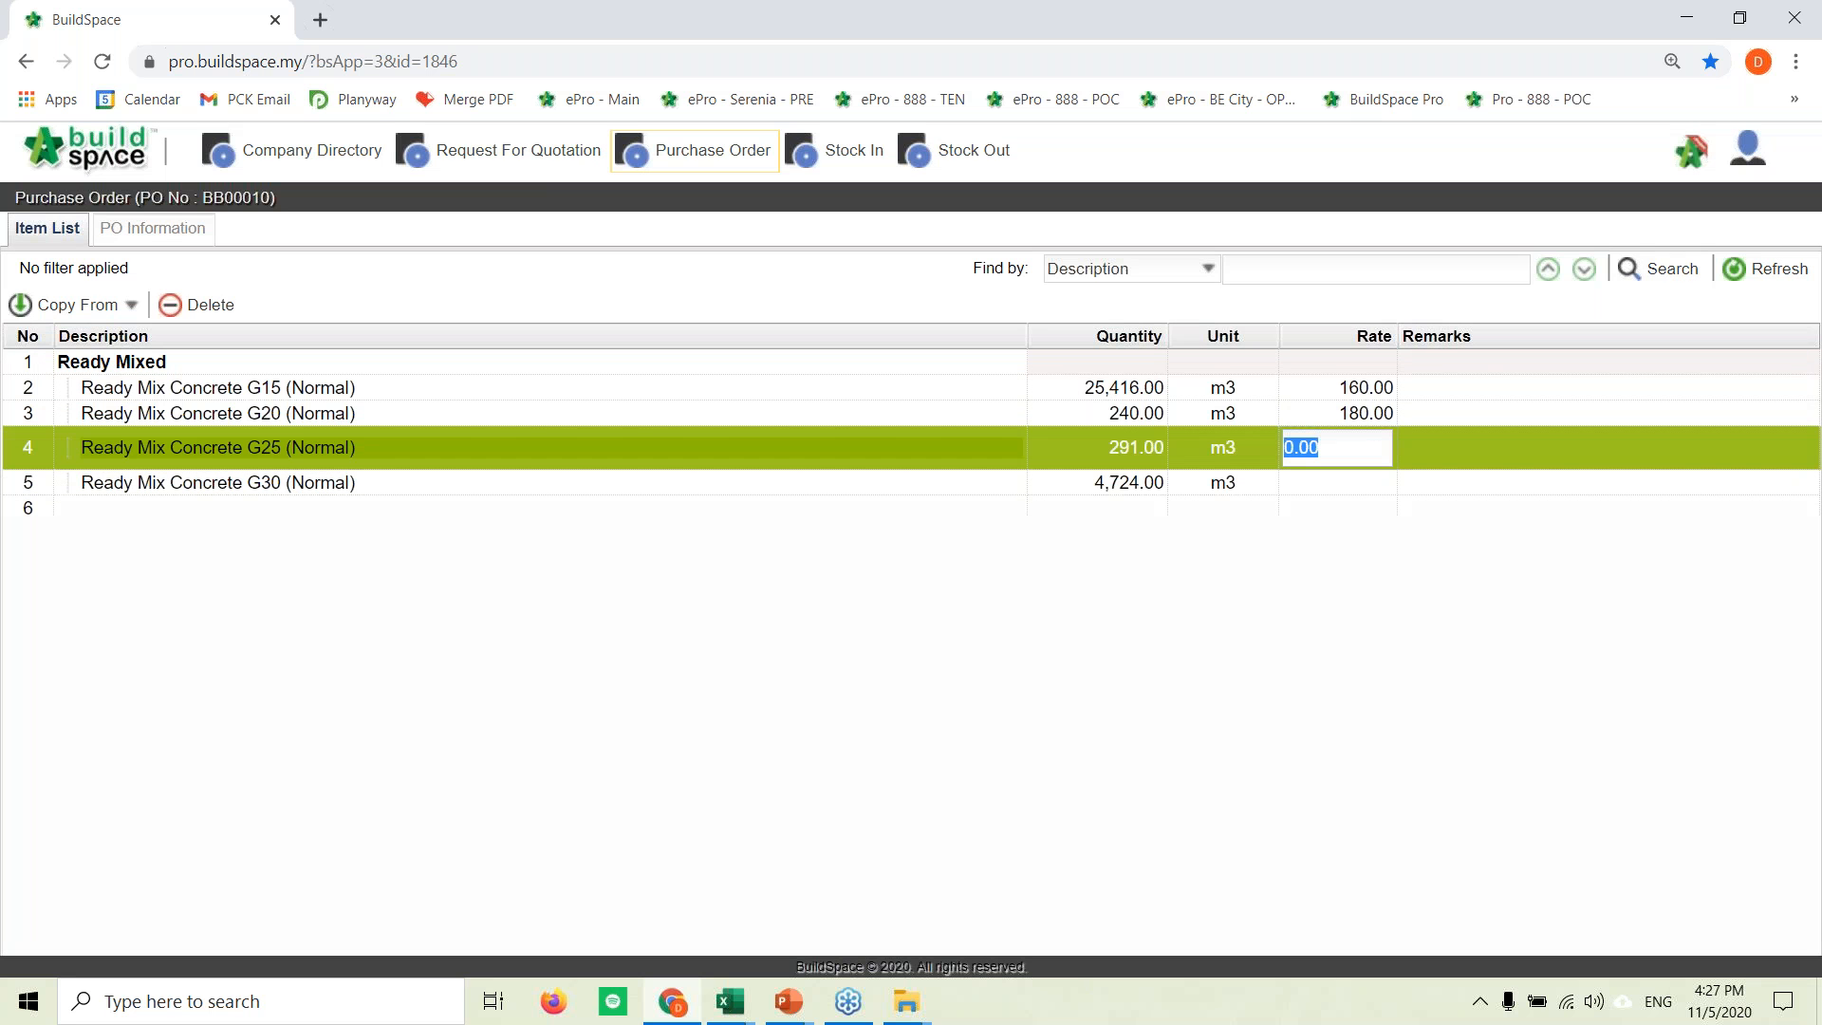
type("200")
key("Return")
left_click(1373, 465)
left_click(1374, 473)
type("210")
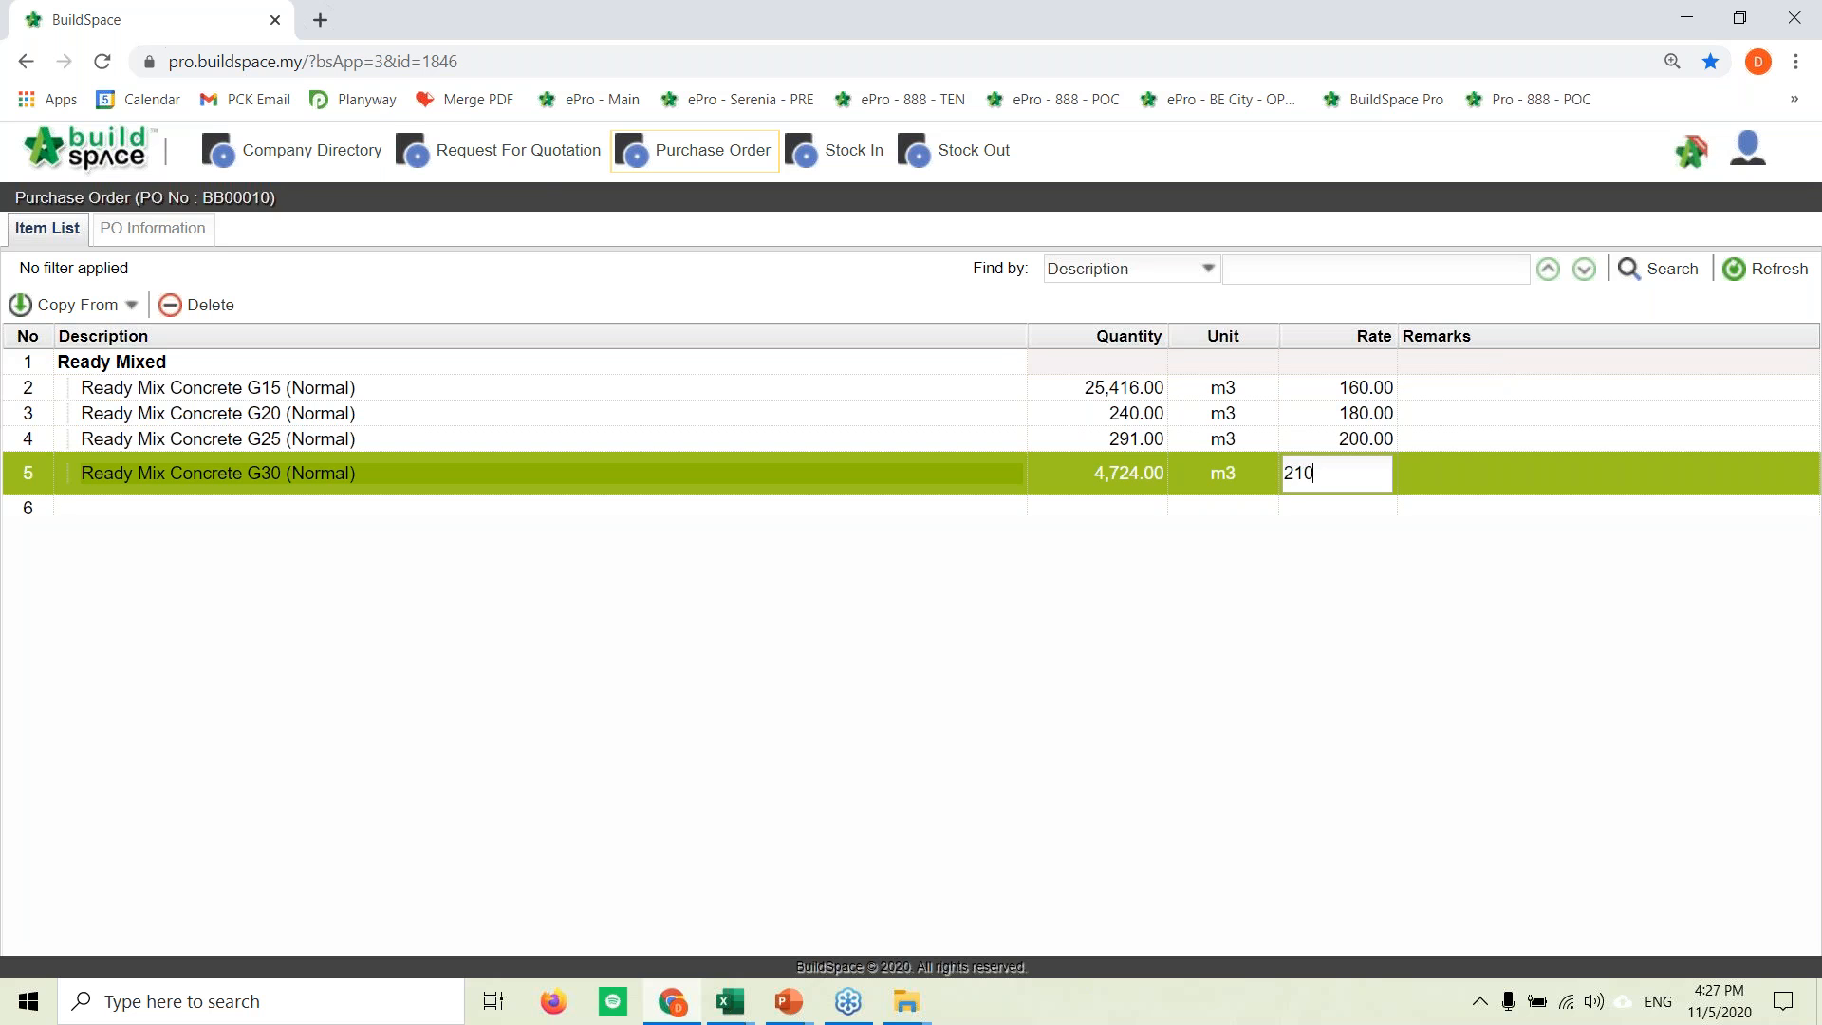
key("Return")
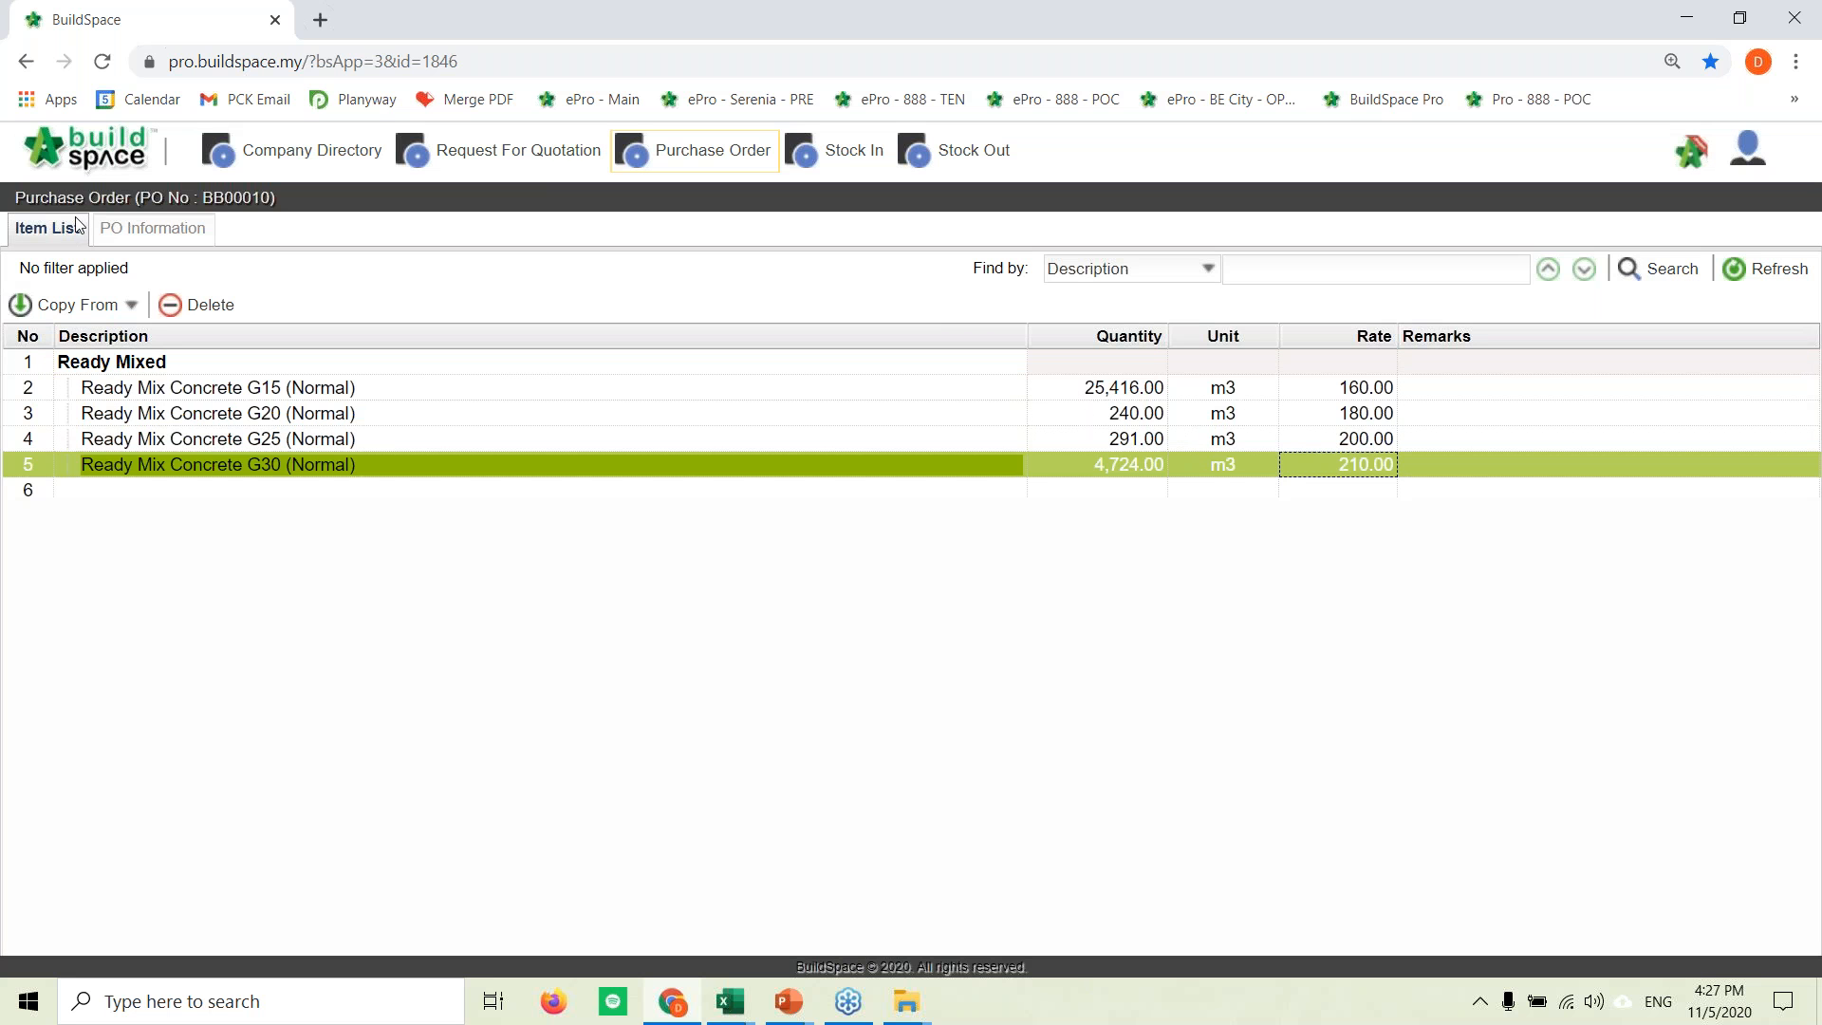
Step: Open the purchase order's information, fill in the ATTN field with the contact's name, and review the payment term note
left_click(190, 232)
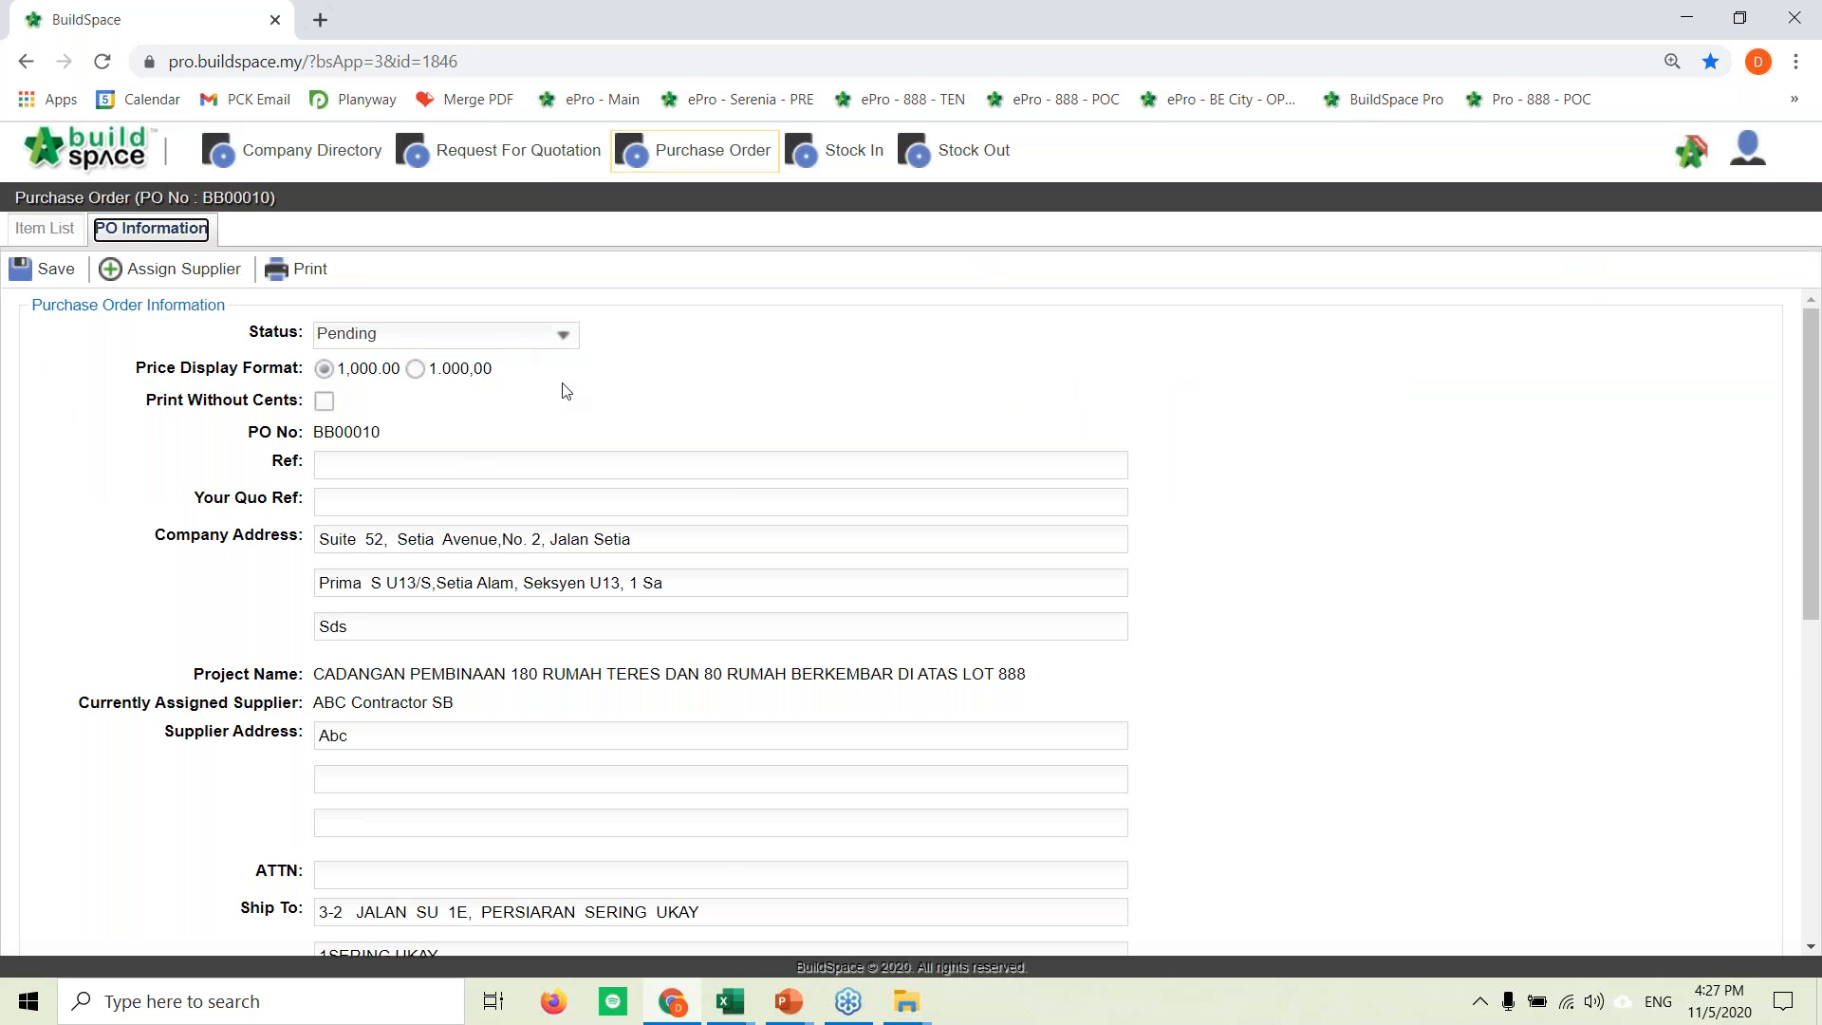
scroll(561, 390, "down", 1)
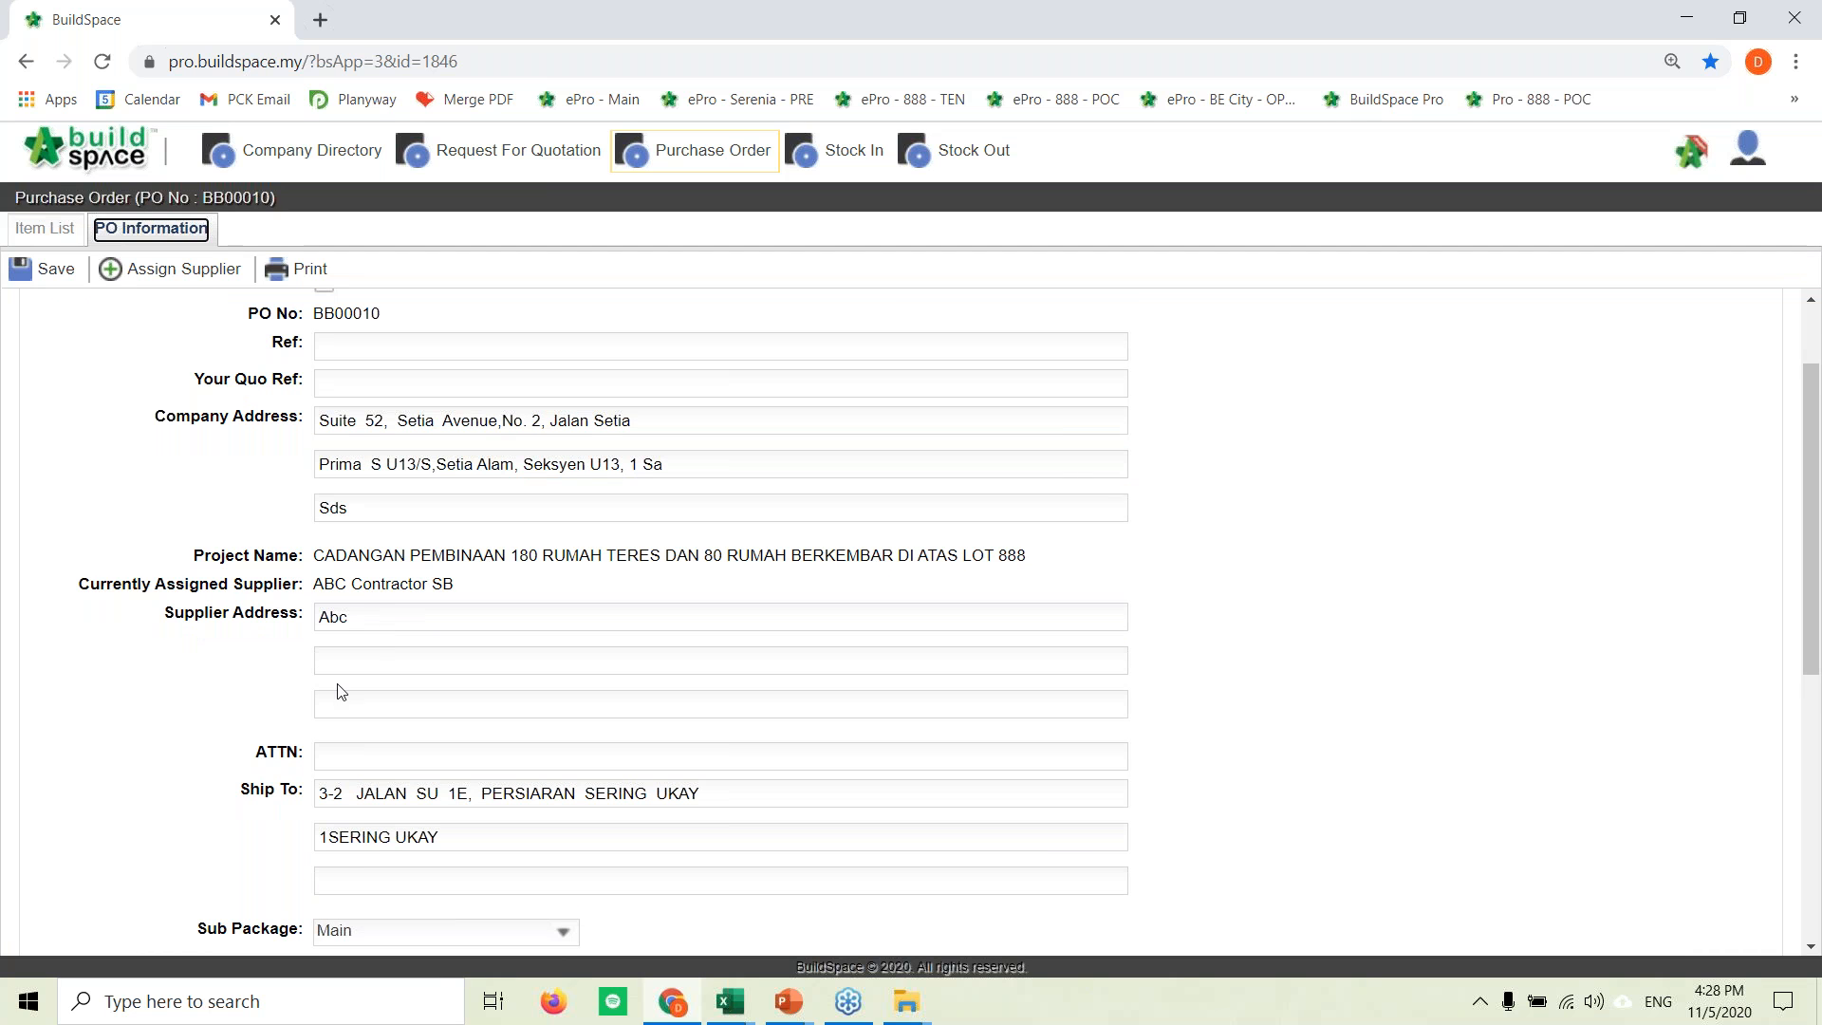
left_click(475, 590)
scroll(438, 611, "down", 1)
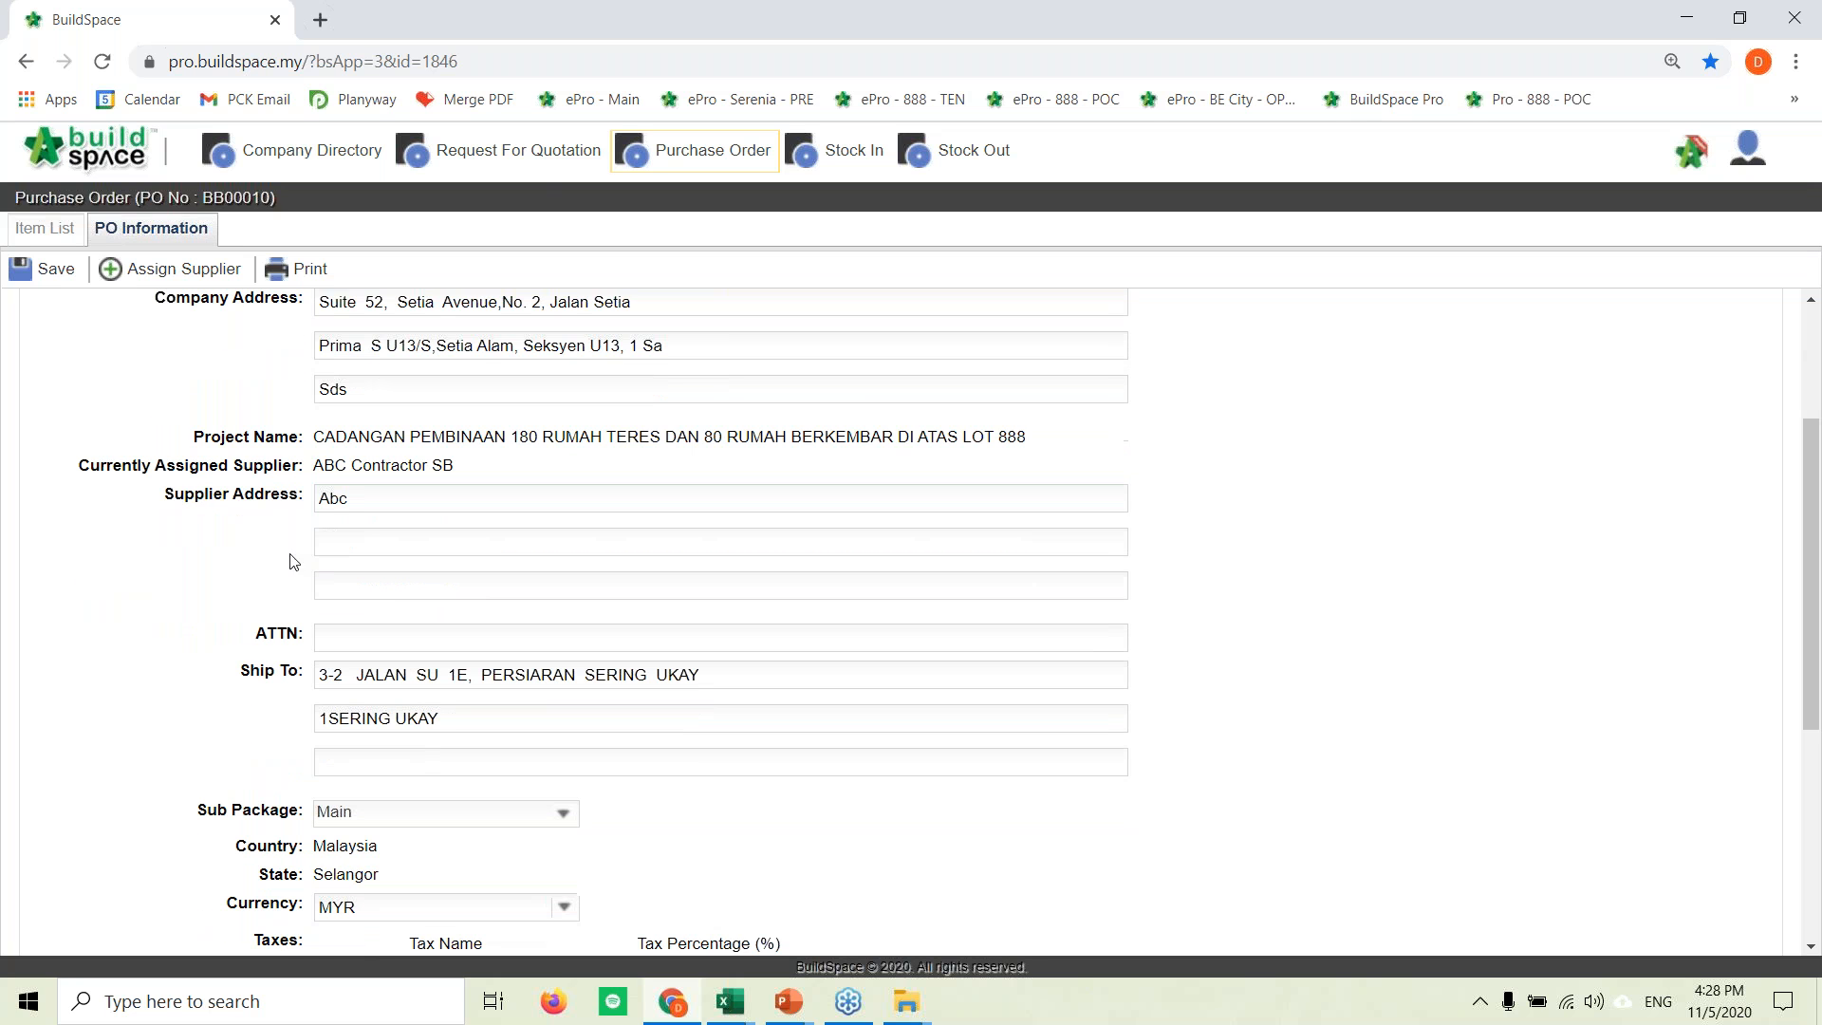
double_click(353, 497)
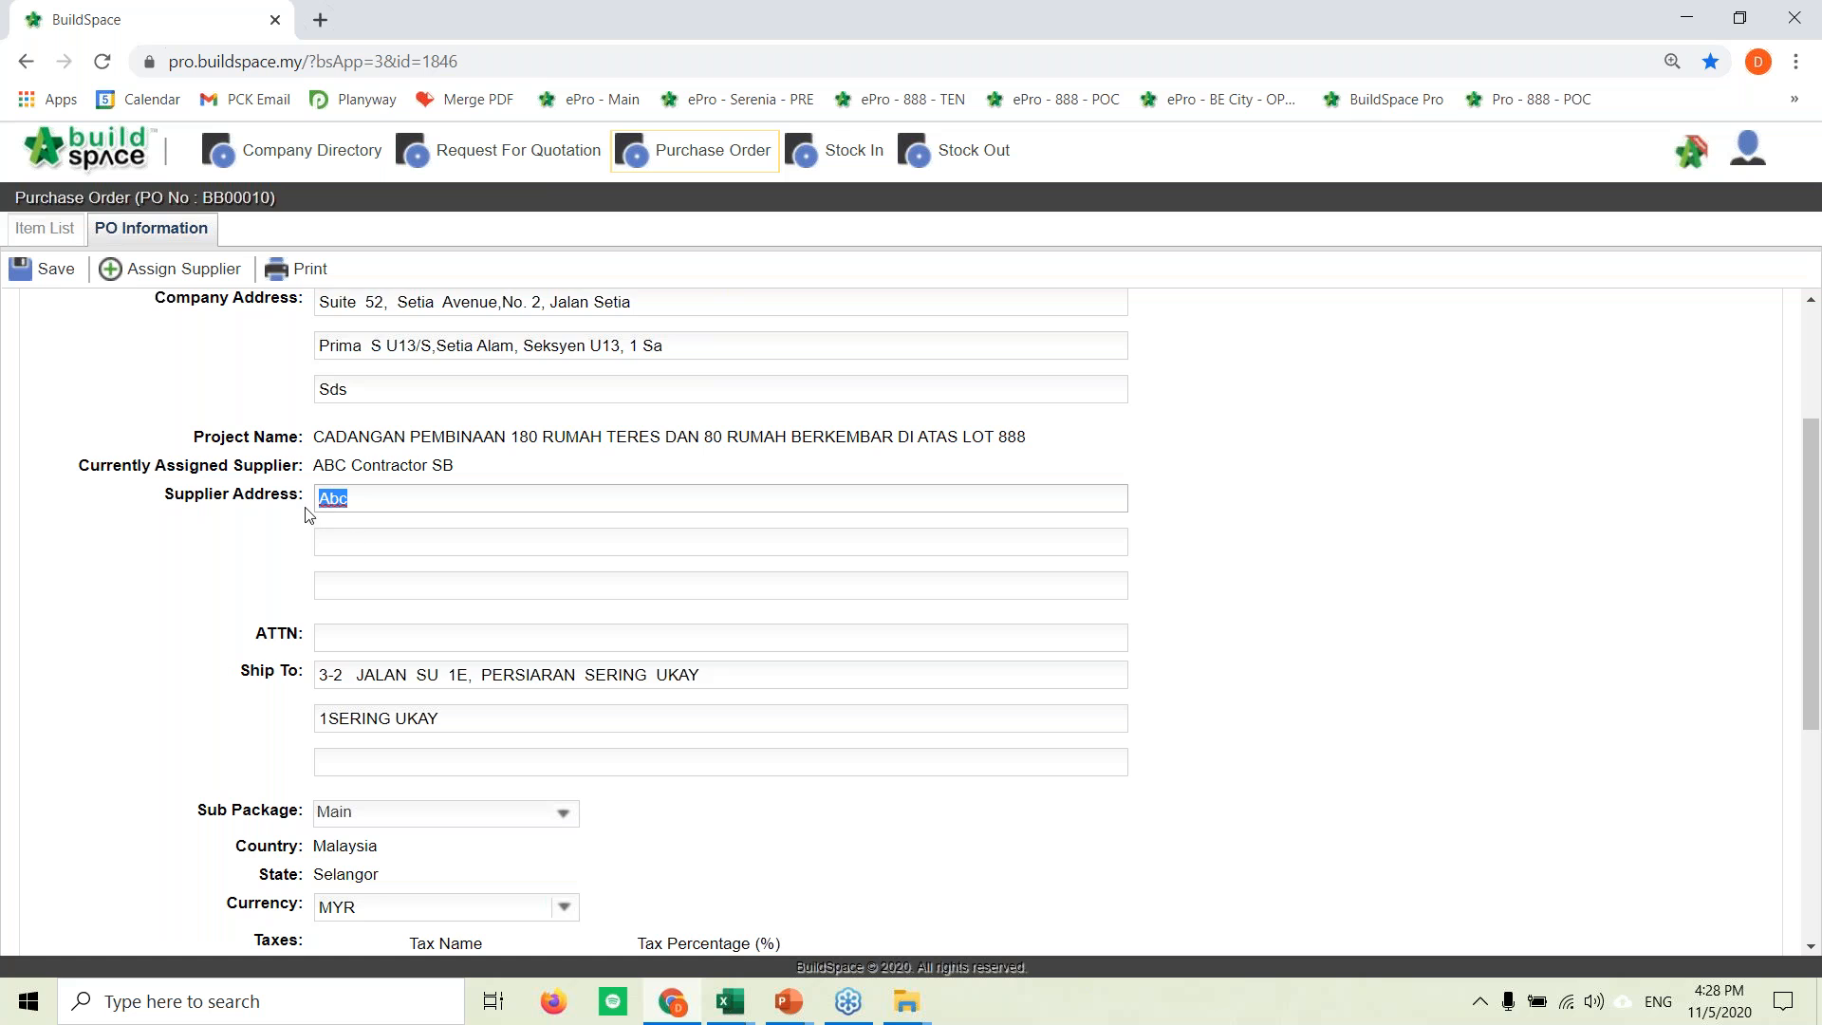
scroll(395, 610, "down", 2)
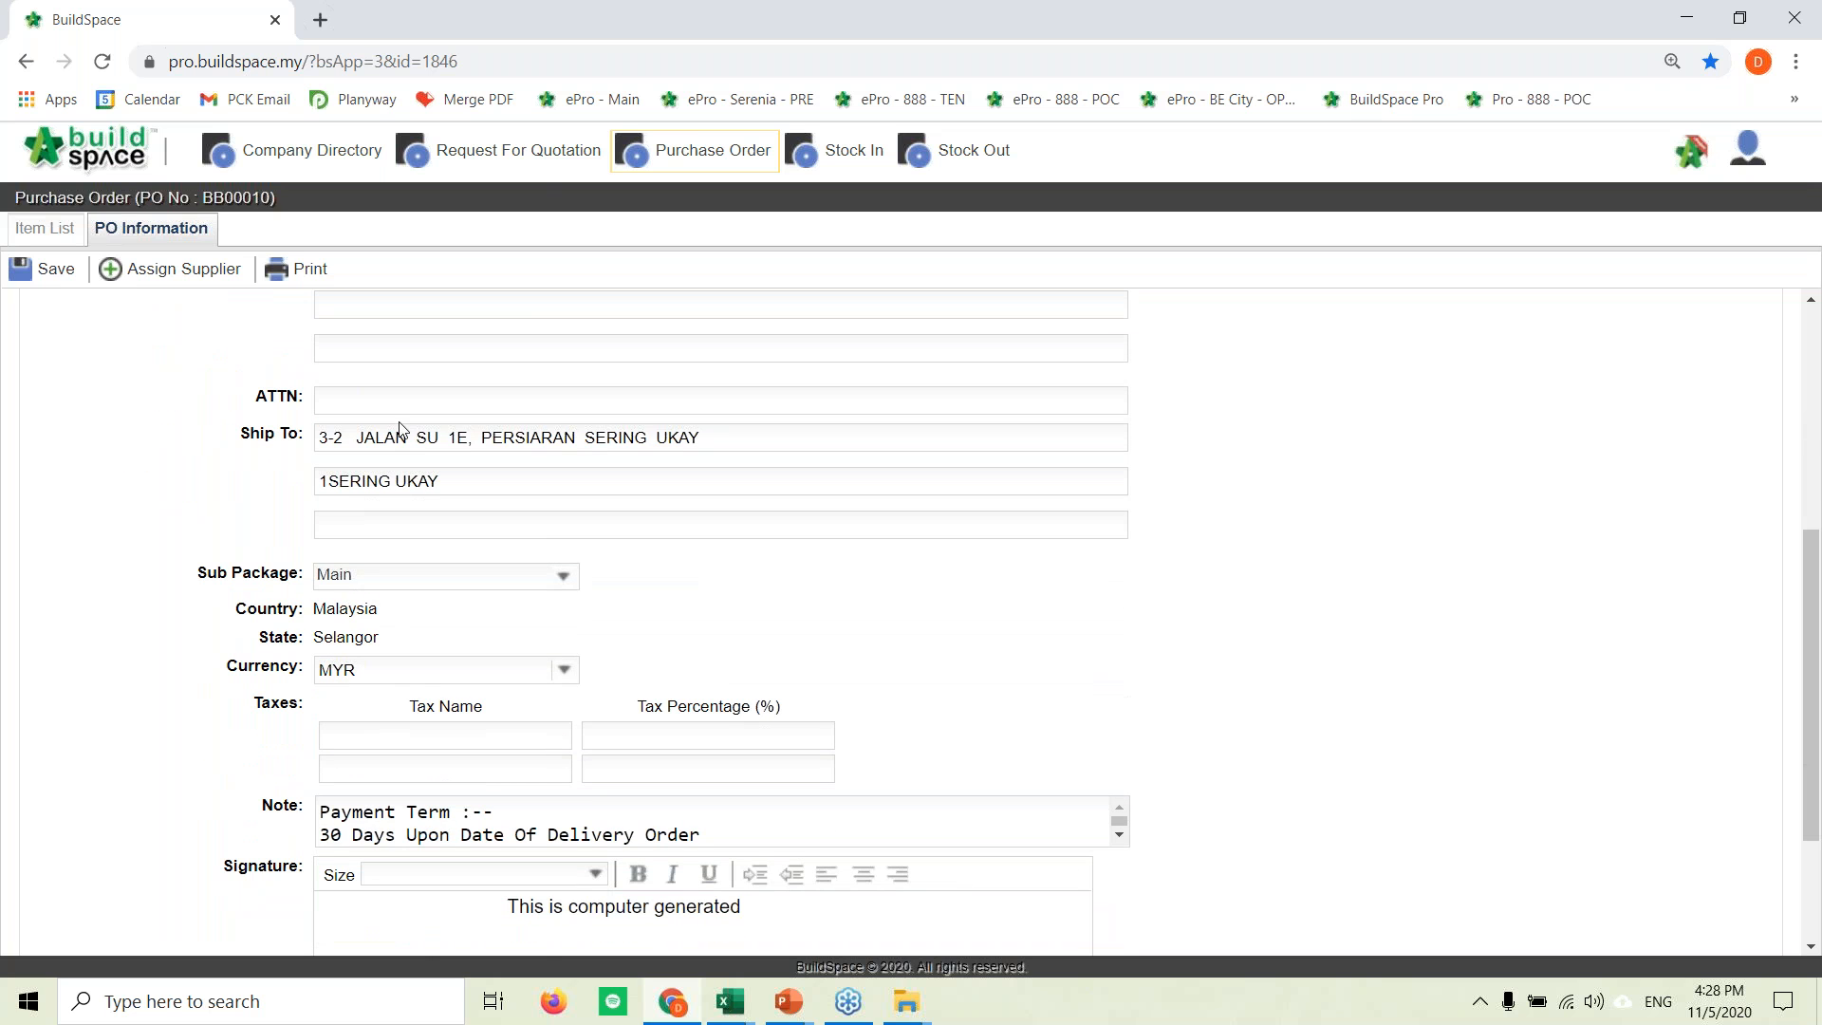
left_click(393, 403)
type("Mr Desmond")
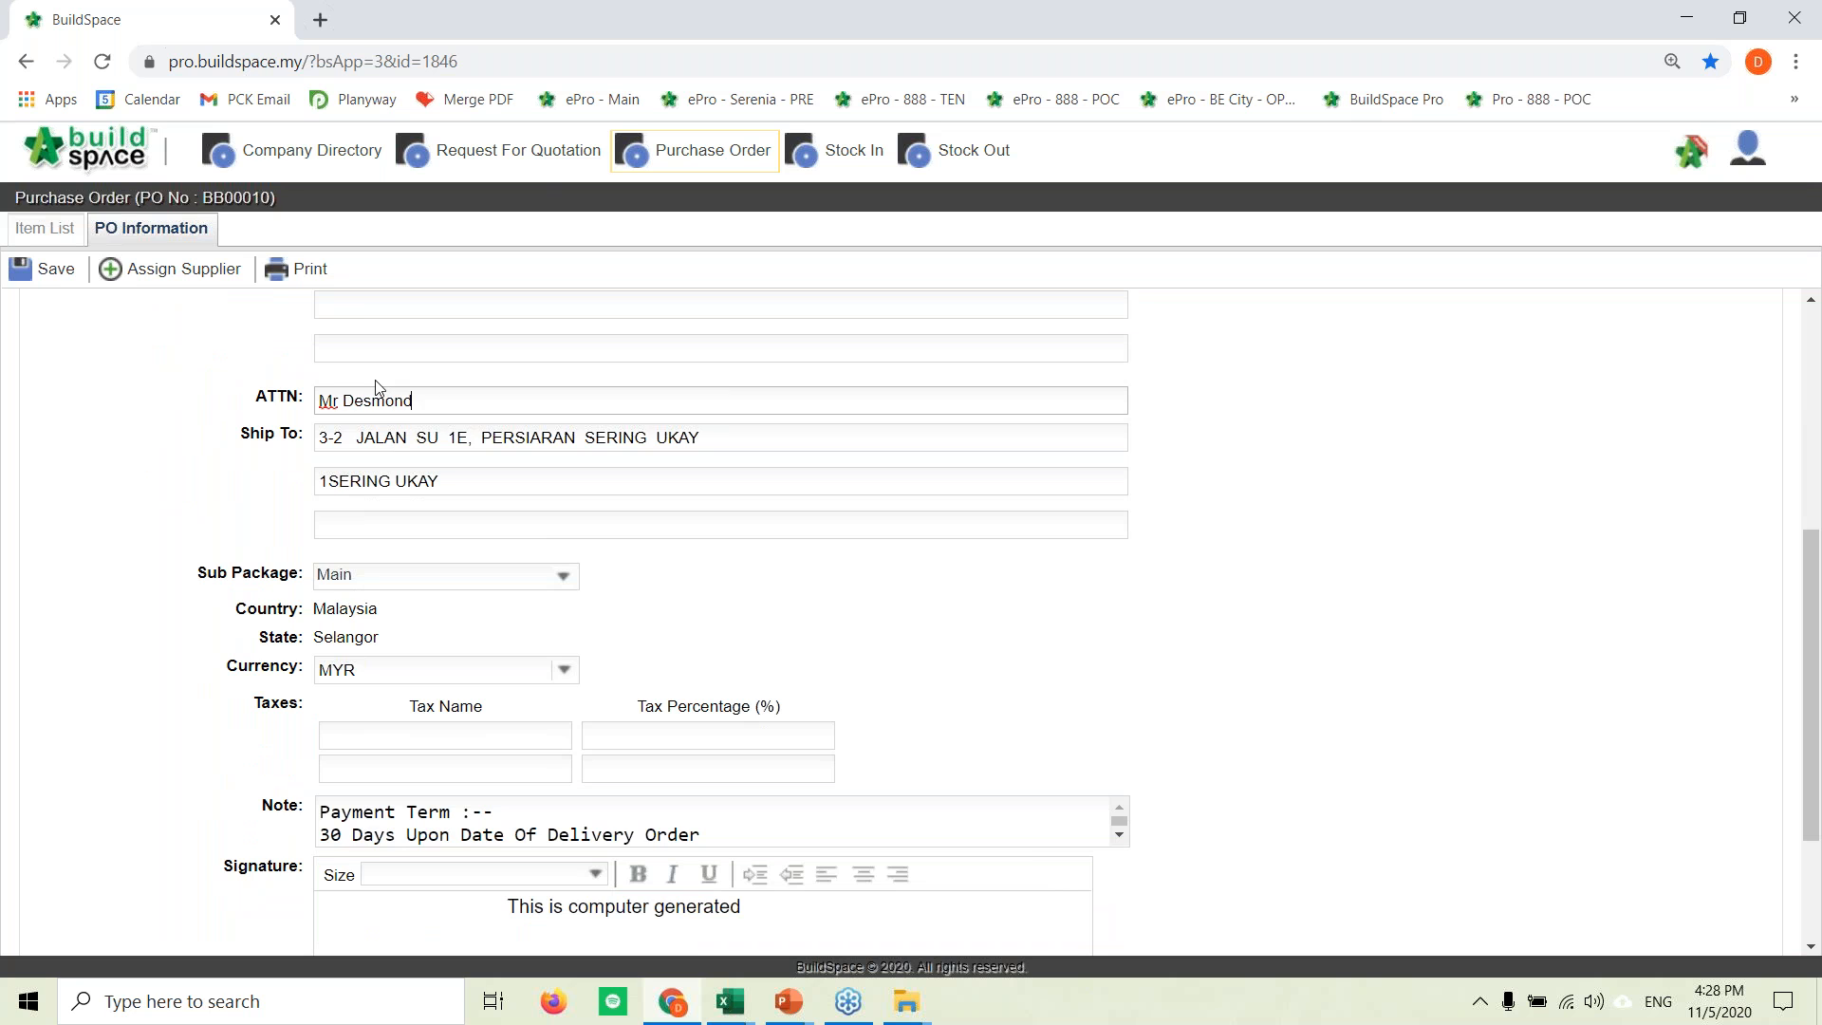
scroll(508, 570, "down", 1)
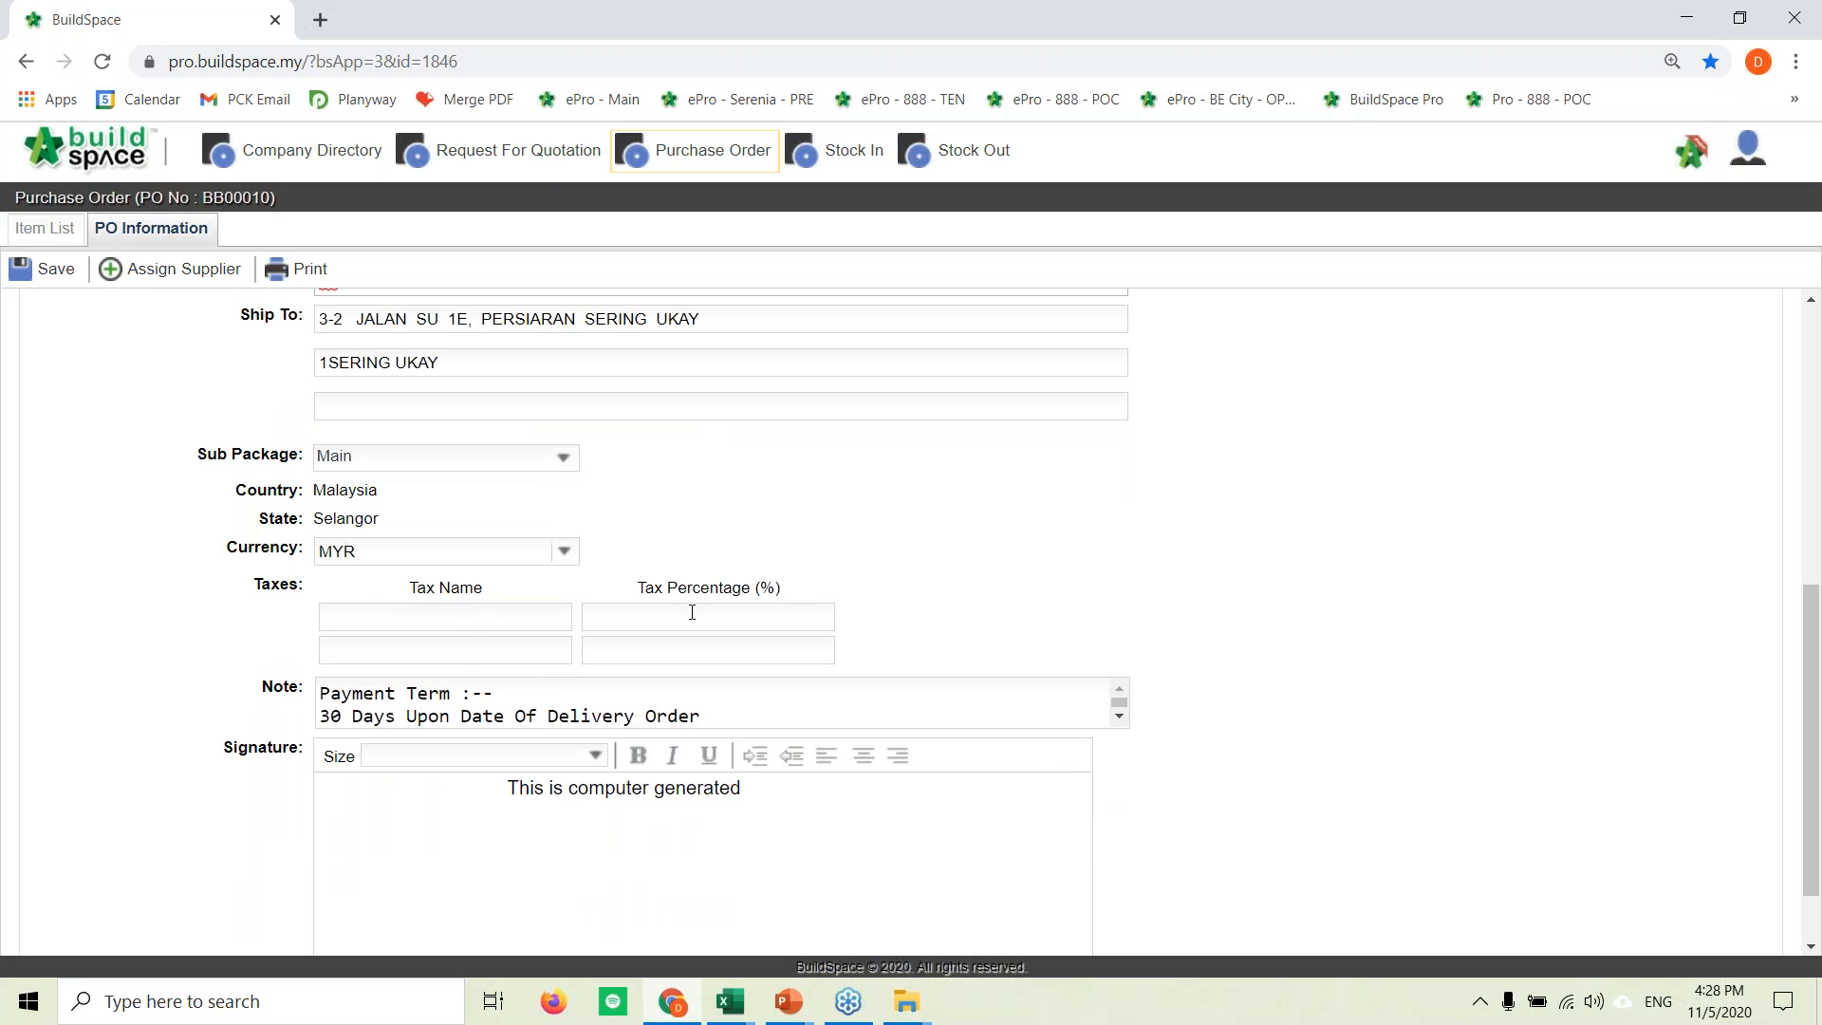
left_click_drag(732, 715, 316, 702)
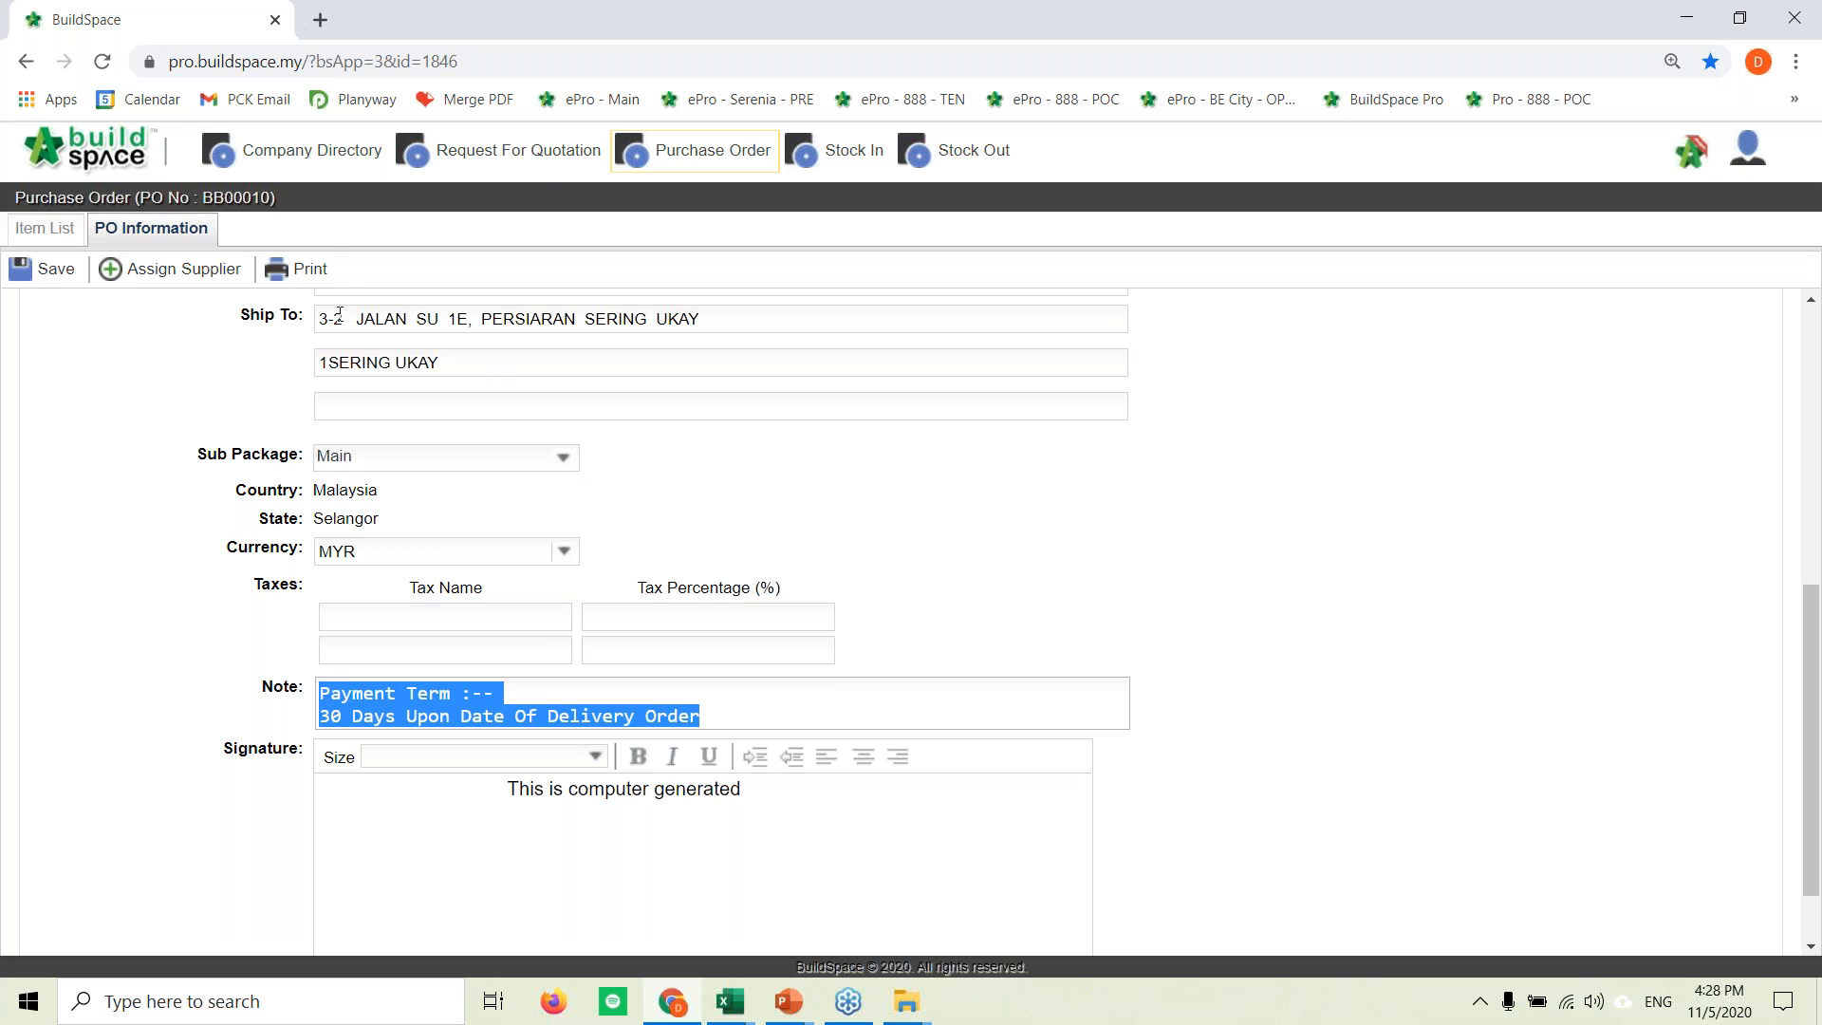
Step: Generate the purchase order printout, examine its items, totals and payment note, and return to the order's information form
left_click(298, 270)
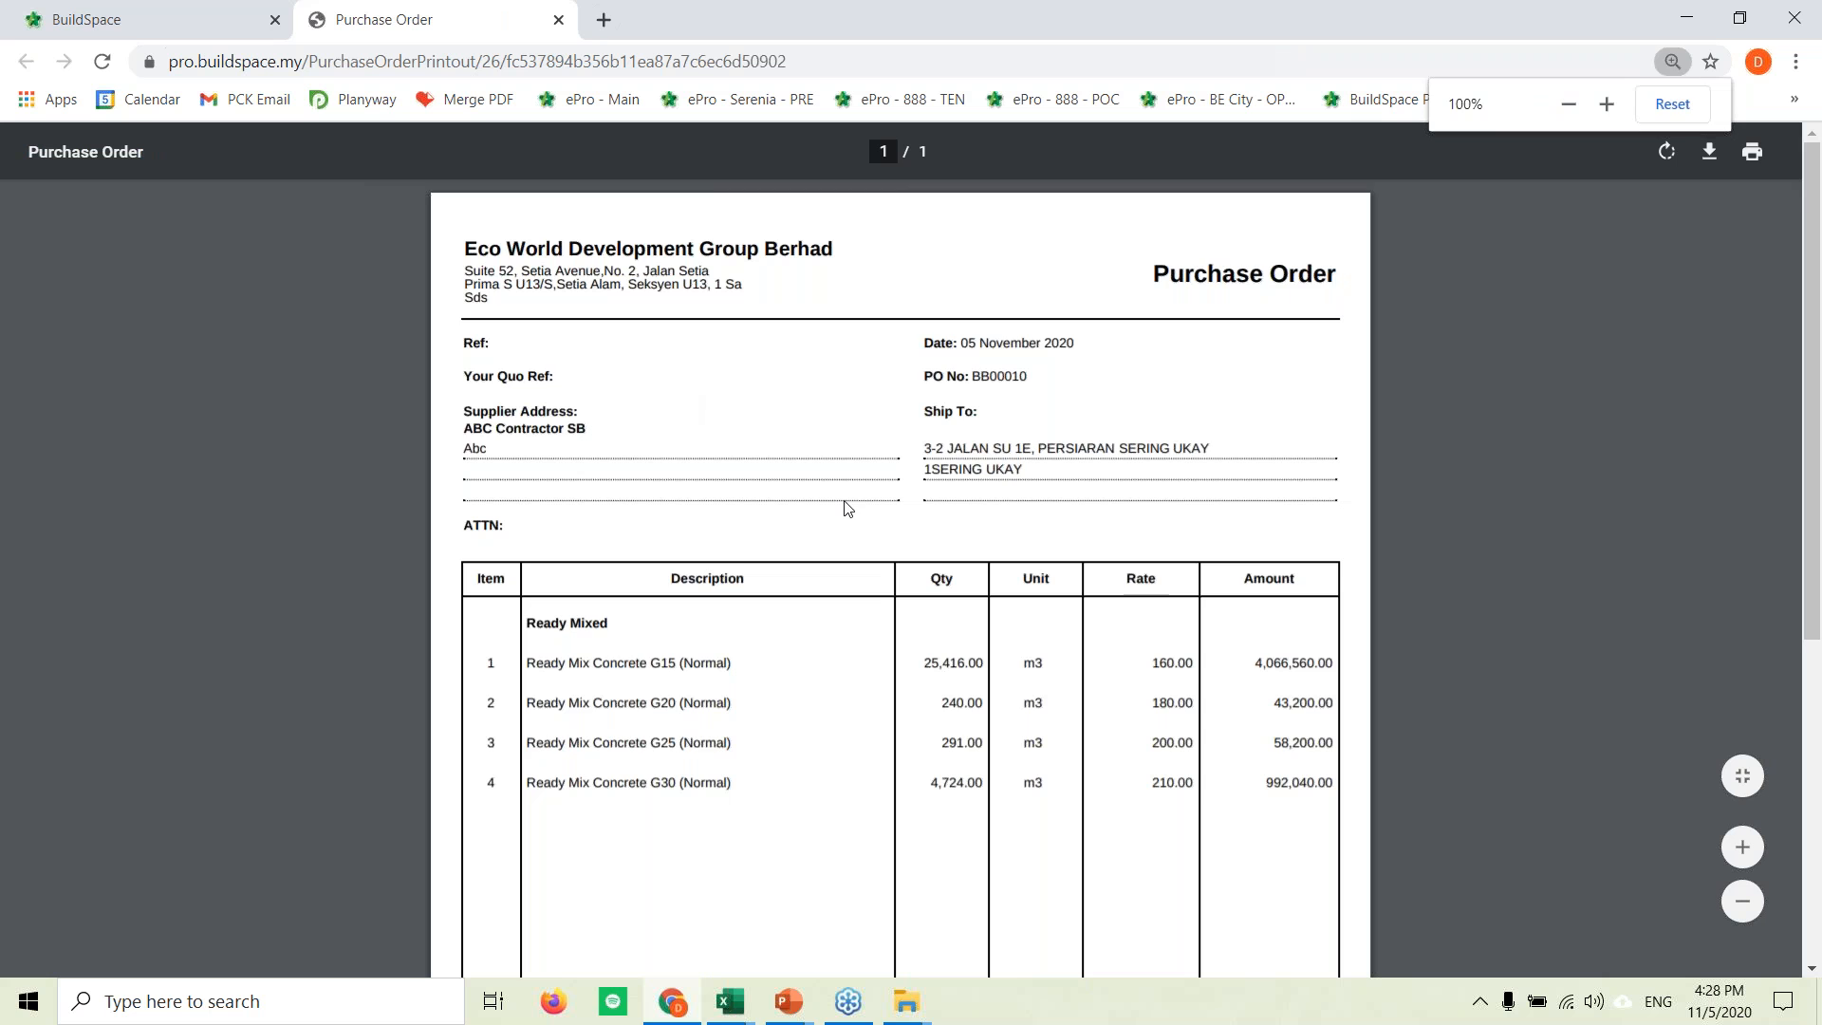
scroll(850, 513, "down", 1)
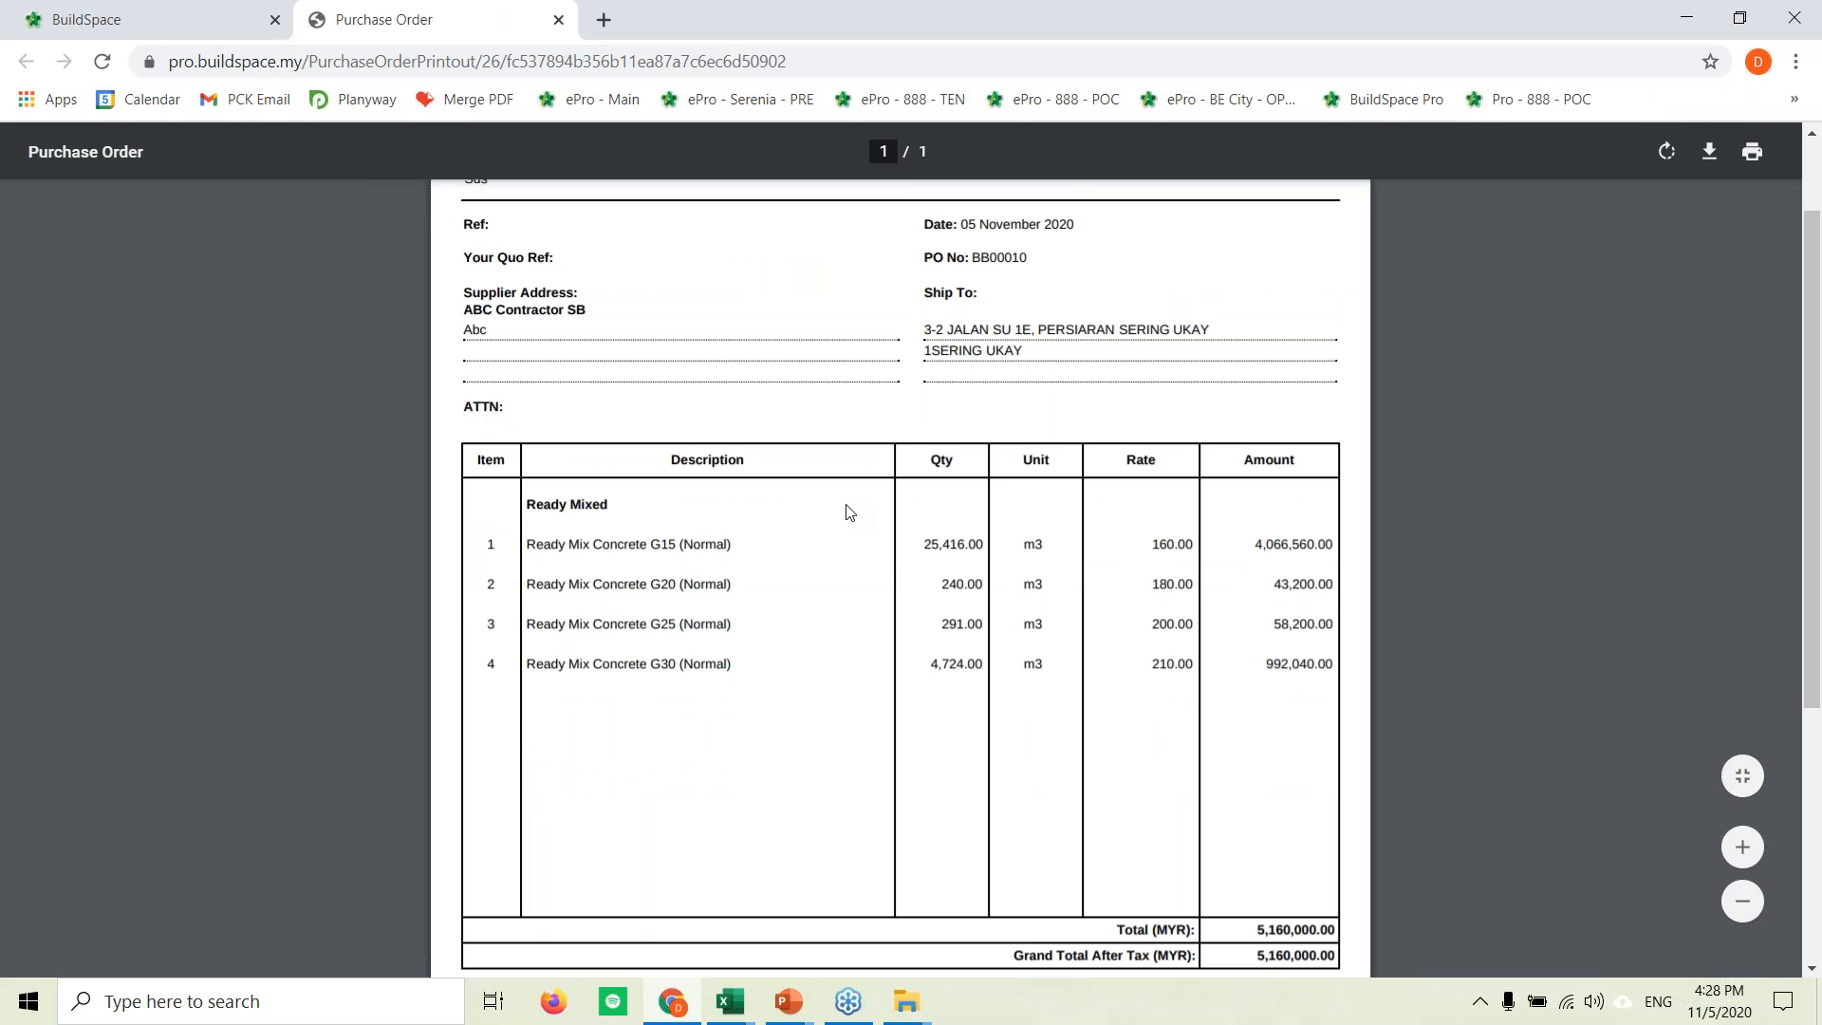
scroll(861, 521, "down", 2)
scroll(858, 536, "down", 1)
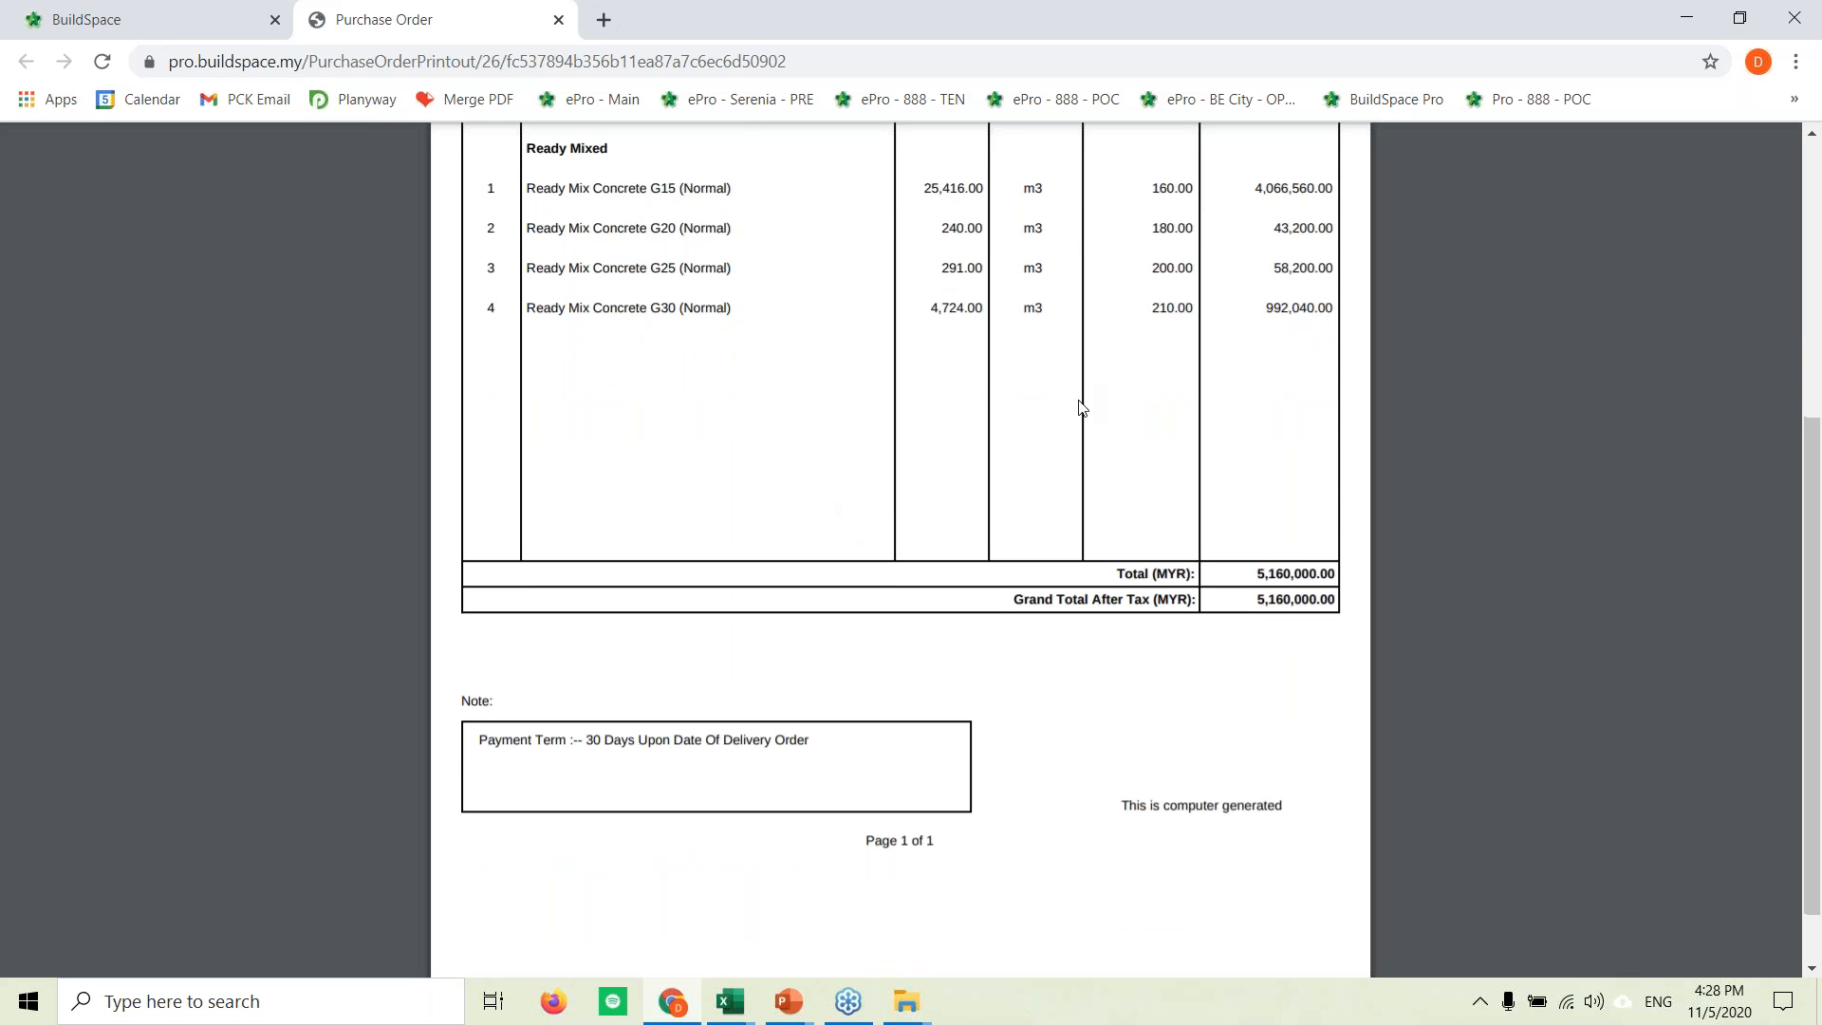
scroll(996, 455, "down", 1)
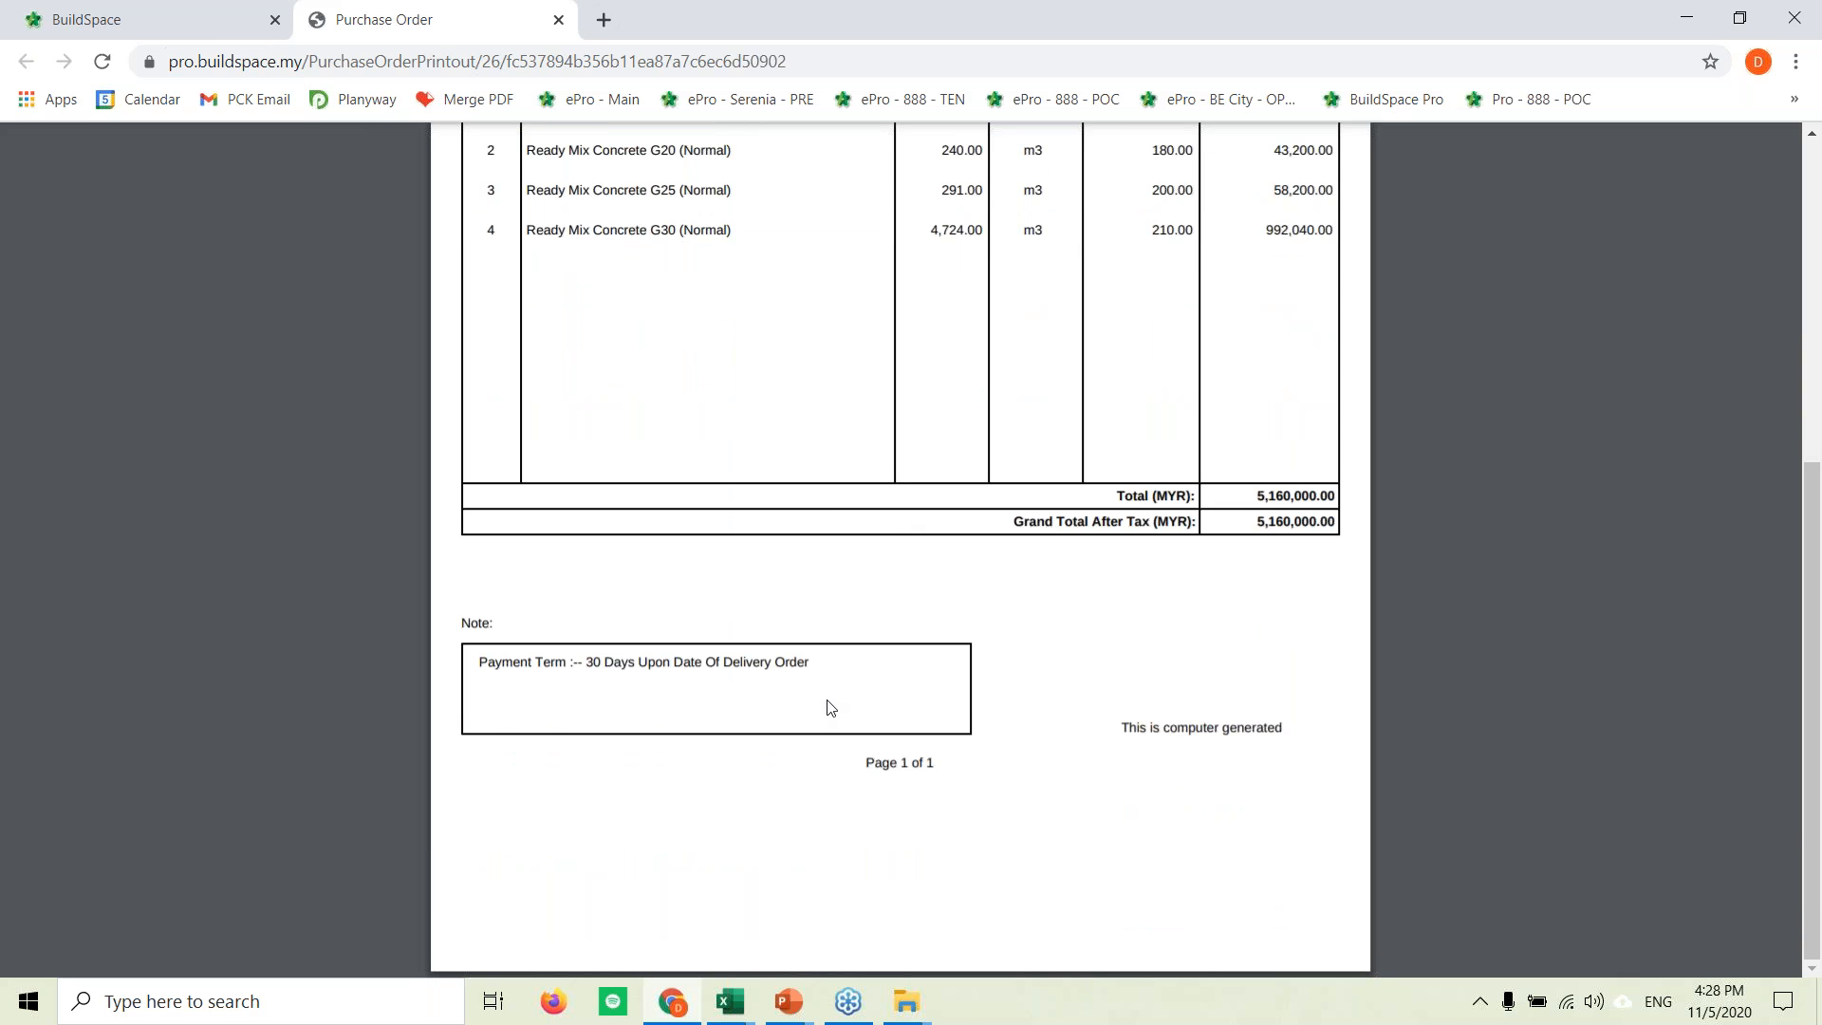
scroll(831, 707, "up", 5)
left_click(147, 19)
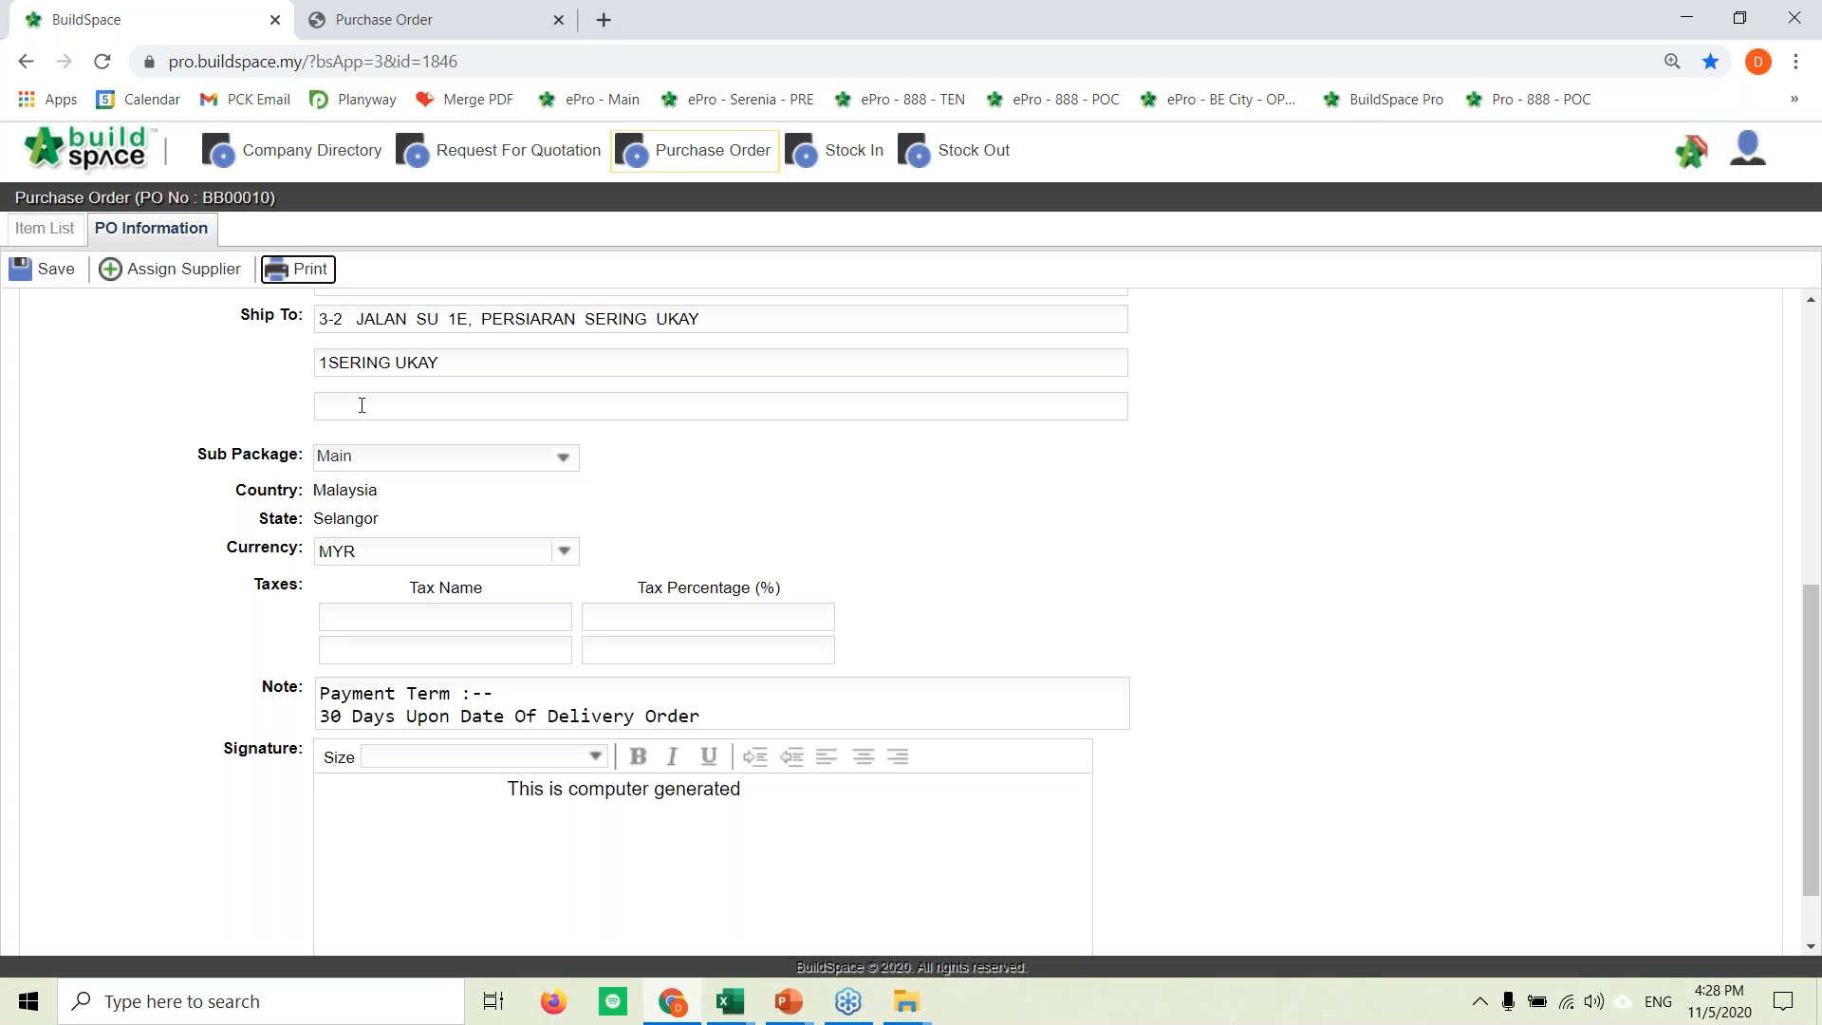
Step: Save the purchase order's information, set its status to Issued, and save it again
left_click(47, 272)
scroll(781, 541, "up", 6)
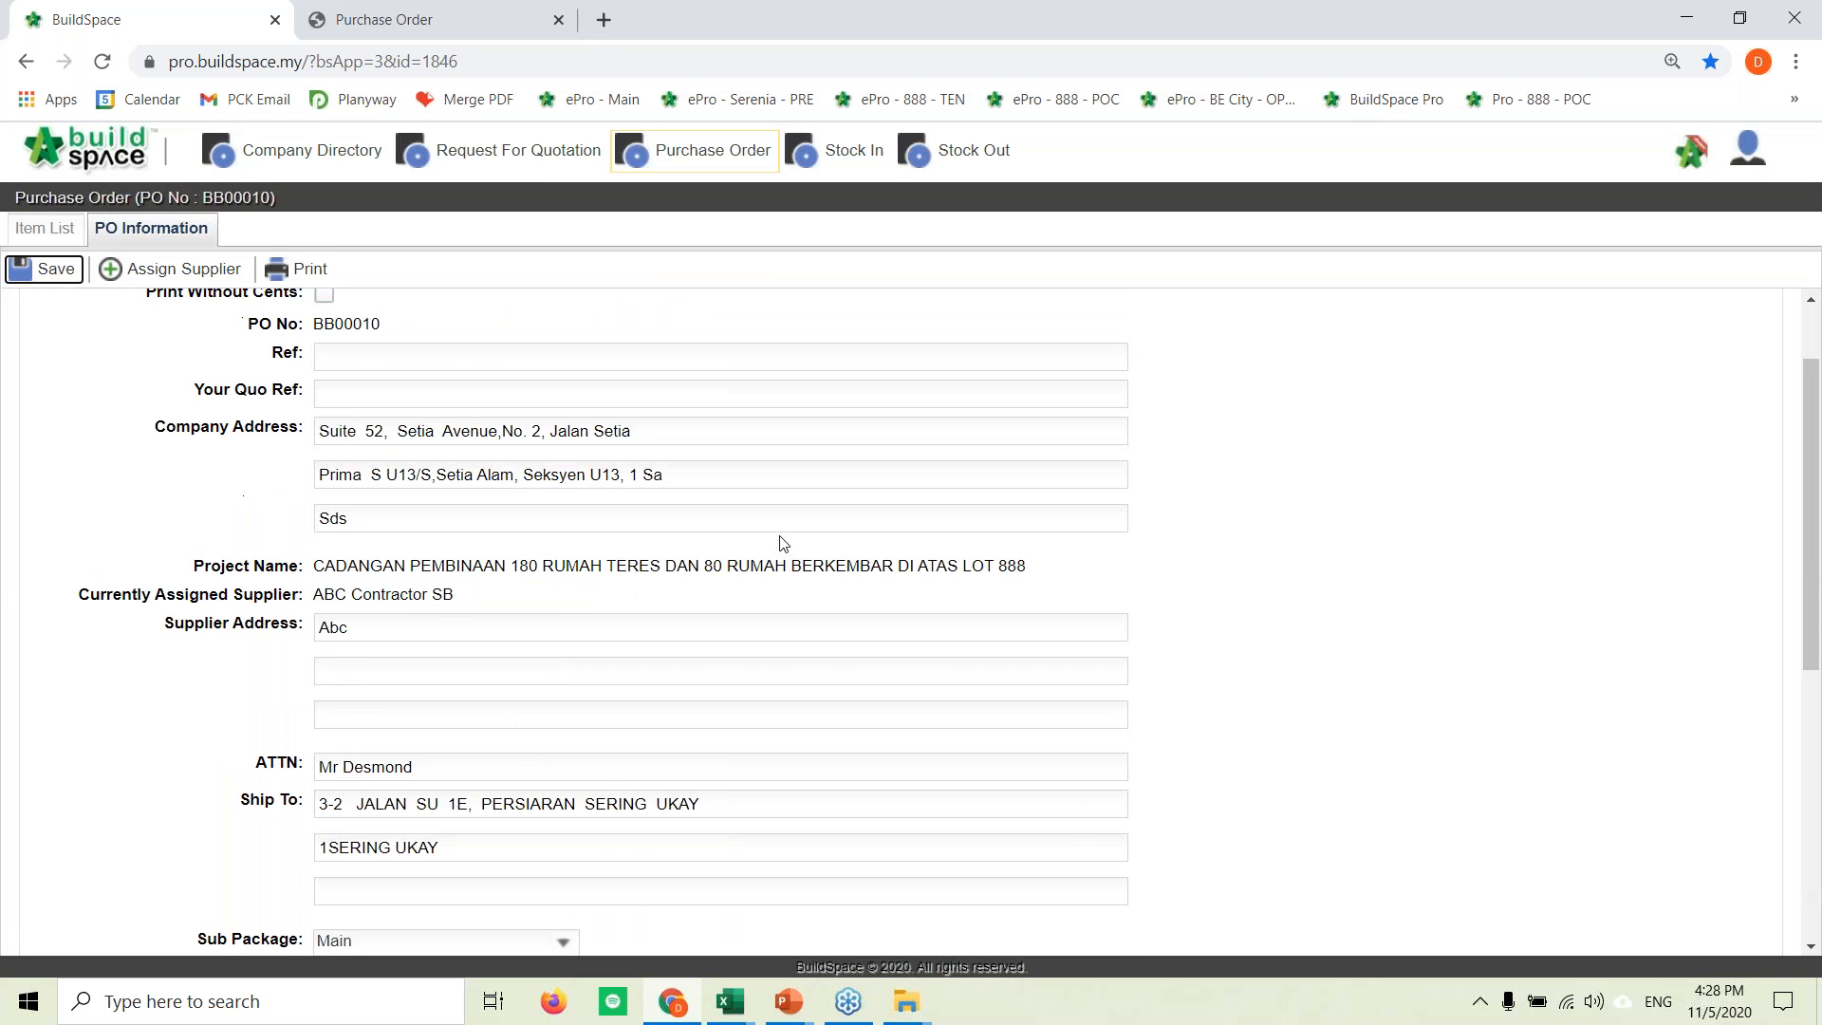
left_click(563, 333)
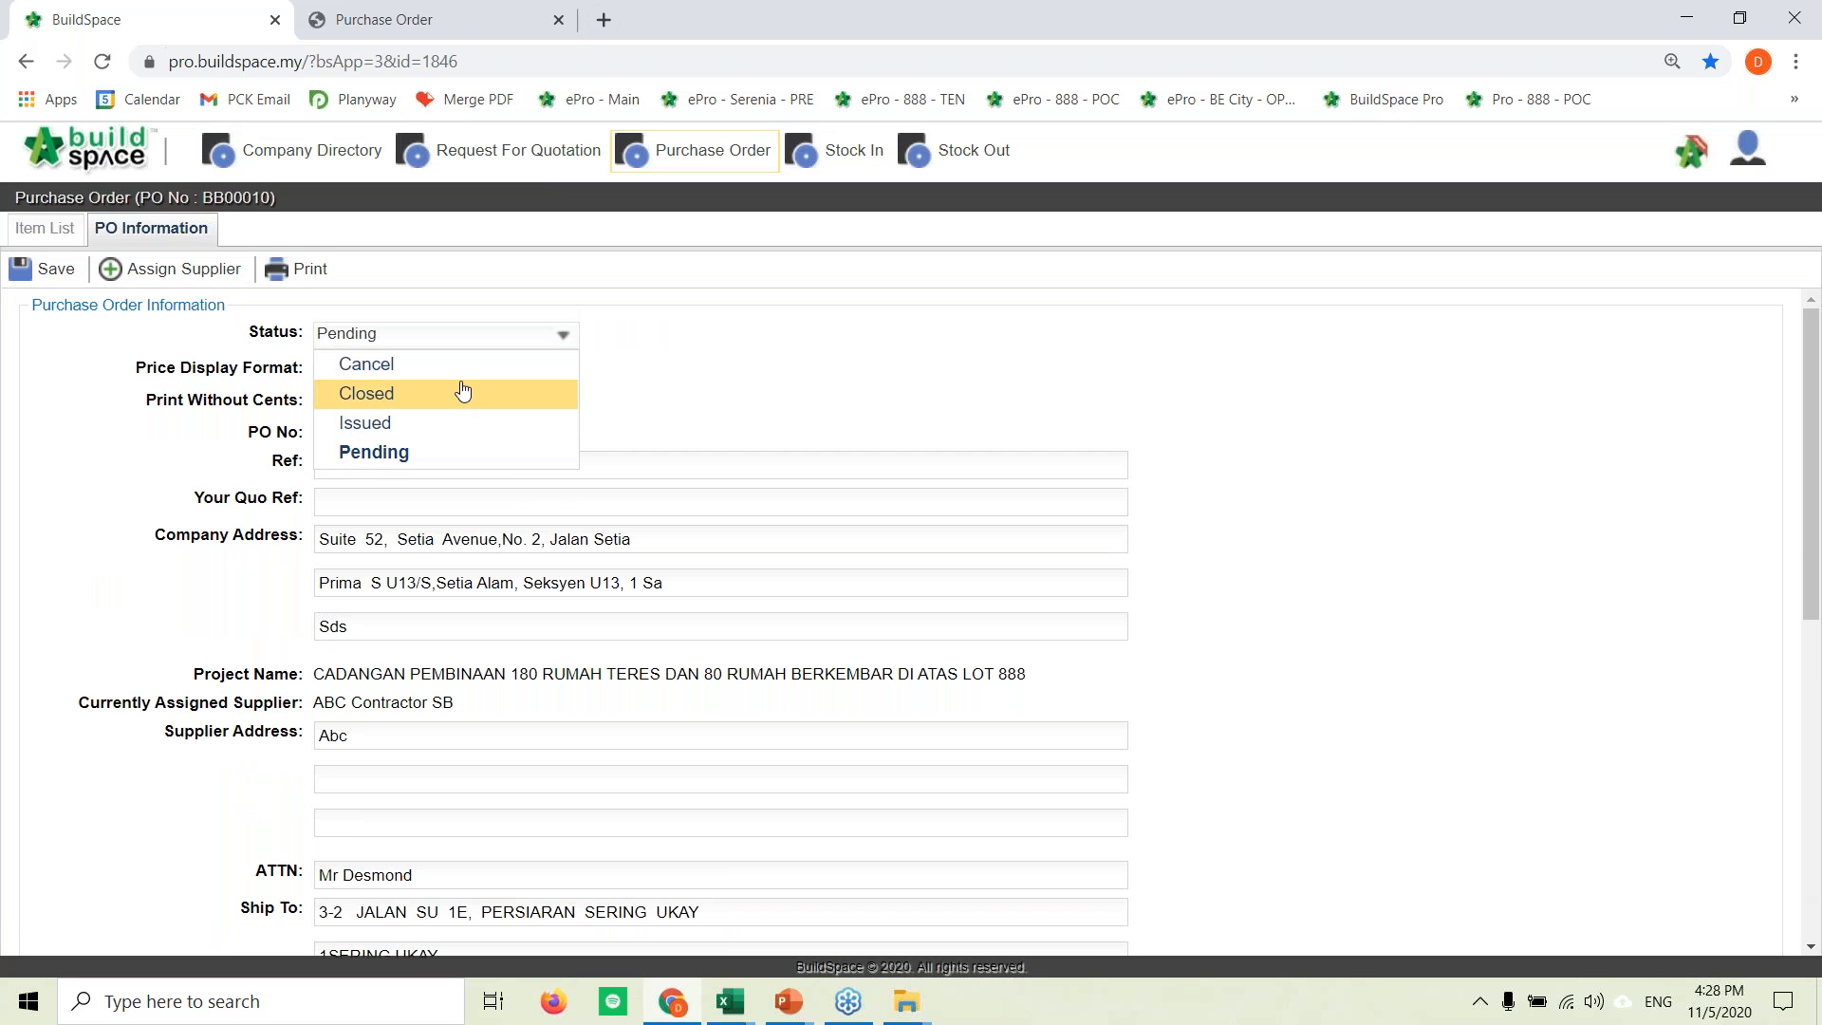
left_click(462, 422)
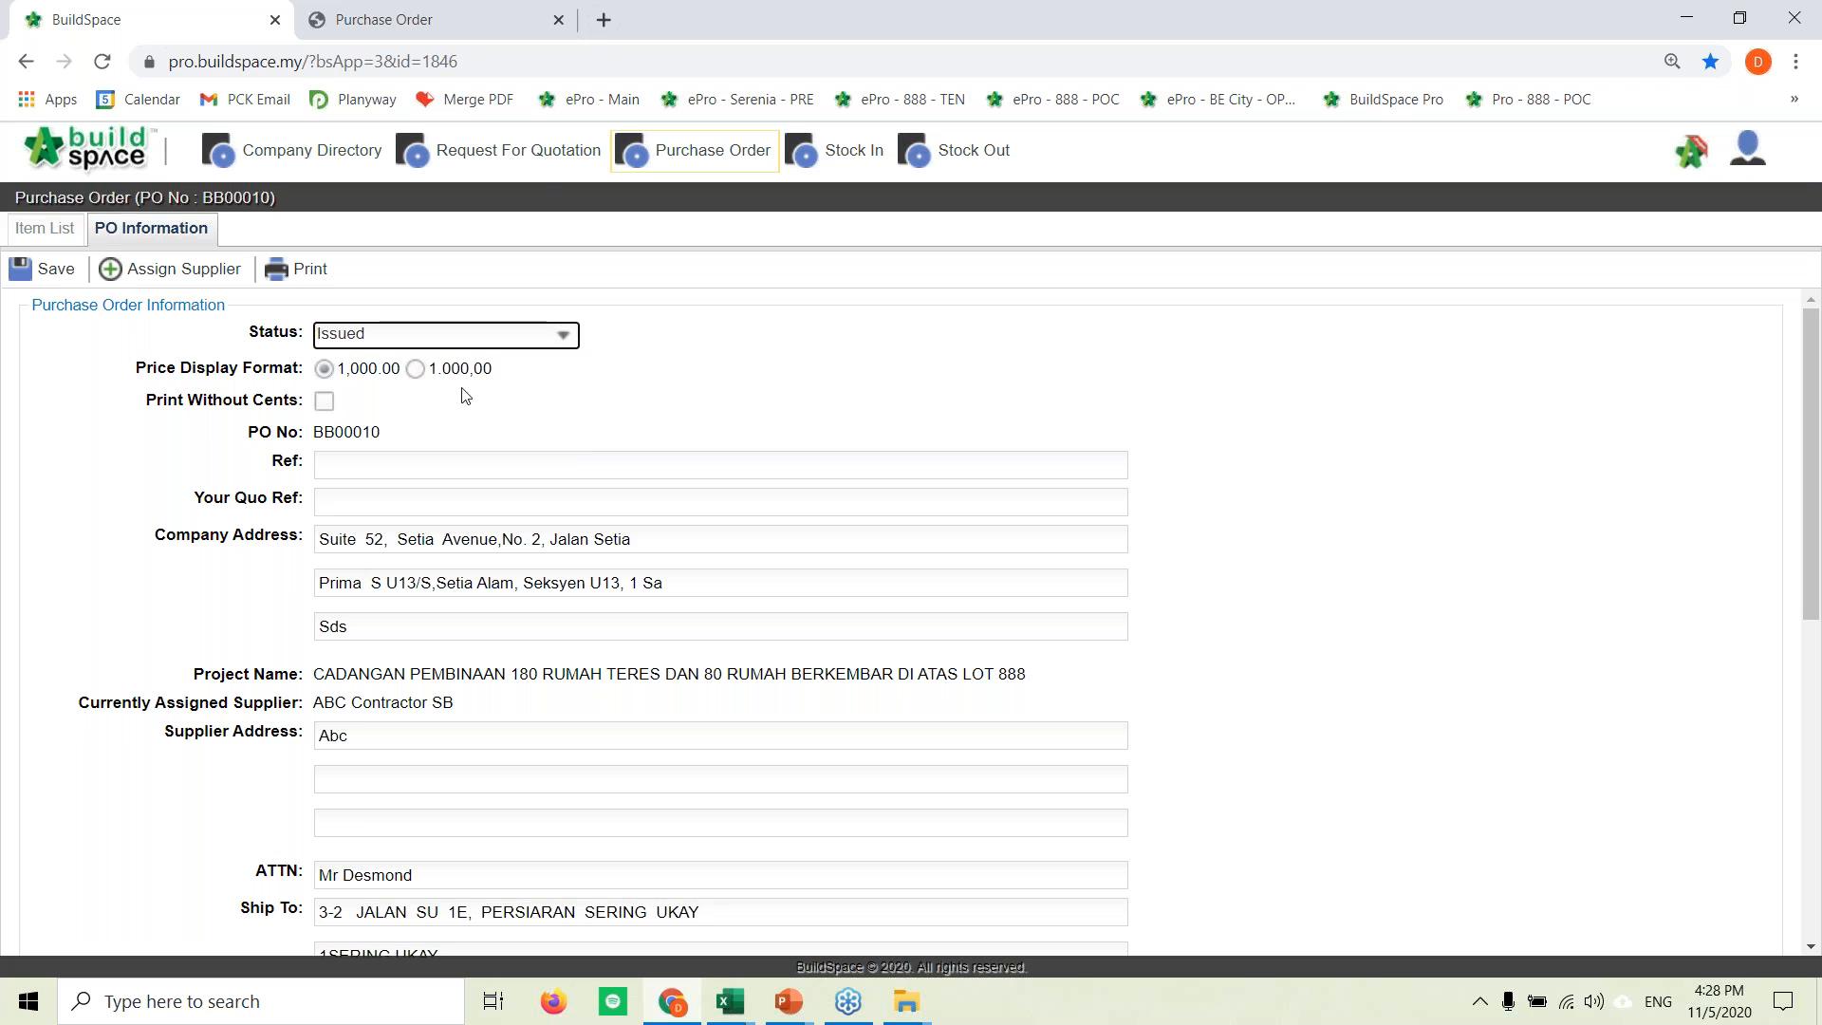
left_click(50, 269)
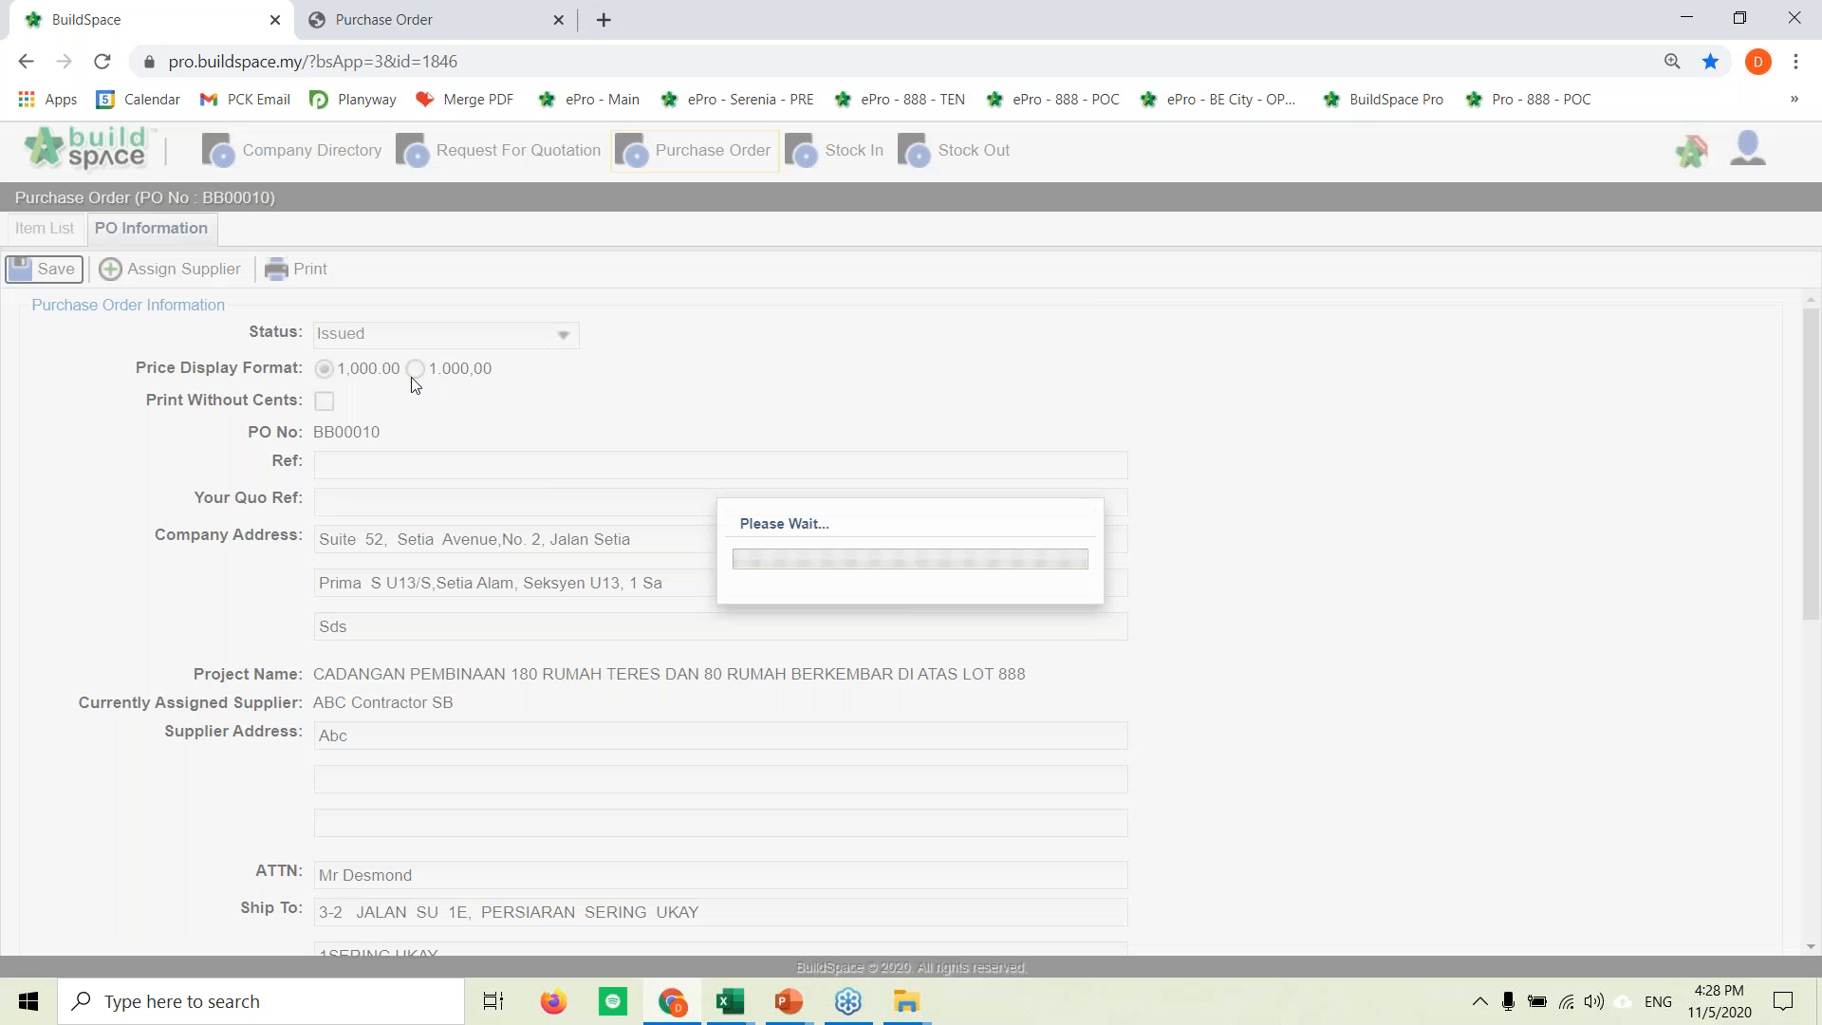
key("alt+Tab")
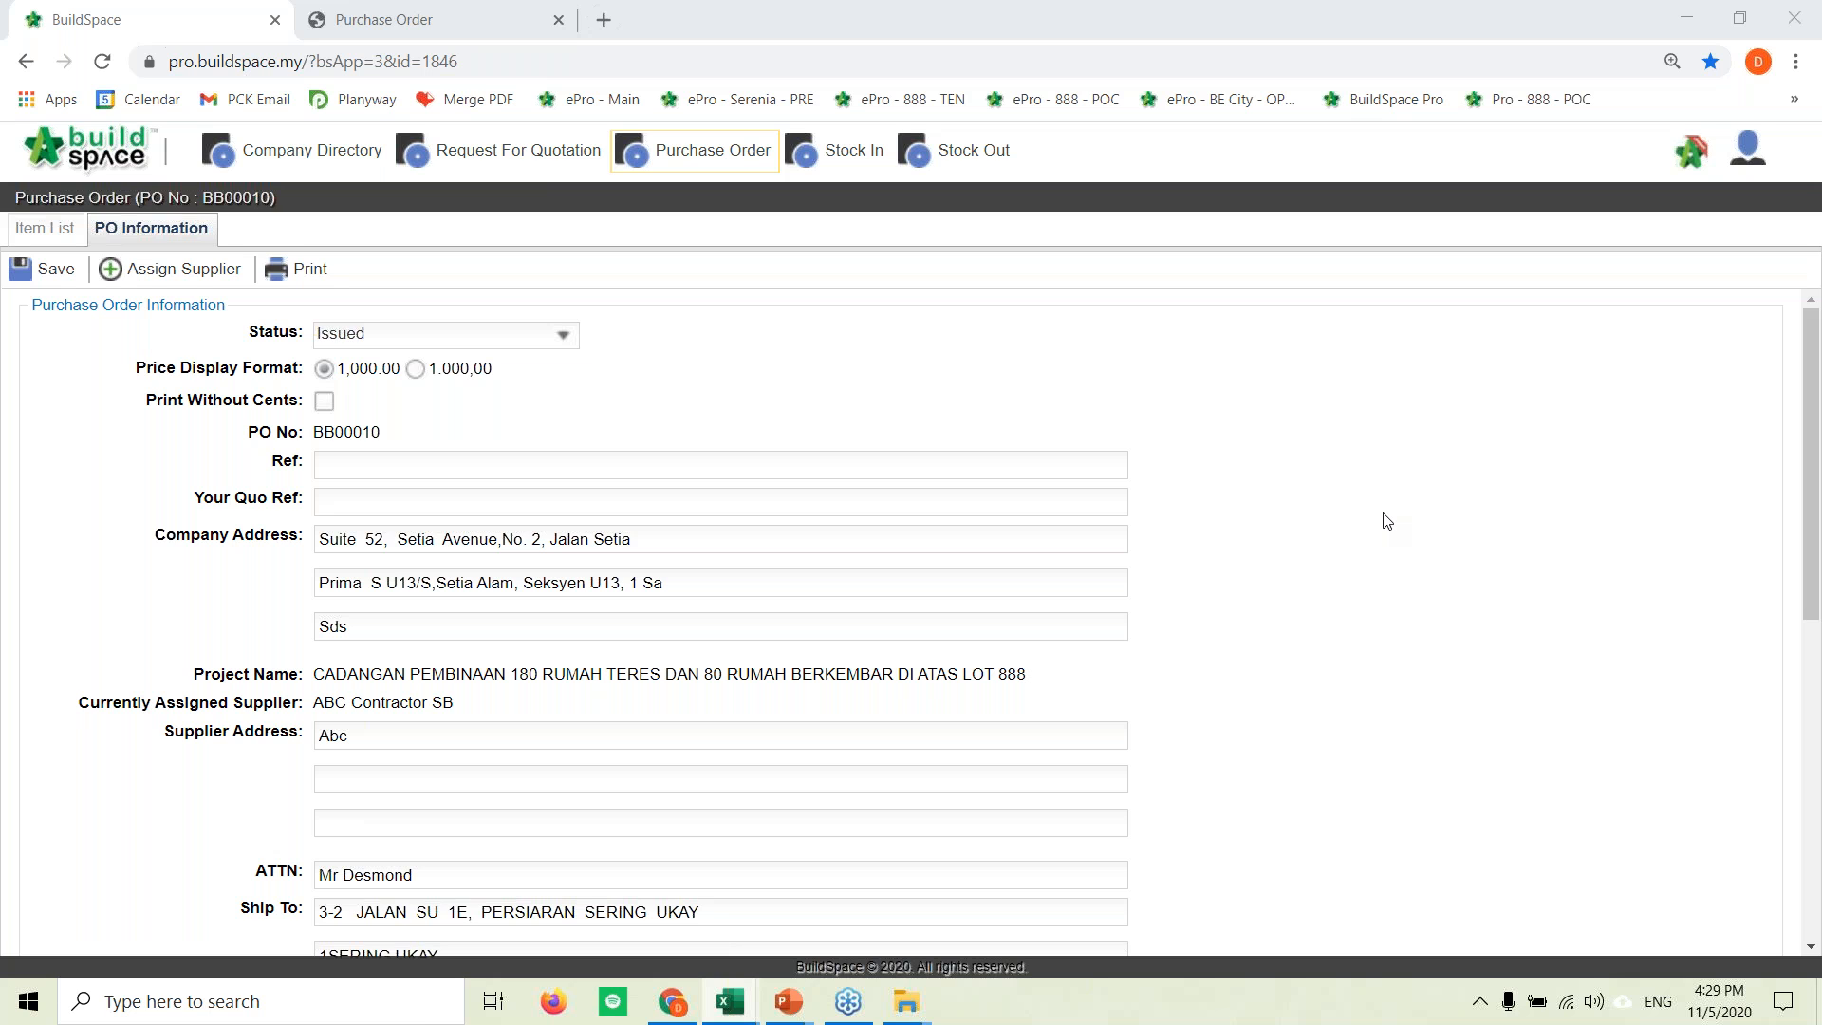
Step: Open the Stock In invoice list of the Lot 888 project
left_click(827, 155)
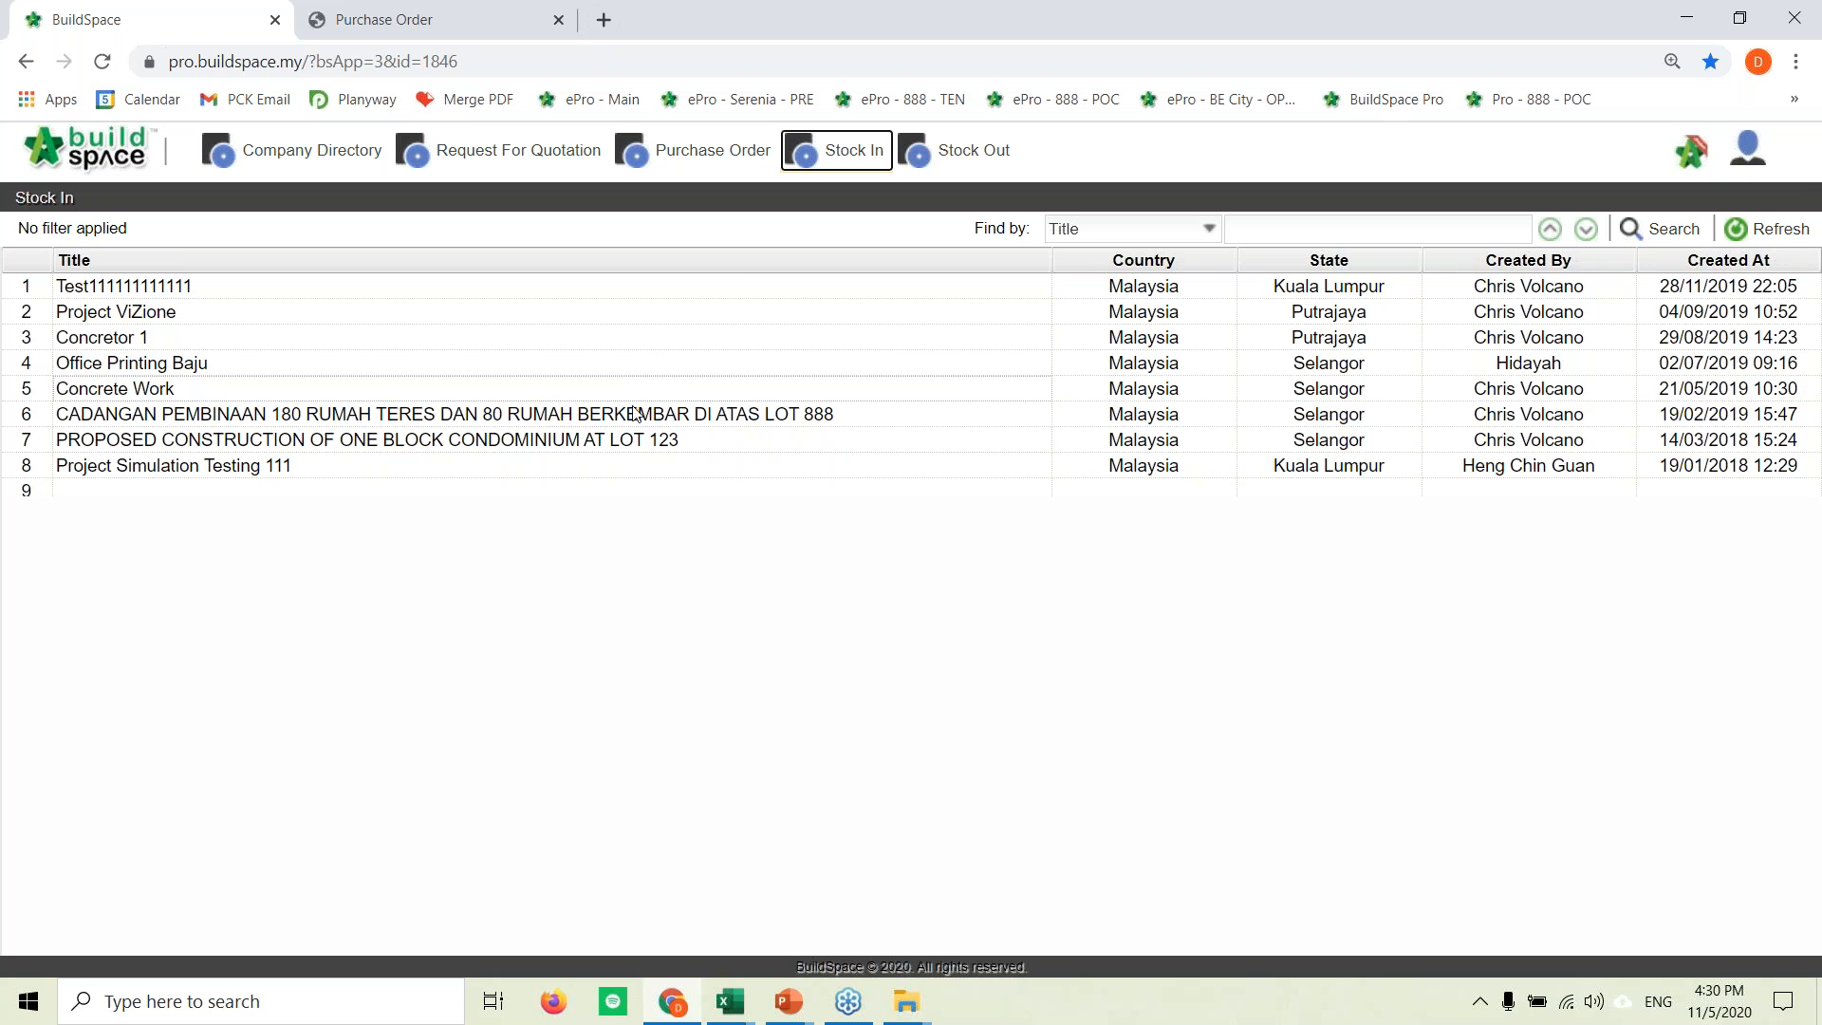
left_click(566, 412)
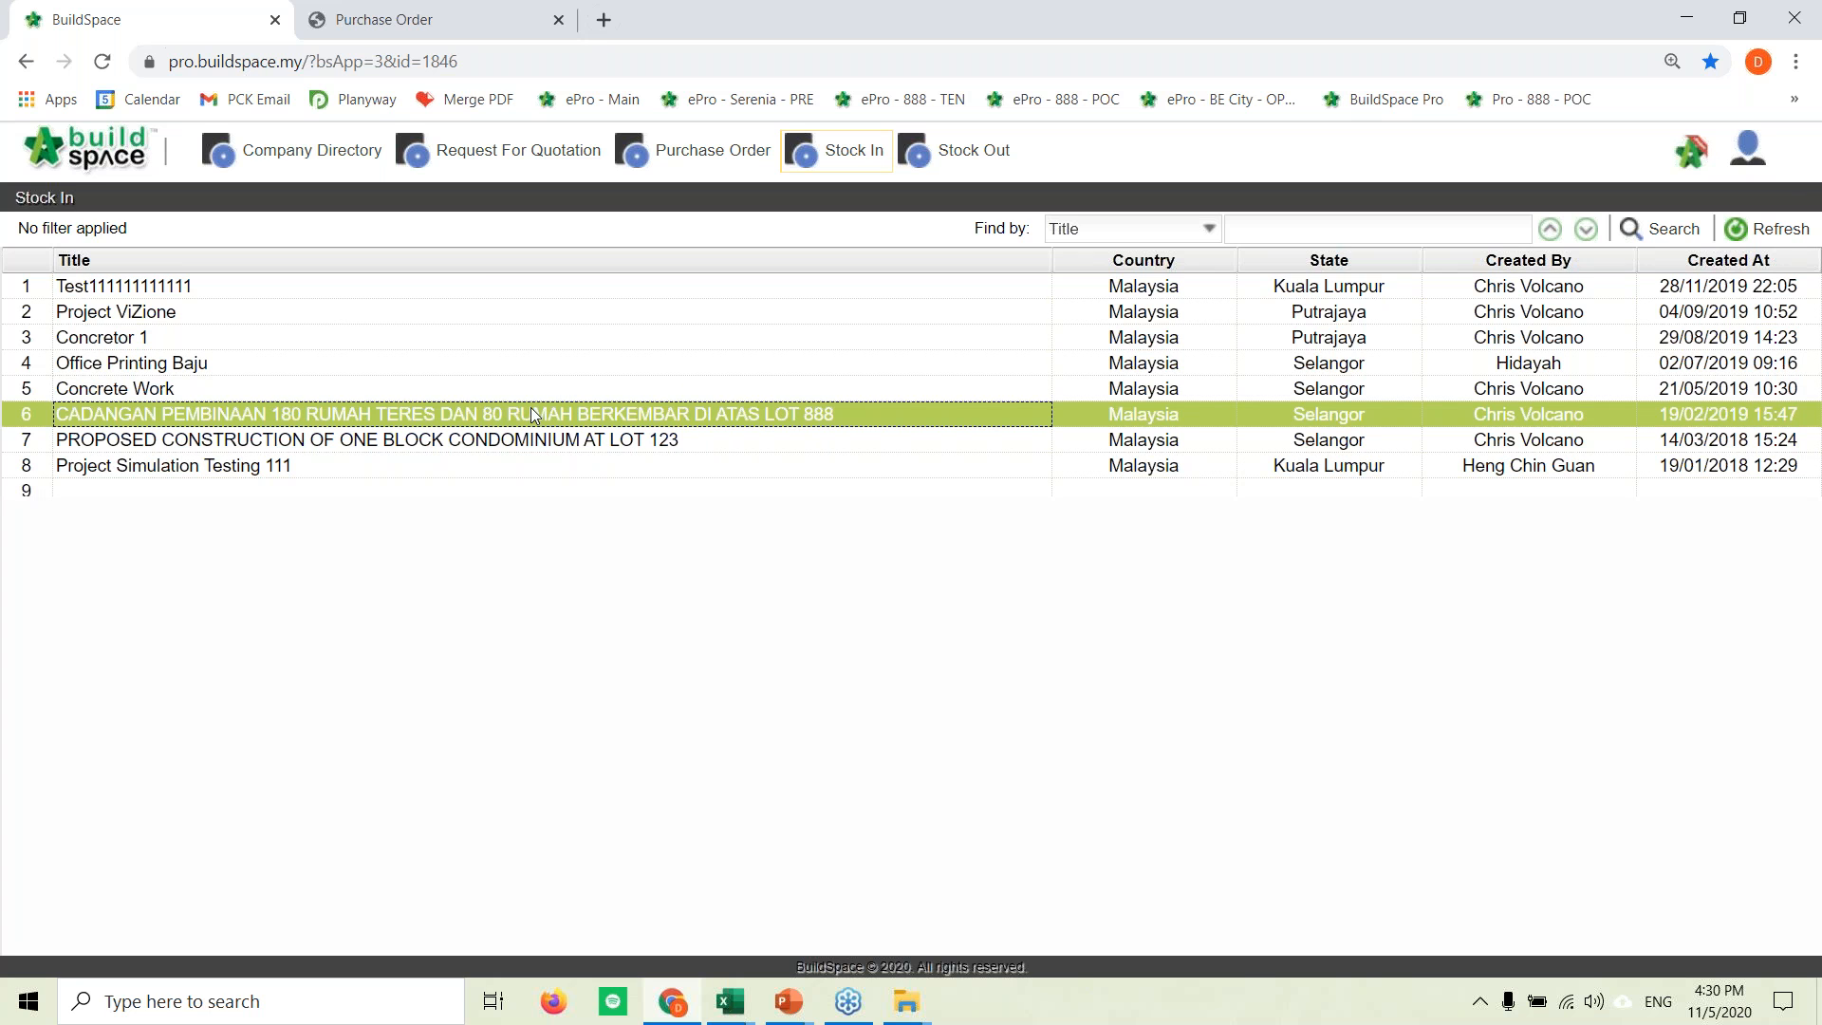
double_click(745, 406)
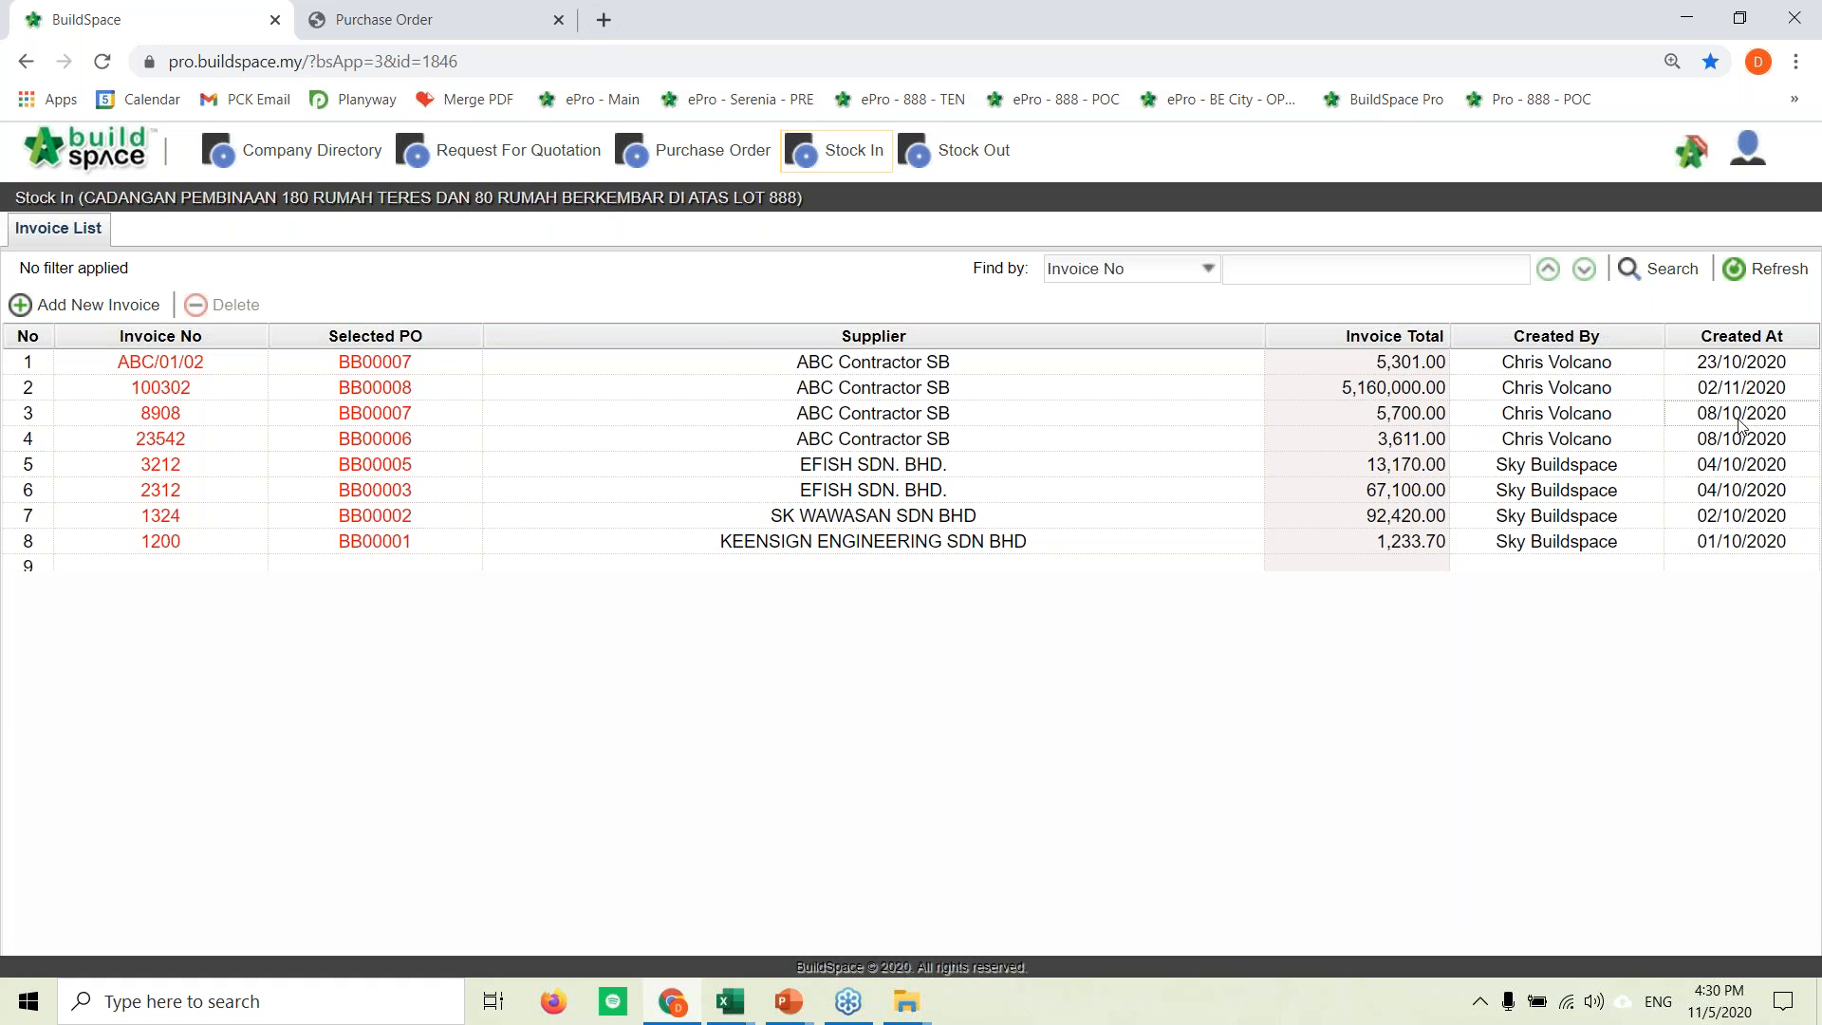
Step: Add a new invoice numbered 100303 for the most recent purchase order, keeping the date 05/11/2020, and save it
left_click(115, 311)
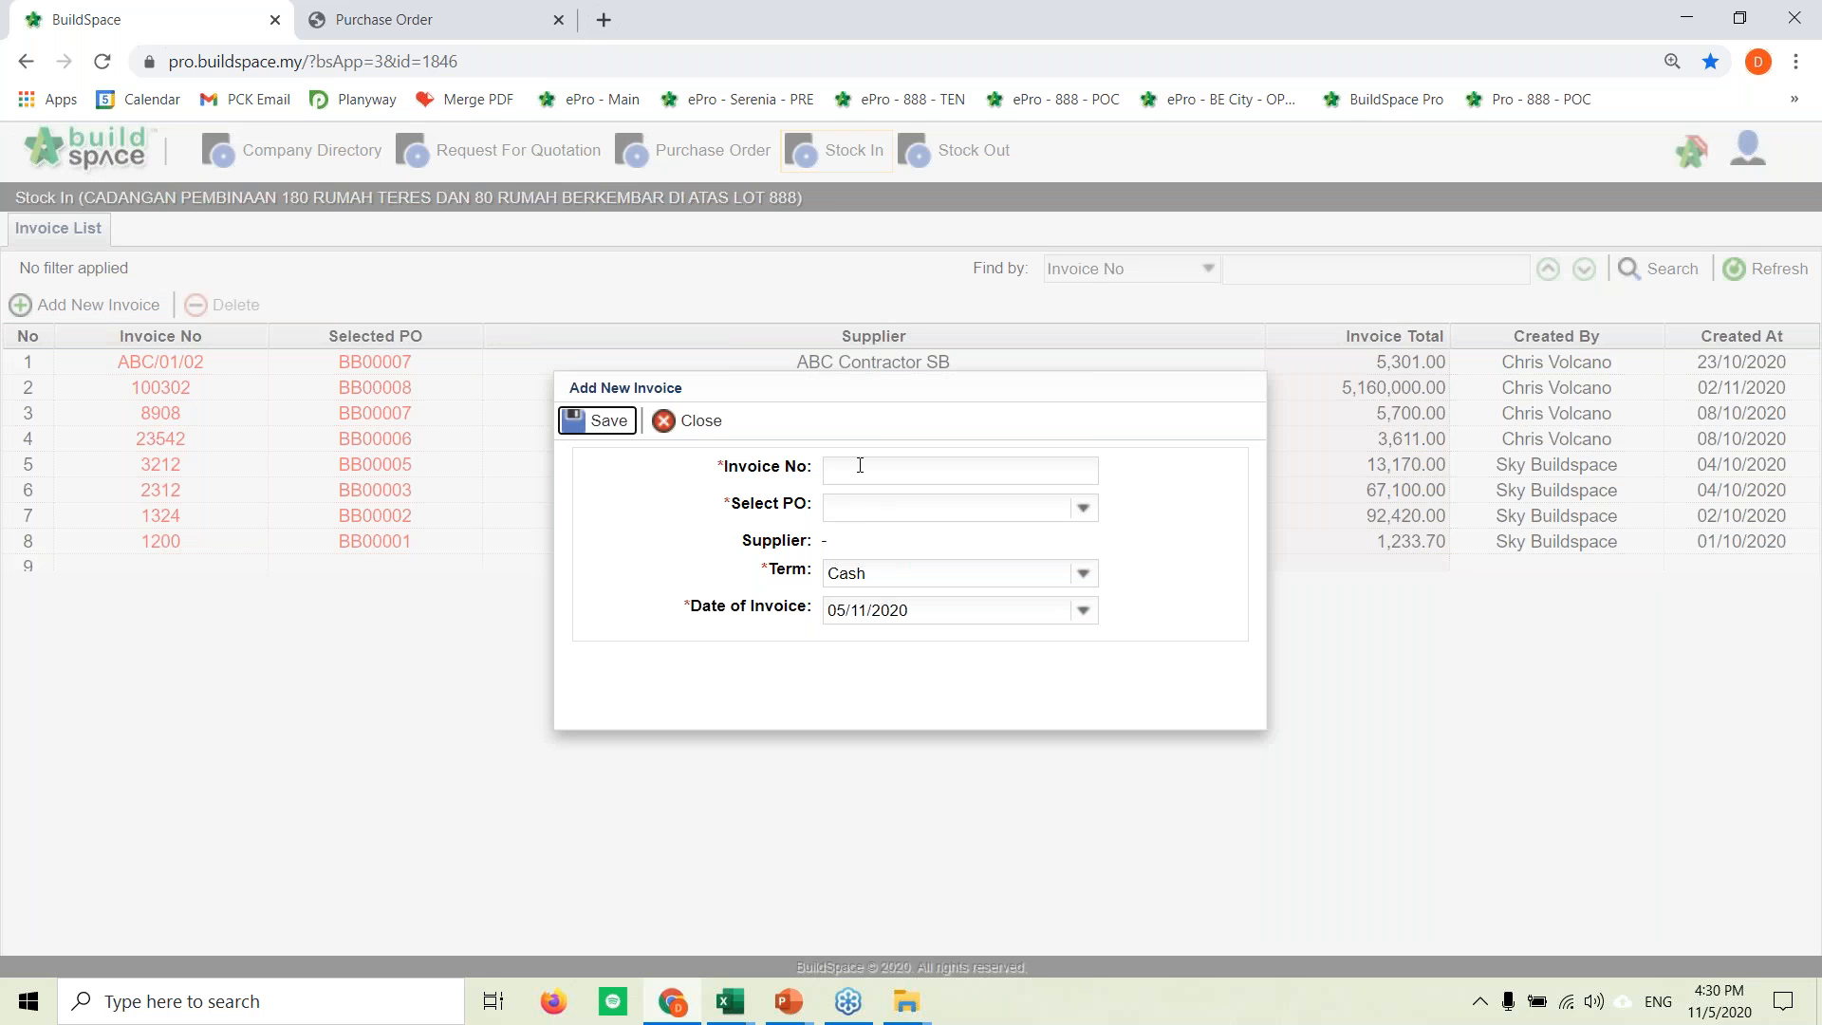
left_click(865, 466)
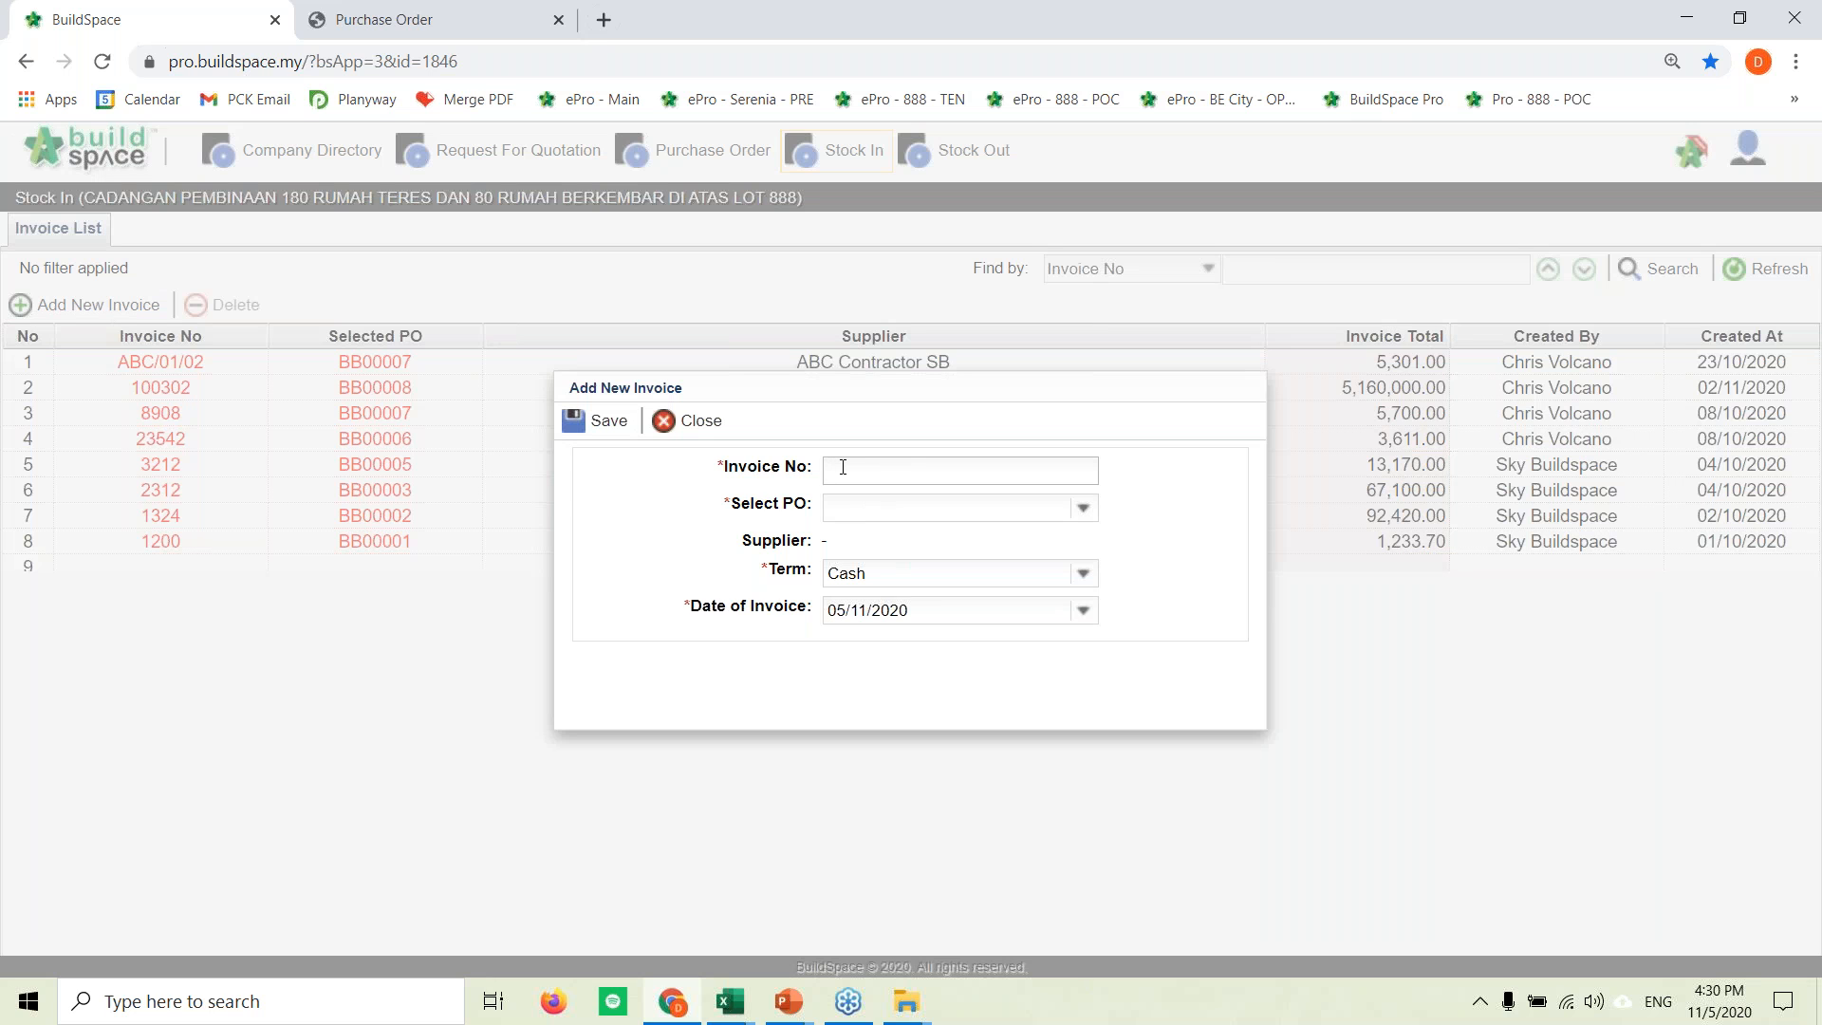
type("100303")
left_click(1083, 508)
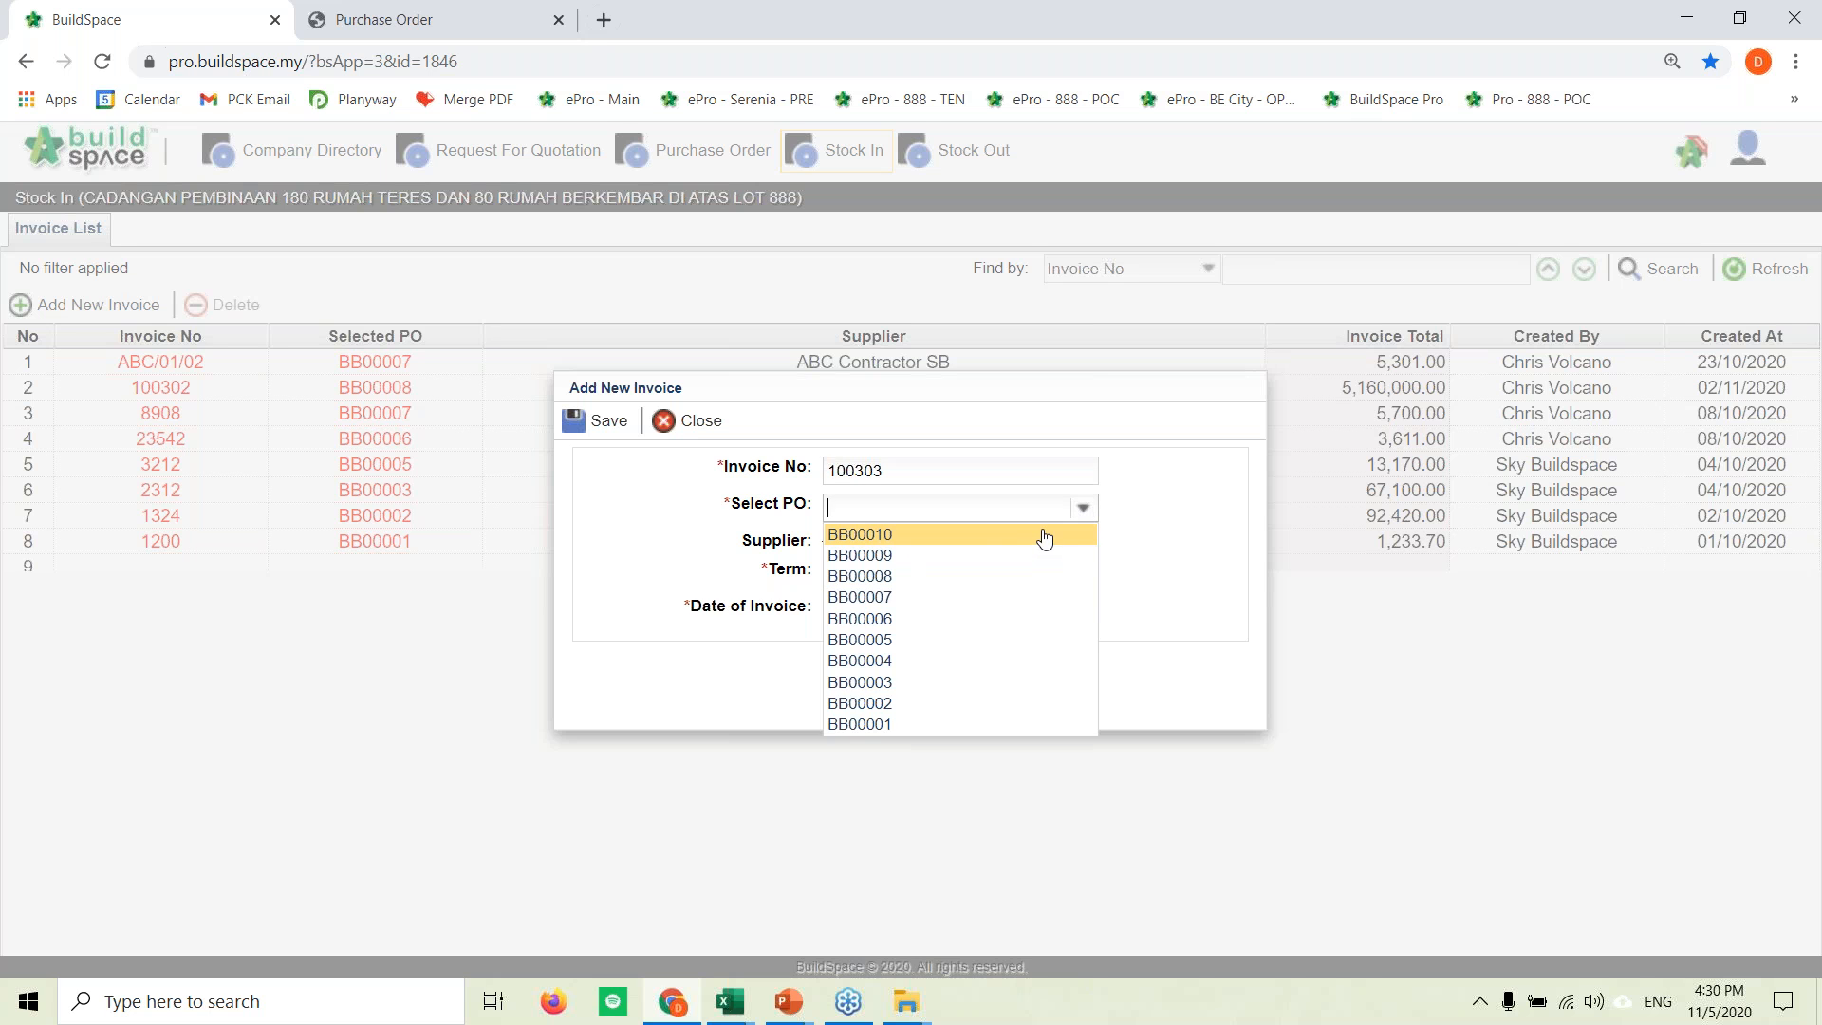
left_click(907, 538)
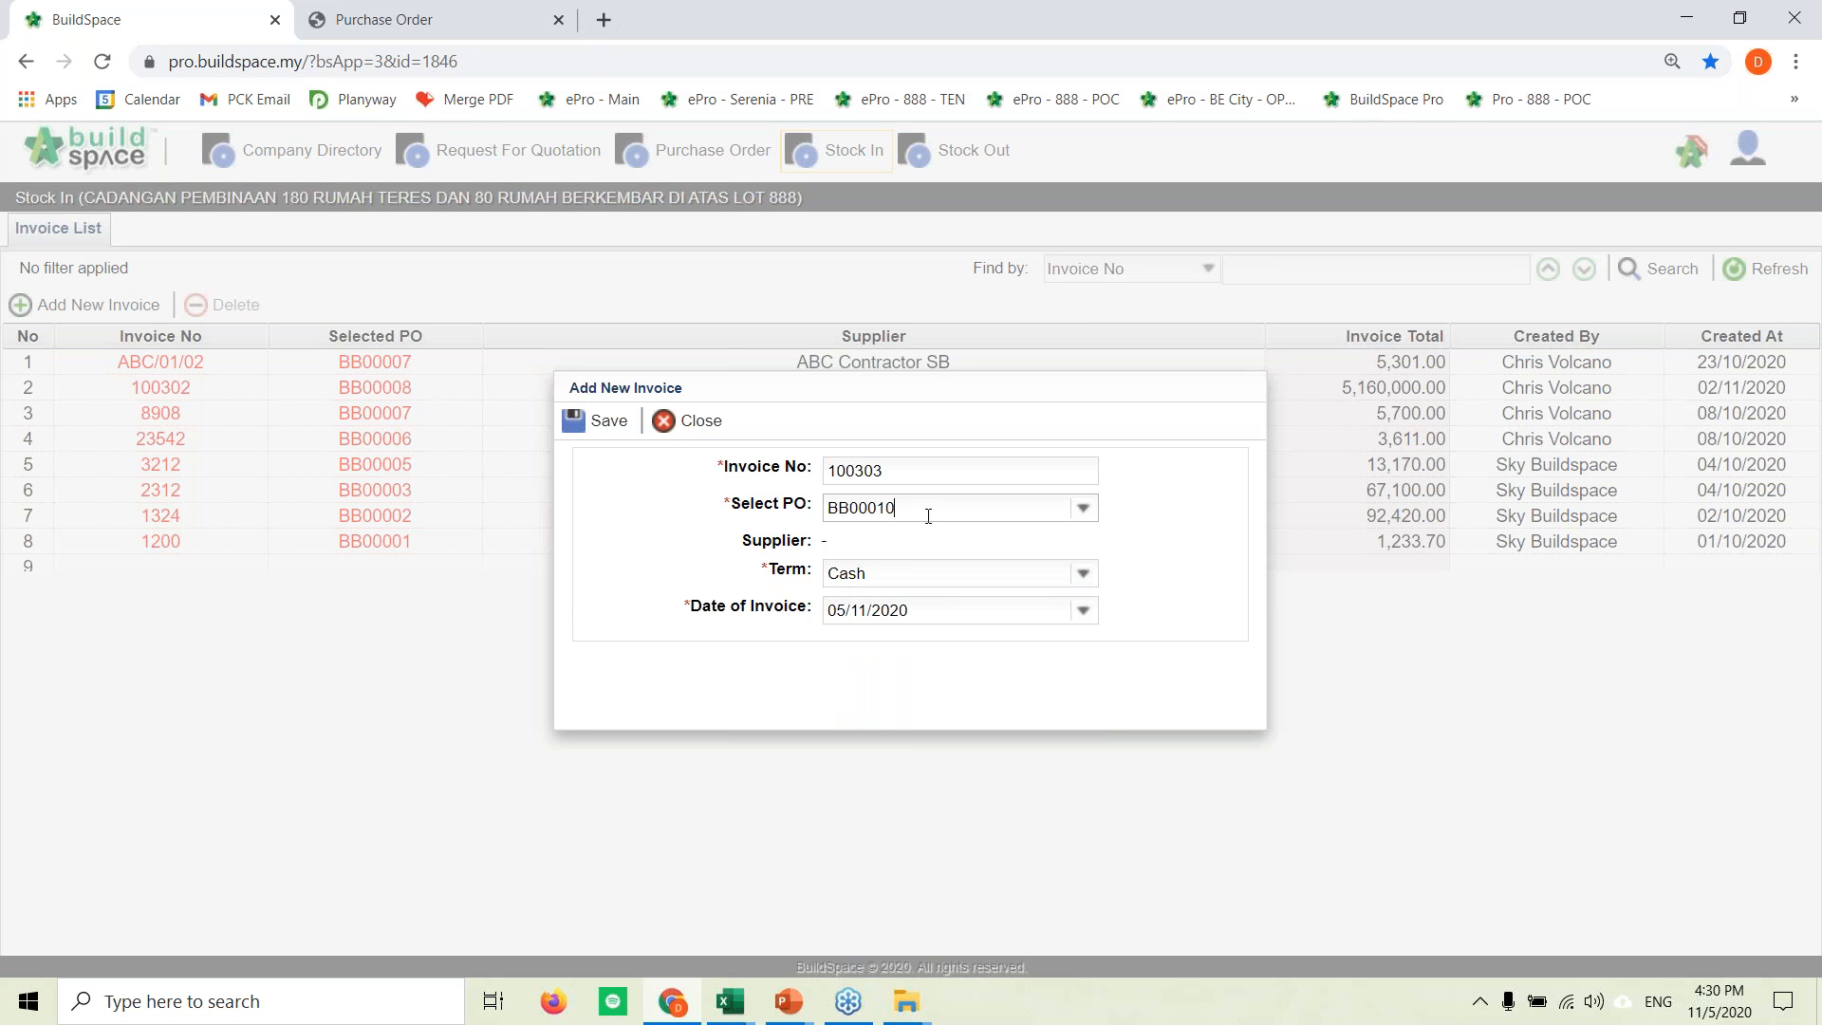
left_click(1083, 573)
left_click(920, 617)
left_click(617, 427)
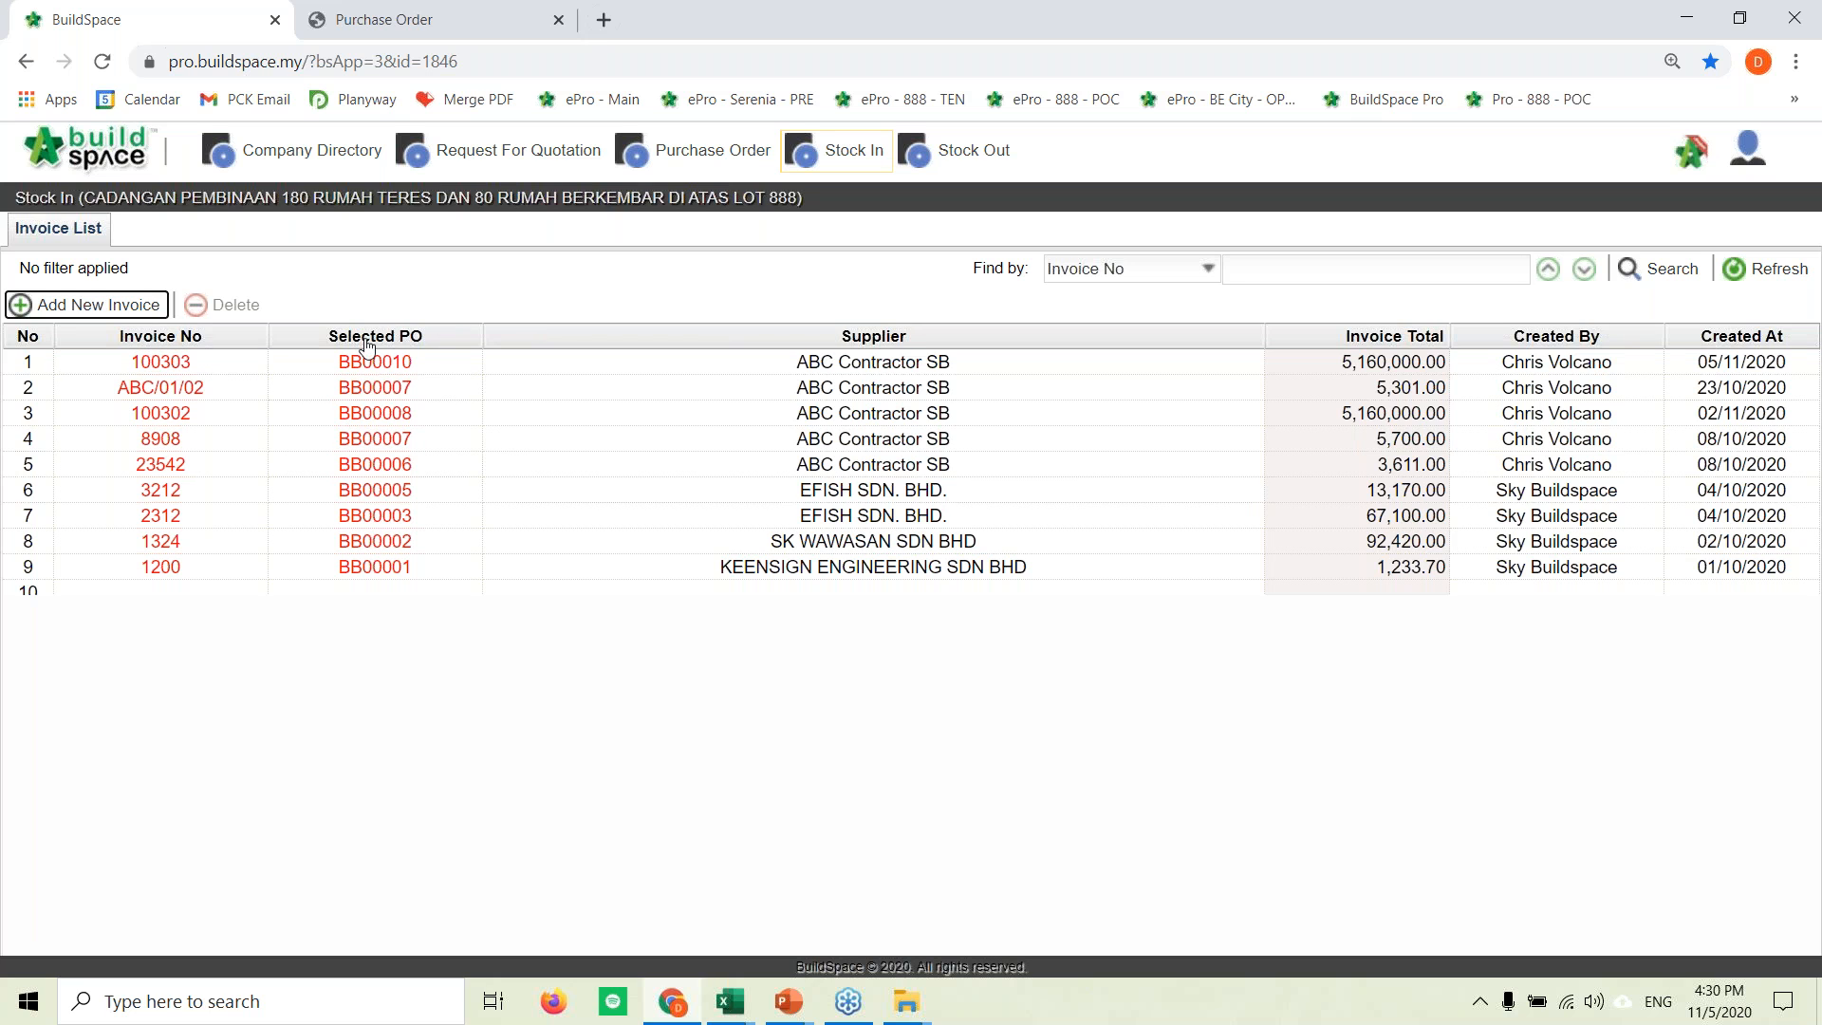
Step: Open invoice 100302 and upload the file Invoice from the Downloads folder to its invoice information
left_click(210, 416)
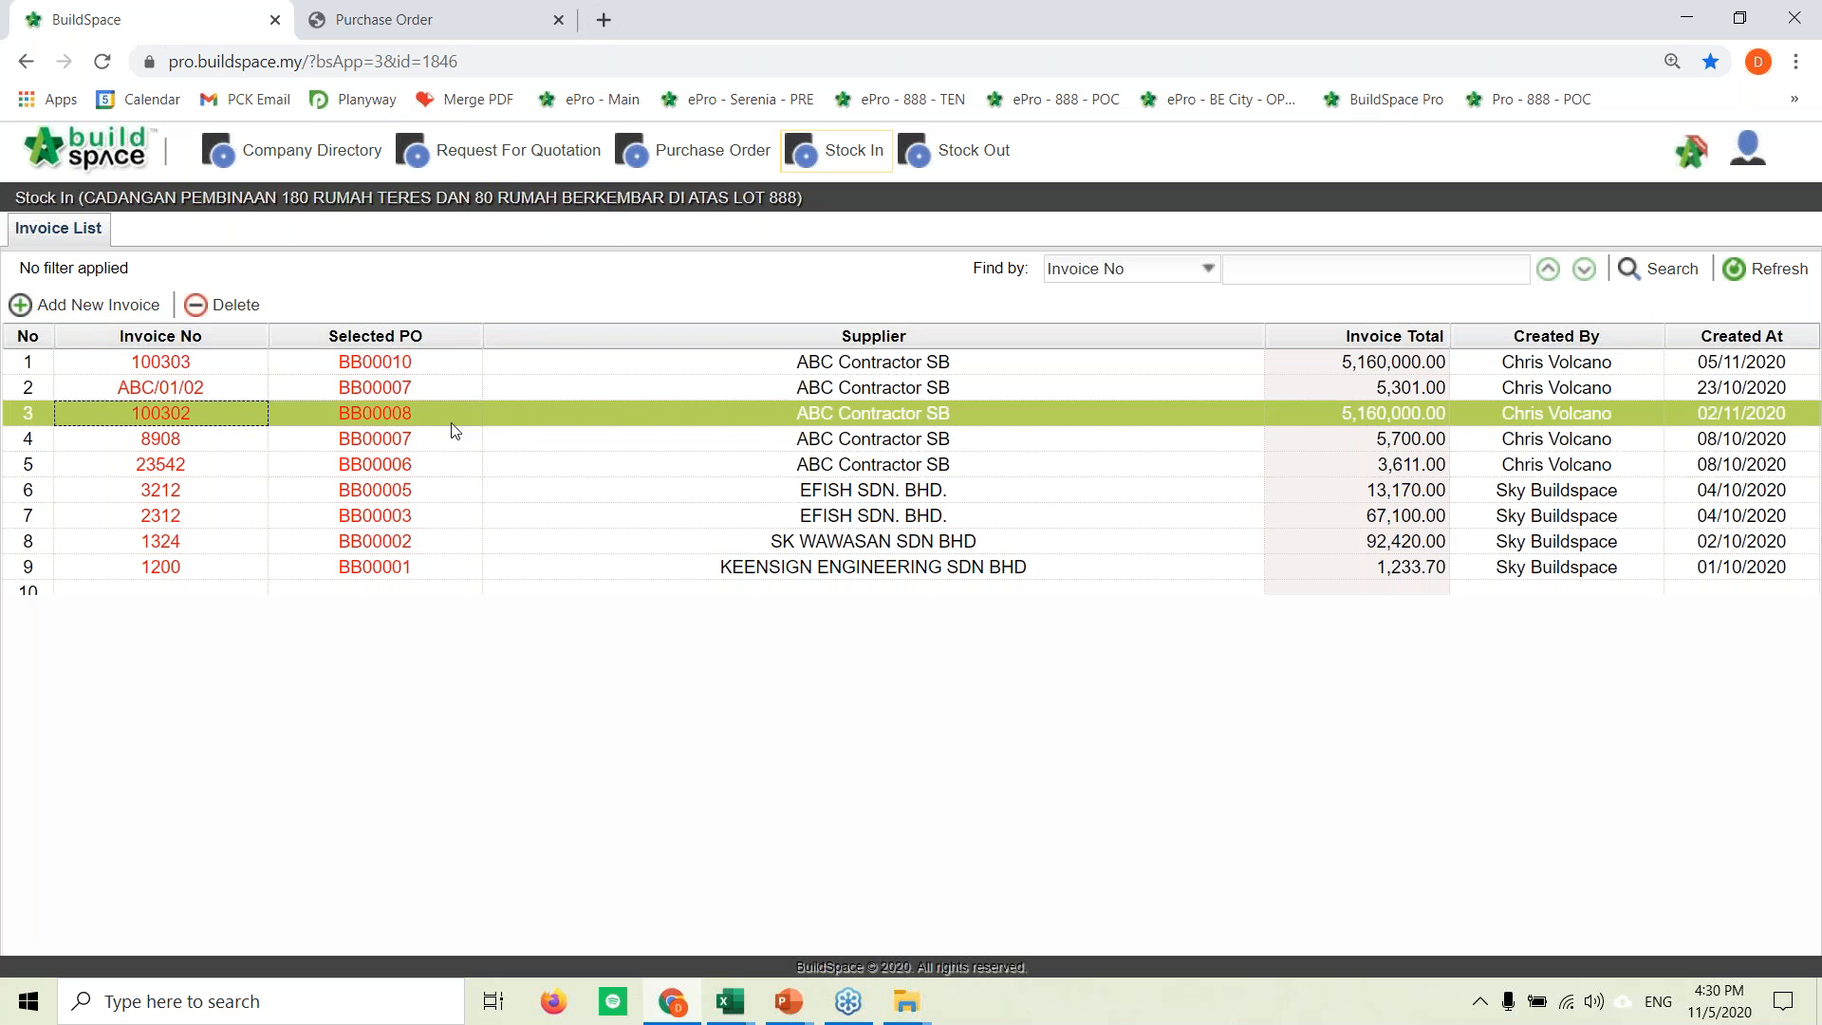
double_click(833, 414)
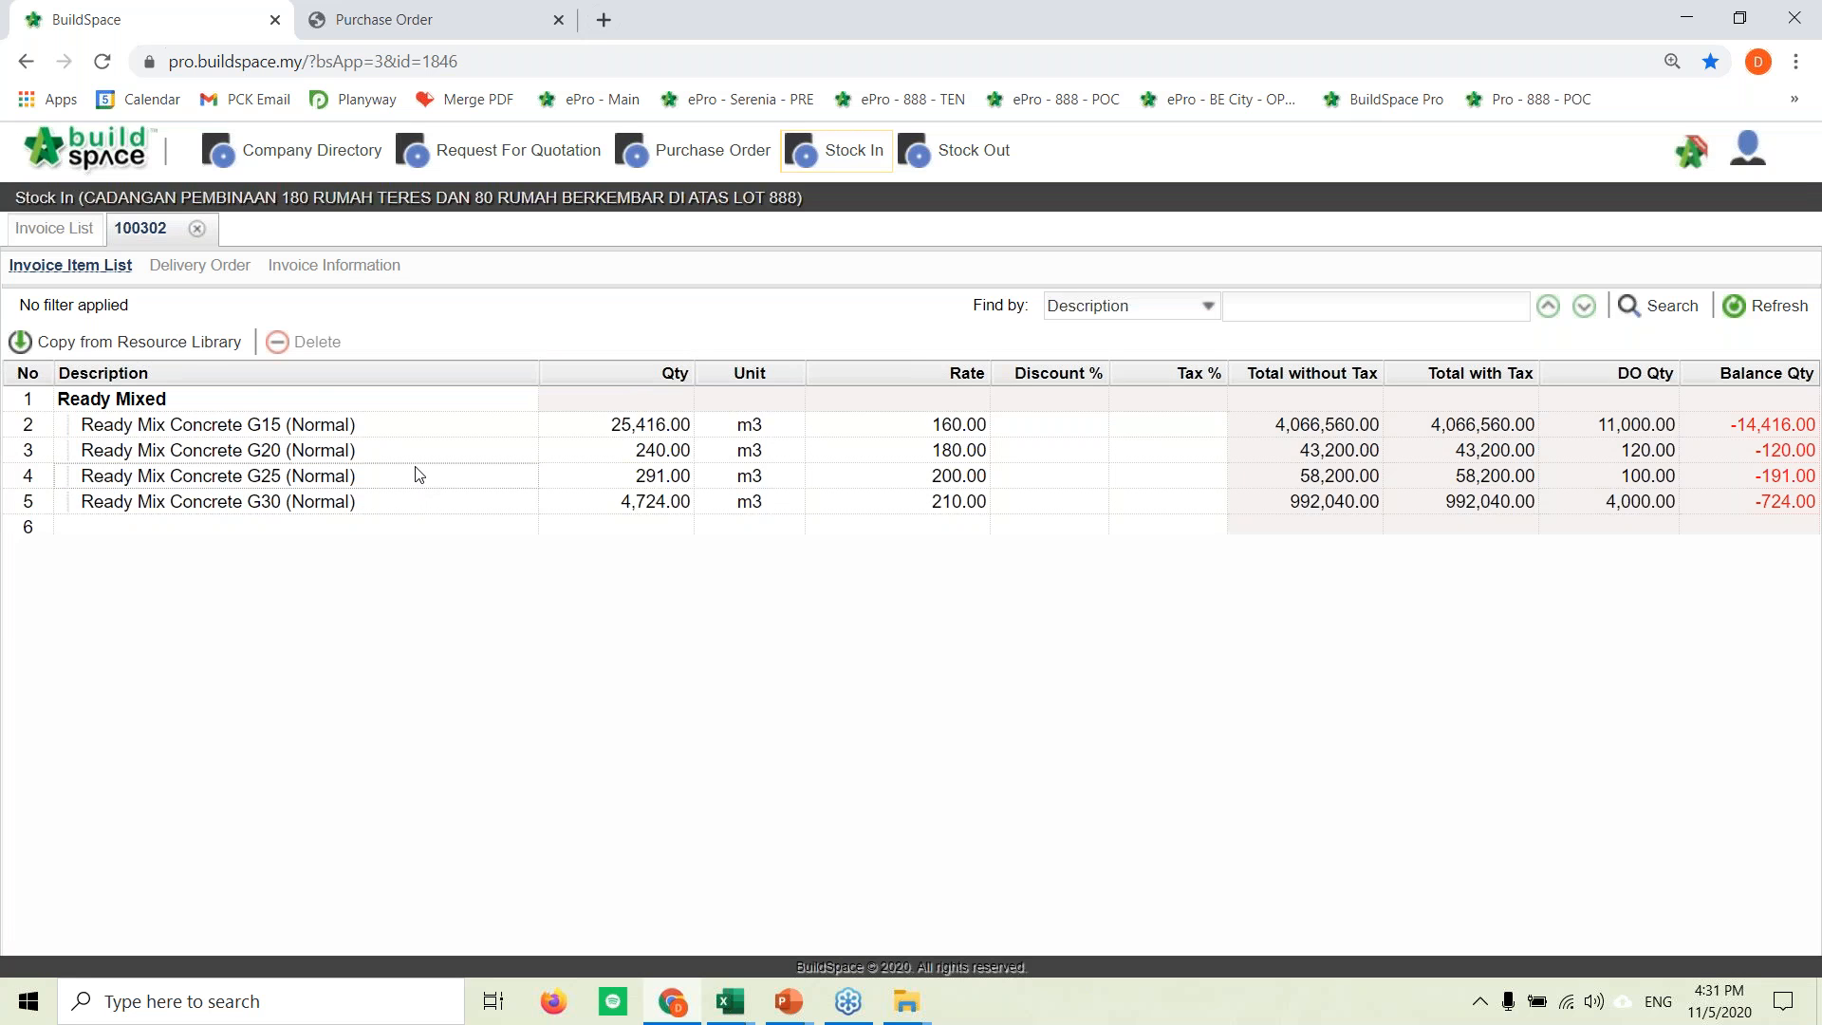
left_click(348, 267)
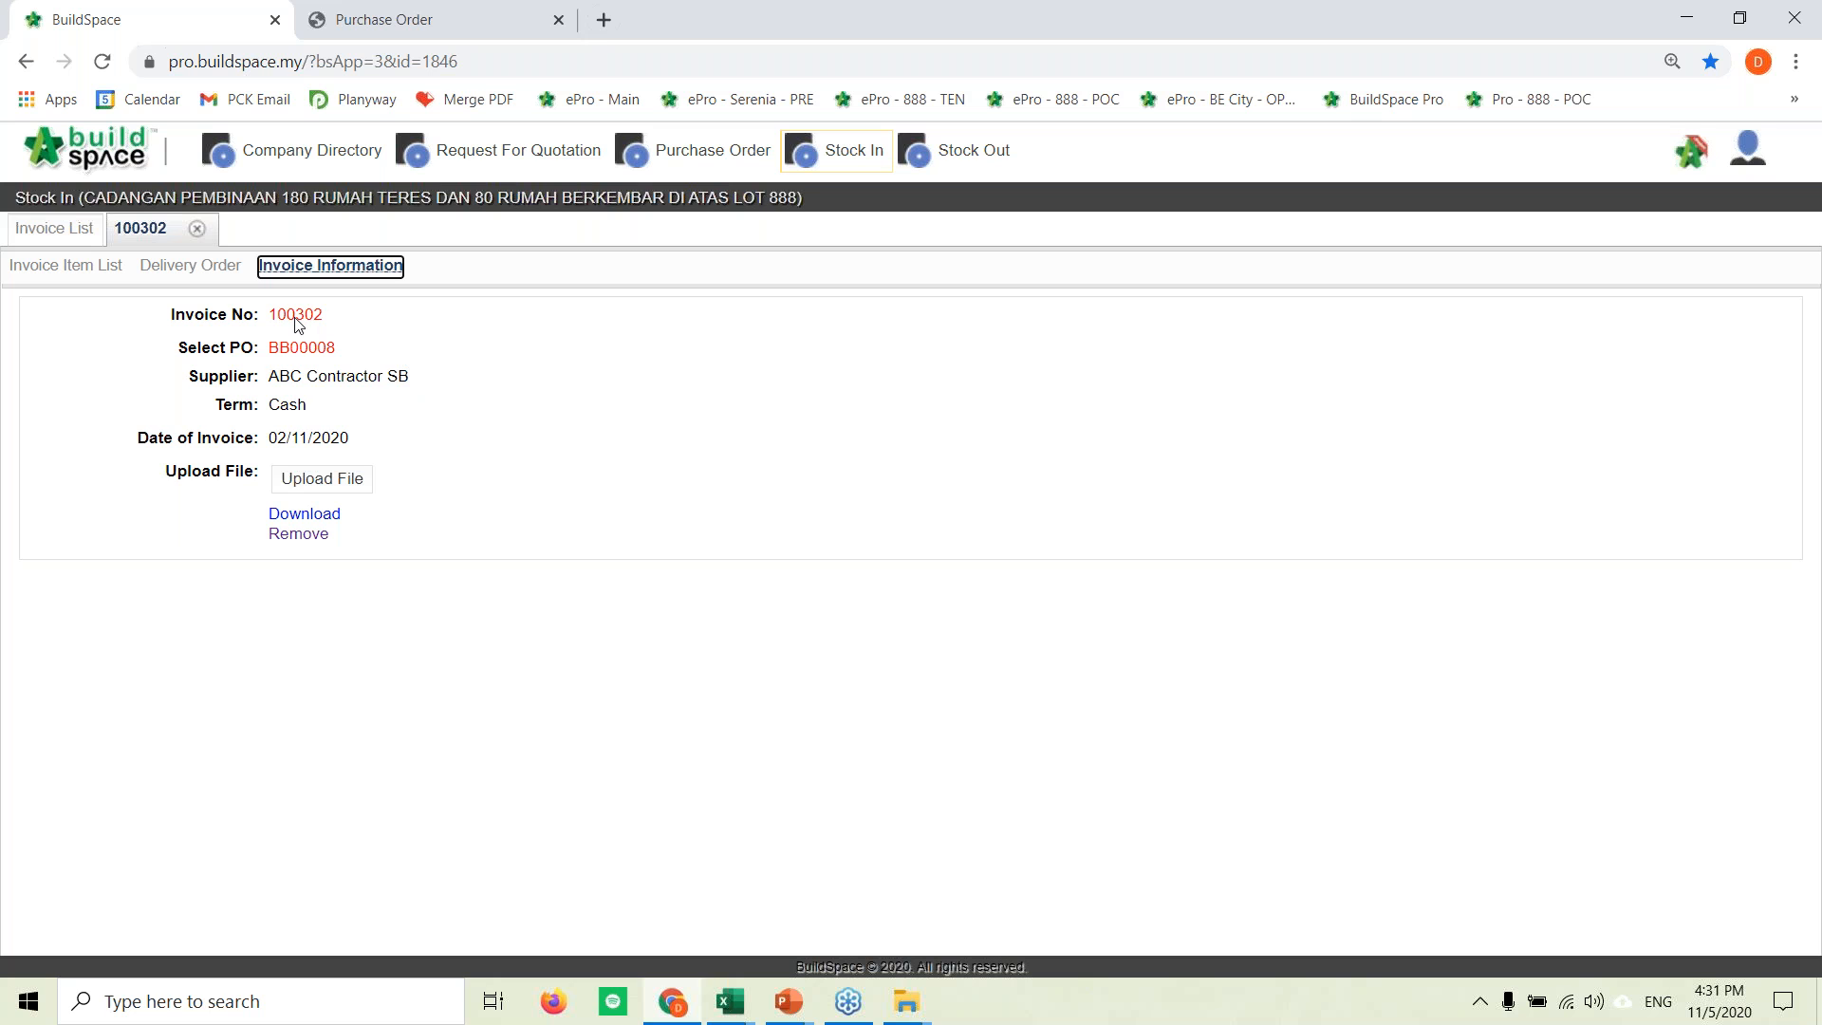
left_click(330, 478)
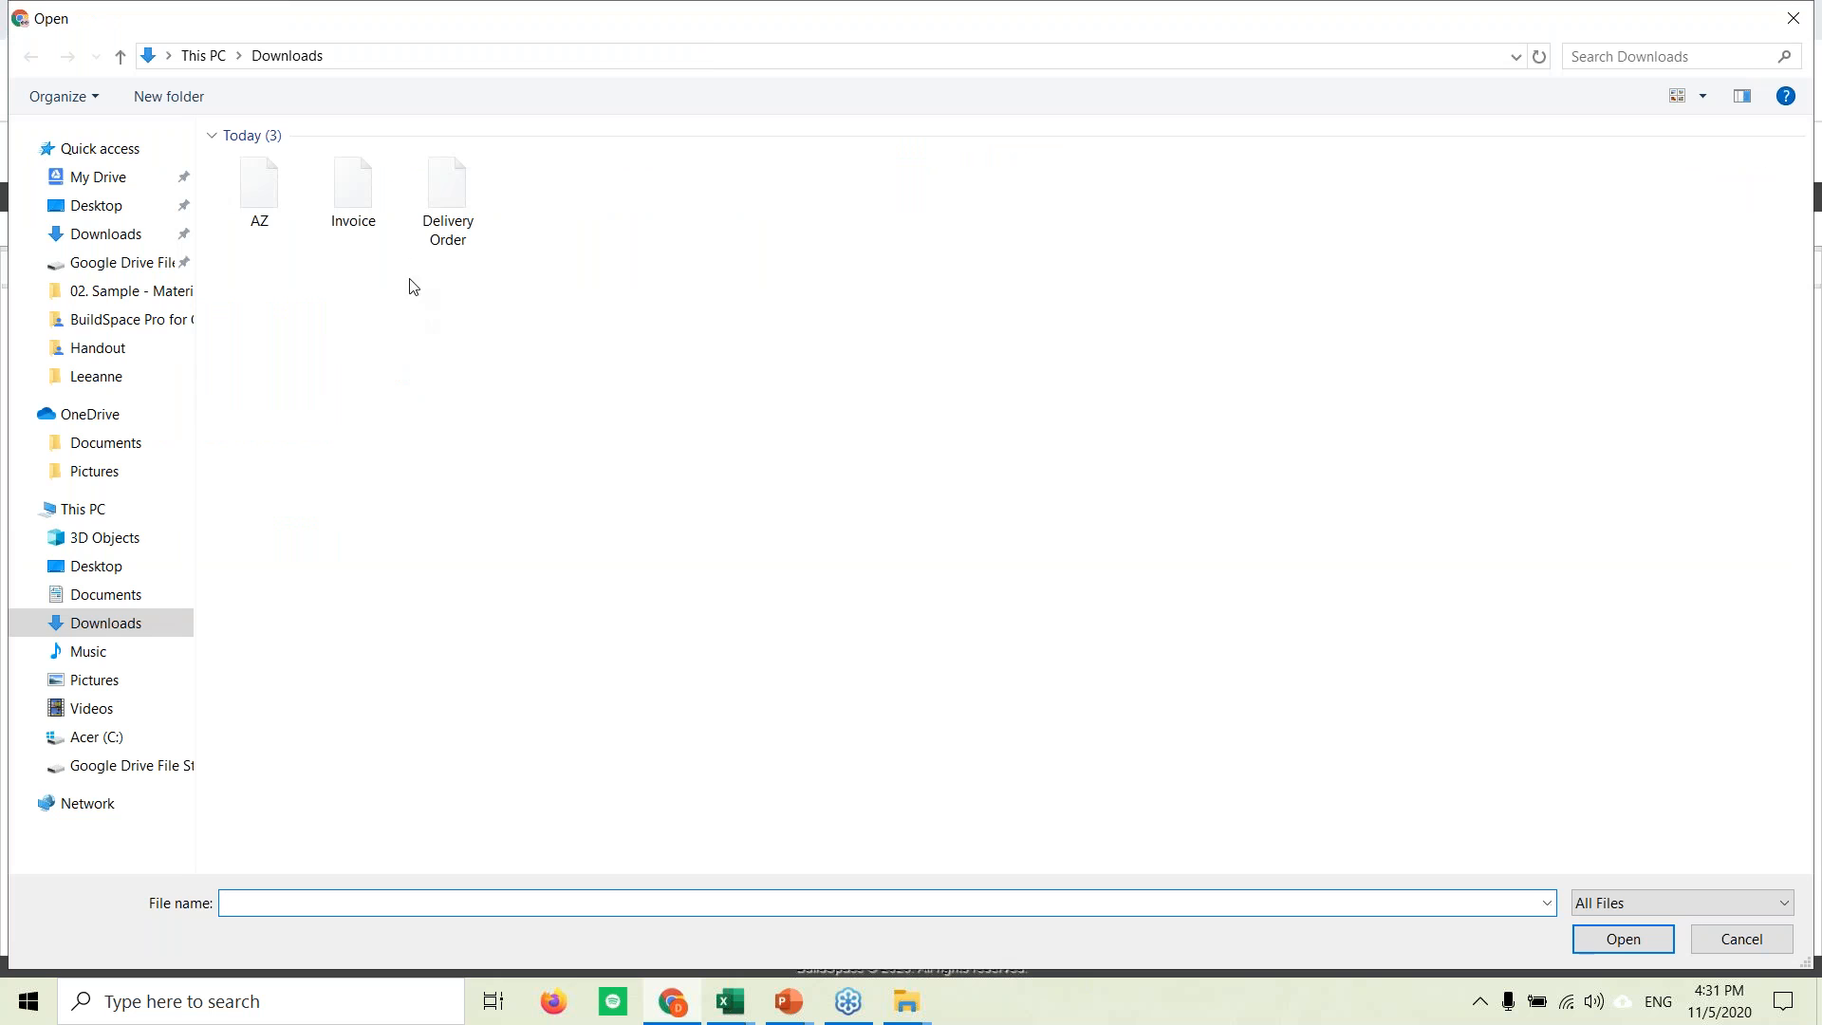
left_click(353, 194)
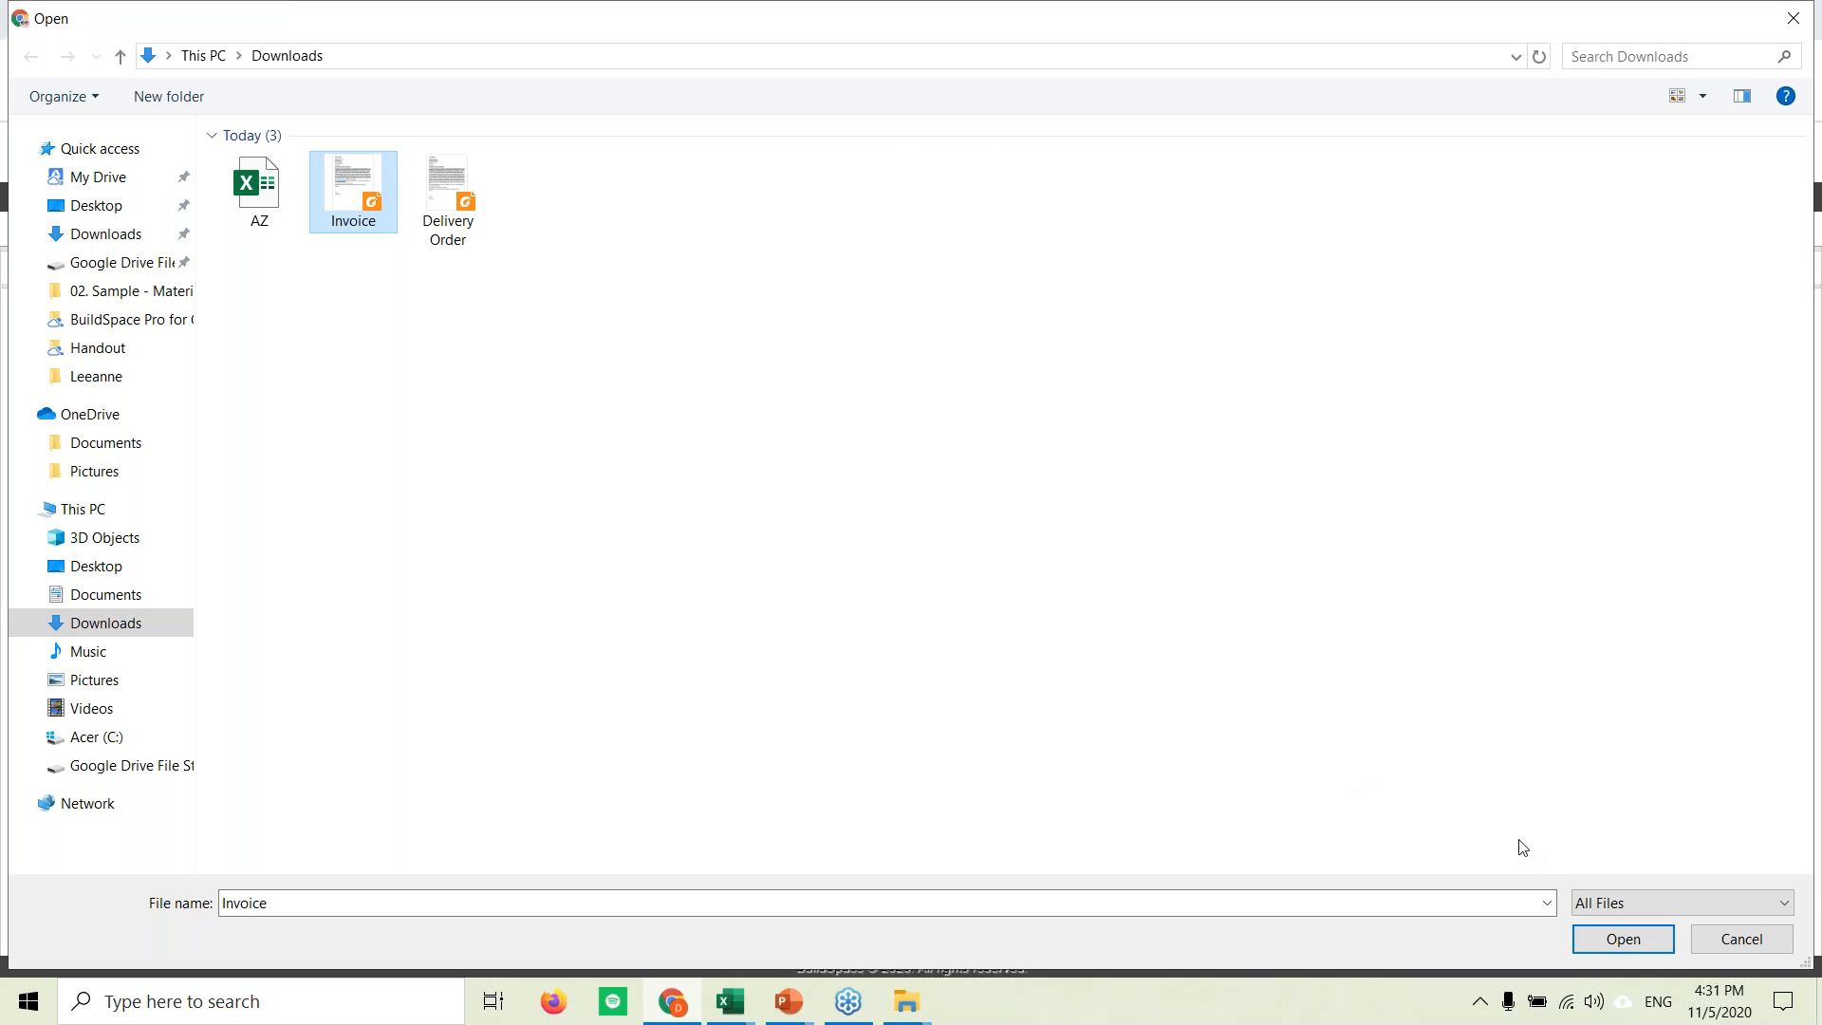
left_click(1621, 940)
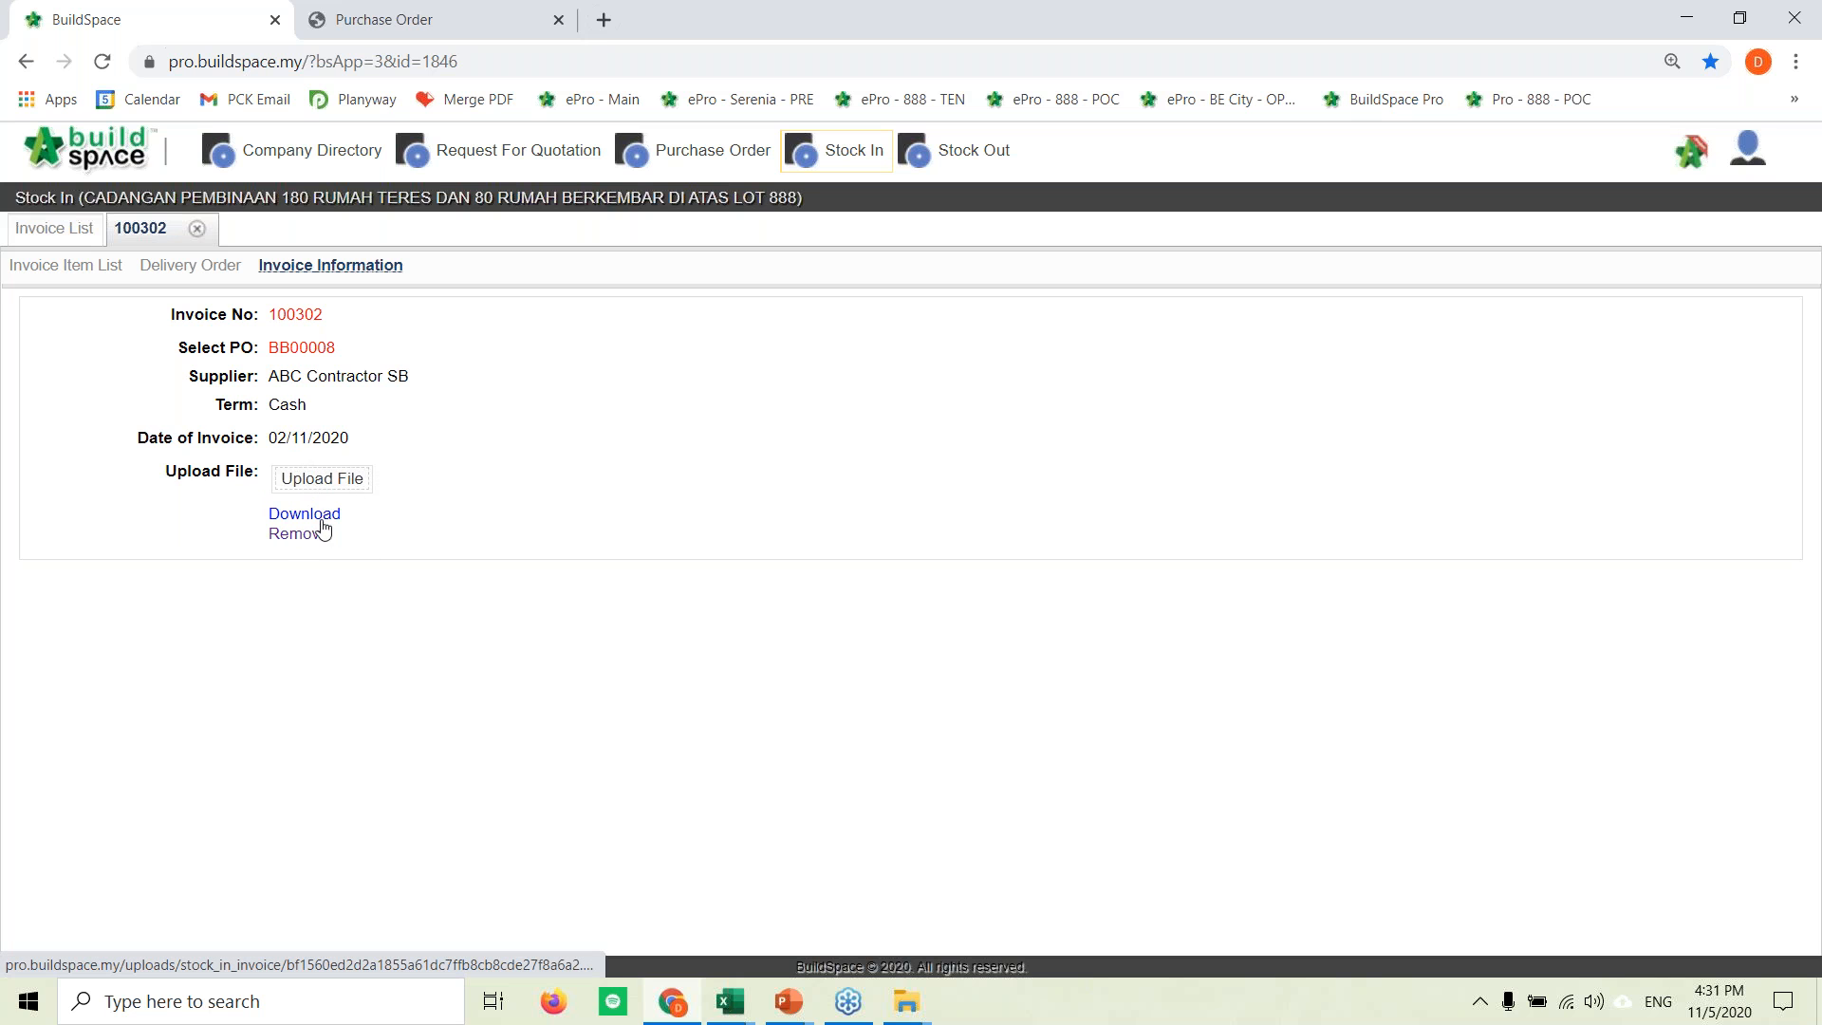
Step: Review invoice 100302's delivery orders, look at the new delivery order form, and compare the second order's invoice and DO quantities
left_click(196, 273)
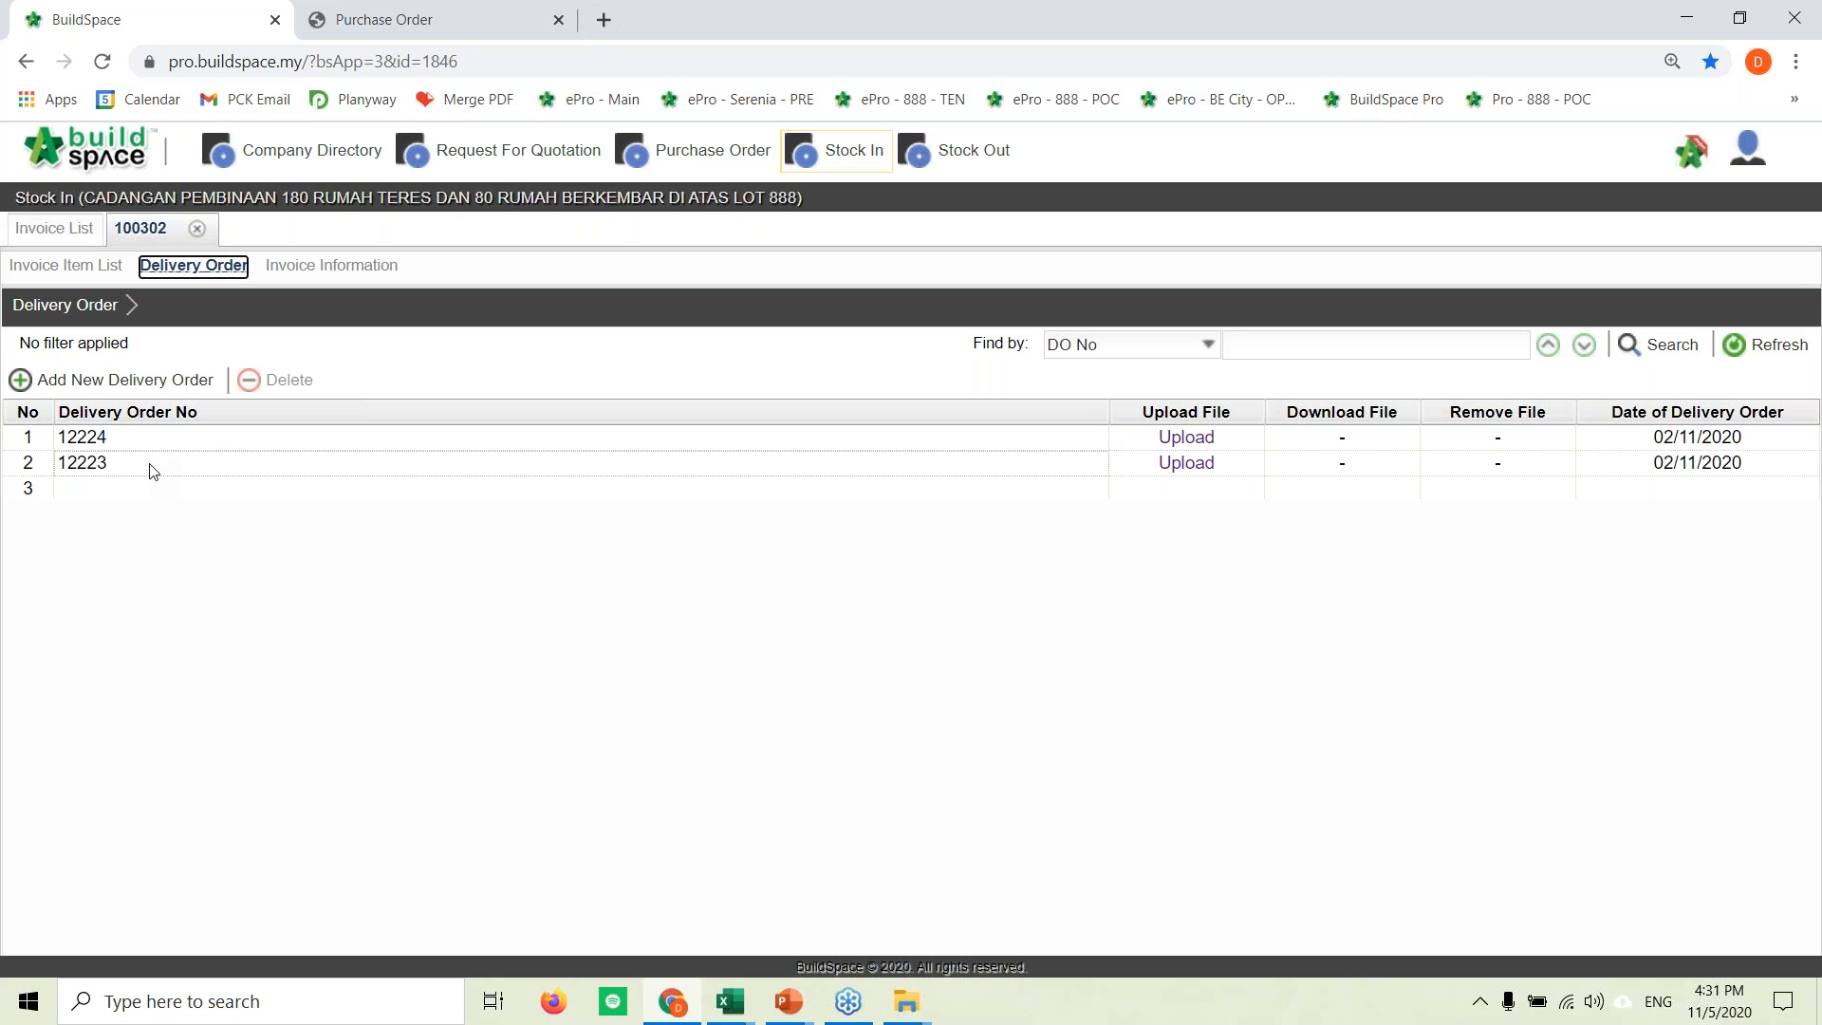
left_click(123, 379)
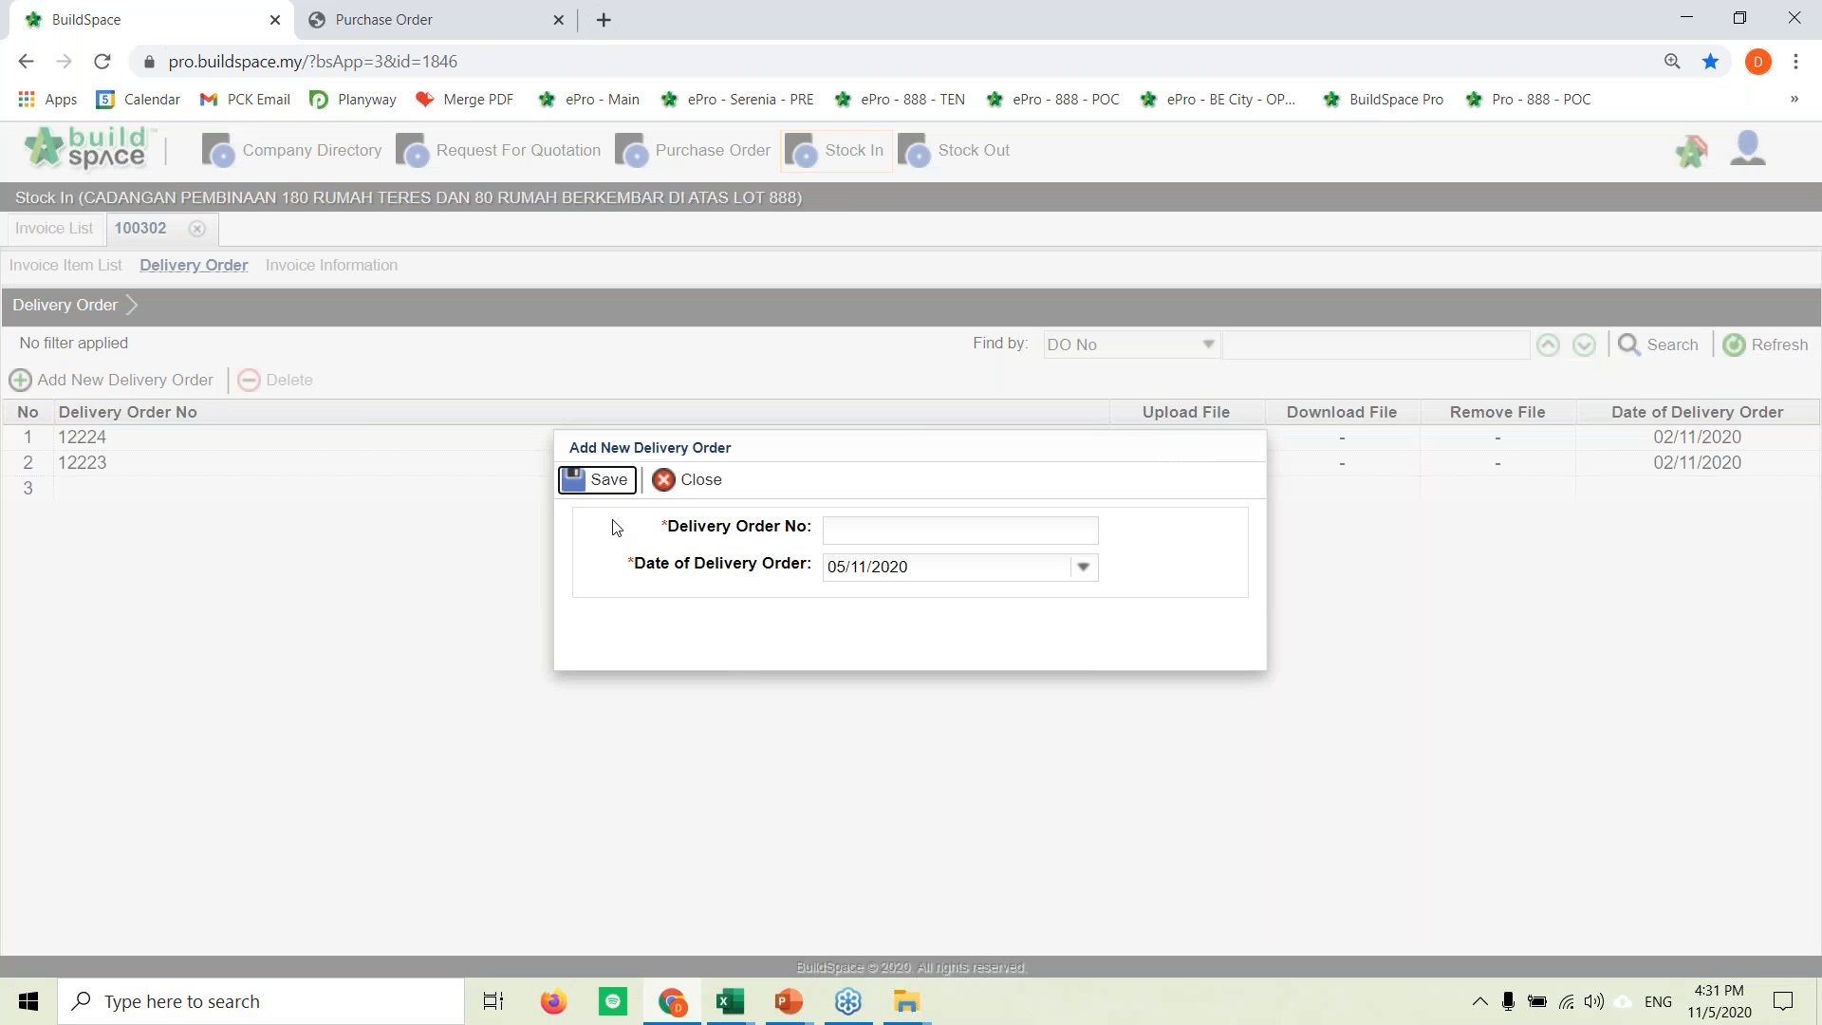
left_click(669, 480)
left_click(367, 461)
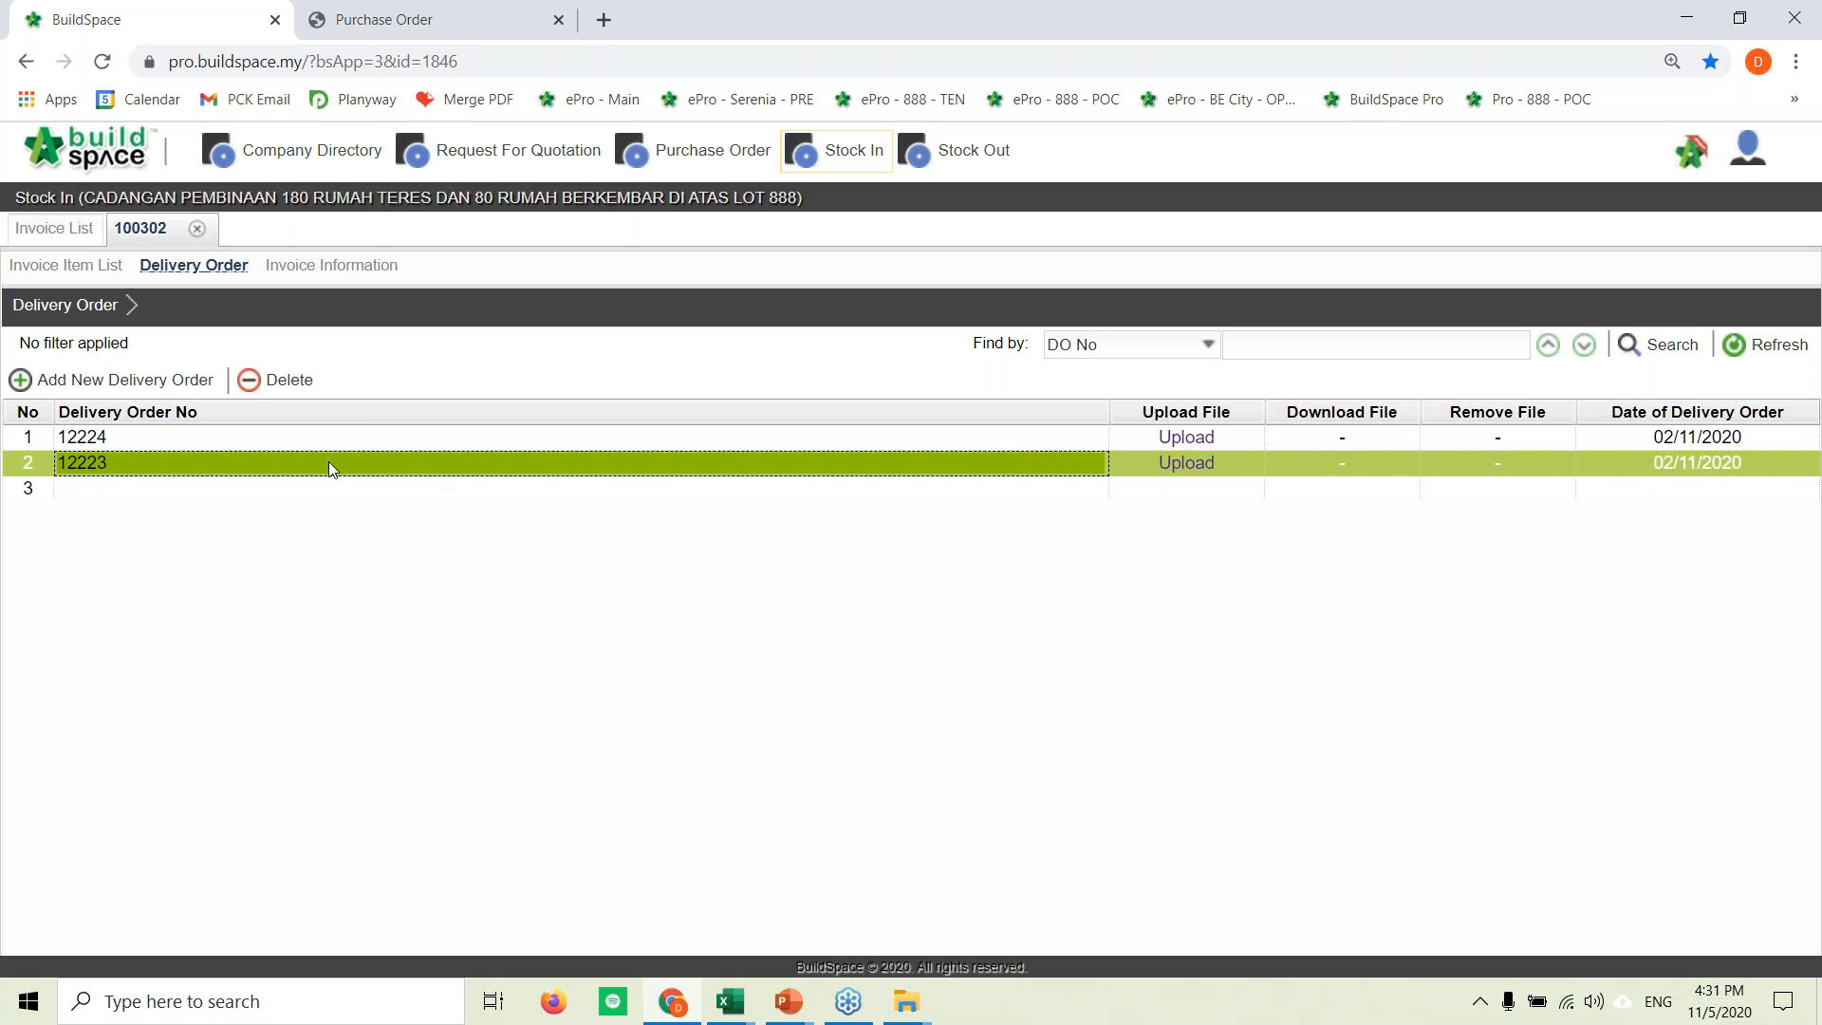
double_click(328, 461)
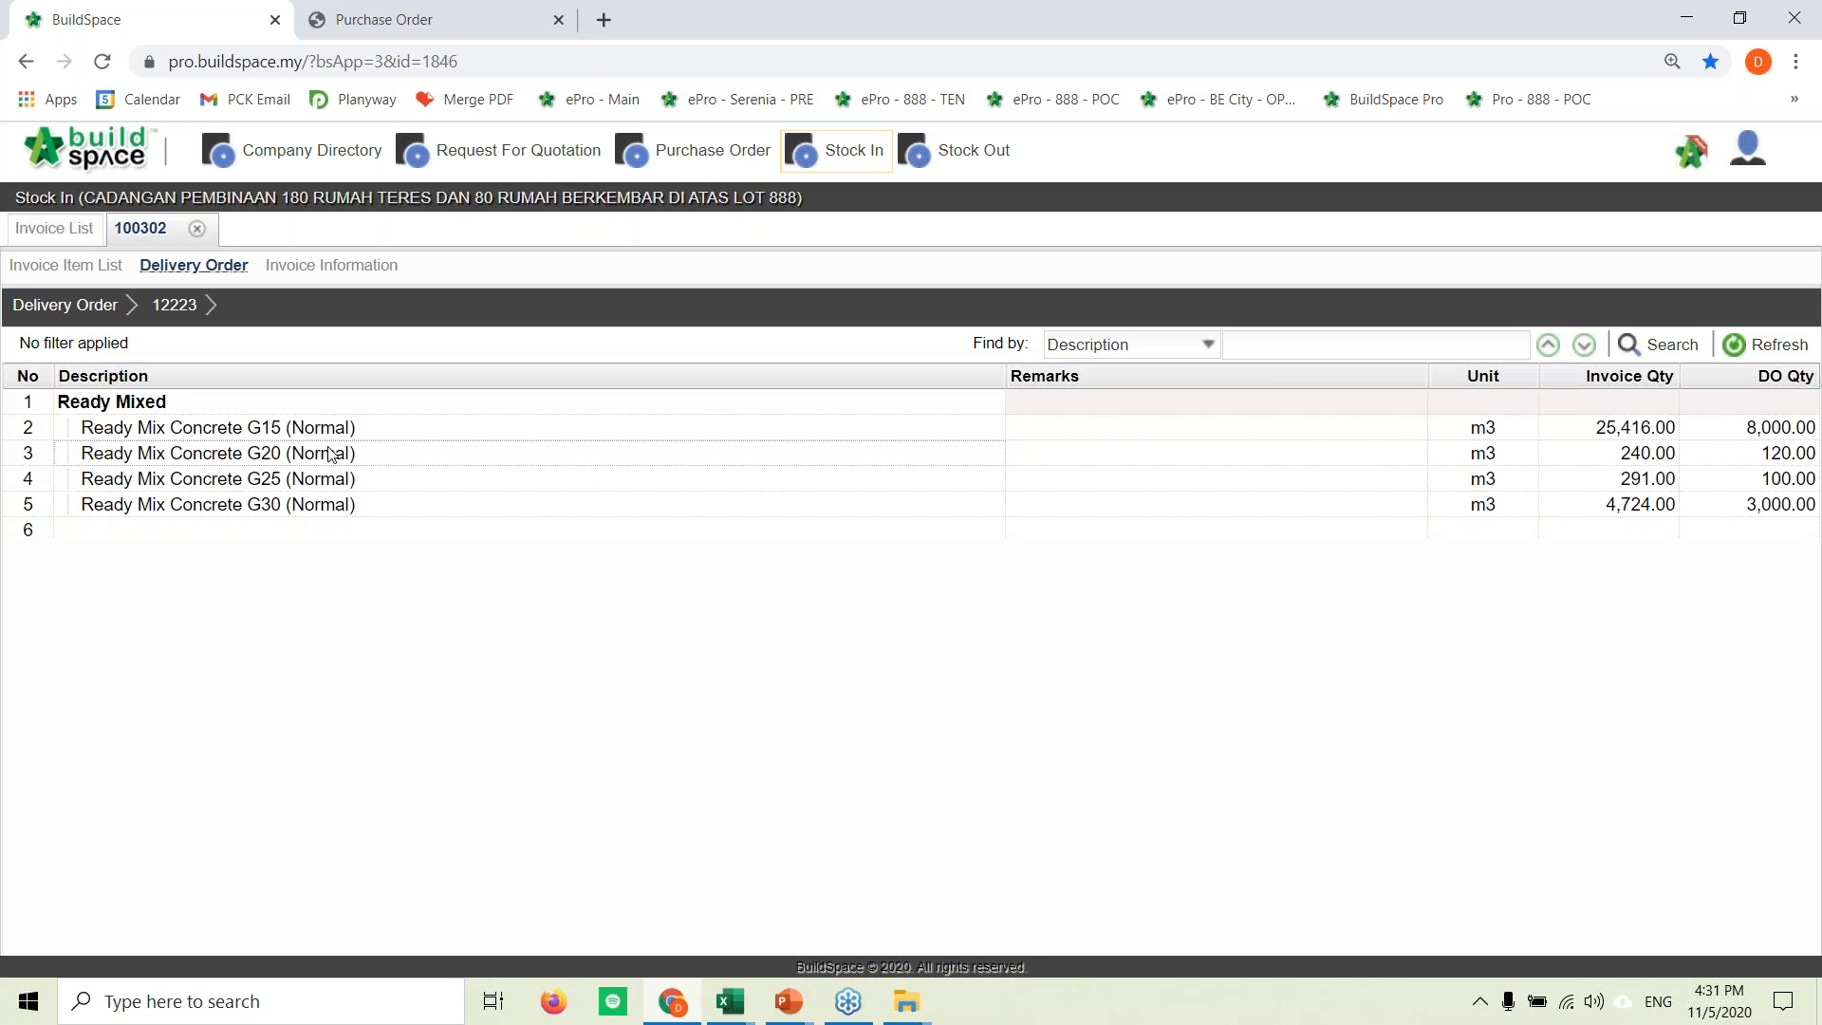
left_click(1623, 429)
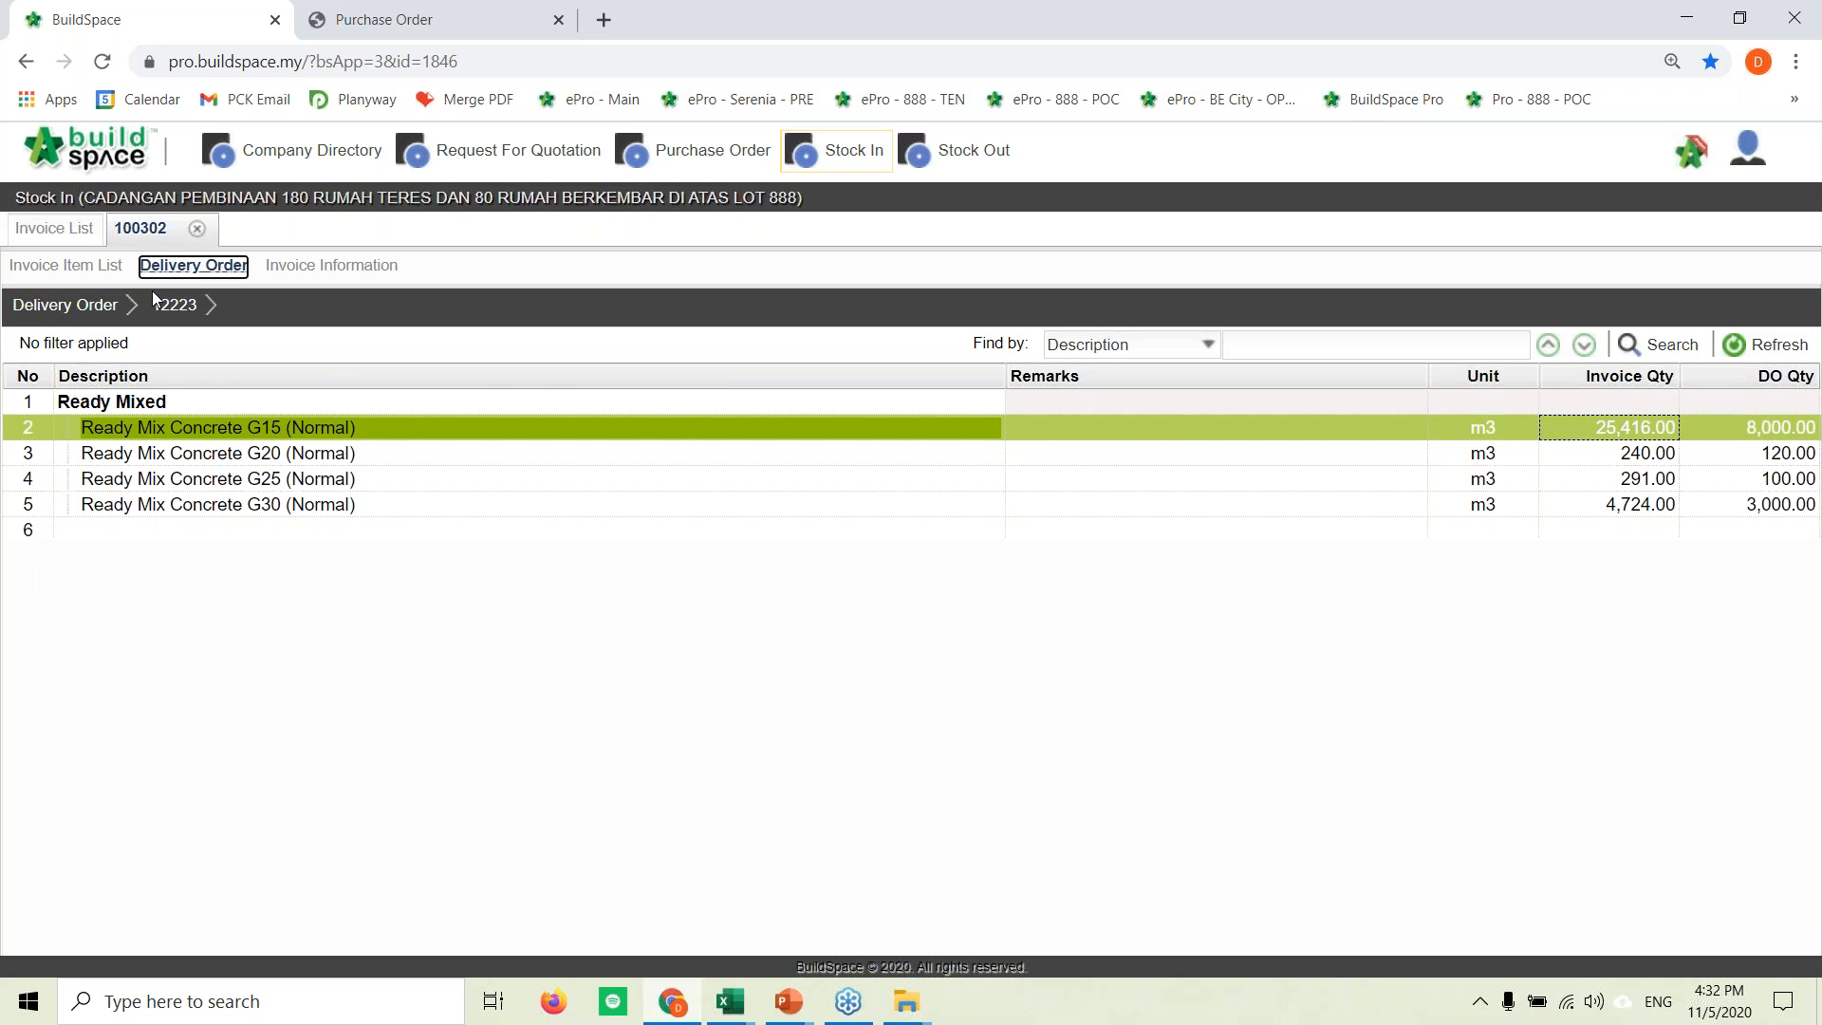
left_click(110, 309)
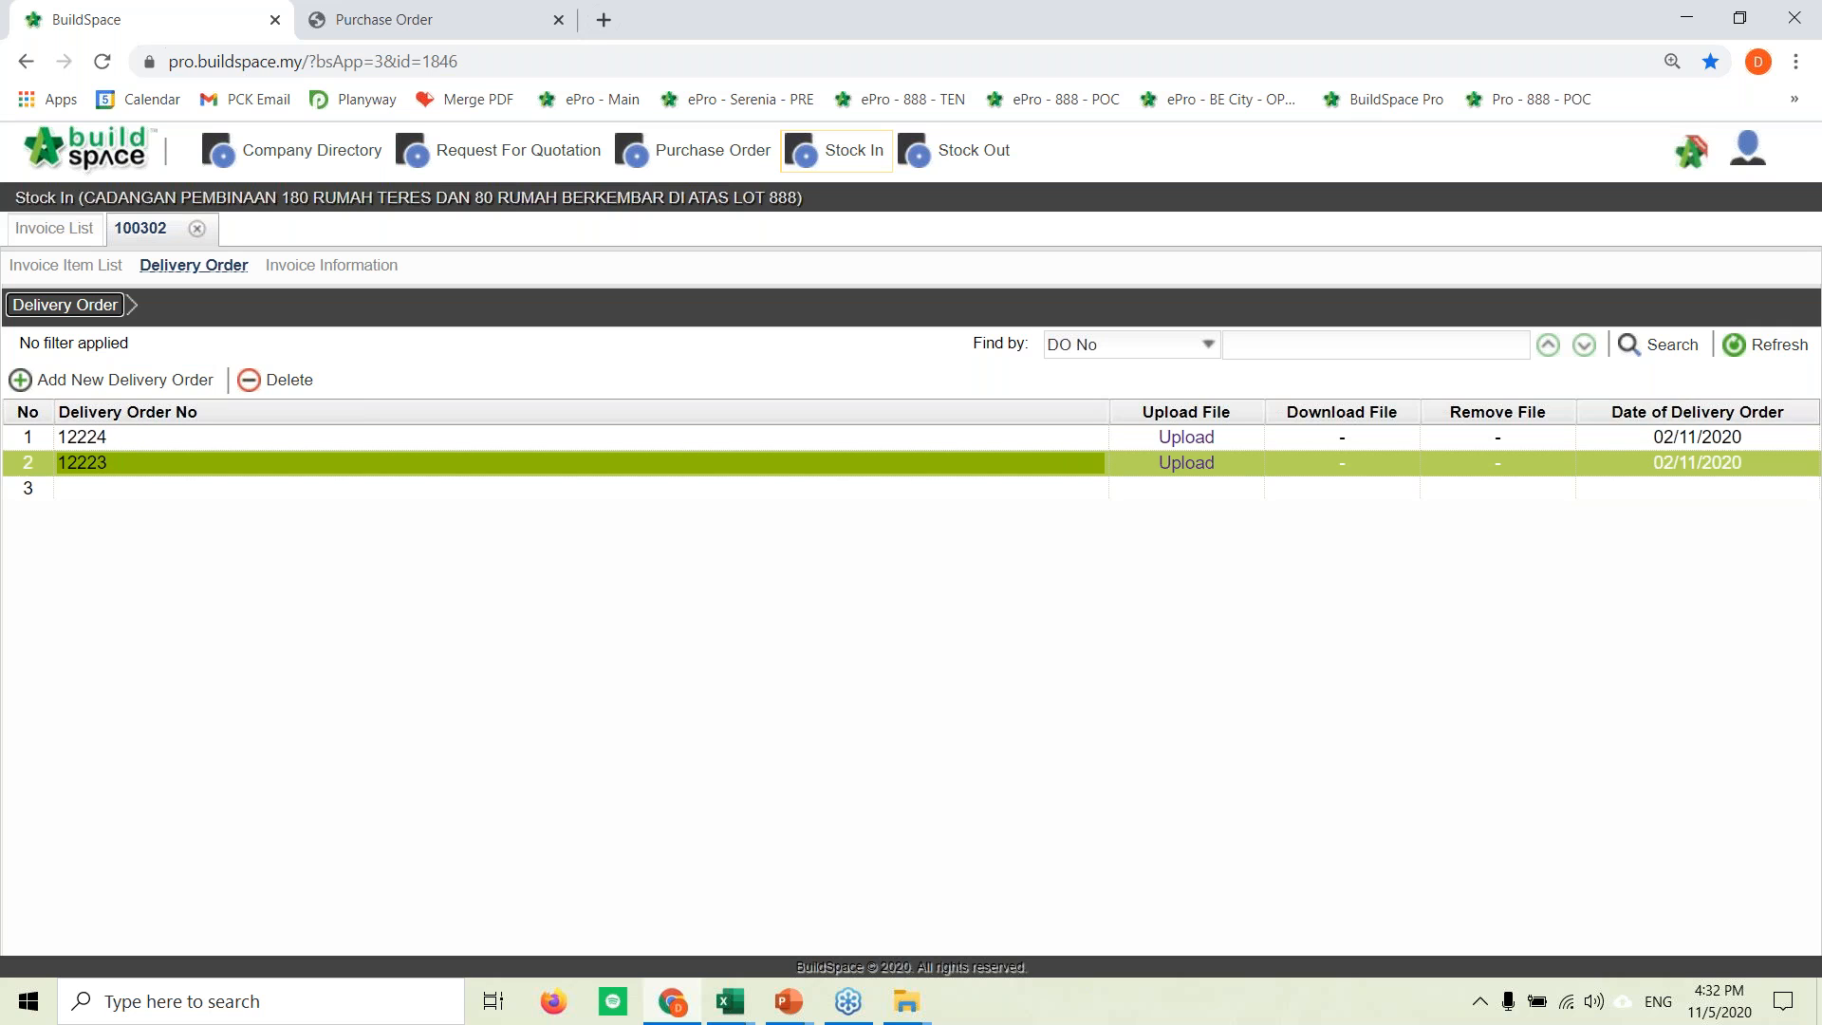
Step: In the invoice item list, set the discounts of Ready Mix Concrete G15 and G20 to 7%
left_click(64, 268)
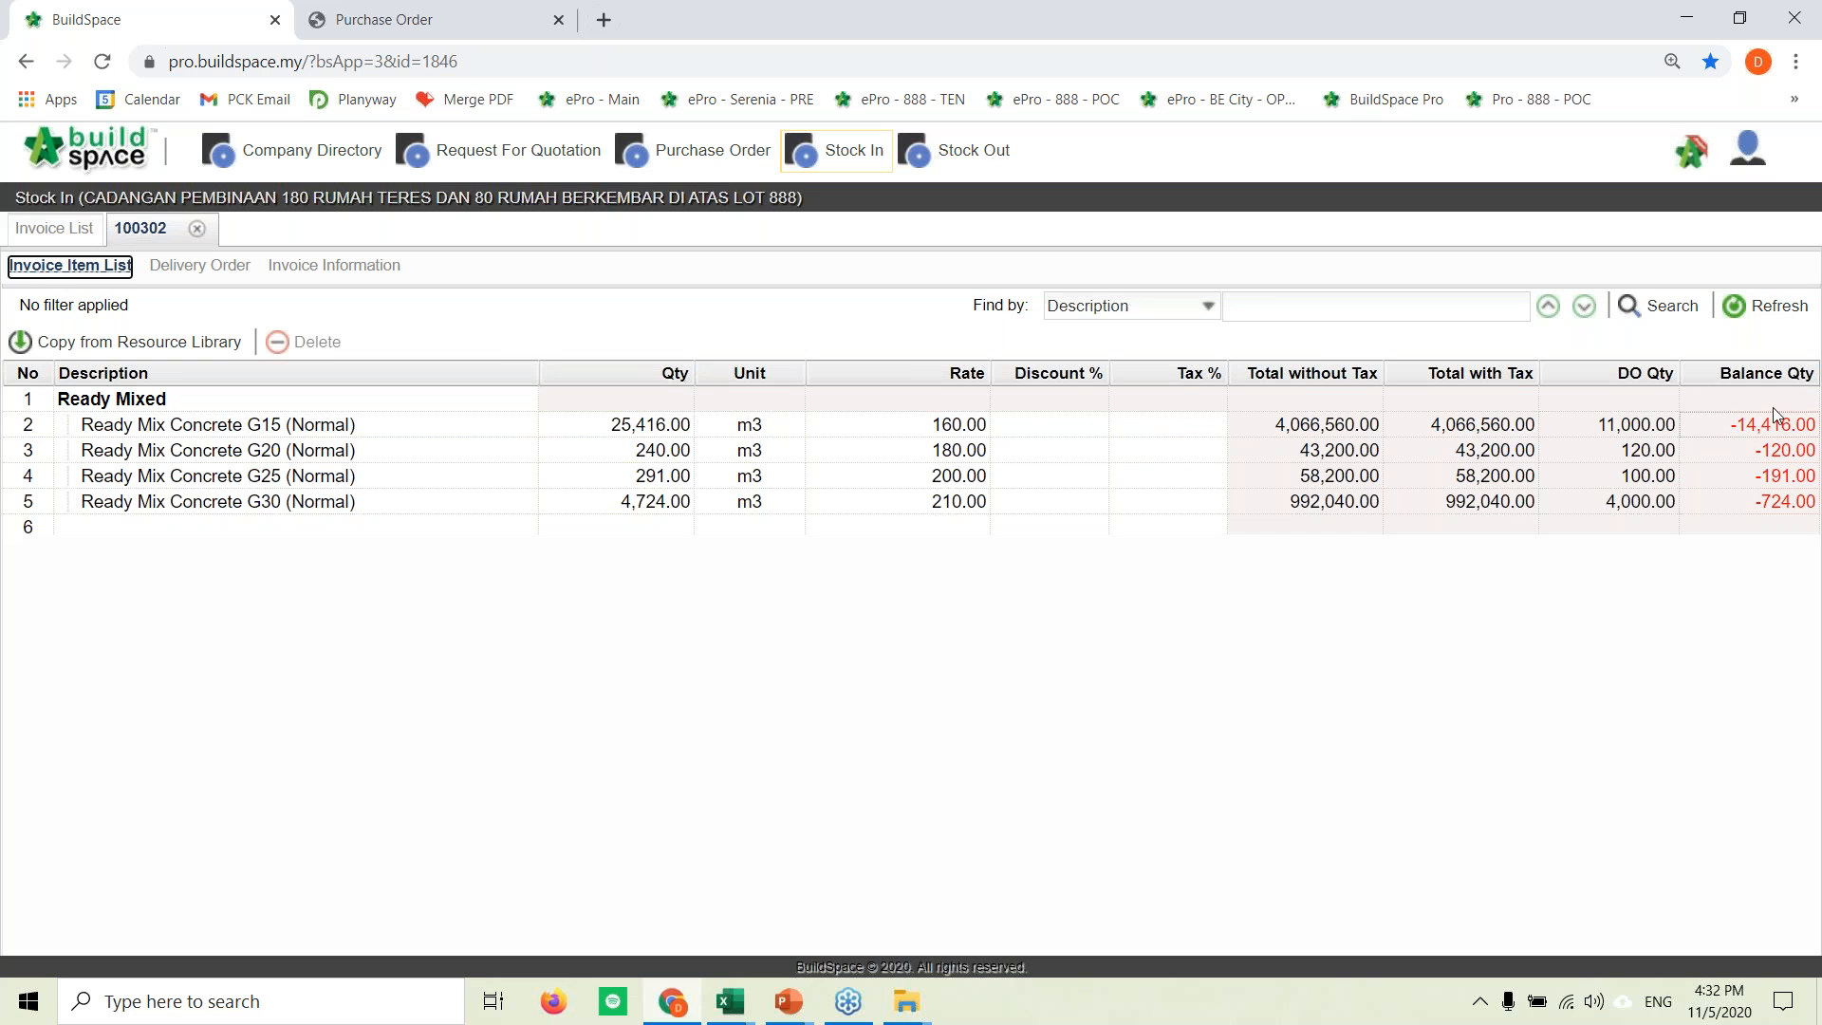
left_click(1671, 420)
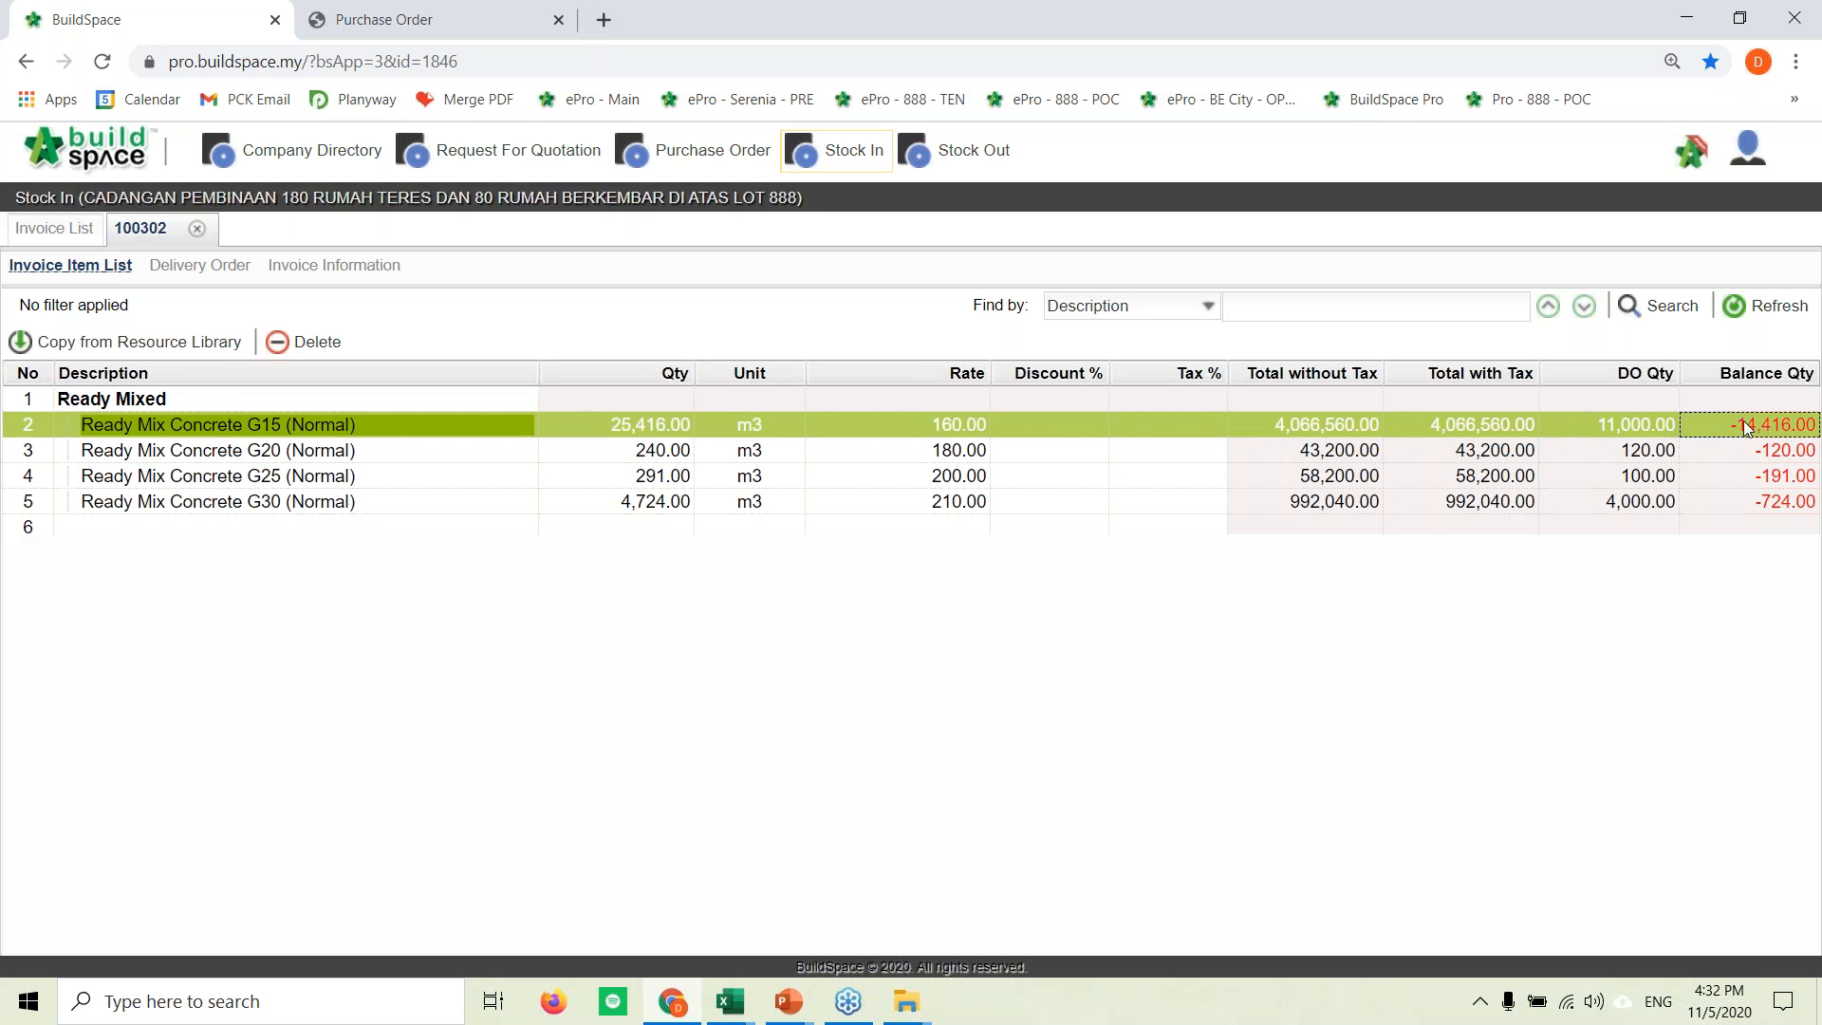
left_click(1487, 432)
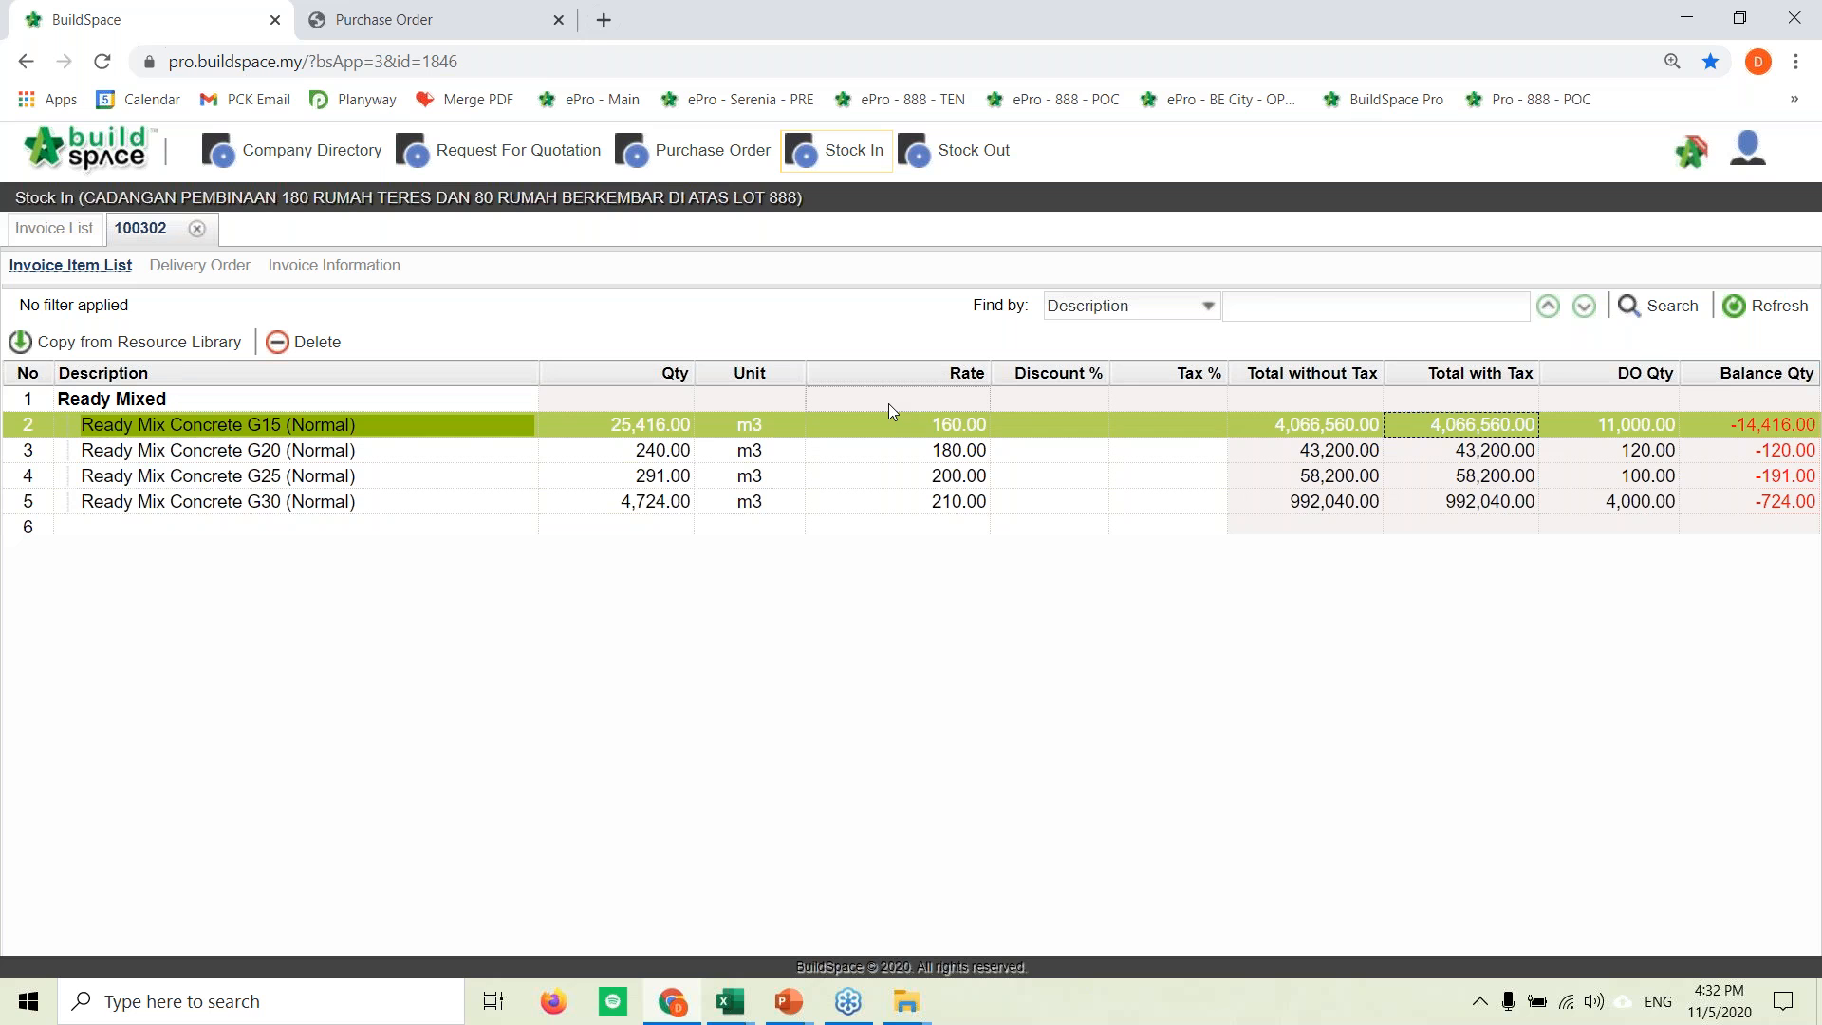
left_click(1035, 425)
left_click(1035, 425)
type("7")
key("Return")
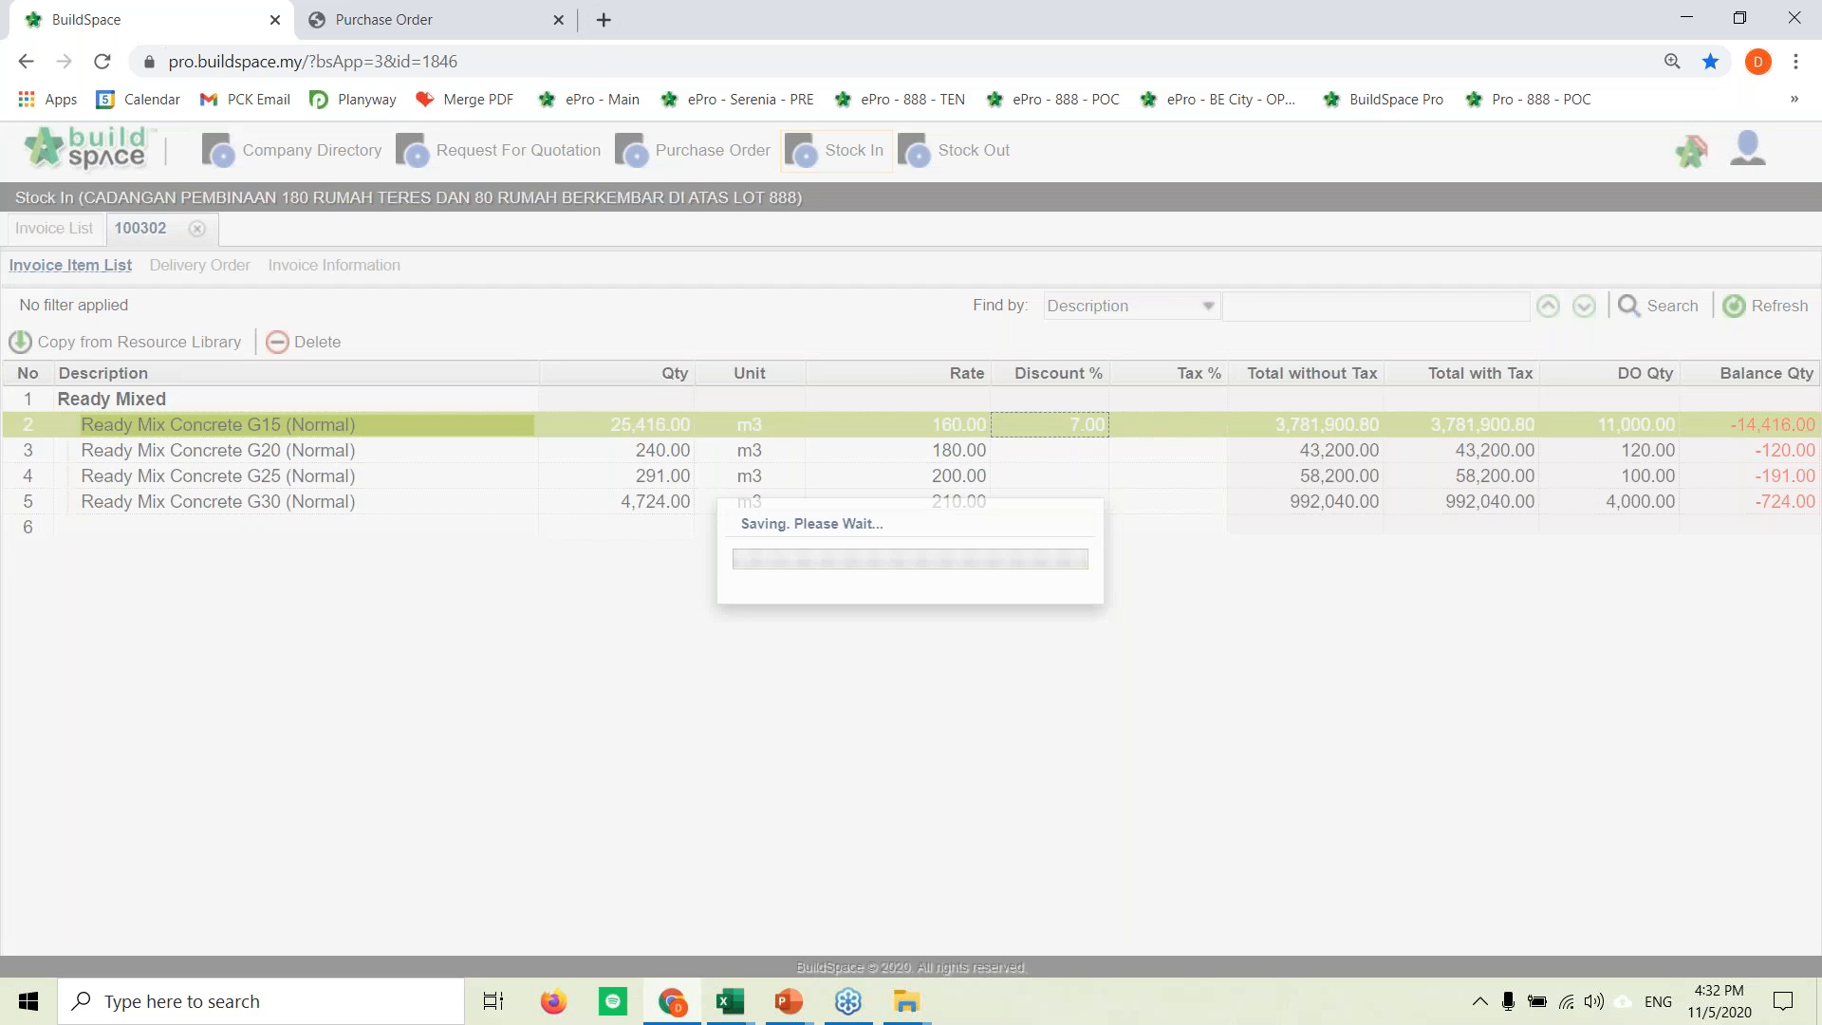
left_click(1084, 450)
left_click(1084, 450)
type("7")
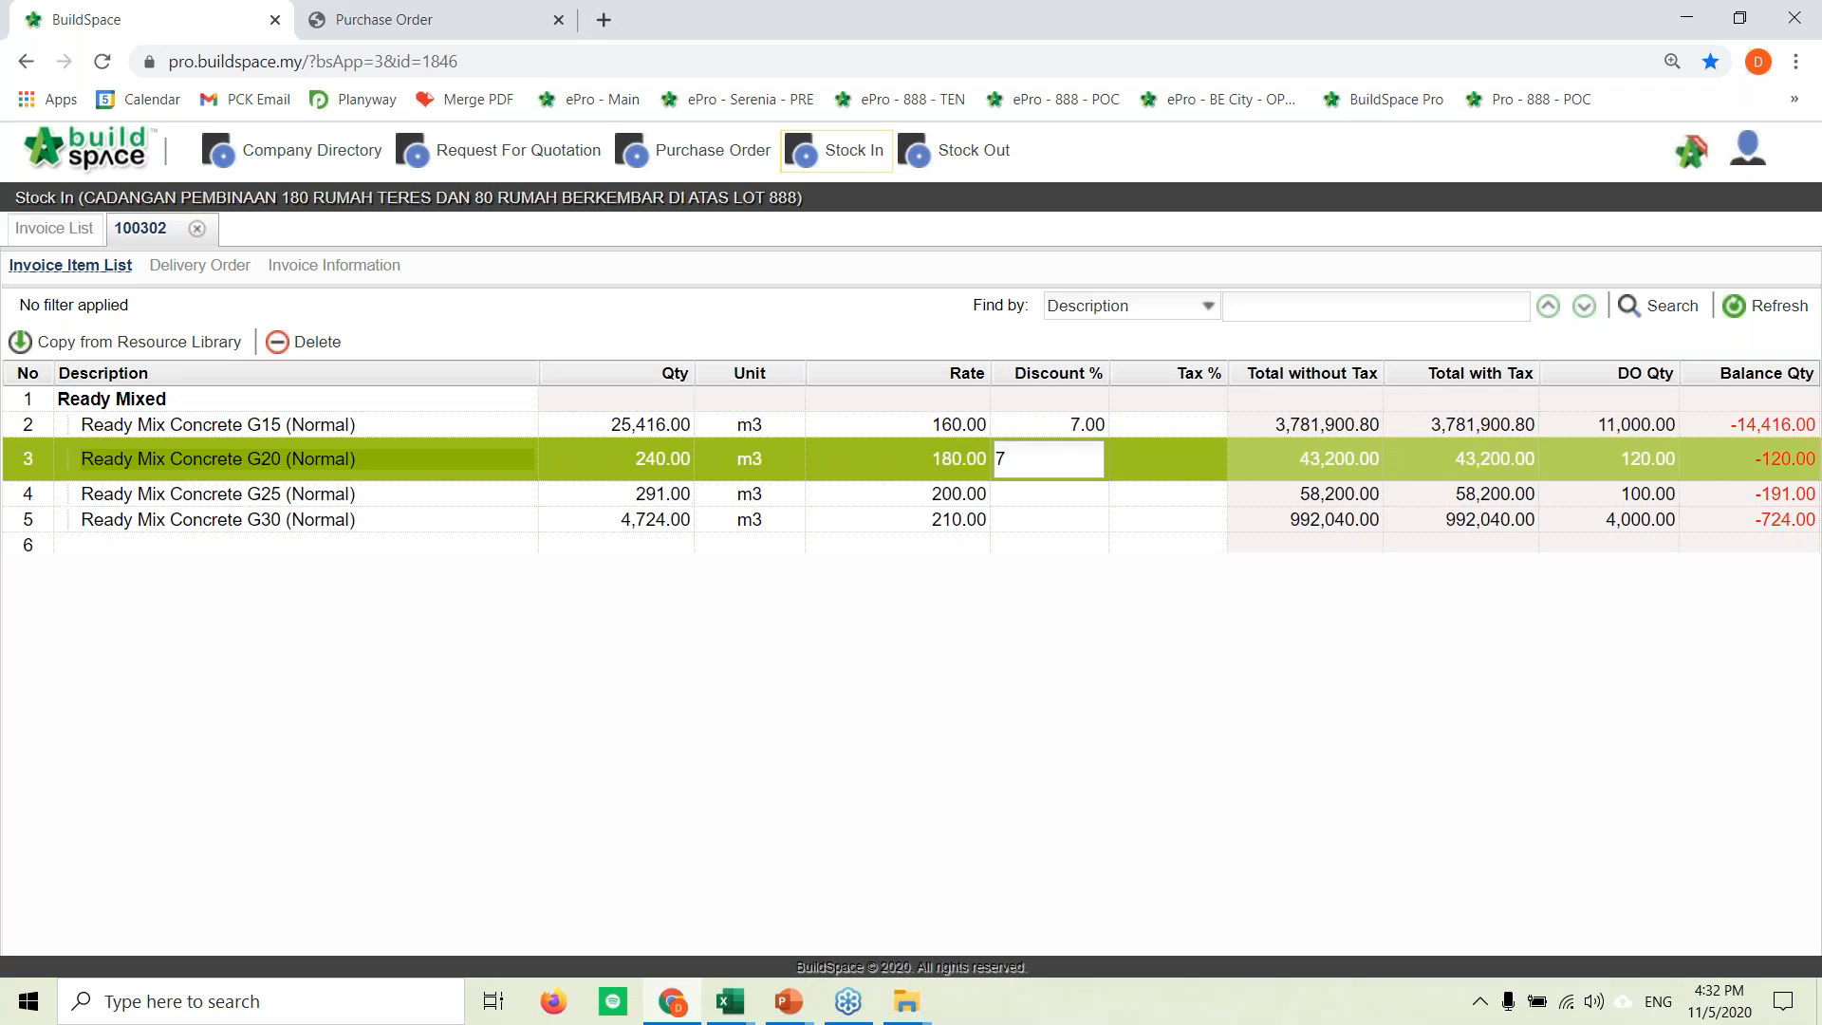
key("Return")
Step: Set the discounts of Ready Mix Concrete G25 and G30 to 7% in the invoice item list
left_click(1082, 474)
left_click(1082, 484)
type("7")
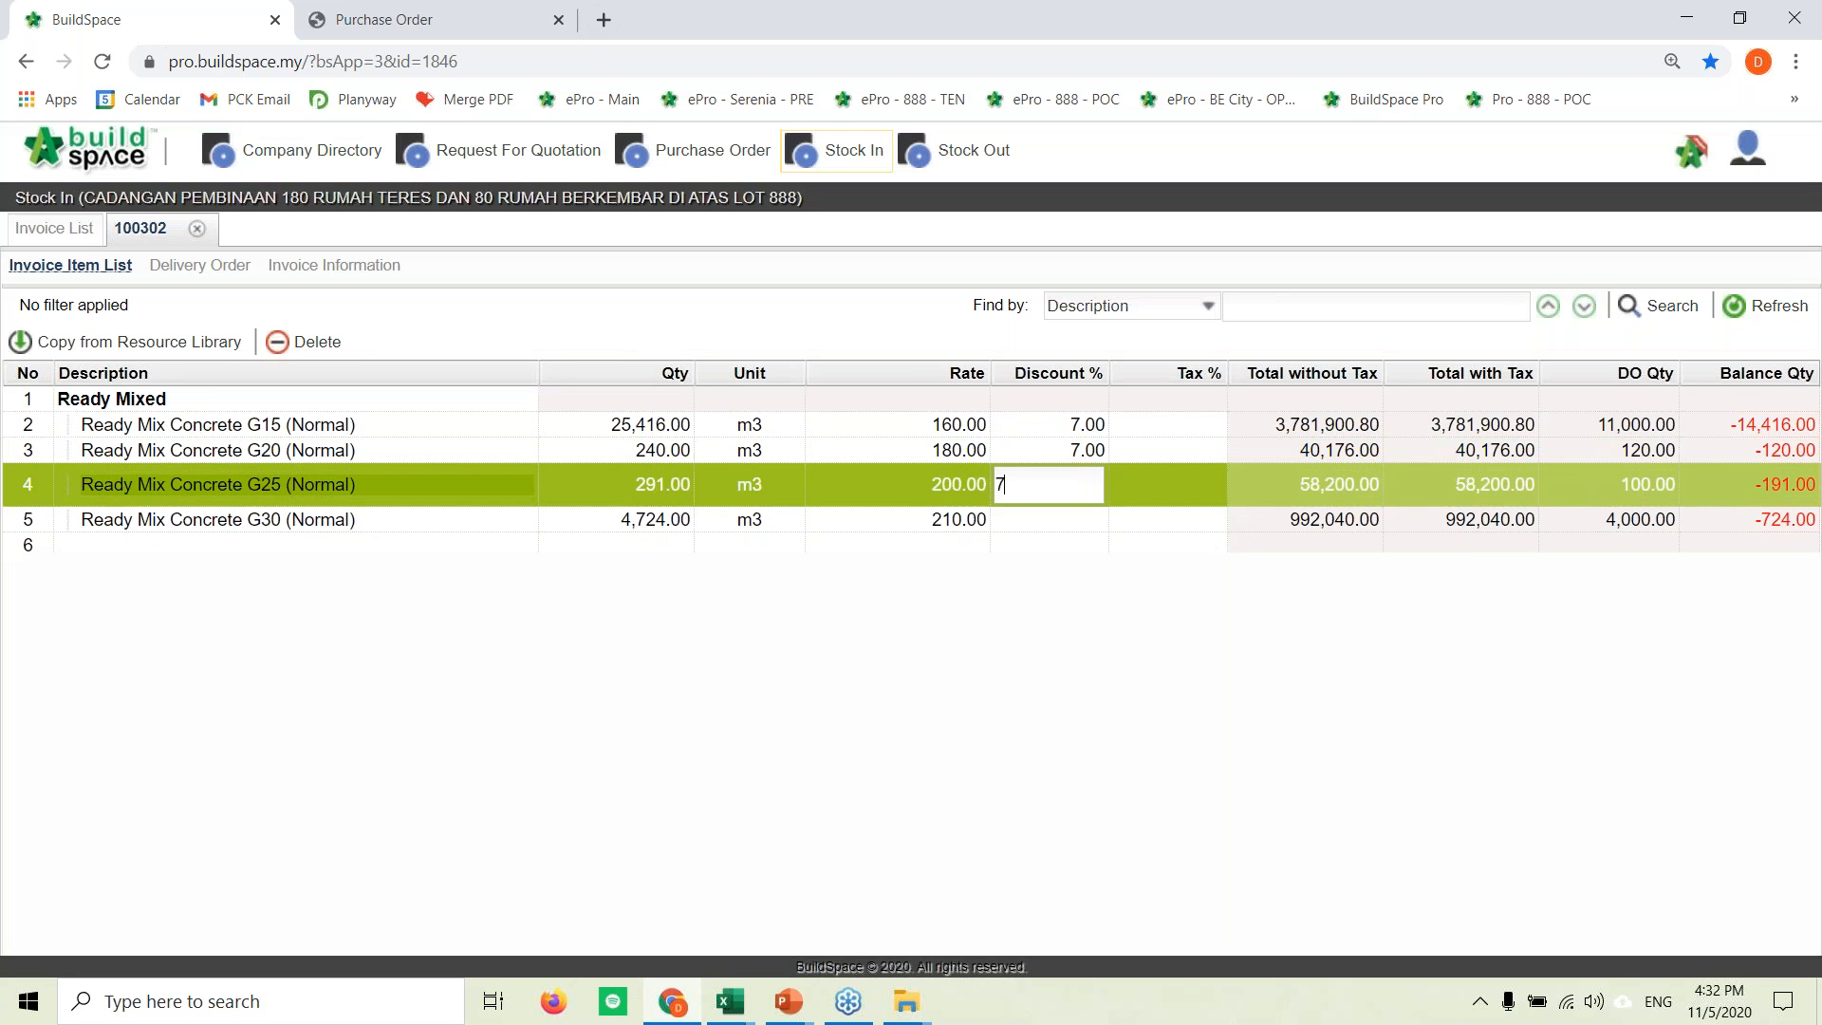
key("Return")
left_click(1049, 510)
left_click(1050, 509)
type("7")
key("Return")
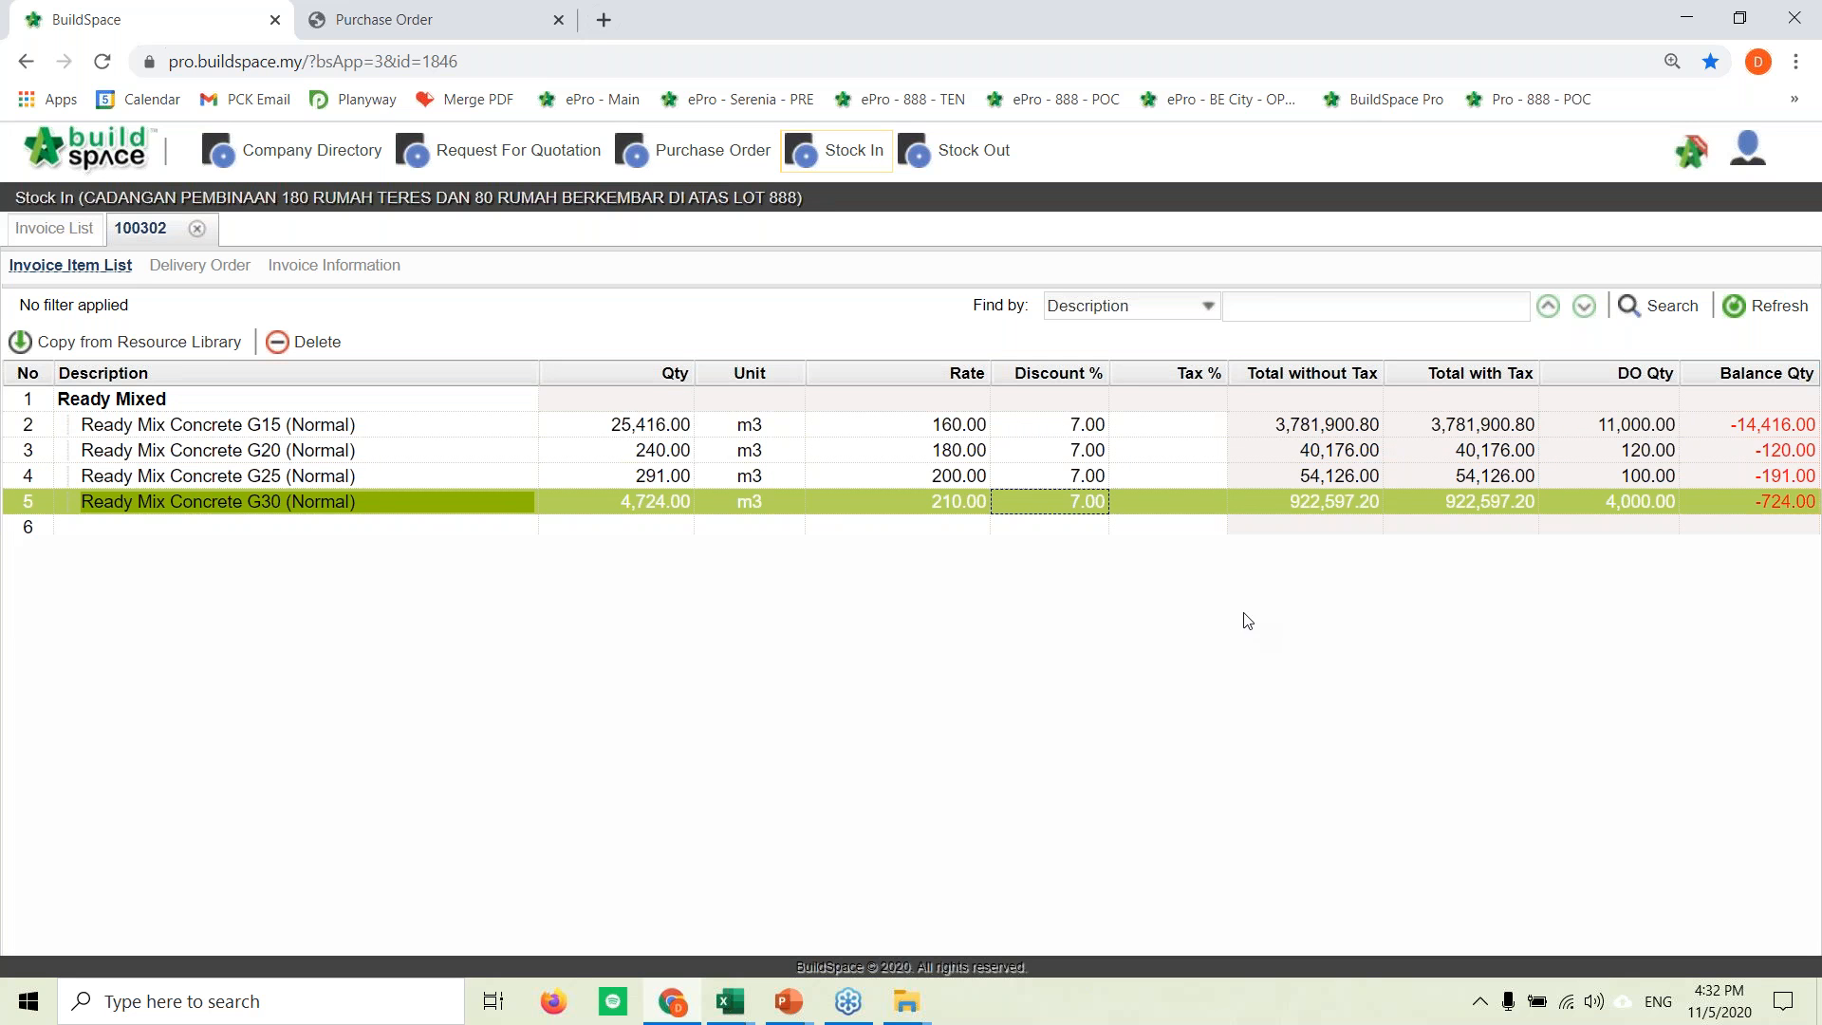
key("alt+Tab")
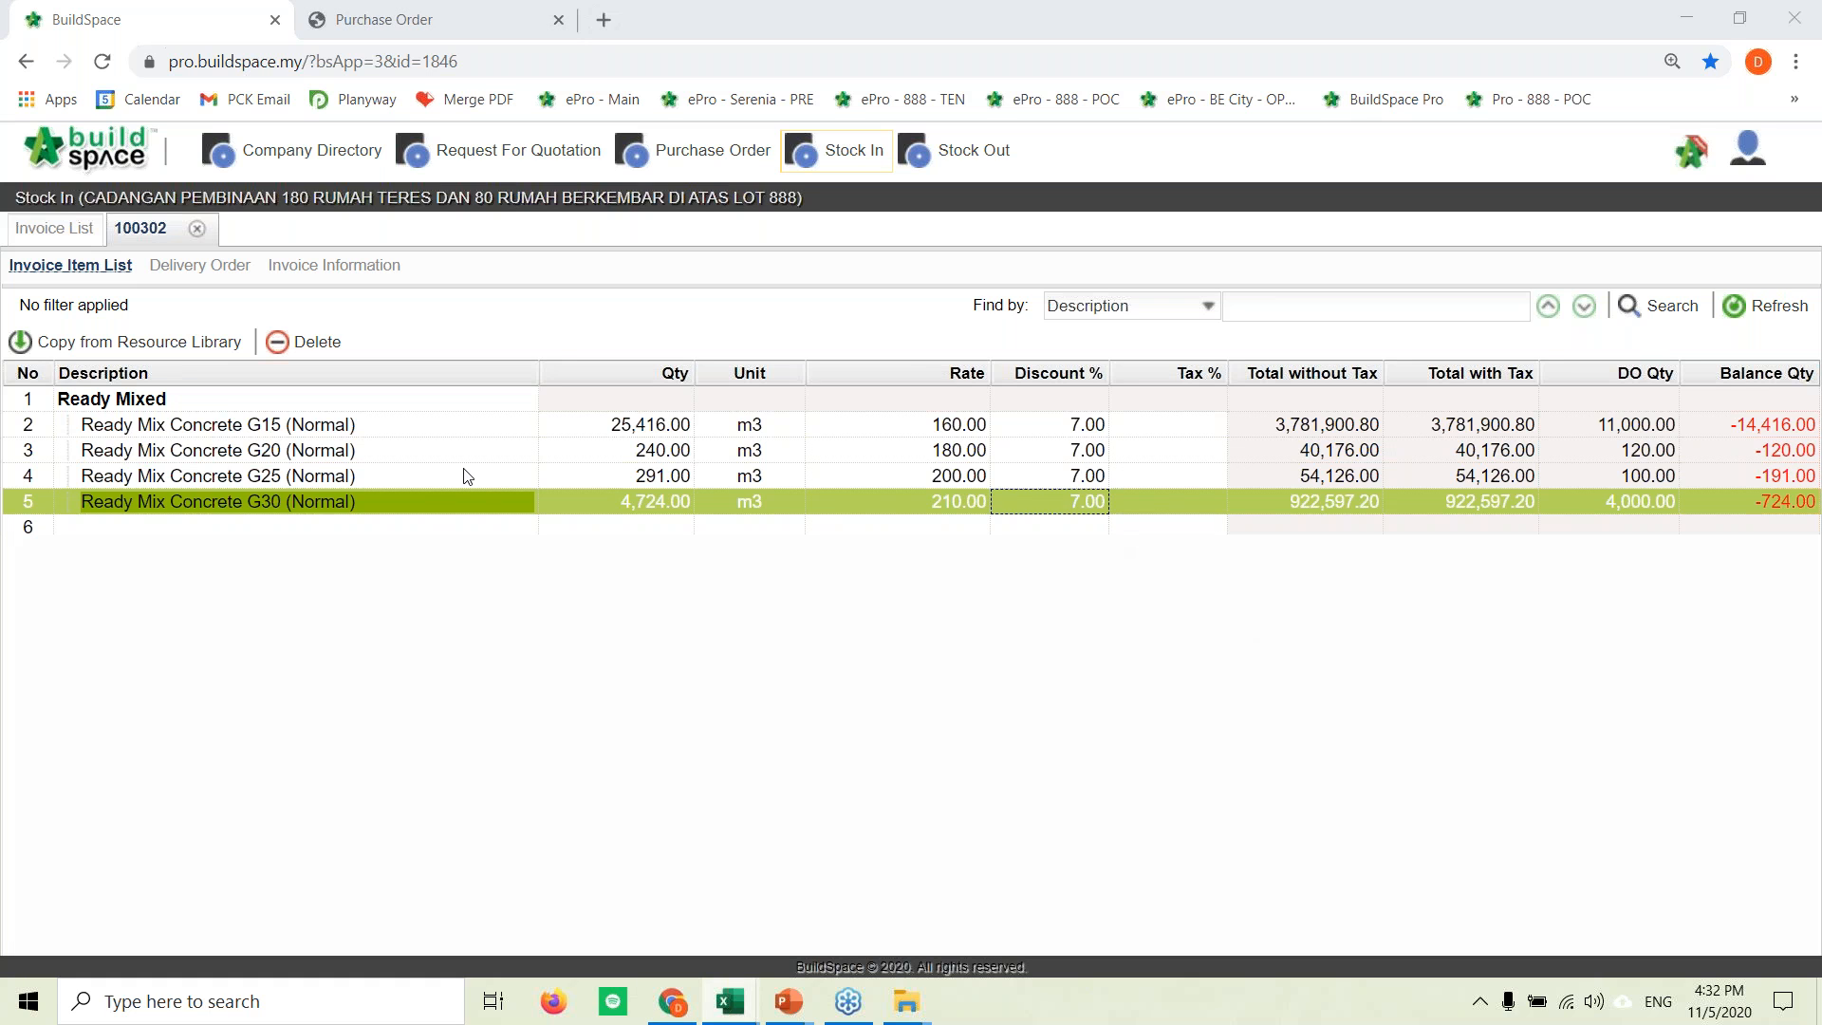
Step: Open the Lot 888 project (CADANGAN PEMBINAAN 180 RUMAH TERES DAN 80 RUMAH BERKEMBAR) in Stock Out
left_click(959, 160)
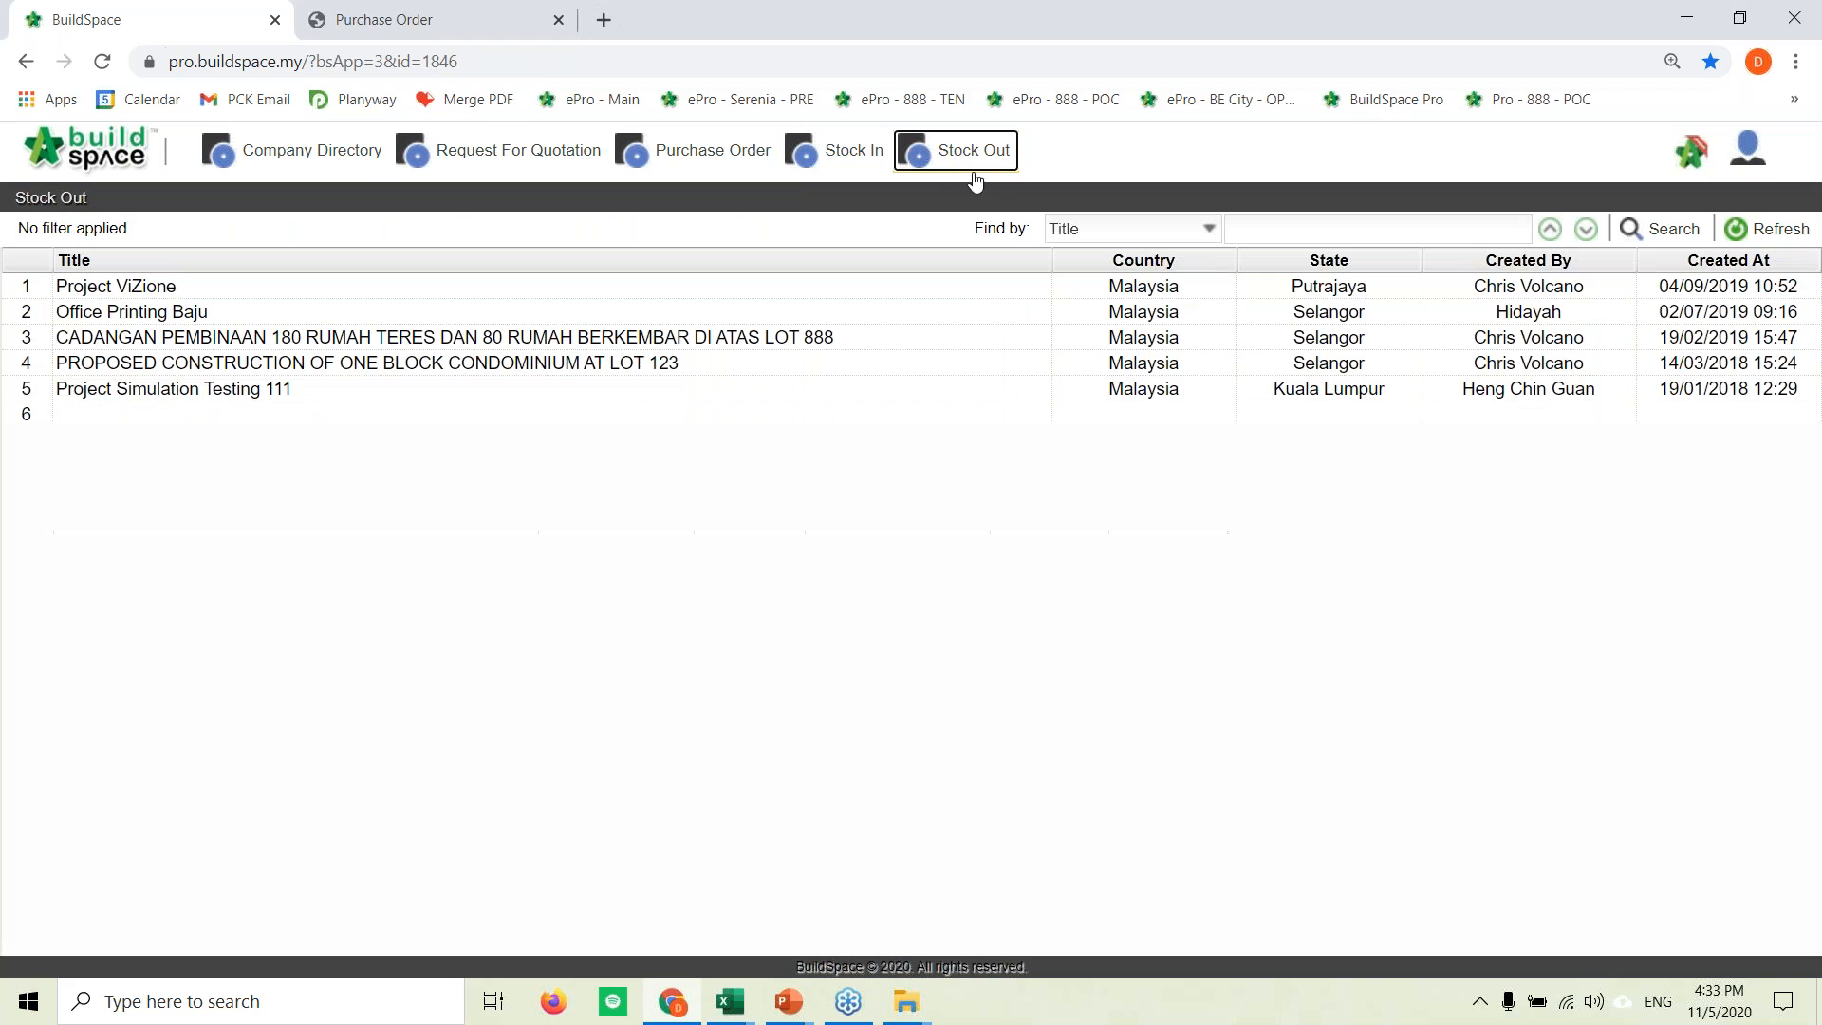
left_click(697, 296)
left_click(664, 323)
left_click(655, 342)
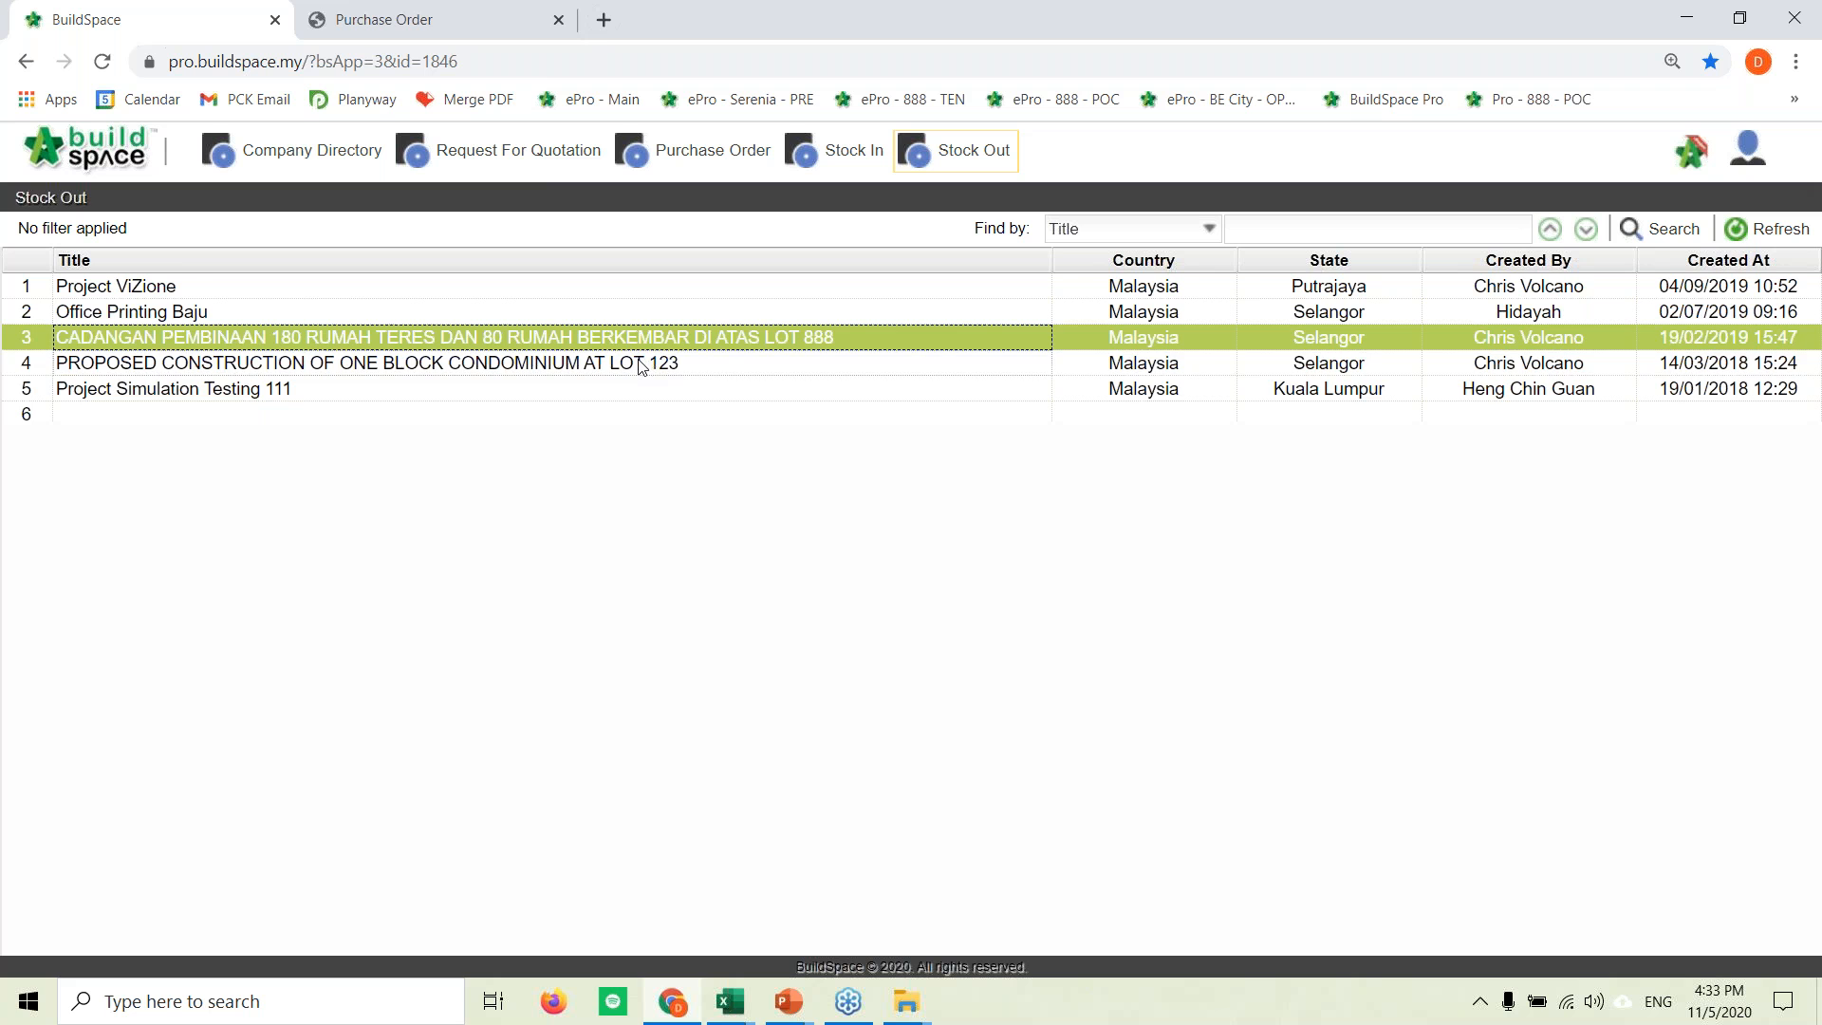
left_click(642, 367)
left_click(630, 393)
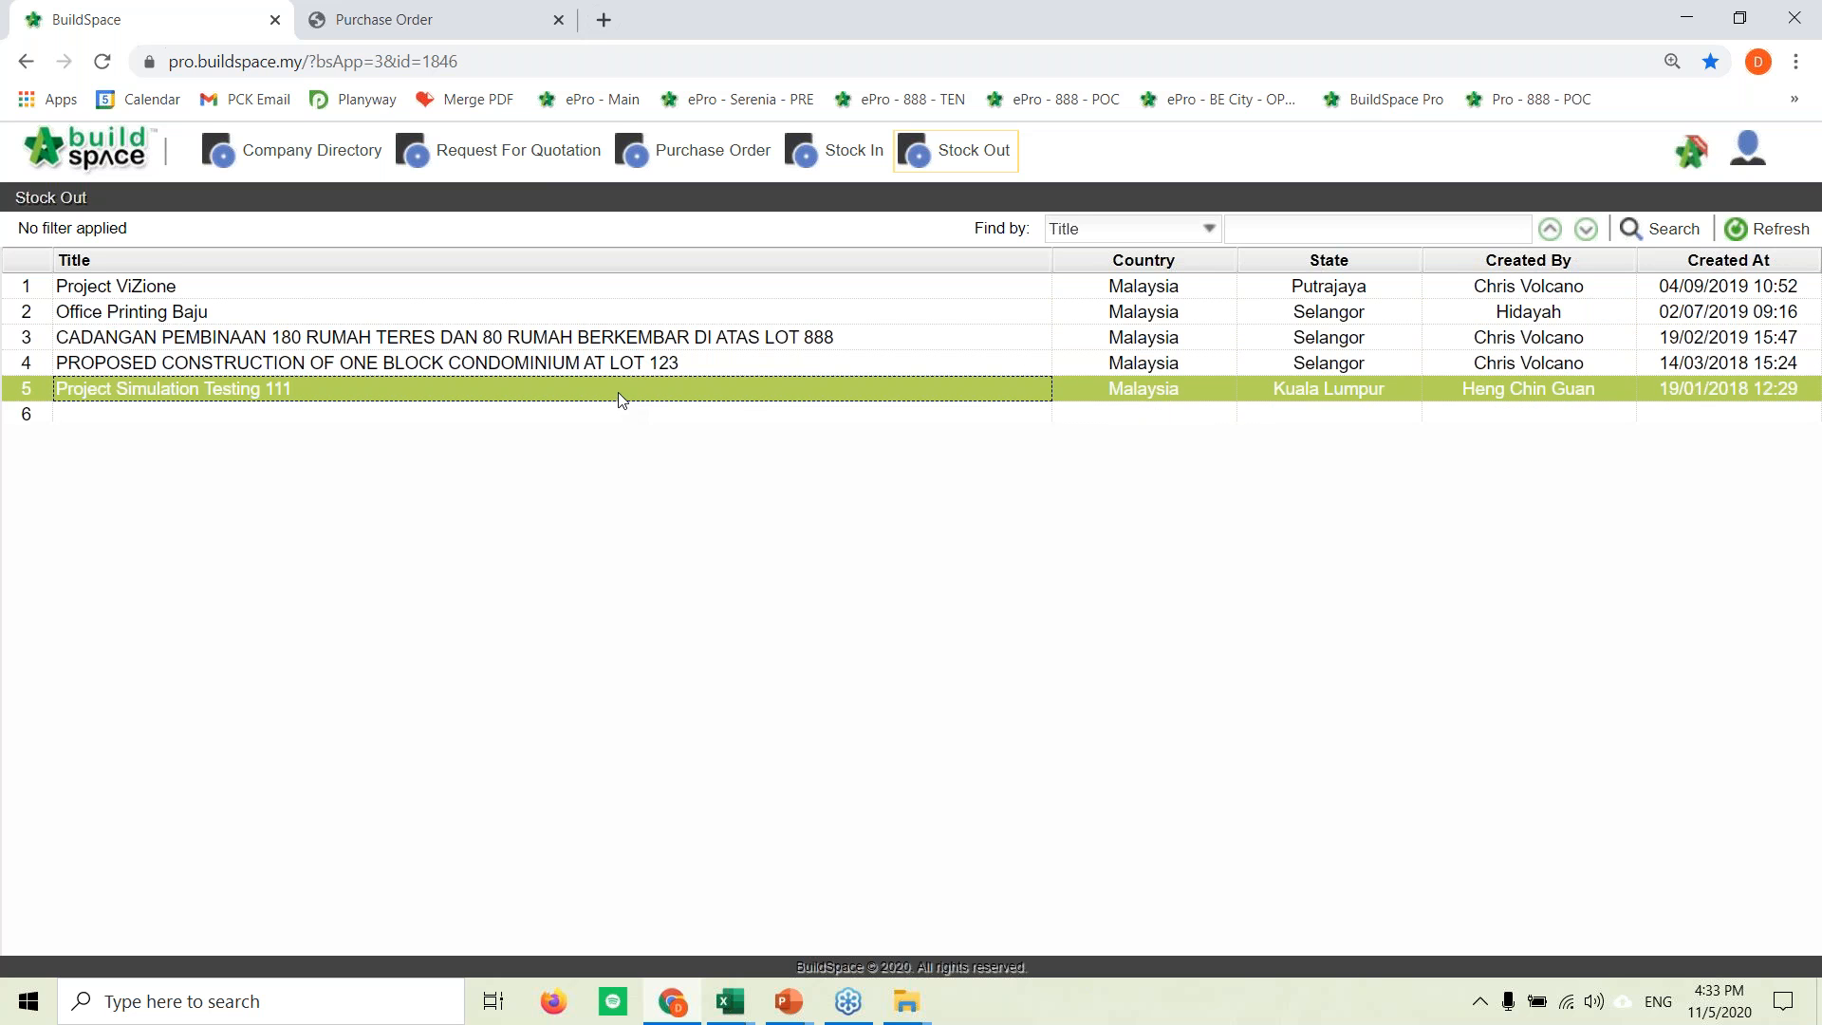
left_click(624, 340)
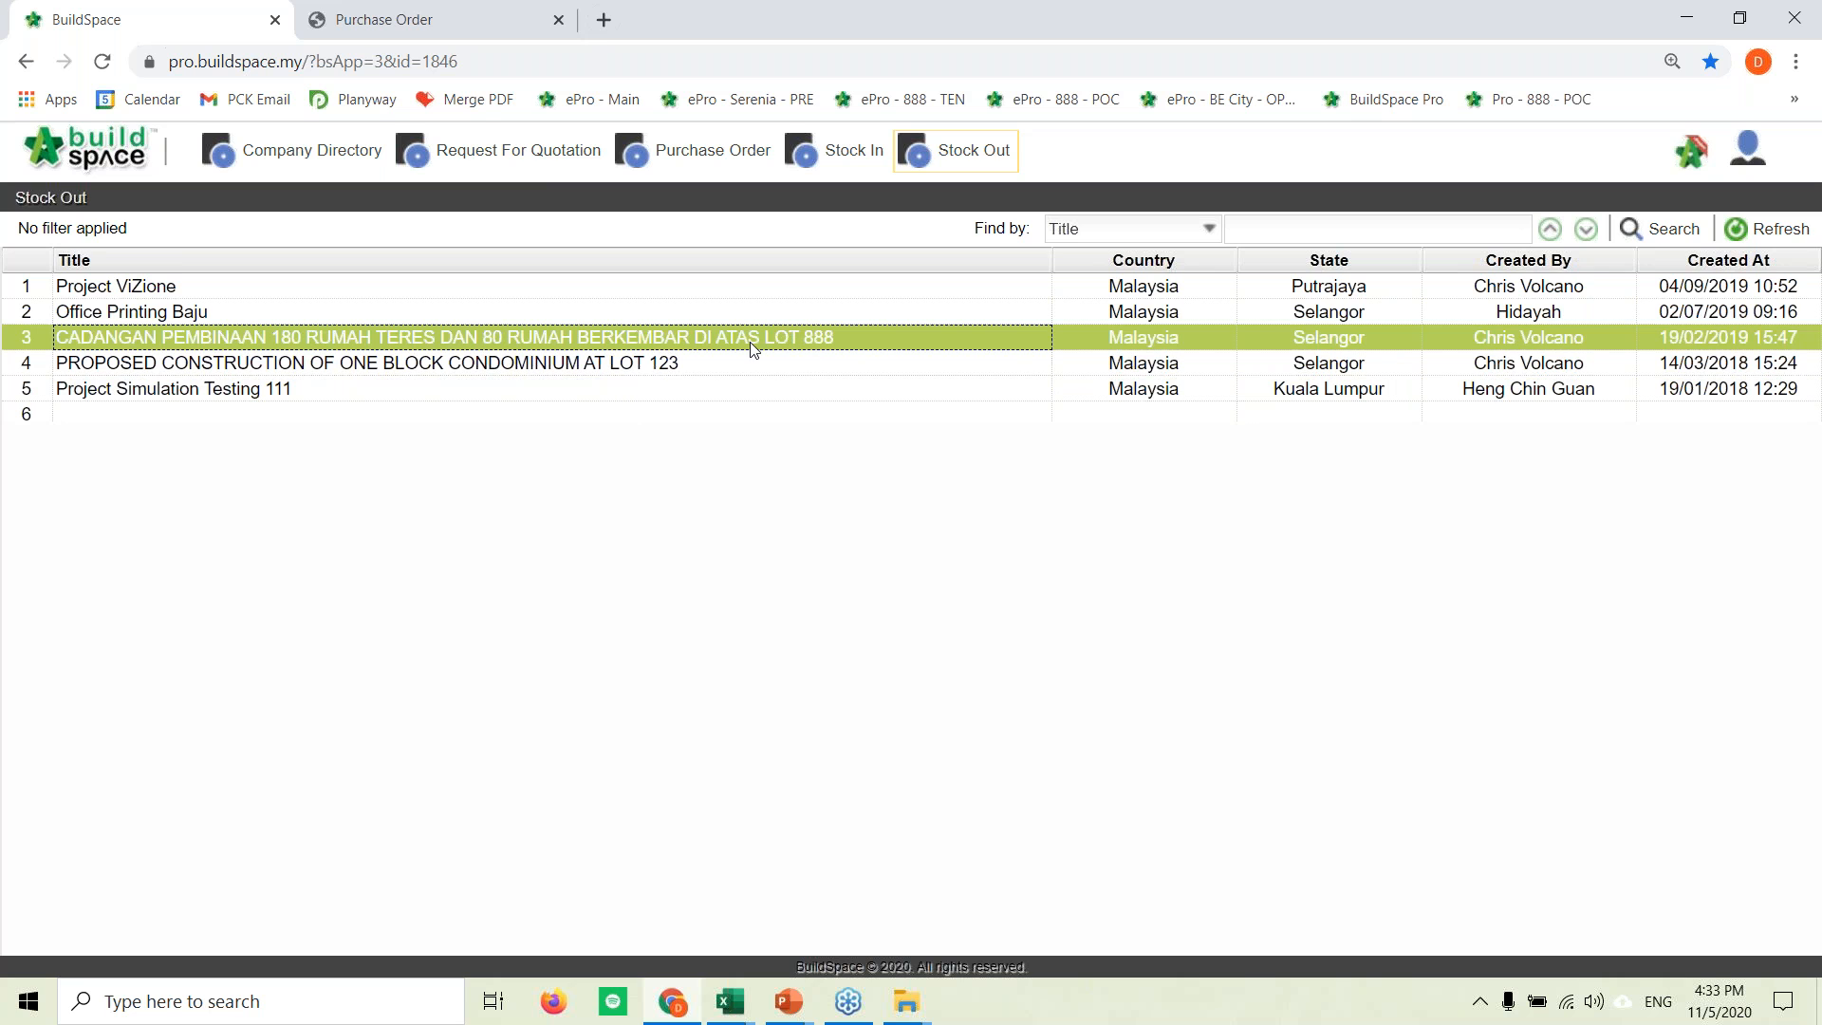
double_click(749, 341)
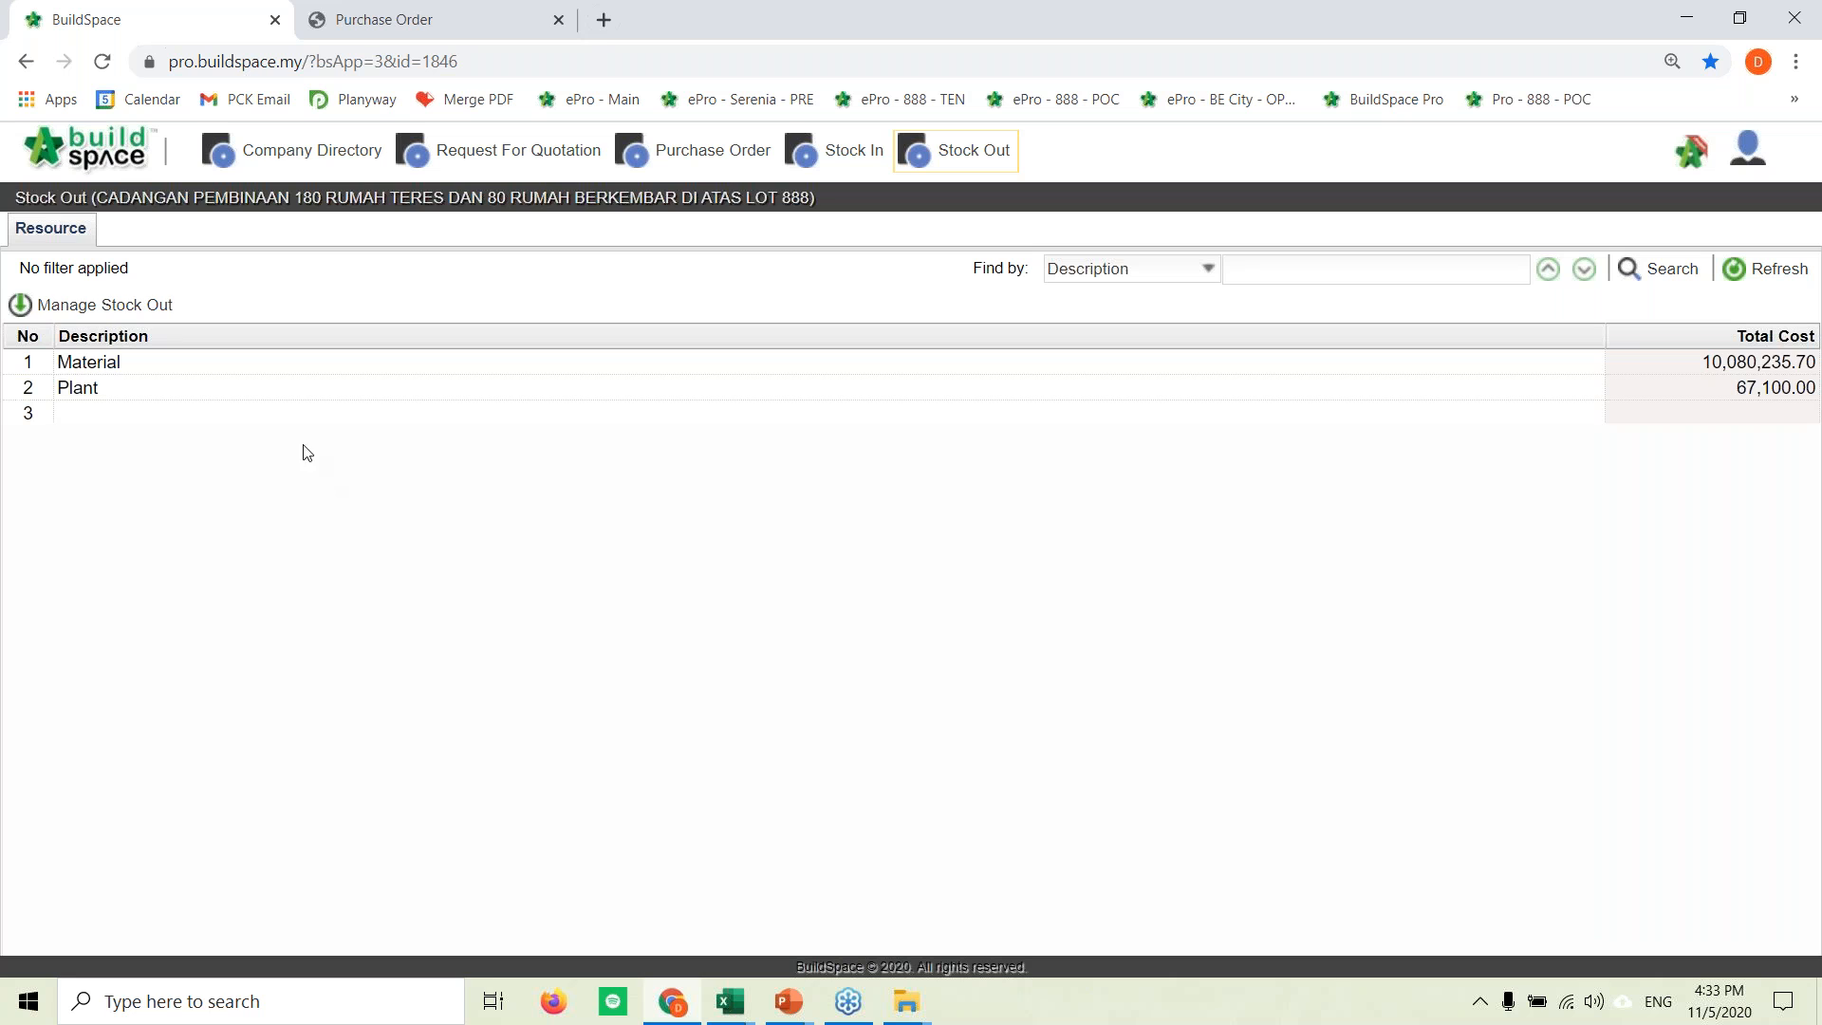
Step: Open the project's stock out management list and look at the new stock out form without saving it
left_click(77, 306)
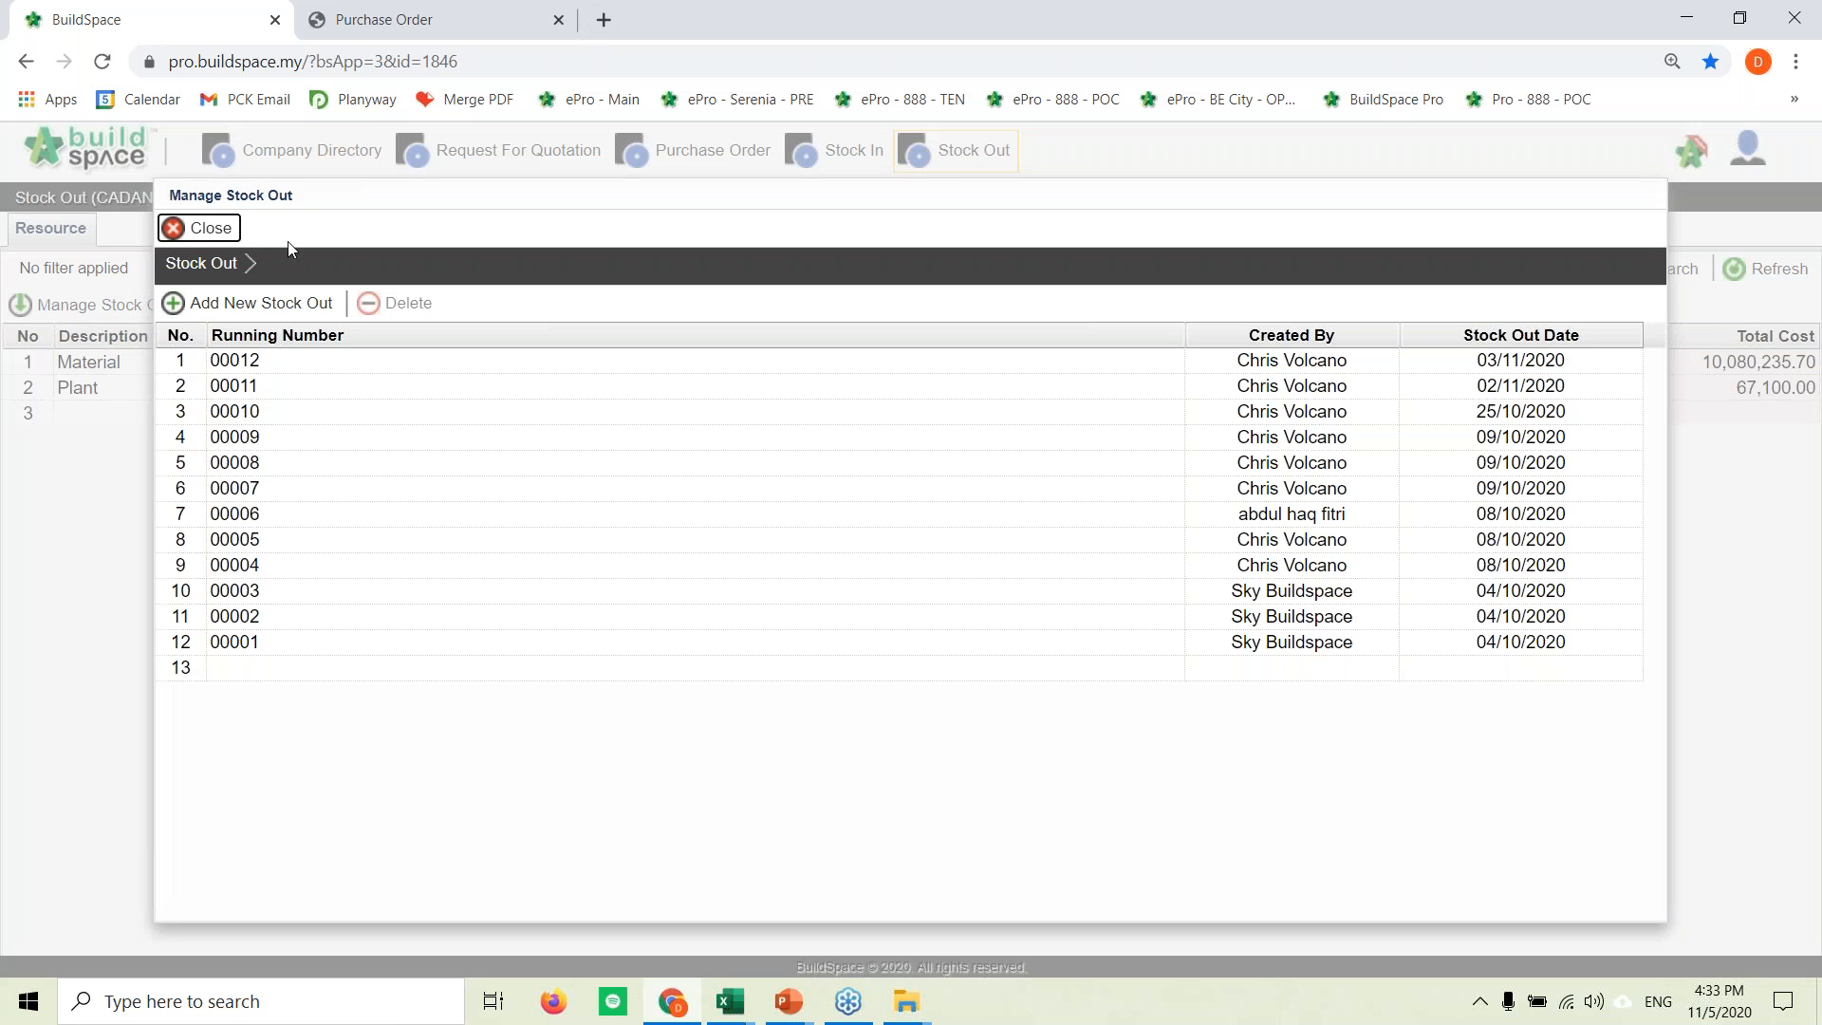
left_click_drag(305, 199, 393, 175)
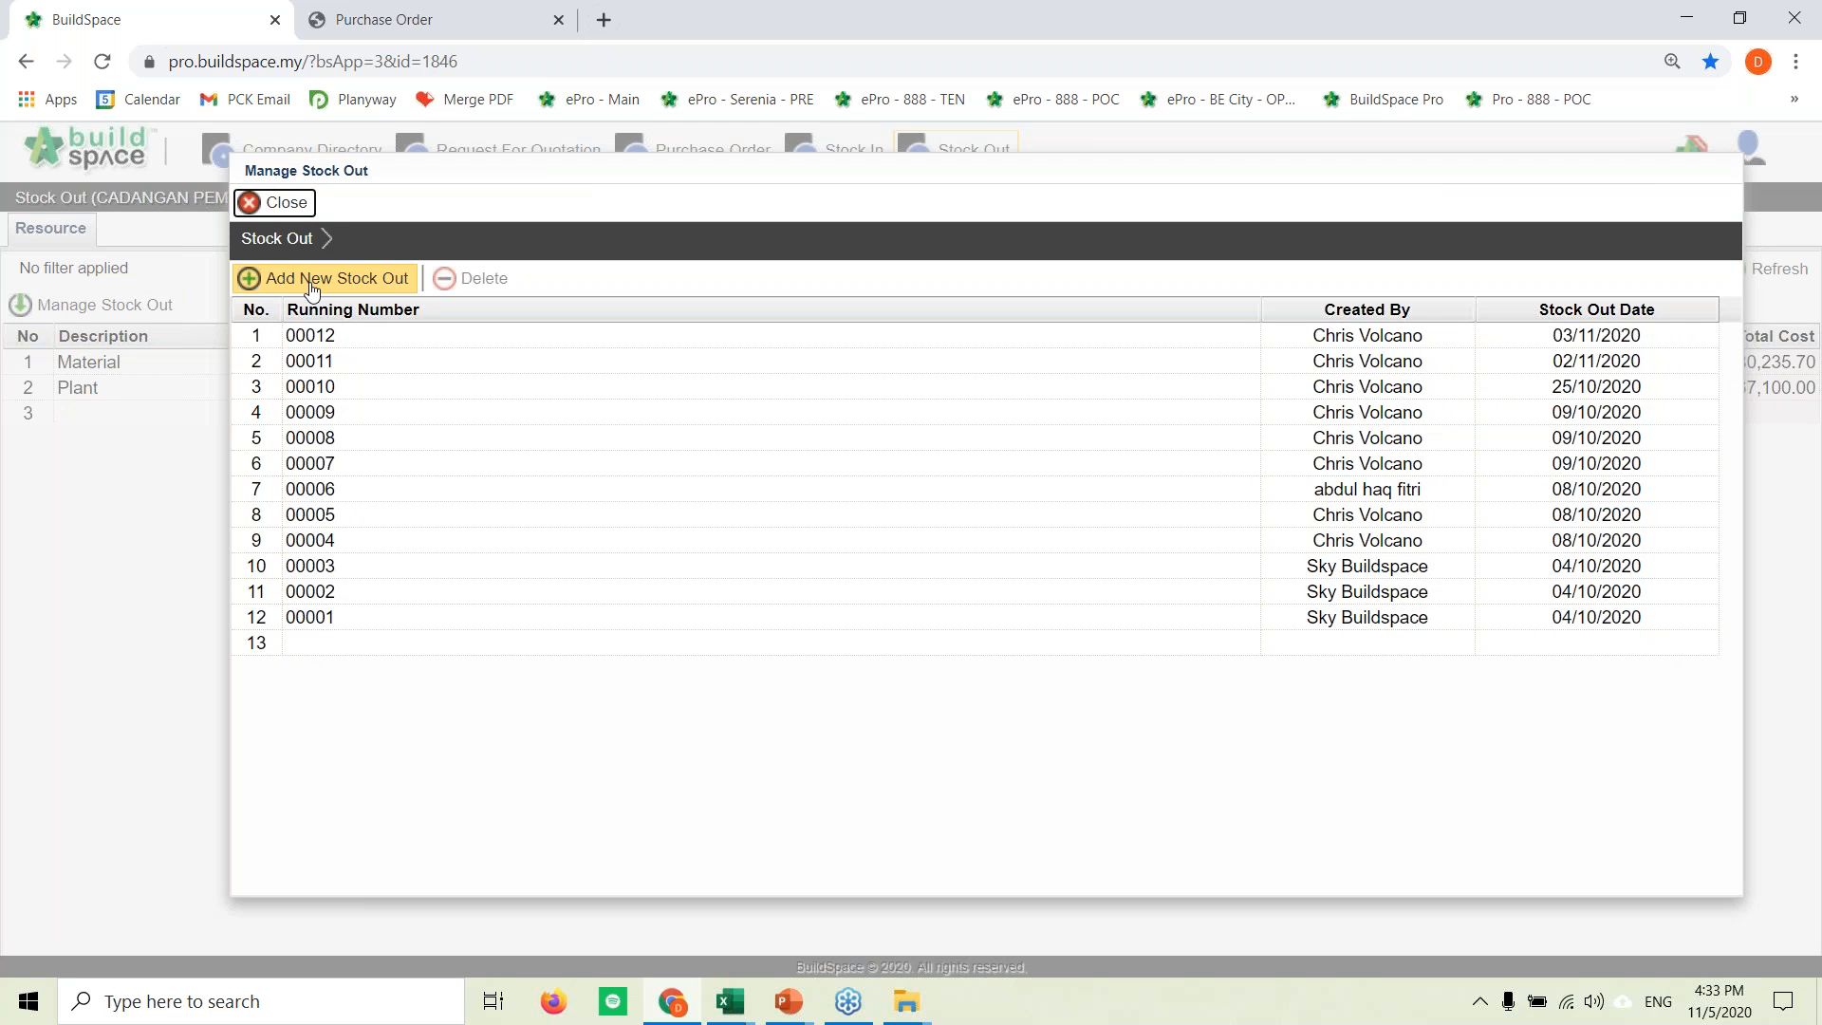
left_click(313, 280)
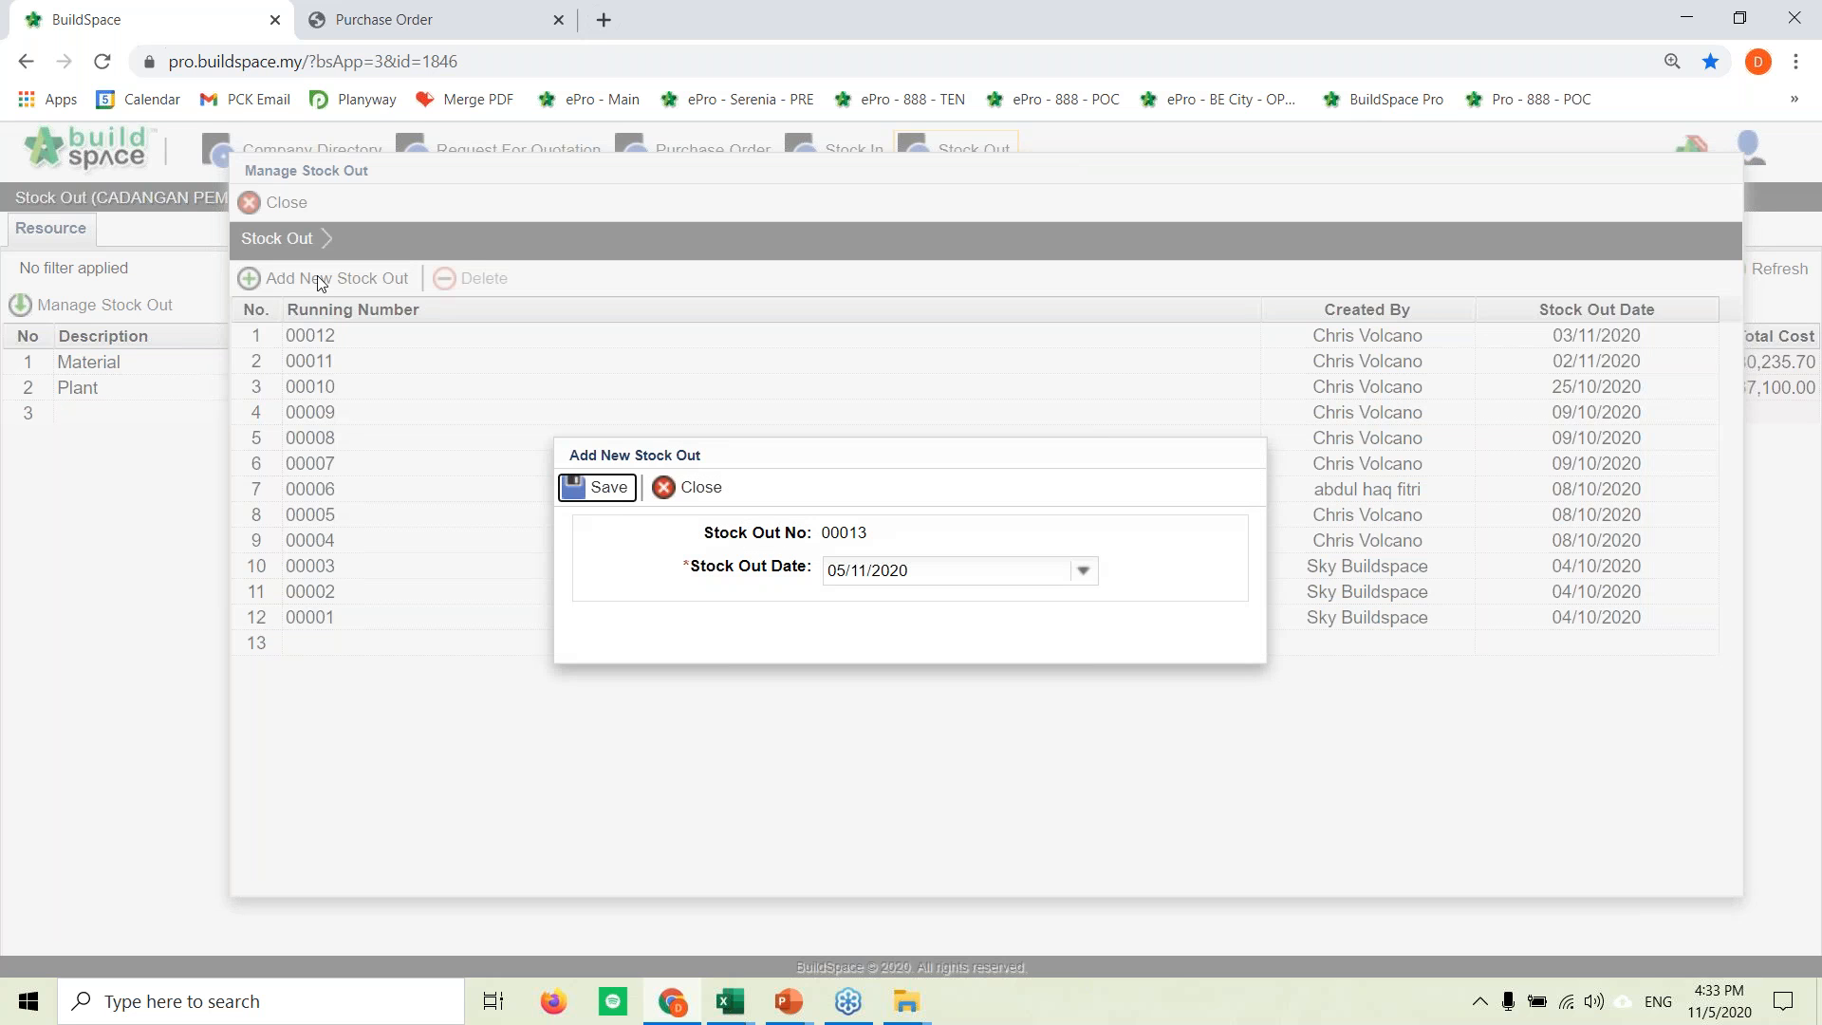
left_click(676, 488)
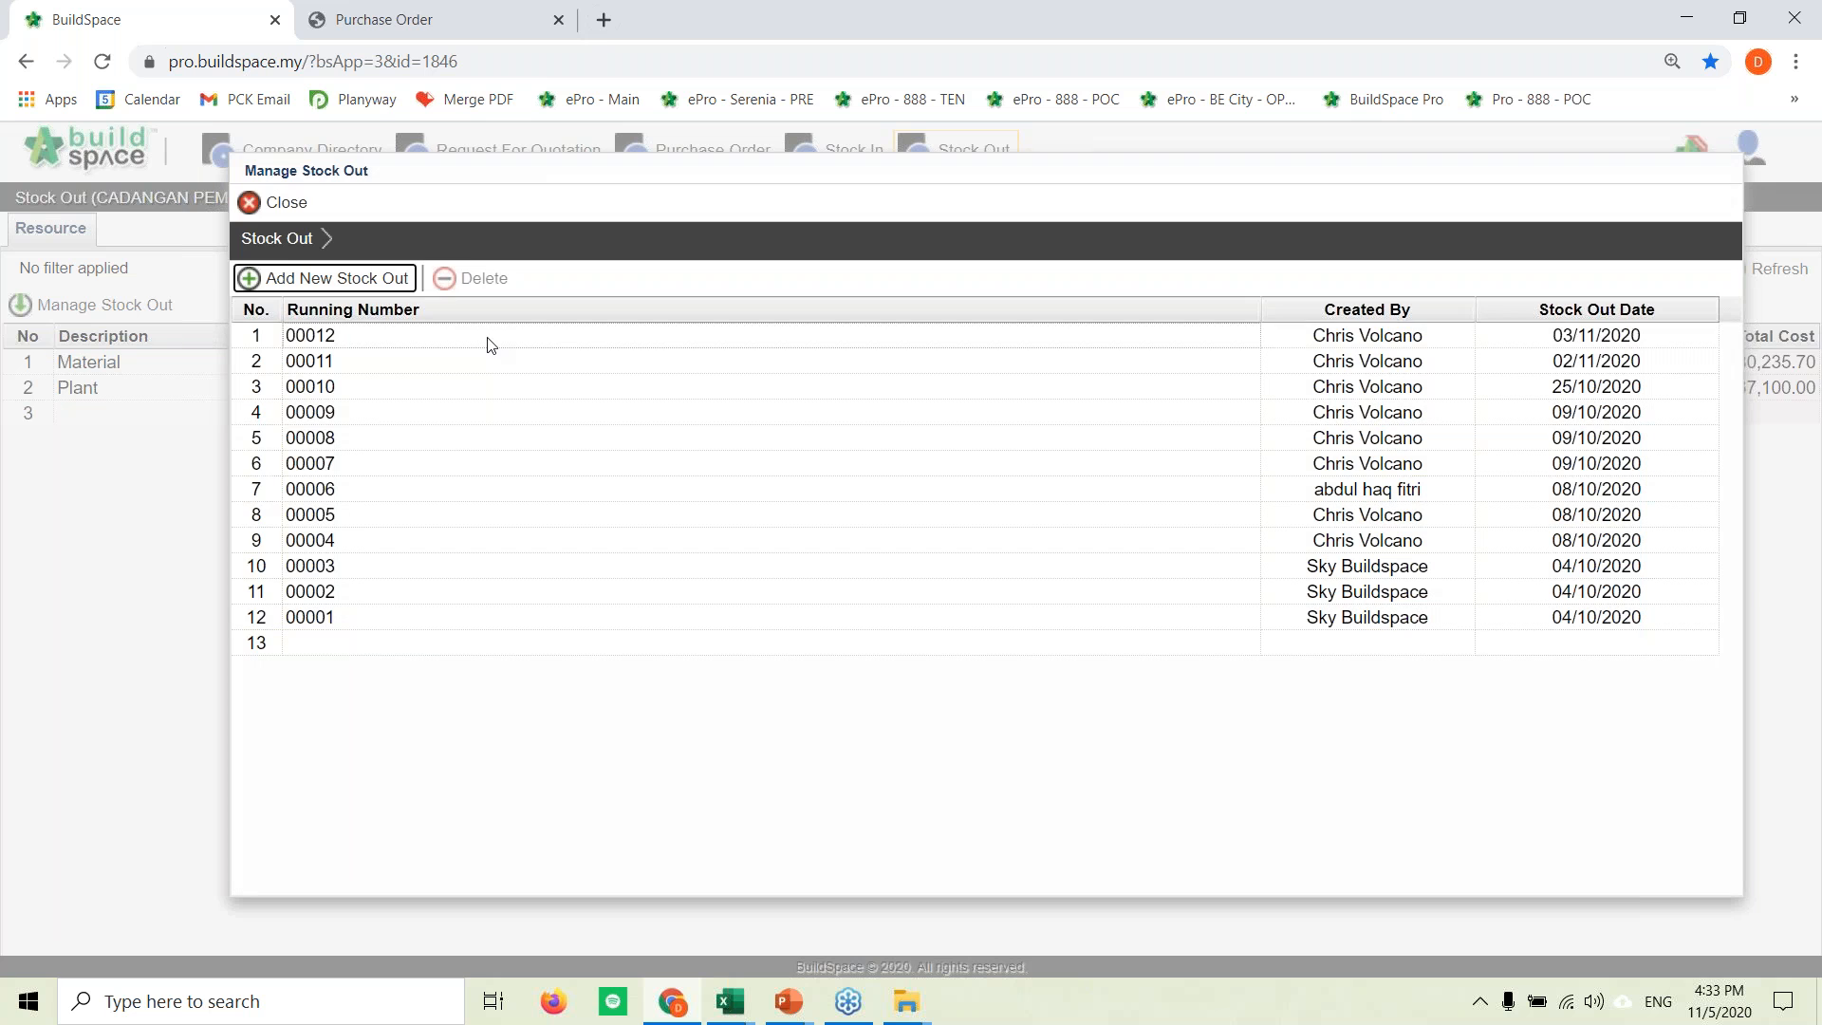
Step: Open stock out 00012 and copy Ready Mix Concrete G15 (Normal) into it from the delivery order's ready-mix concrete materials
left_click(489, 342)
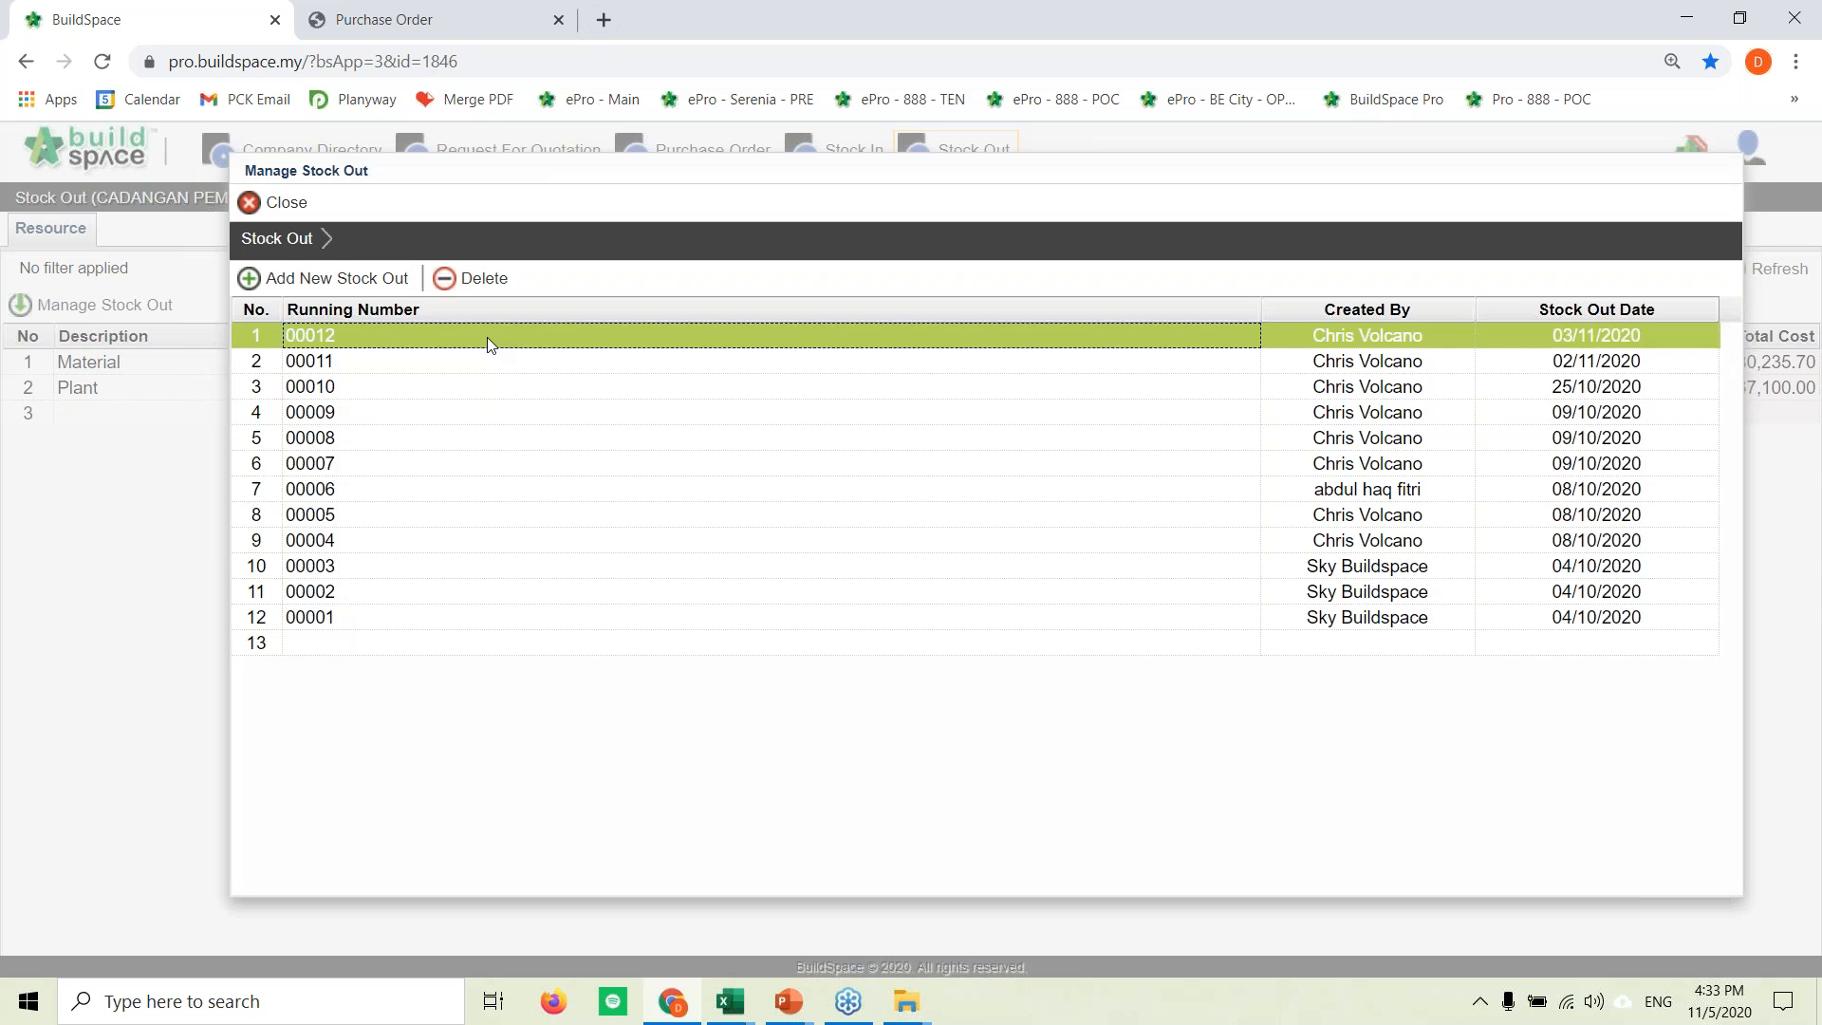
double_click(408, 339)
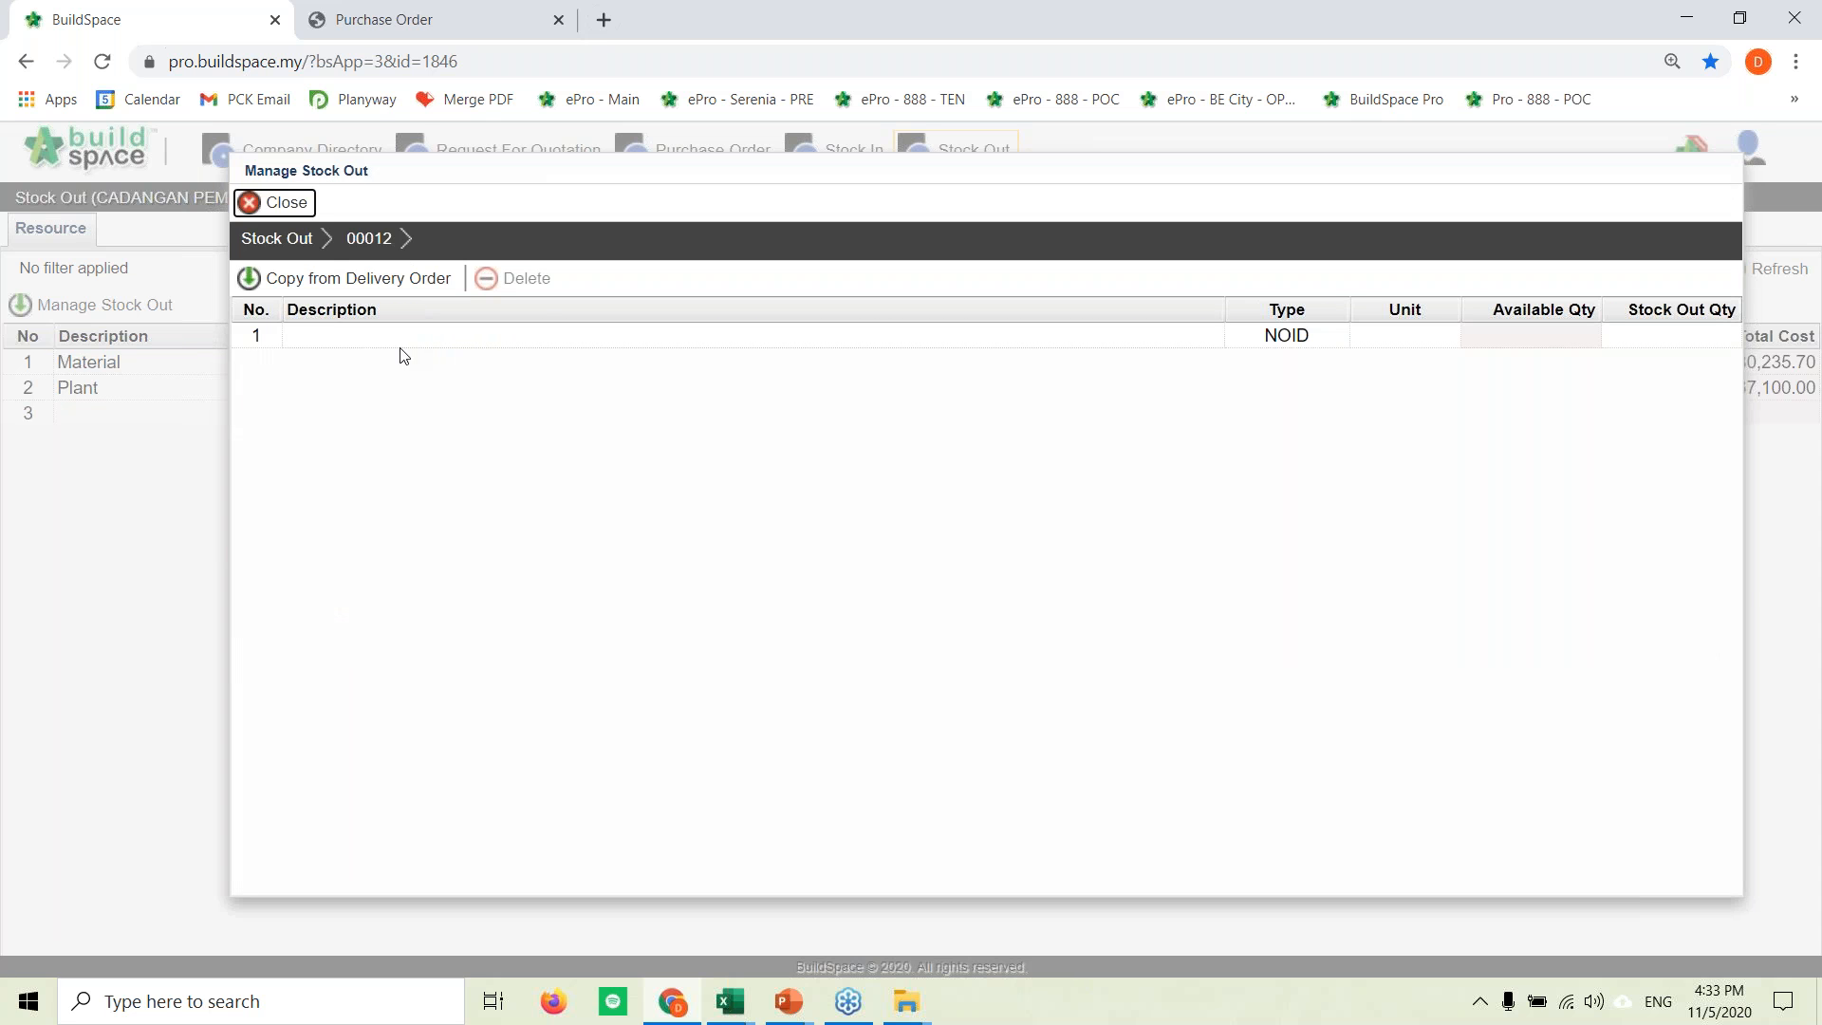
left_click(366, 288)
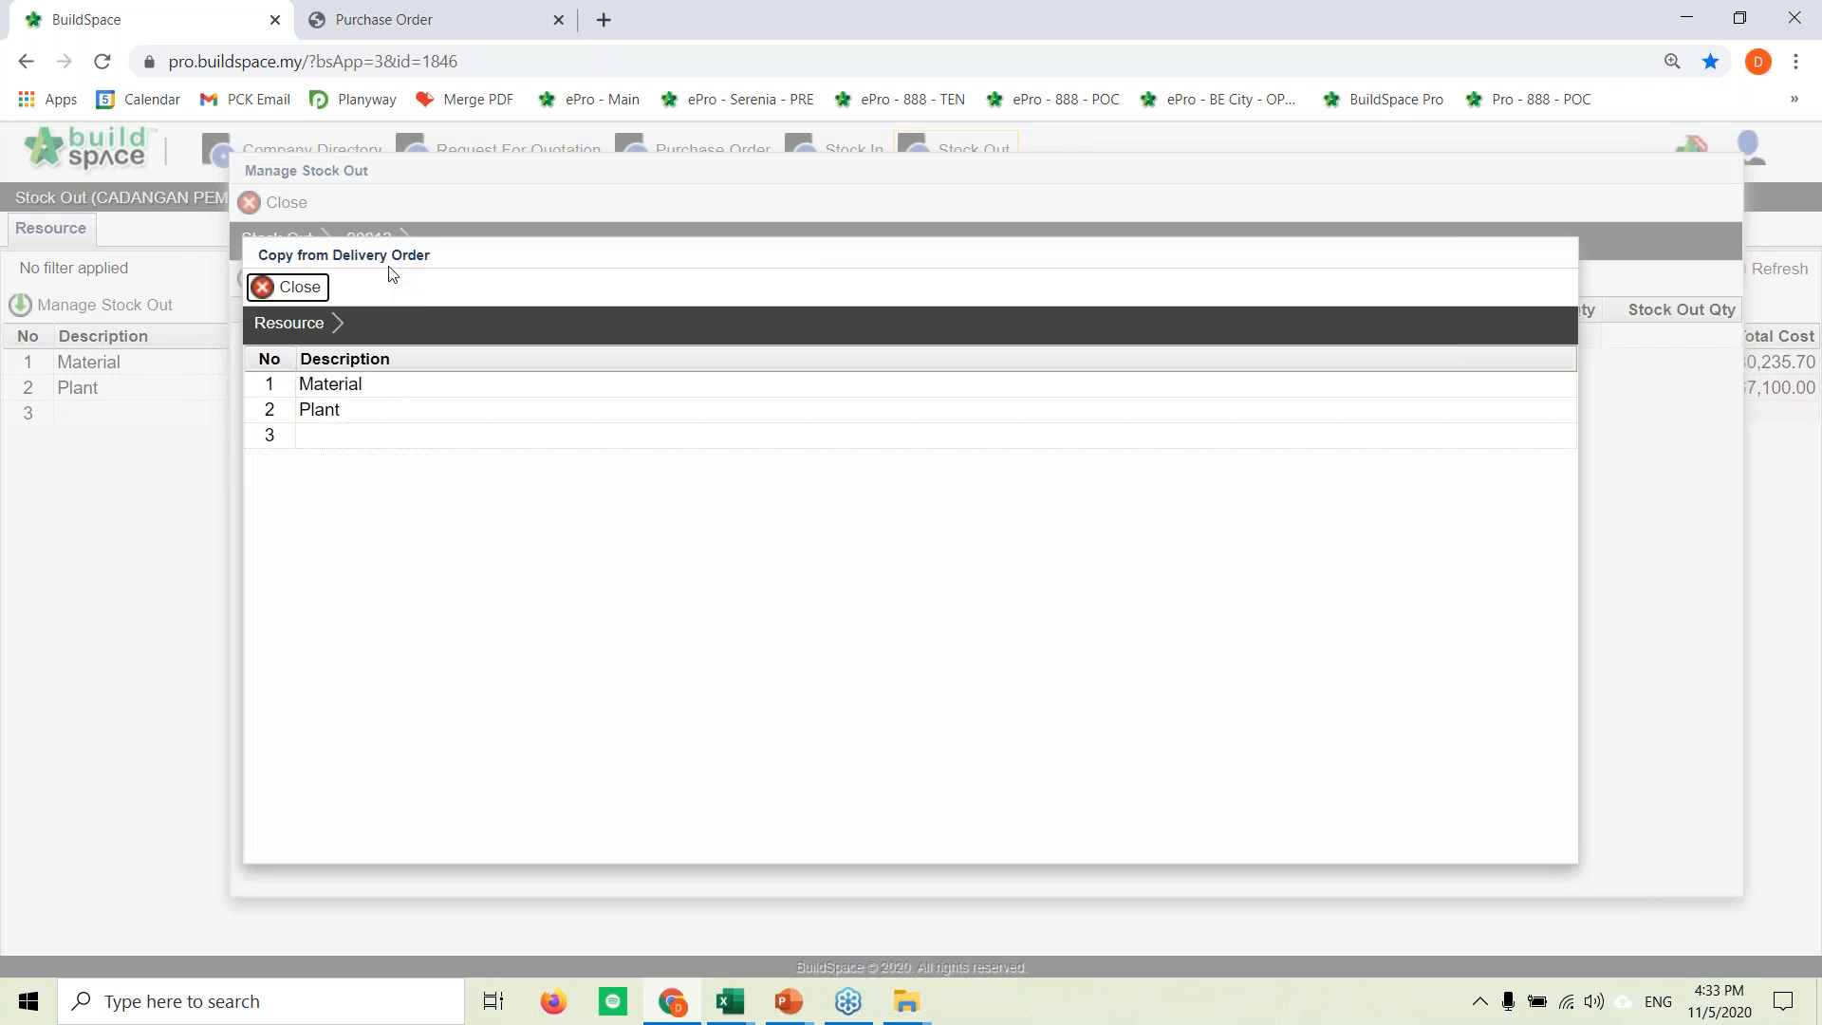
double_click(412, 485)
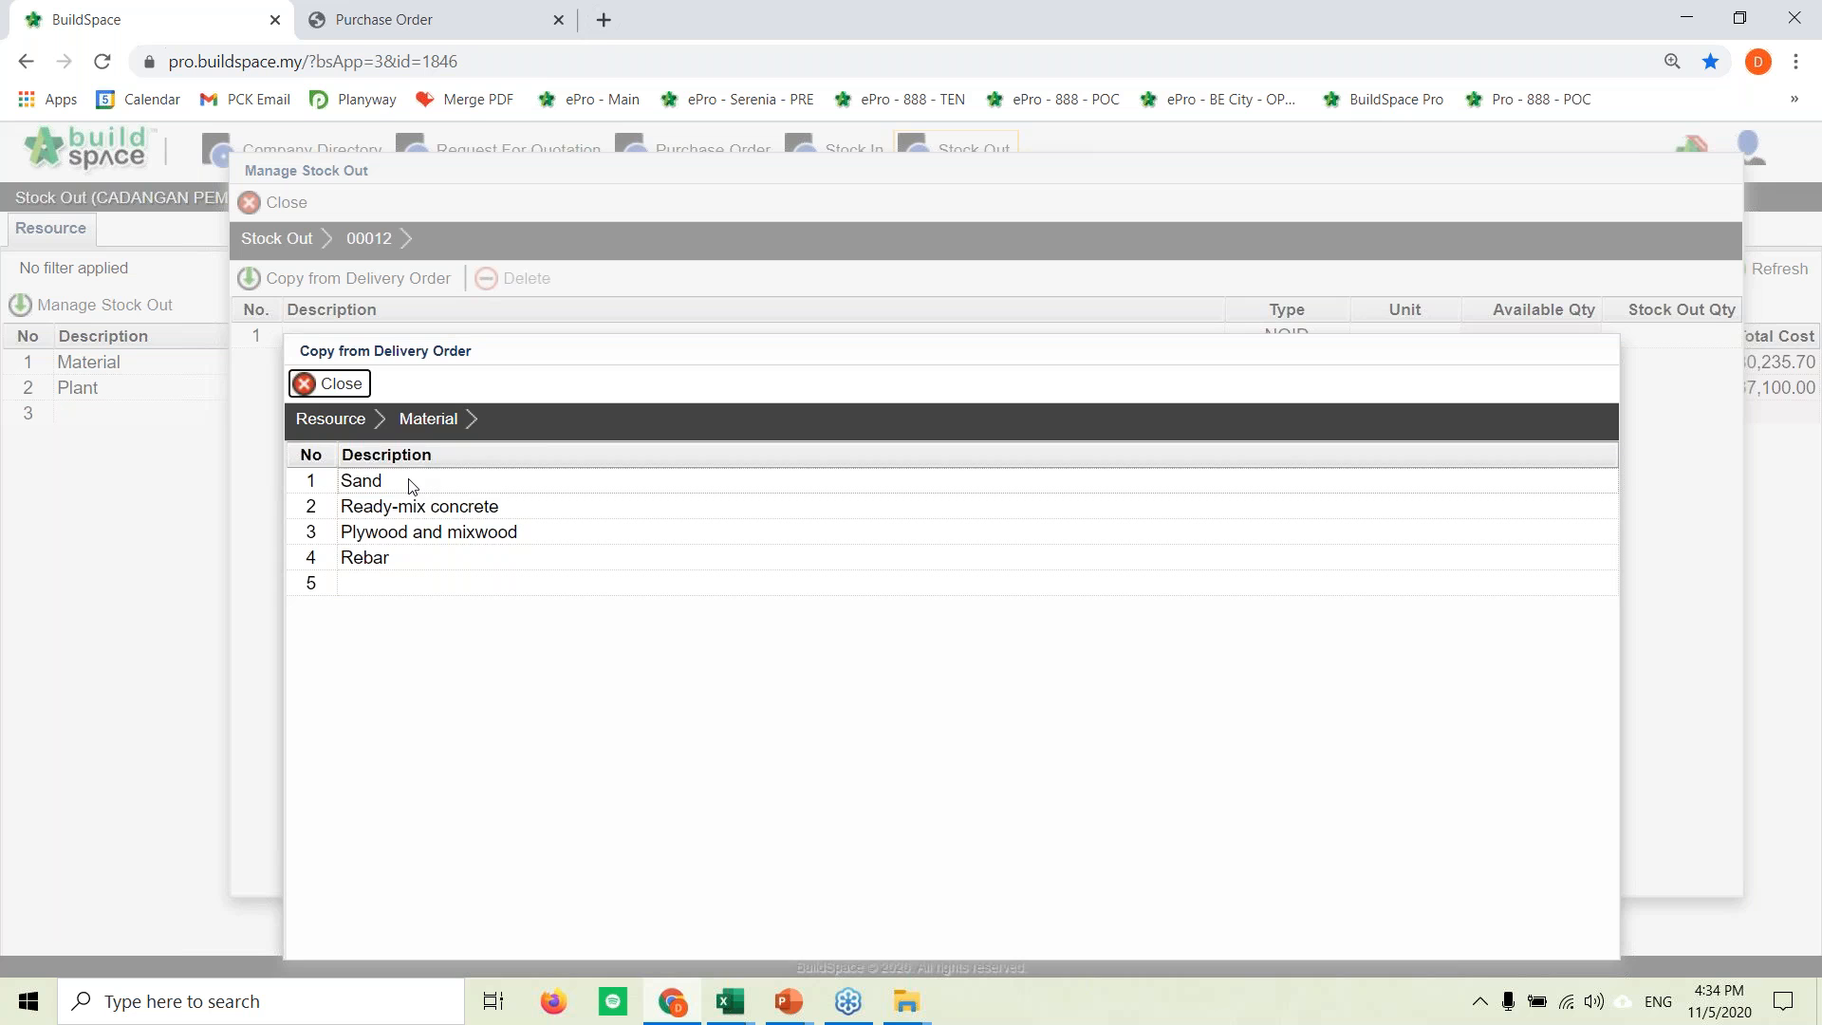
left_click_drag(512, 347, 424, 313)
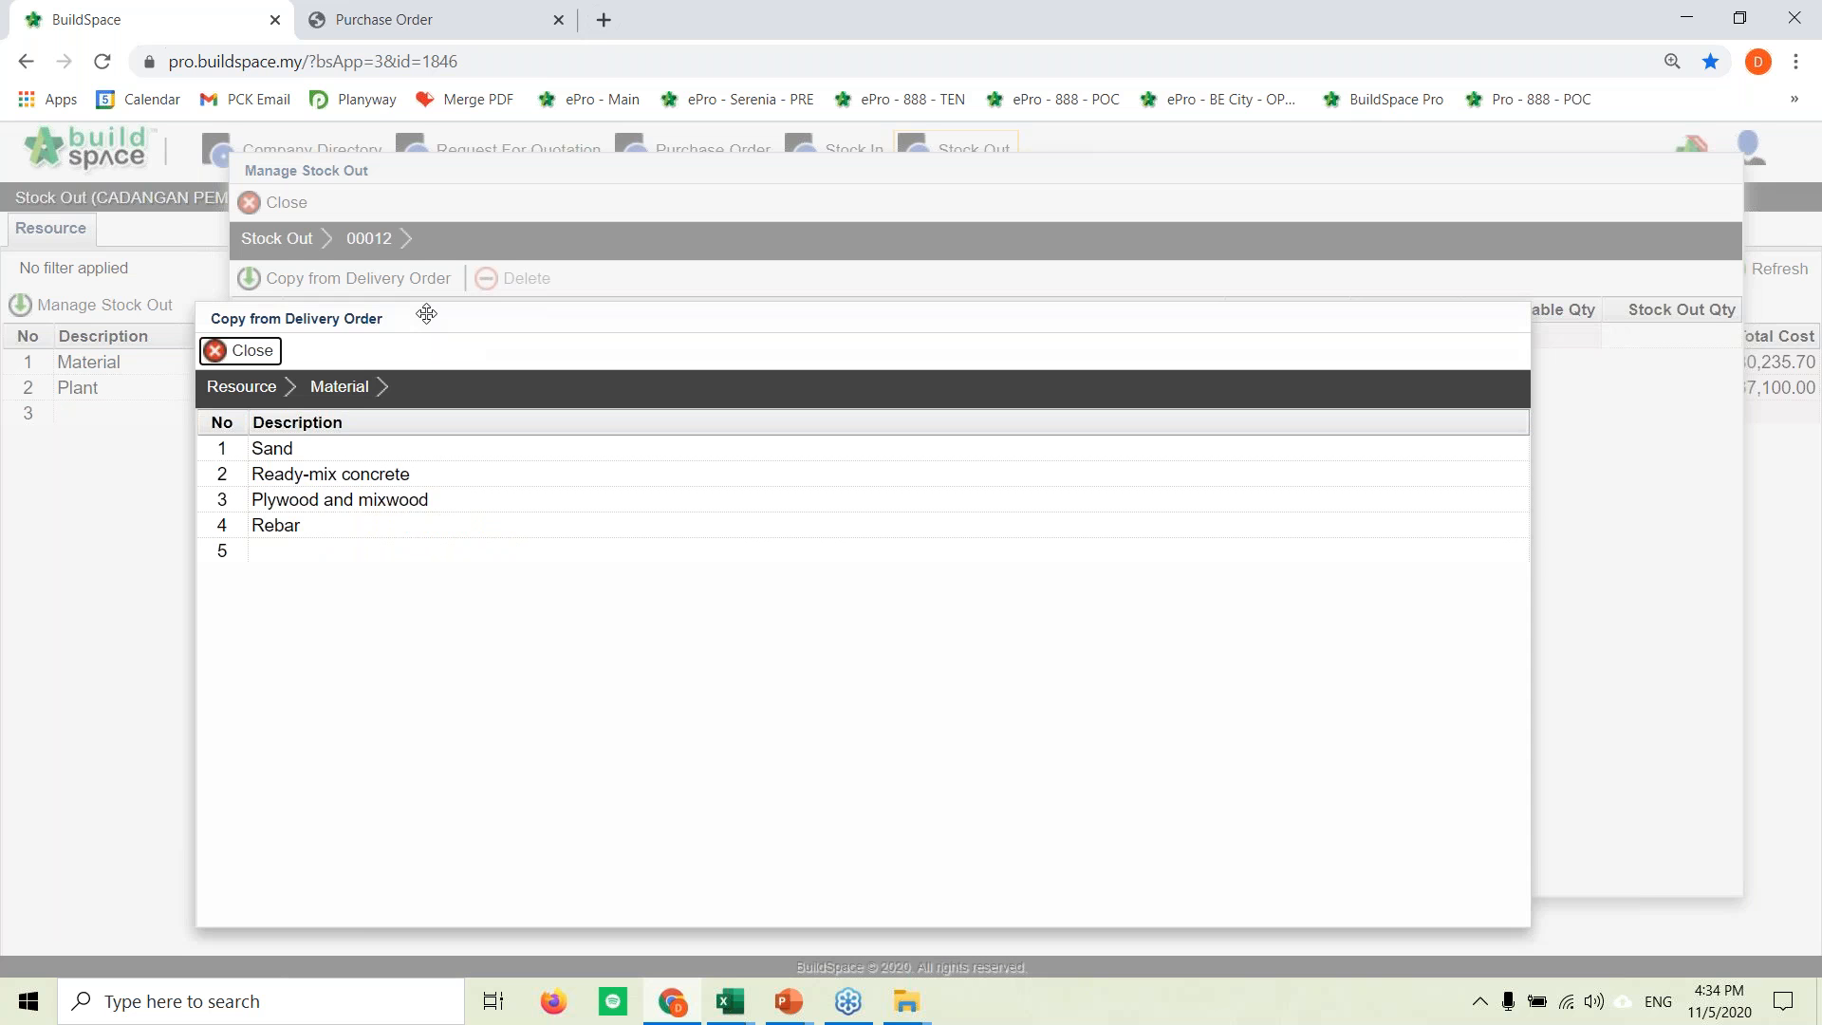
double_click(343, 469)
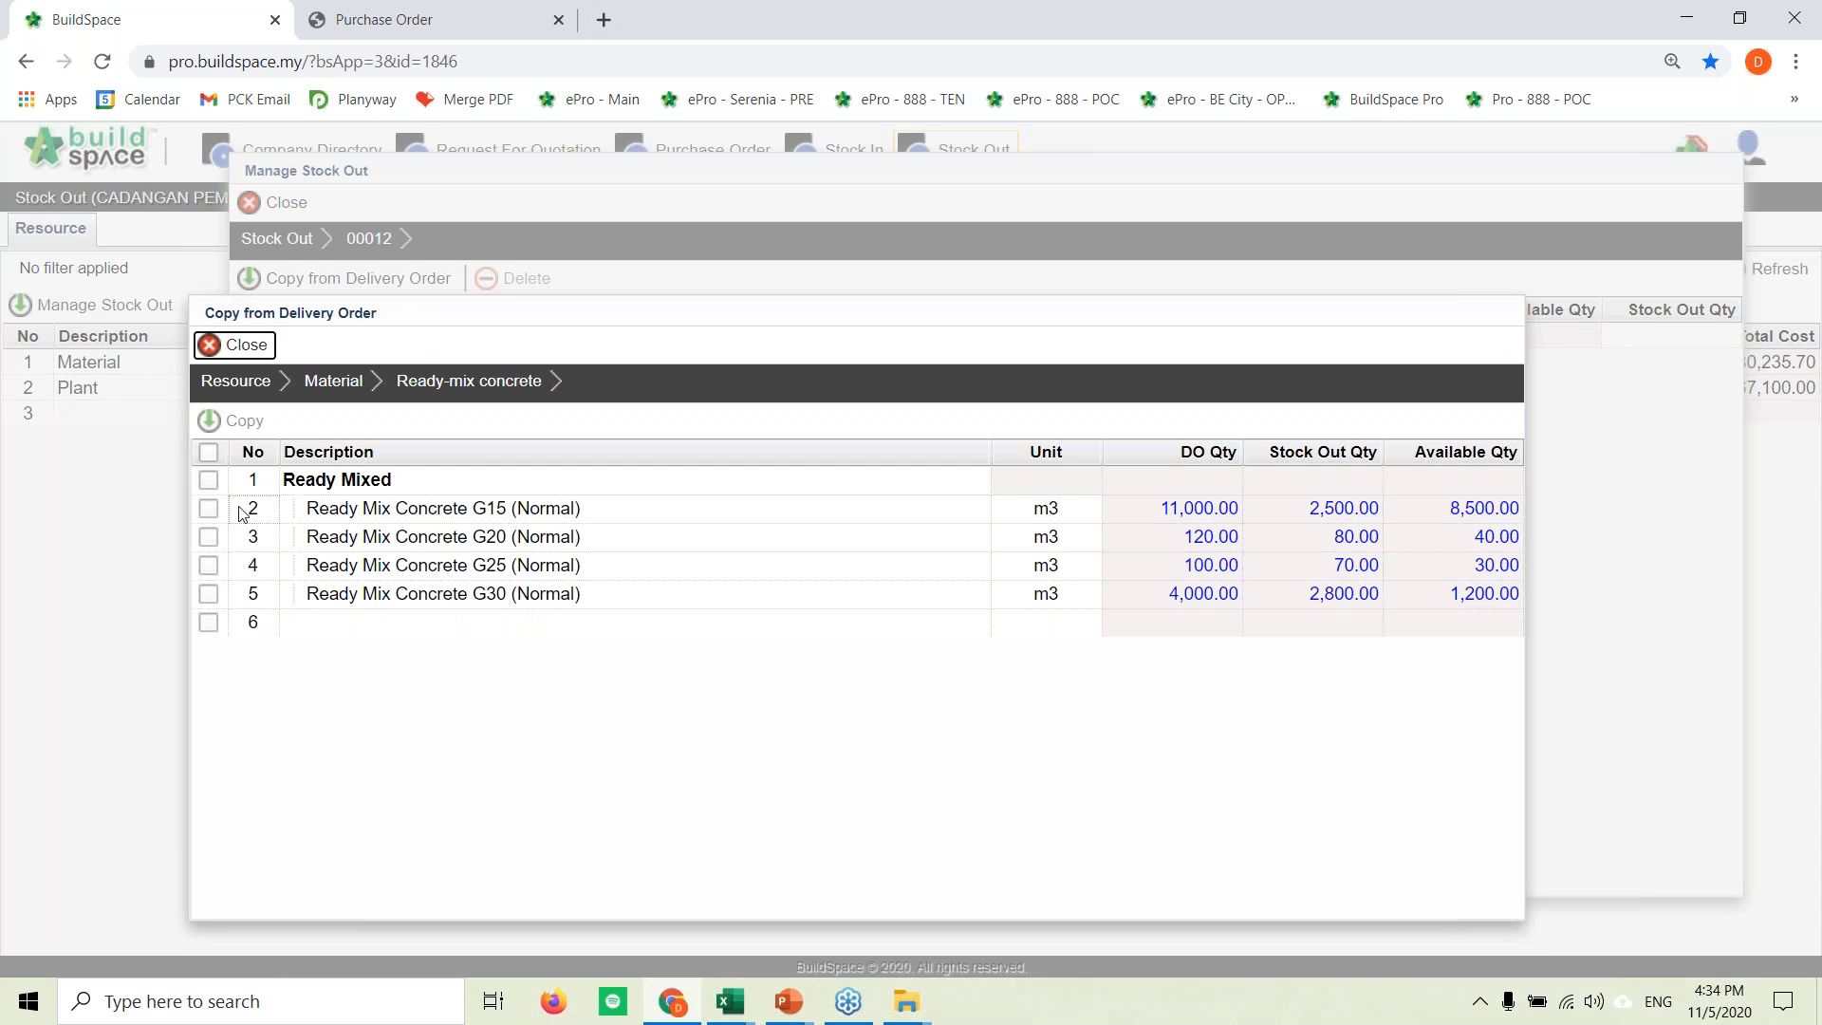
left_click(210, 511)
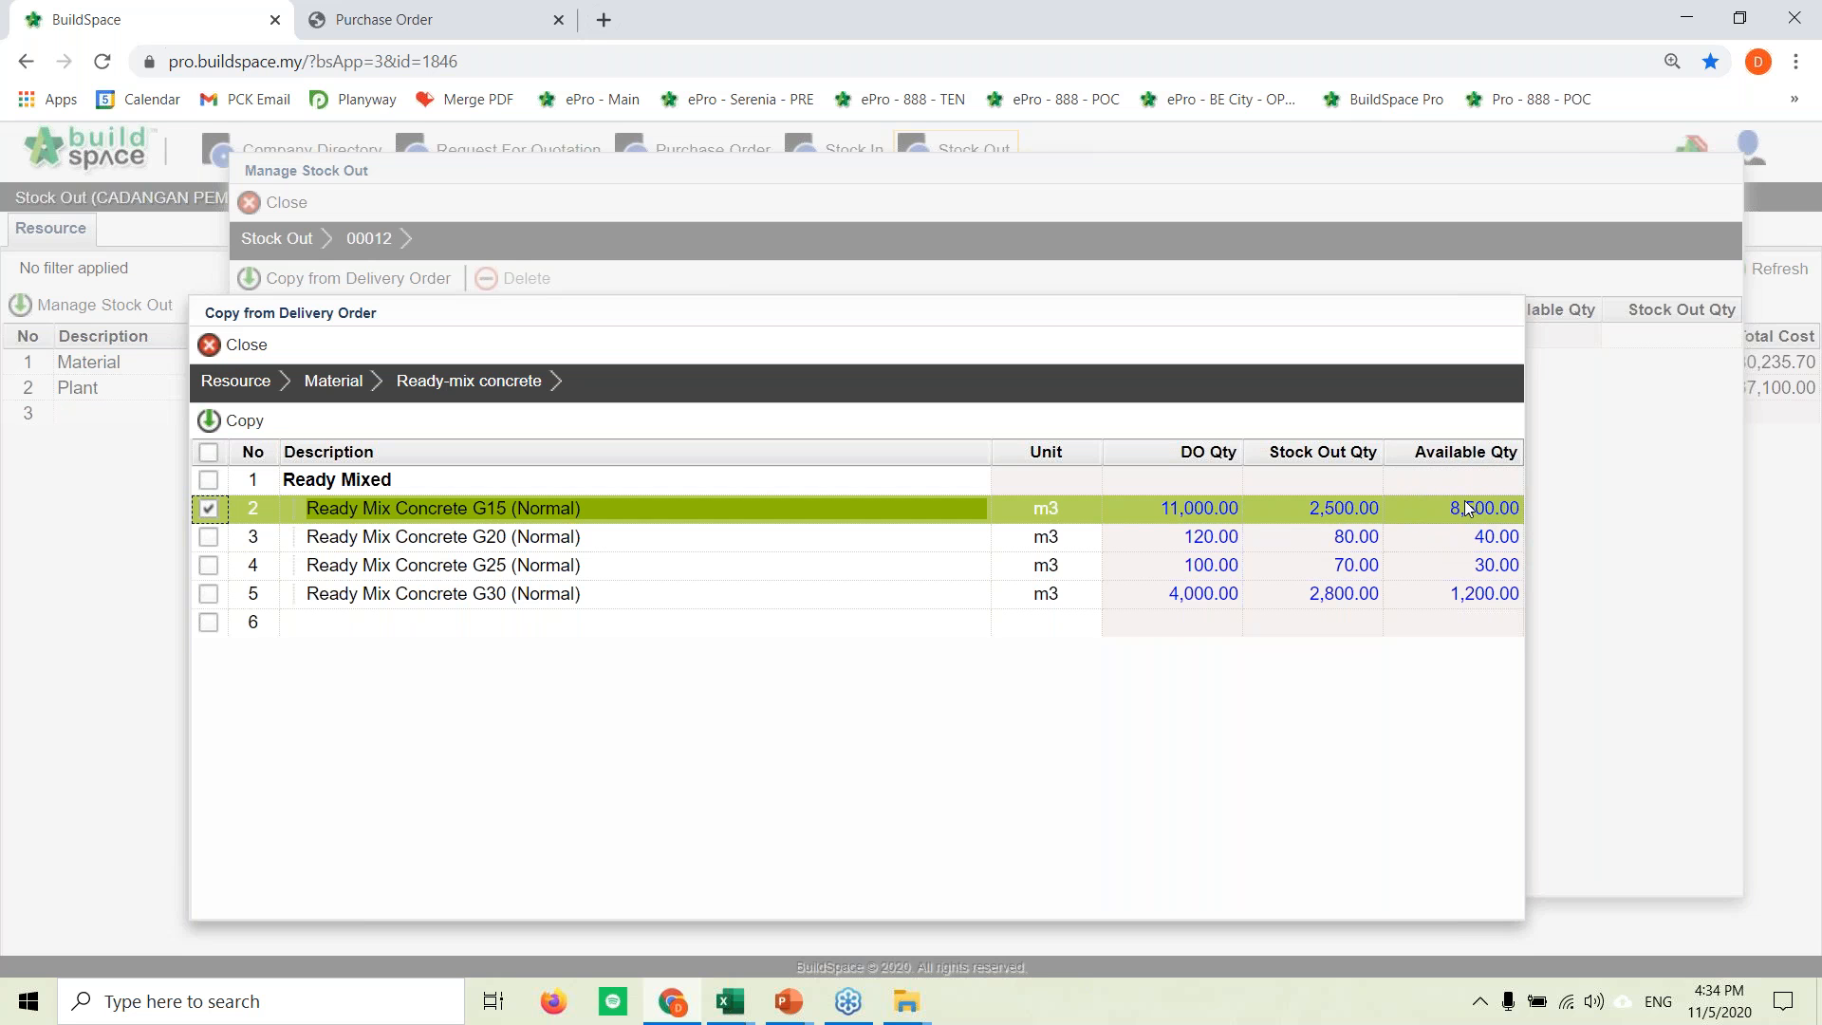
left_click(268, 416)
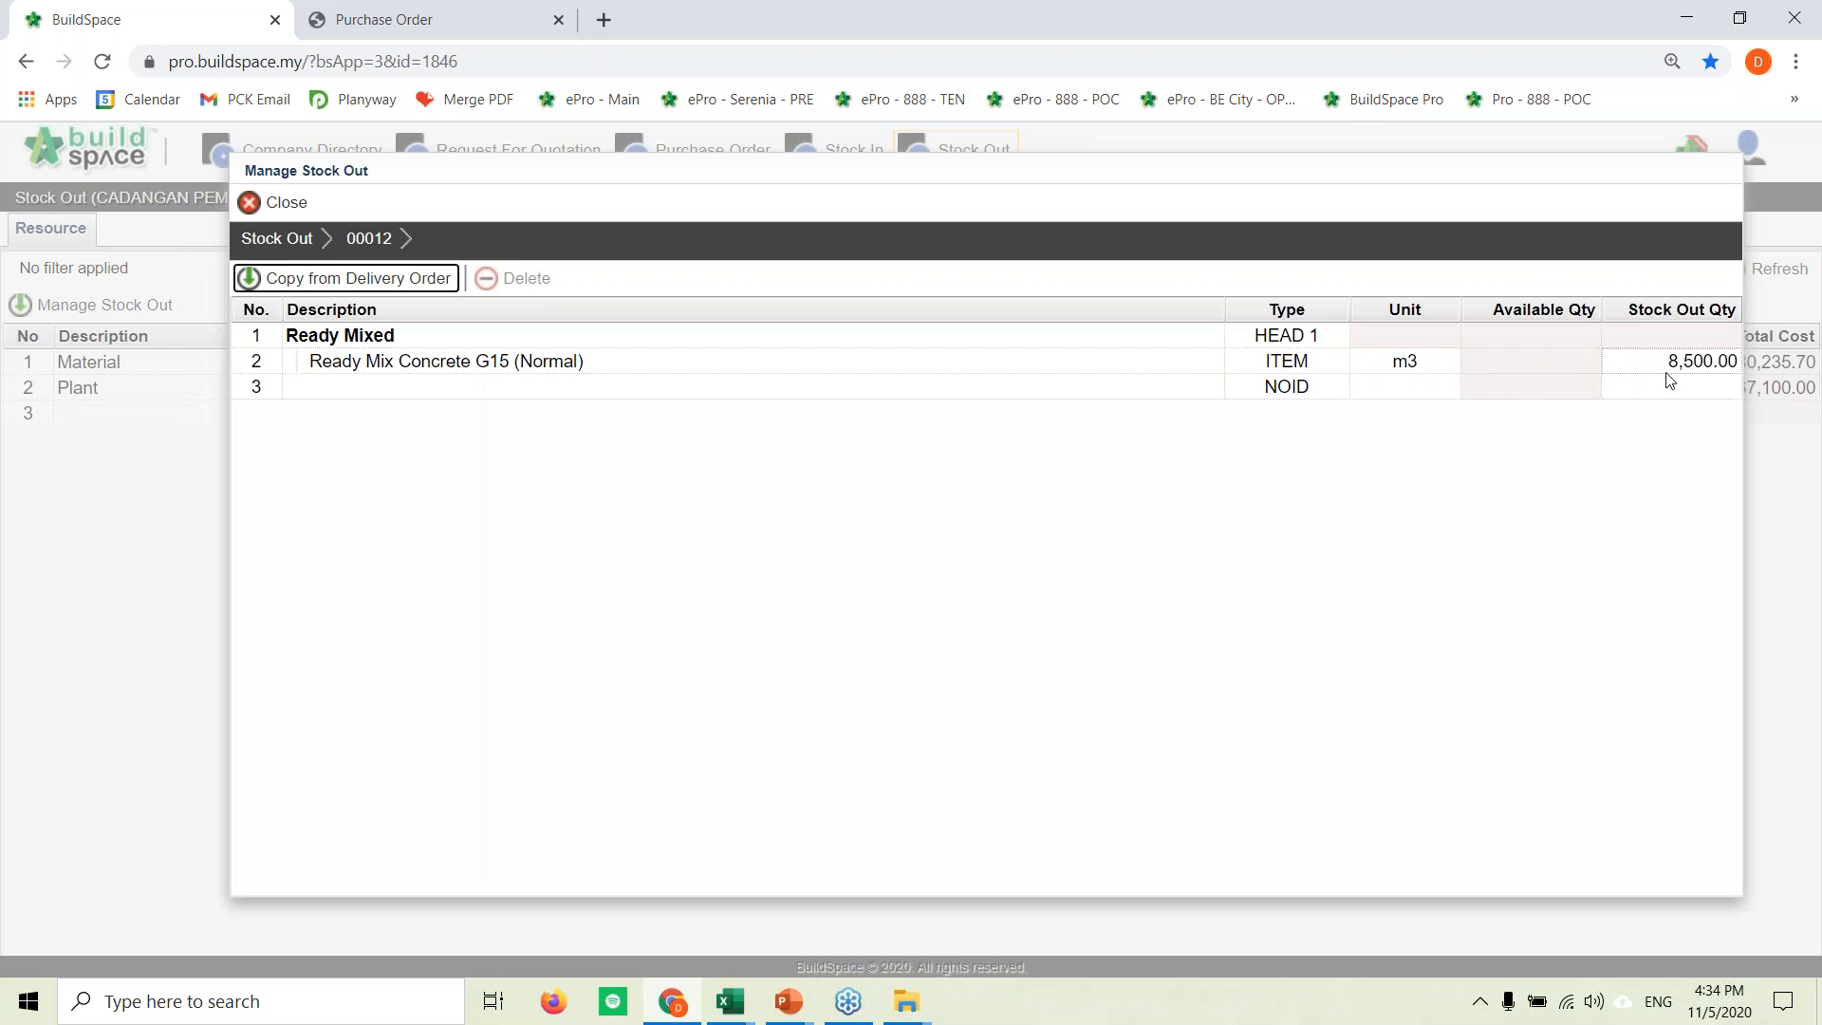
Step: Set the Stock Out quantity of Ready Mix Concrete G15 to 3000, keep the item, and close the stock out management
left_click(1663, 362)
double_click(1663, 361)
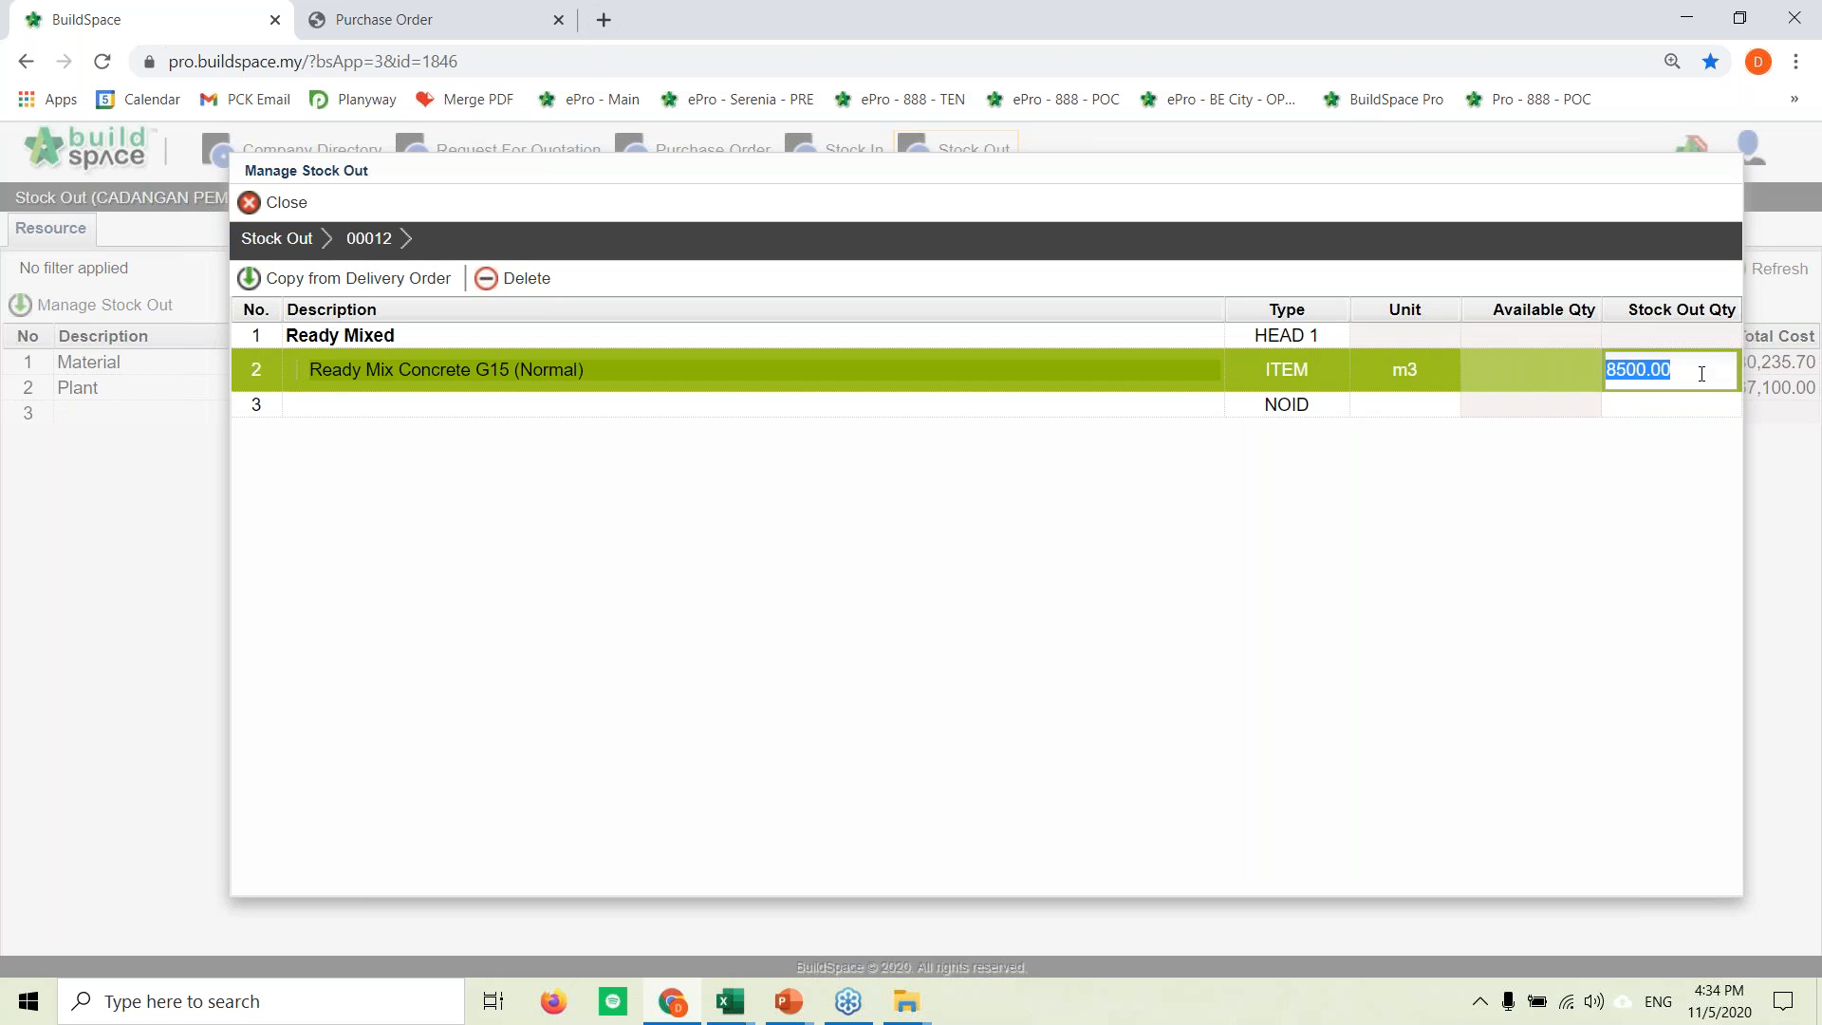
left_click(1694, 378)
left_click_drag(1684, 370, 1560, 368)
type("3000")
key("Return")
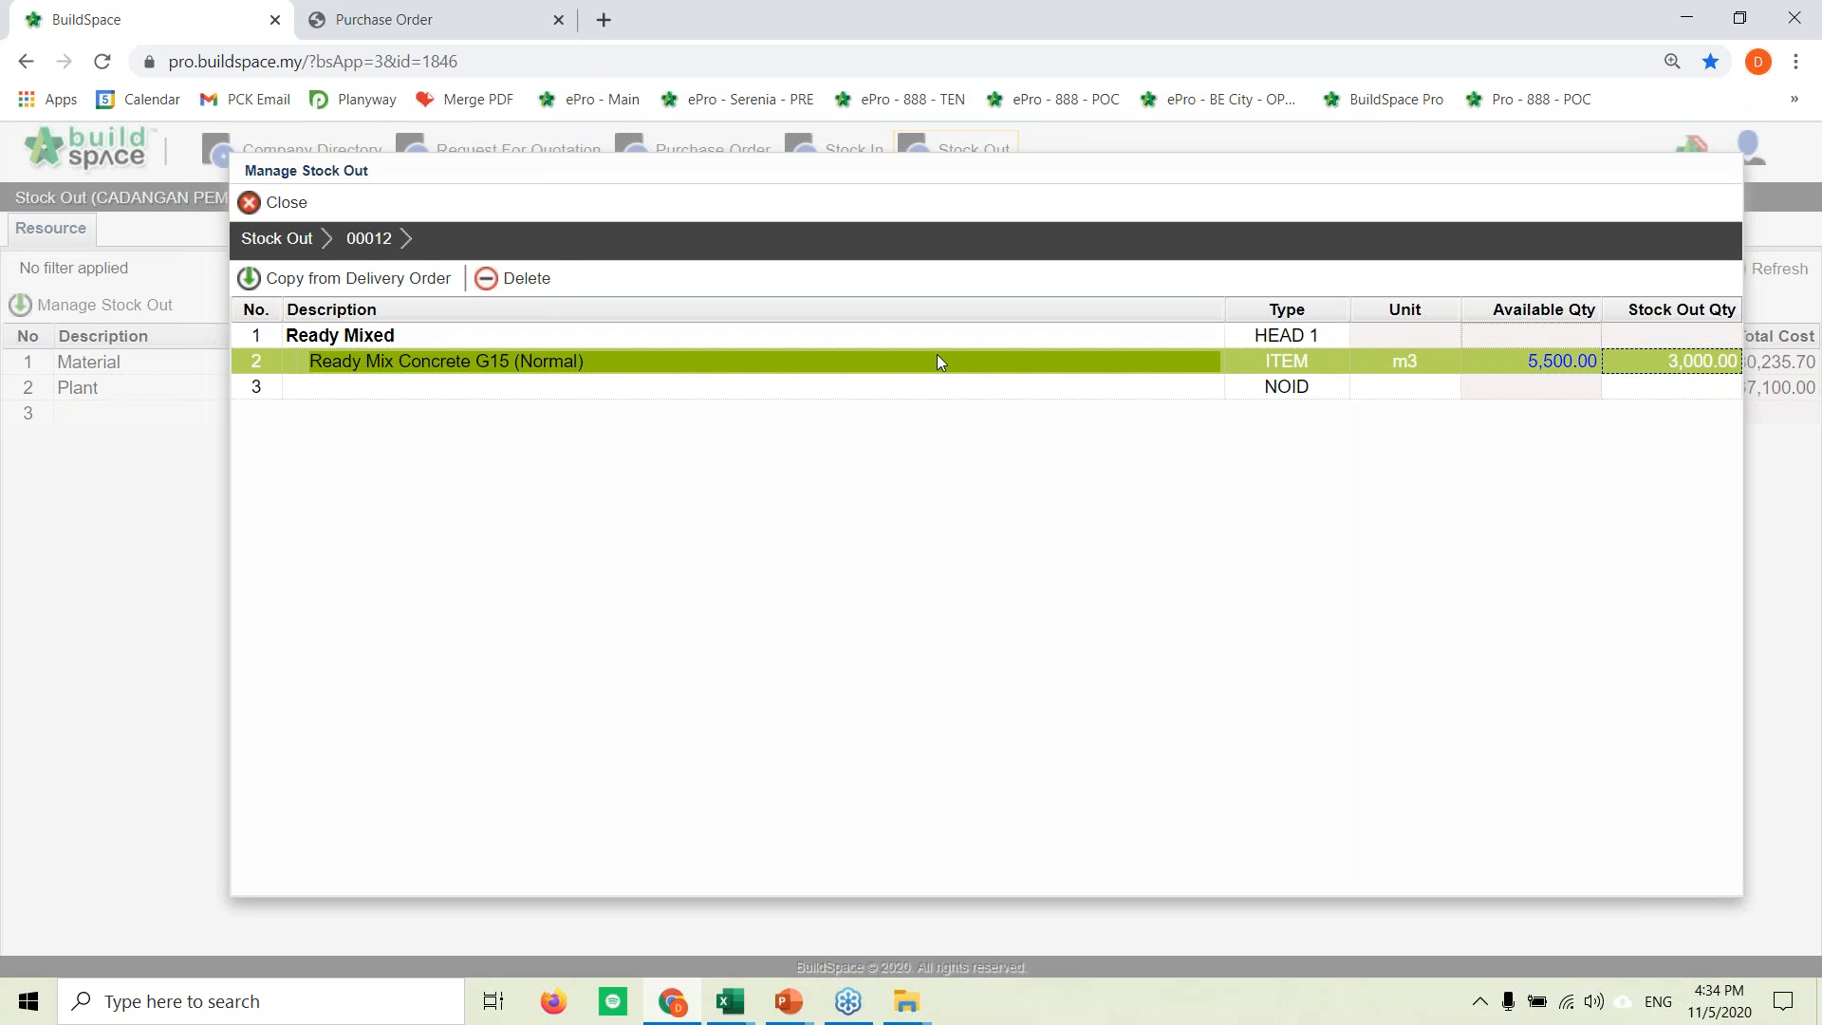
left_click(487, 283)
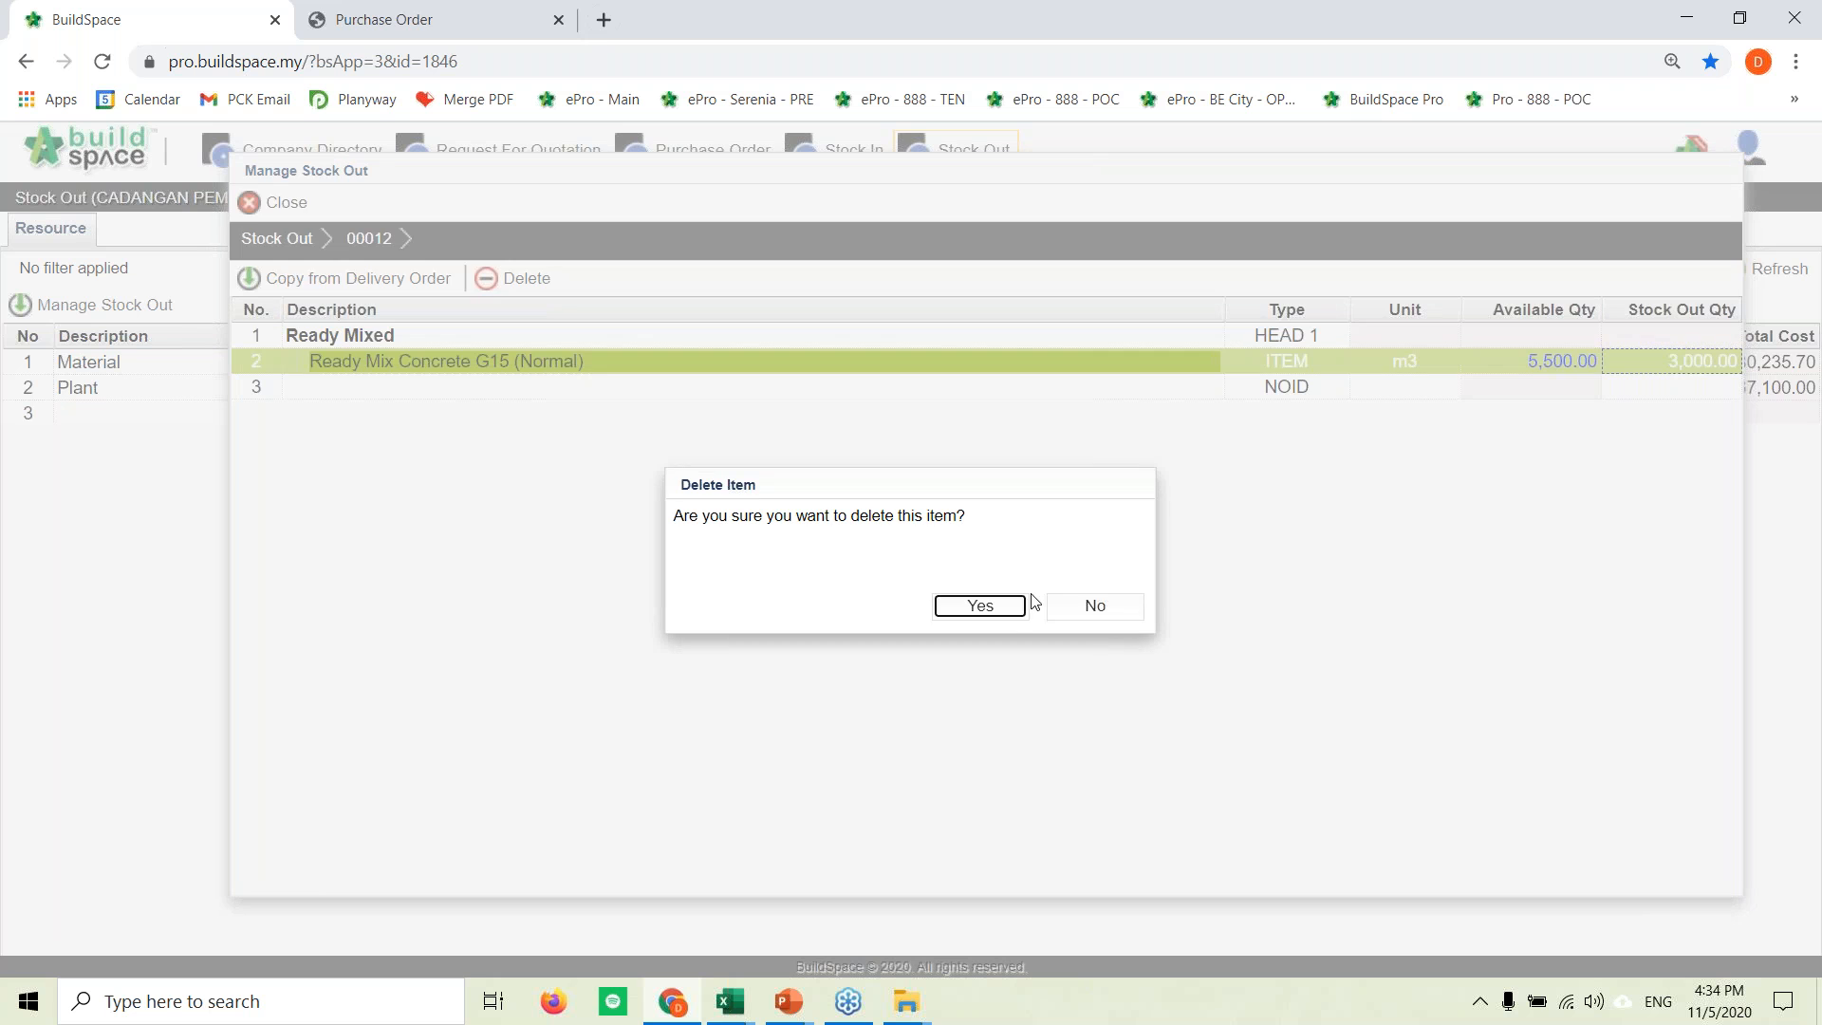
left_click(1120, 615)
left_click(275, 203)
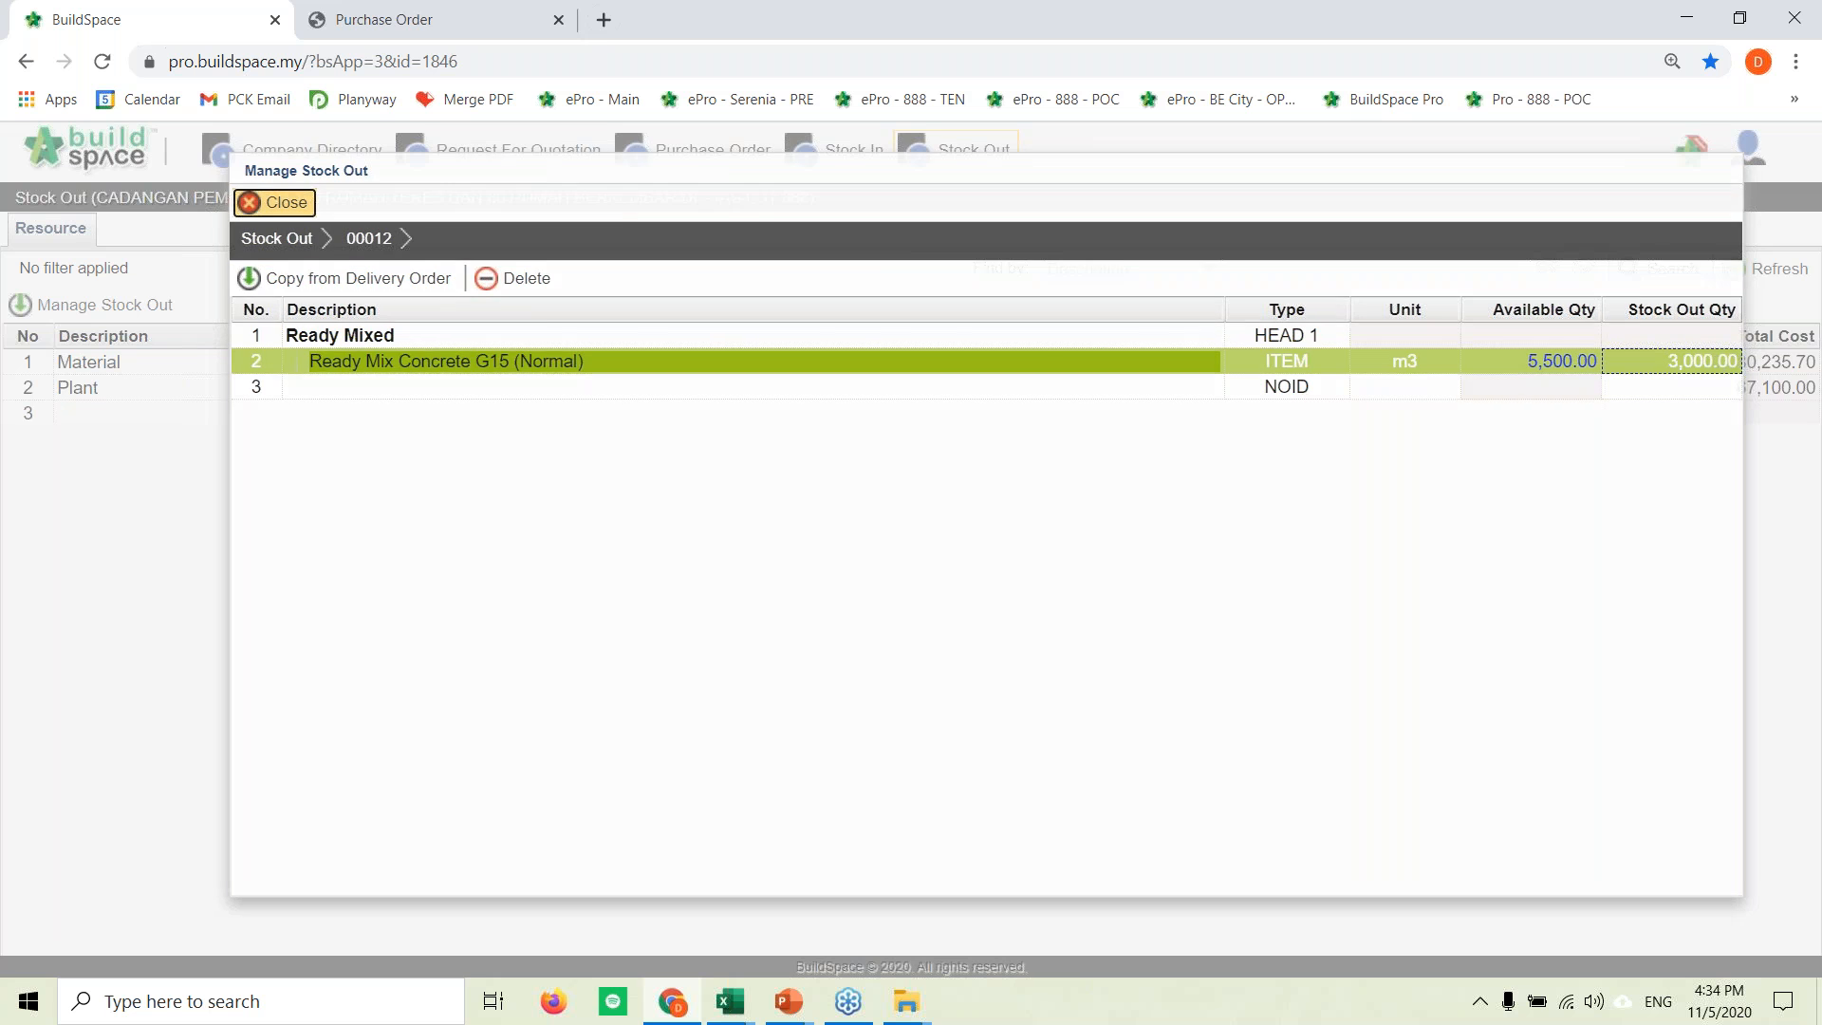
Step: Open the Material resource's ready-mix concrete list and examine its costs and its DO, Stock Out and balance quantities
left_click(968, 373)
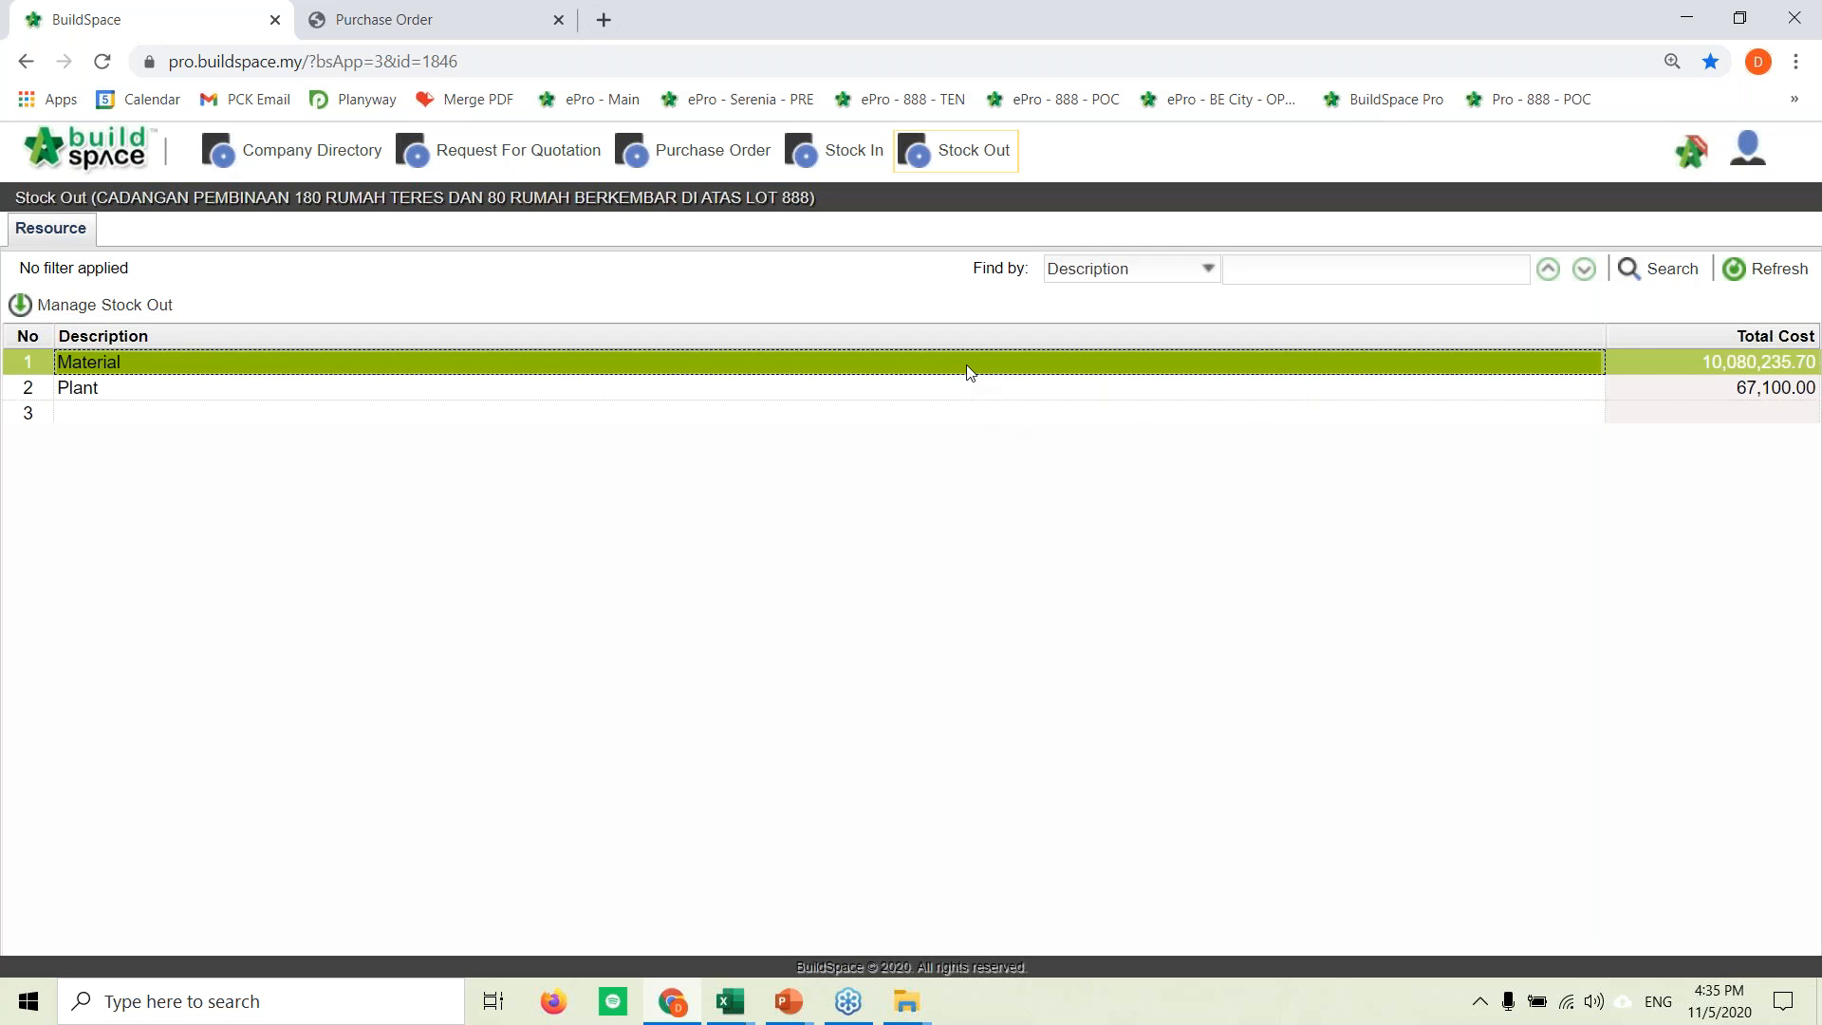
left_click(367, 386)
double_click(361, 370)
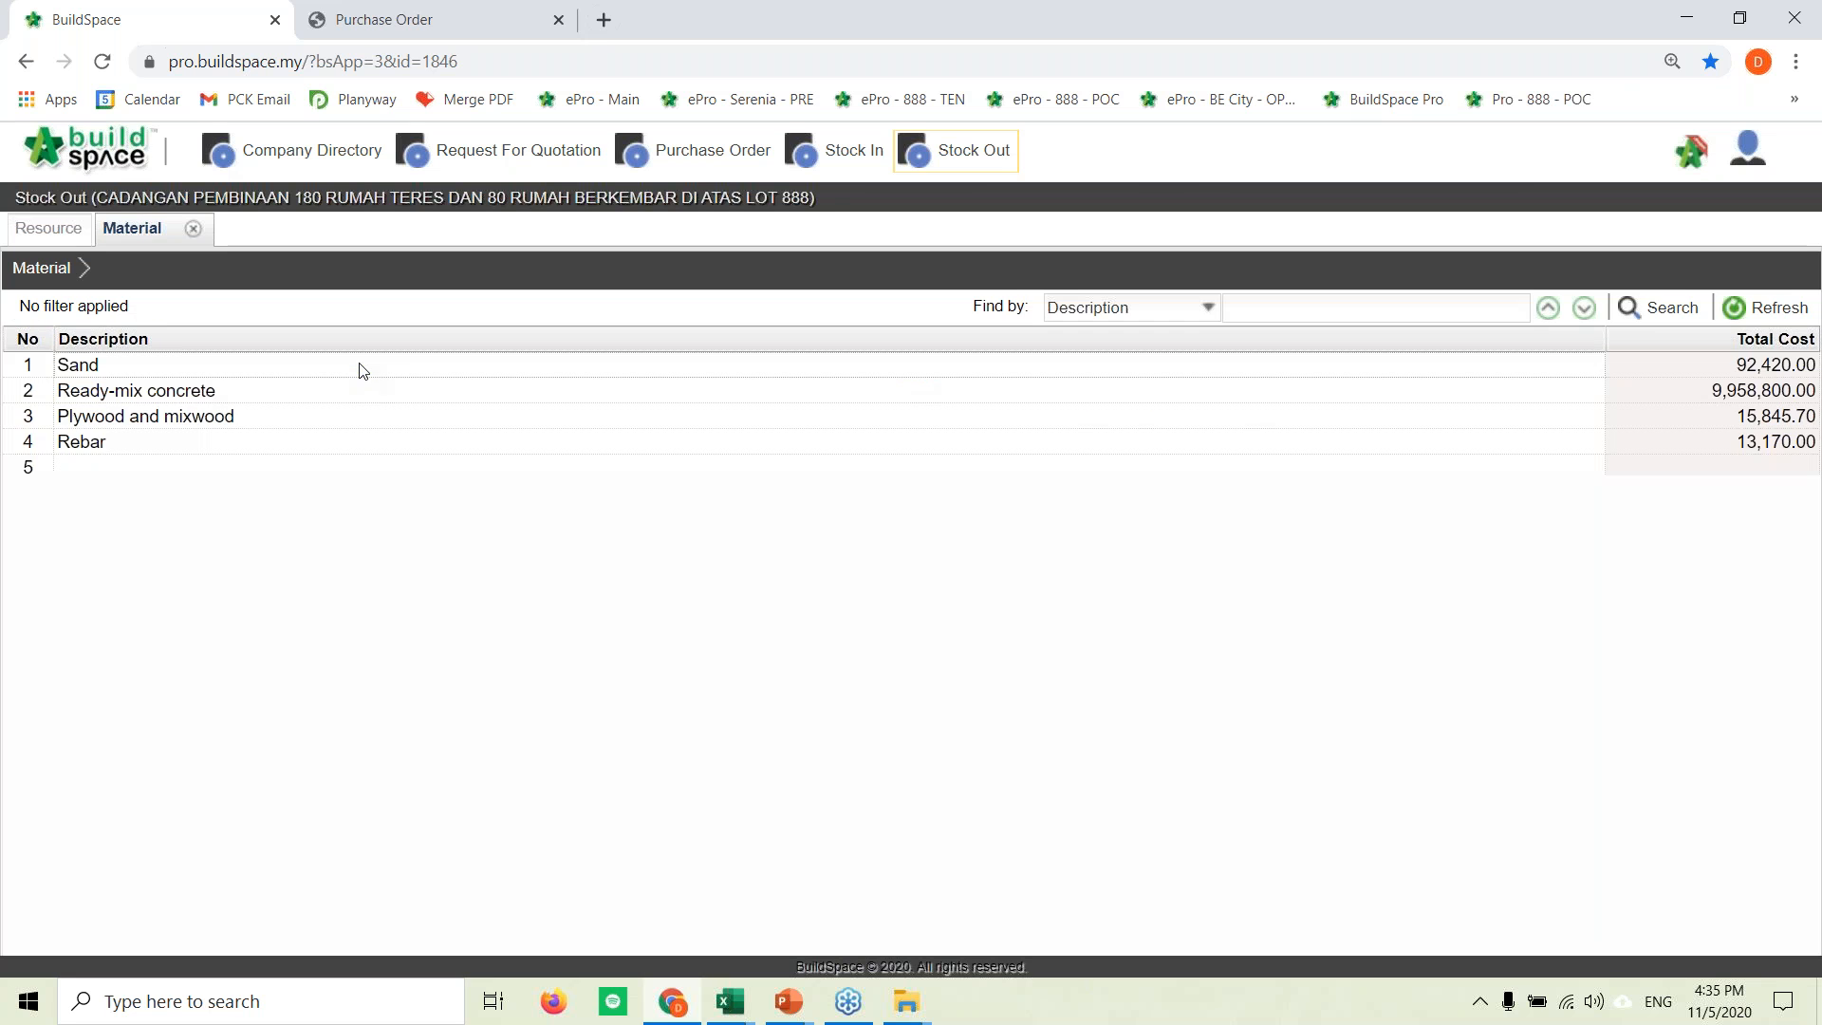
double_click(187, 399)
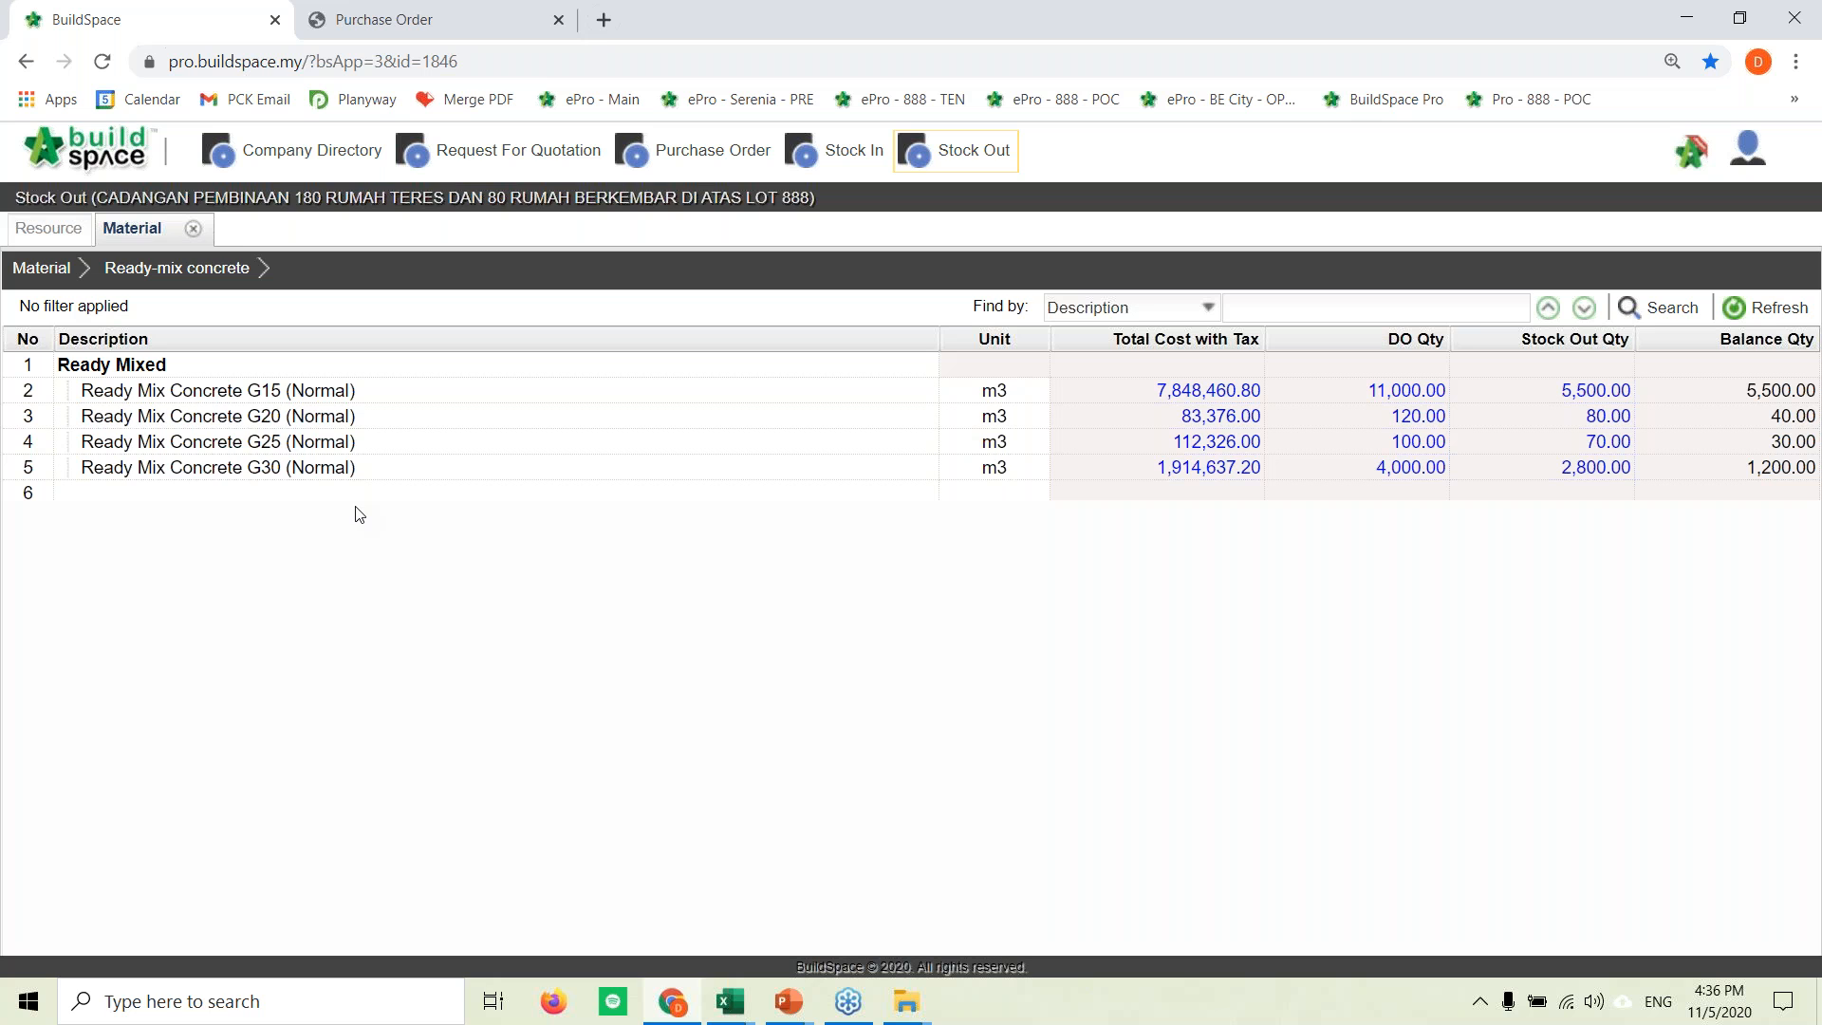
Step: Switch to the Post Contract Report in Reports, search project titles for 888, and open the Lot 888 project's resource analysis
left_click(99, 149)
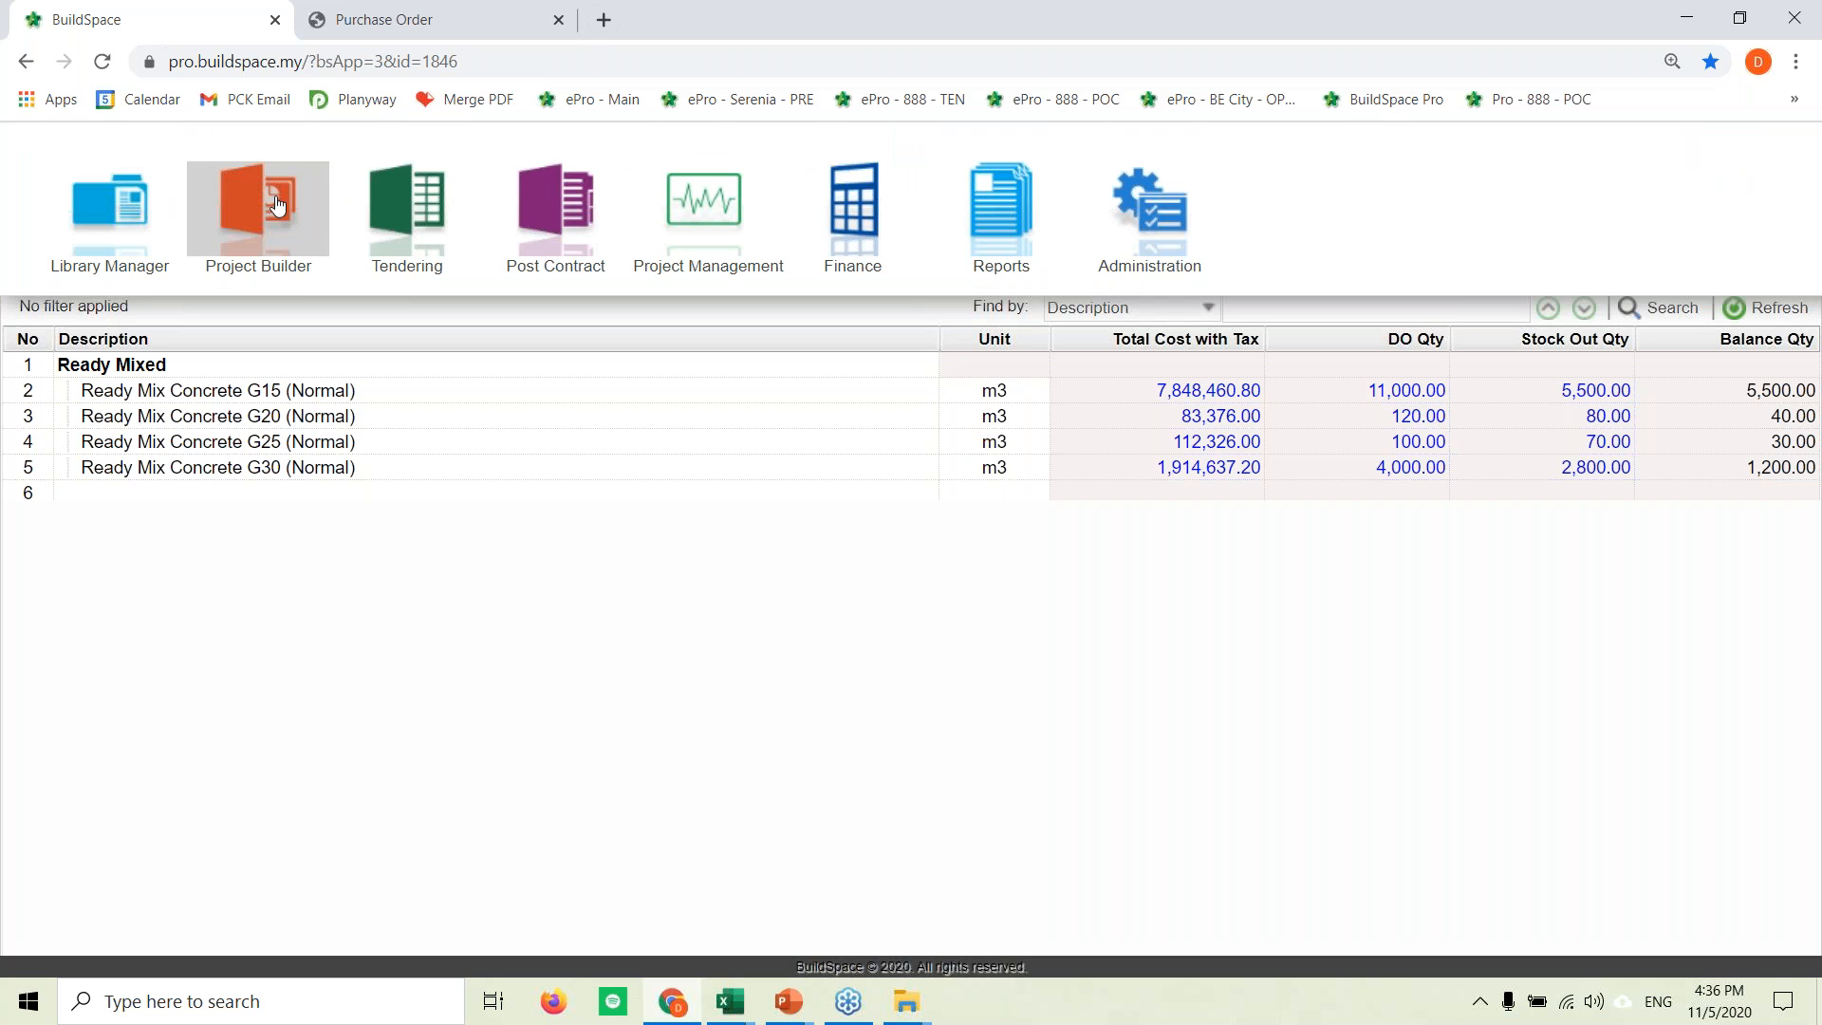
left_click(1006, 216)
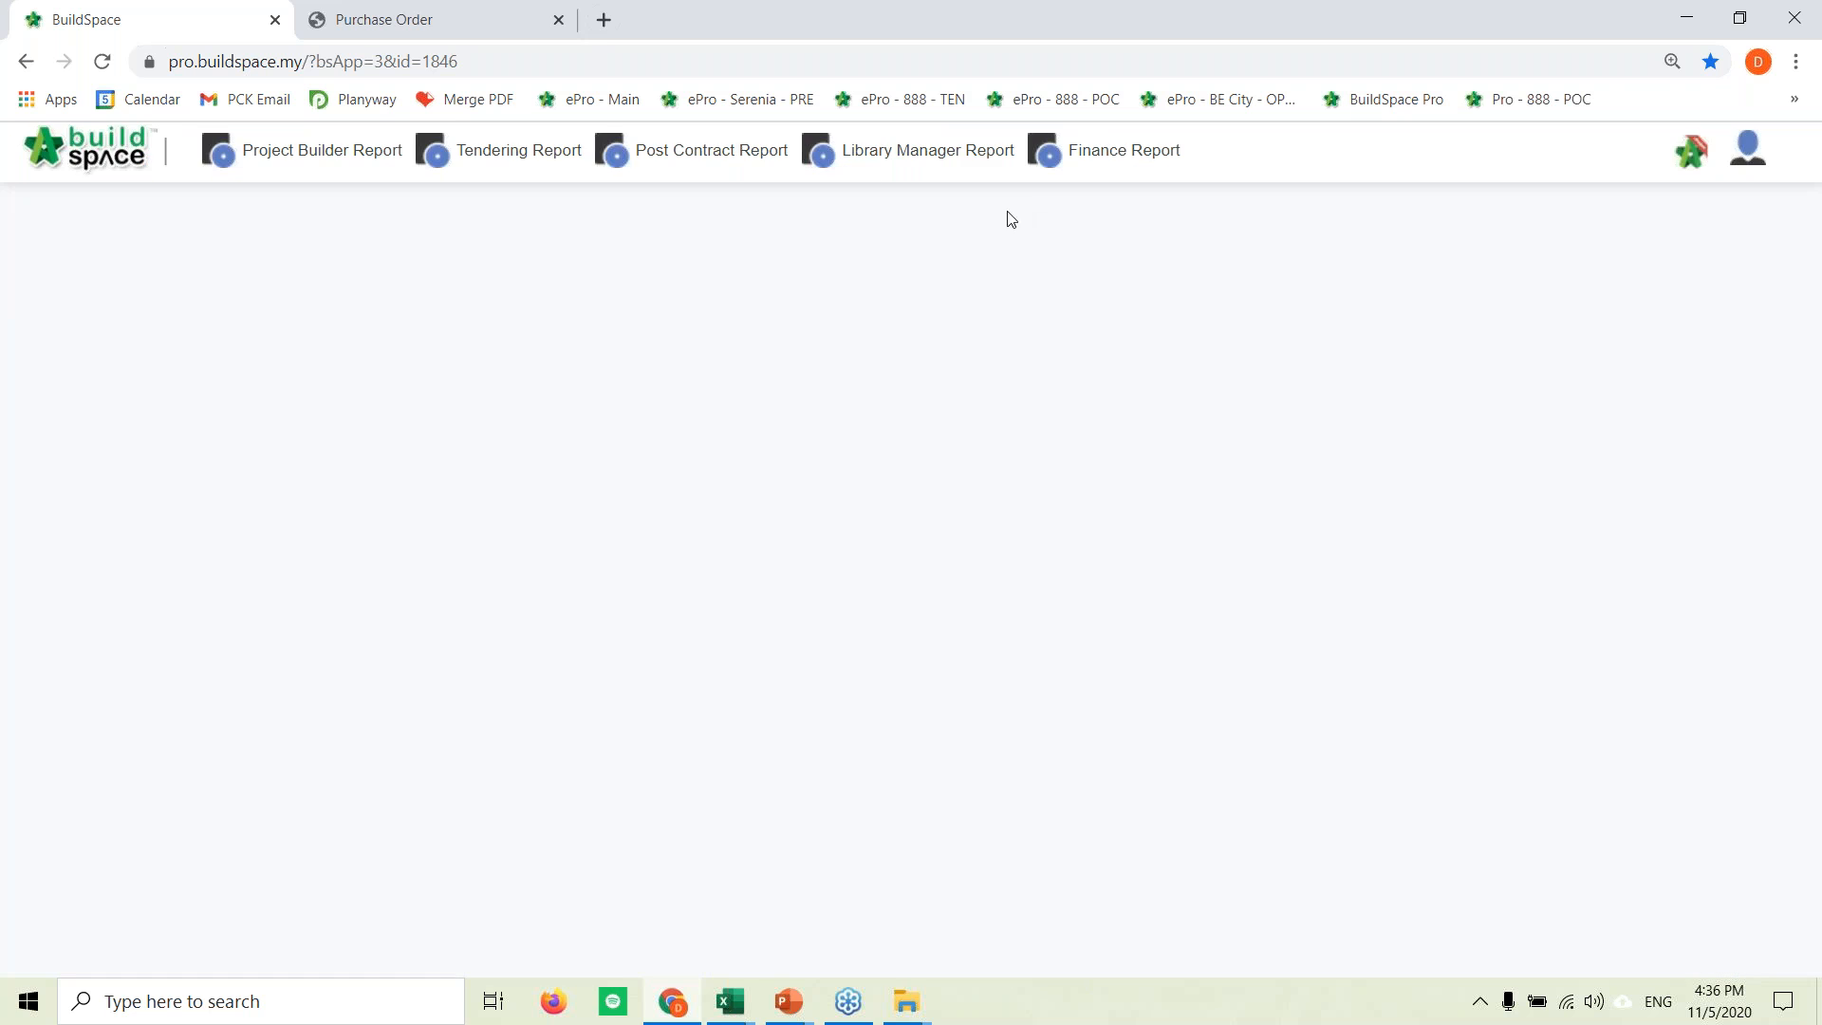
left_click(703, 162)
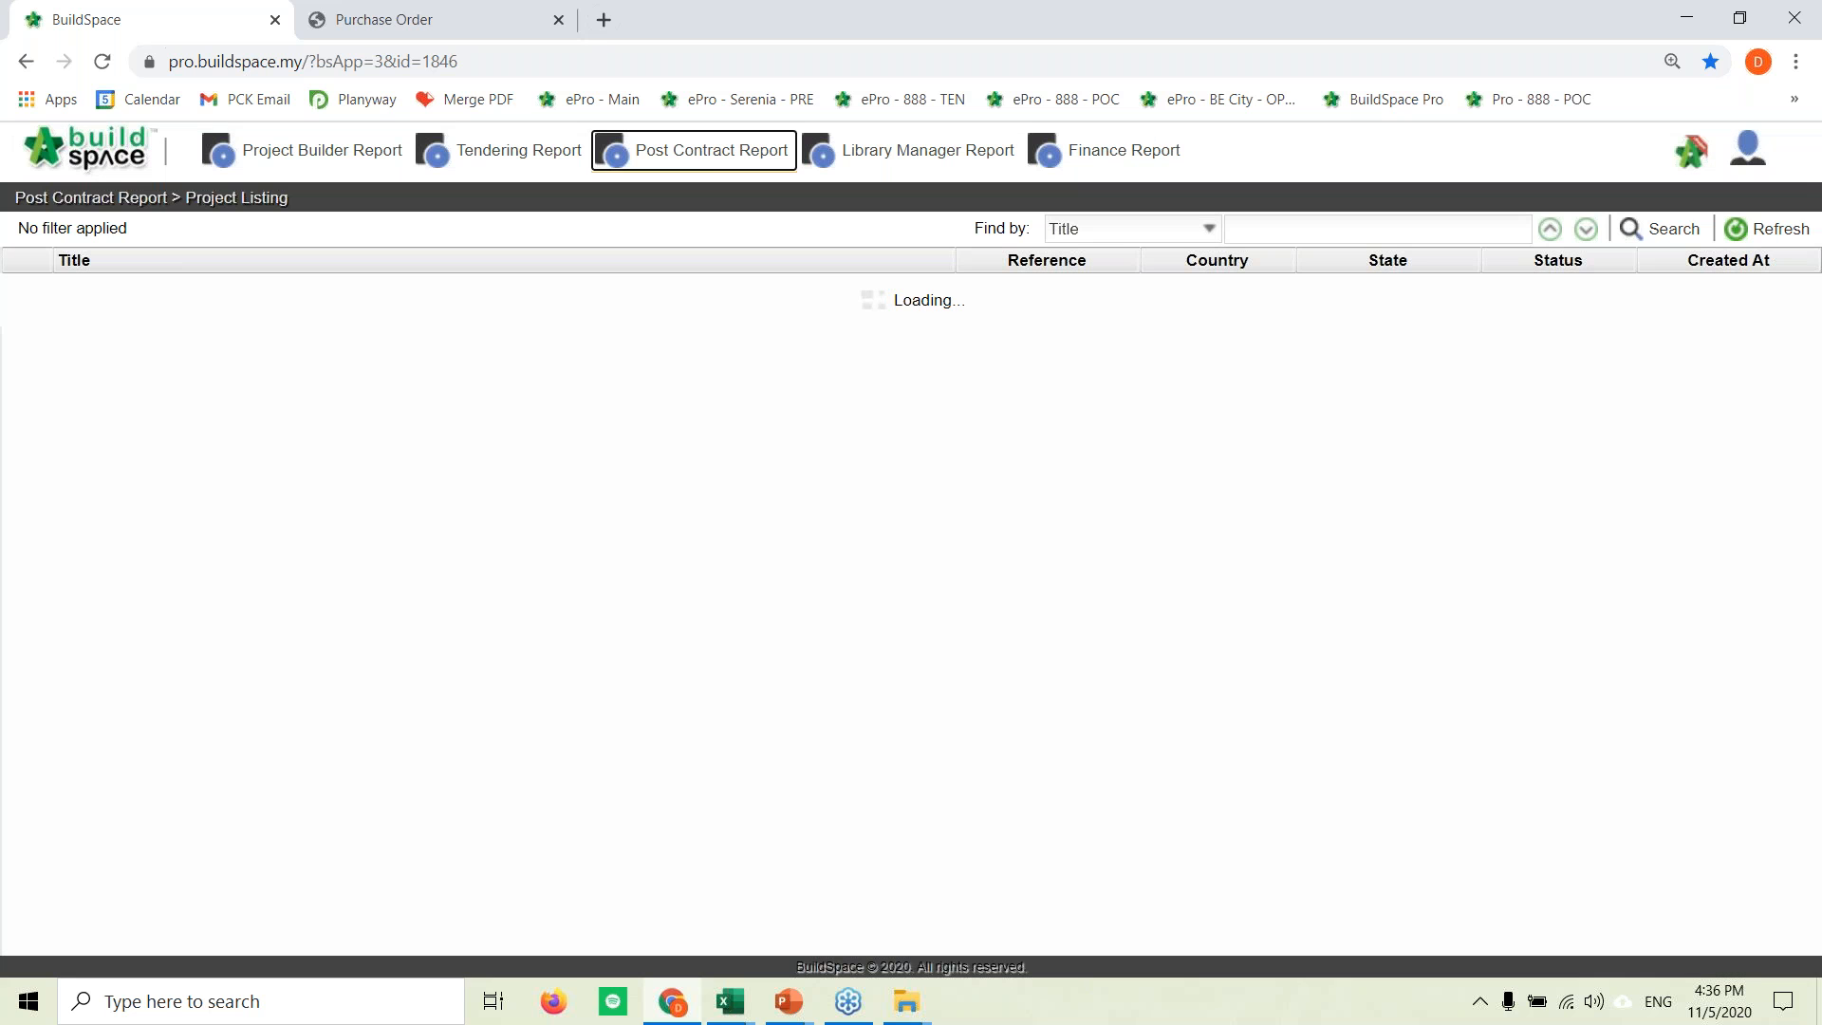
left_click(1292, 231)
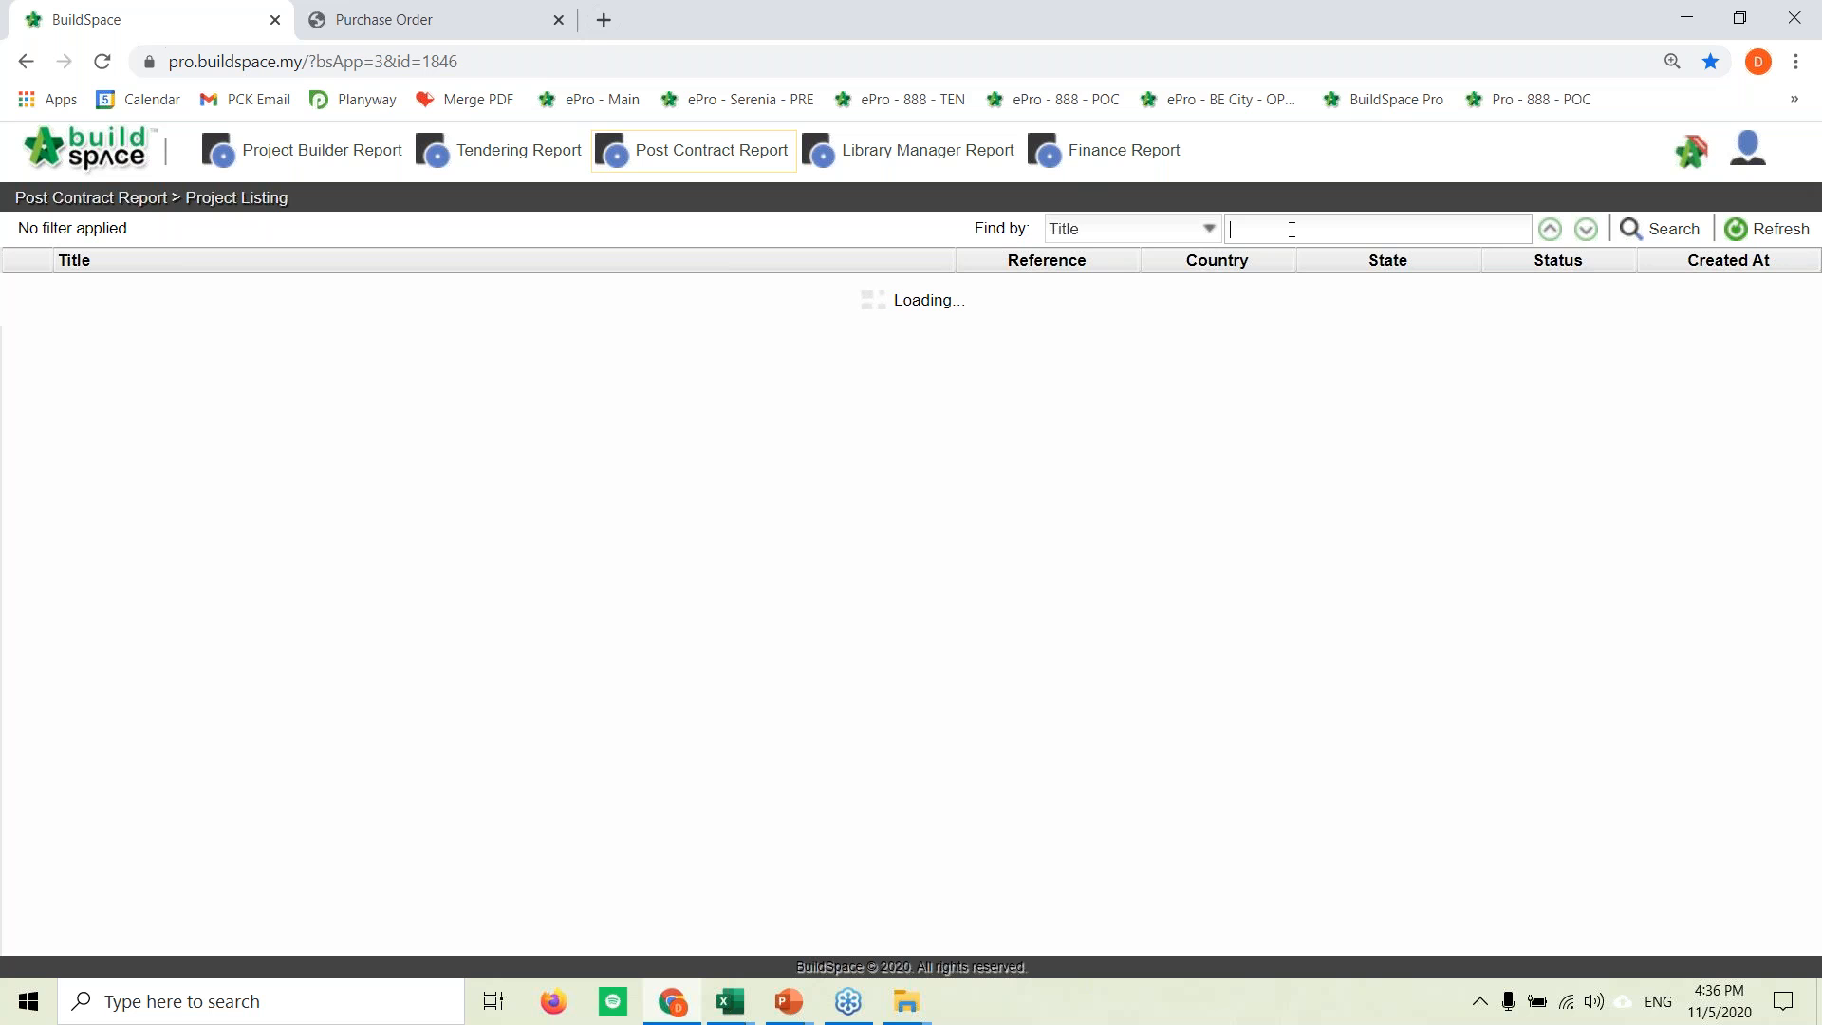
type("888")
left_click(1670, 230)
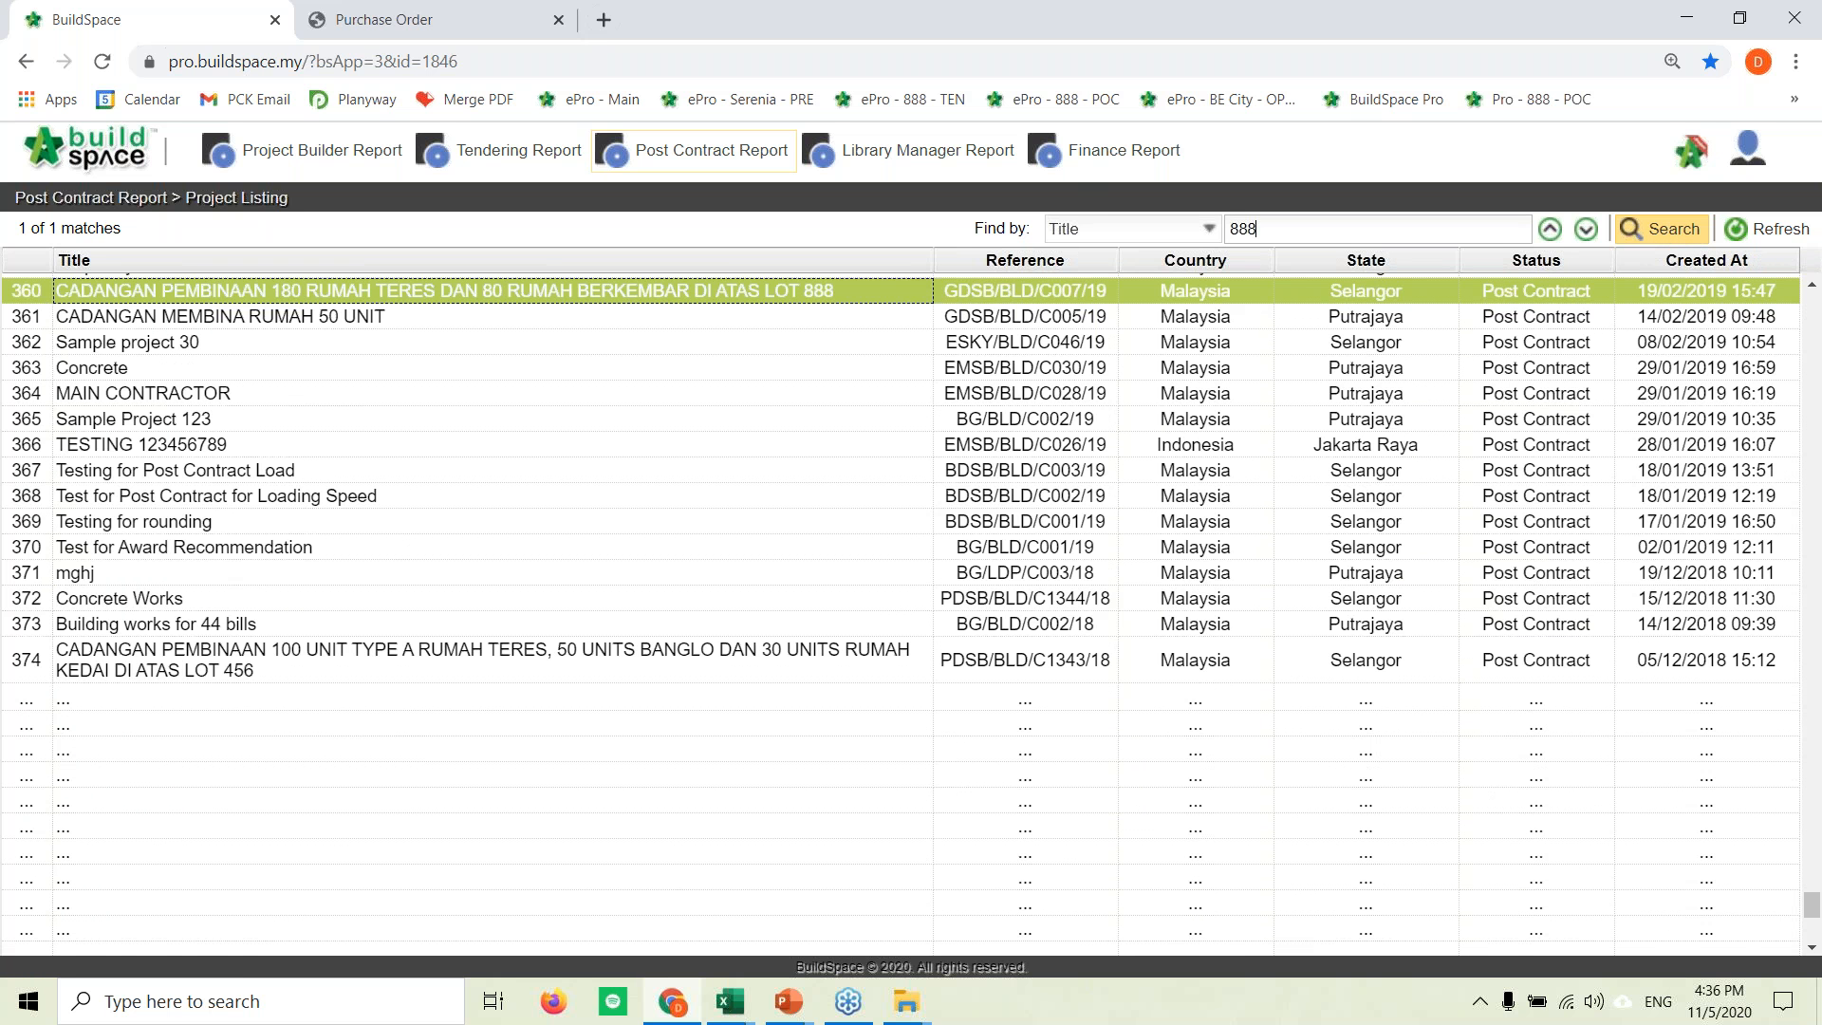
left_click(1584, 232)
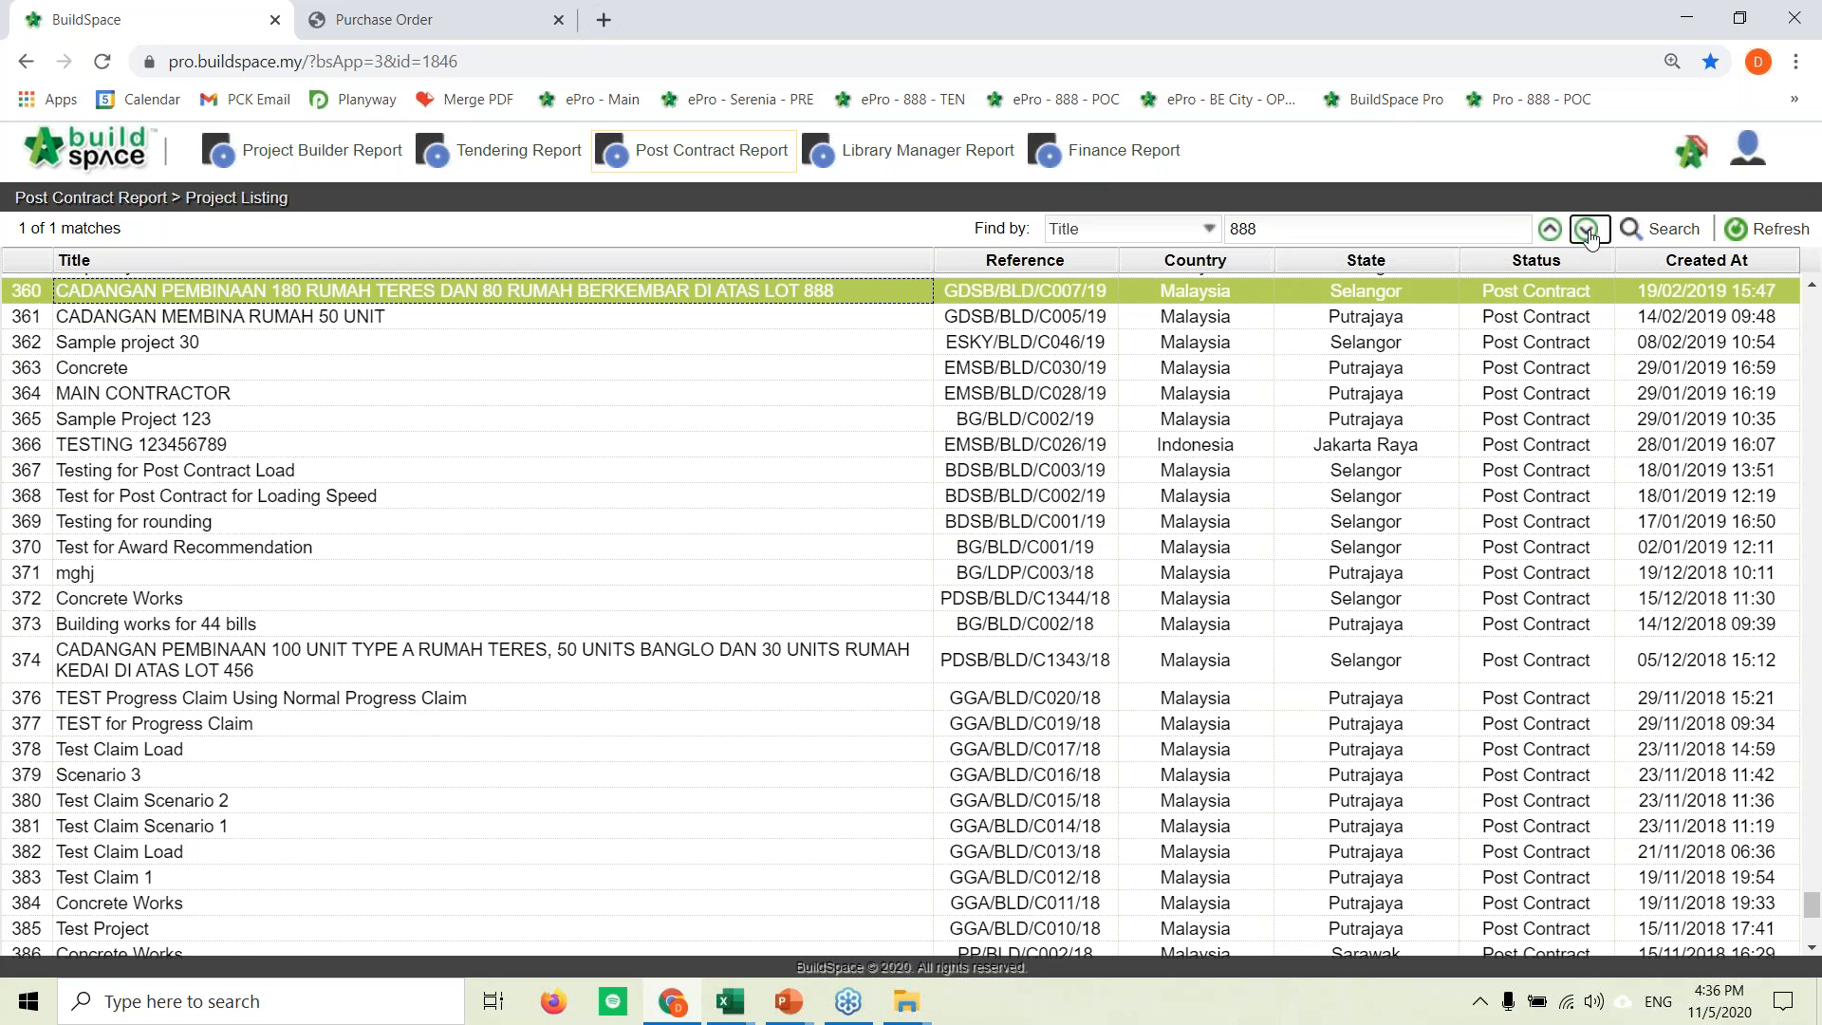
double_click(851, 293)
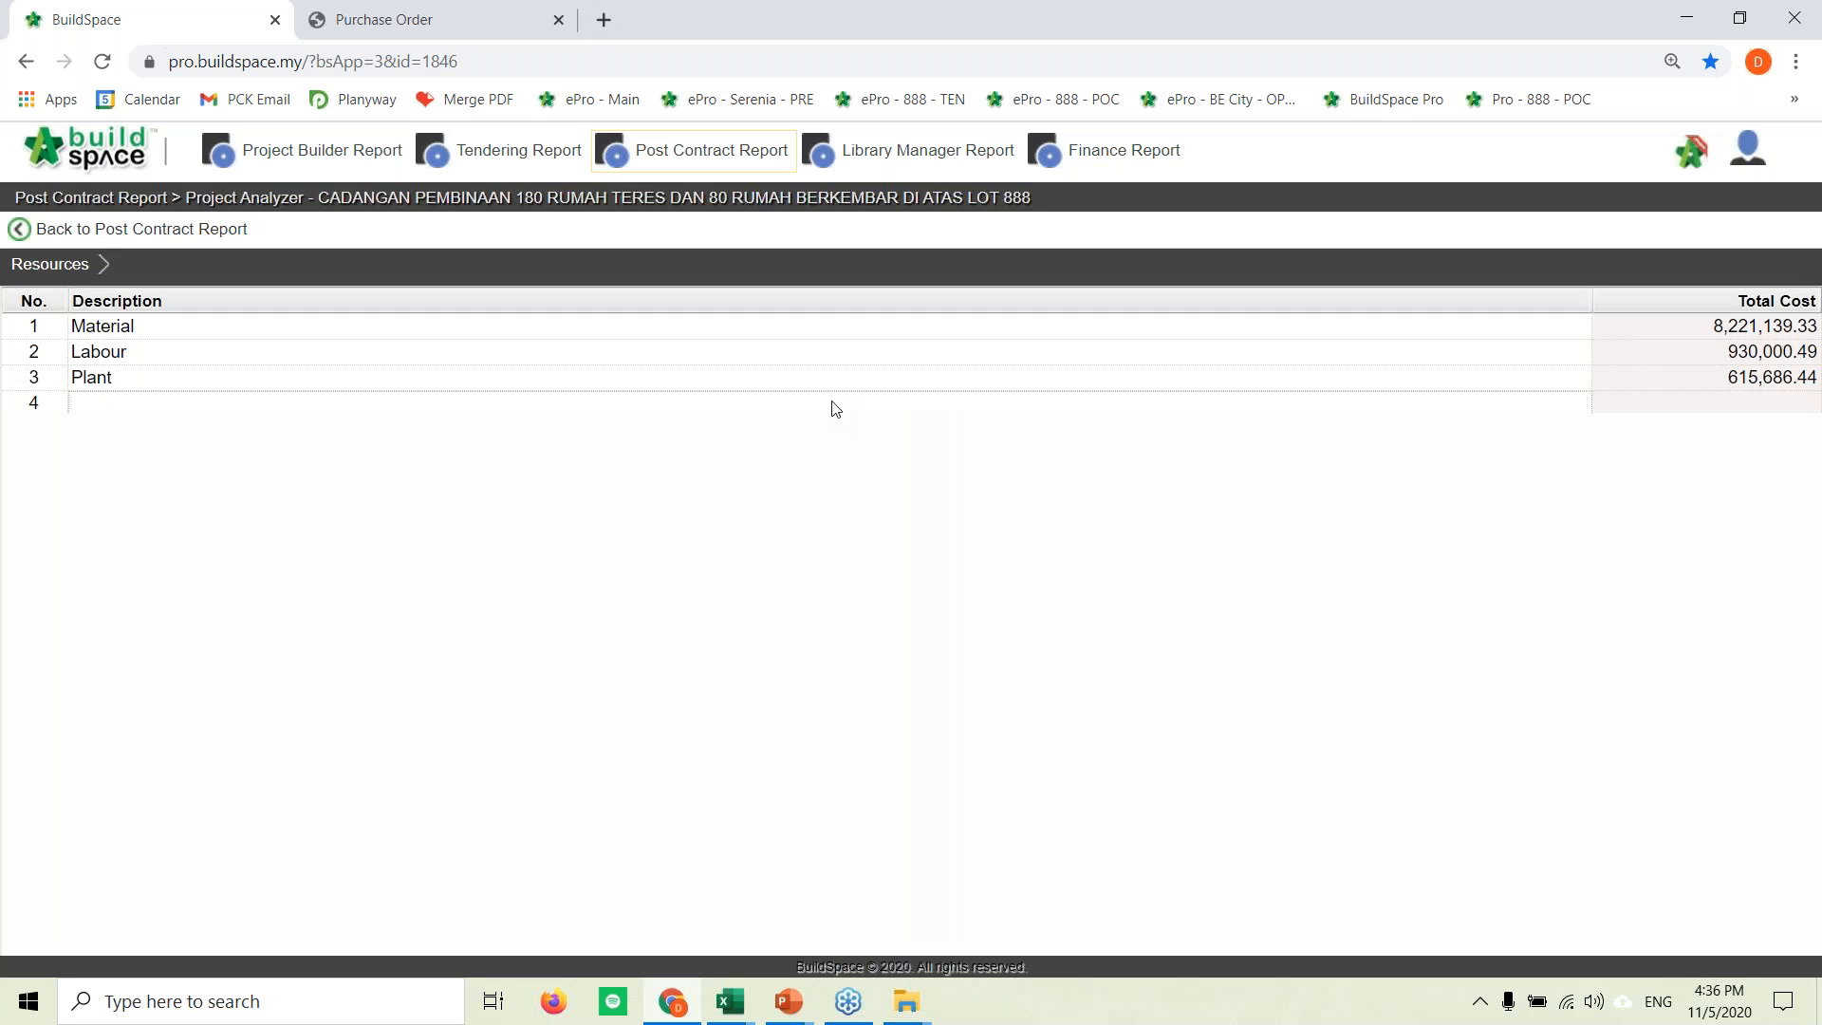
Step: Select Ready-mix concrete under Material and open its items to examine their rates, wastage, total quantities and claimed quantities
double_click(411, 326)
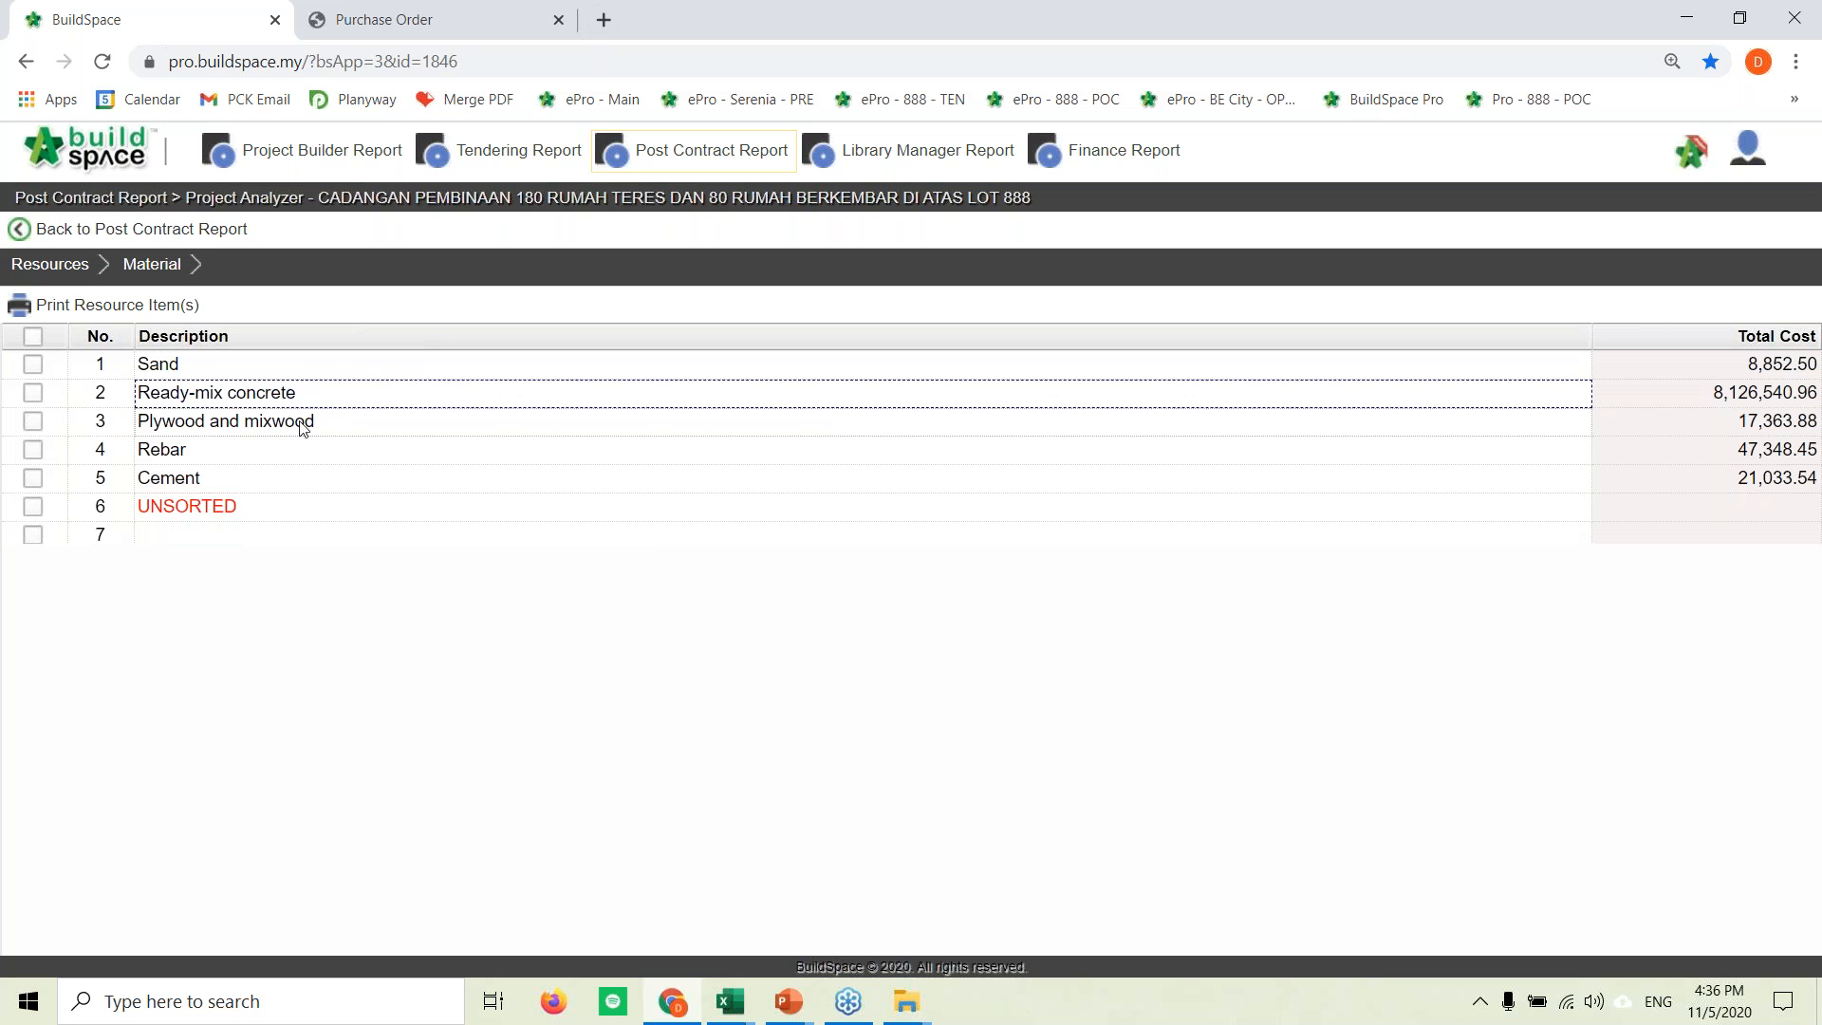
left_click(23, 393)
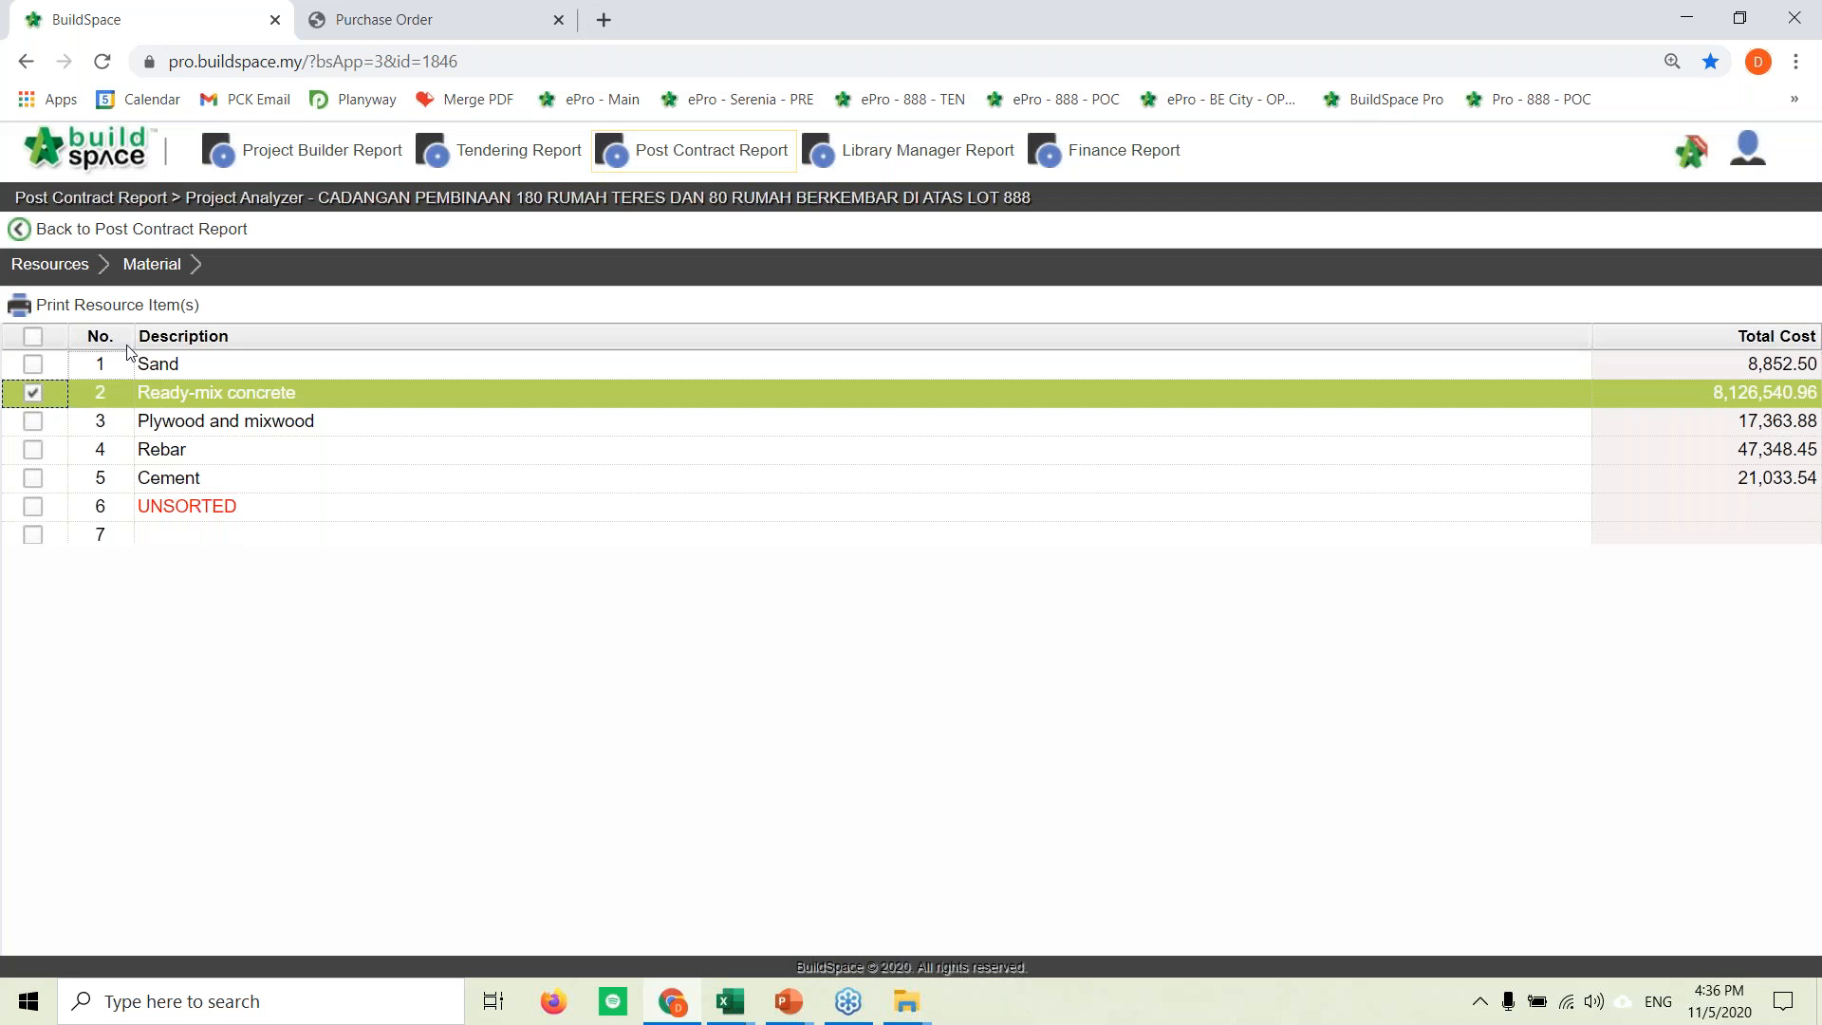
double_click(228, 389)
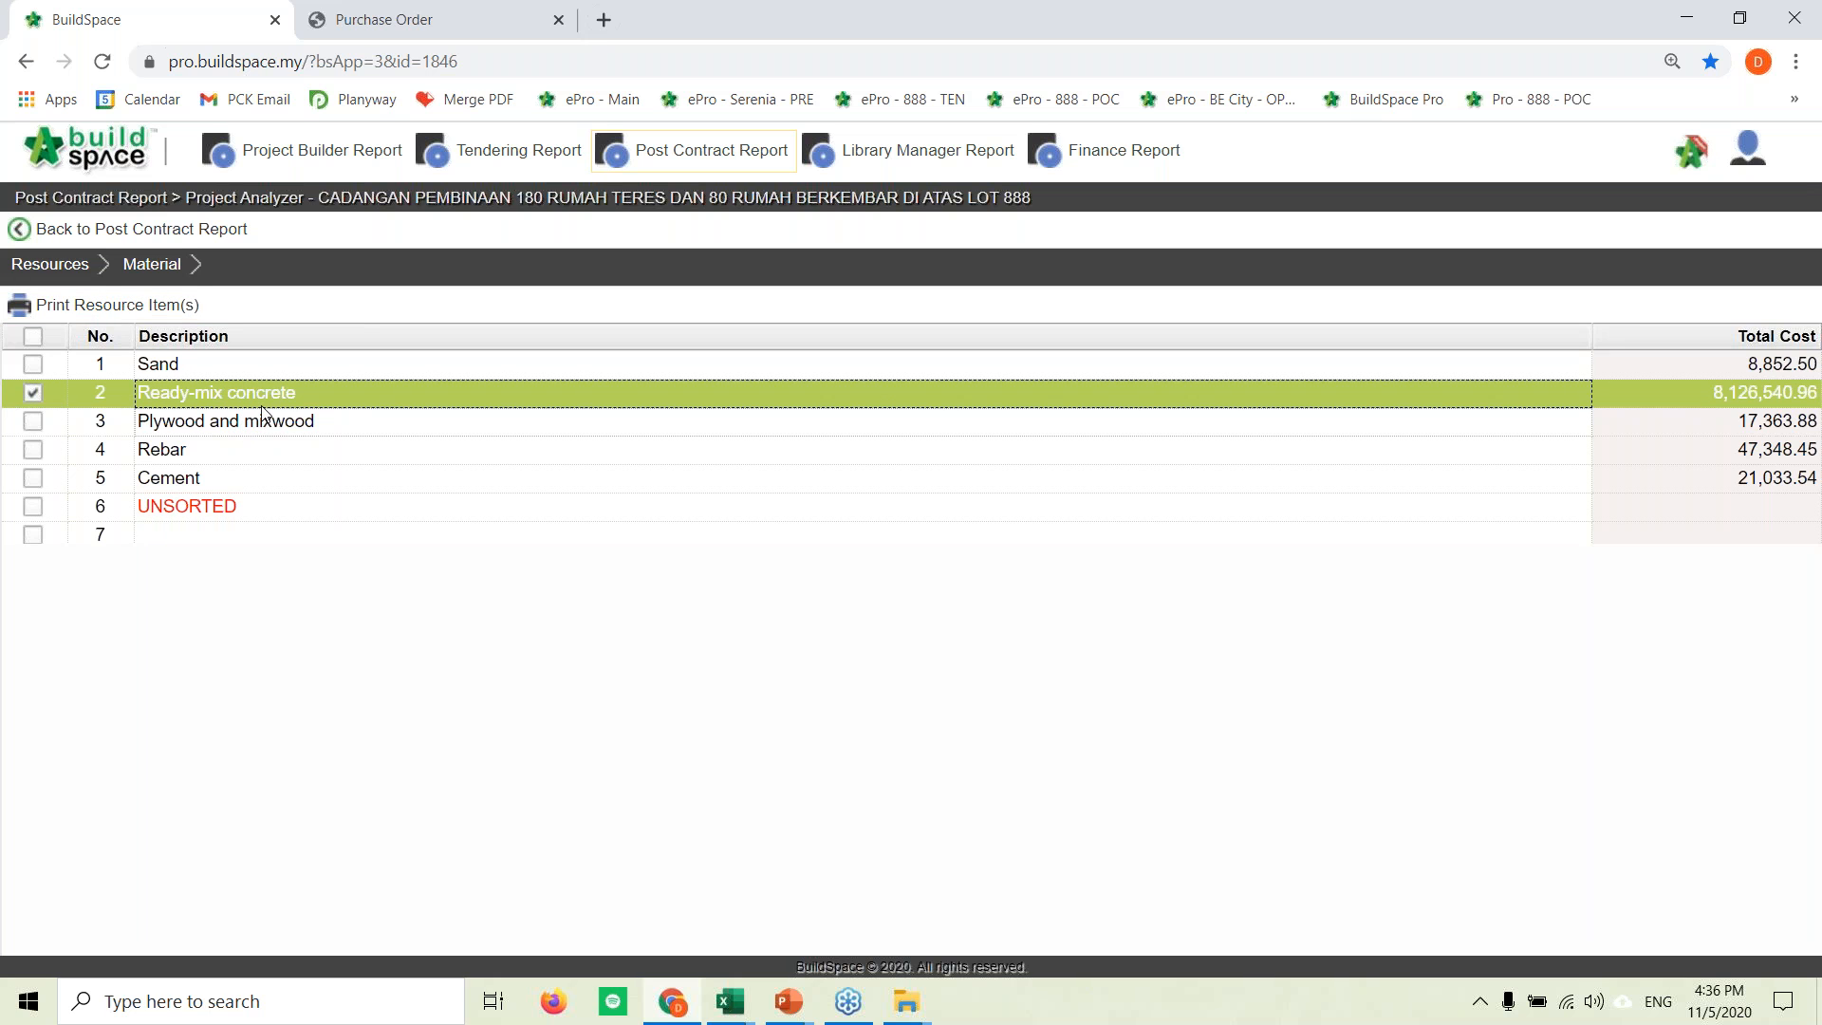
double_click(264, 400)
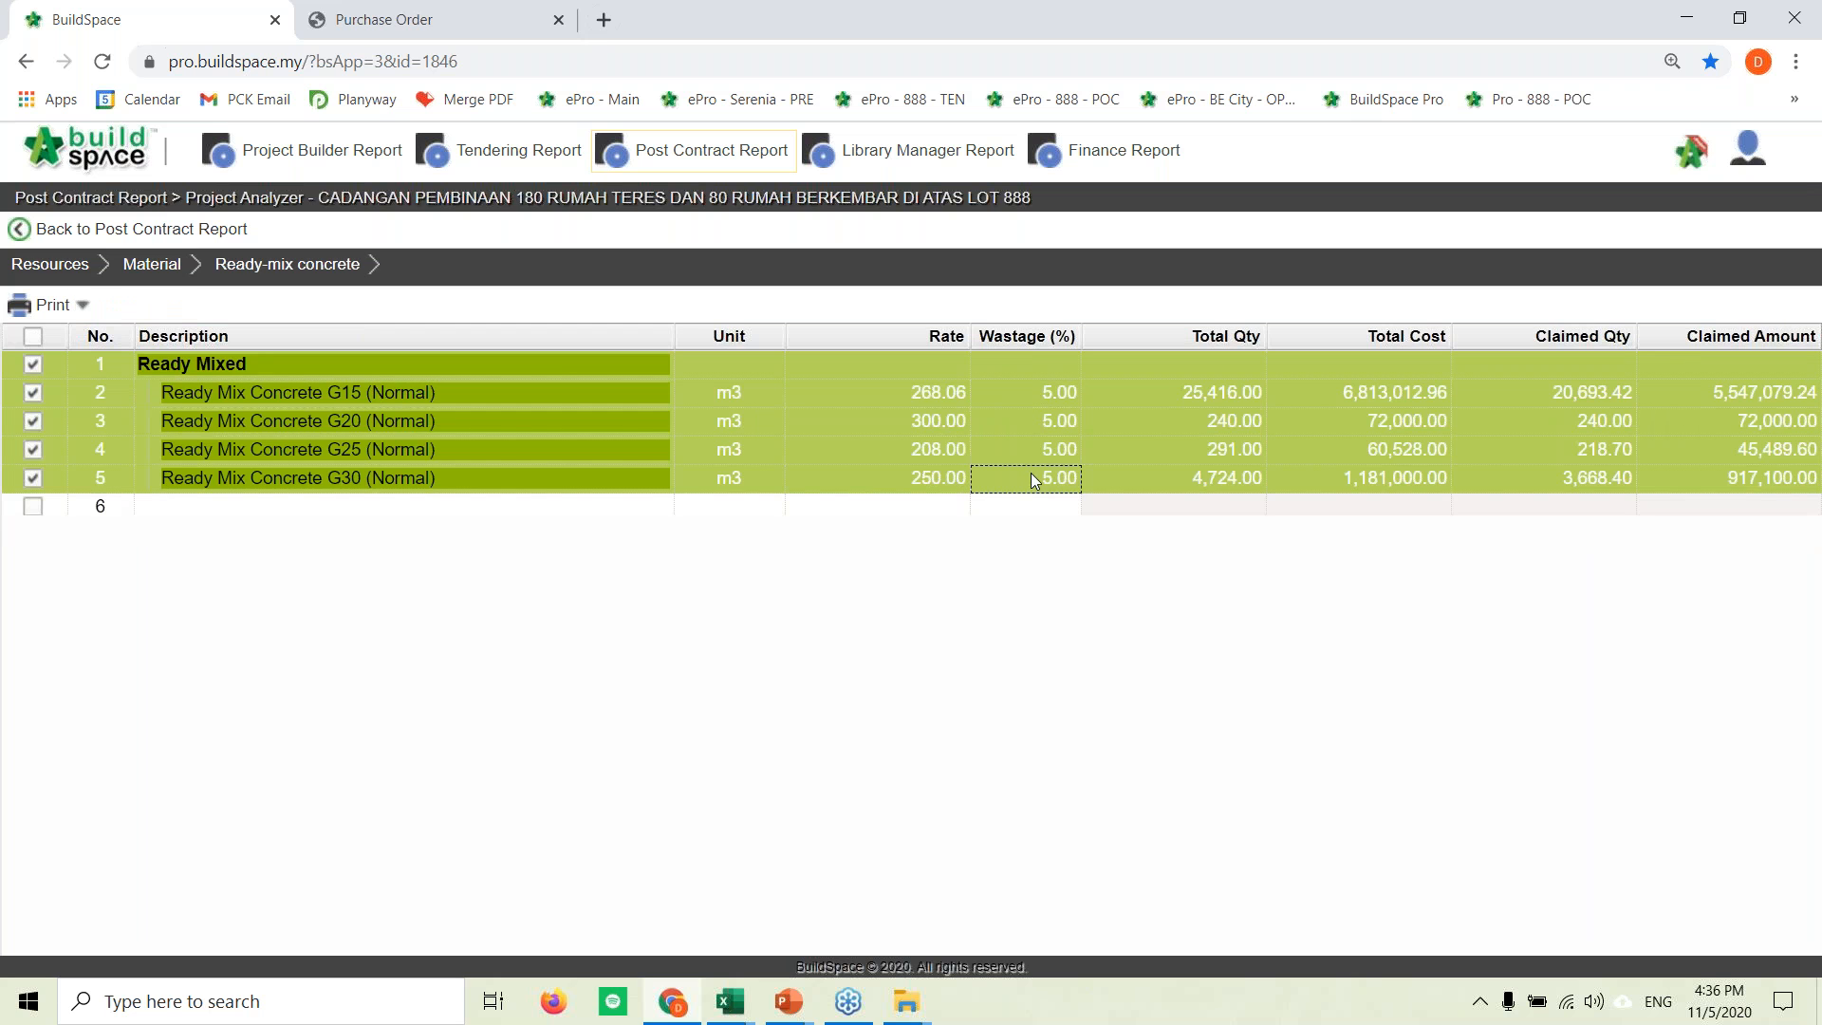
Step: Switch to the Stock In Report in the Finance Report and open the Lot 888 project's invoice list
left_click(1041, 394)
left_click(1063, 152)
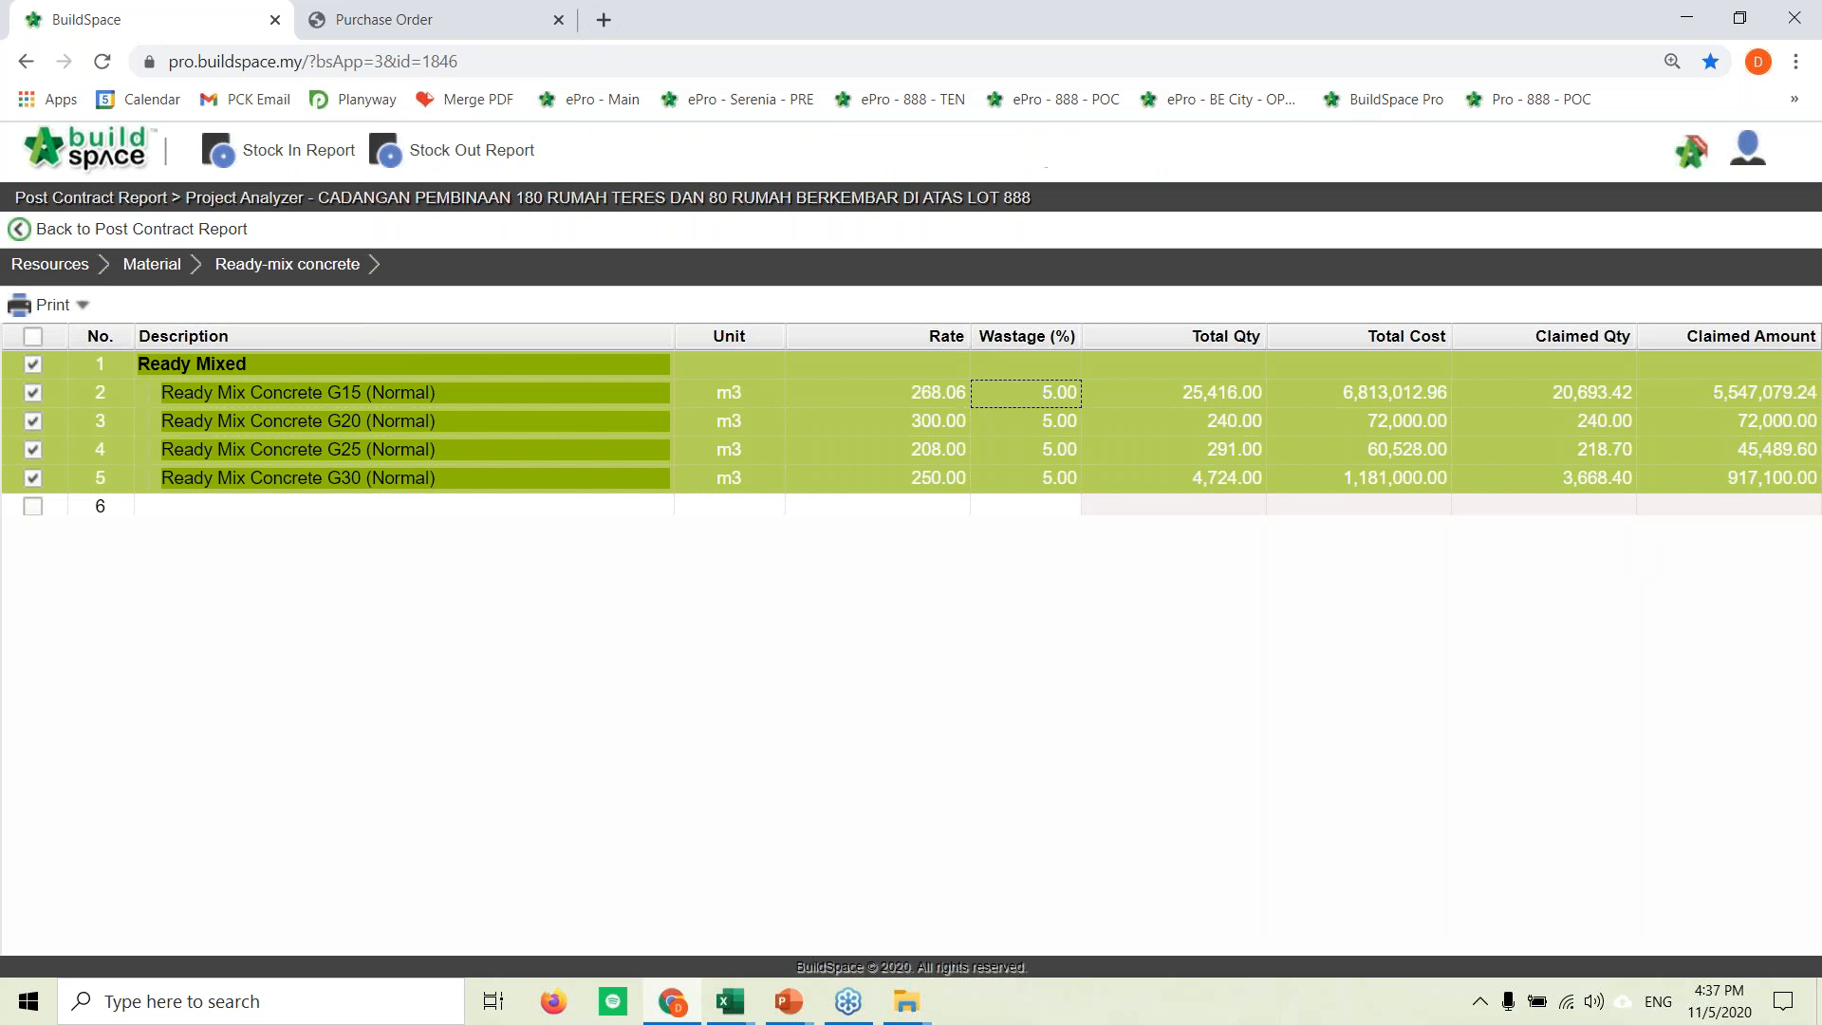
left_click(291, 156)
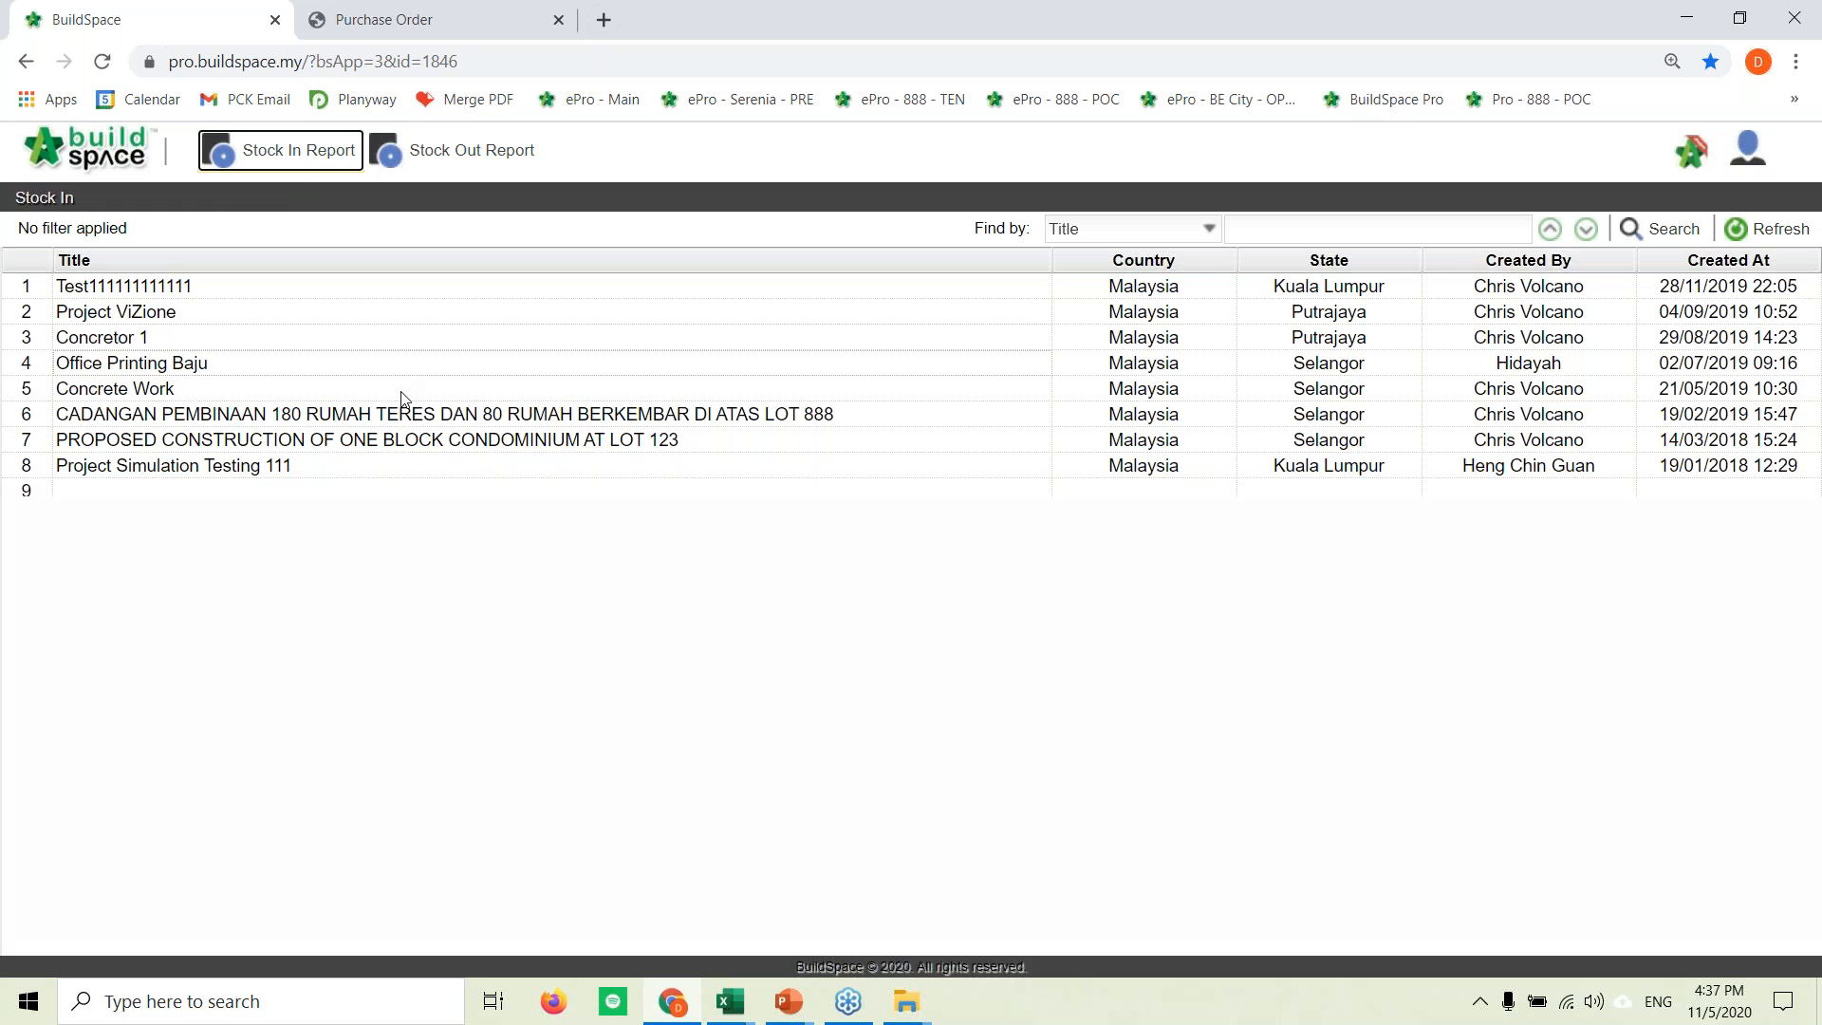
double_click(470, 414)
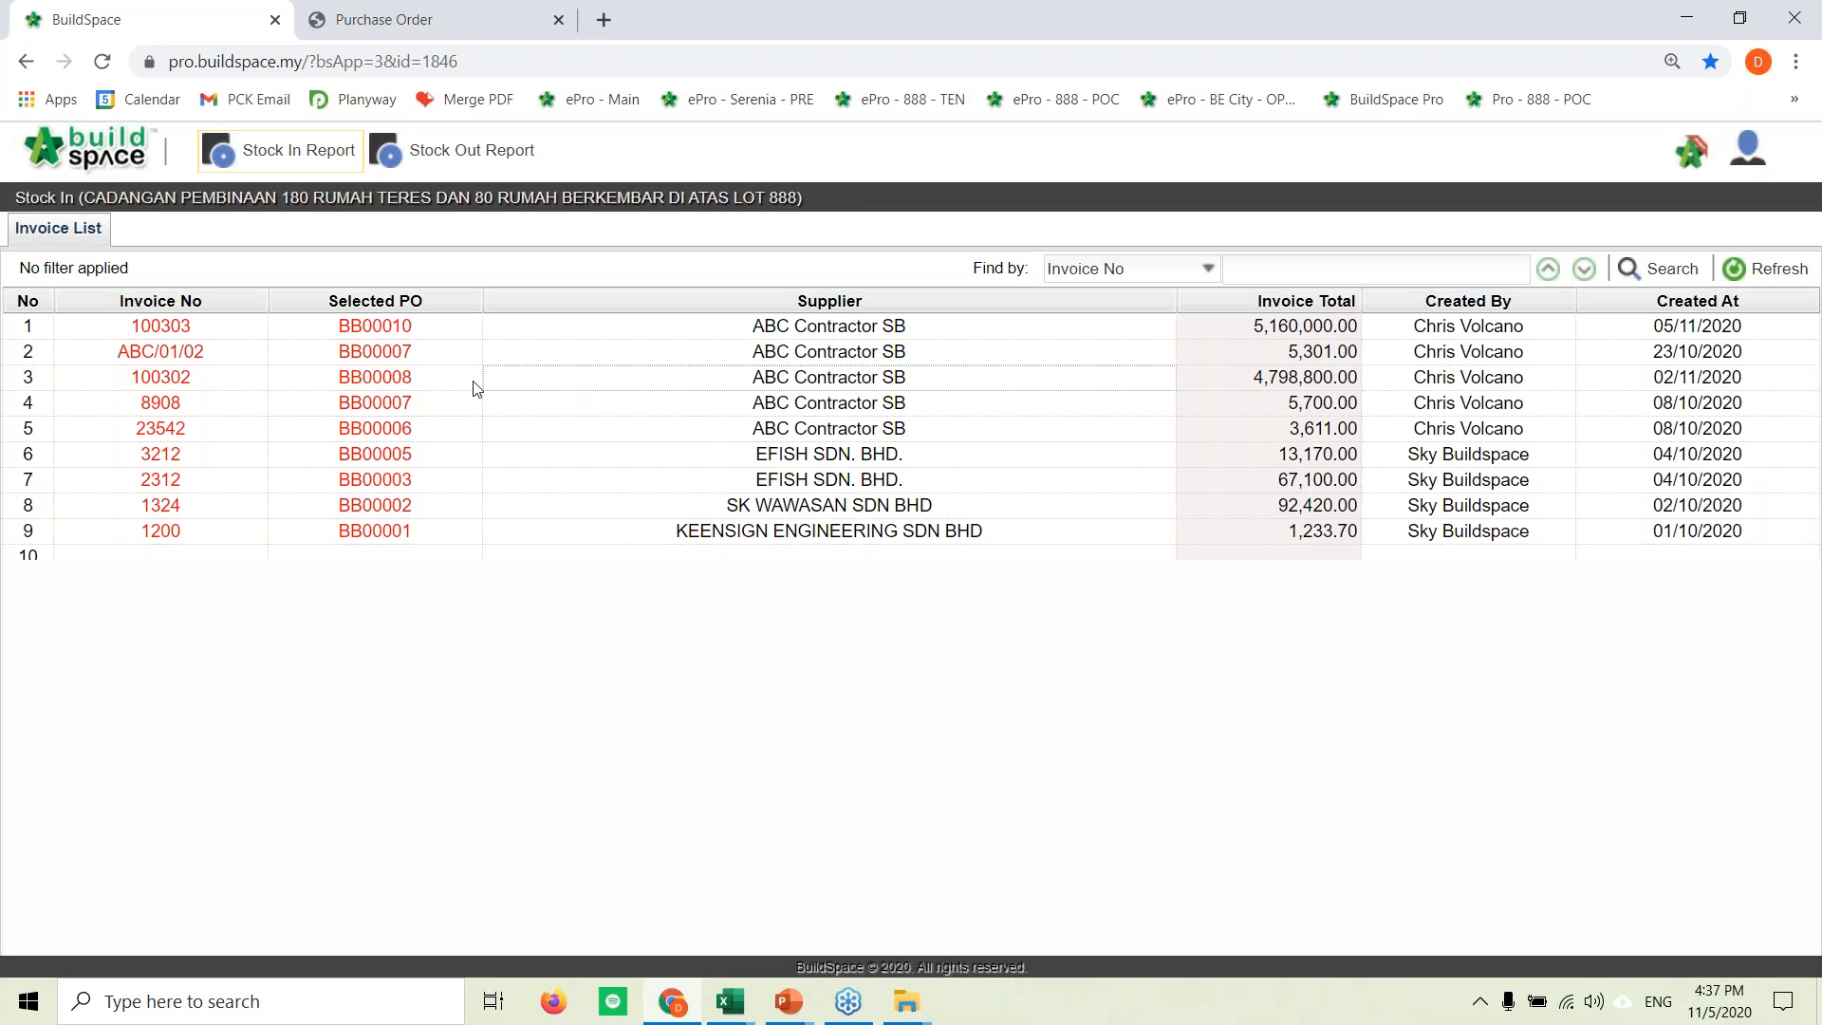
Step: Open invoice ABC/01/02 to examine its items and print options, and minimize the browser to return to the presentation
double_click(786, 356)
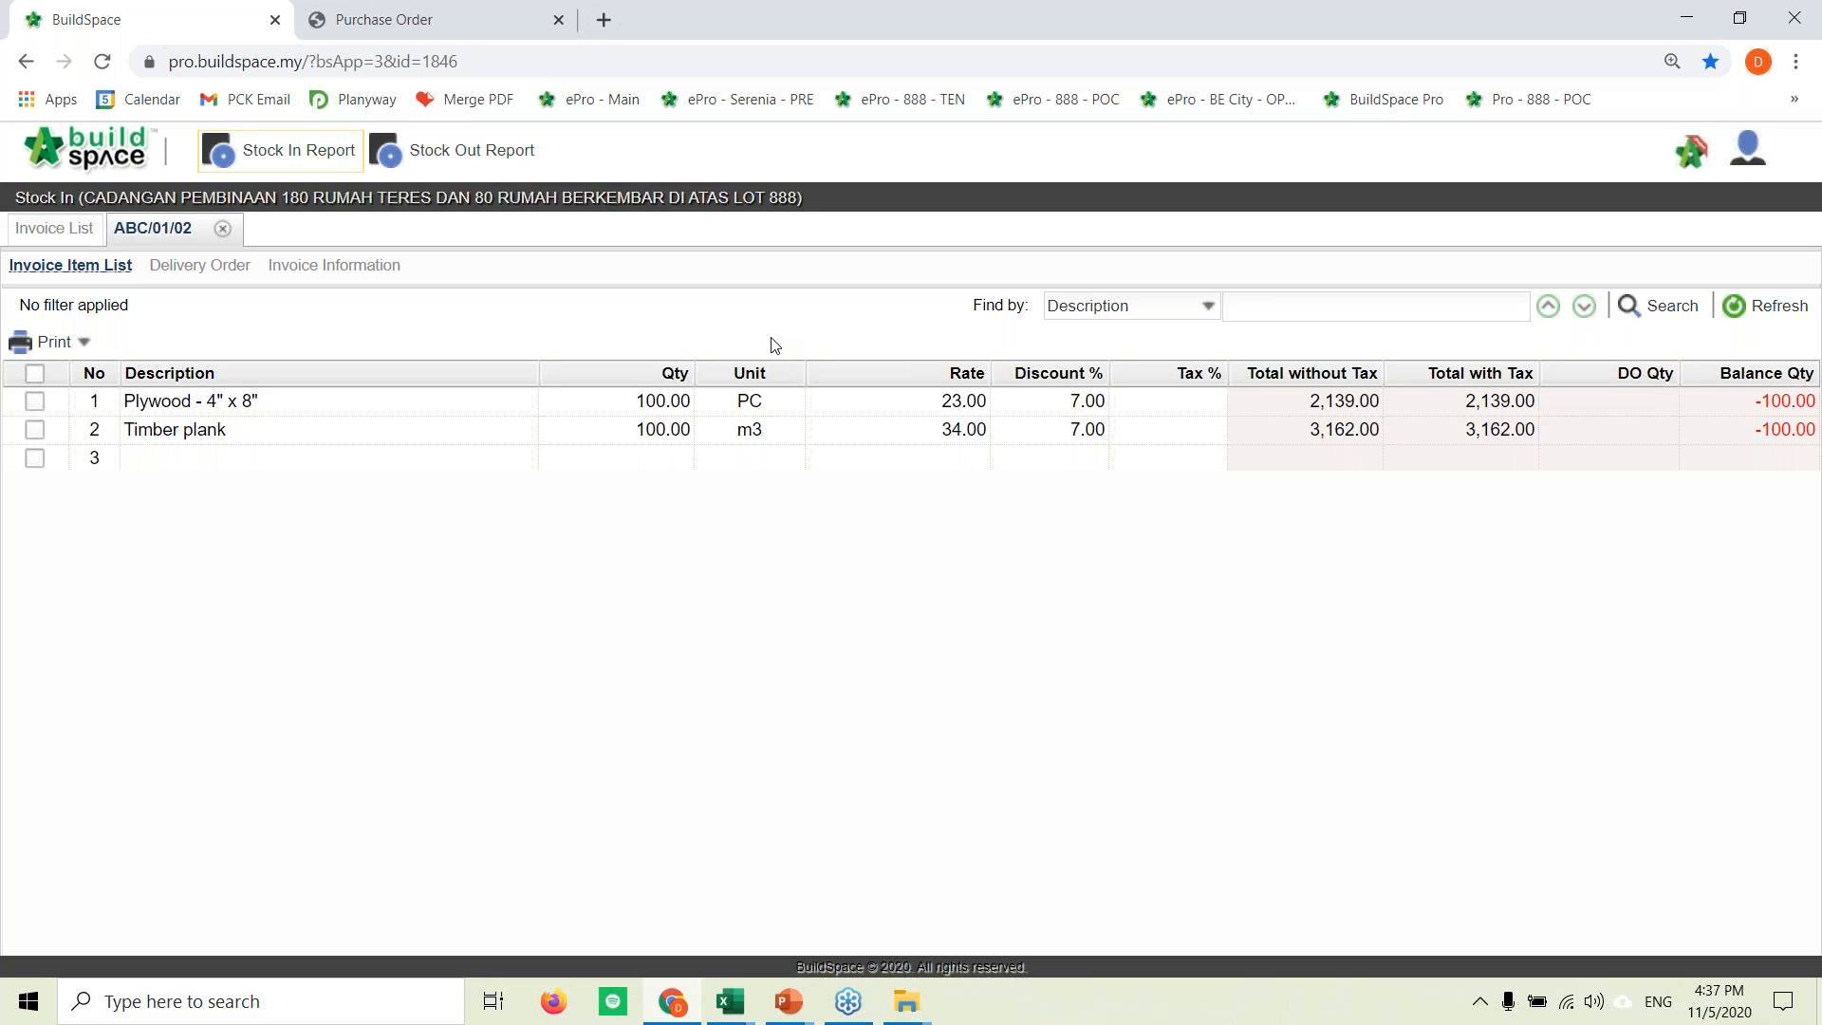
left_click(82, 349)
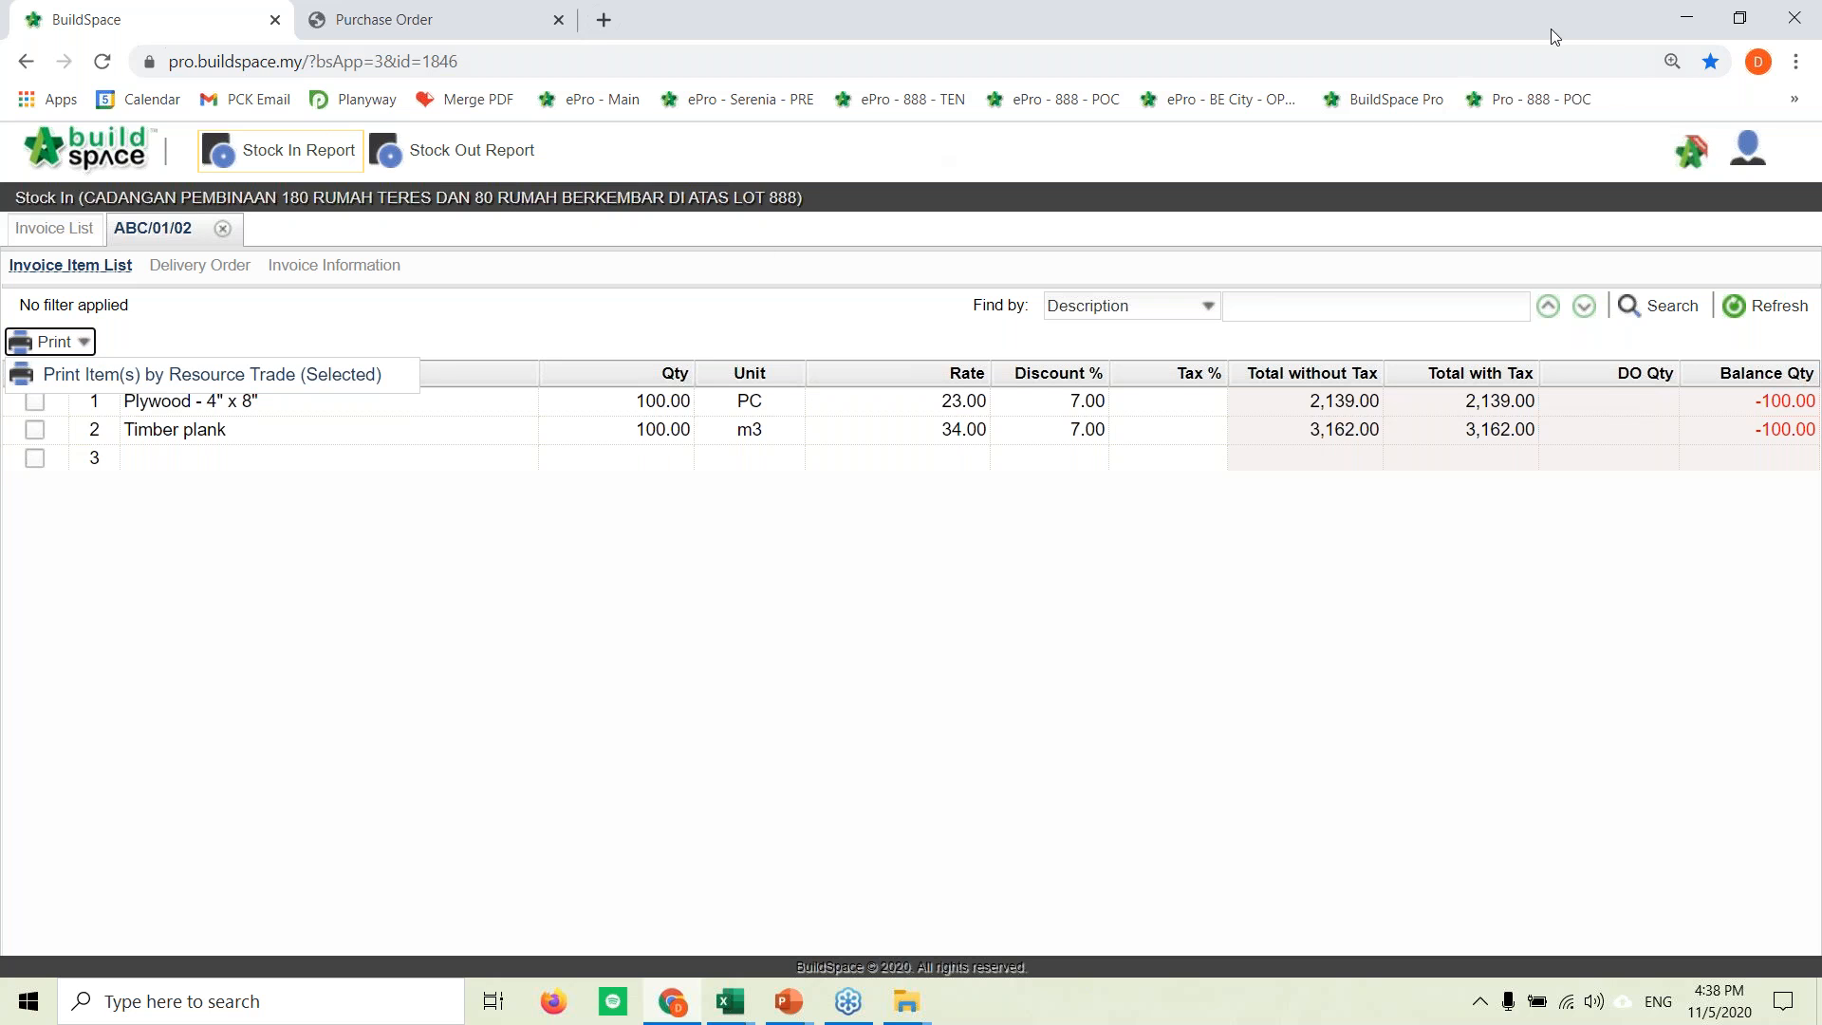
left_click(1681, 14)
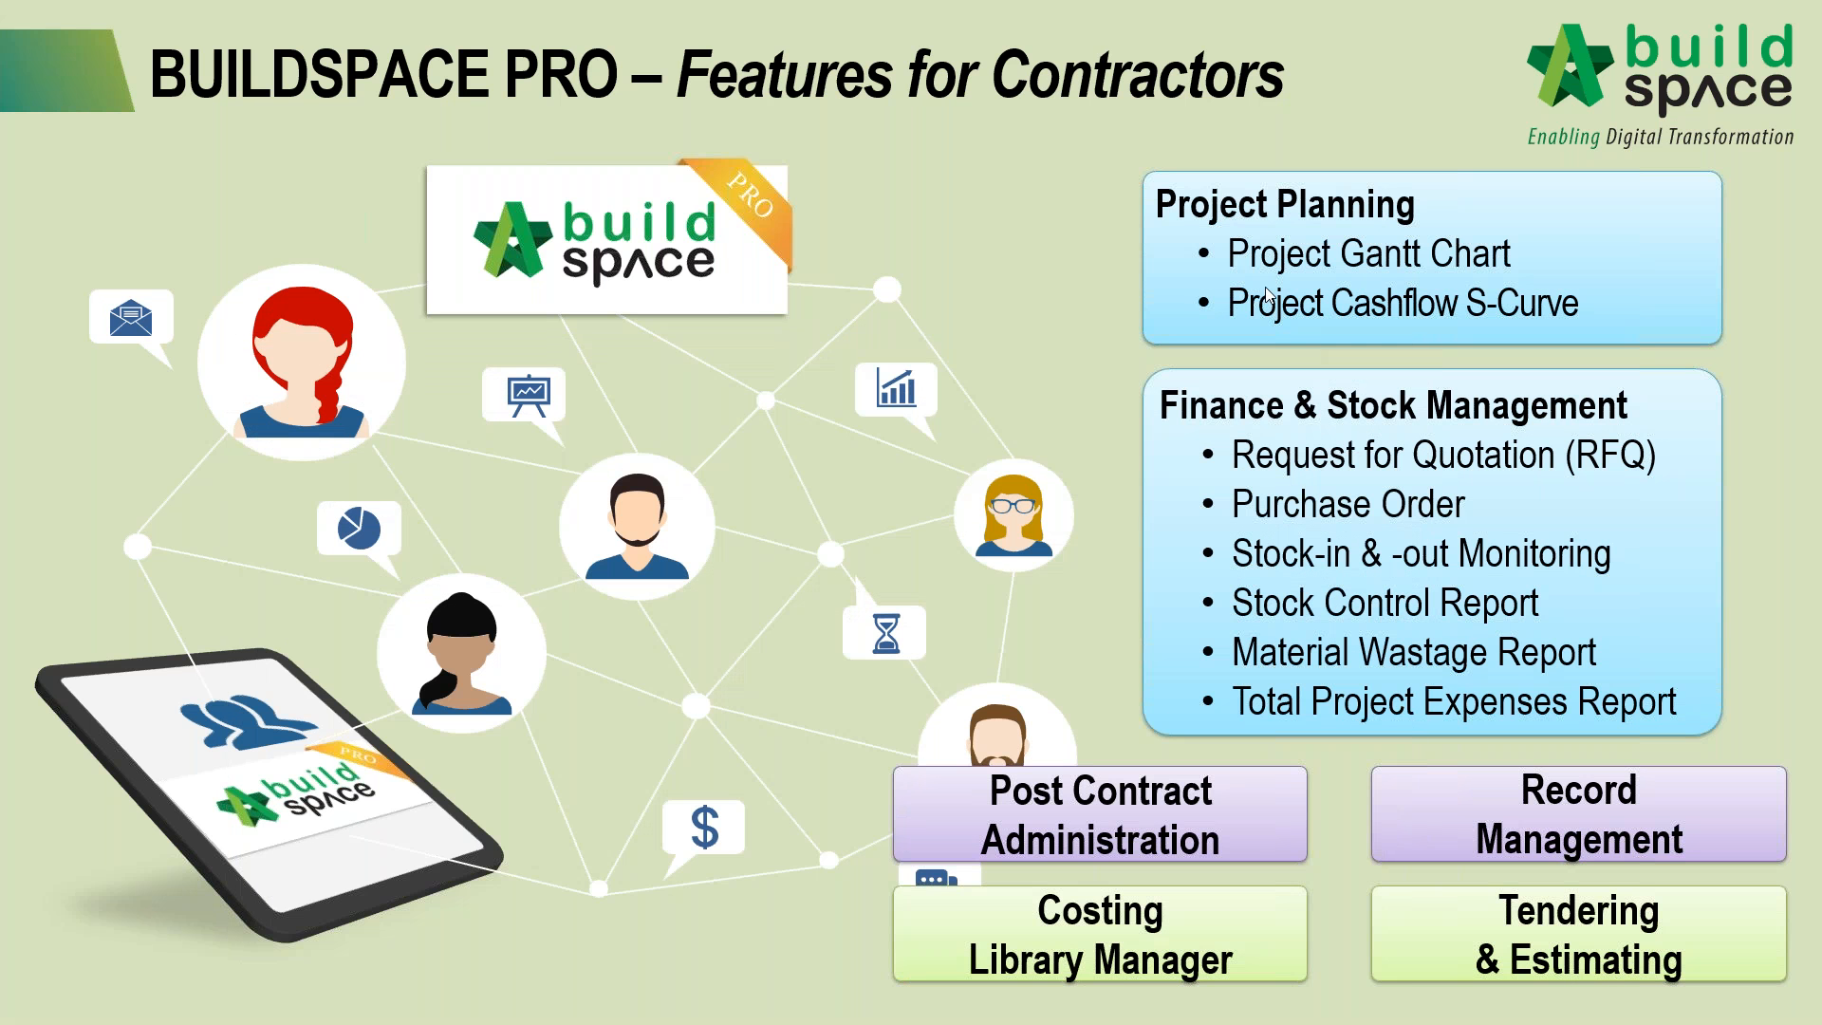